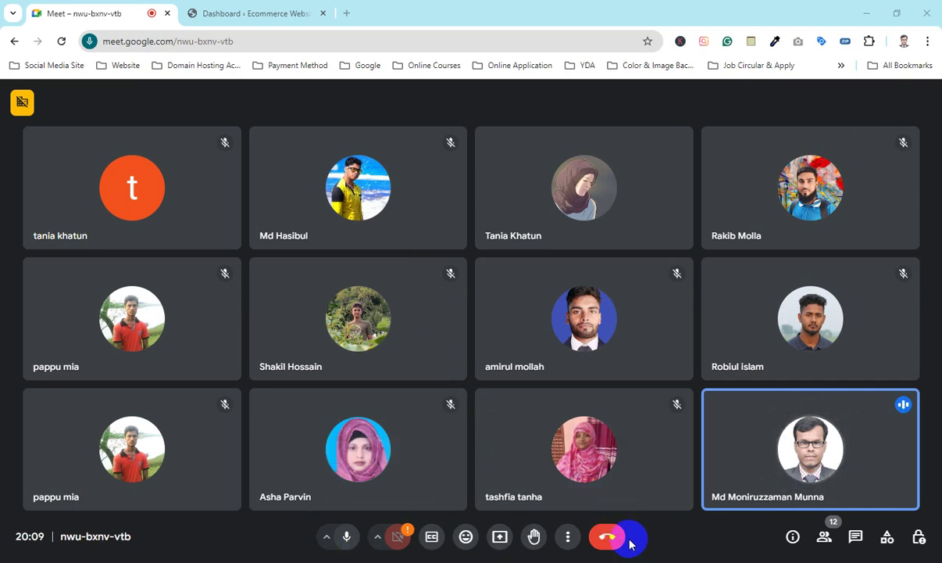
Step: Present the entire screen in Meet, hiding the sharing bar and dismissing the infinity mirror warning
left_click(499, 536)
left_click(589, 120)
left_click(410, 166)
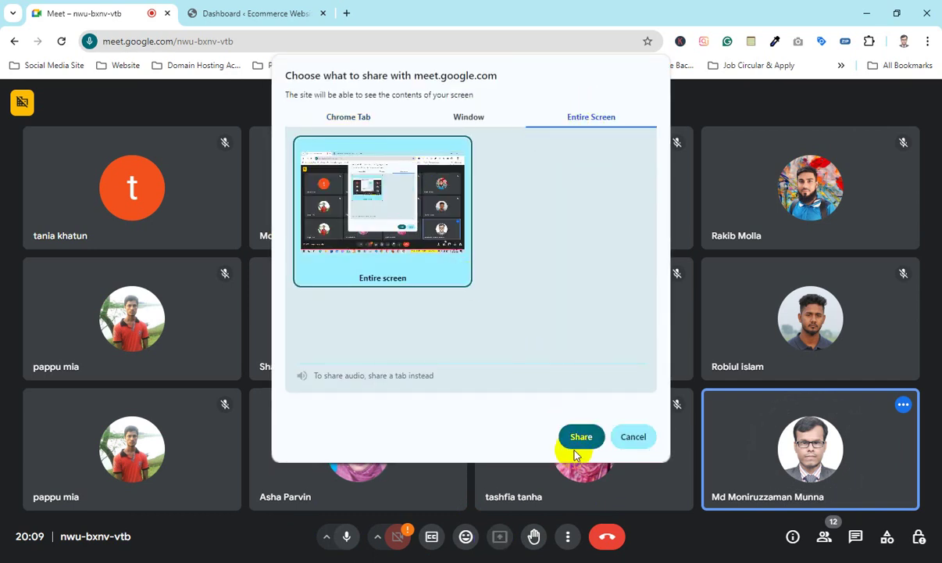
double_click(418, 227)
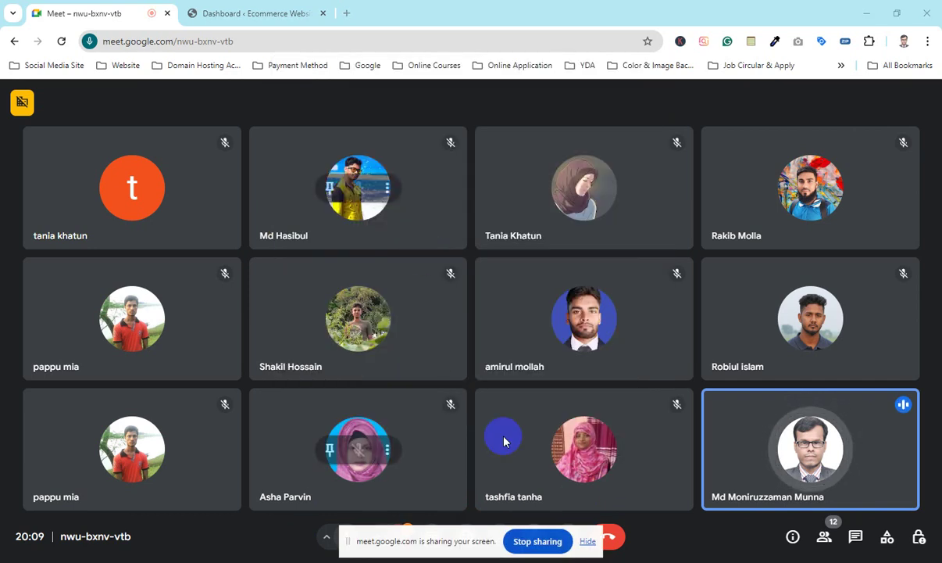
left_click(589, 542)
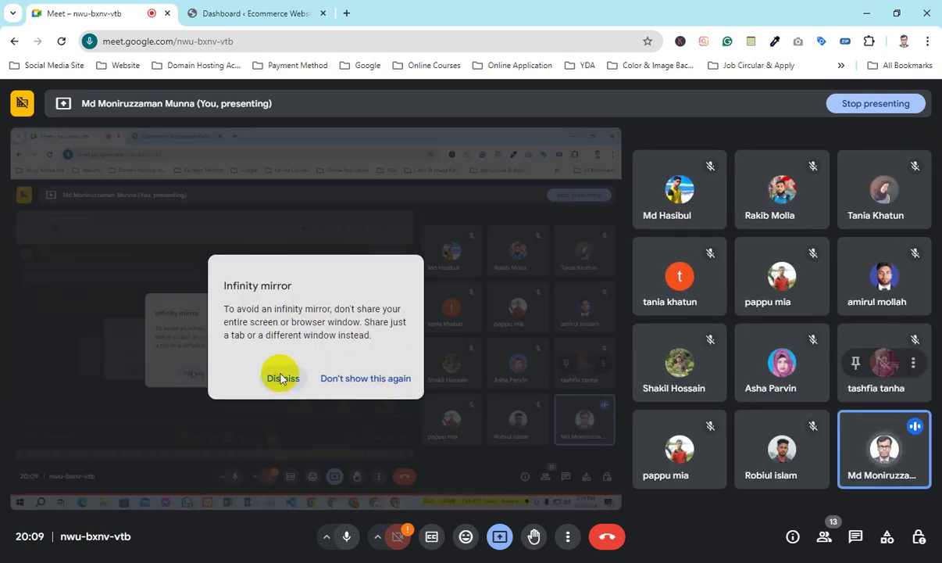
left_click(282, 378)
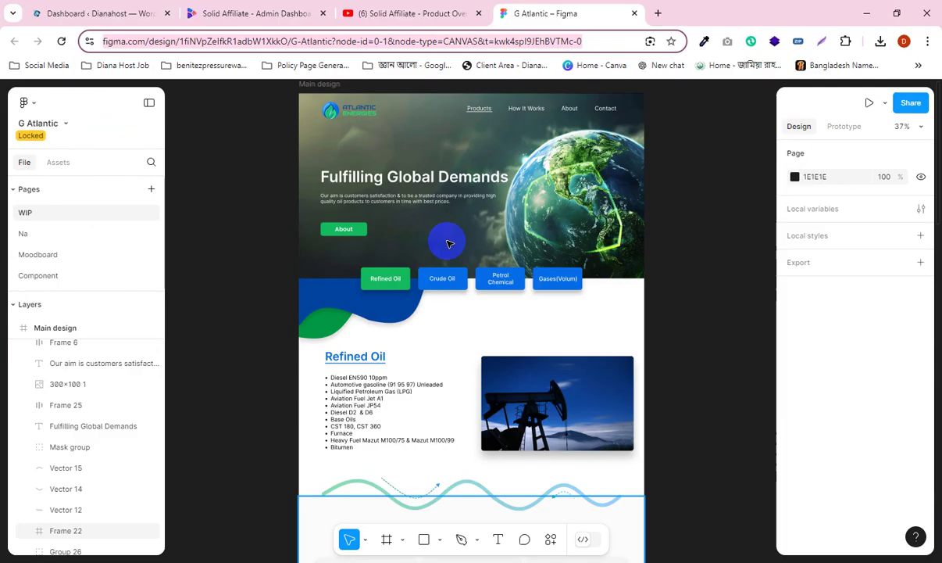
Step: Copy the G Atlantic Figma link from the Notepad note
left_click(866, 13)
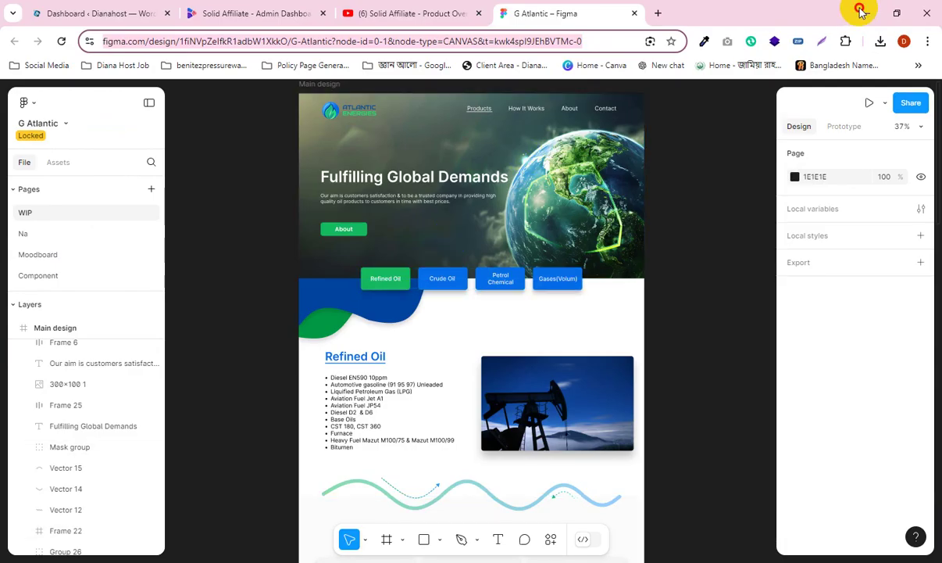
left_click(399, 561)
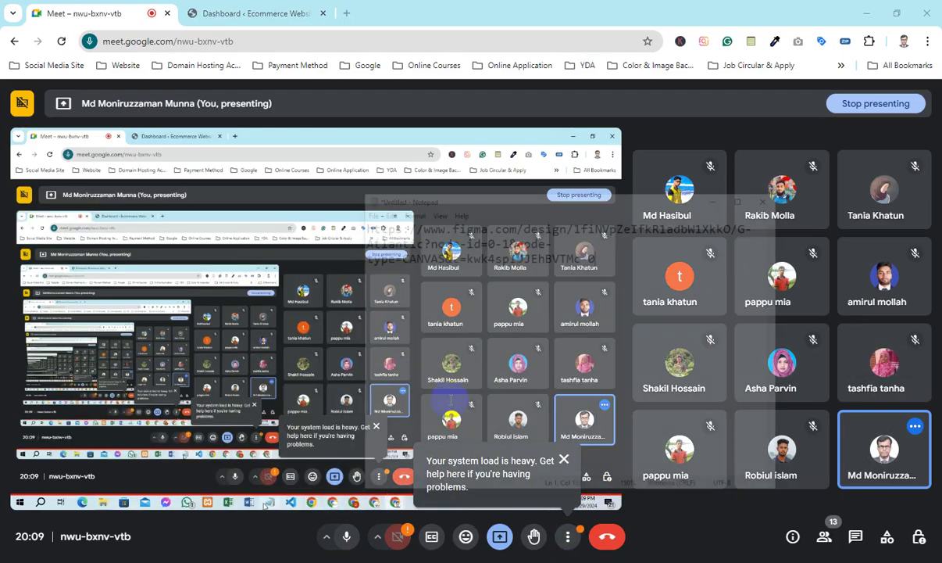
left_click_drag(632, 185, 362, 151)
left_click(772, 114)
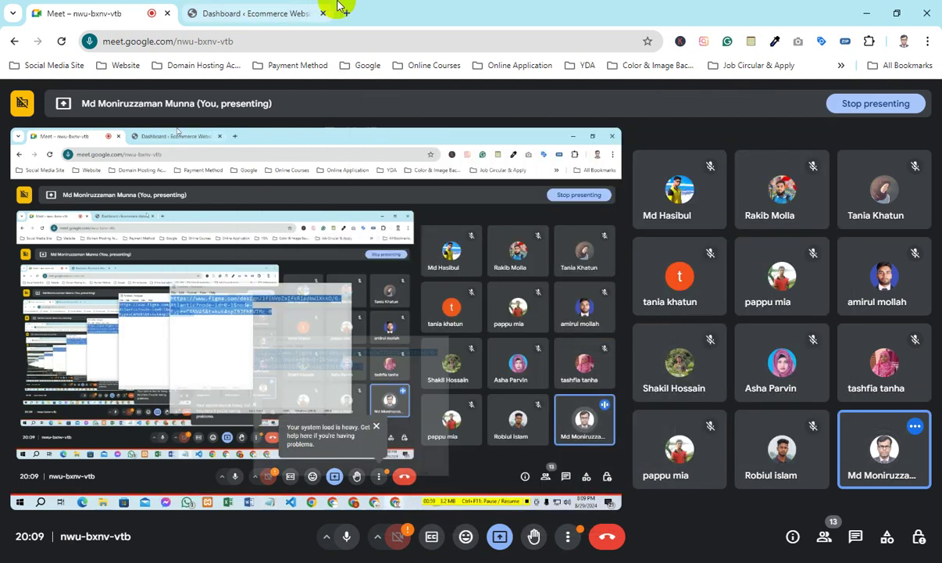
Step: Load the pasted G Atlantic Figma link in a new Chrome tab
left_click(347, 13)
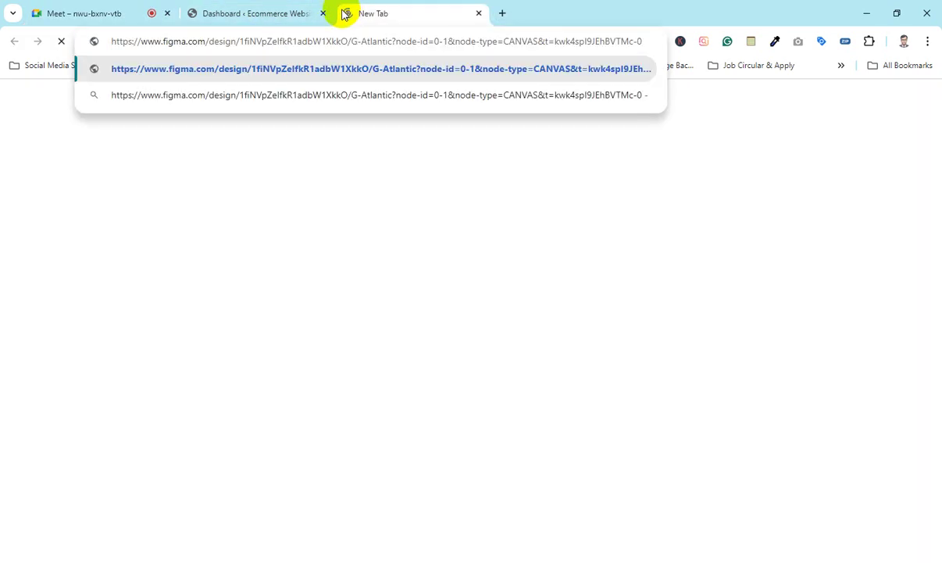
key("Return")
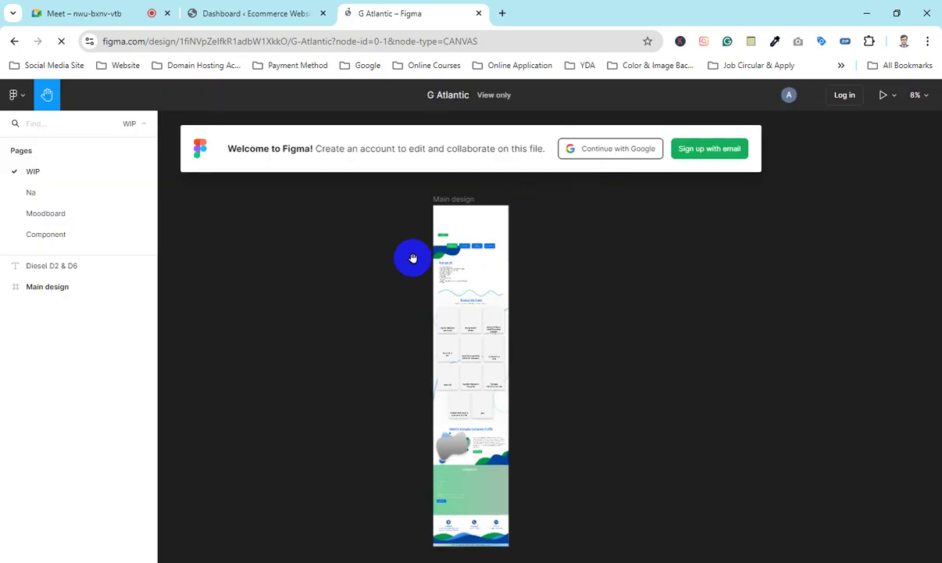
left_click(466, 255)
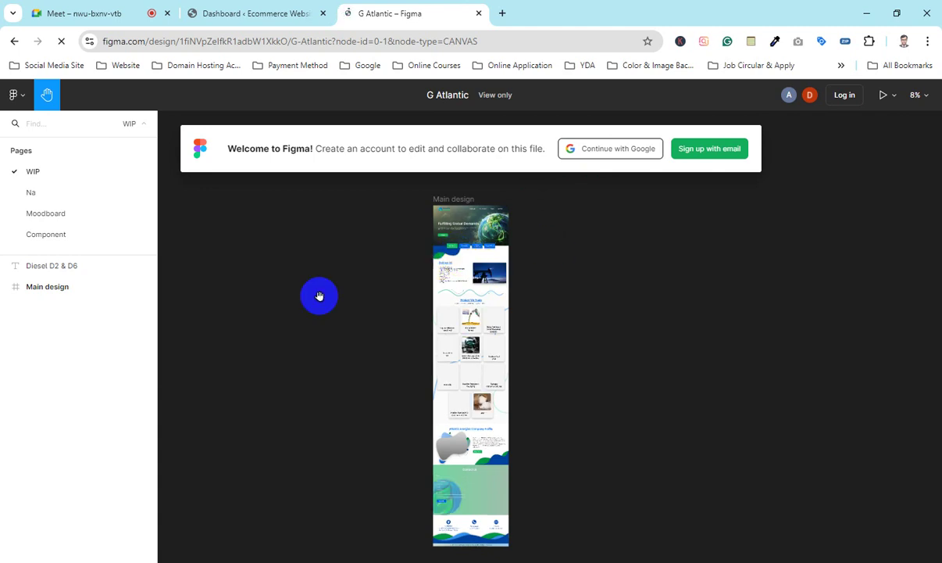
Step: Let the G Atlantic Main design page finish loading, checking the Meet share before returning to Figma
left_click(488, 277)
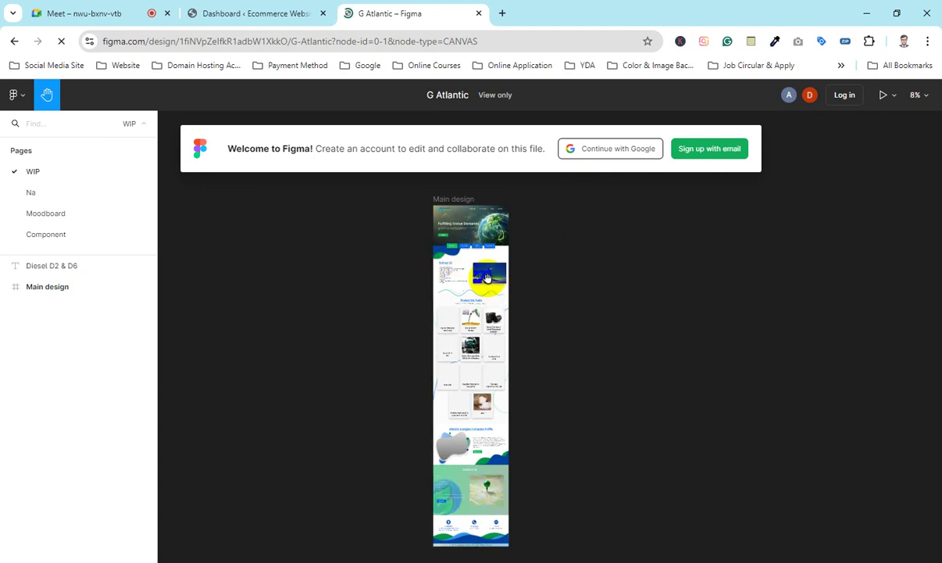
left_click(505, 278)
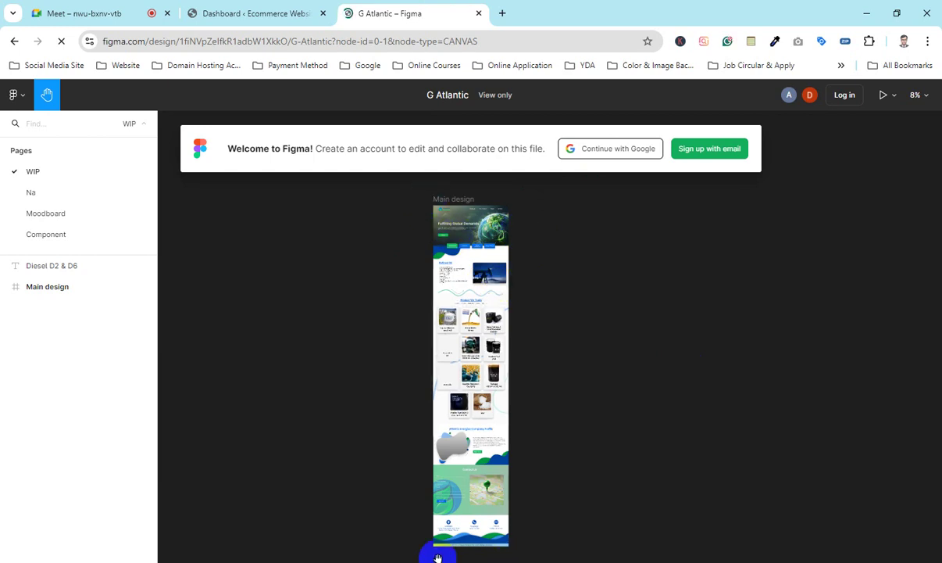
left_click(500, 252)
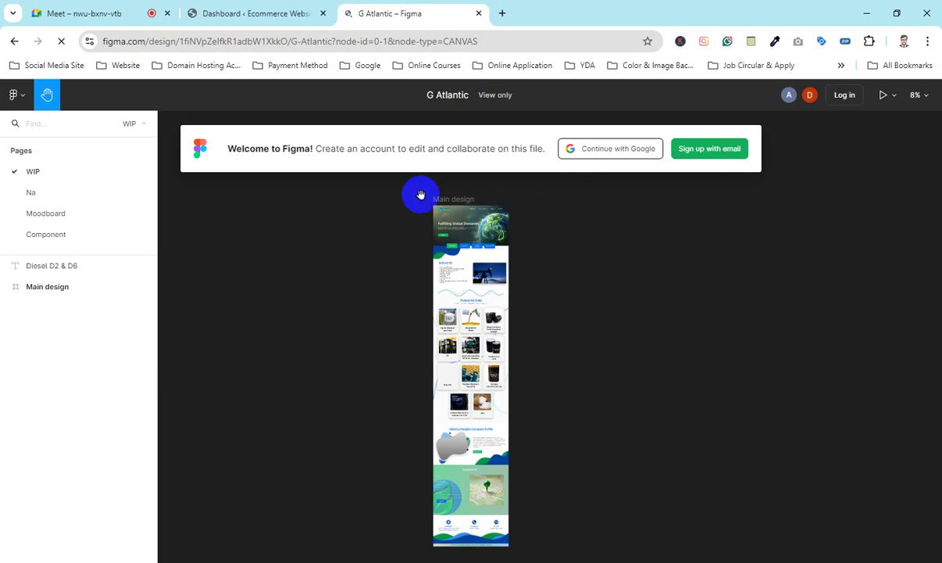
left_click(472, 177)
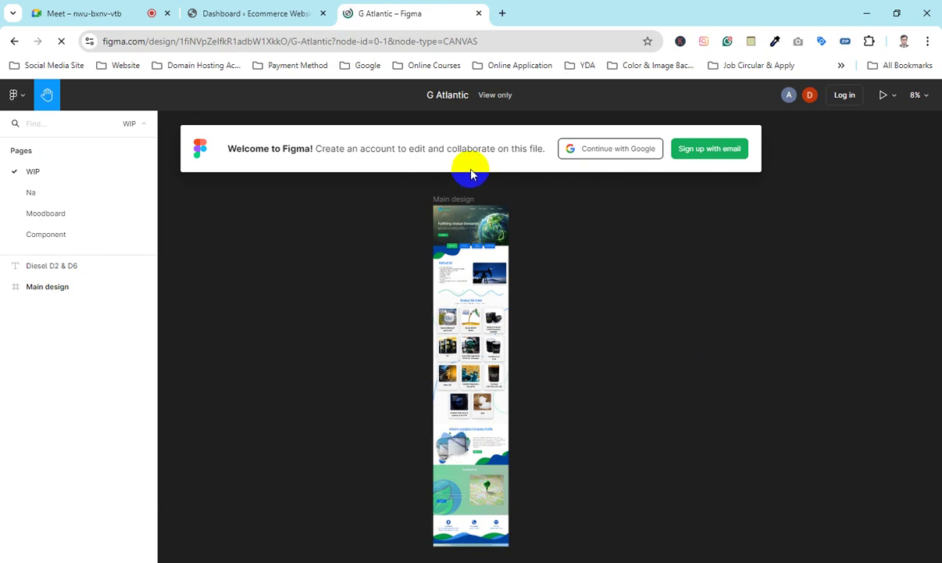
left_click(59, 6)
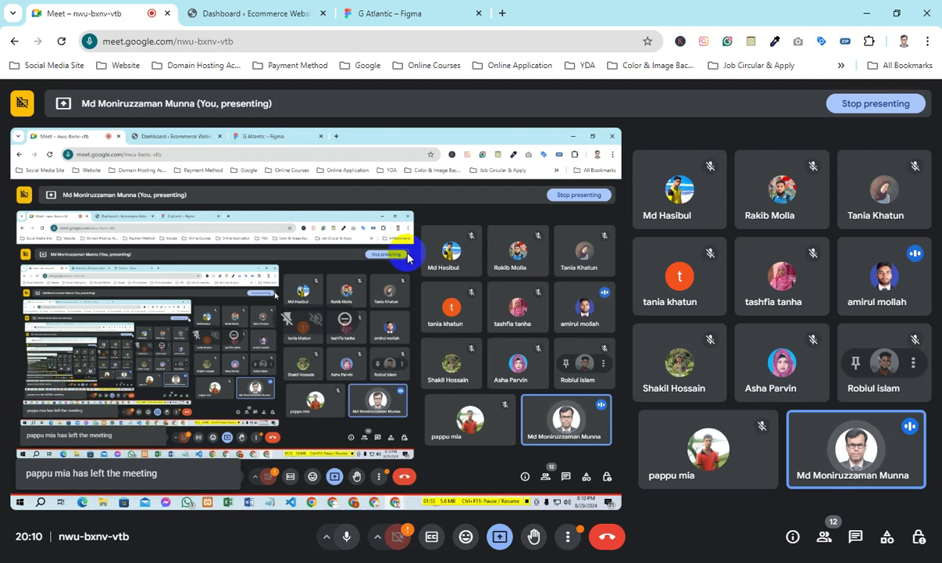
left_click(375, 13)
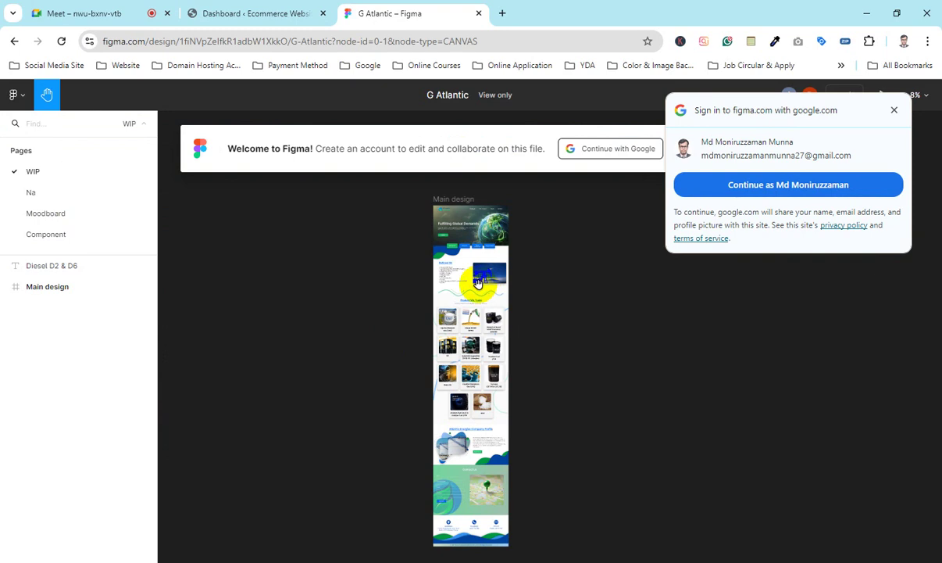
Step: Zoom to about 62% on the Atlantic Energies hero and close the Google sign-in popup
scroll(475, 283, "up", 2)
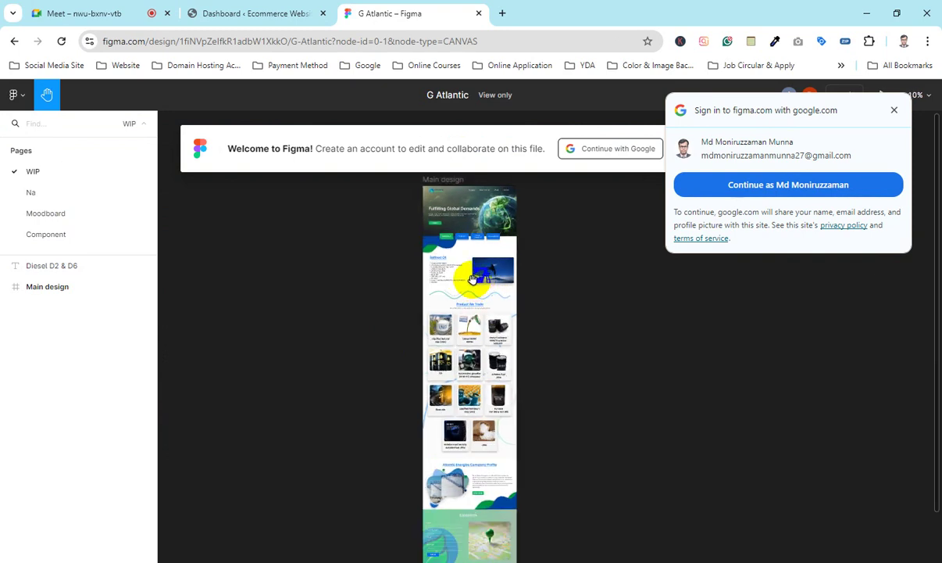
scroll(454, 285, "up", 5)
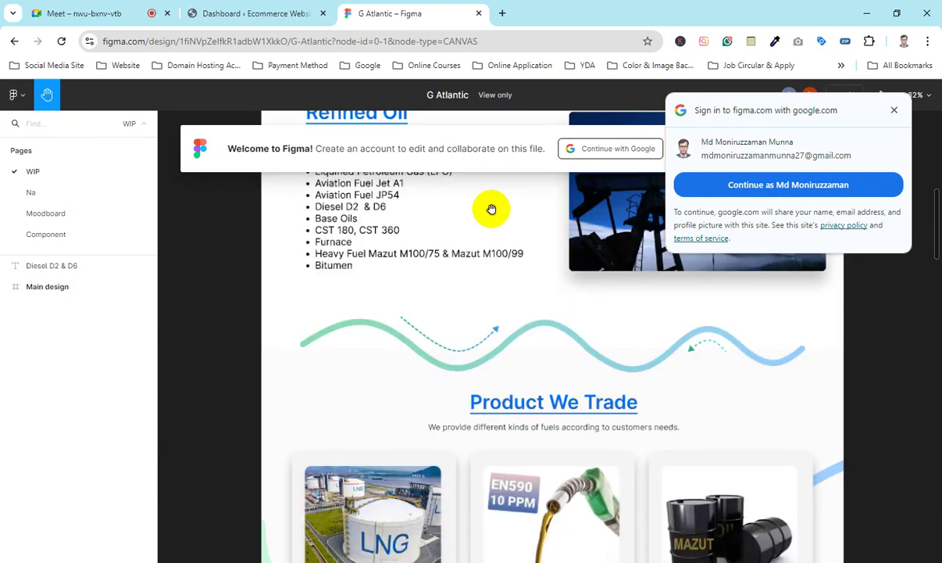
scroll(508, 372, "up", 4)
scroll(539, 410, "right", 2)
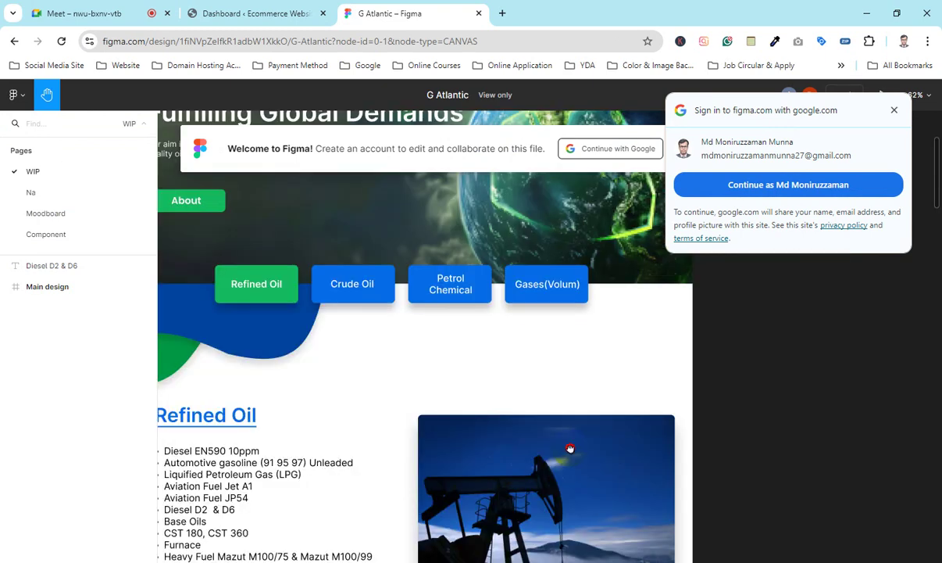
scroll(570, 448, "left", 2)
scroll(570, 448, "up", 1)
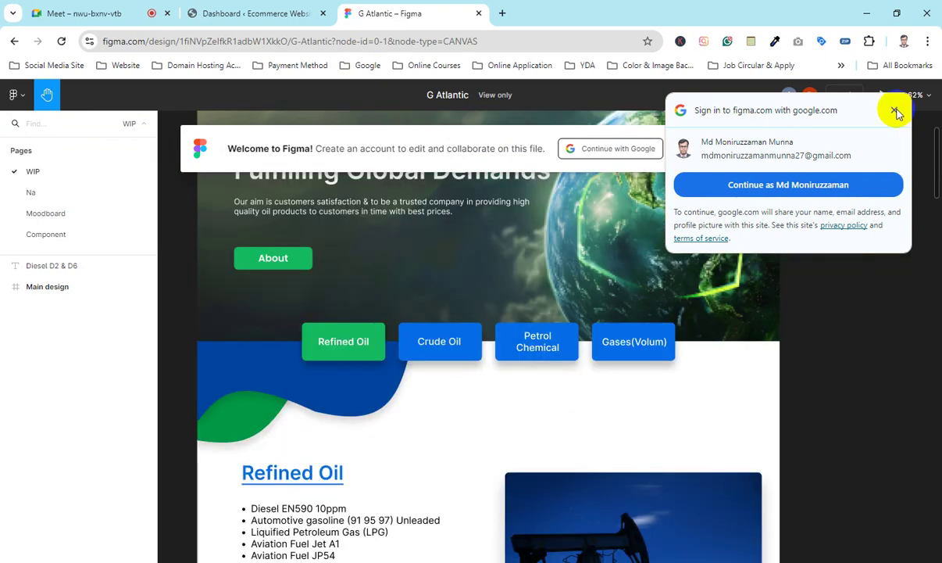
left_click(895, 111)
scroll(543, 295, "up", 5)
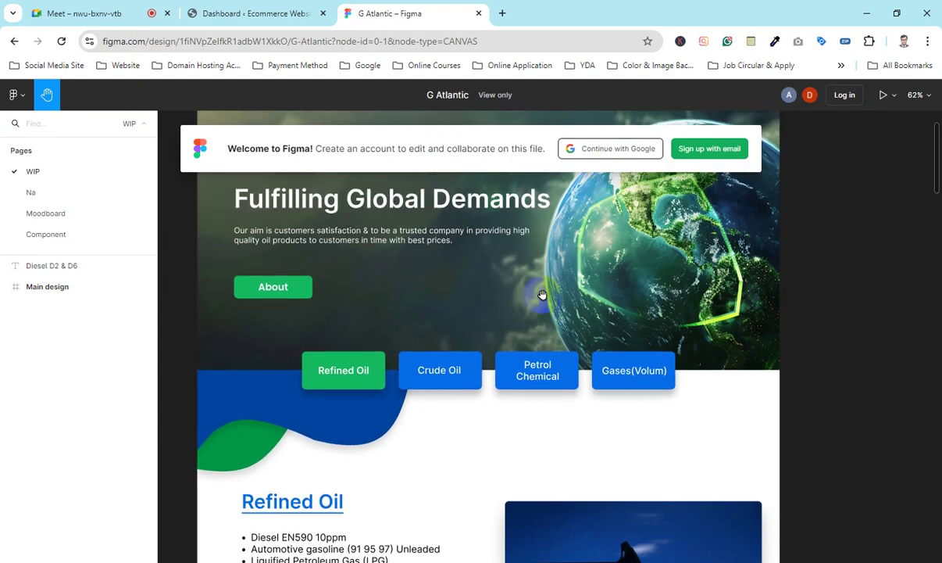
scroll(549, 291, "down", 1)
scroll(549, 290, "down", 2)
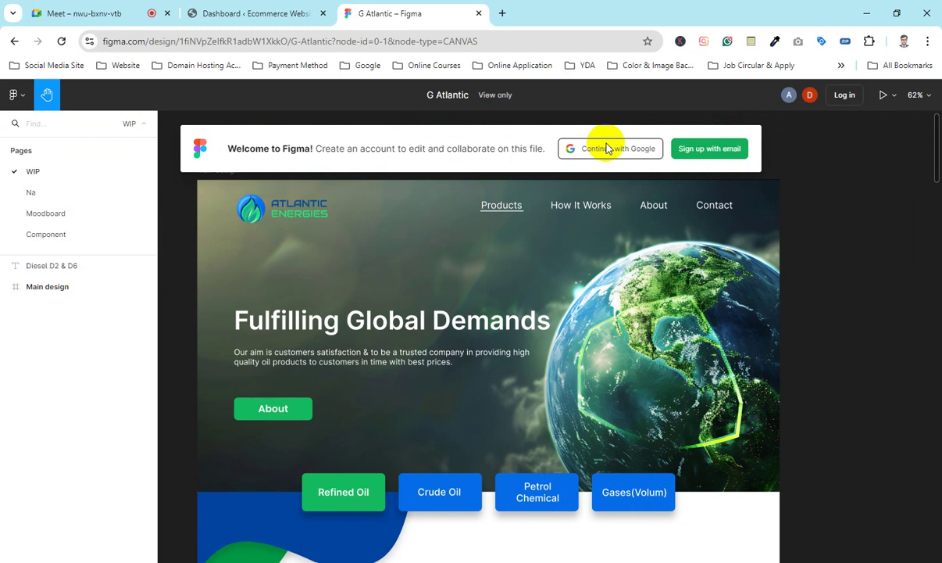
scroll(547, 386, "down", 1)
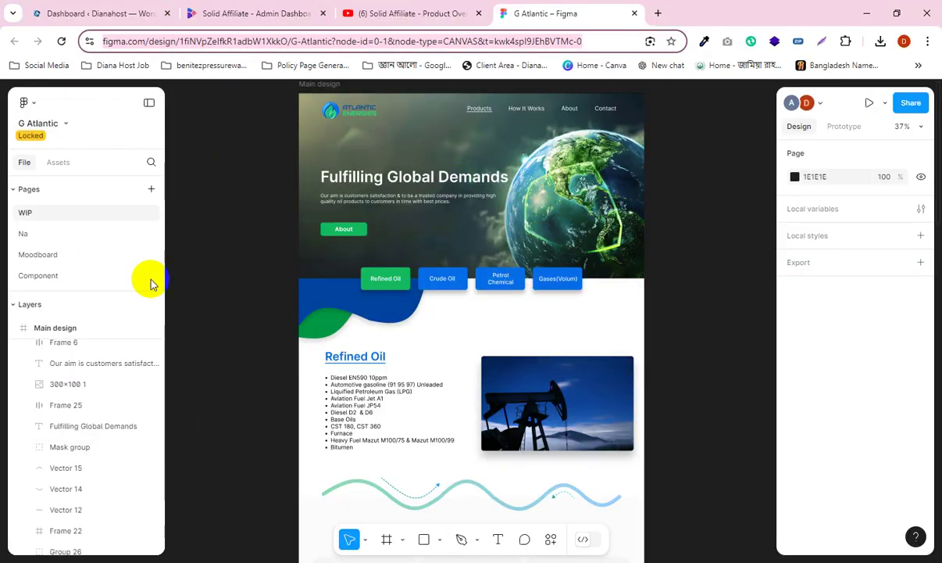
Step: Click a few hero elements and scroll around the top of the G Atlantic frame
left_click(216, 133)
left_click(744, 258)
left_click(284, 168)
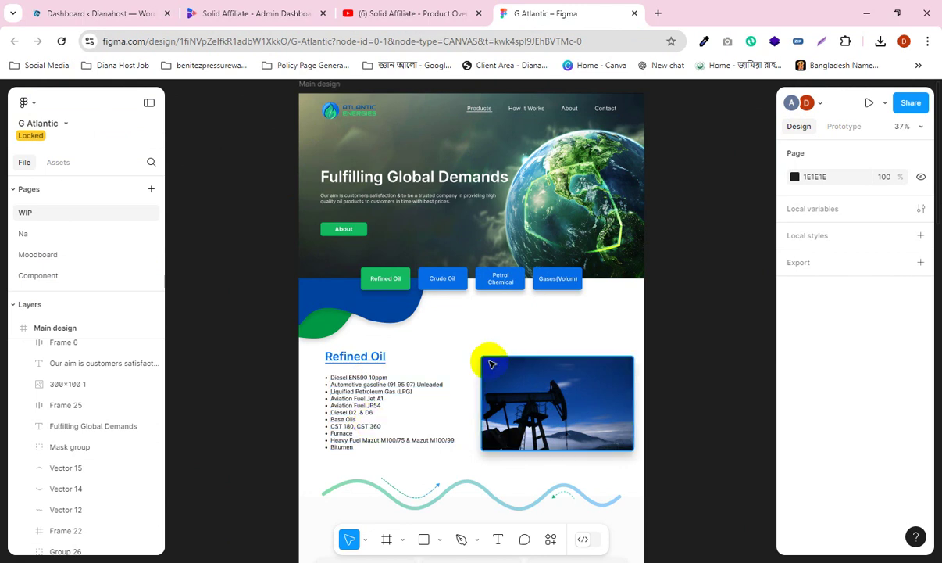
scroll(492, 364, "down", 5)
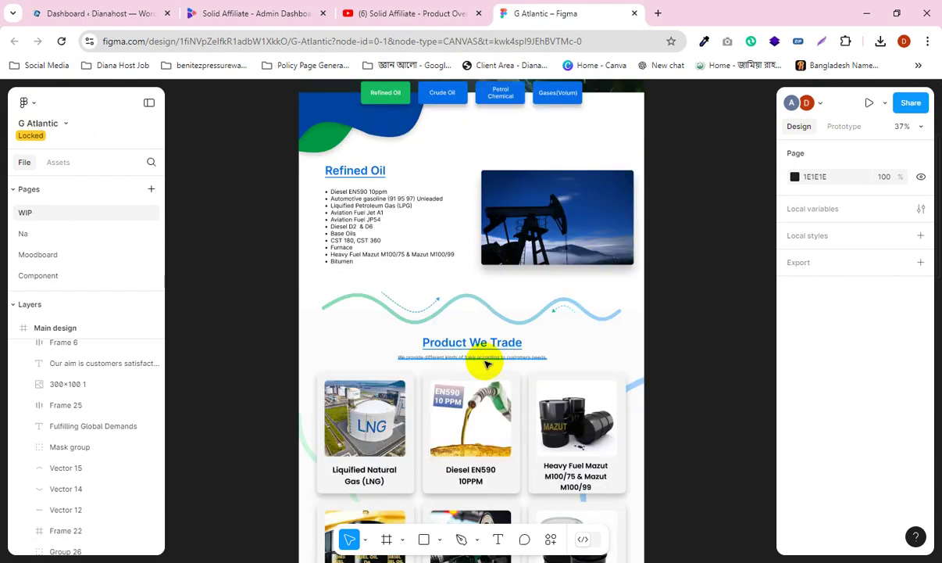
scroll(492, 359, "up", 1)
scroll(493, 360, "up", 6)
scroll(469, 228, "up", 2, "ctrl")
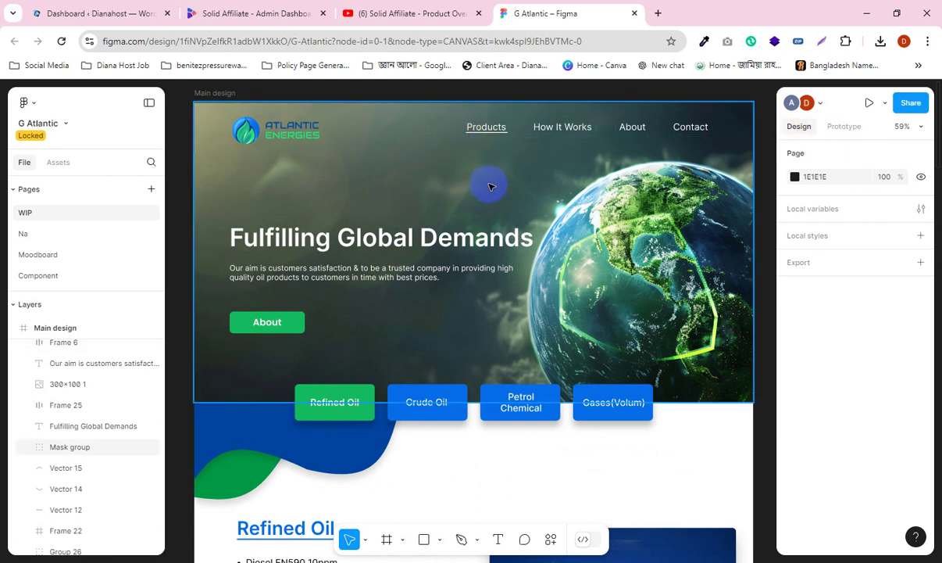
scroll(490, 186, "down", 1)
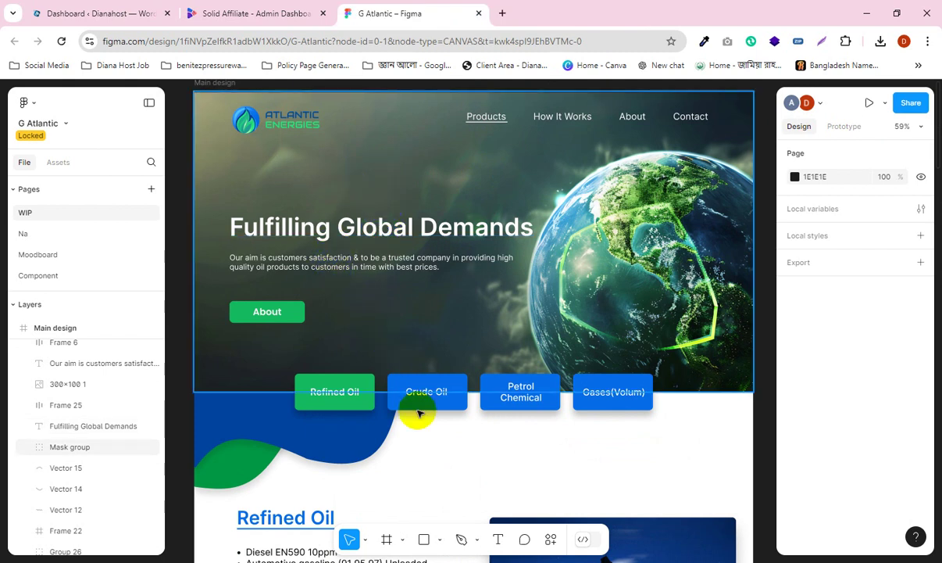
scroll(532, 312, "down", 2)
Step: Select the four product buttons, then scroll through the Product We Trade fuel cards to Company Profile
left_click(423, 311)
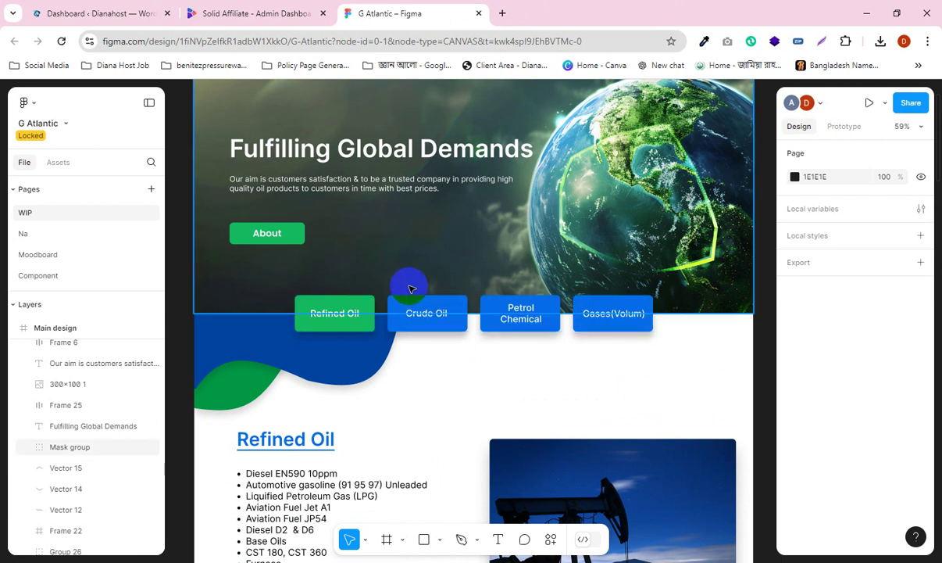
scroll(415, 288, "down", 5)
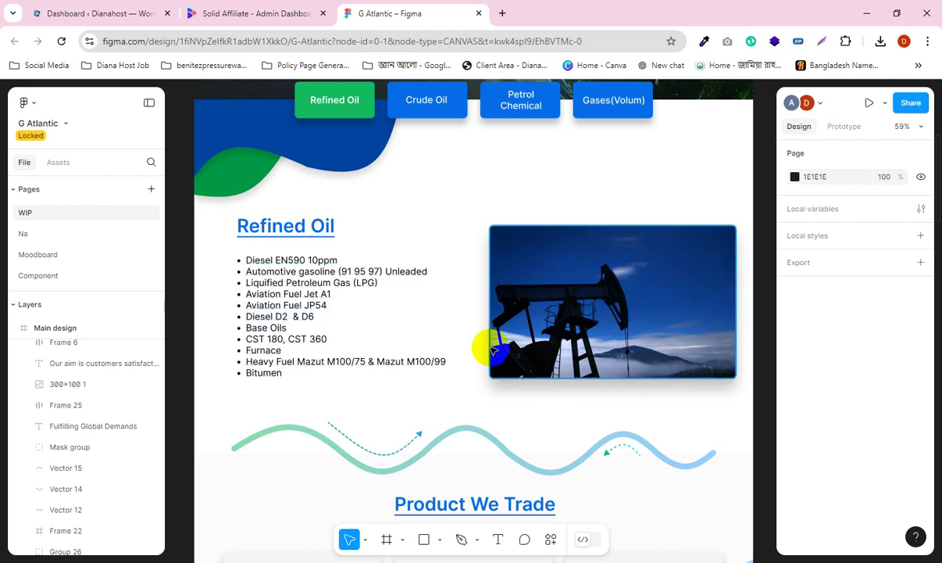
scroll(484, 344, "down", 8)
scroll(171, 296, "down", 1)
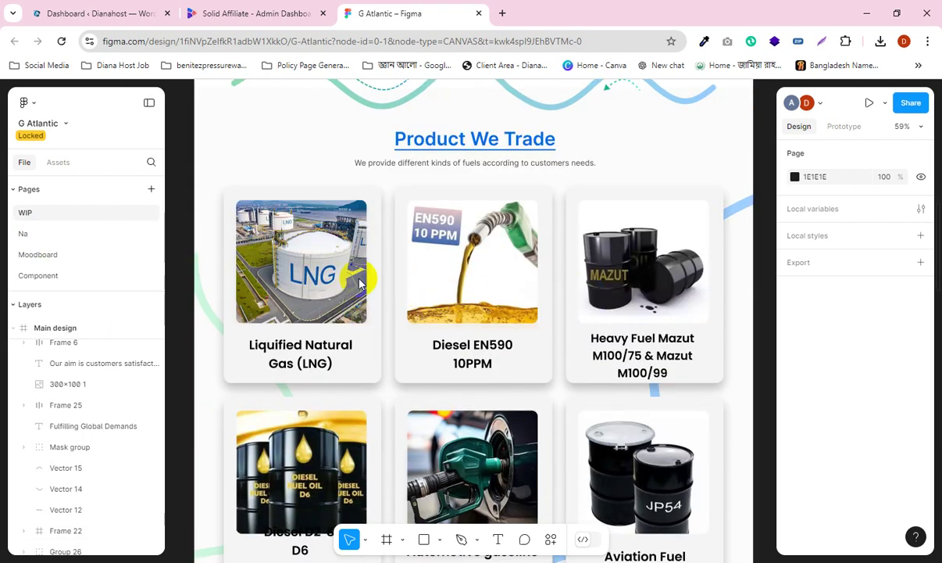
scroll(518, 374, "down", 5)
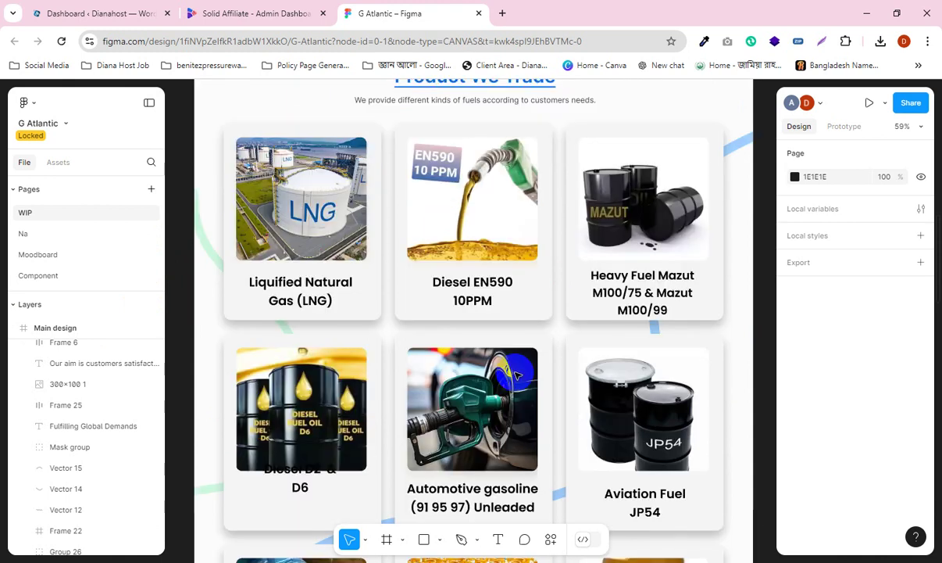
scroll(519, 374, "down", 1)
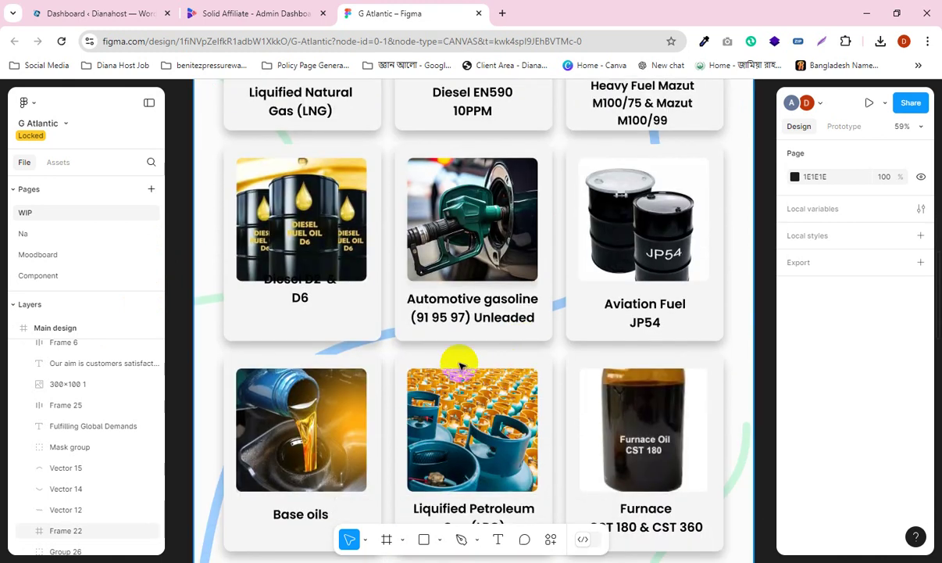
scroll(397, 233, "down", 11)
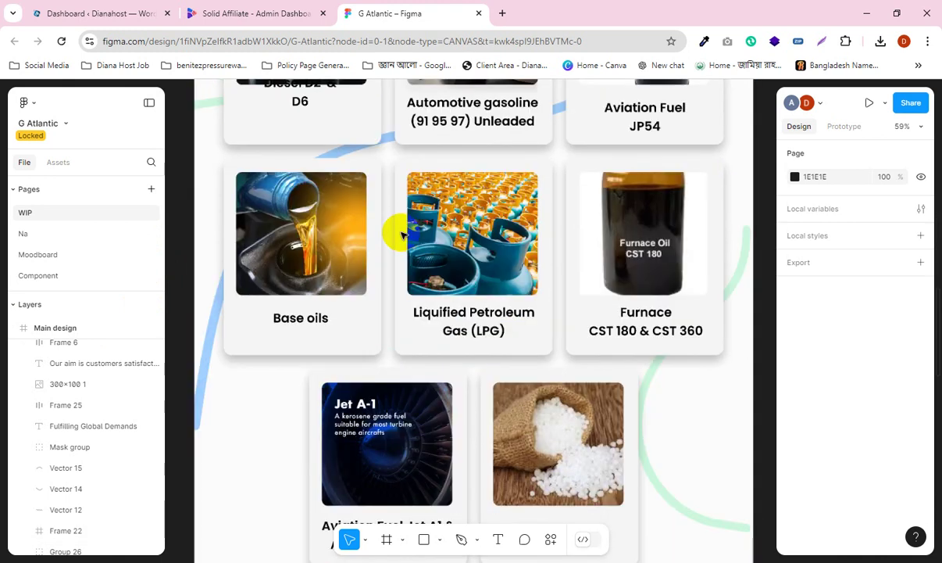
Step: Scroll down to the footer and back up to the Fulfilling Global Demands hero
scroll(393, 236, "down", 1)
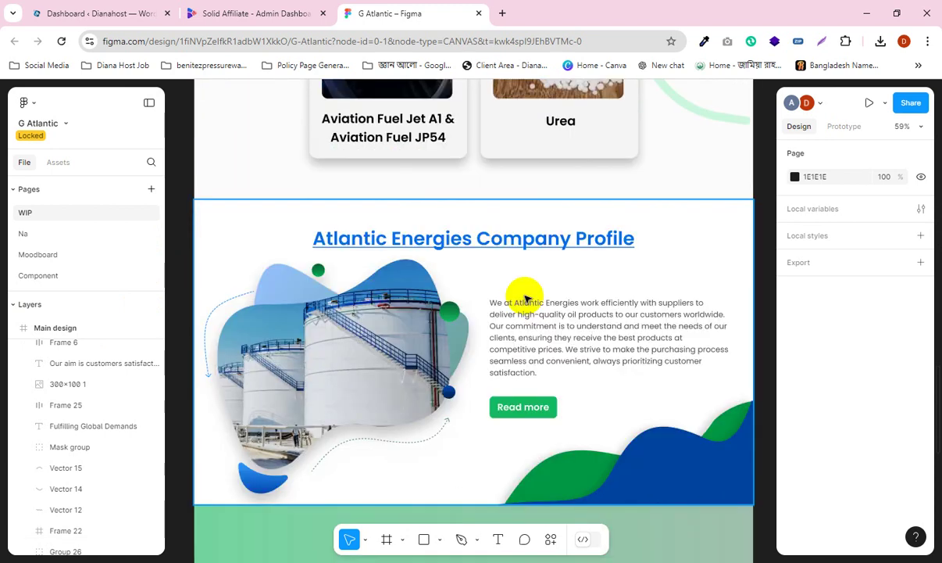
scroll(528, 286, "down", 4)
scroll(529, 287, "down", 6)
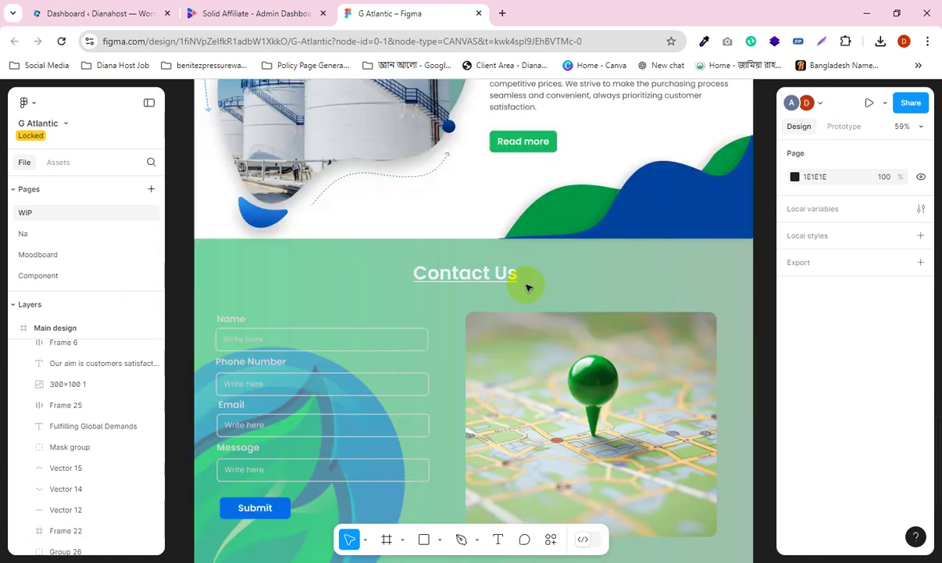
scroll(536, 286, "down", 1)
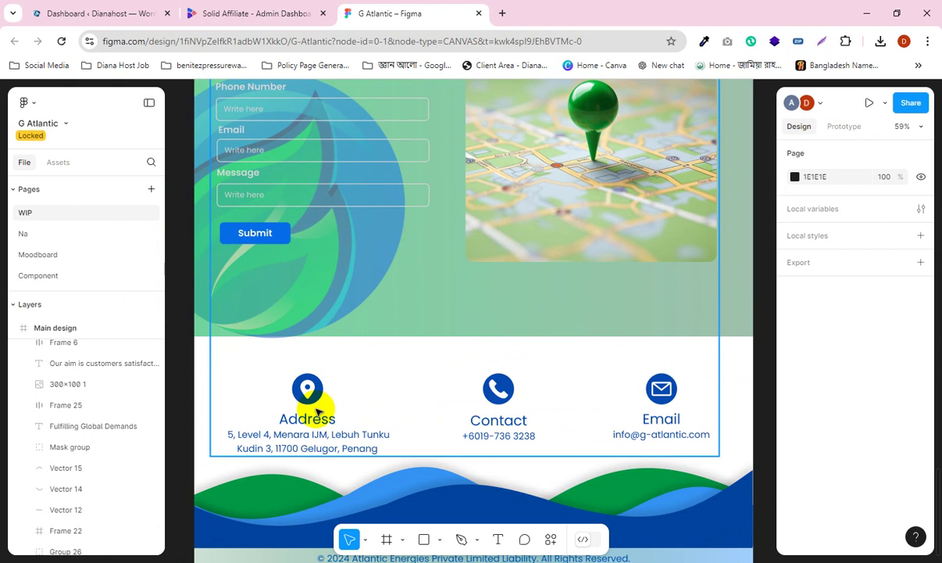
scroll(463, 395, "down", 4)
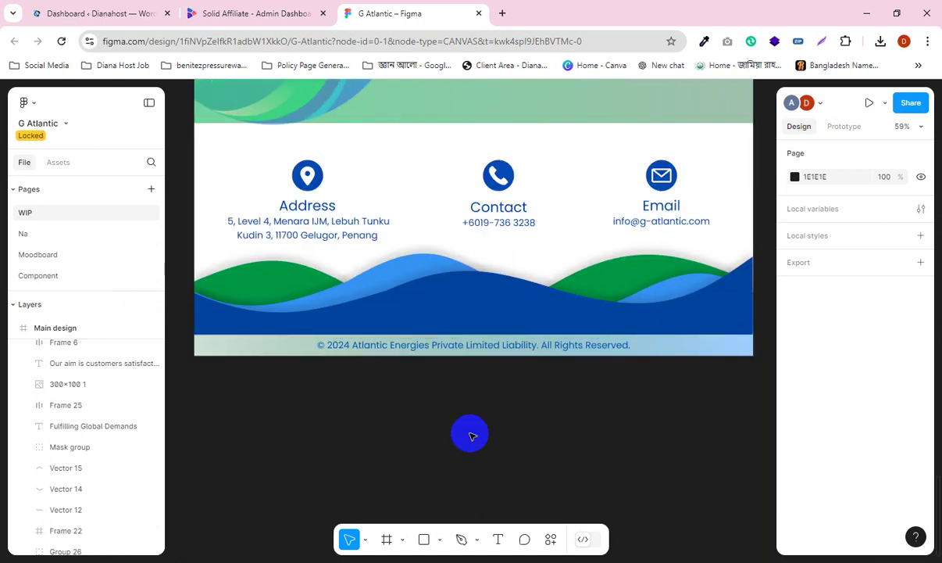
scroll(452, 439, "up", 6)
scroll(450, 446, "up", 15)
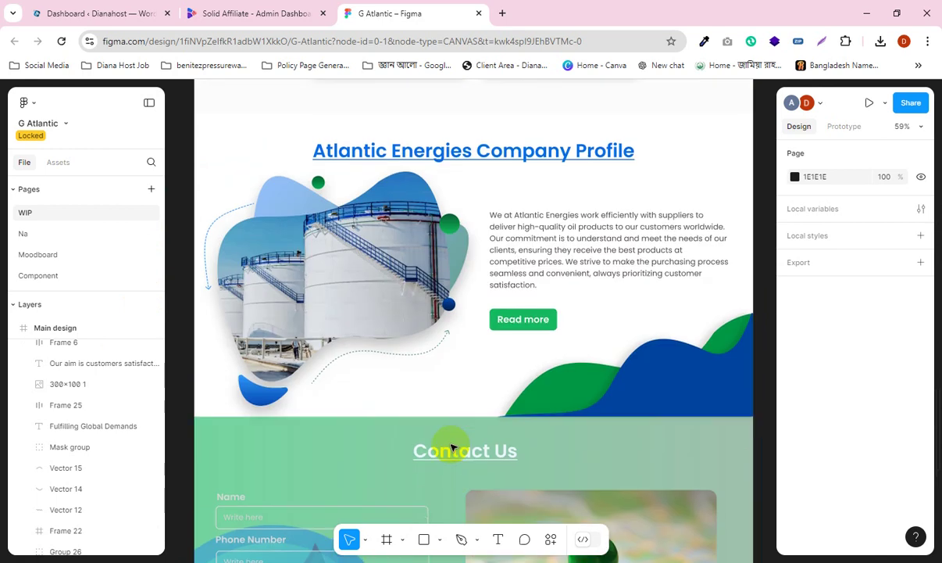
scroll(453, 446, "up", 4)
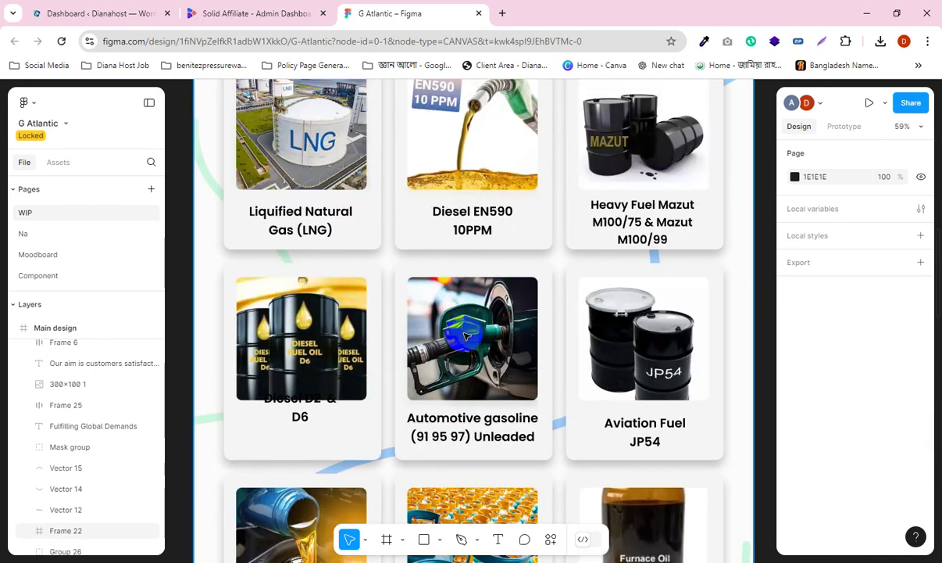
scroll(467, 336, "up", 7)
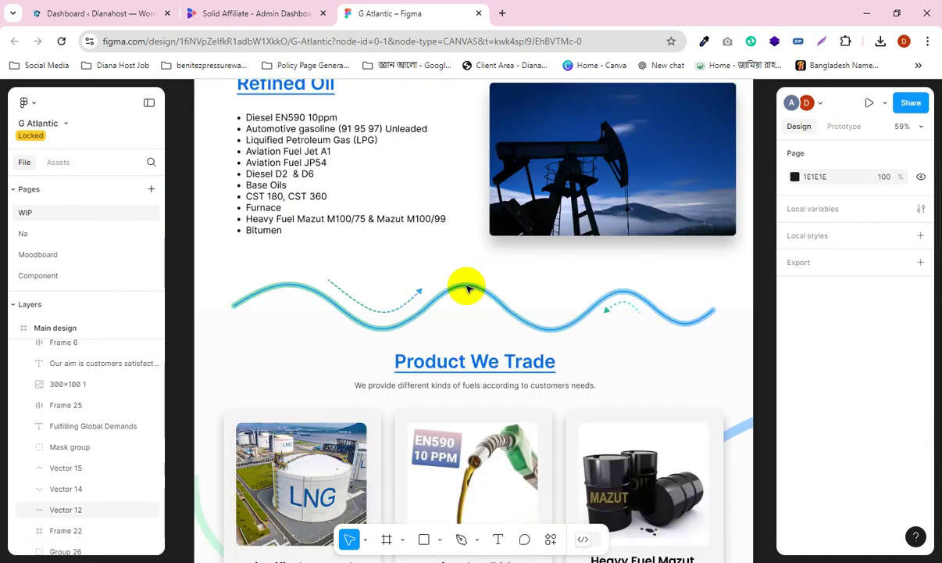
scroll(464, 326, "up", 2)
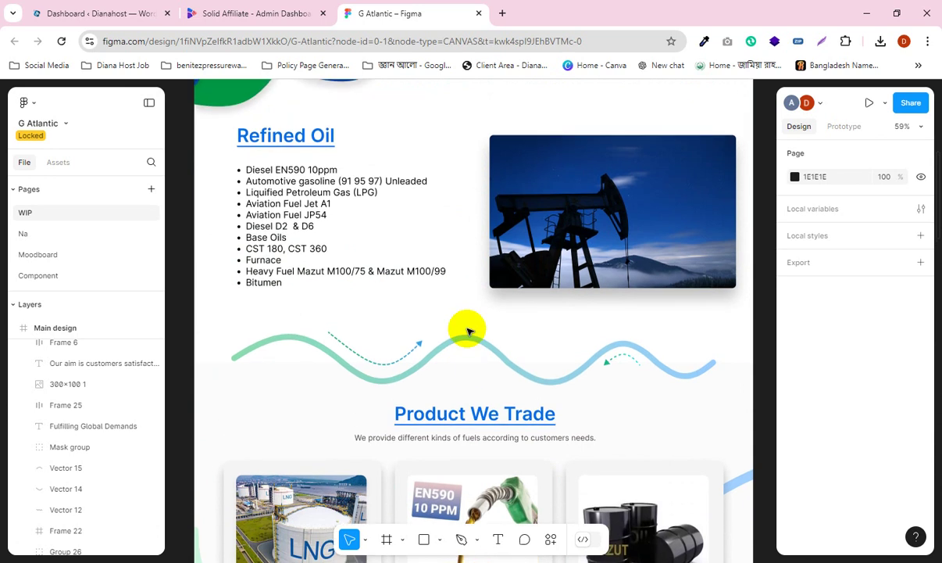
scroll(469, 331, "up", 6)
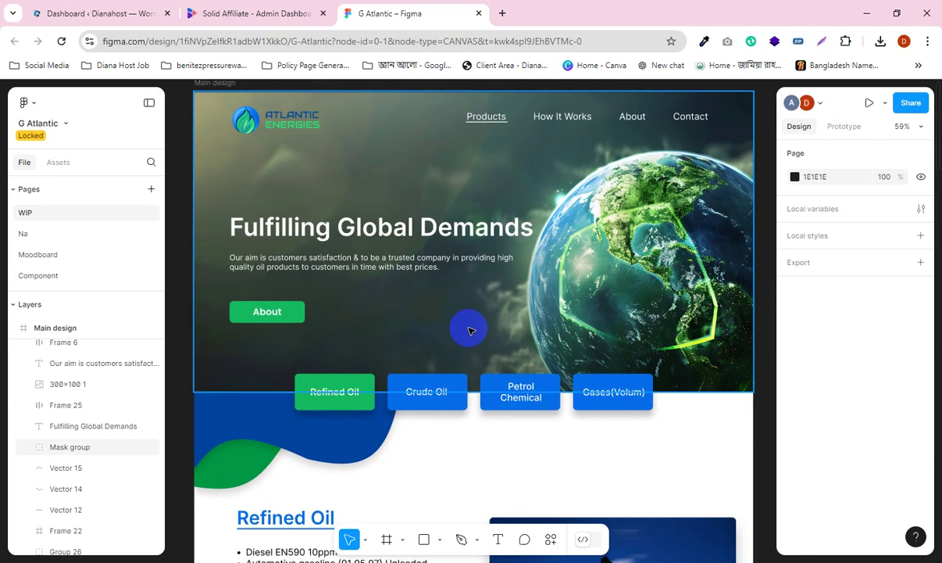
scroll(466, 326, "up", 2)
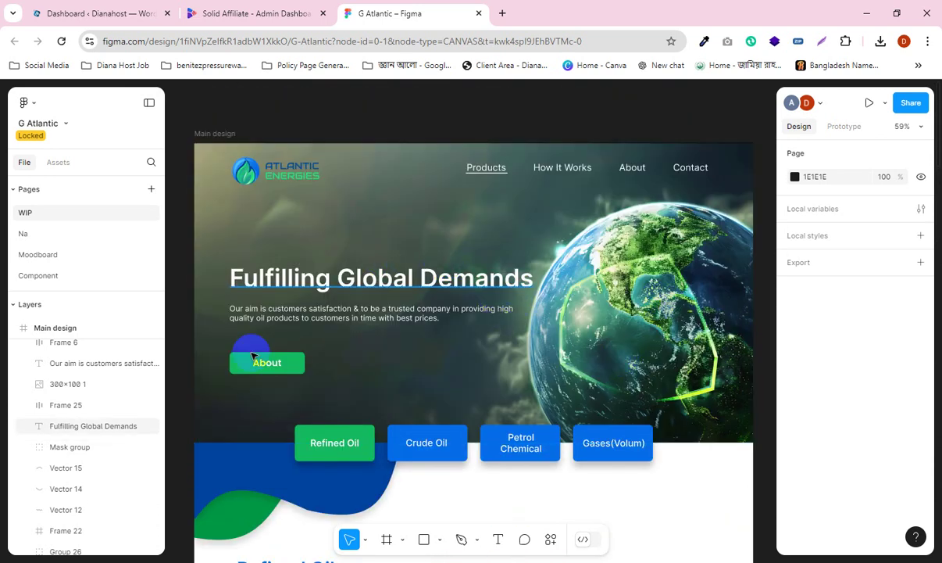
Step: Select the About button, the Atlantic Energies logo and the hero background image group
left_click(277, 375)
scroll(309, 359, "down", 2)
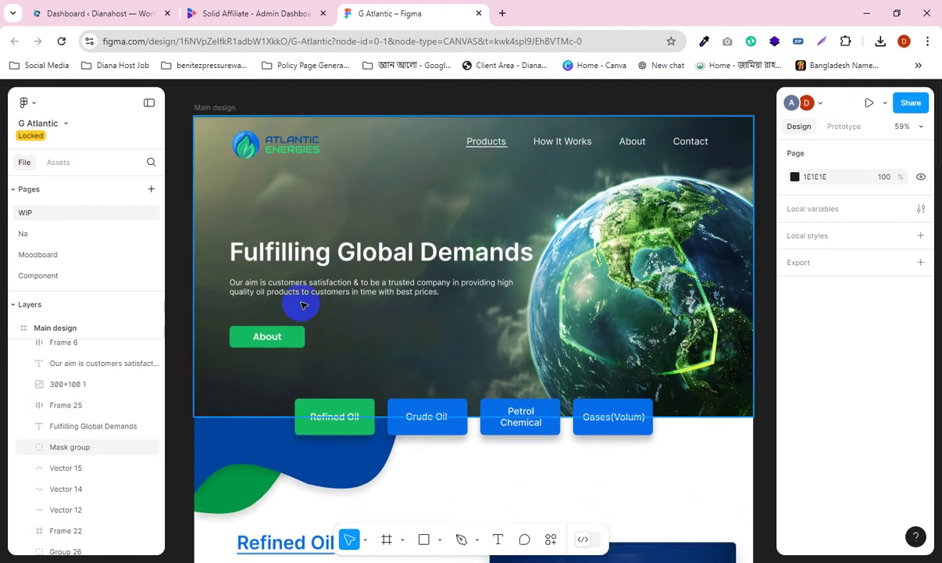
left_click(273, 146)
left_click(687, 401)
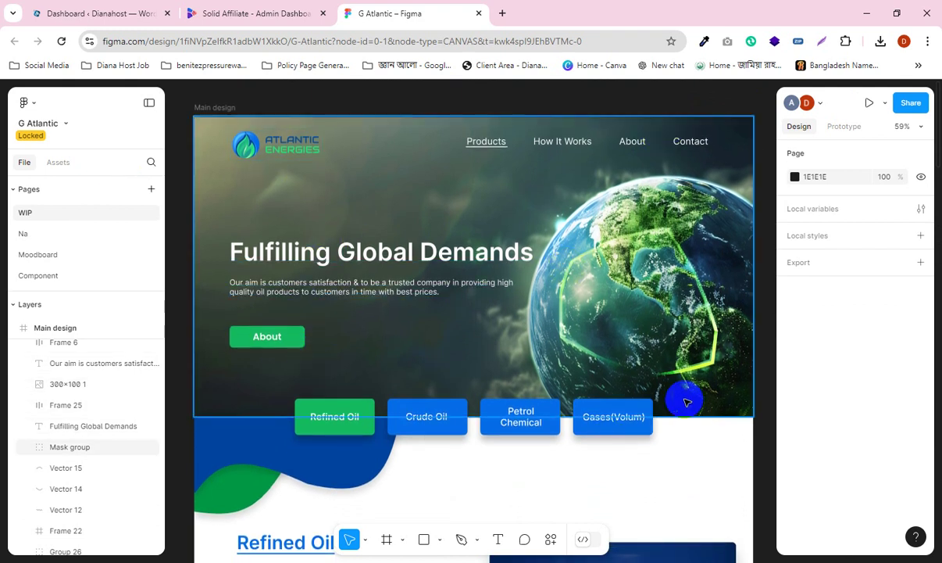
scroll(673, 393, "down", 3)
scroll(668, 385, "up", 1)
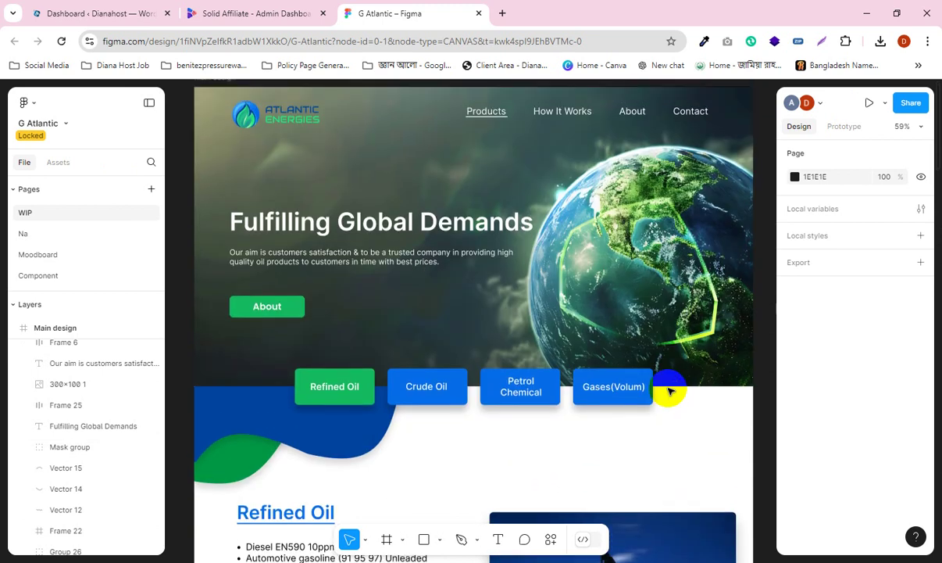
Step: Select the four category buttons, the blue wave shape and the hero background image group
left_click(326, 404)
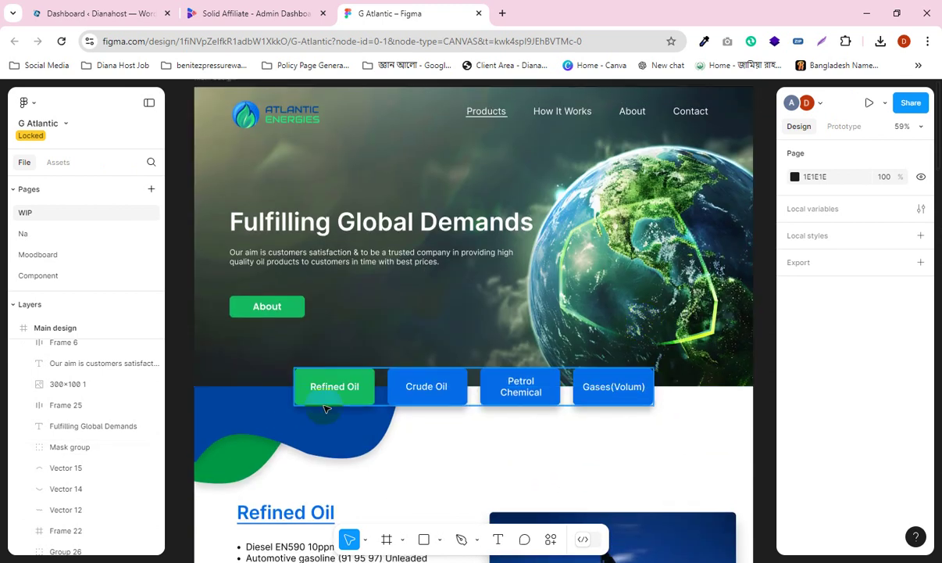
left_click(325, 407)
left_click(698, 365)
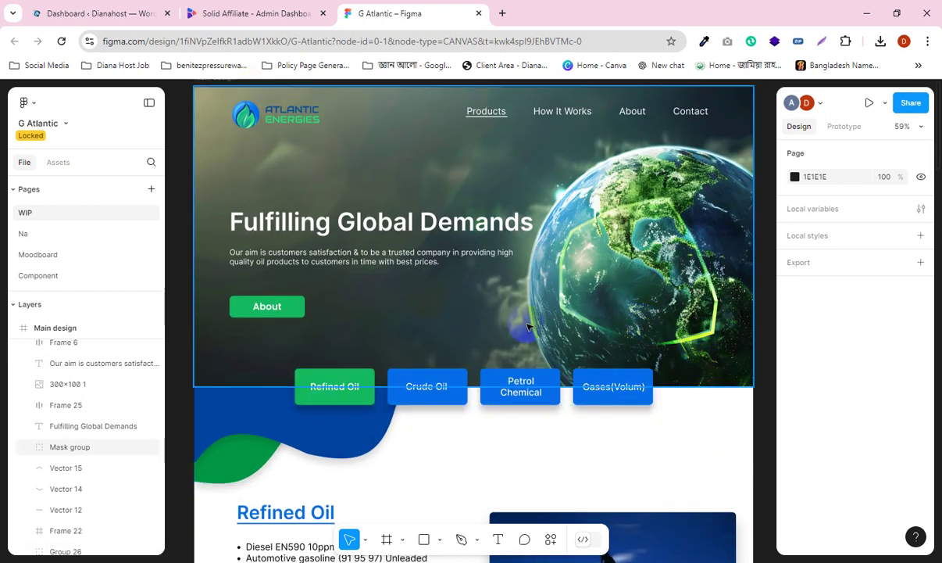
Step: Select the Atlantic Energies logo, showing its 241 × 80 size at X 91, Y 32
left_click(286, 119)
left_click(286, 119)
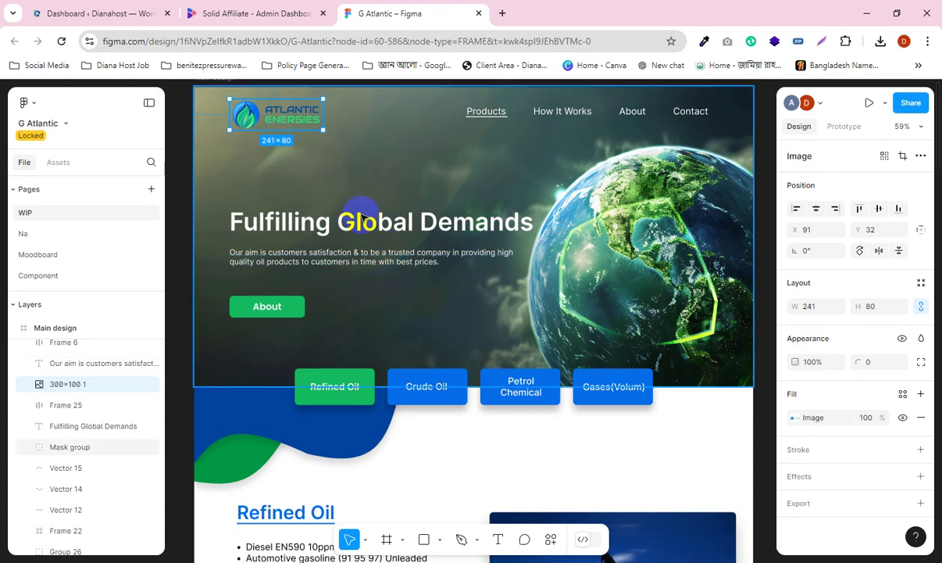
right_click(281, 119)
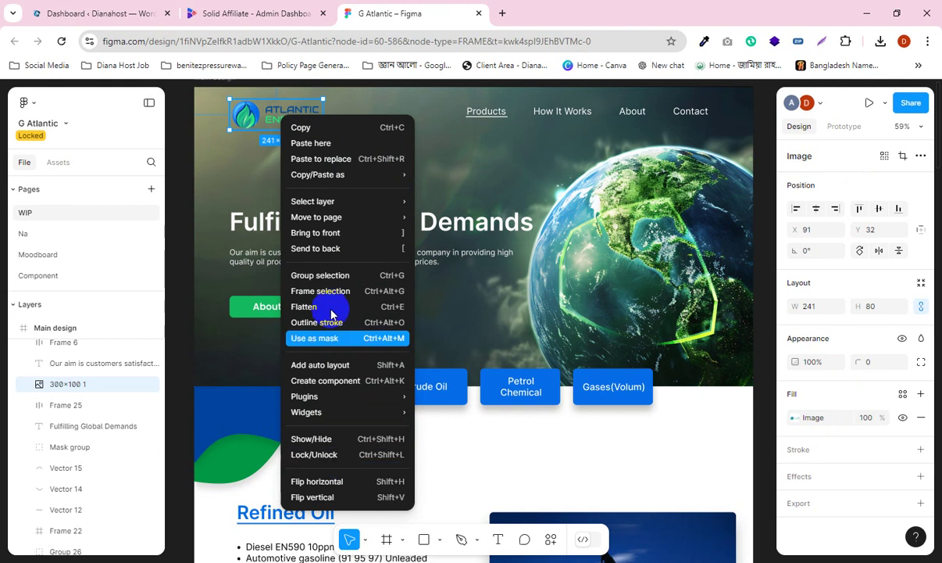
Step: Close the logo's context menu, then inspect the hero image group, logo and 694.5 × 250.32 wave group
left_click(172, 293)
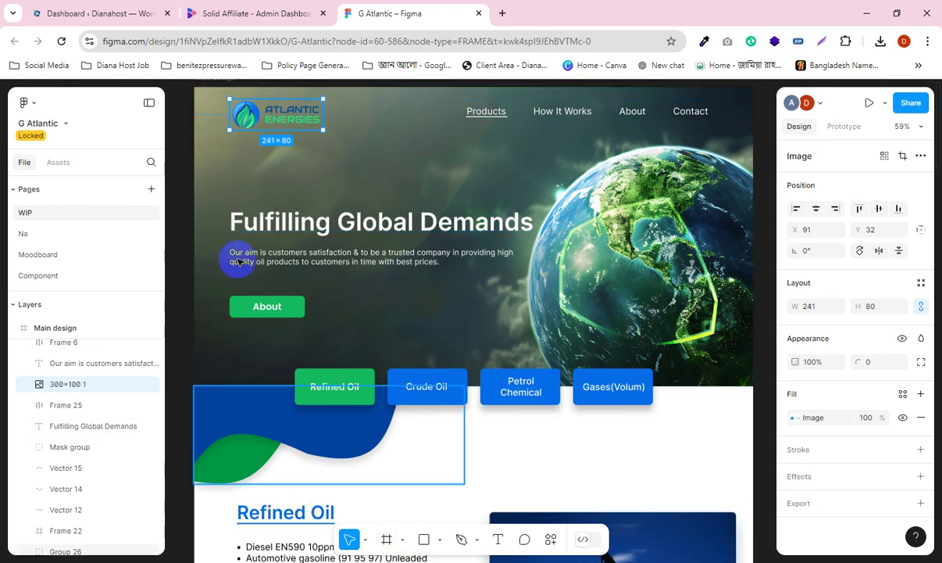
scroll(367, 277, "up", 1)
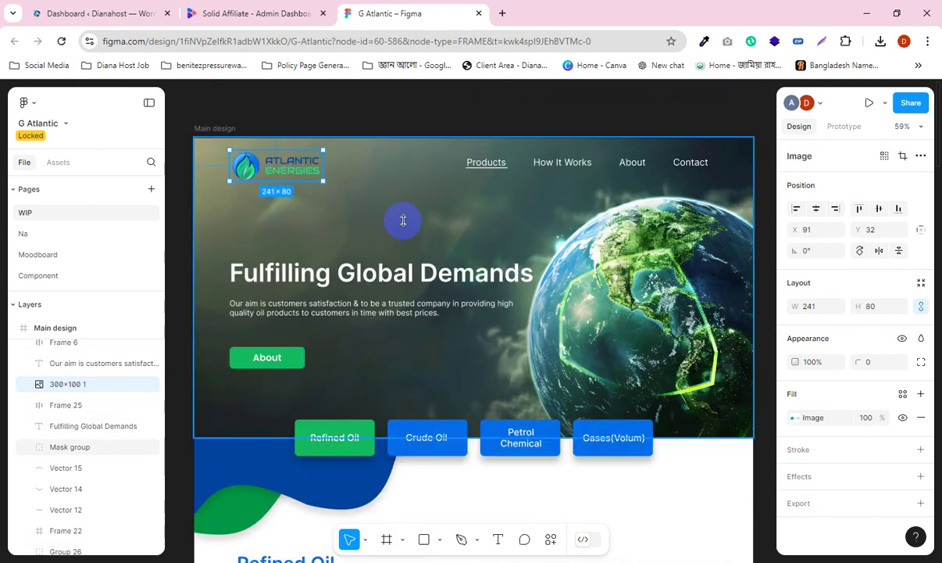
left_click(709, 232)
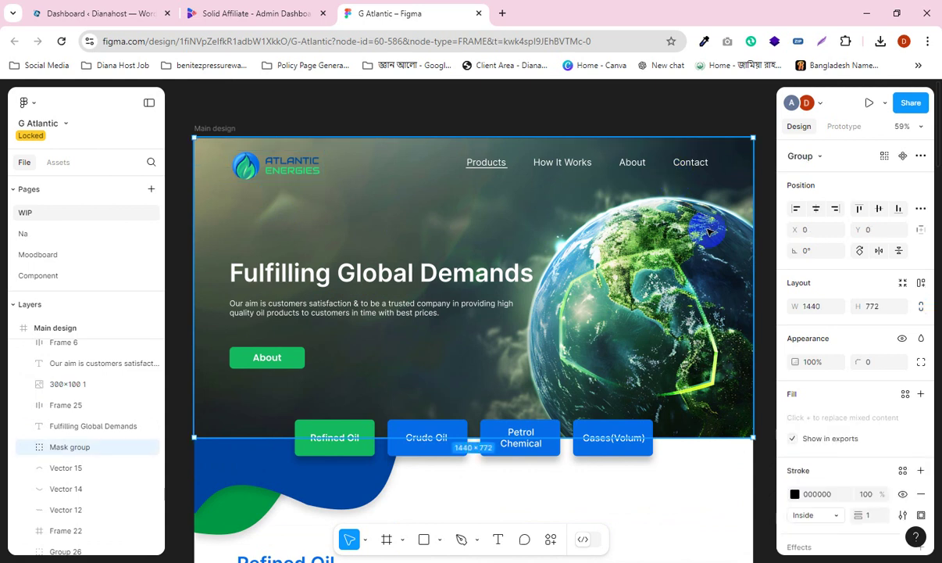
left_click(286, 176)
scroll(344, 324, "down", 1)
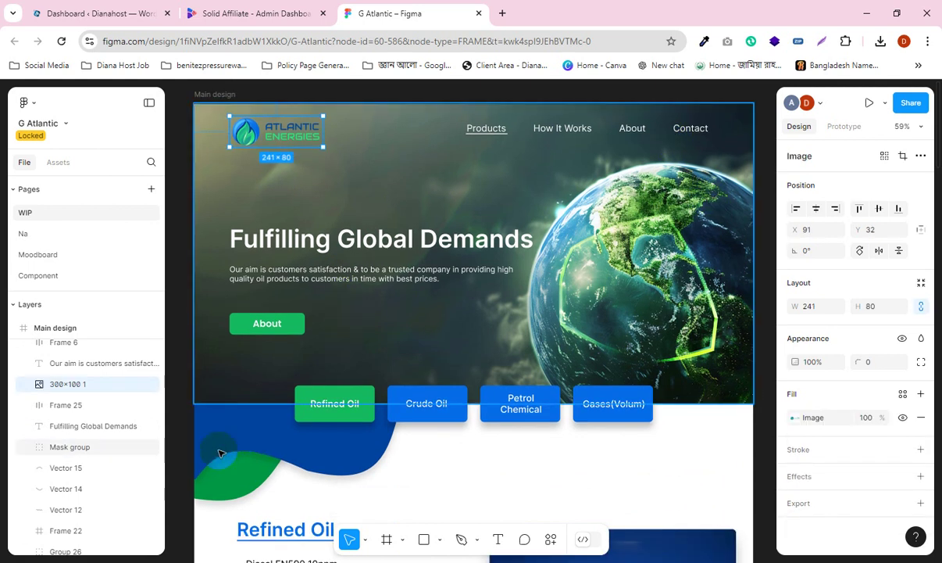
left_click(476, 343)
scroll(549, 343, "down", 7)
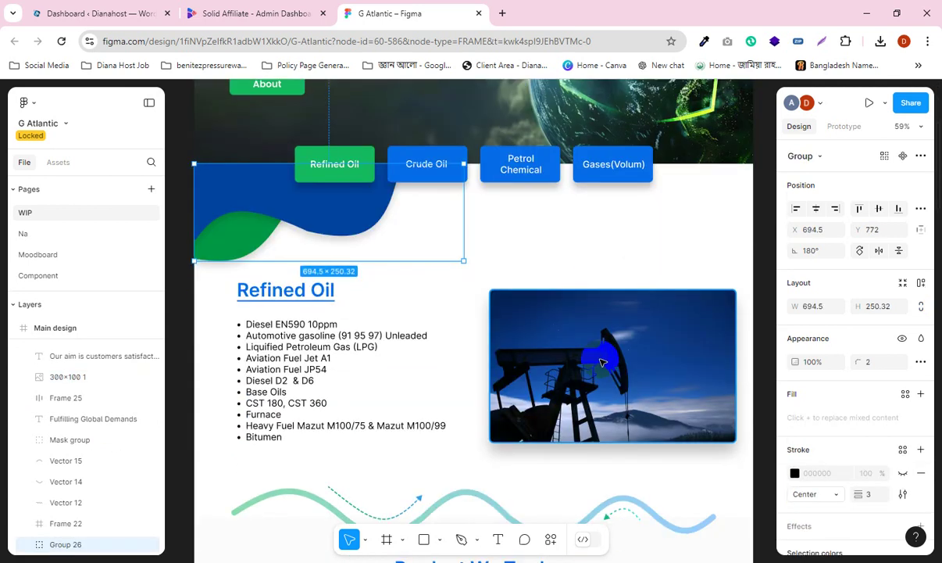
Step: Select the oil pump photo, the wavy line and the Refined Oil heading
left_click(602, 362)
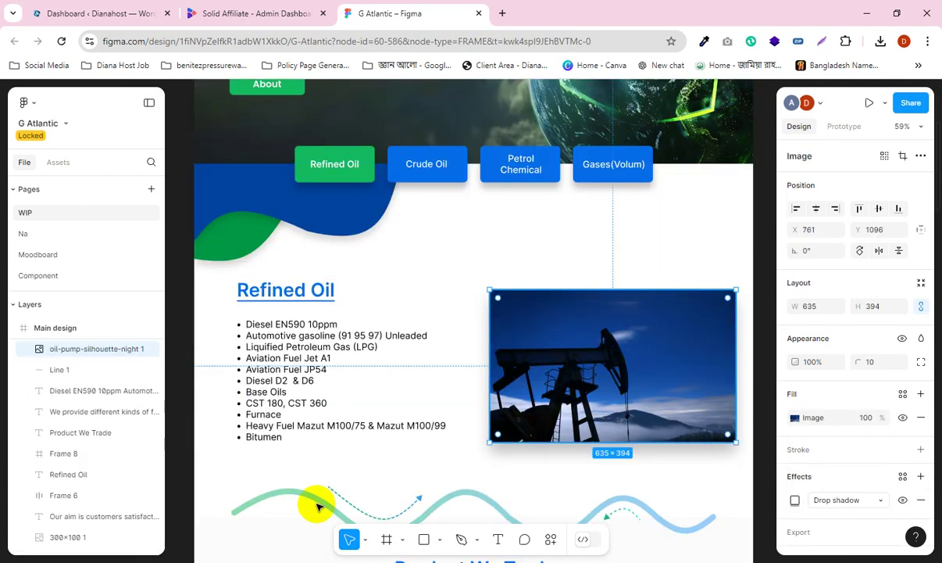
left_click(309, 489)
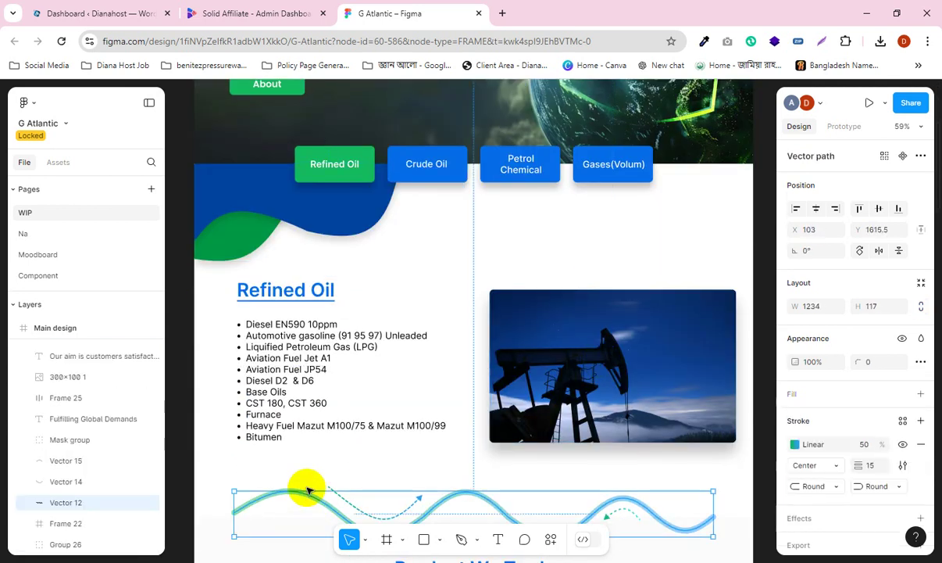
left_click(264, 295)
scroll(421, 286, "up", 8)
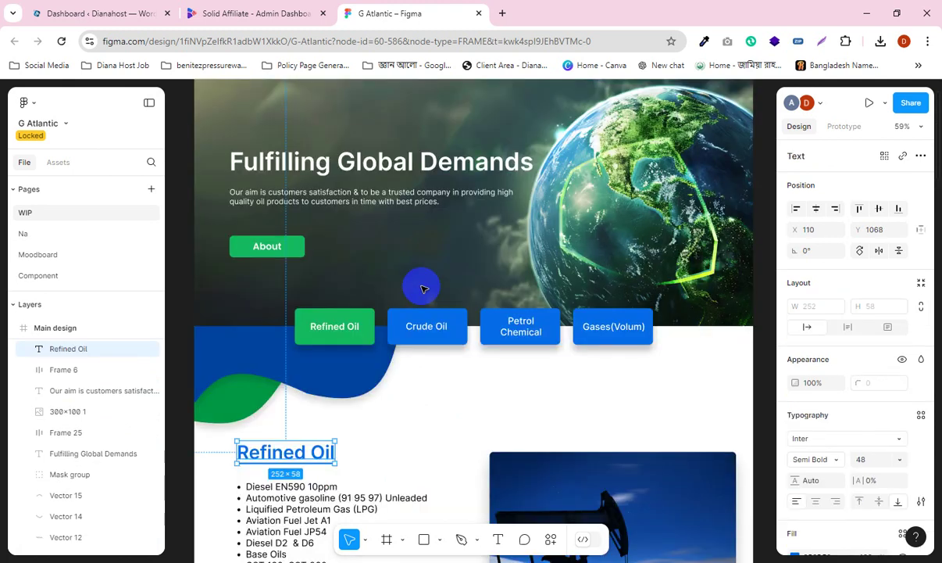
scroll(453, 285, "down", 1)
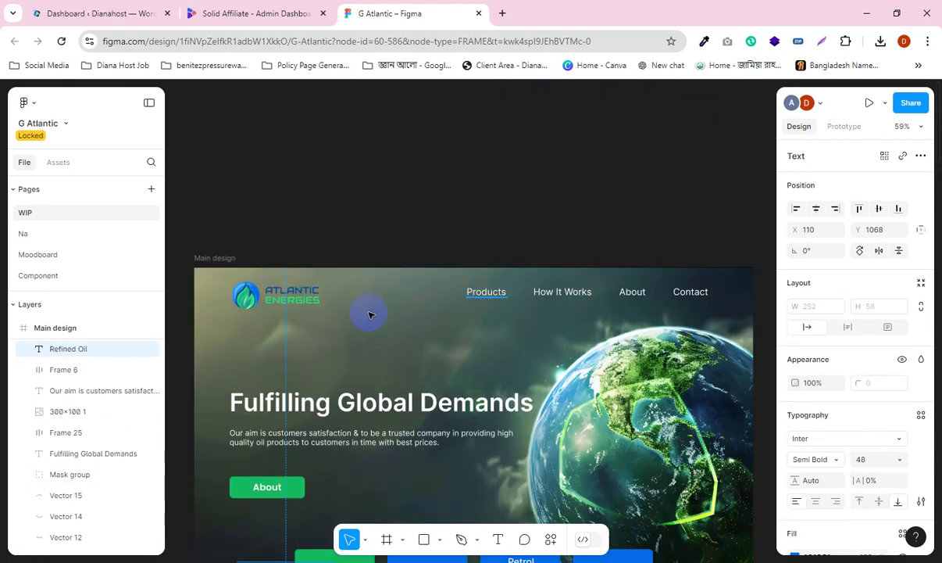
scroll(360, 301, "down", 2)
scroll(374, 281, "down", 5)
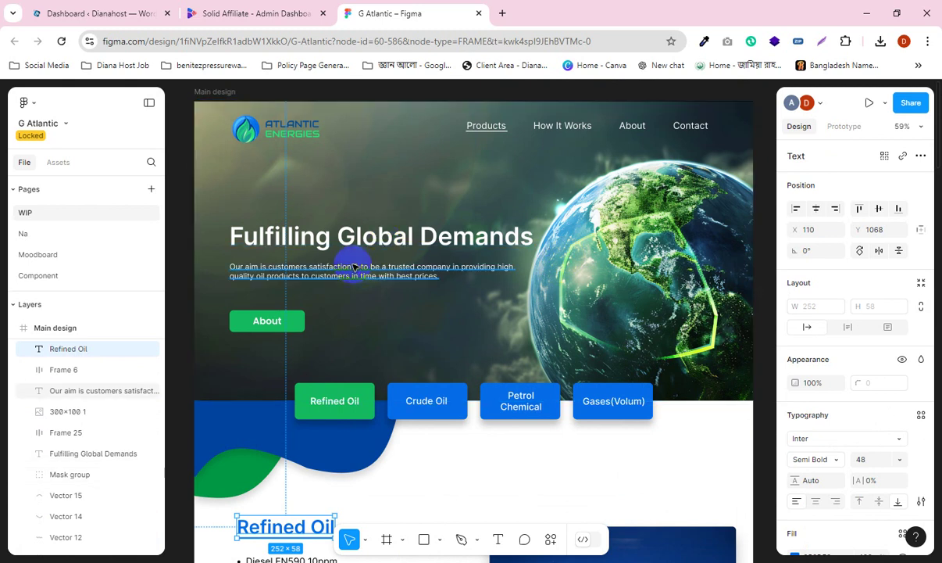
scroll(362, 279, "up", 1)
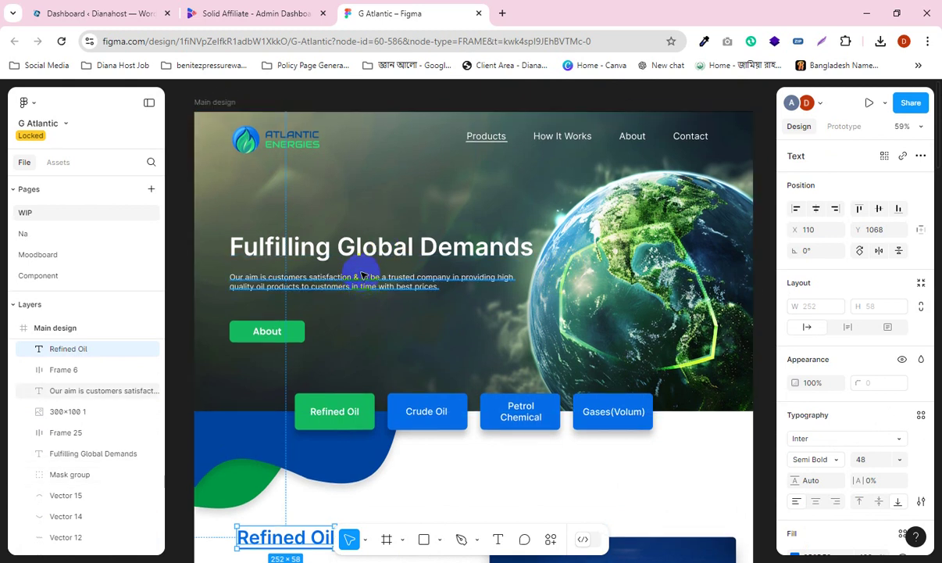
scroll(805, 319, "down", 2)
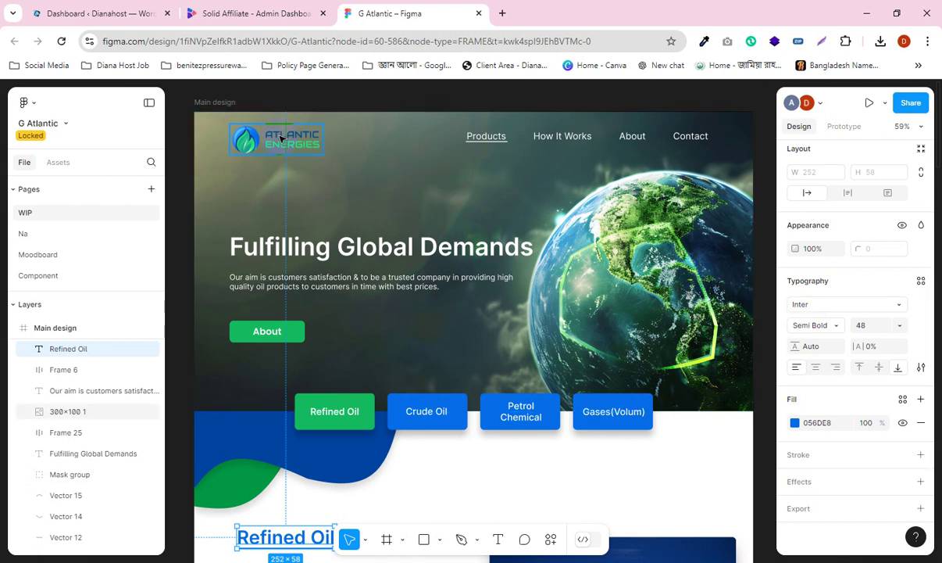
scroll(372, 202, "up", 1)
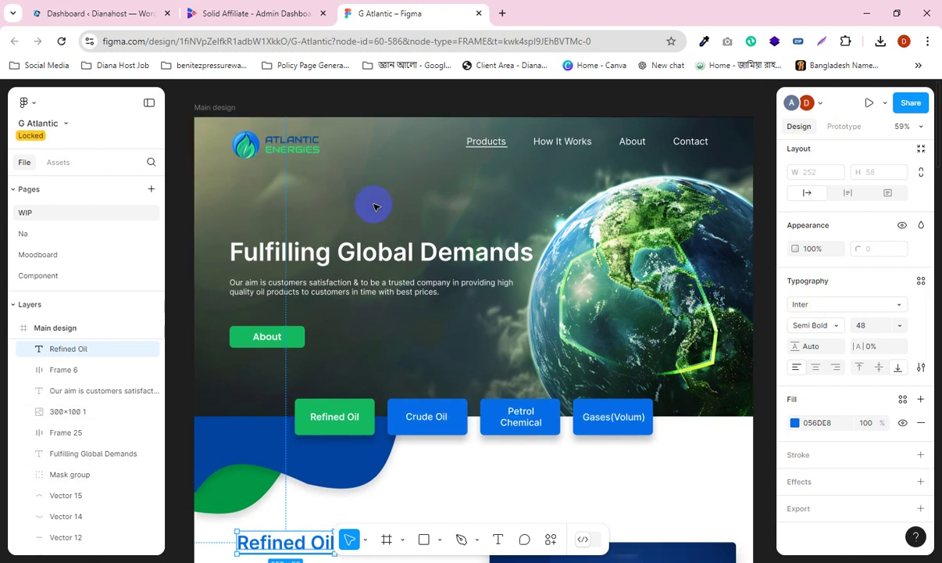
Step: Select the '300×100 1' logo image to view its 241 × 80 Image properties
left_click(280, 148)
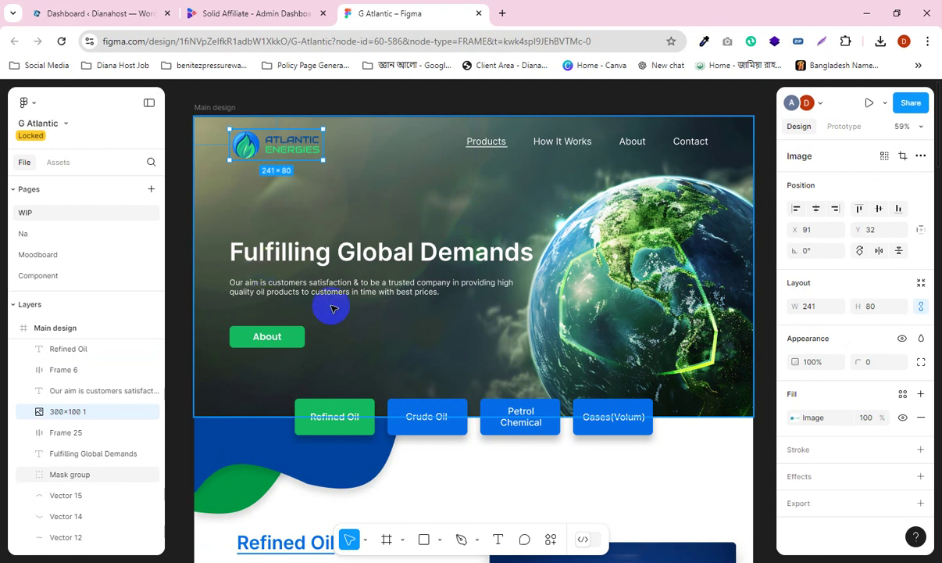
scroll(347, 270, "down", 1)
scroll(350, 272, "up", 1)
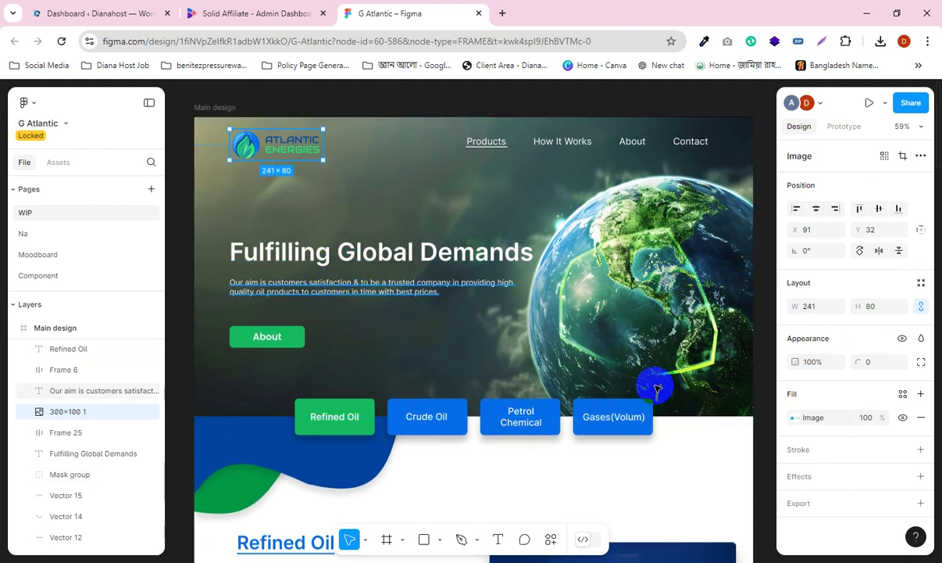
scroll(332, 395, "down", 3)
scroll(333, 398, "down", 3)
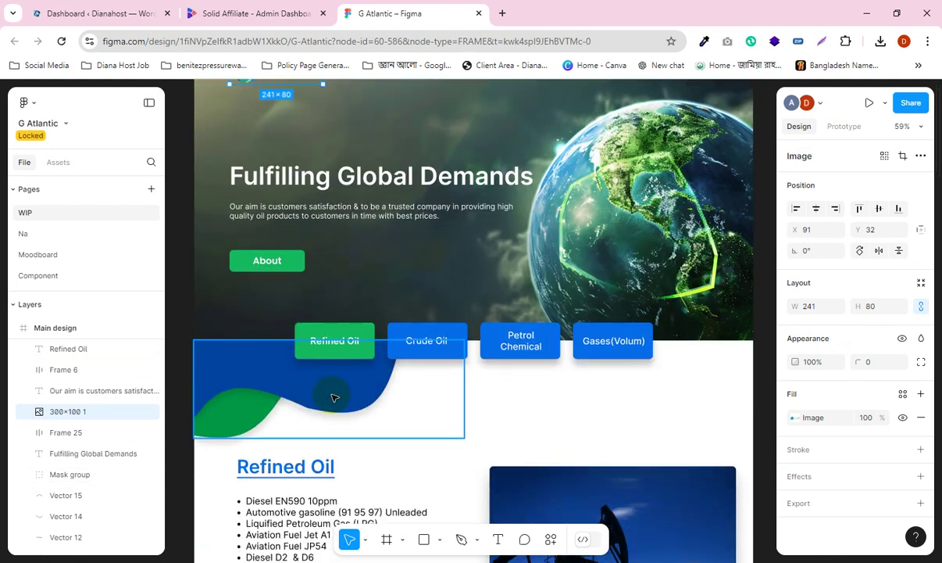
scroll(332, 398, "up", 4)
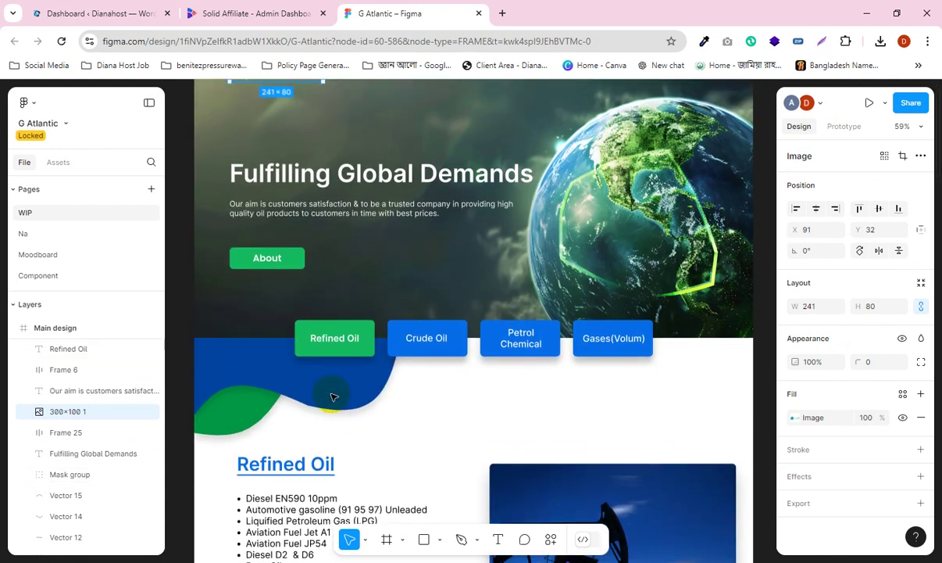
scroll(333, 398, "up", 5)
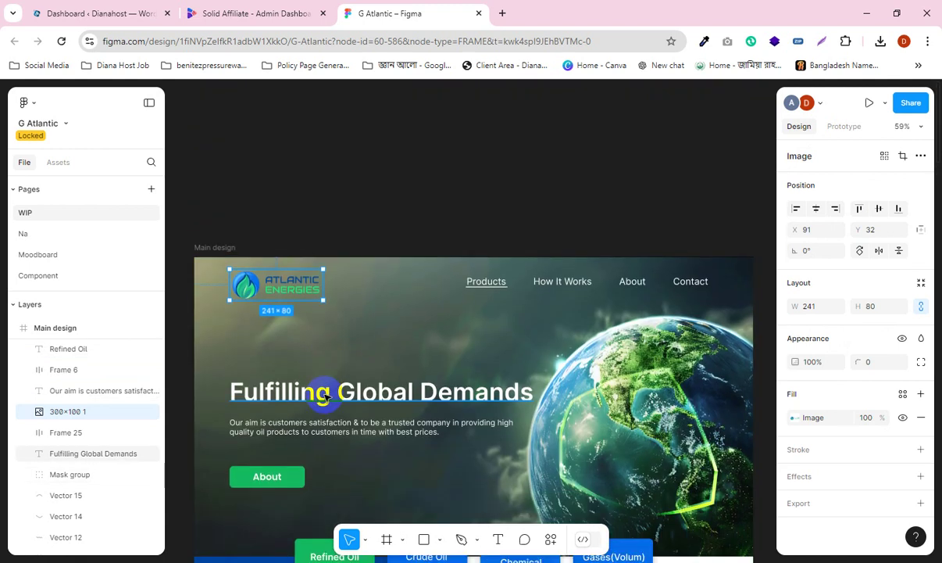
scroll(326, 397, "down", 2)
scroll(326, 397, "down", 15)
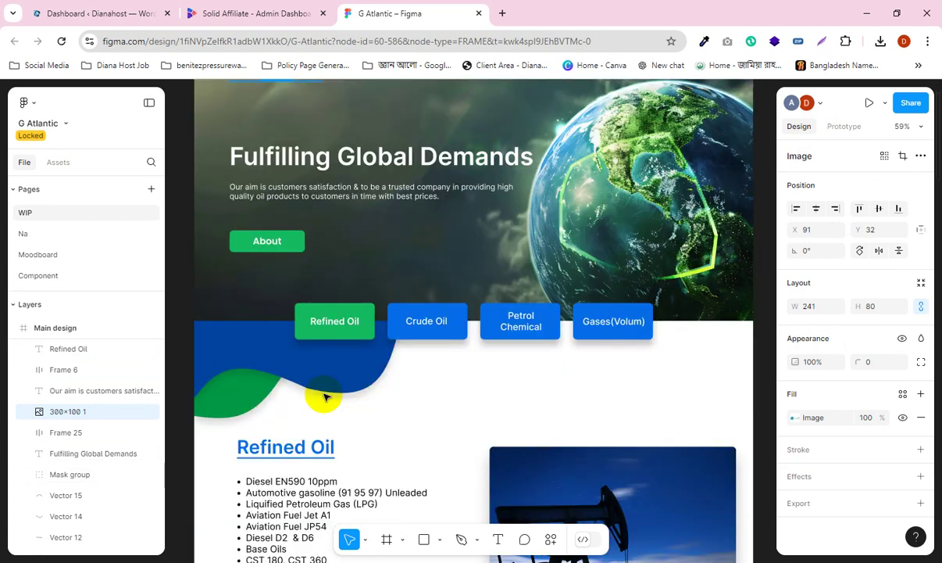
scroll(325, 397, "up", 10)
scroll(385, 350, "up", 1)
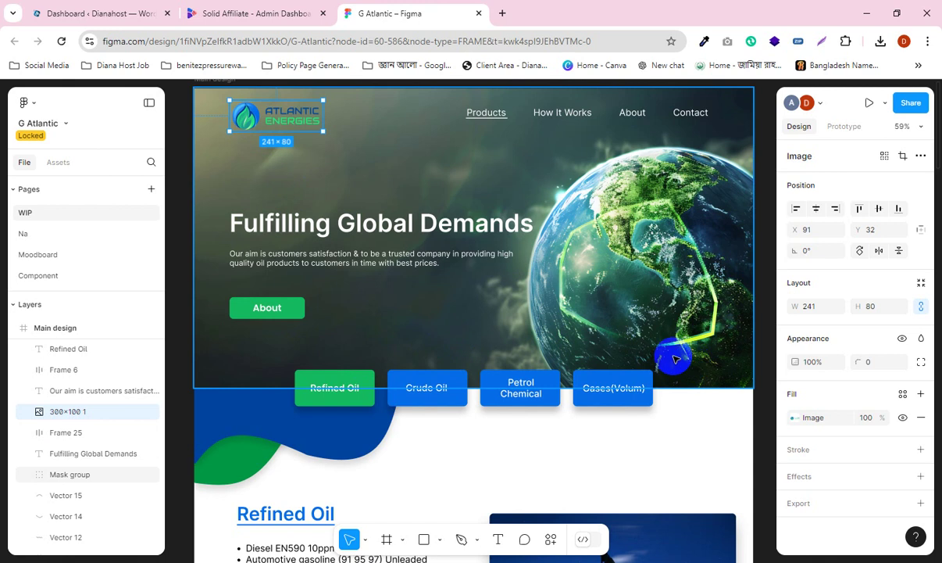
Step: Clear the selection, check the hero mask group, and reselect the Atlantic Energies logo image
left_click(181, 150)
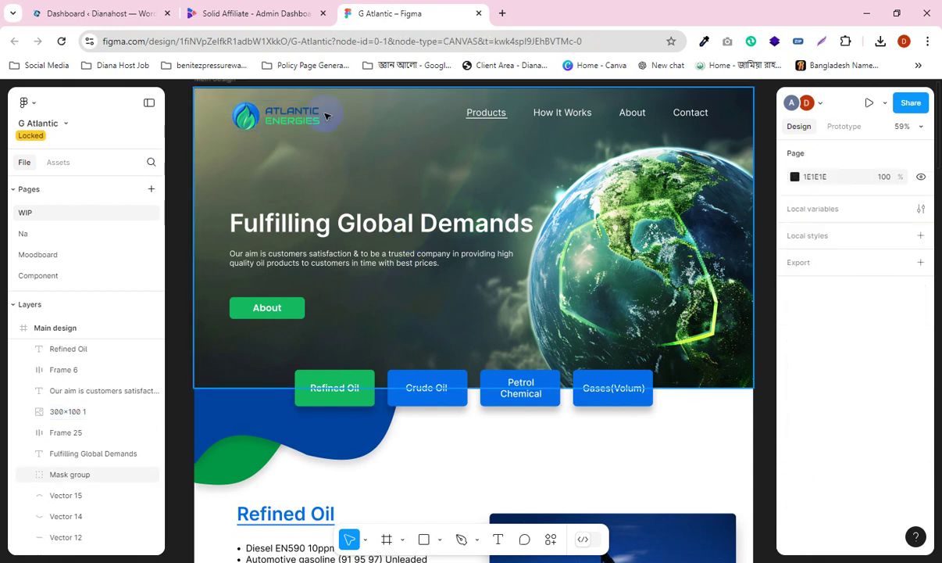
left_click(269, 122)
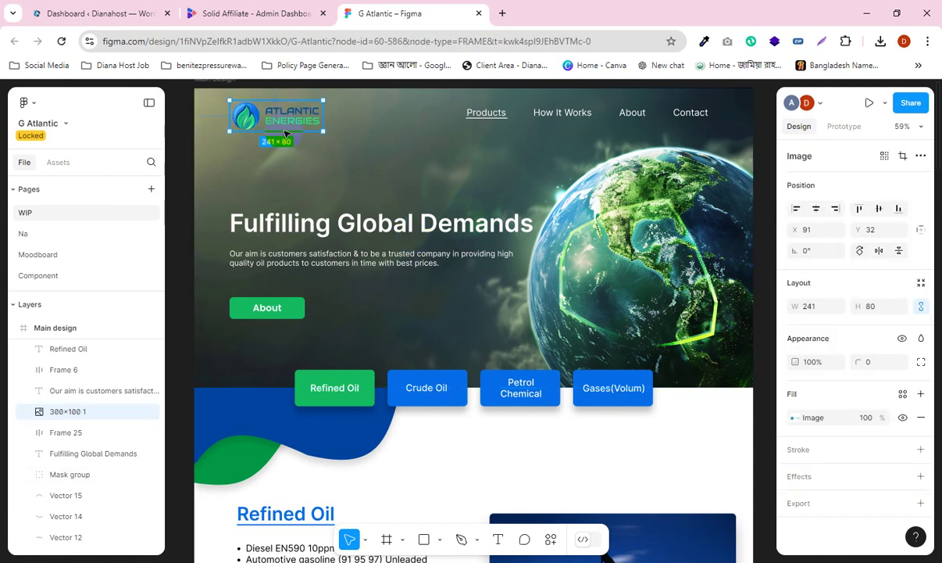
left_click(665, 215)
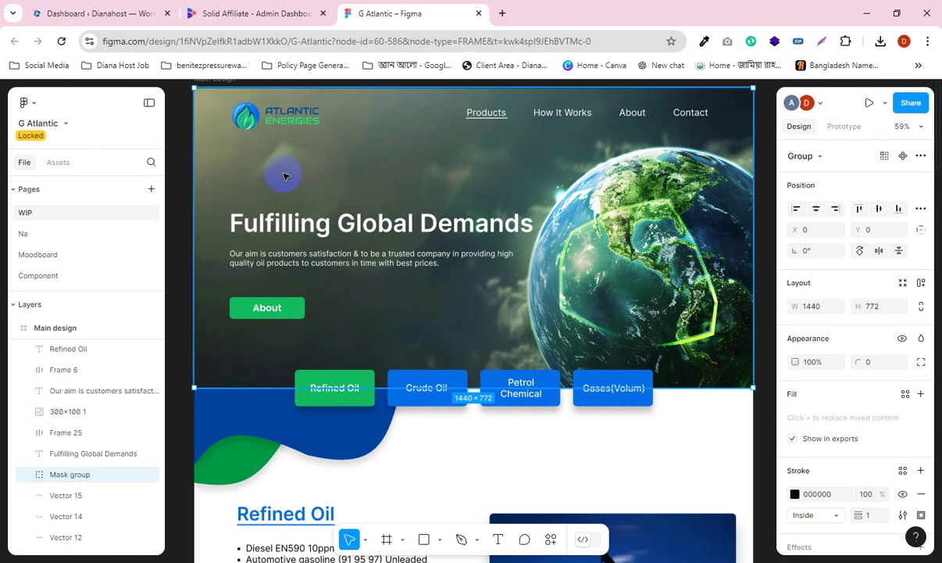
left_click(276, 118)
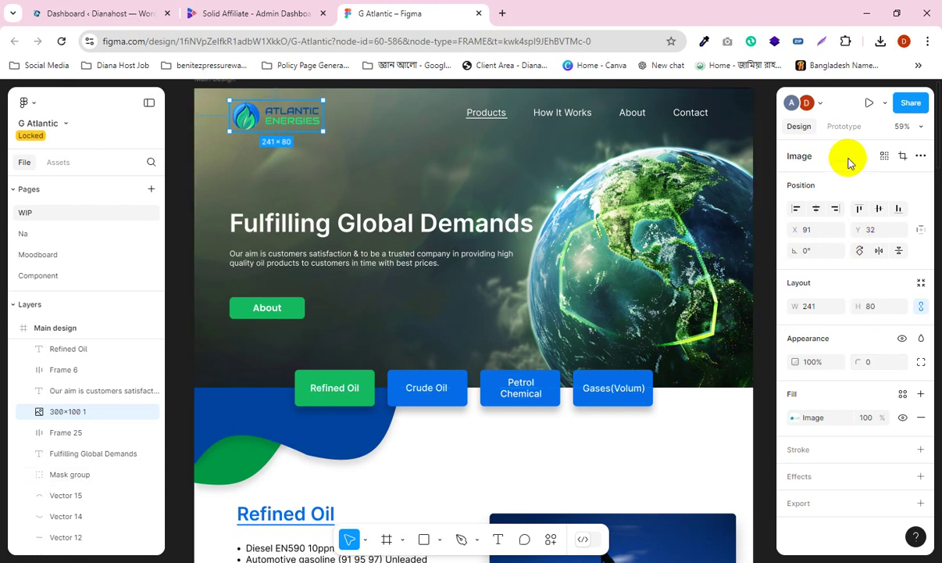
Step: Add a 000000 Inside 1 px stroke and a Drop shadow effect to the logo
left_click(836, 453)
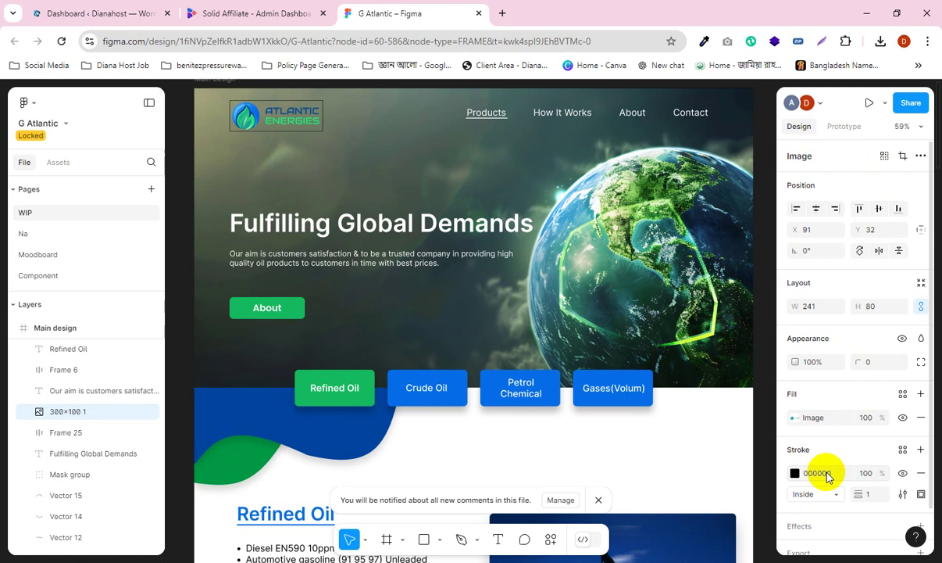
scroll(830, 468, "down", 1)
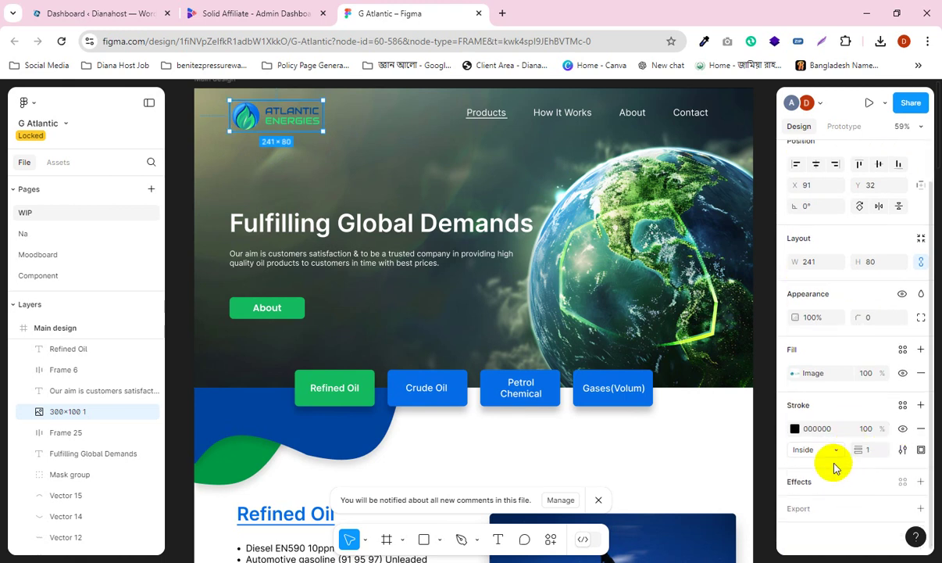
left_click(838, 476)
scroll(841, 469, "down", 1)
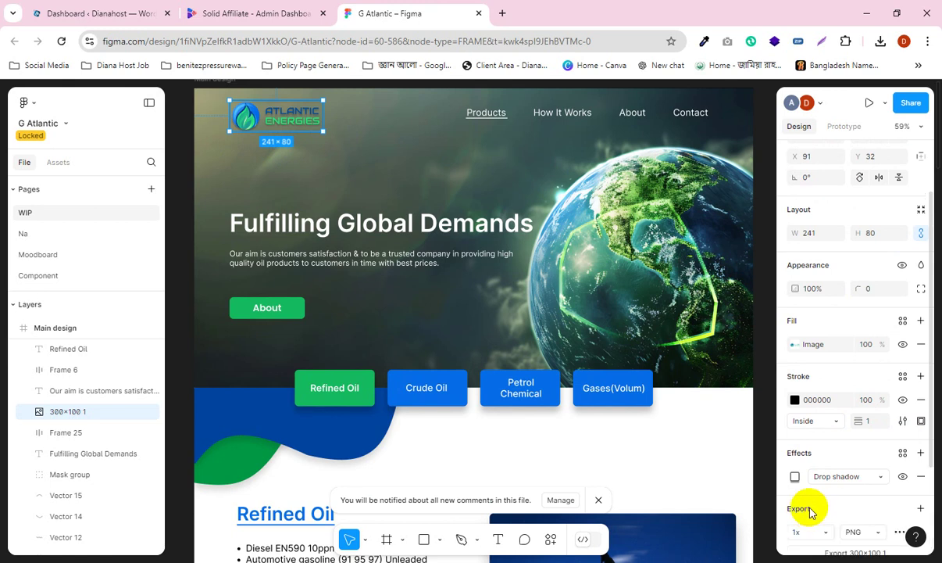
scroll(811, 511, "down", 2)
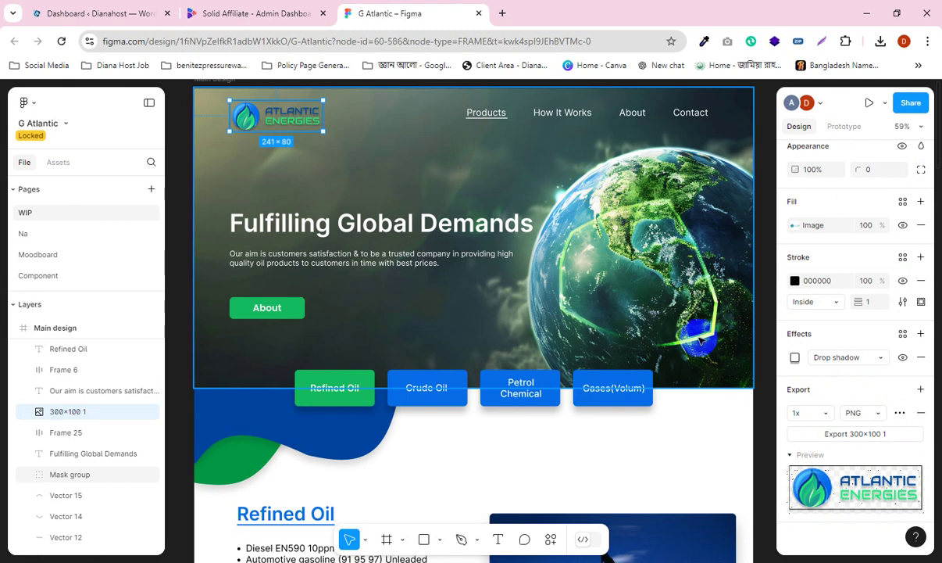
Step: Export the logo at 1x as '300x100 1.png' and confirm it appears in Chrome's downloads list
left_click(841, 441)
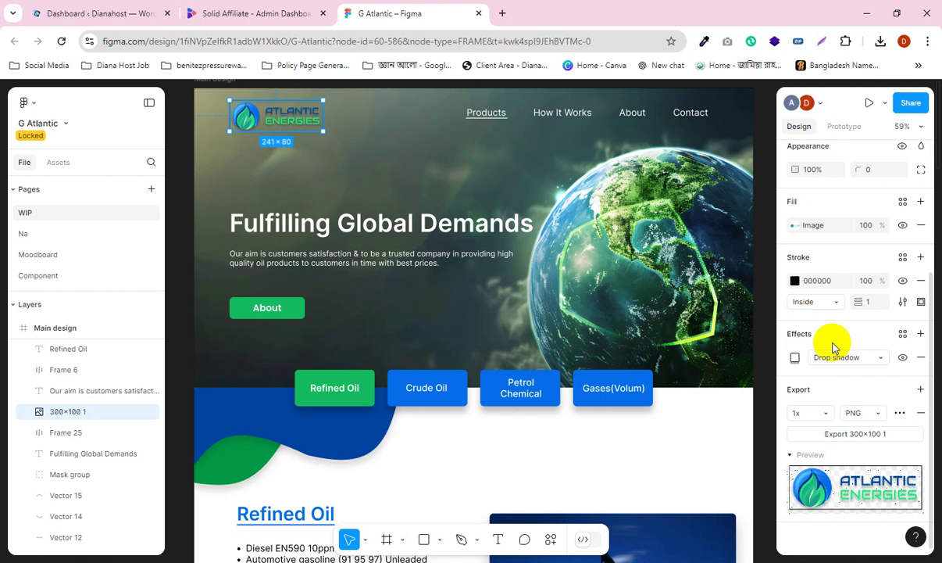
left_click(881, 40)
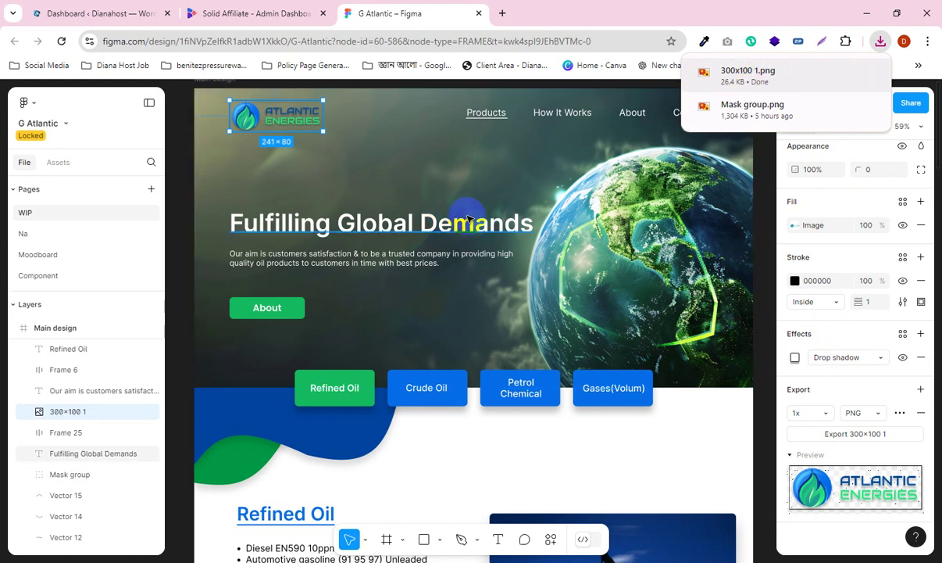
left_click(675, 16)
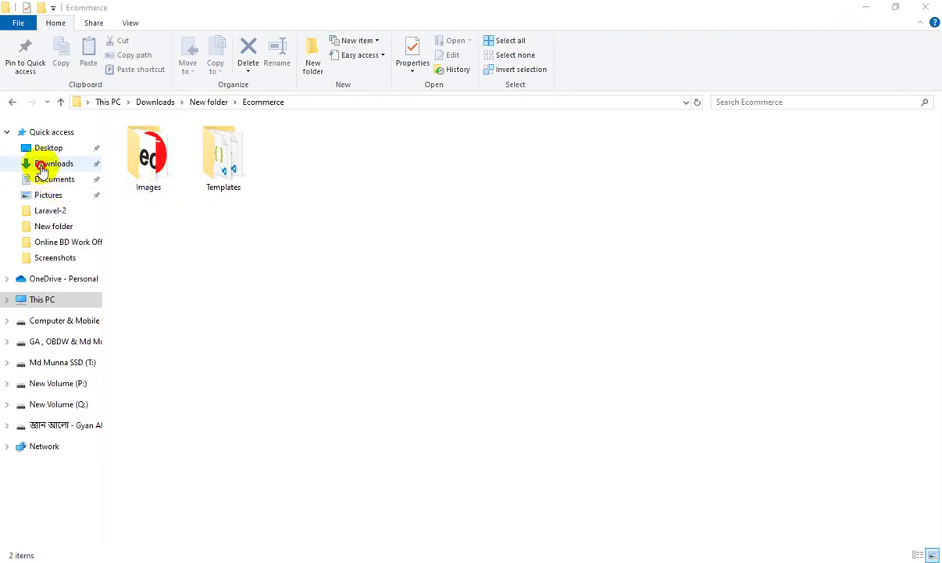
Step: View '300x100 1.png' from Downloads in Photos, then close Photos and minimize File Explorer
left_click(47, 164)
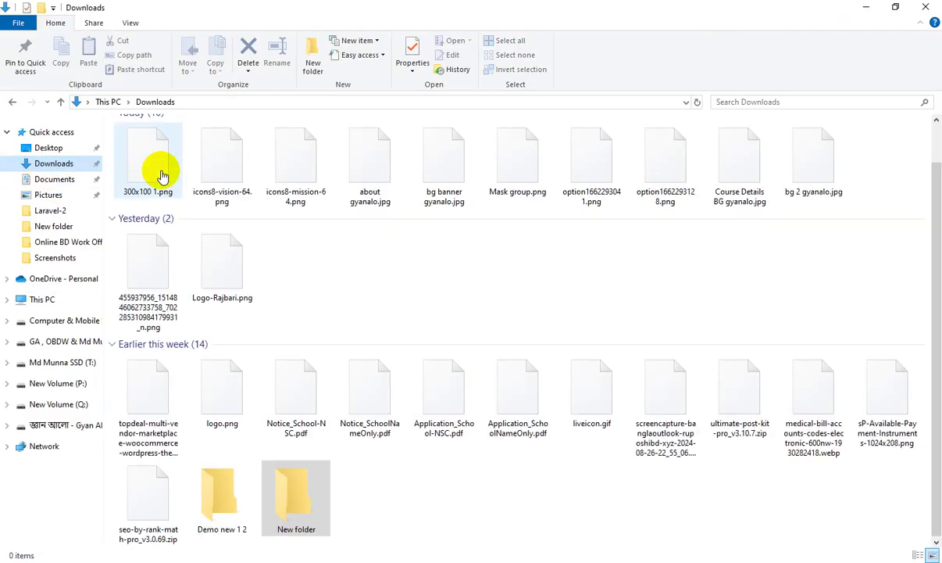
left_click(140, 156)
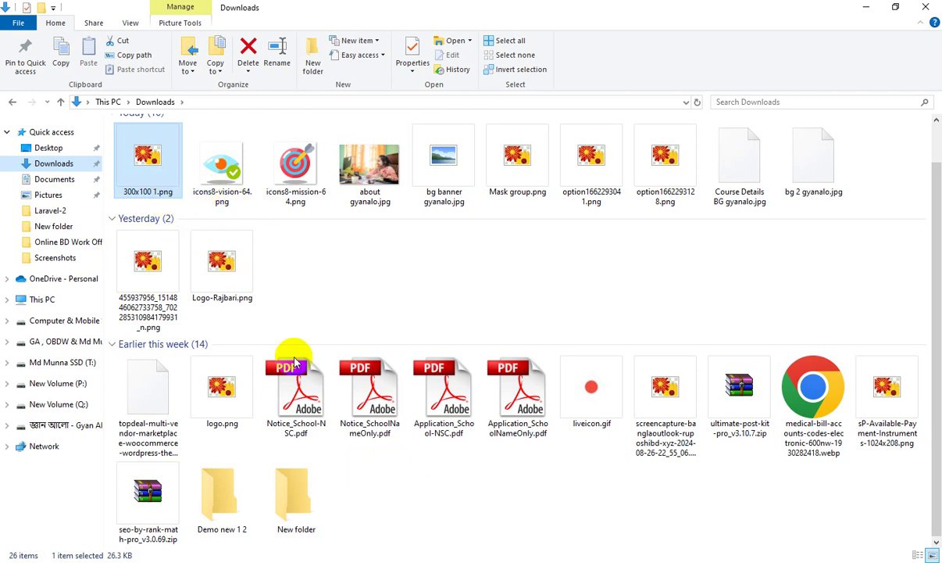
left_click(625, 516)
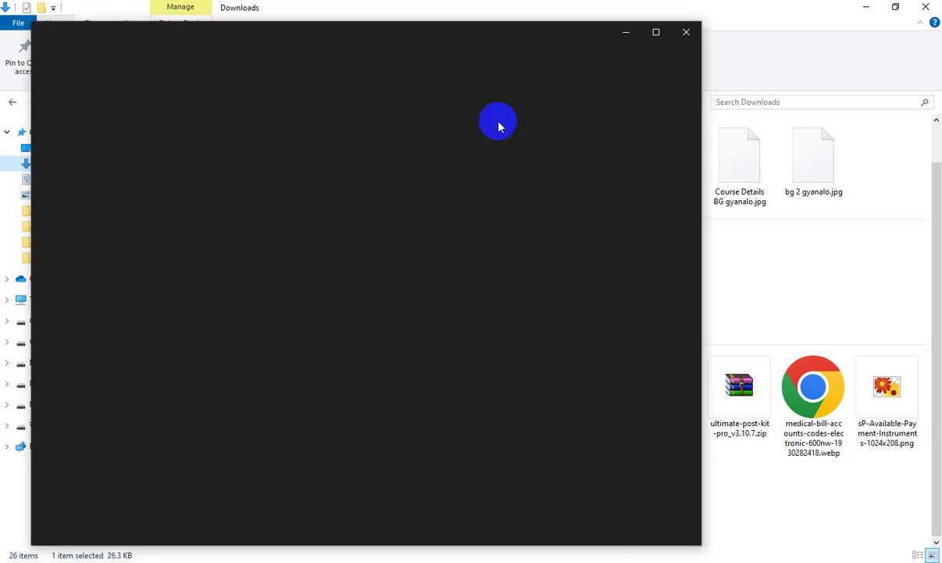
left_click(686, 35)
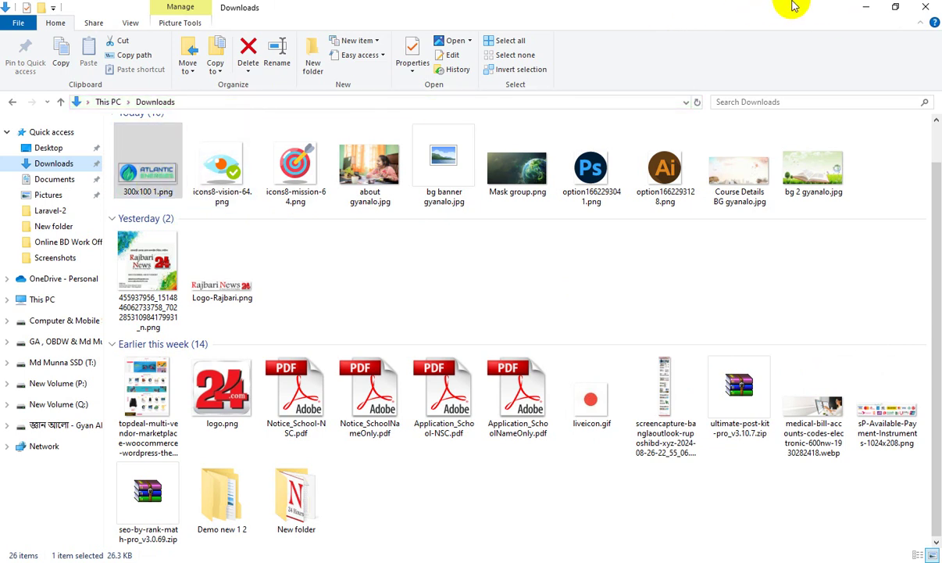
left_click(868, 8)
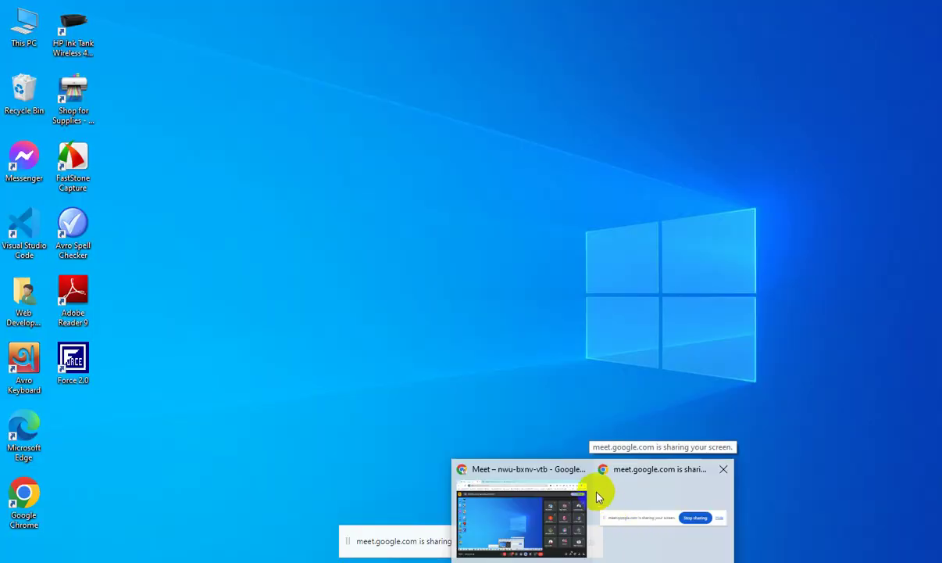
Step: Stop presenting the screen in Google Meet and switch back to the Figma window
left_click(531, 500)
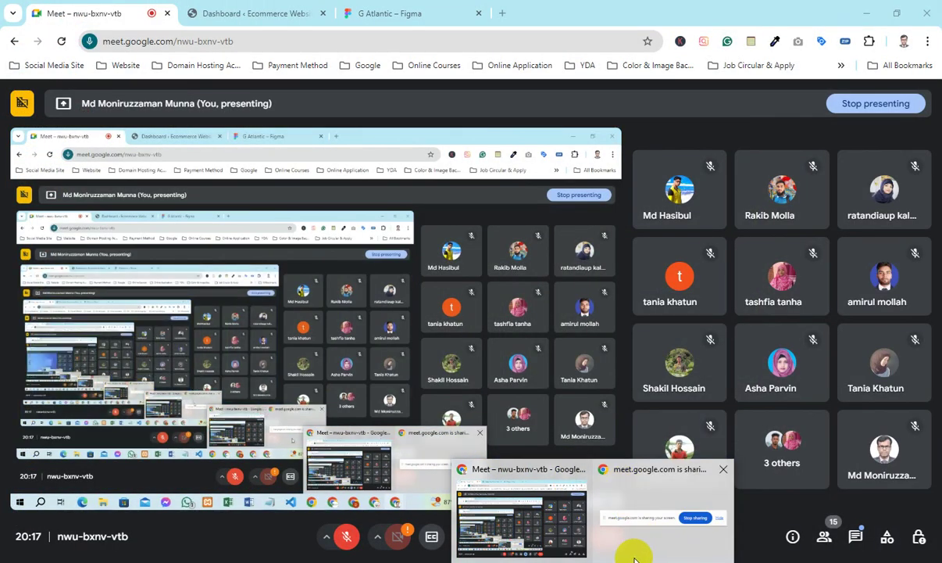
left_click(656, 504)
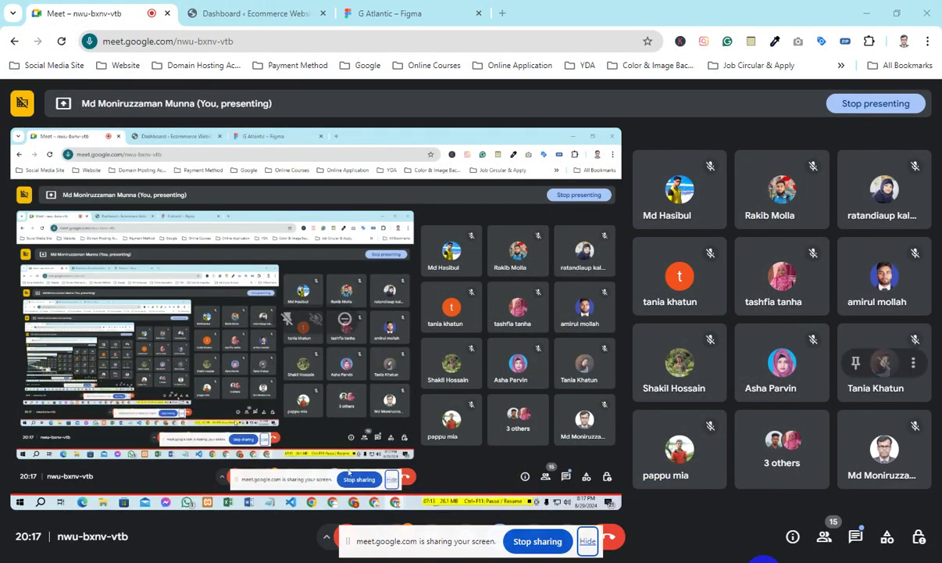
left_click(543, 540)
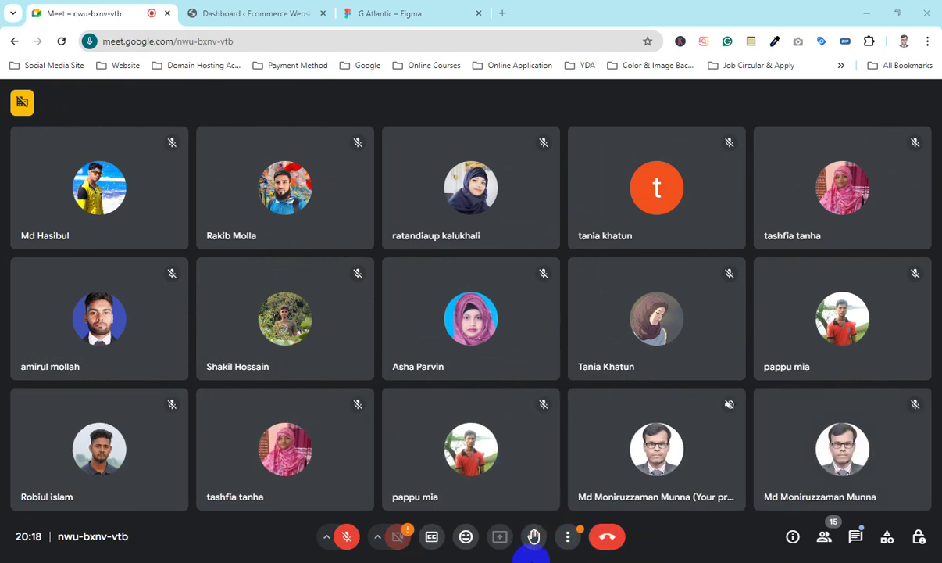
left_click(532, 560)
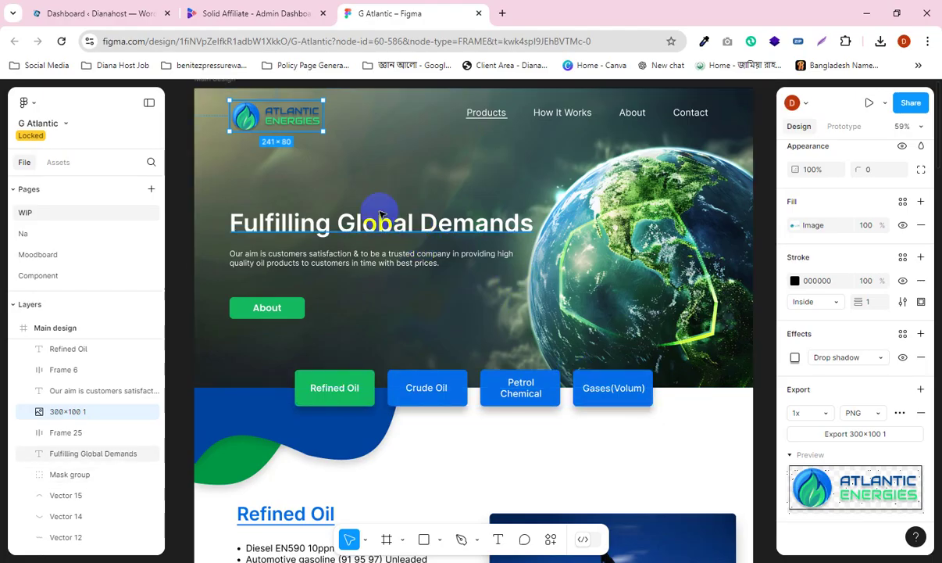
Step: Scroll the Figma canvas back to the top, then switch to the Google Meet window
scroll(426, 213, "down", 1)
scroll(426, 213, "up", 8)
scroll(468, 202, "down", 10)
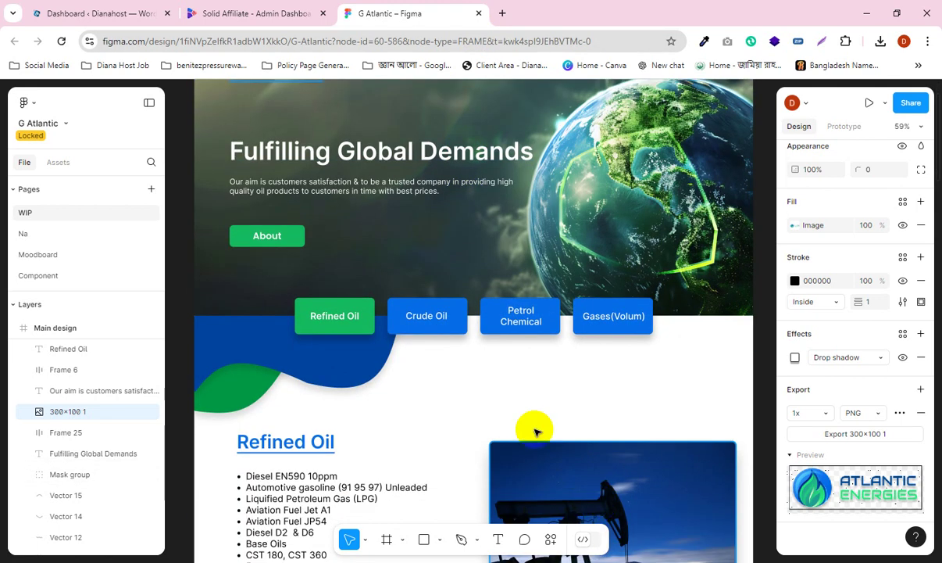
scroll(536, 429, "up", 3)
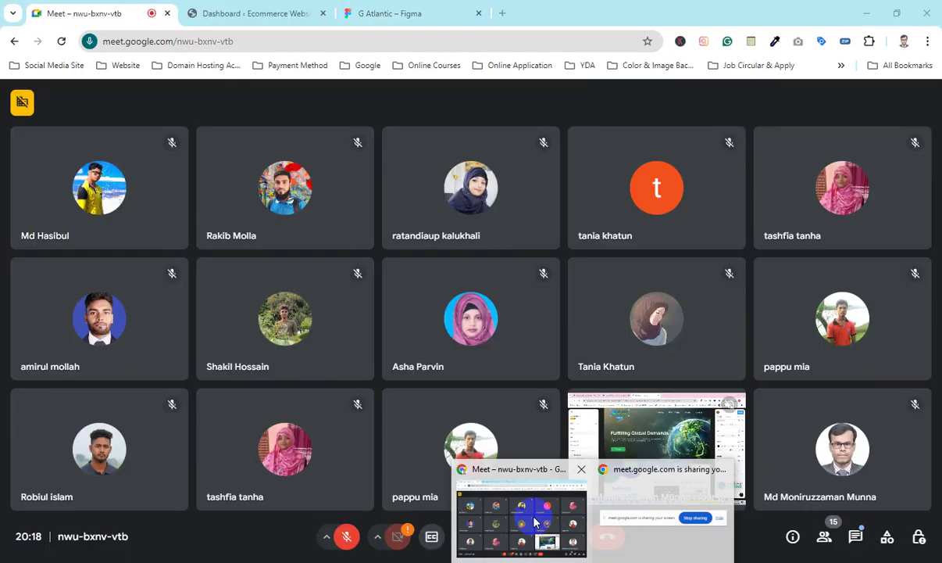
left_click(522, 518)
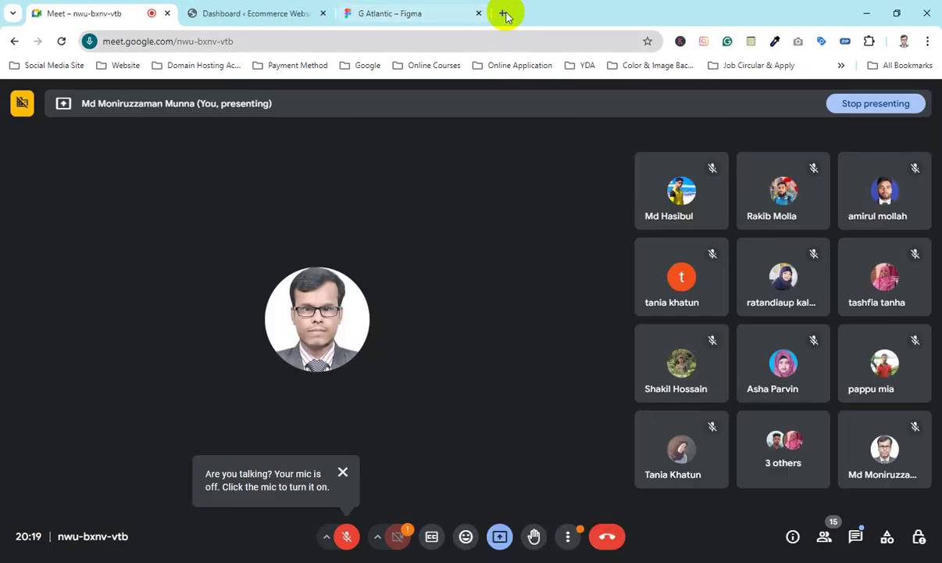
Step: Go to the Fiverr website in a new browser tab
left_click(503, 13)
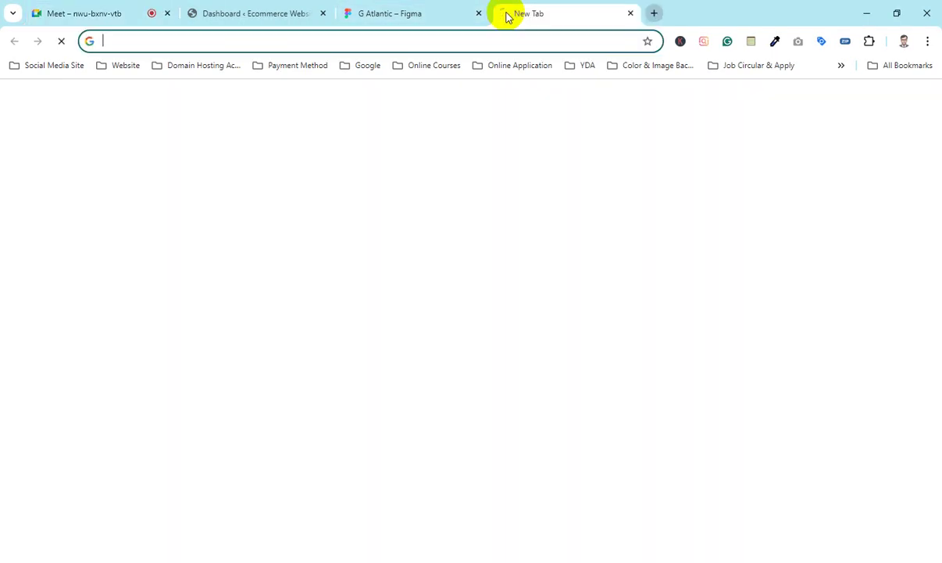
type("fiver")
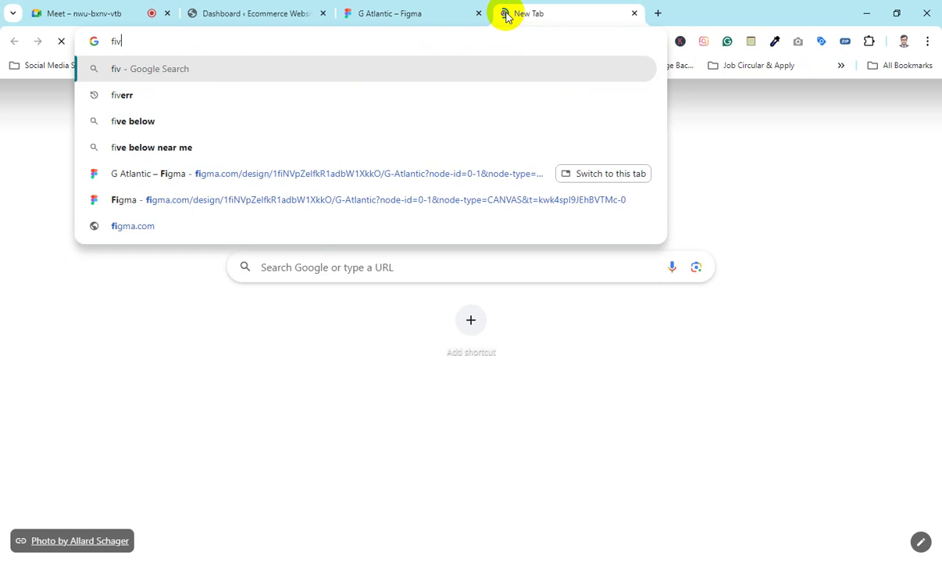
type("r")
key("Return")
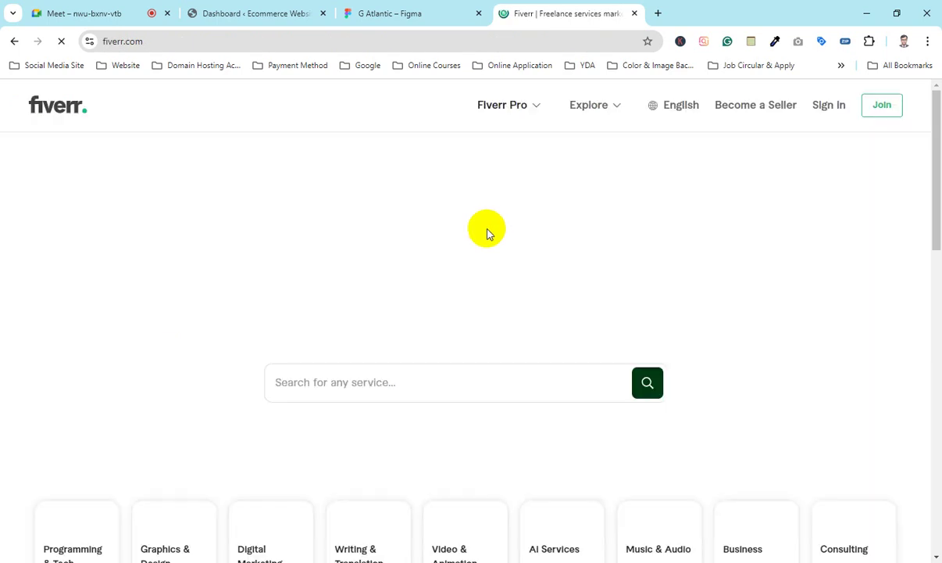
scroll(434, 242, "down", 2)
scroll(422, 244, "down", 1)
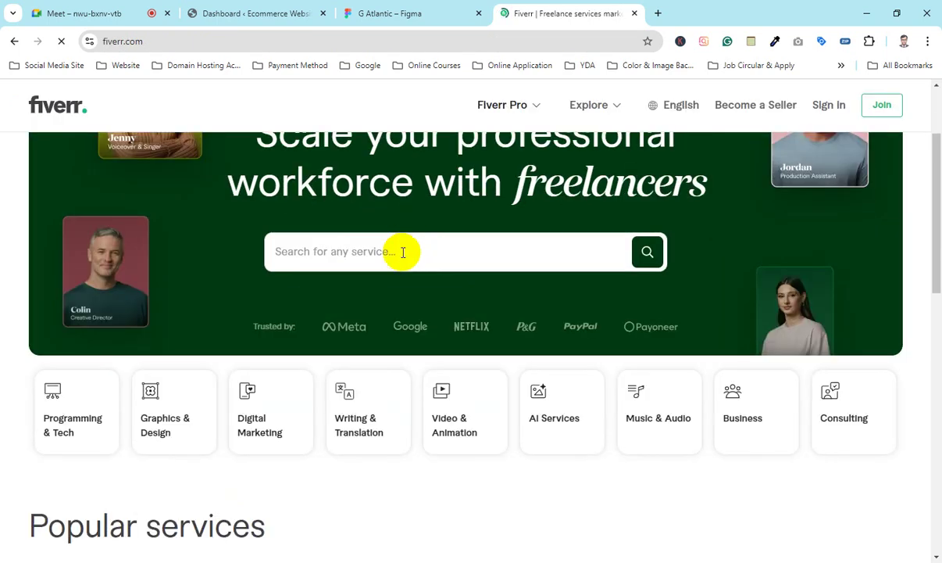
Step: Search Fiverr for 'figma to wordpress' using the suggestion list
left_click(386, 264)
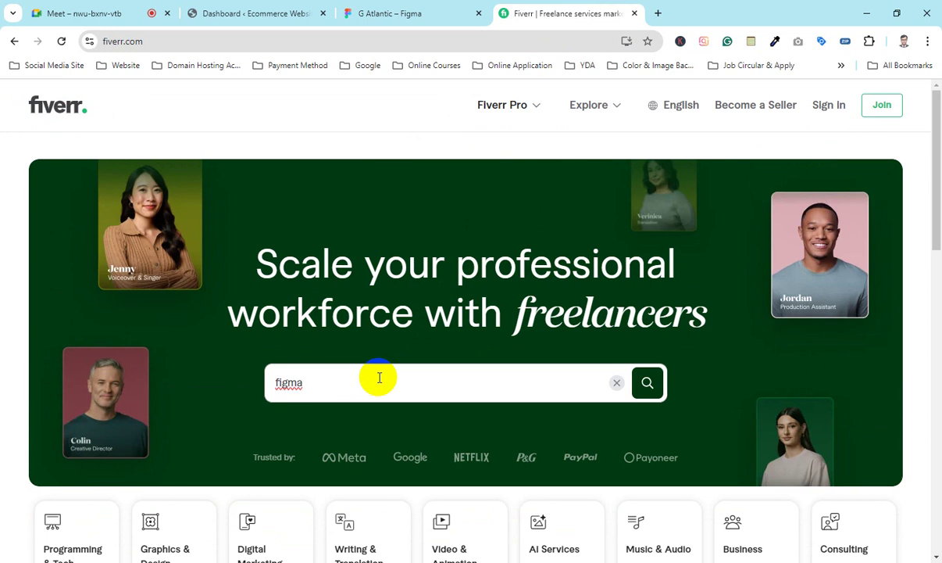
type("to")
key("Down")
key("Down")
key("Down")
key("Up")
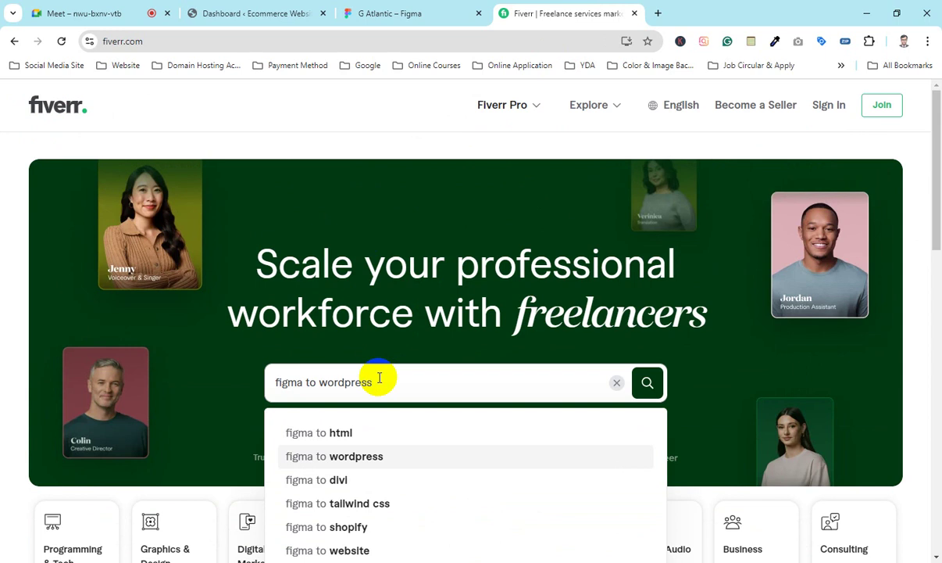
left_click(342, 459)
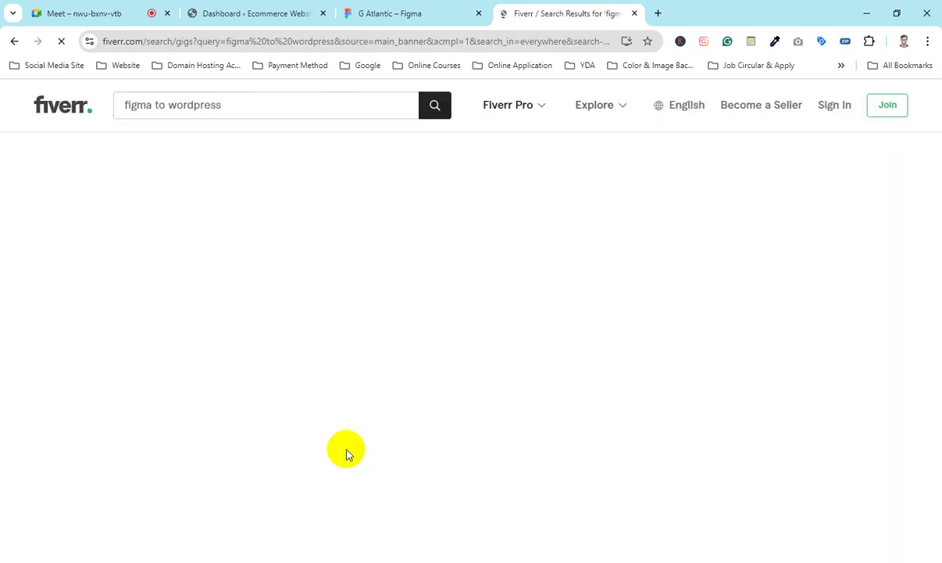
Step: Open the first figma-to-WordPress gig and scroll through its page
scroll(441, 331, "down", 3)
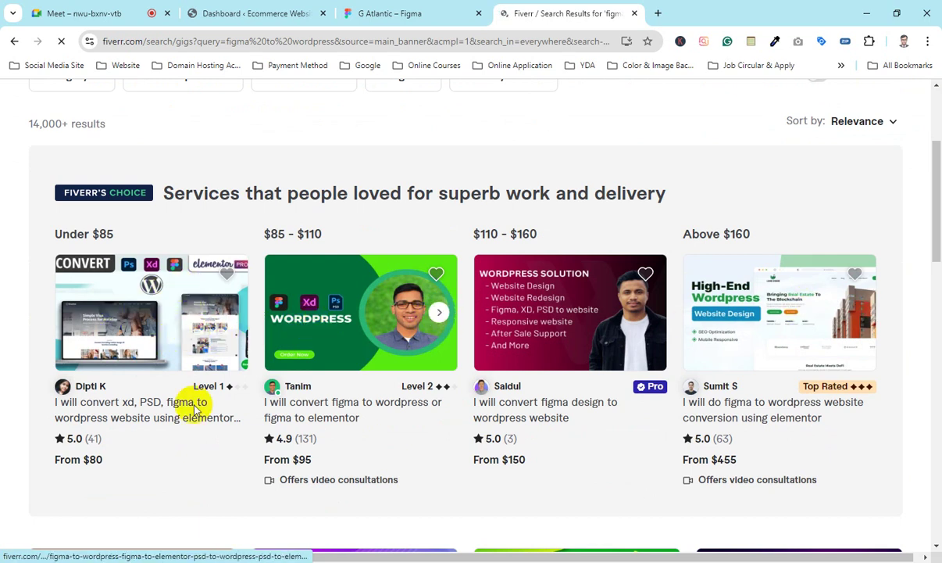
left_click(131, 409)
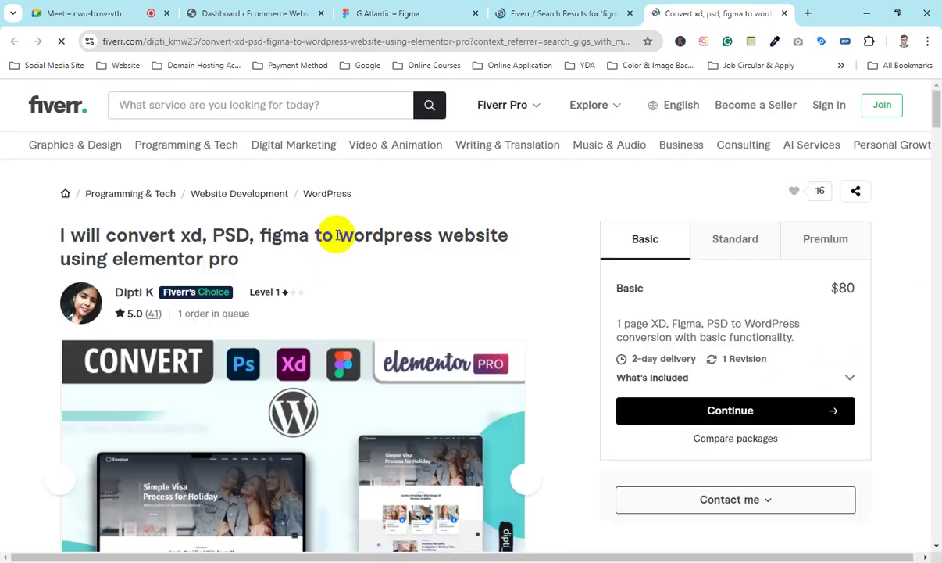
scroll(357, 228, "down", 1)
scroll(356, 228, "down", 2)
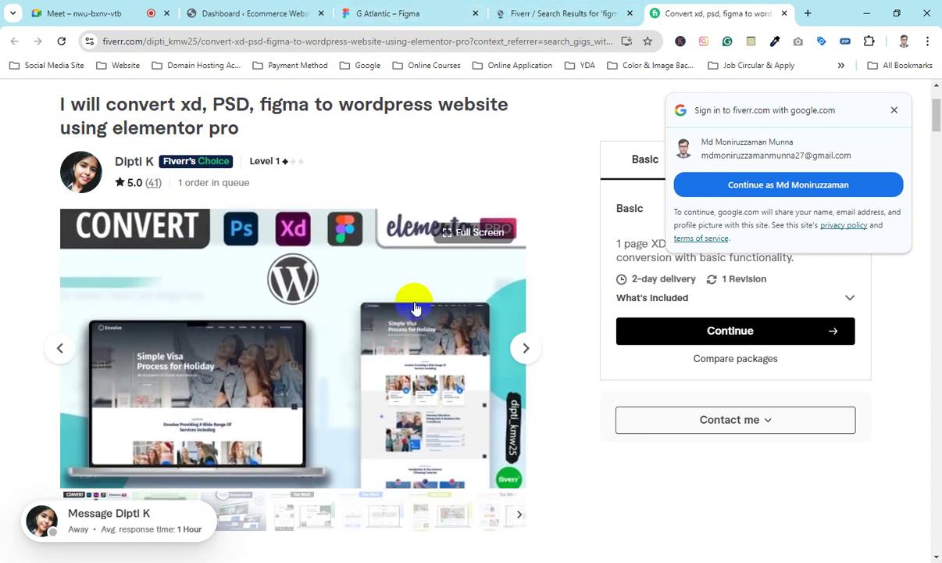
scroll(415, 308, "down", 3)
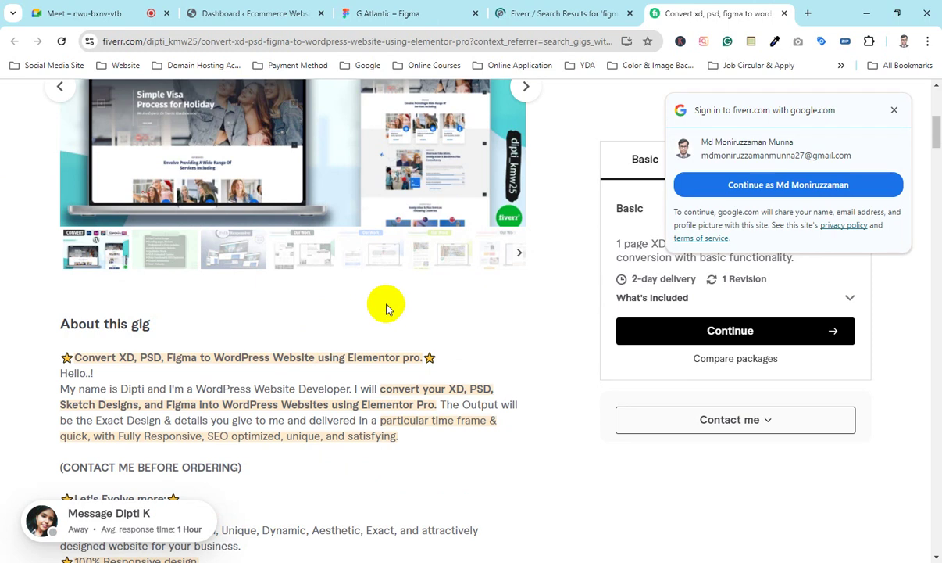
scroll(386, 308, "up", 2)
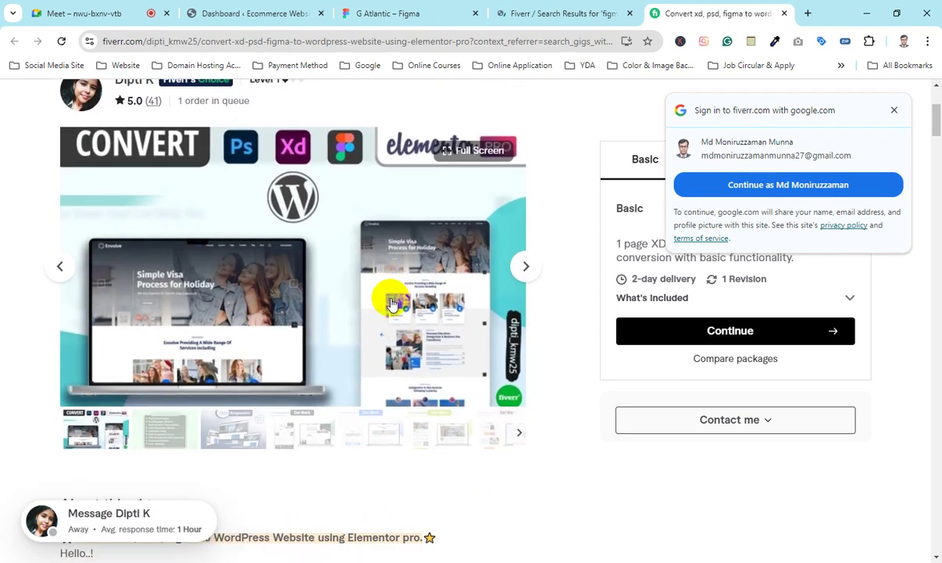
scroll(392, 304, "down", 1)
scroll(380, 295, "up", 1)
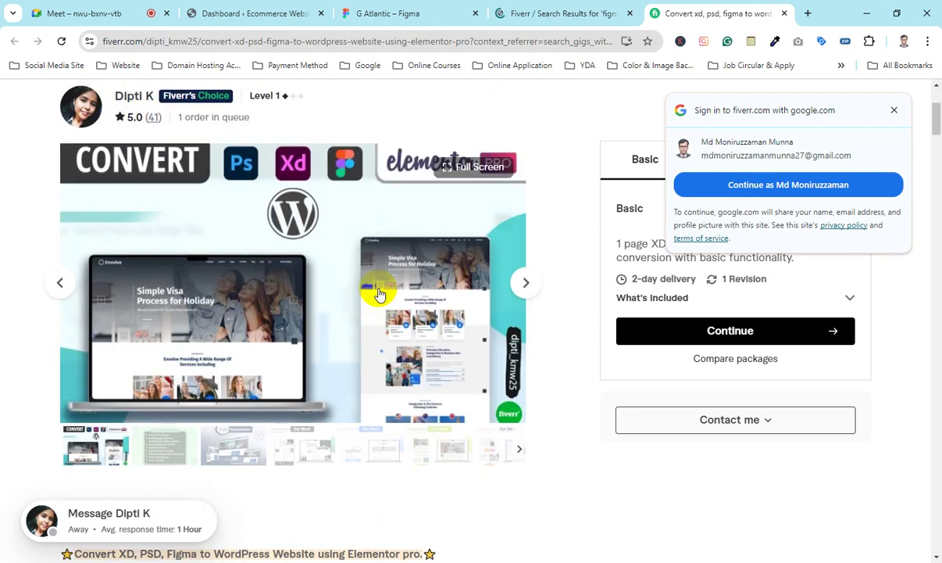
scroll(378, 291, "up", 1)
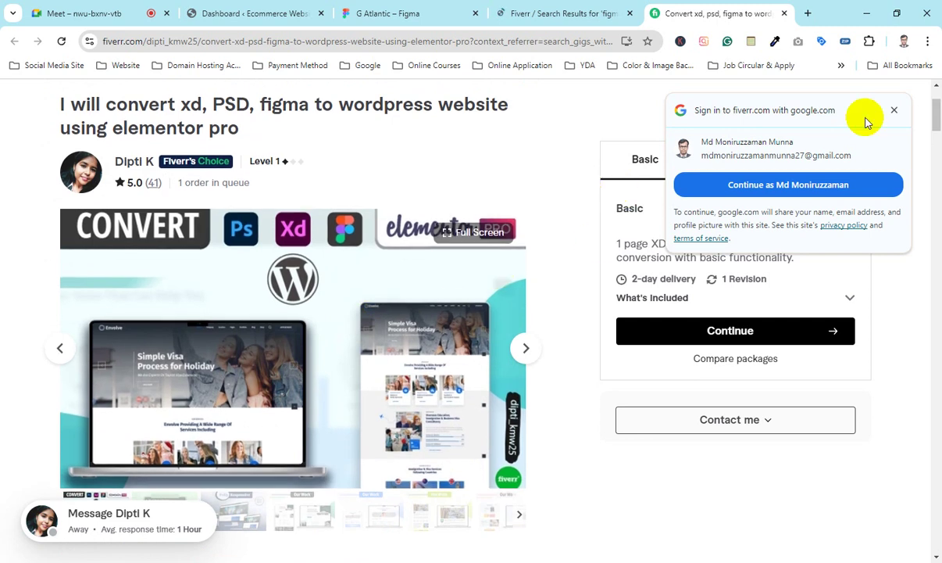
Step: Dismiss the Google sign-in prompt and read the $80 Basic package description
left_click(896, 112)
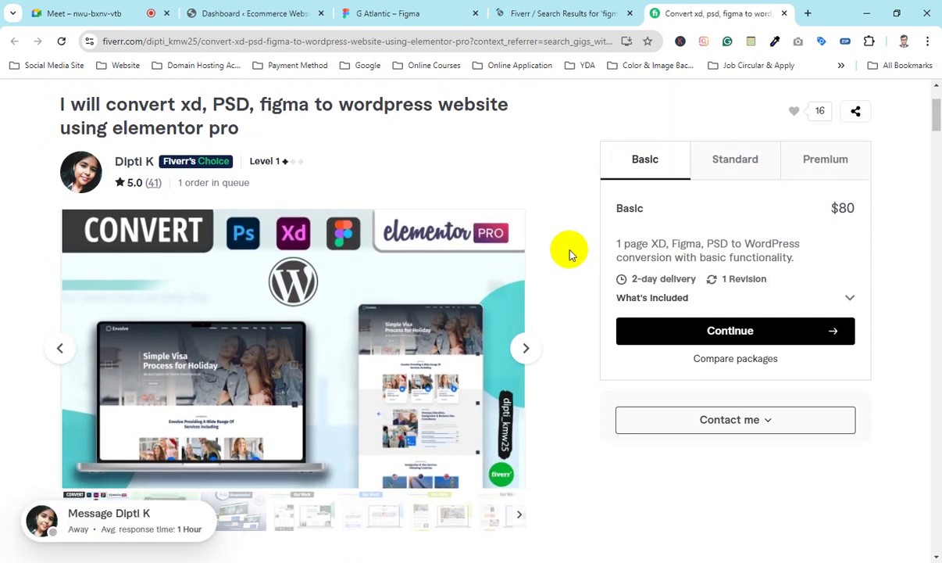
scroll(570, 254, "down", 4)
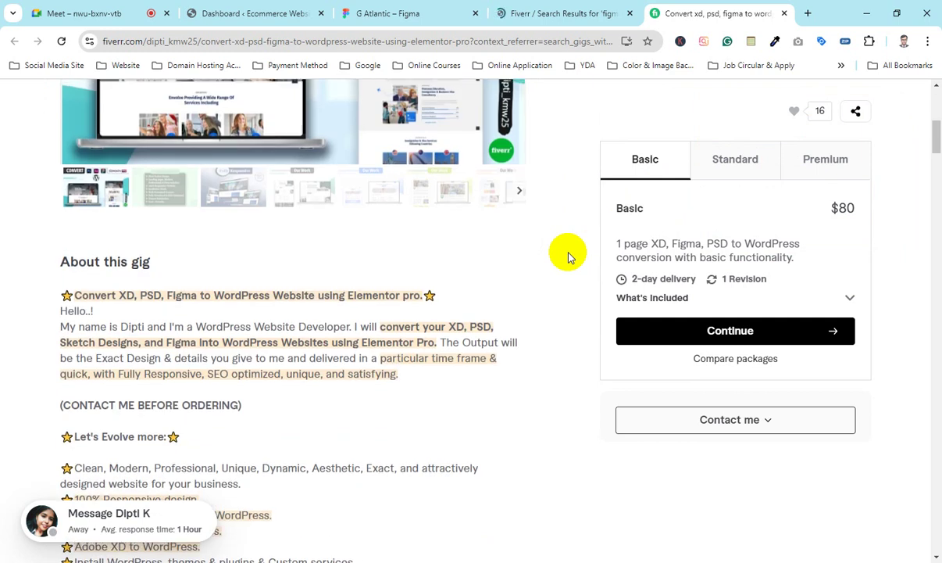
scroll(568, 257, "up", 3)
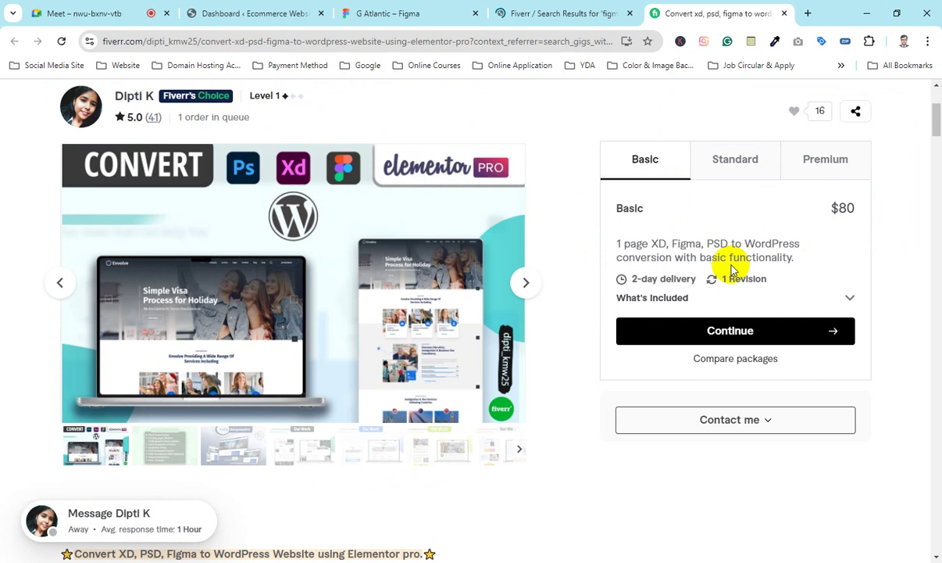
left_click_drag(698, 257, 775, 256)
left_click(736, 241)
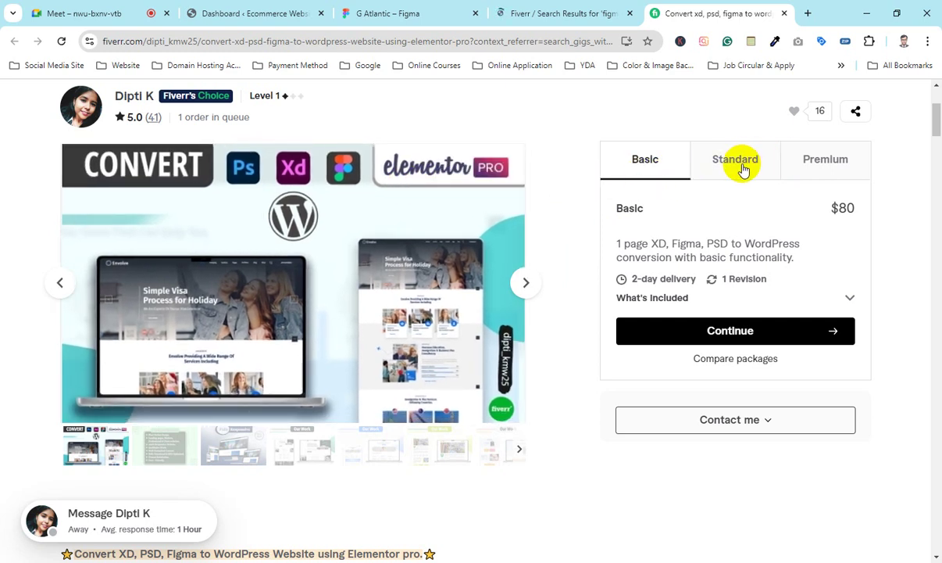
Step: Review the Basic package's 1-page XD description and its $80 price
left_click(742, 170)
left_click(641, 169)
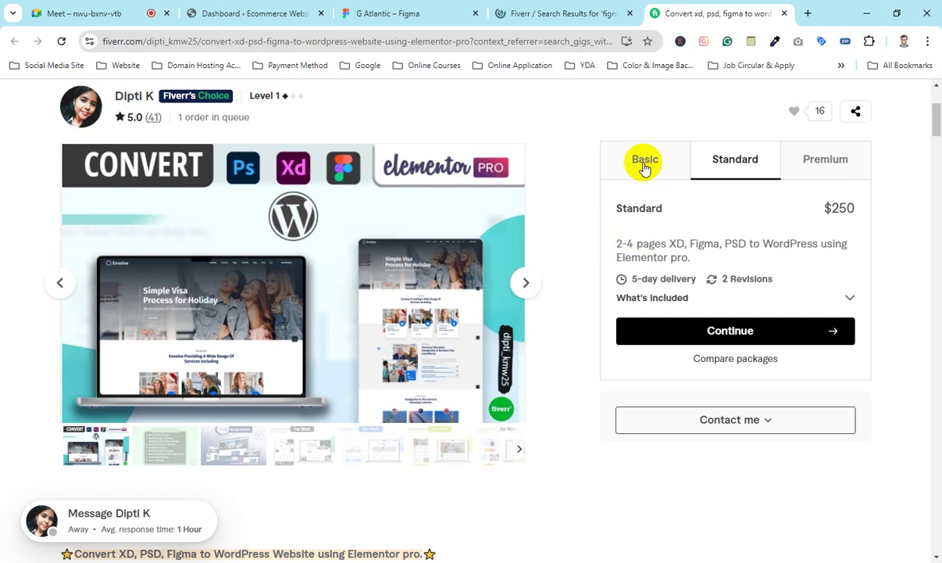
left_click_drag(622, 243, 643, 241)
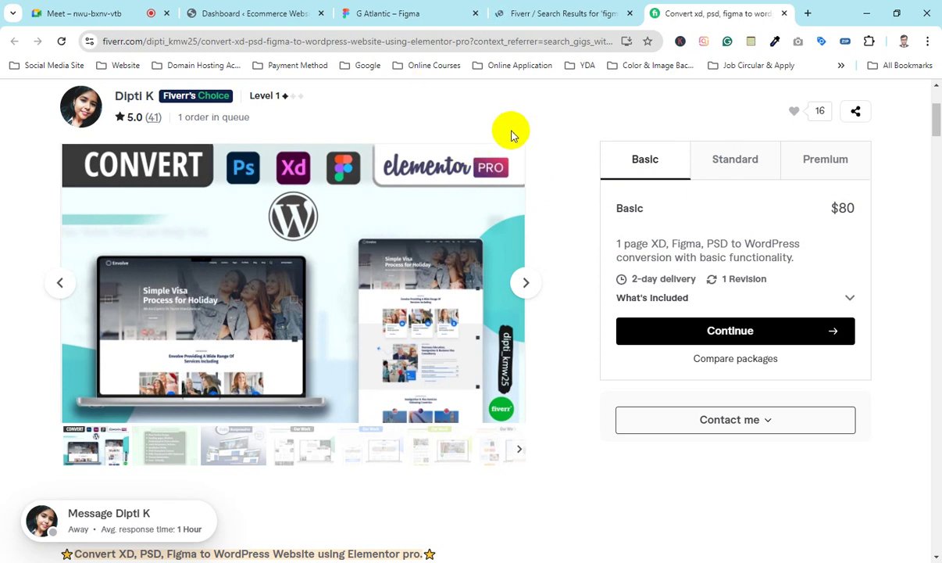
mouse_move(836, 207)
left_mouse_down()
mouse_move(877, 210)
mouse_move(831, 204)
left_mouse_up()
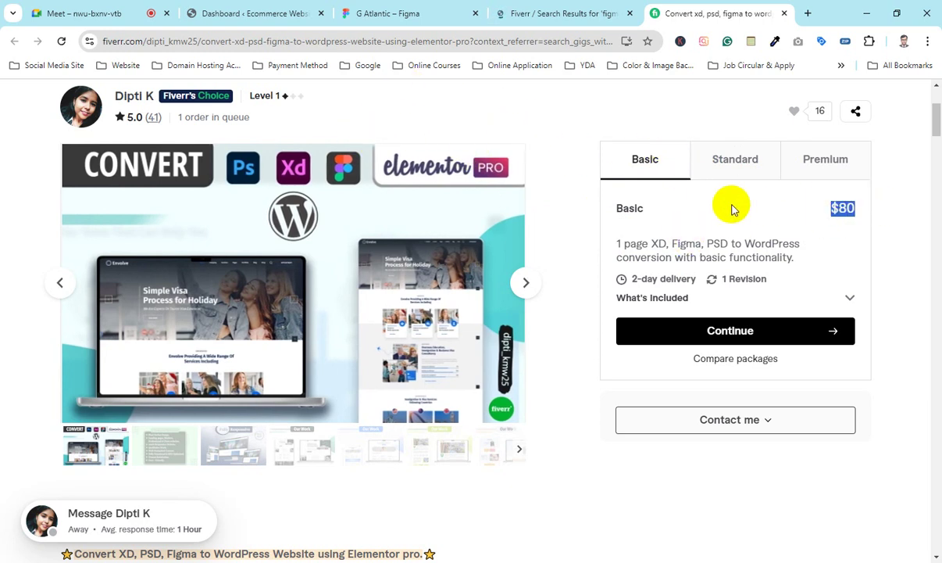
left_click(832, 212)
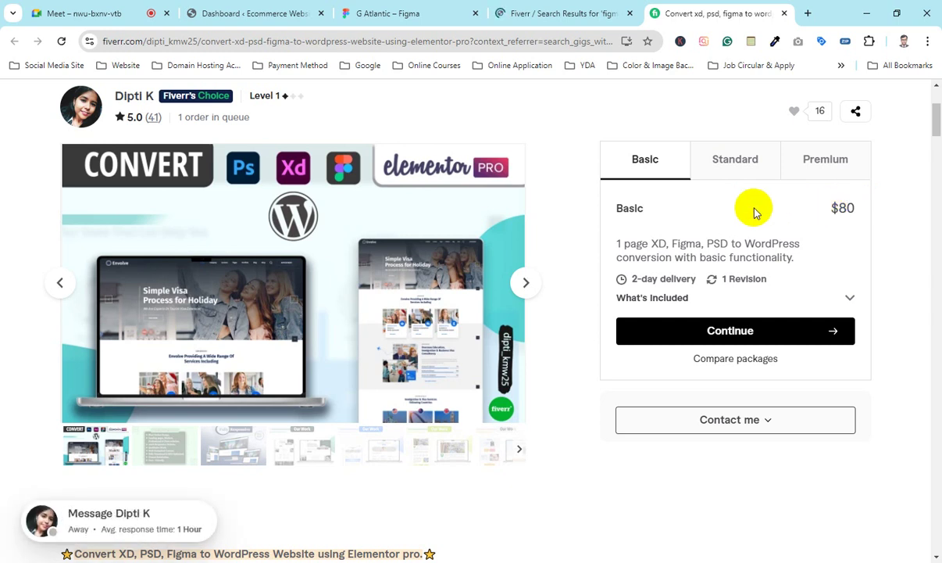
left_click_drag(841, 205, 894, 210)
left_click(891, 210)
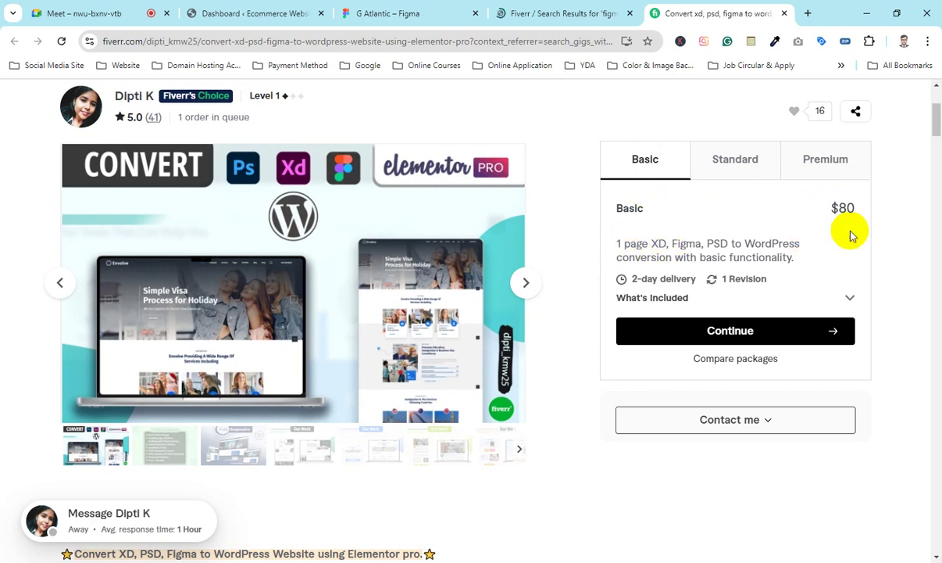
scroll(734, 206, "up", 1)
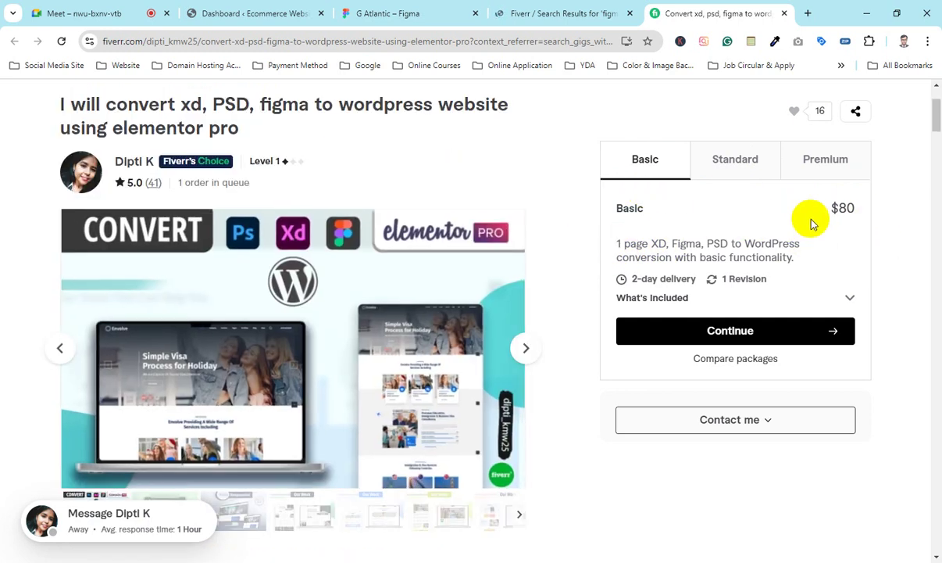
left_click_drag(608, 250, 583, 246)
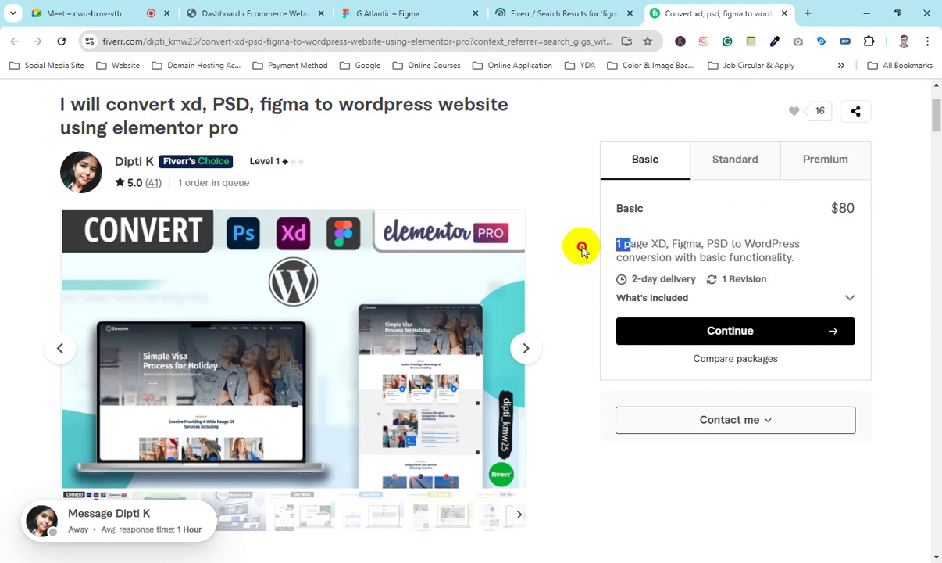
left_click(842, 228)
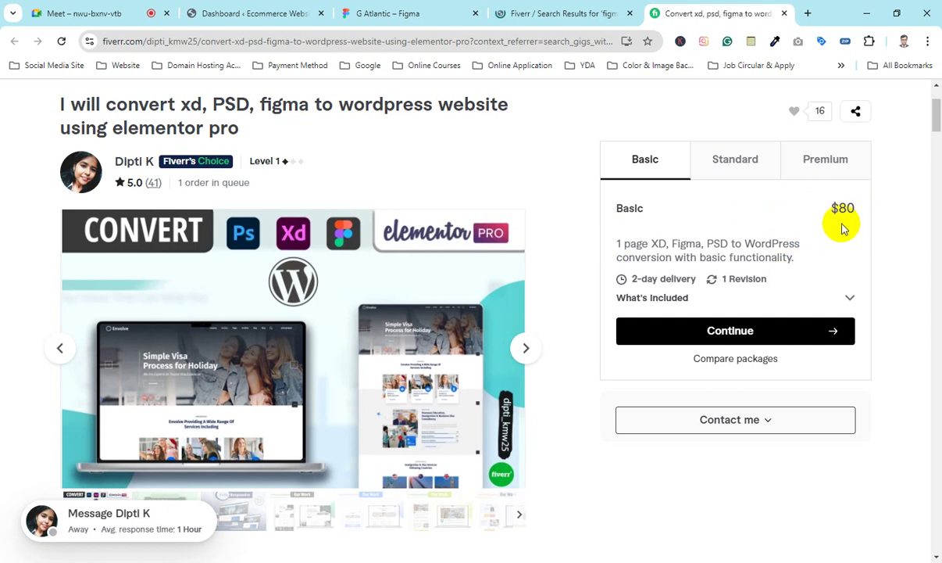
left_click_drag(619, 246, 717, 243)
left_click(717, 245)
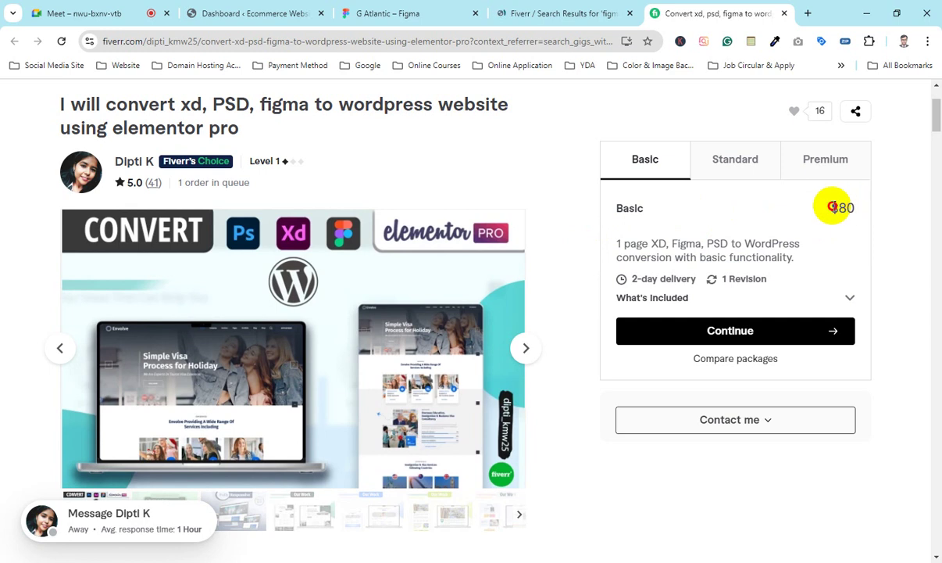
left_click_drag(833, 208, 902, 211)
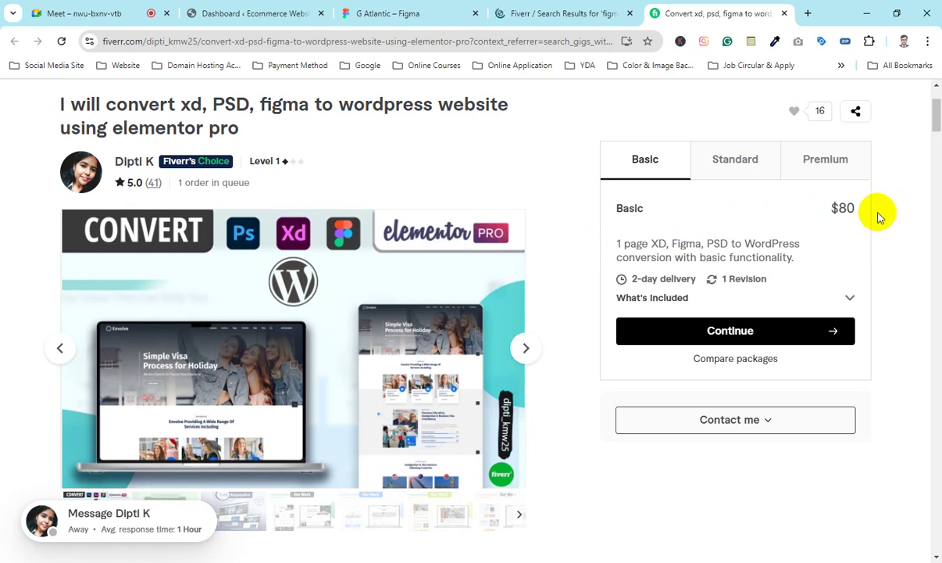
Step: Compare the Standard $250 package with the Premium $400 package covering 5-7 pages
left_click(743, 162)
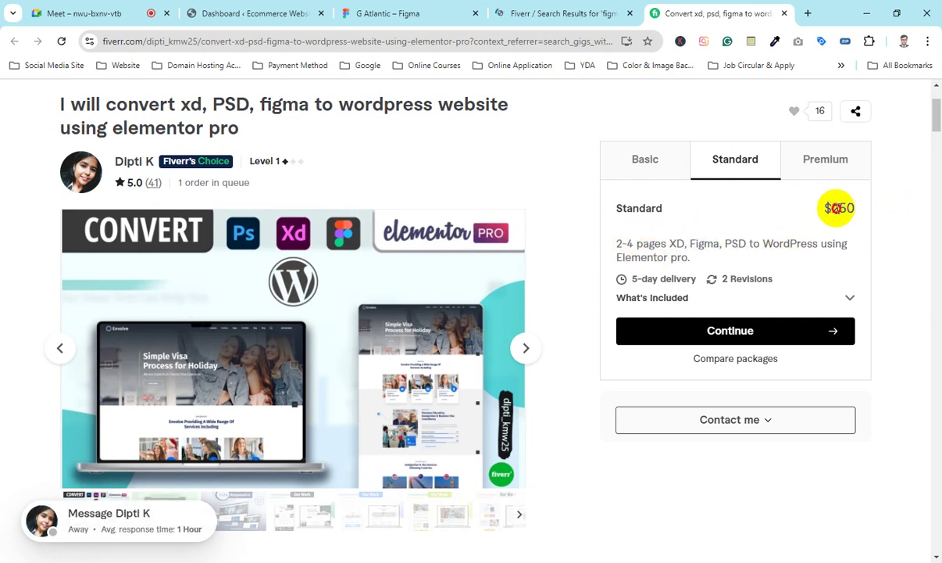
left_click_drag(837, 207, 898, 210)
left_click(898, 210)
left_click(846, 172)
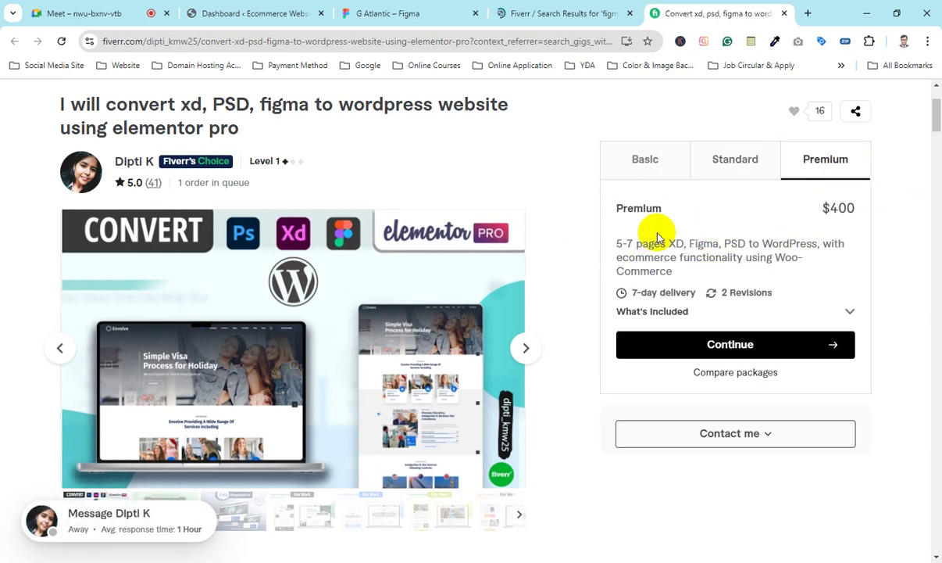
left_click_drag(619, 243, 700, 243)
left_click(687, 244)
left_click_drag(632, 244, 600, 246)
left_click(600, 246)
left_click_drag(838, 213, 892, 212)
left_click(898, 214)
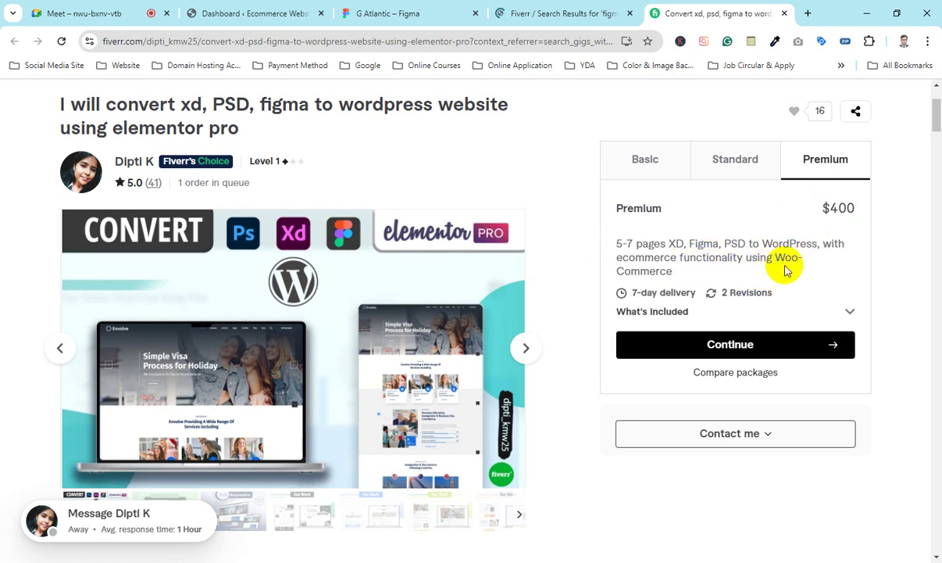
Step: Go back to the 'figma to wordpress' search results tab
scroll(582, 294, "down", 5)
scroll(530, 285, "up", 7)
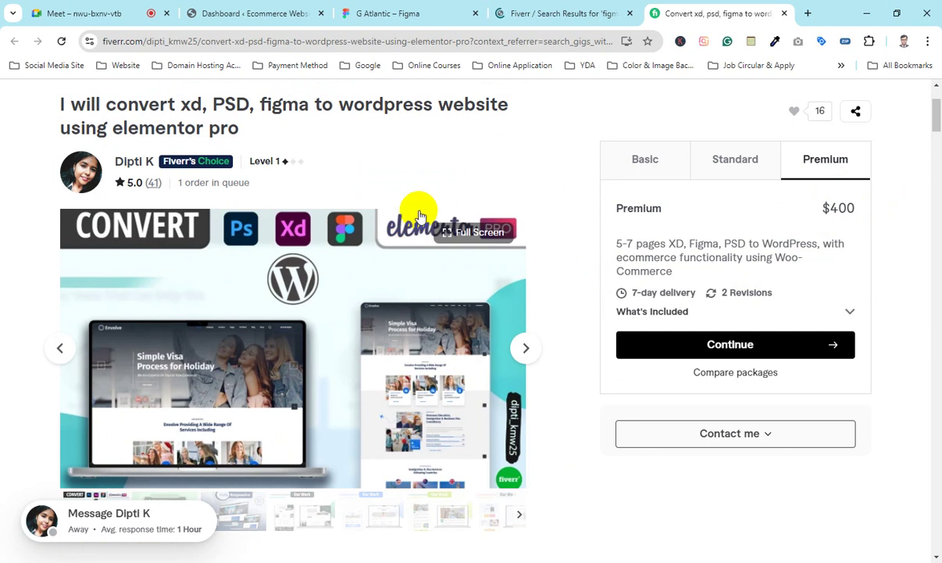
left_click(590, 11)
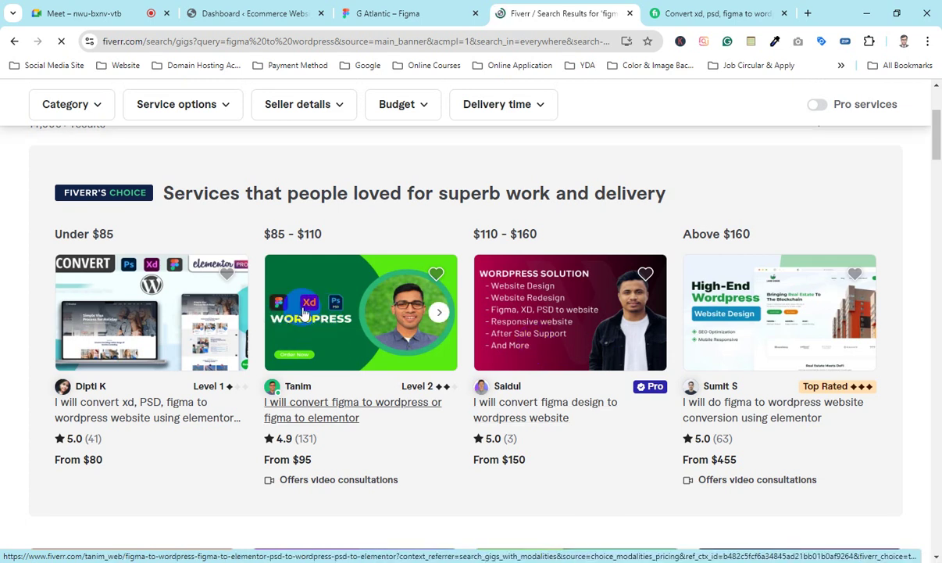
Step: Scroll through more gigs, then close the Fiverr results and gig tabs
scroll(570, 343, "down", 3)
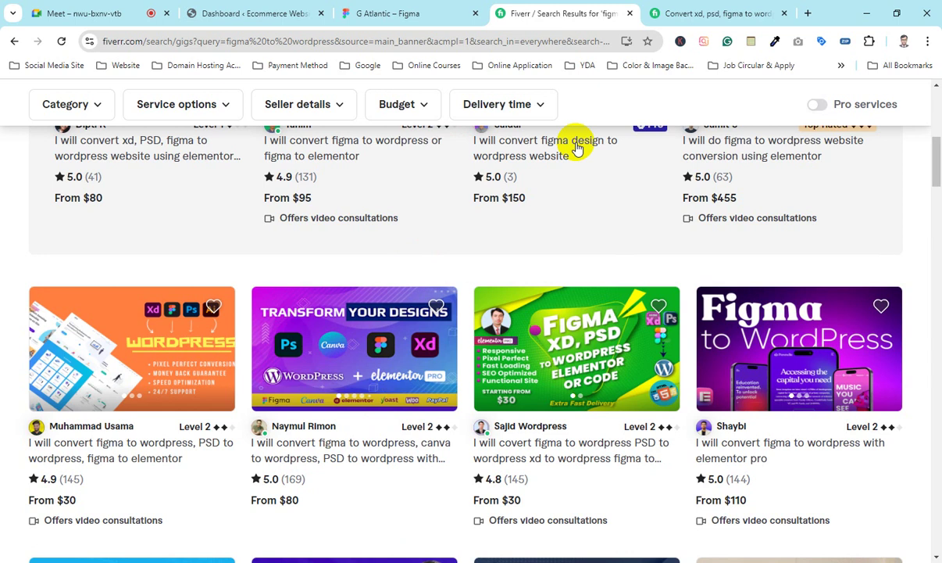
left_click(630, 13)
left_click(627, 13)
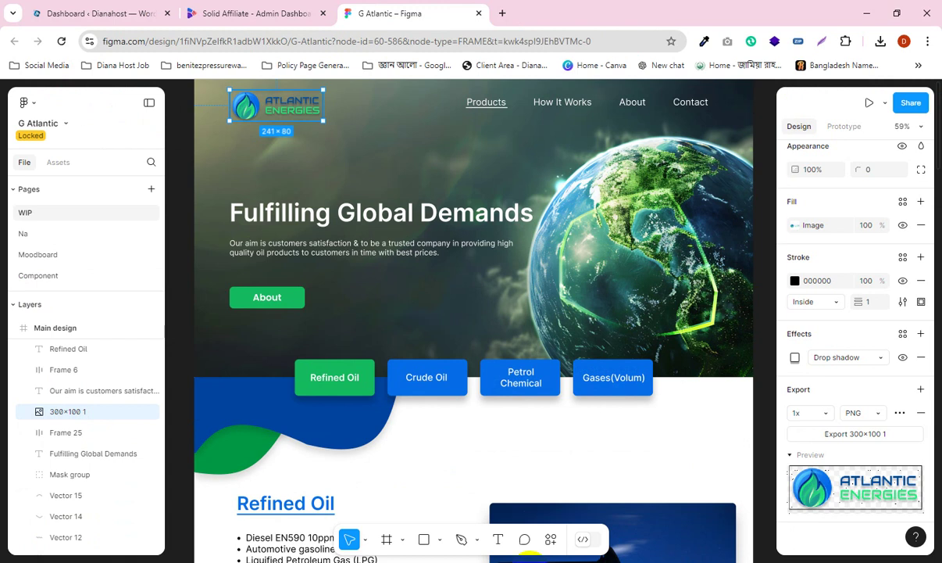
Step: Bring the Google Meet call back into view and turn the microphone on
left_click(95, 9)
left_click(389, 13)
left_click(520, 513)
left_click(101, 11)
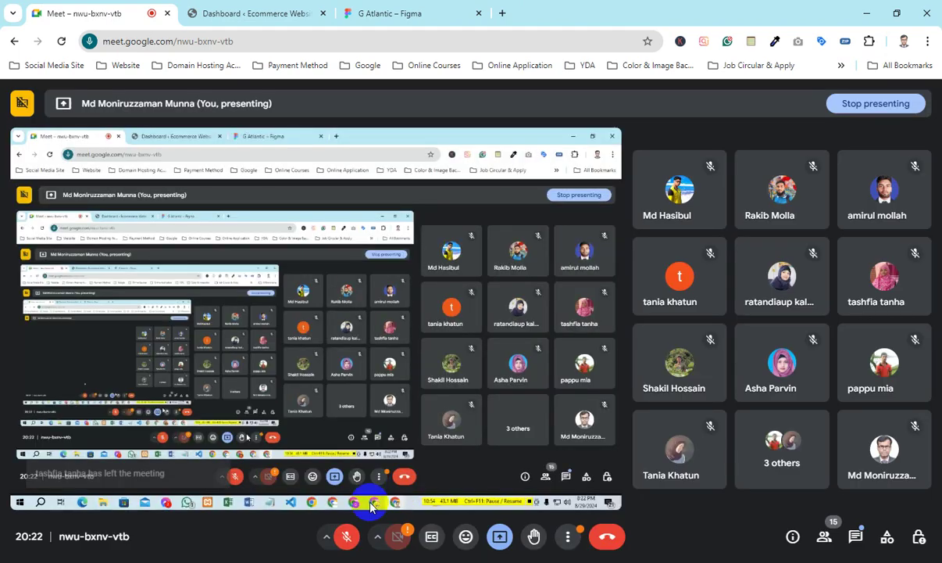
left_click(346, 534)
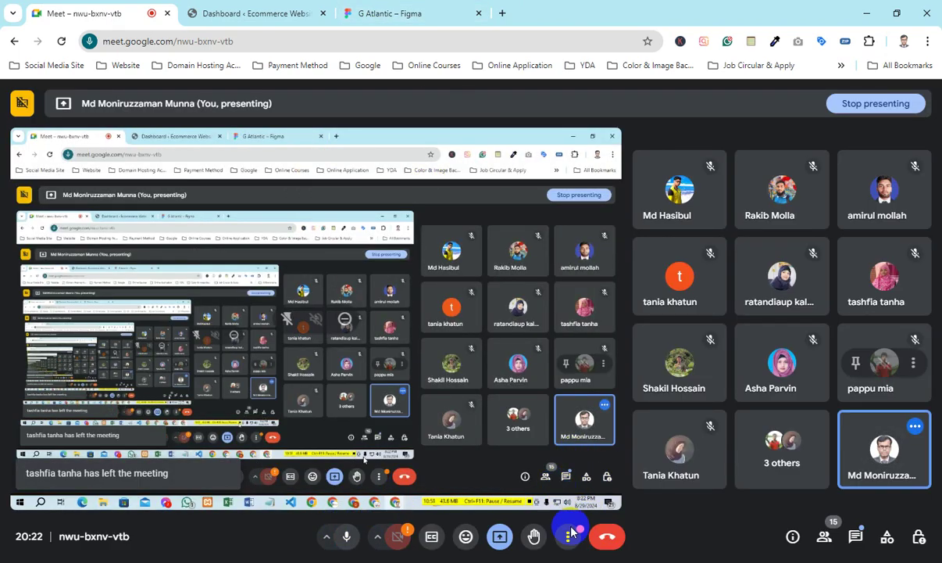
mouse_move(551, 541)
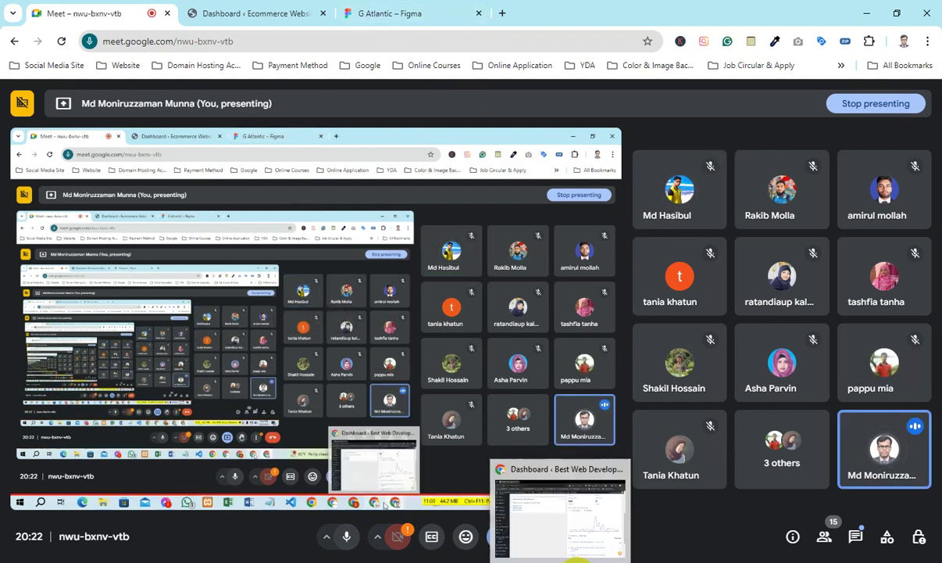
Step: Search the web for fiverr in a new browser tab
left_click(503, 13)
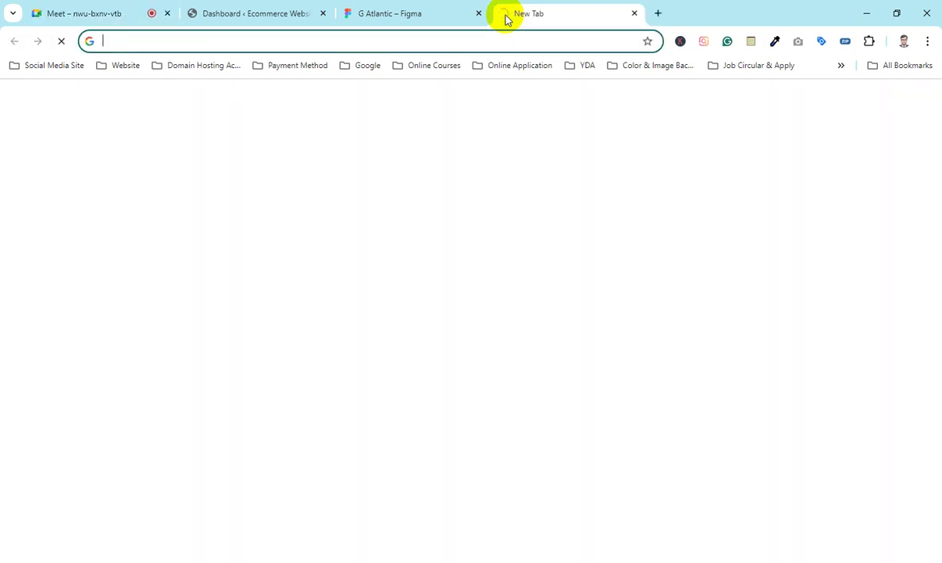
type("fiverr")
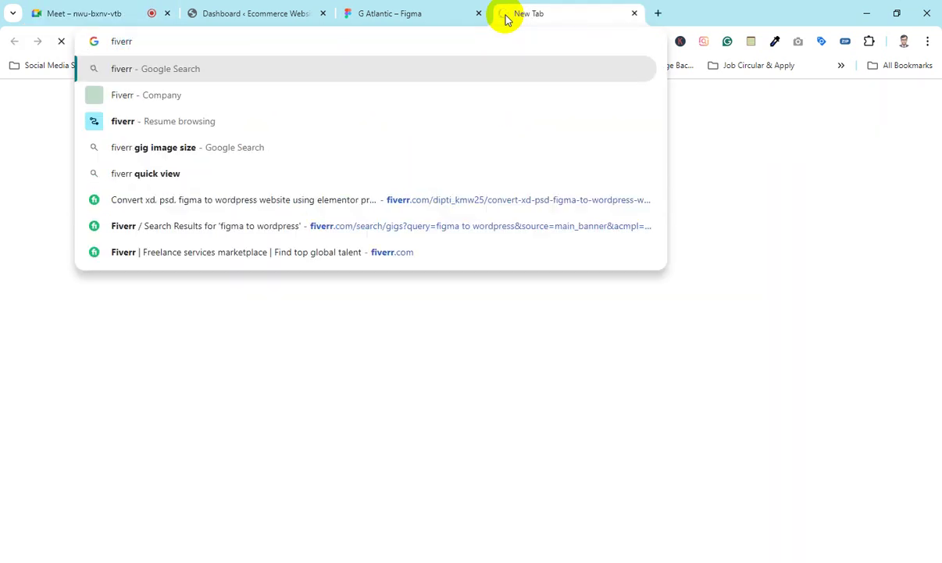
key("Return")
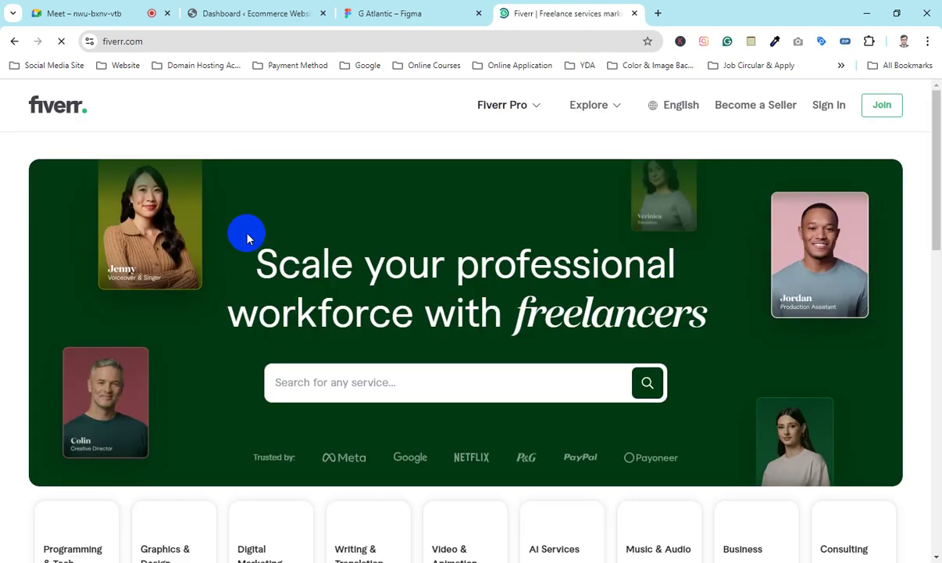
Step: Search Fiverr for 'figma to wordpress' by choosing it from the suggestions
left_click(384, 385)
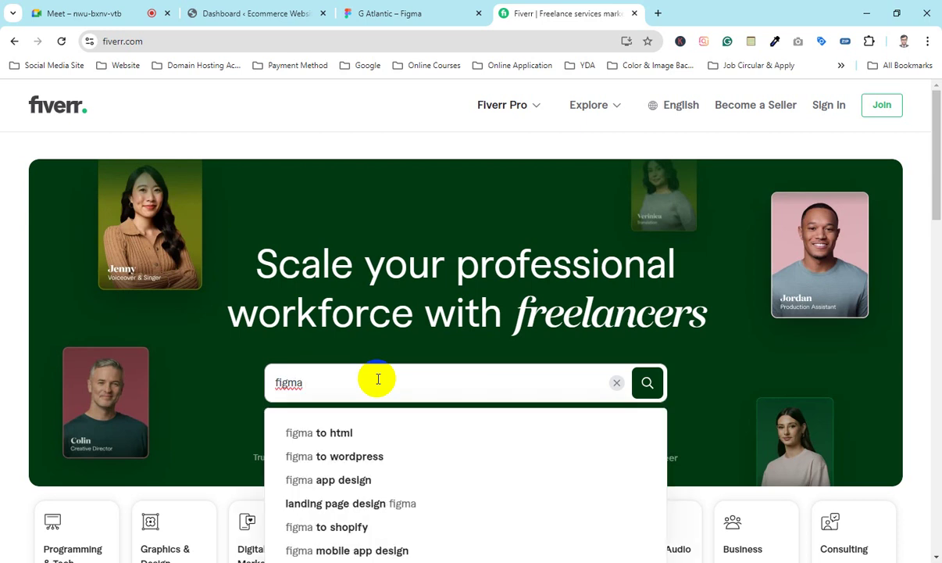
key("Down")
key("Down")
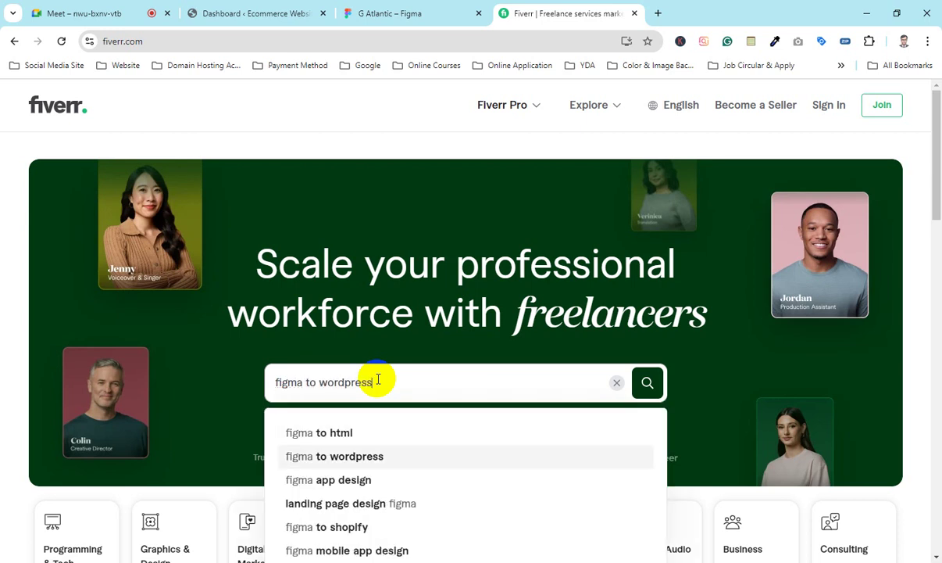
key("Up")
key("Down")
key("Down")
key("Down")
key("Down")
key("Up")
key("Up")
key("Down")
key("Up")
key("Up")
key("Up")
key("Down")
key("Down")
key("Up")
key("Up")
key("Down")
key("Return")
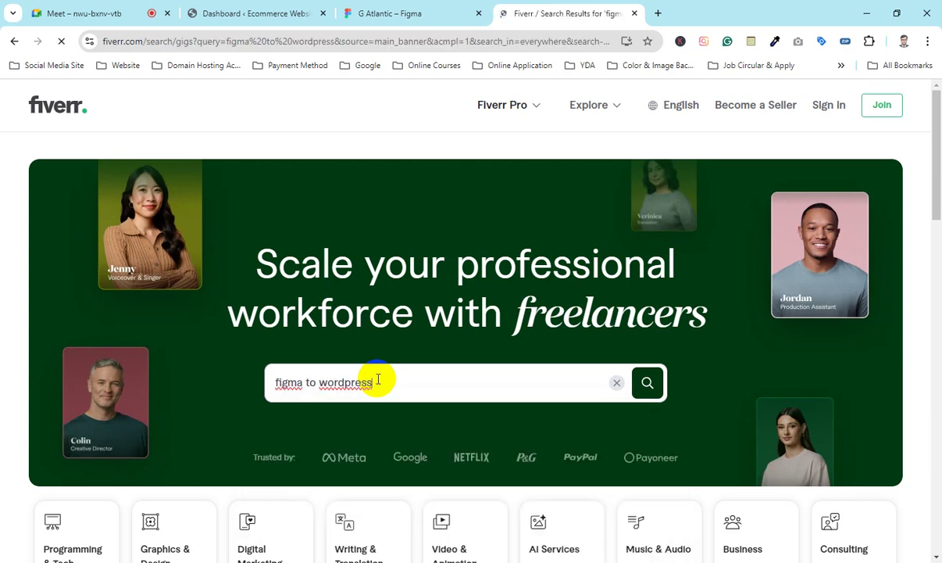
Step: Scroll the figma to wordpress results and briefly highlight the 'Services that people loved' heading
scroll(322, 309, "down", 3)
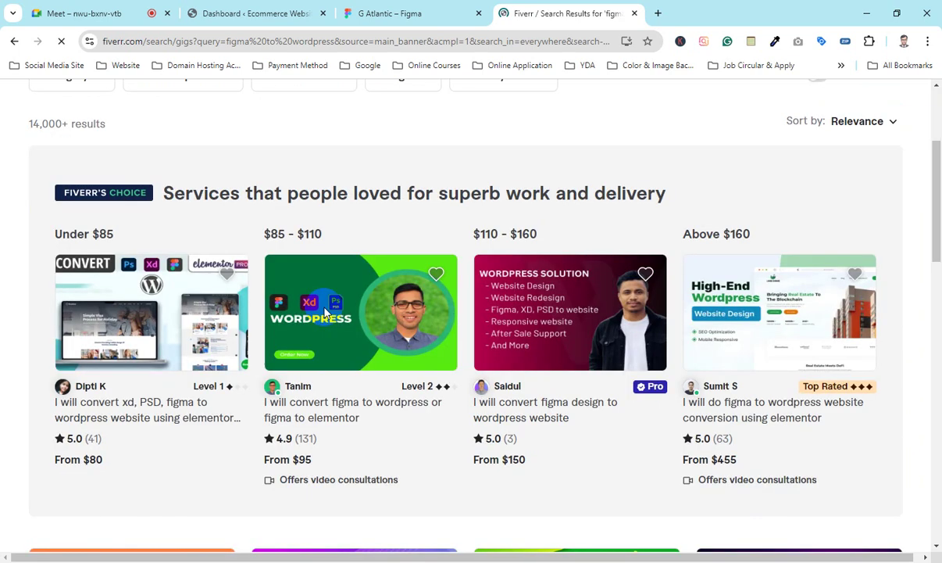
scroll(304, 232, "up", 3)
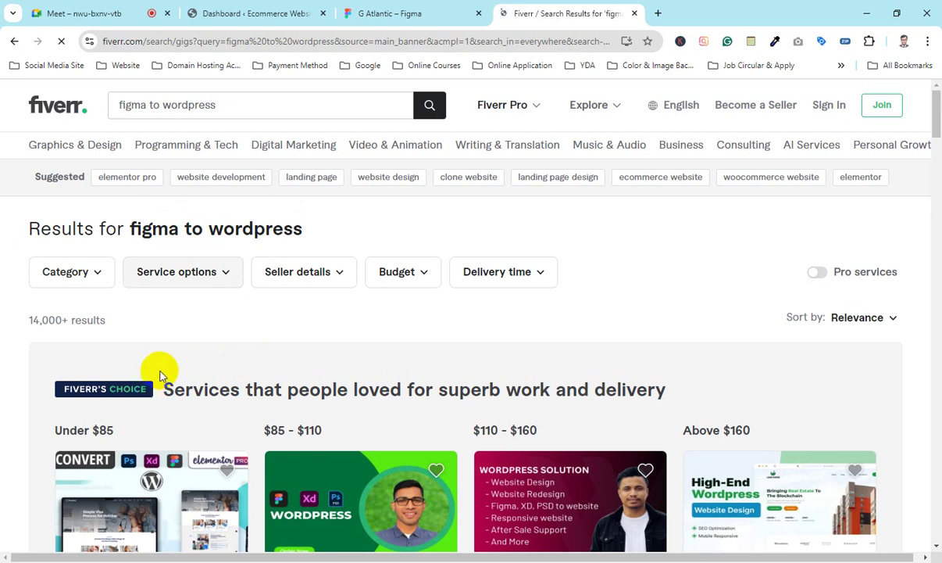
scroll(168, 390, "down", 2)
scroll(258, 317, "up", 2)
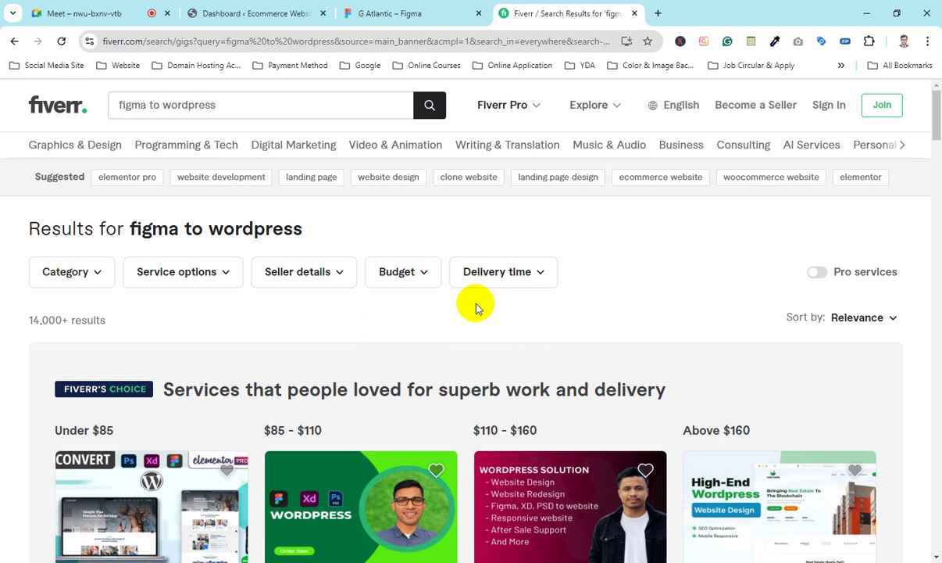
scroll(413, 361, "down", 1)
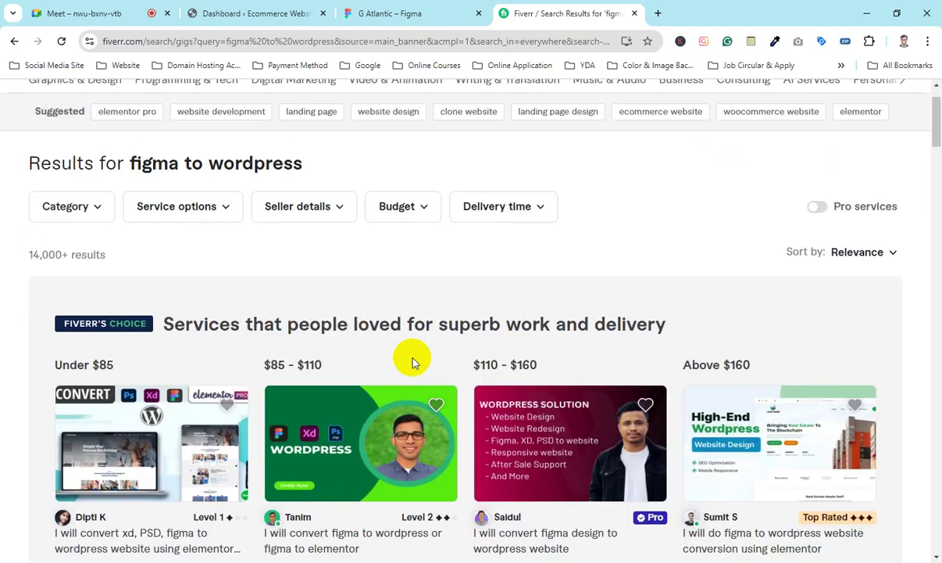
left_click_drag(164, 322, 625, 320)
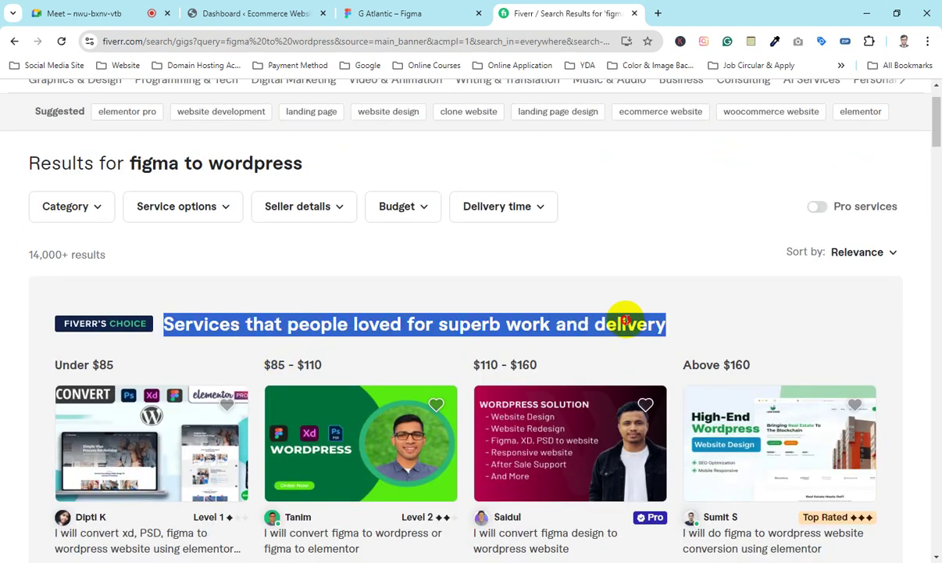
left_click(625, 321)
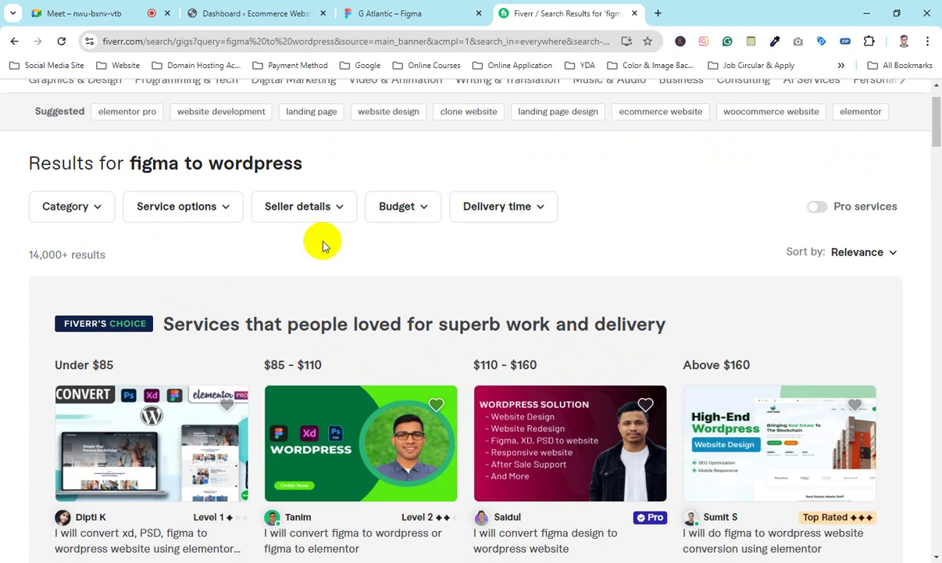
Step: Open the first Under $85 gig, the $80 XD, PSD and Figma to WordPress gig, in a new tab
scroll(328, 243, "up", 1)
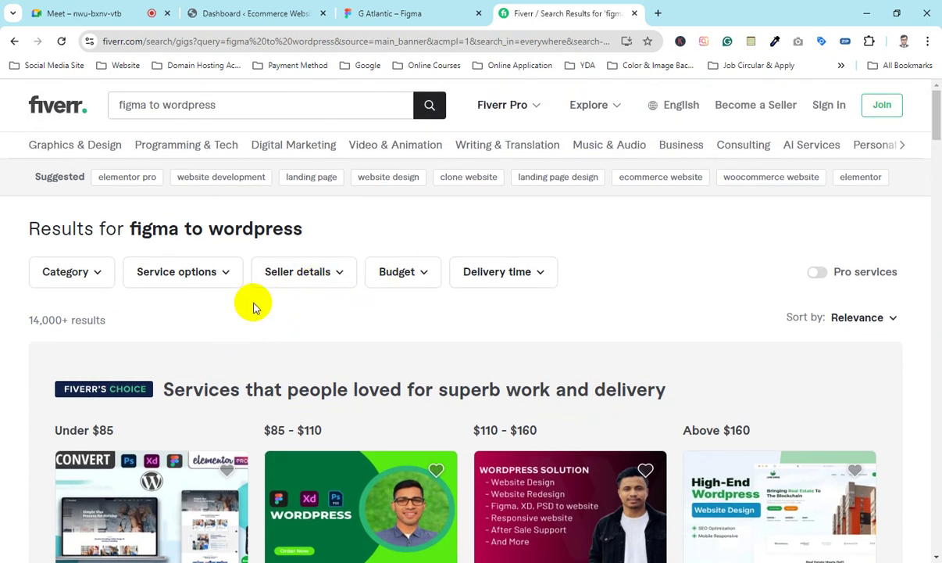
scroll(252, 307, "down", 2)
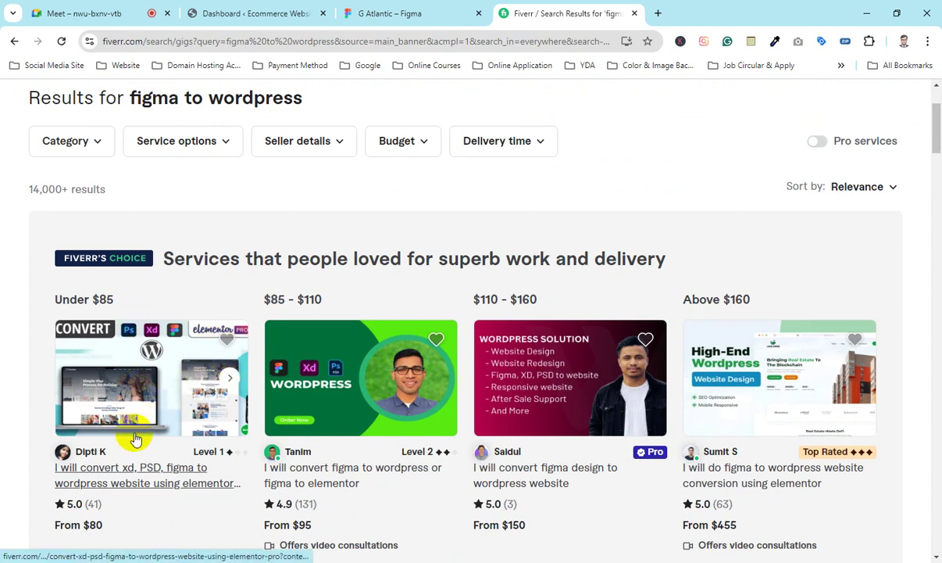
left_click(113, 483)
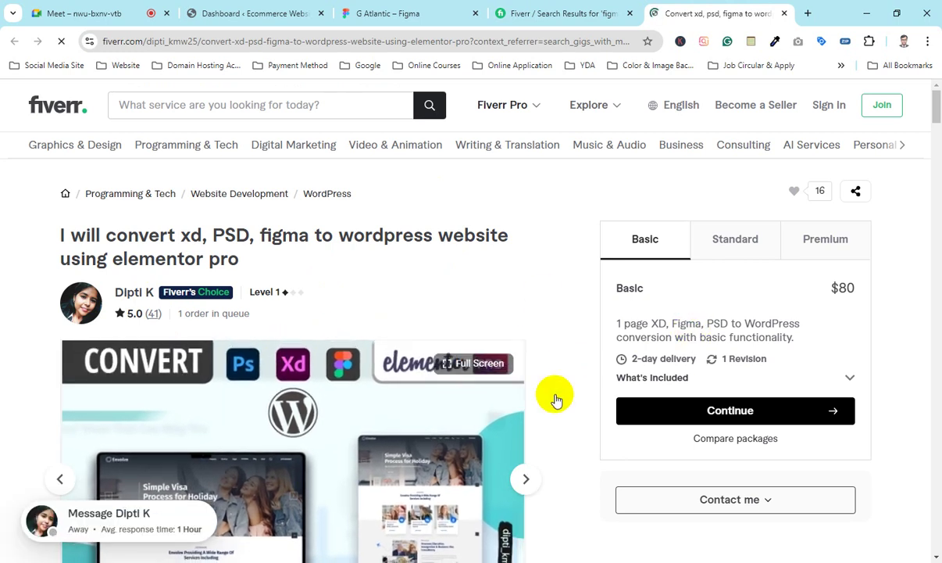
Step: Look over the $80 XD, PSD, Figma to WordPress gig page and gallery, then return to Google Meet
scroll(584, 288, "down", 3)
scroll(388, 338, "up", 3)
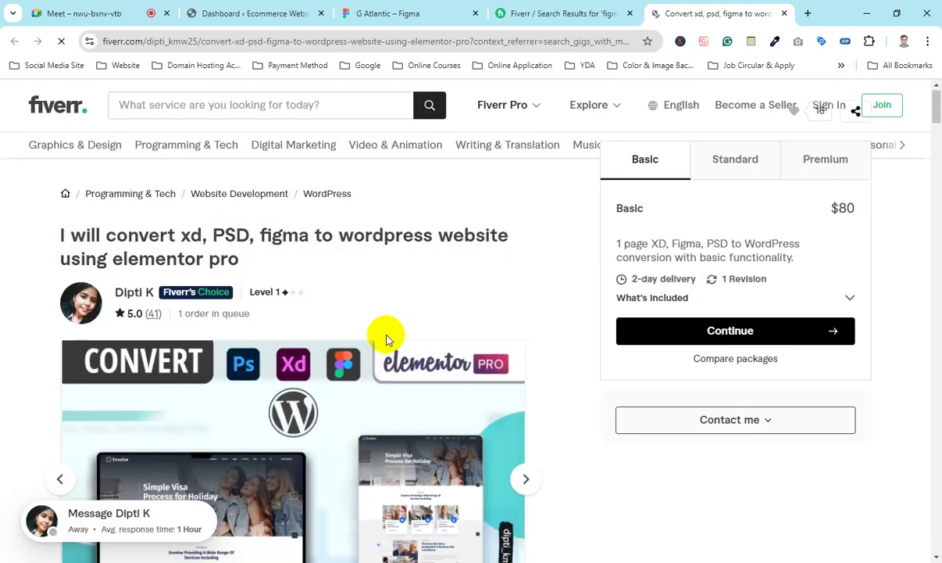
scroll(343, 343, "down", 4)
scroll(476, 300, "up", 2)
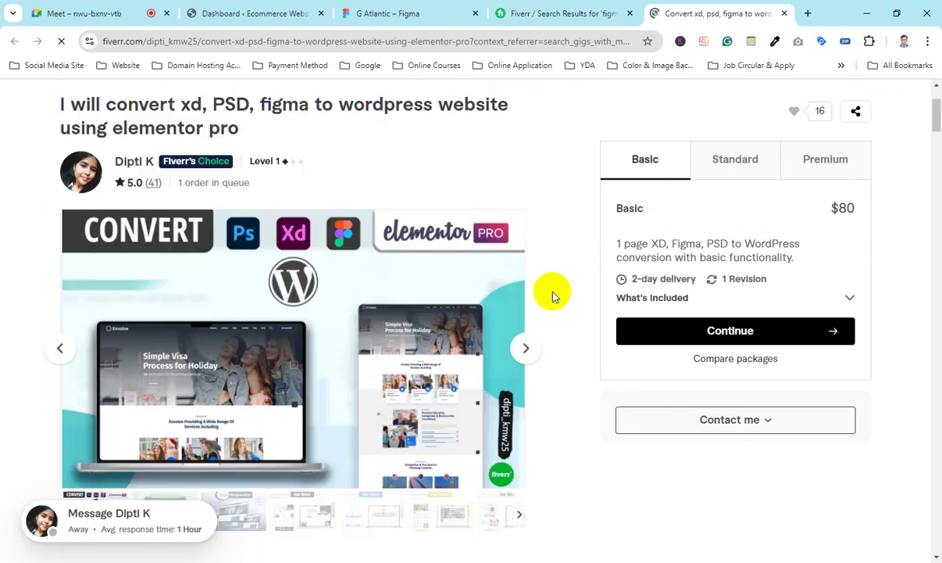
scroll(556, 291, "up", 2)
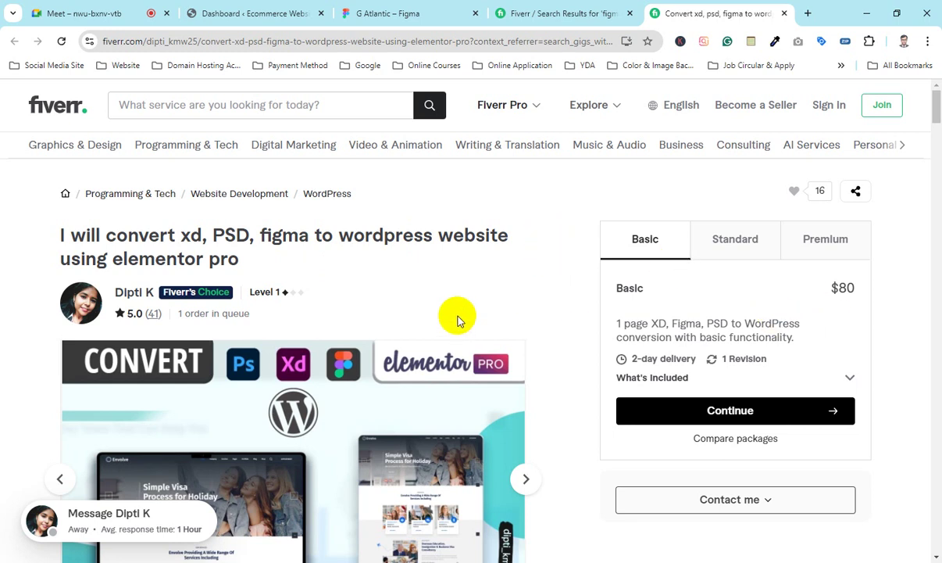
mouse_move(225, 386)
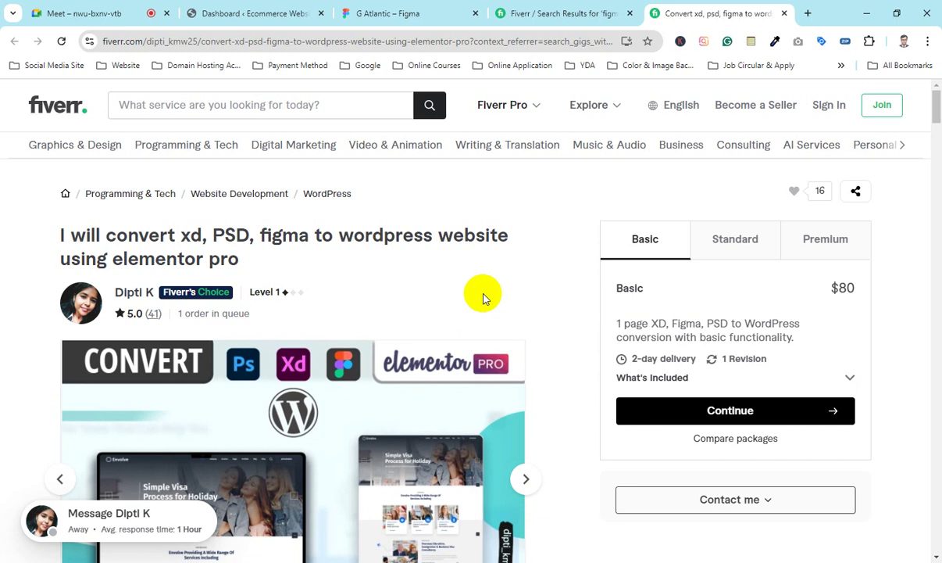
left_click(110, 14)
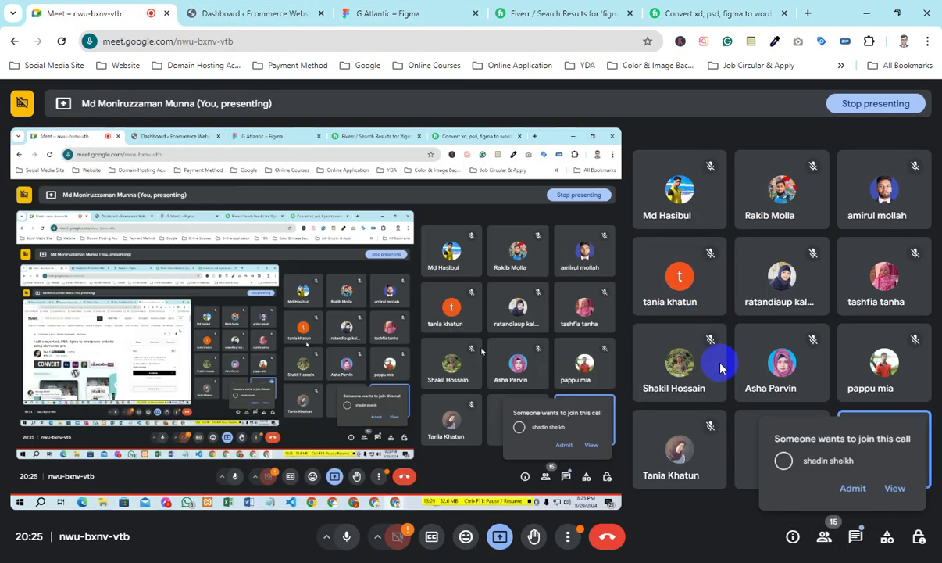
Step: Switch from Google Meet to the Fiverr 'Convert xd, psd, figma to WordPress' gig tab
left_click(684, 12)
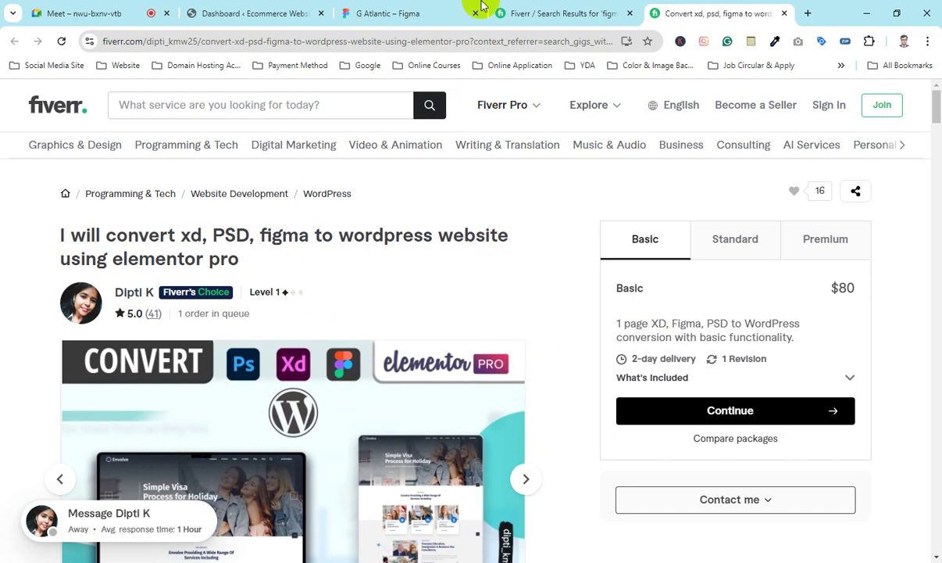
Step: Glance at the G Atlantic design in Figma, then come back to the Fiverr gig page
left_click(416, 12)
scroll(345, 237, "down", 3)
scroll(348, 241, "up", 6)
scroll(445, 304, "down", 2)
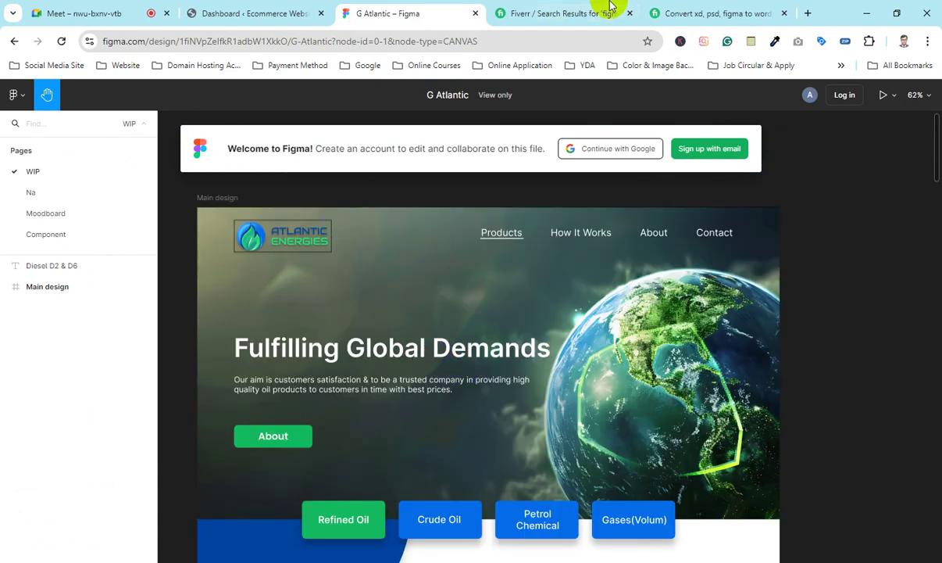
left_click(687, 13)
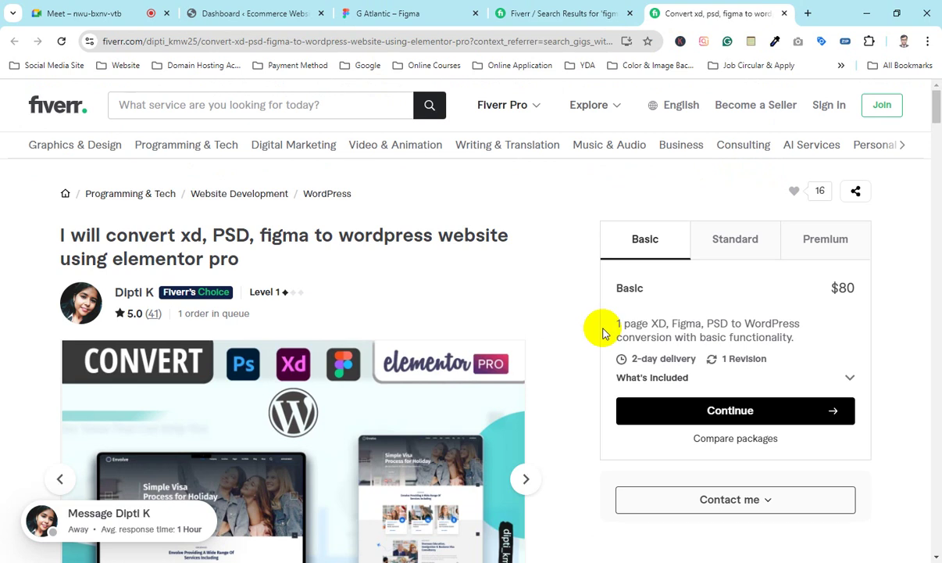
Step: Compare the $80 Basic package with the $250 Standard package covering 2-4 pages
left_click_drag(613, 321, 732, 323)
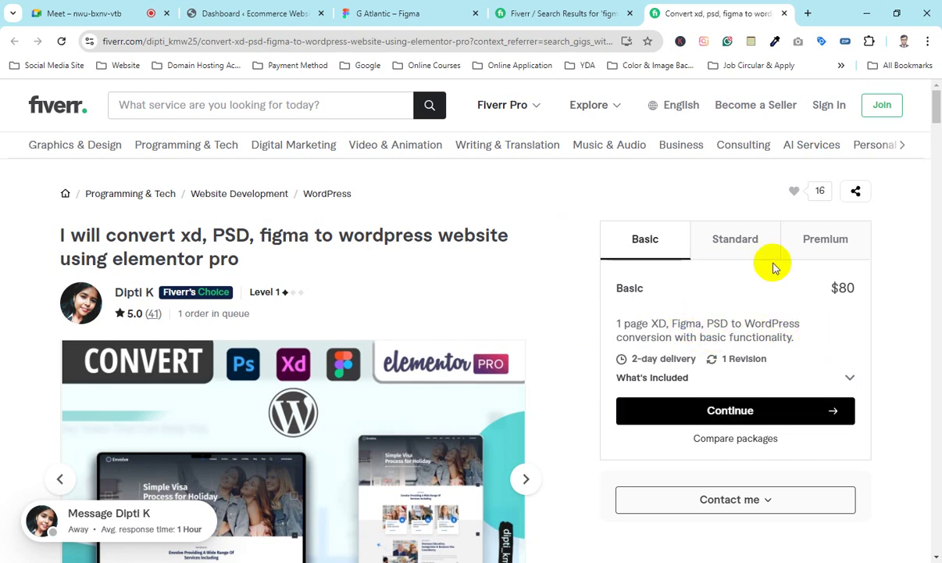
left_click_drag(833, 288, 874, 290)
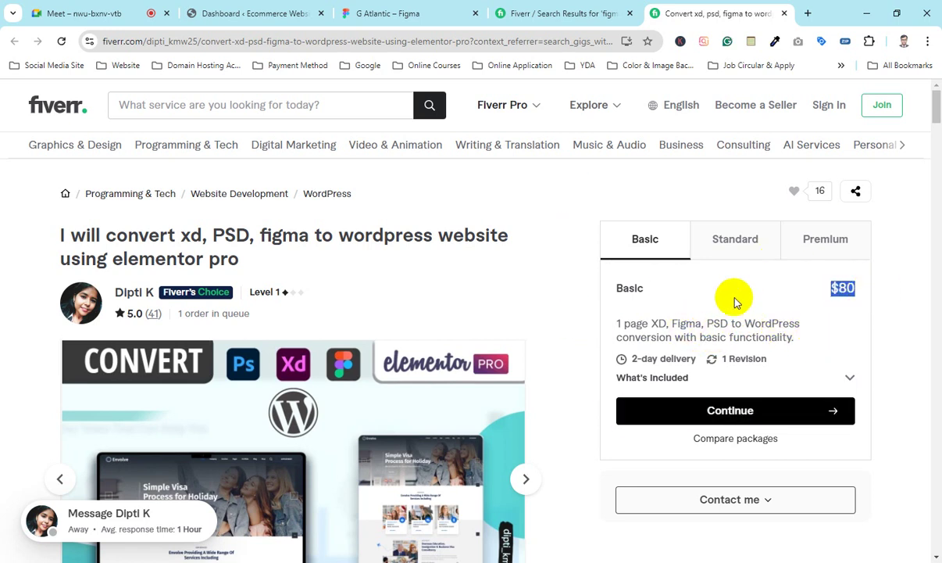
left_click(637, 292)
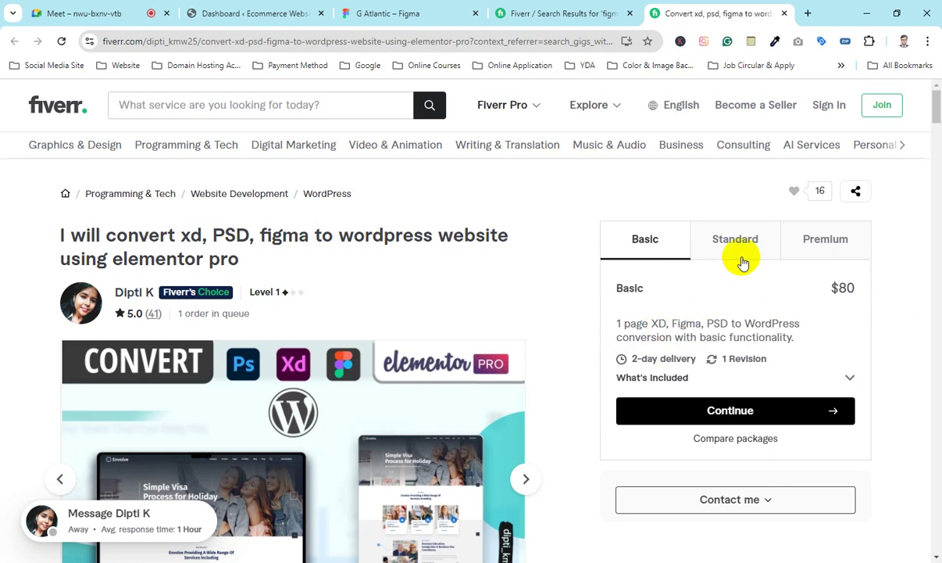
left_click(719, 244)
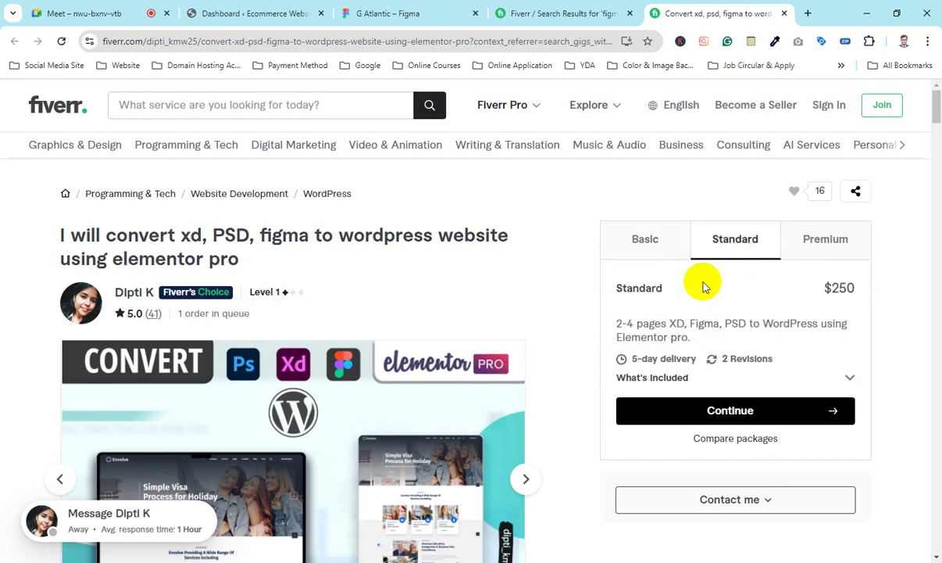
left_click(634, 244)
left_click(733, 239)
left_click_drag(611, 323, 631, 323)
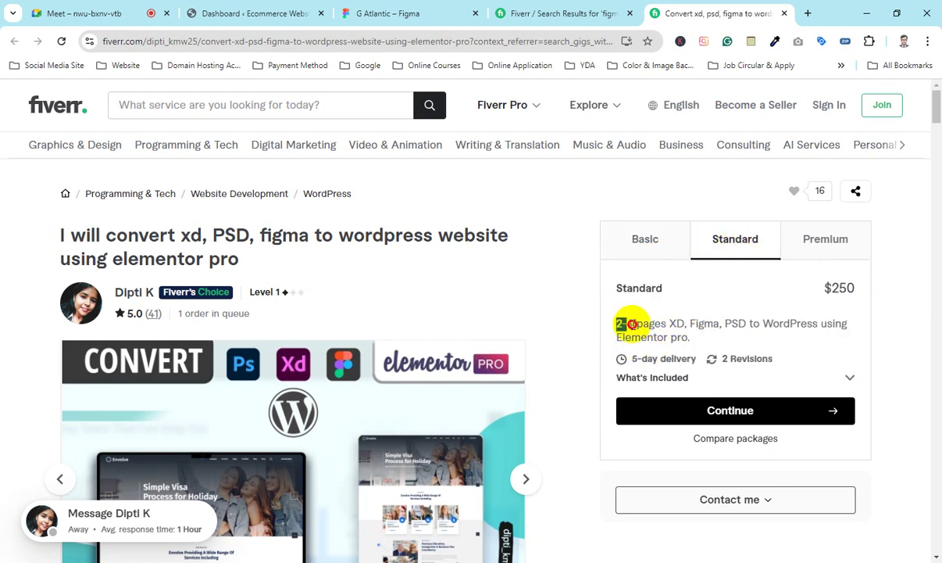
left_click_drag(832, 288, 903, 291)
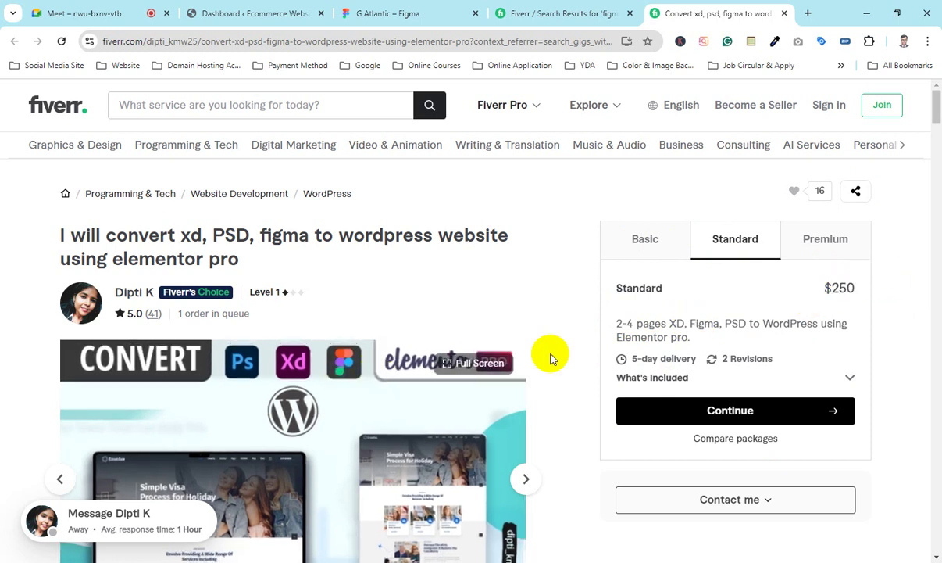
Step: Check the Premium package: 5-7 pages for $400
left_click(786, 237)
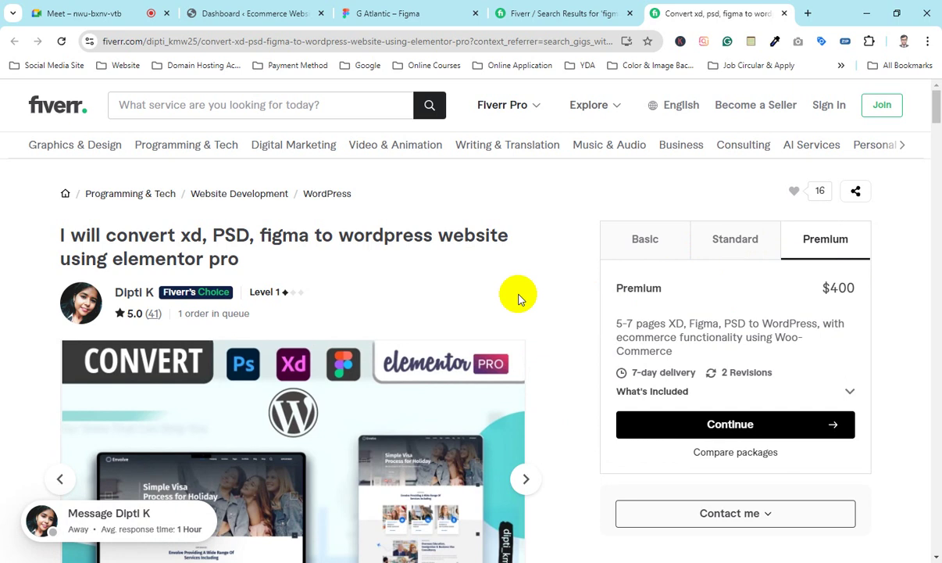
left_click_drag(618, 322, 644, 322)
left_click(677, 322)
left_click_drag(834, 289, 897, 296)
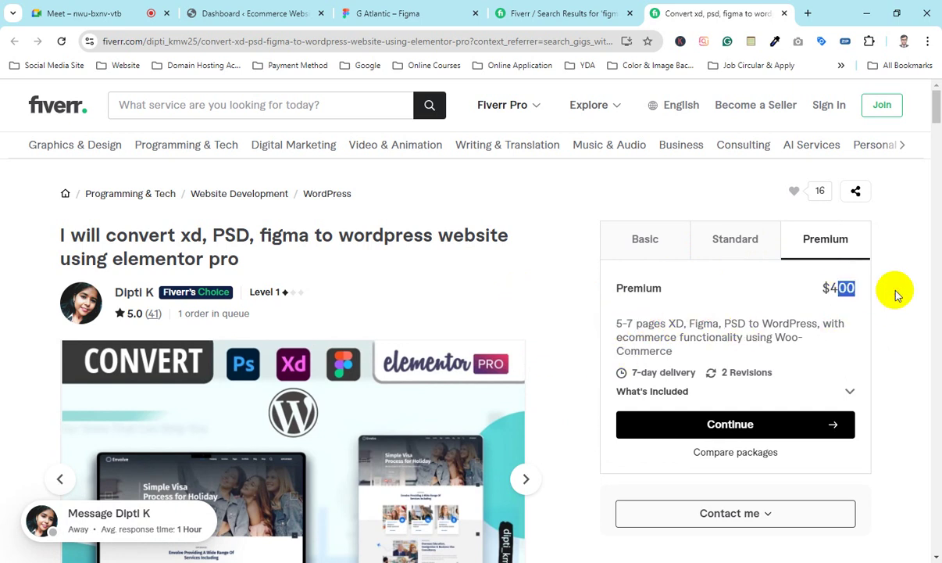
Step: Return to the Basic package, then switch to the figma to wordpress search results tab
left_click(612, 233)
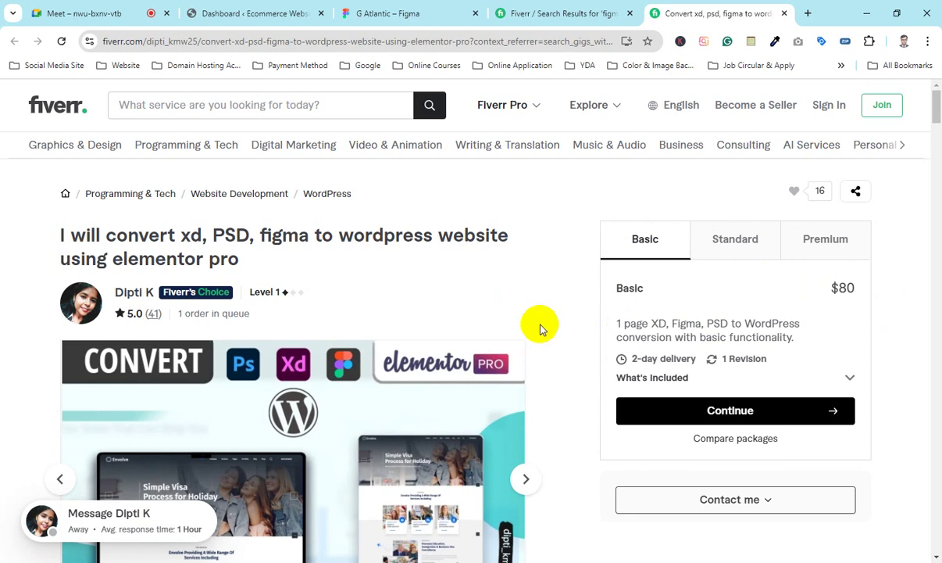
scroll(547, 316, "down", 1)
scroll(554, 314, "down", 3)
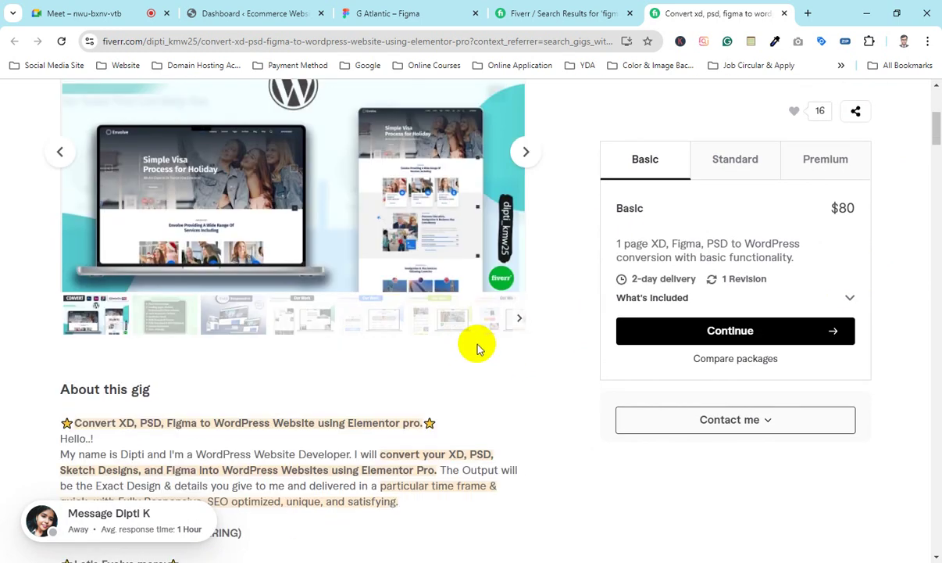
scroll(581, 117, "up", 1)
key("ctrl+shift+Tab")
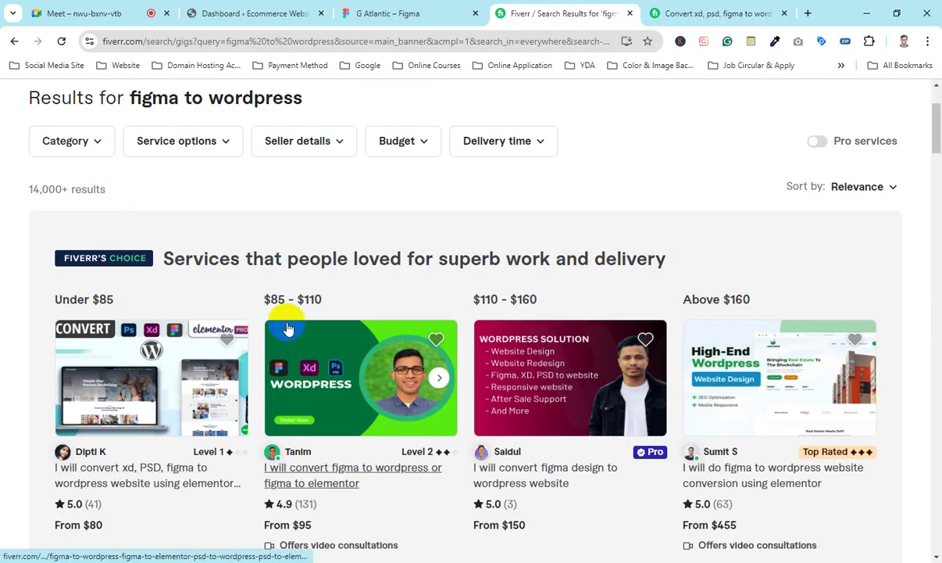
Step: Scroll the Fiverr's Choice price bands and point out the $95 figma to elementor gig
scroll(433, 395, "down", 3)
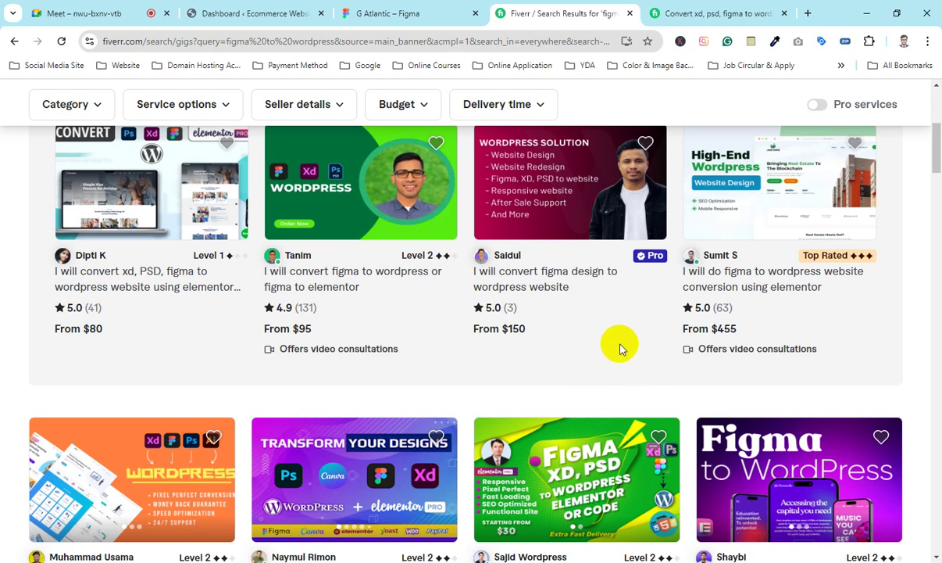
scroll(625, 344, "up", 2)
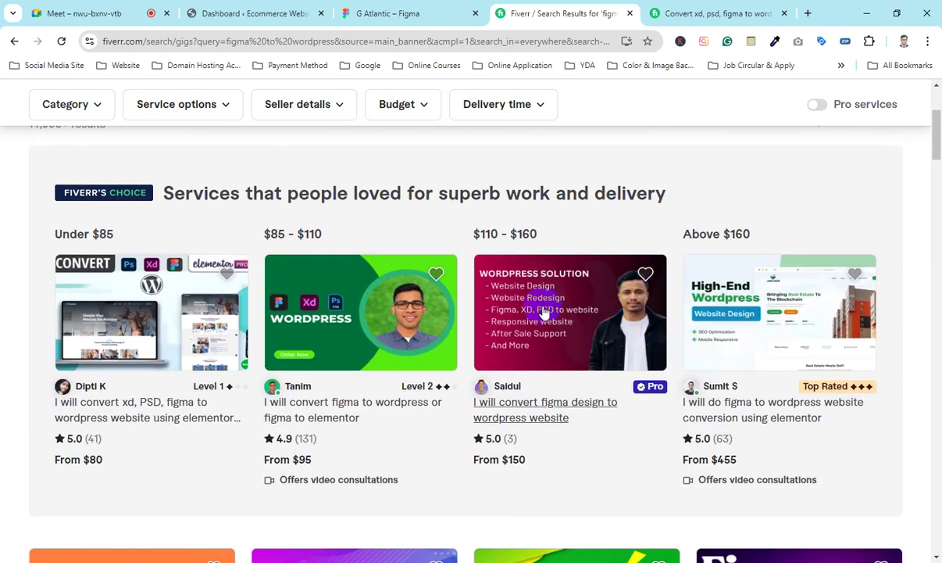
left_click(275, 375)
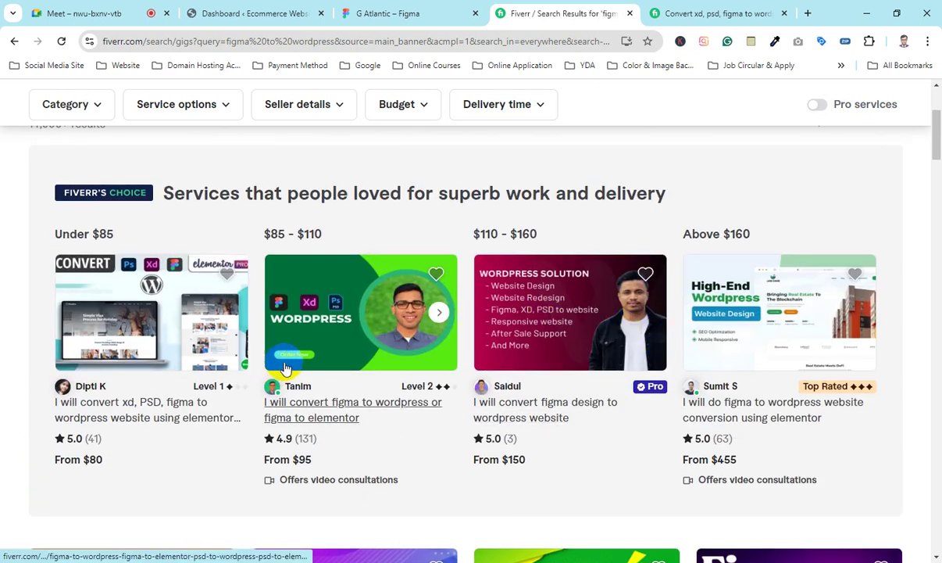
Step: Scroll the G Atlantic design through the Refined Oil list and Product We Trade cards, glancing at WordPress
left_click(395, 13)
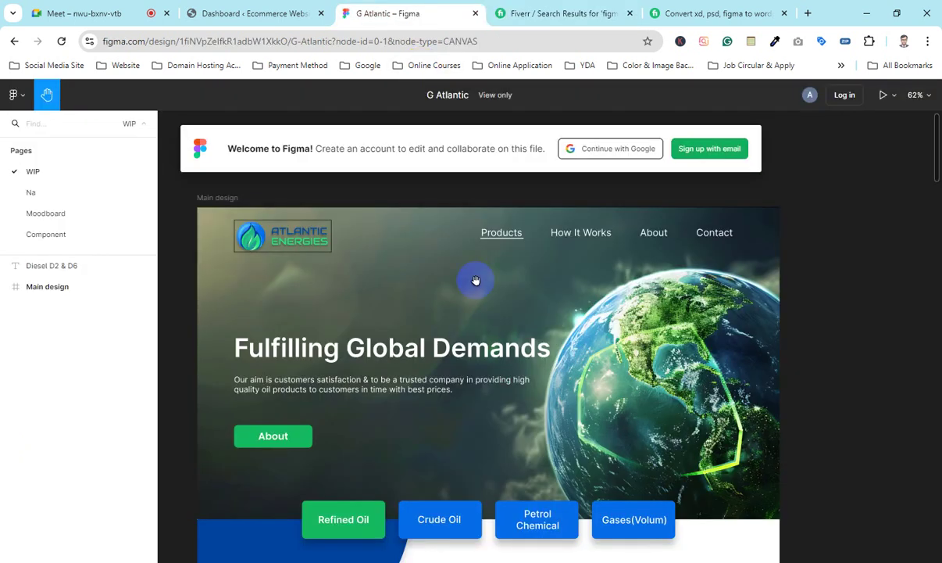
scroll(476, 279, "down", 1)
scroll(462, 339, "down", 1)
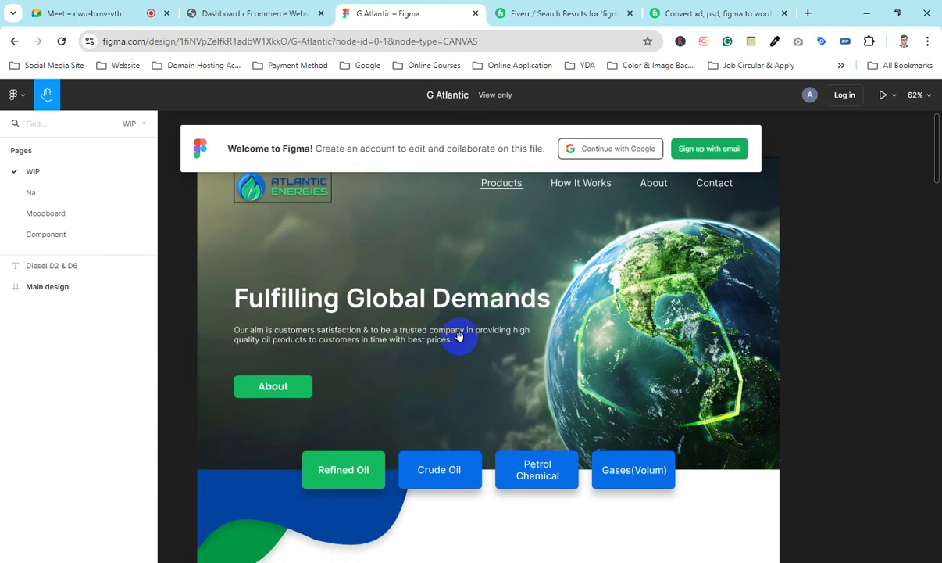
scroll(459, 336, "down", 5)
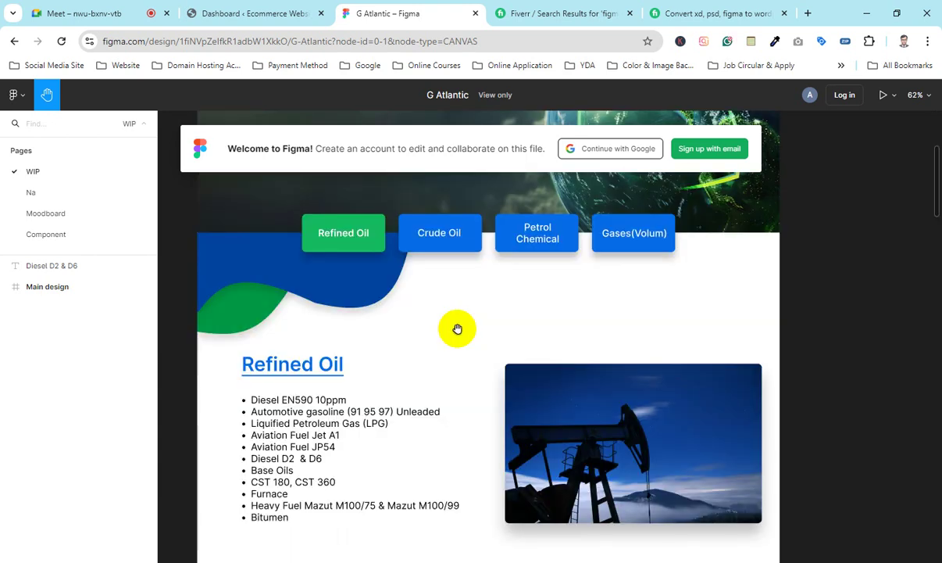
scroll(457, 329, "down", 3)
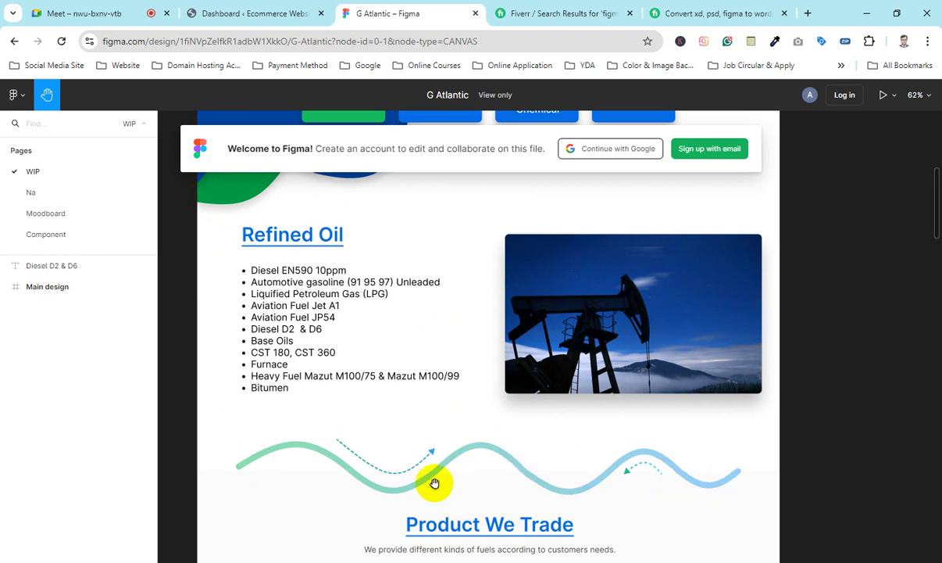
scroll(407, 327, "down", 2)
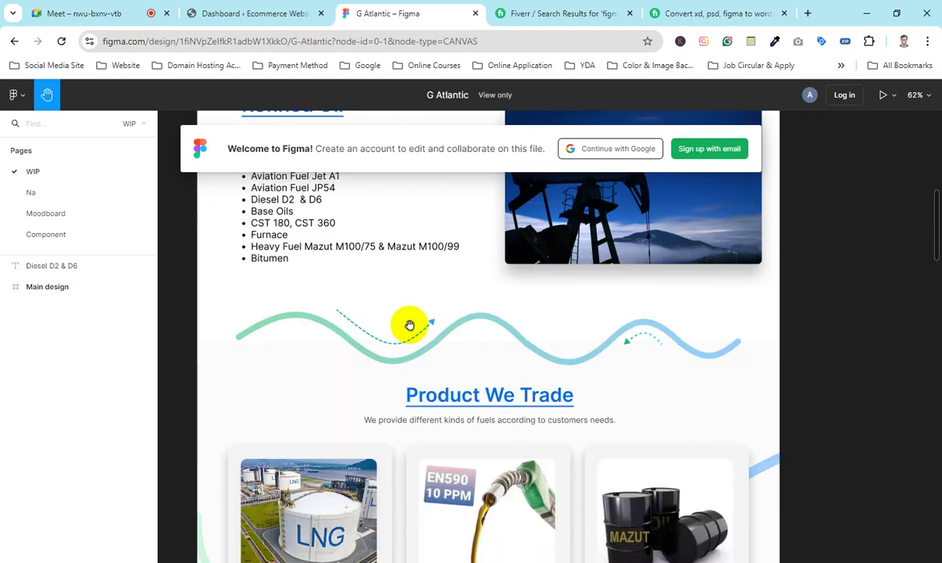
left_click(263, 7)
scroll(372, 397, "down", 10)
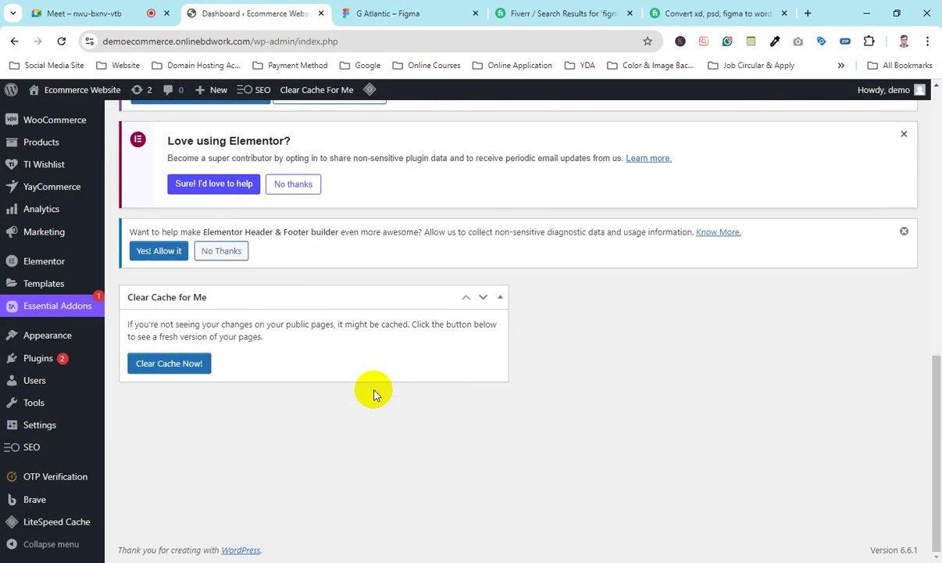
left_click(389, 9)
scroll(586, 402, "down", 3)
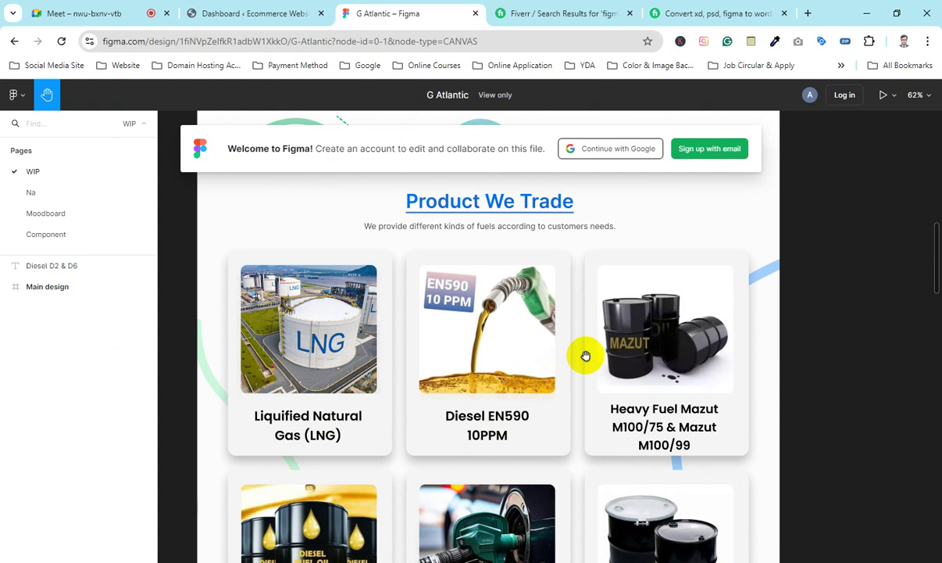
scroll(542, 316, "up", 4)
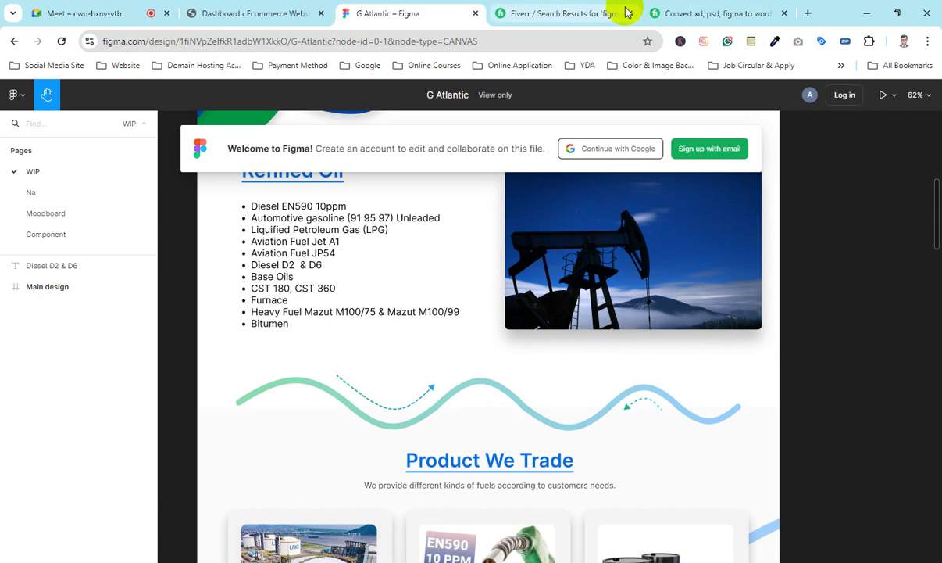
Step: Close the Fiverr search results and gig tabs
mouse_move(625, 15)
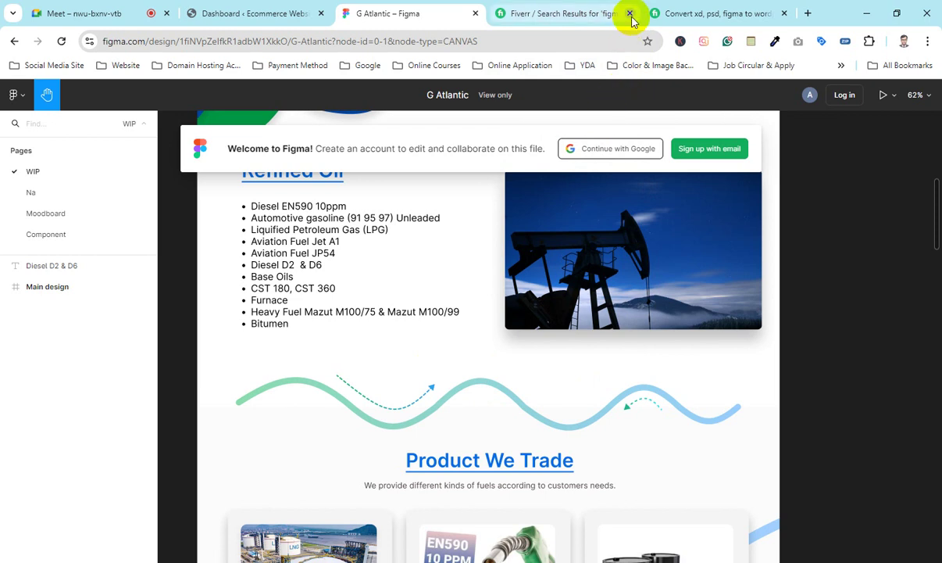
left_click(630, 13)
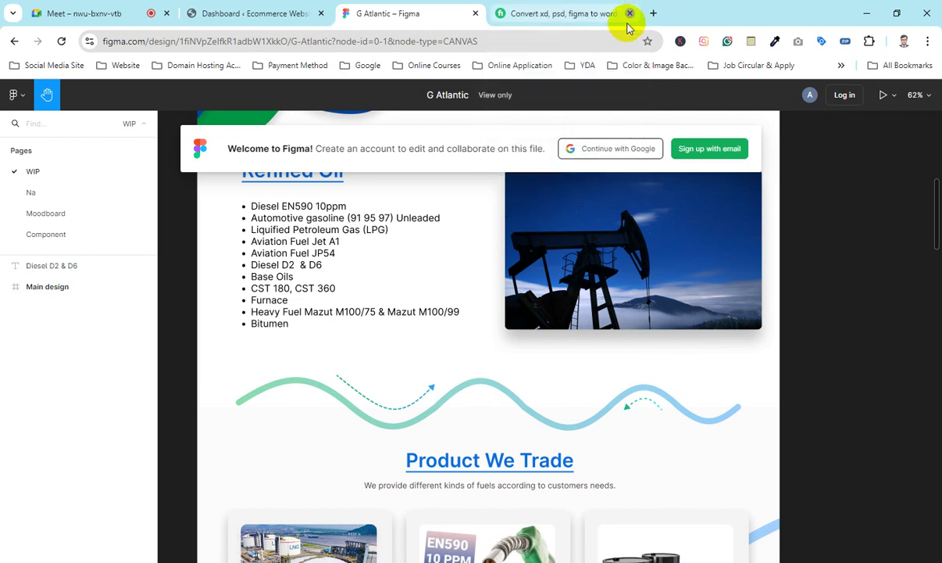
left_click(629, 15)
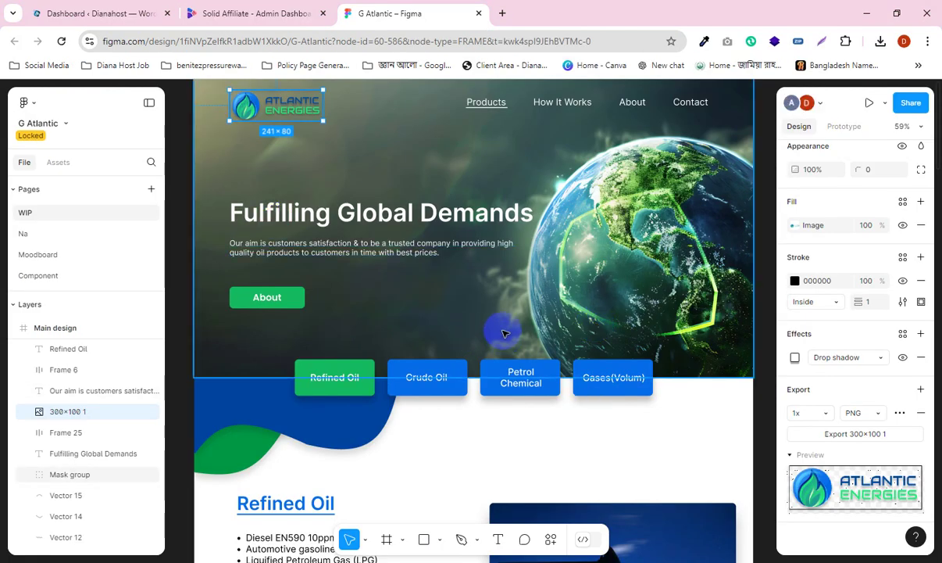
scroll(347, 250, "up", 1)
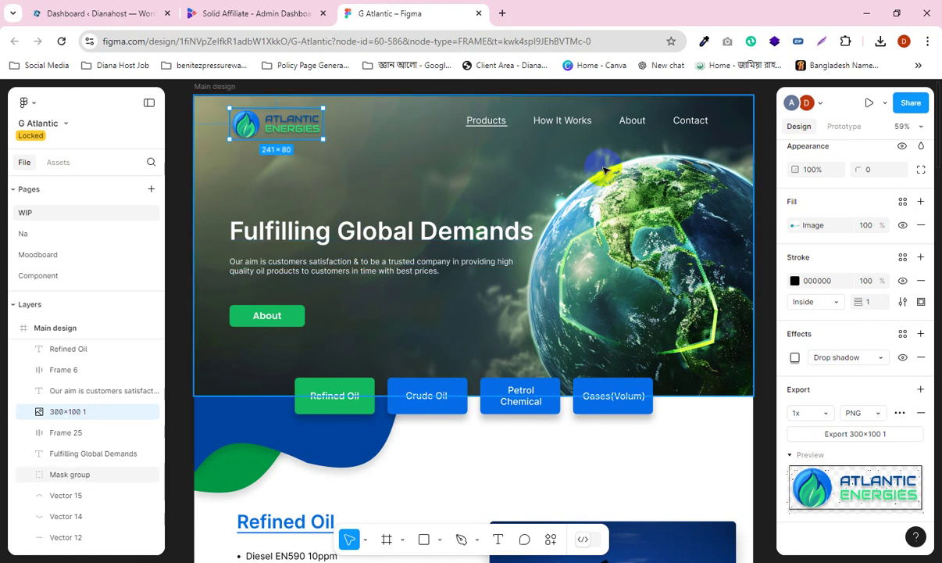
scroll(352, 273, "down", 2)
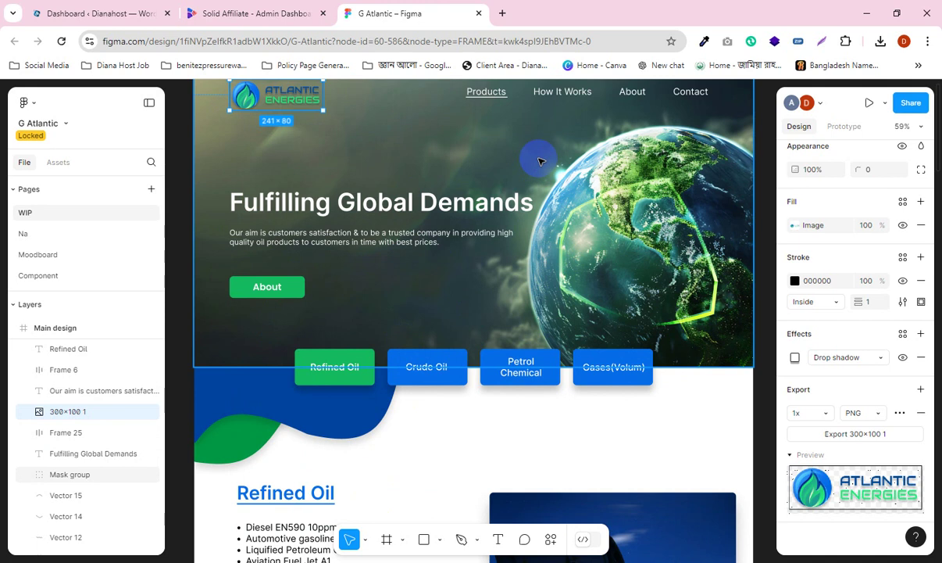
scroll(573, 298, "down", 1)
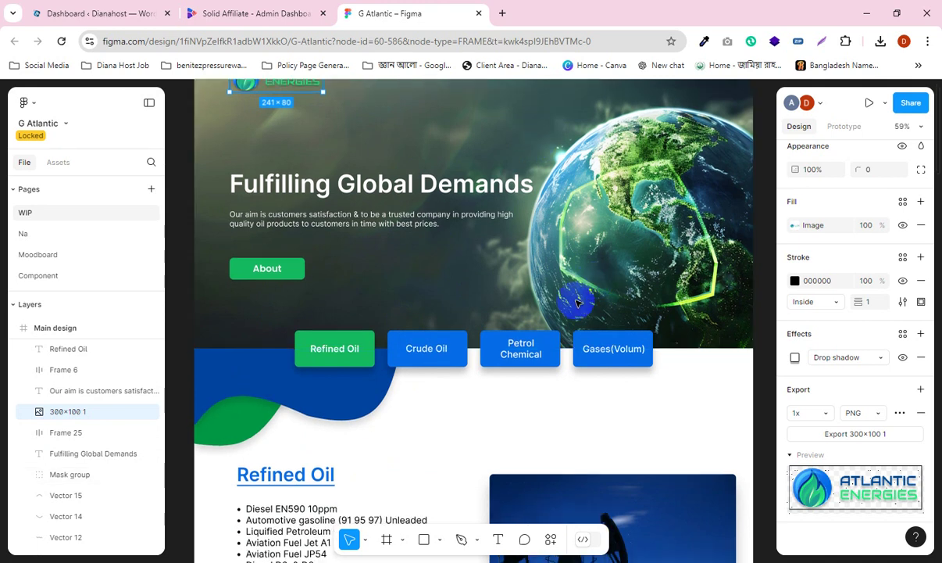
scroll(486, 326, "down", 2)
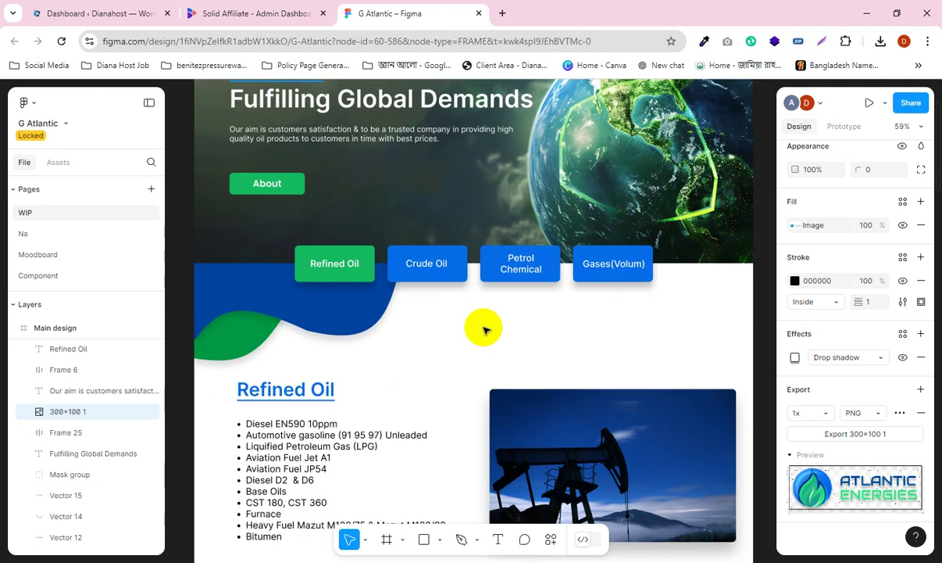
scroll(484, 349, "up", 6)
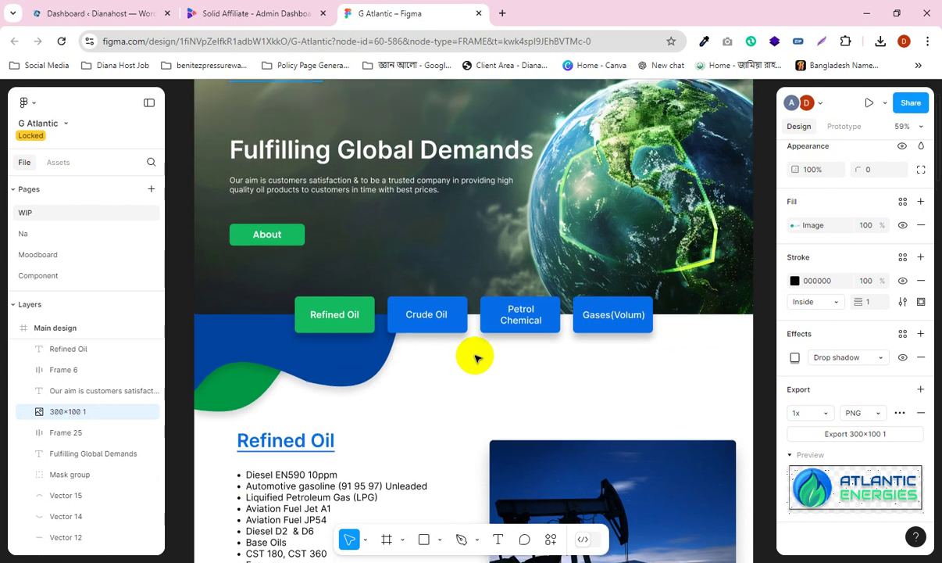
scroll(422, 275, "down", 7)
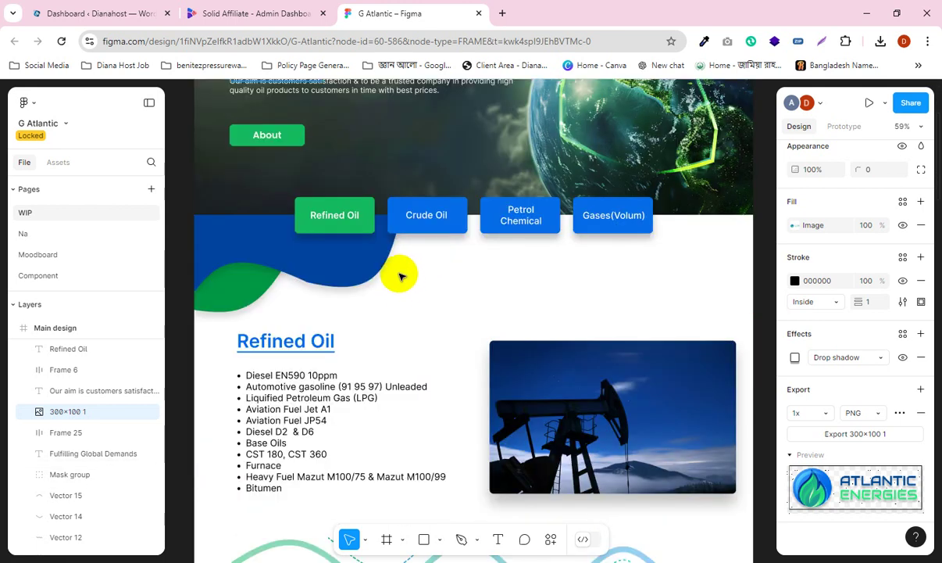
scroll(405, 302, "down", 7)
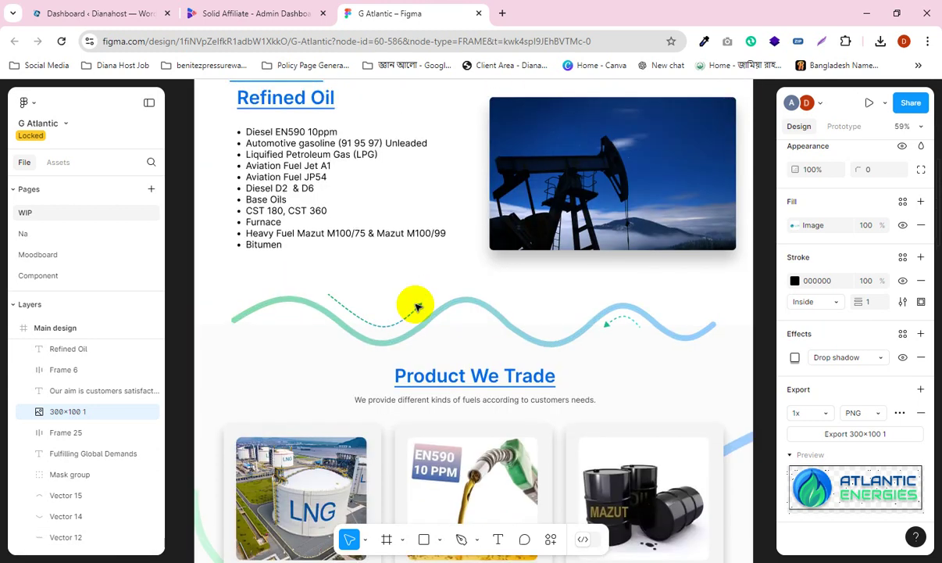
scroll(359, 324, "up", 1)
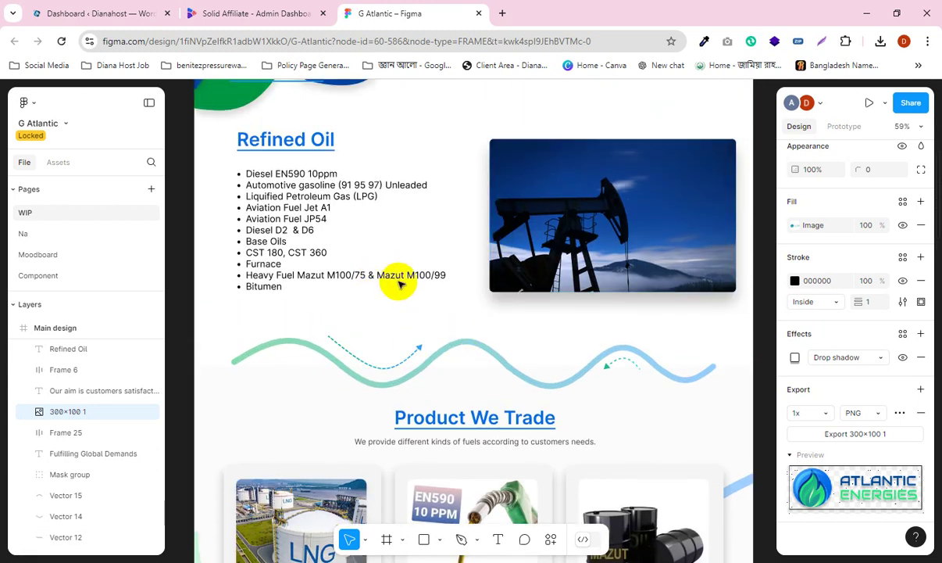
scroll(400, 283, "up", 1)
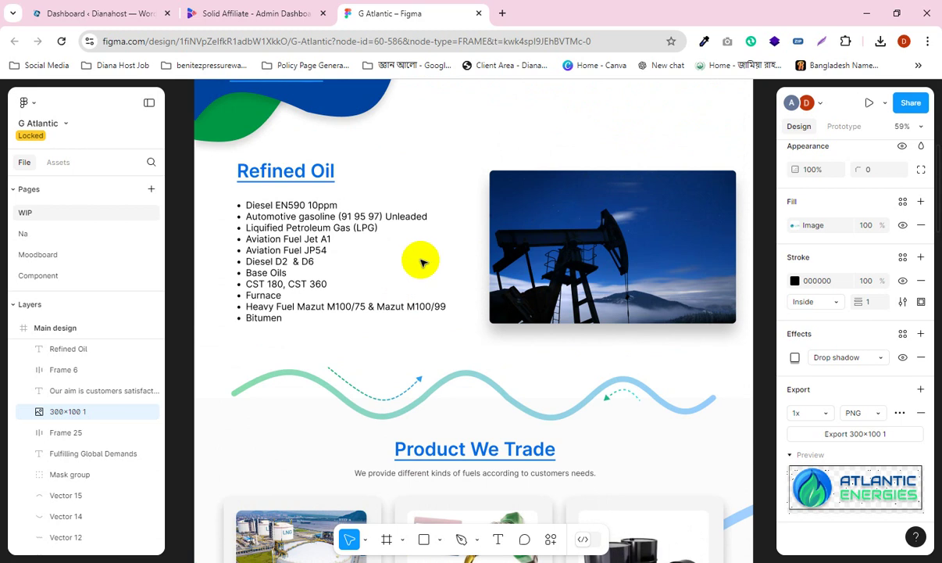
scroll(420, 256, "up", 12)
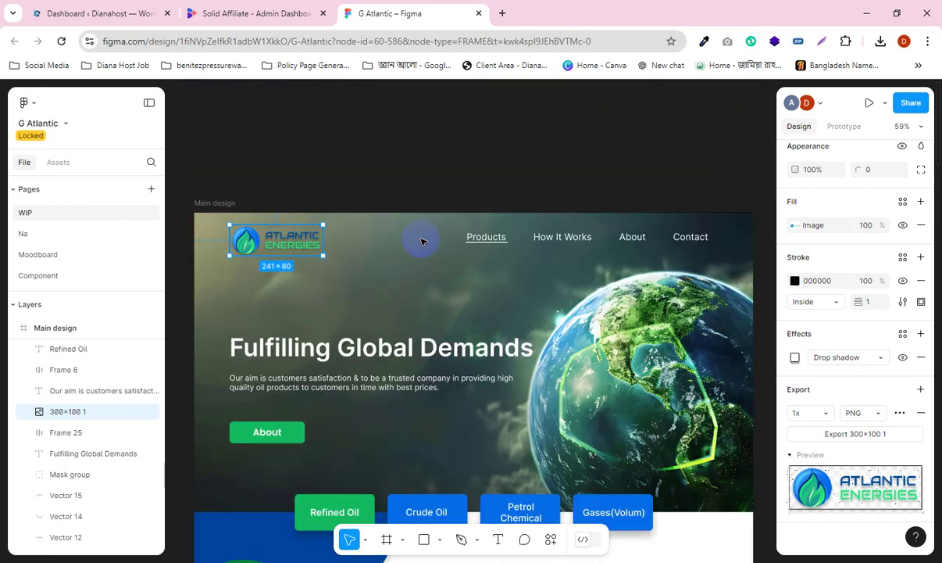
scroll(420, 241, "down", 4)
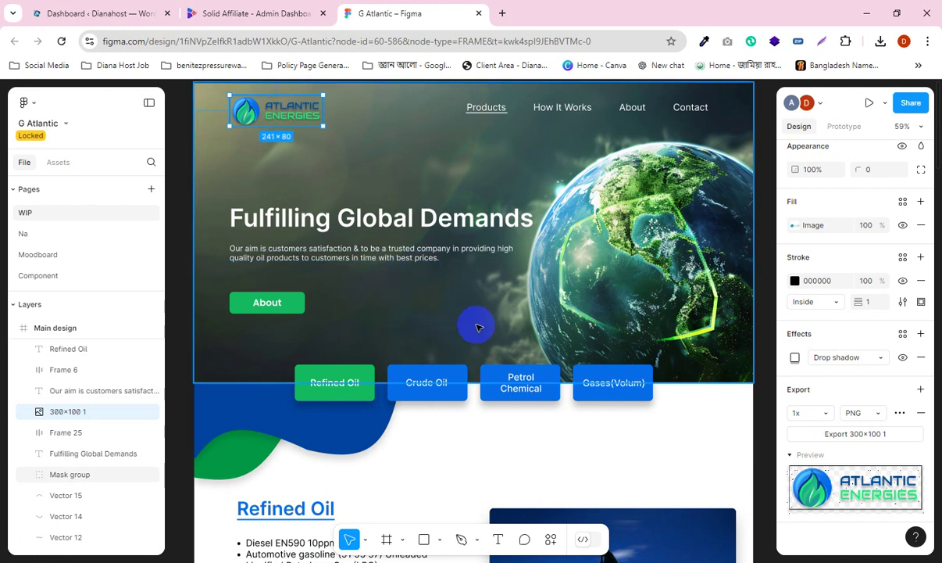
scroll(475, 343, "down", 1)
scroll(475, 344, "down", 3)
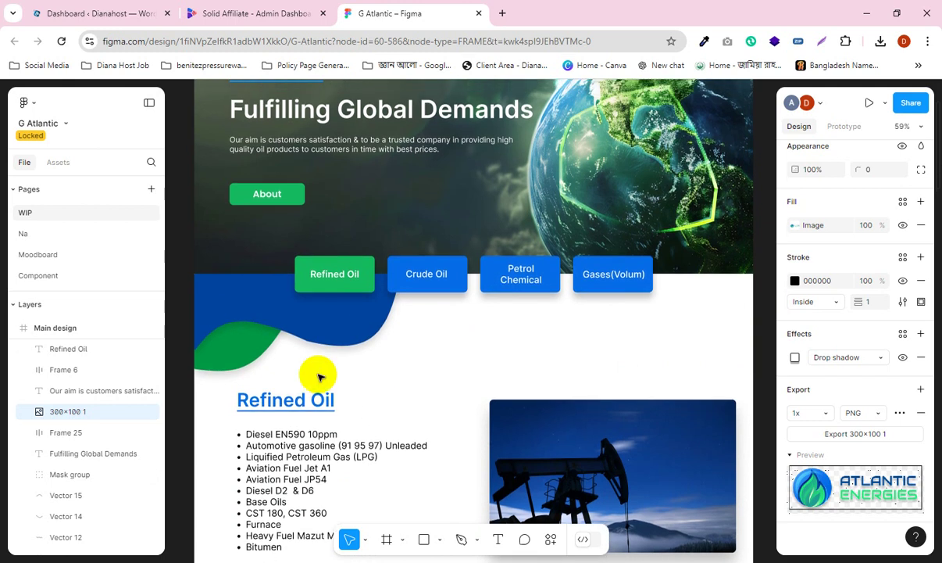
scroll(591, 311, "up", 1)
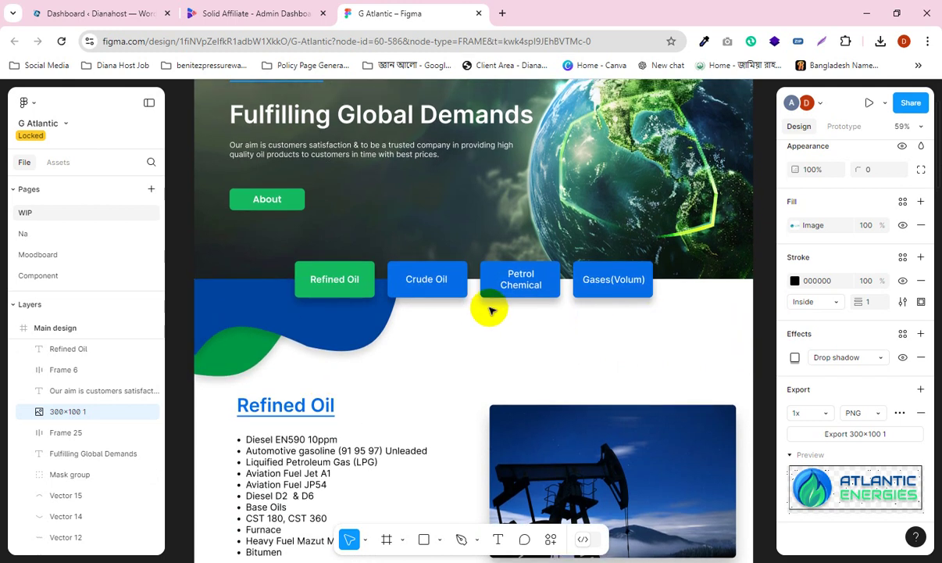
scroll(351, 322, "up", 5)
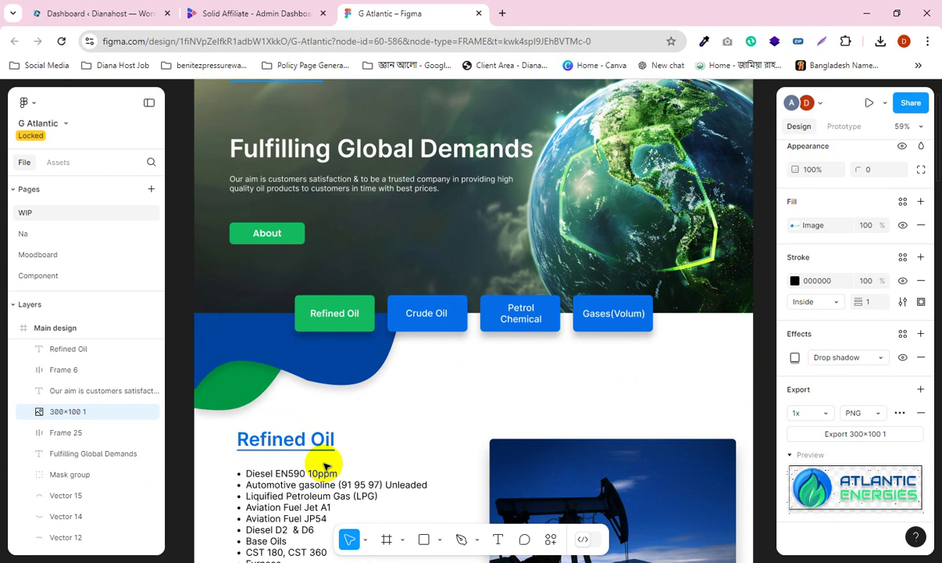
scroll(480, 438, "down", 3)
scroll(467, 407, "up", 10)
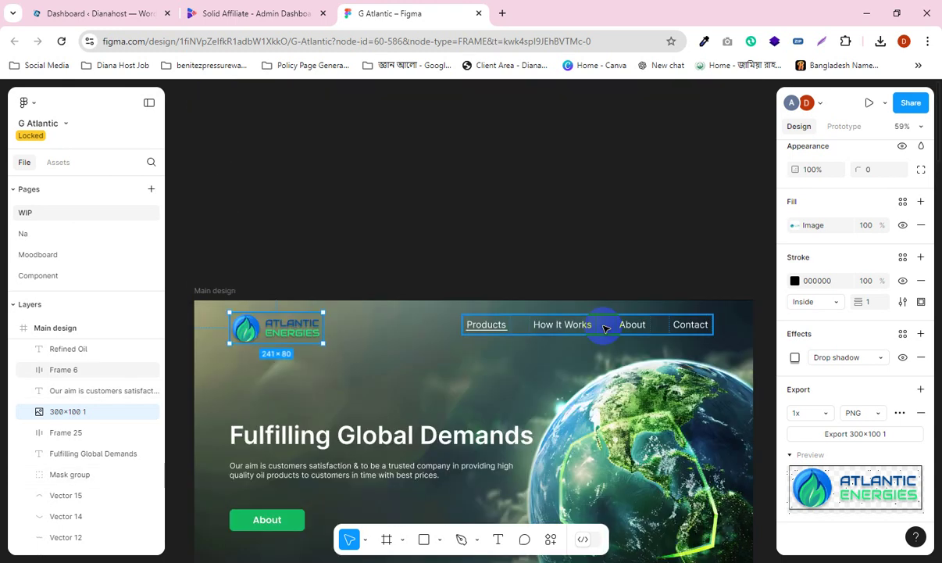
scroll(570, 342, "down", 2)
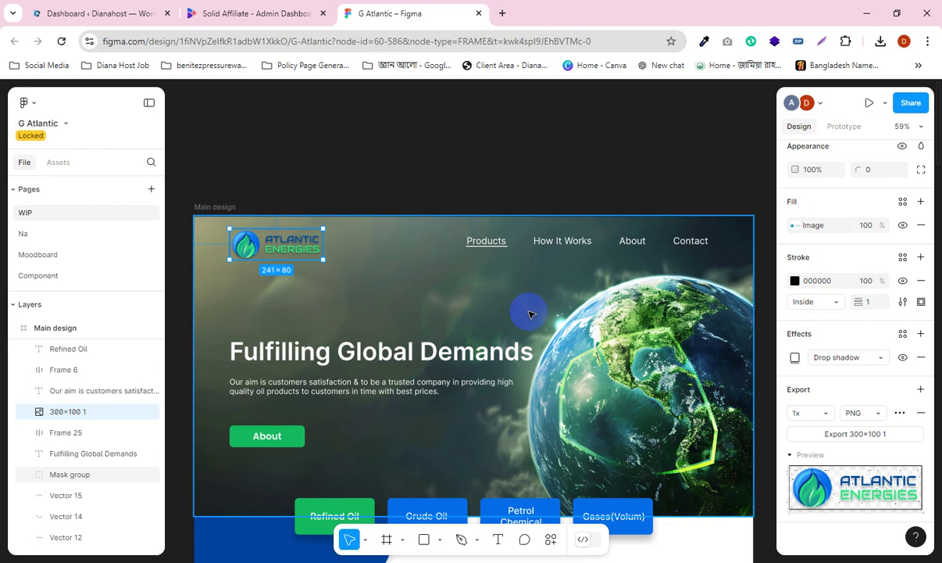
scroll(529, 314, "down", 1)
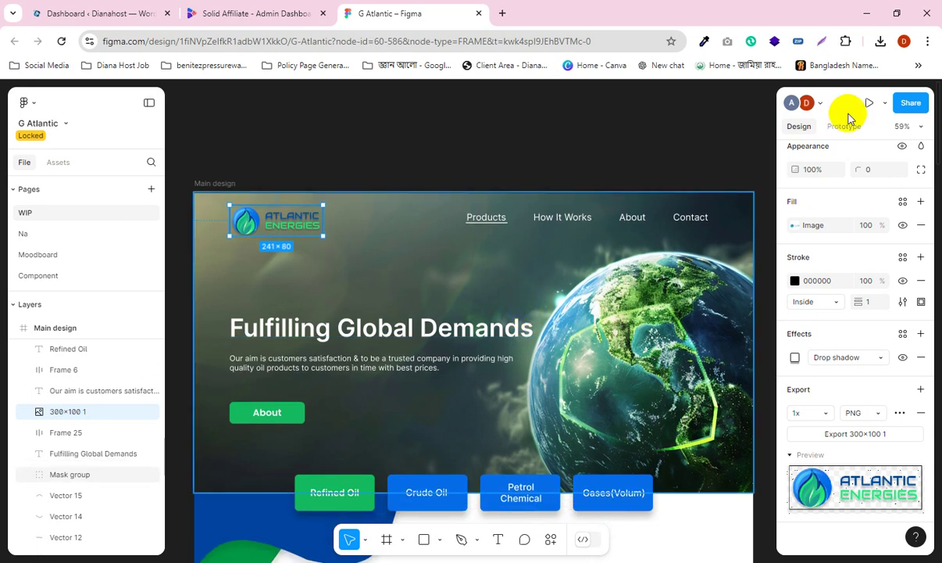
scroll(488, 237, "down", 3)
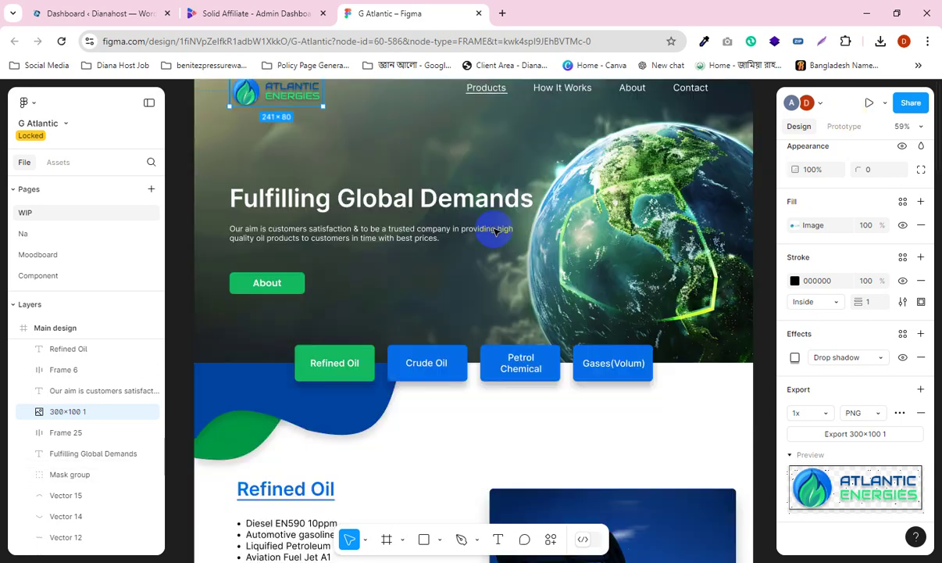
scroll(494, 232, "up", 1)
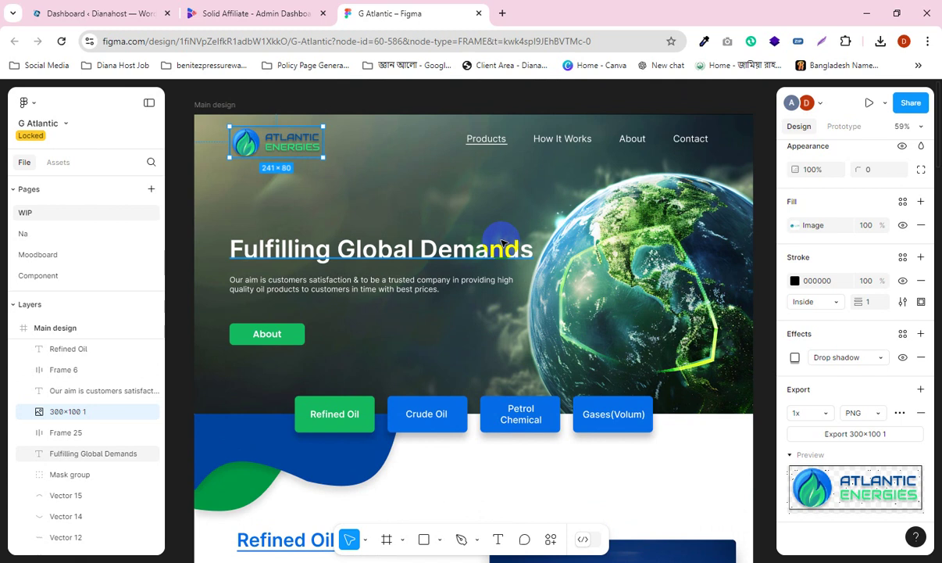
left_click(178, 129)
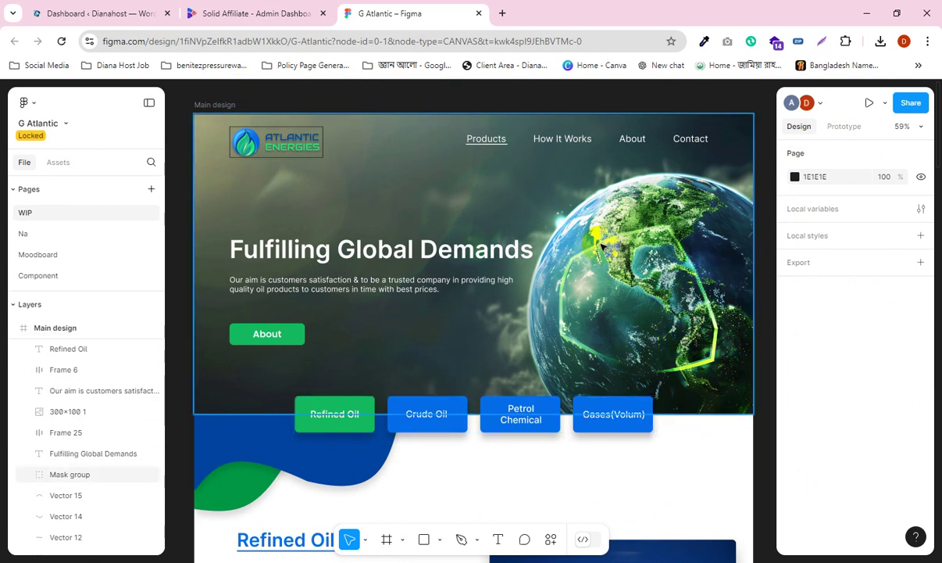
scroll(602, 247, "down", 1)
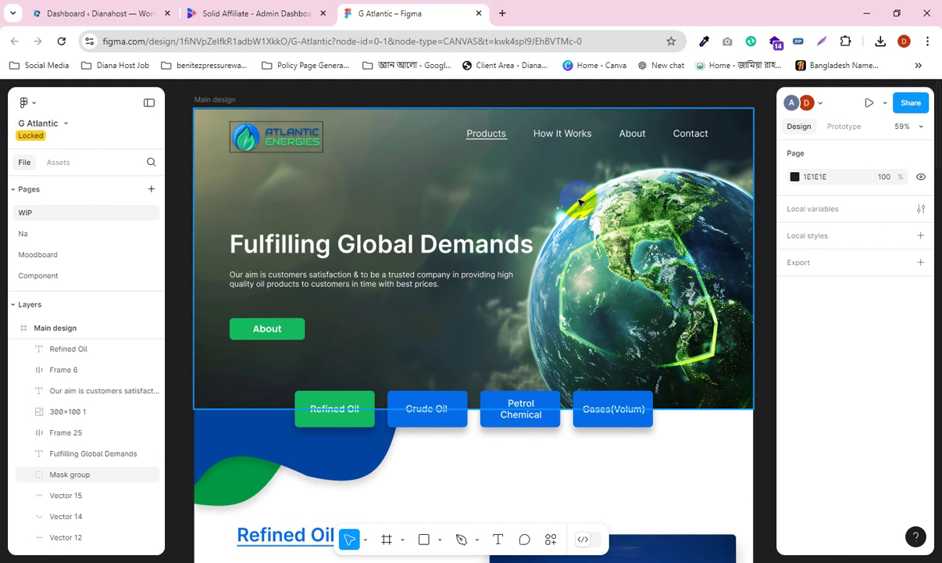
scroll(551, 209, "down", 1)
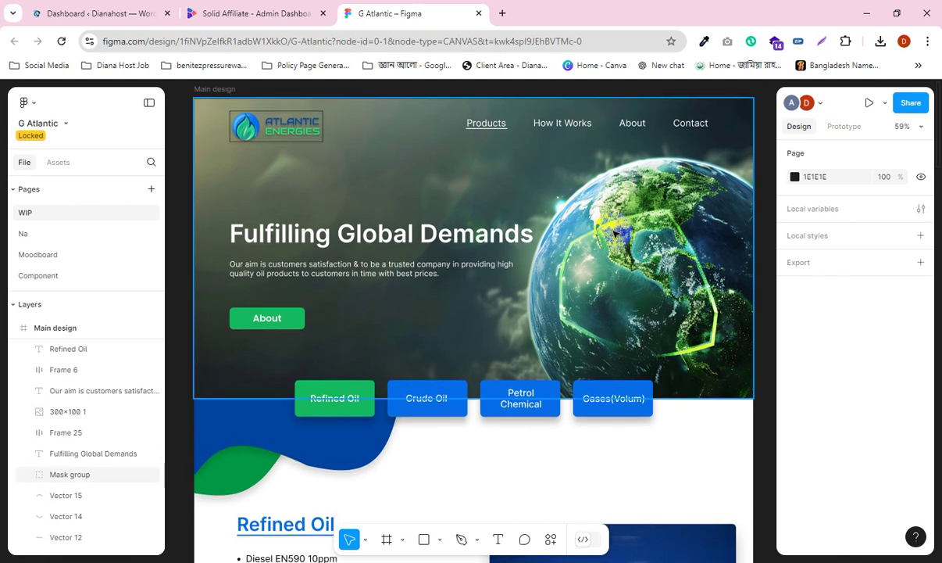
scroll(615, 233, "up", 1)
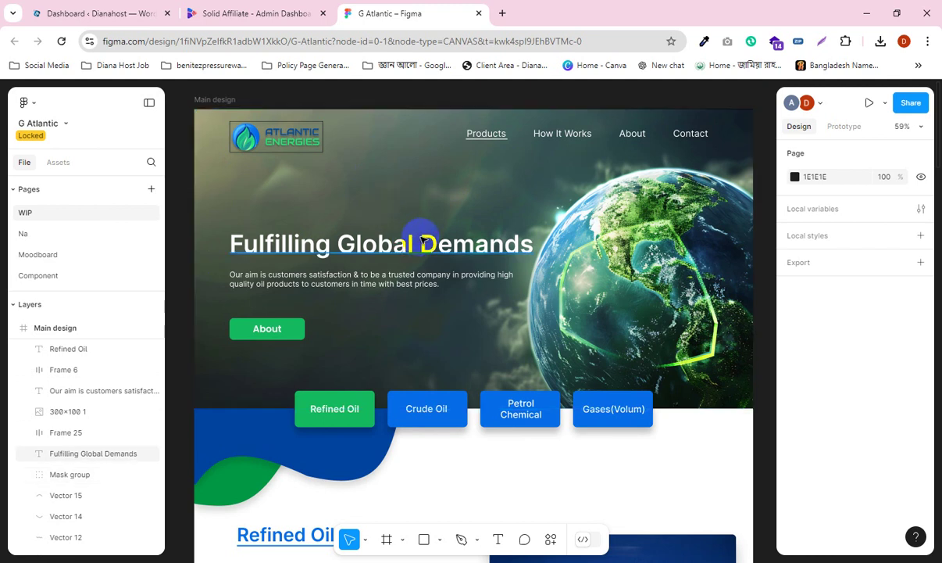
scroll(480, 244, "down", 1)
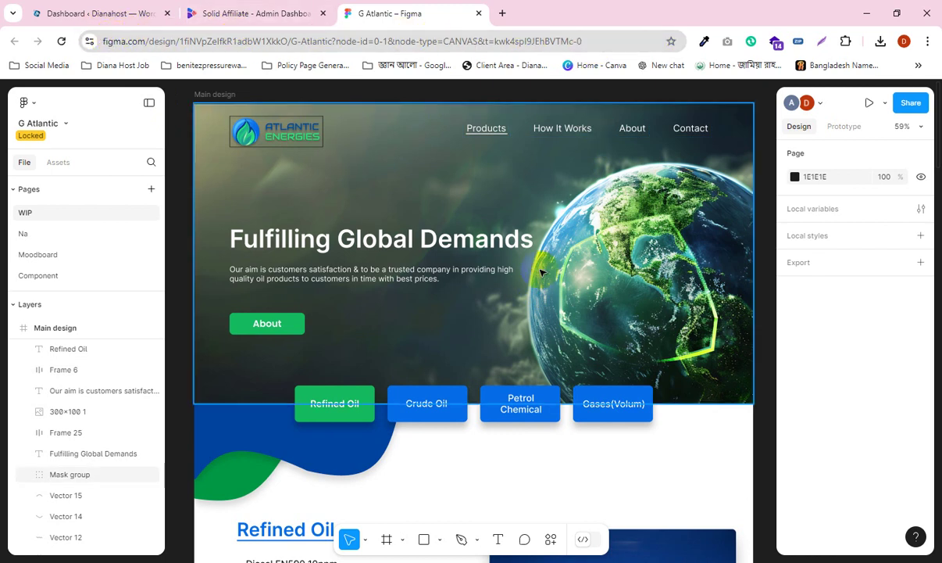
Step: Select the hero background image and scroll back up to the logo, navigation and heading
scroll(540, 255, "down", 1)
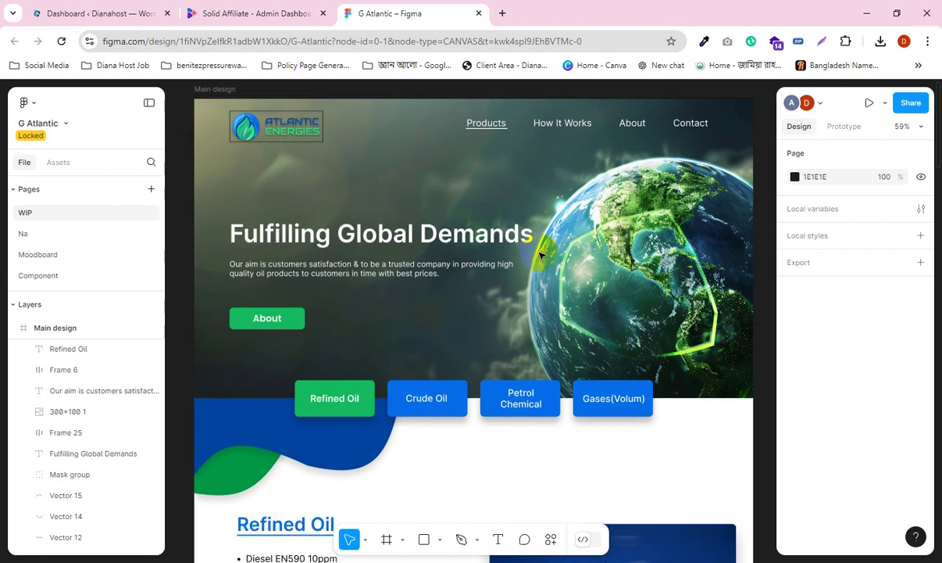
scroll(541, 255, "up", 2)
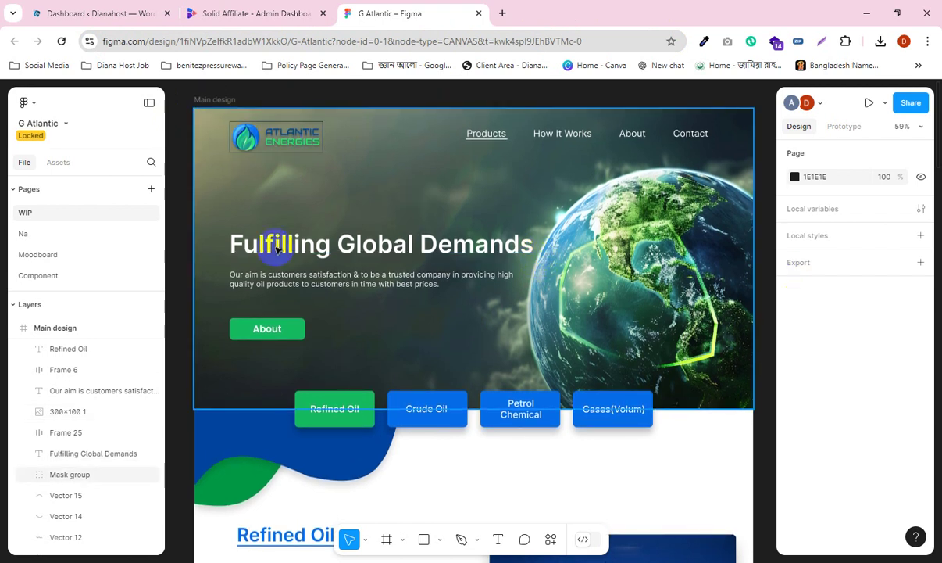
left_click(412, 326)
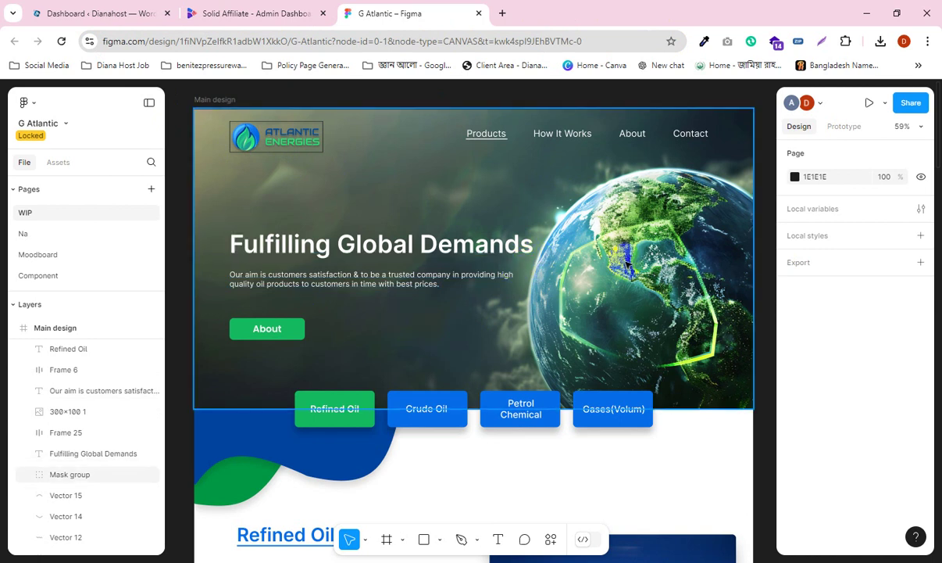
scroll(618, 250, "up", 3)
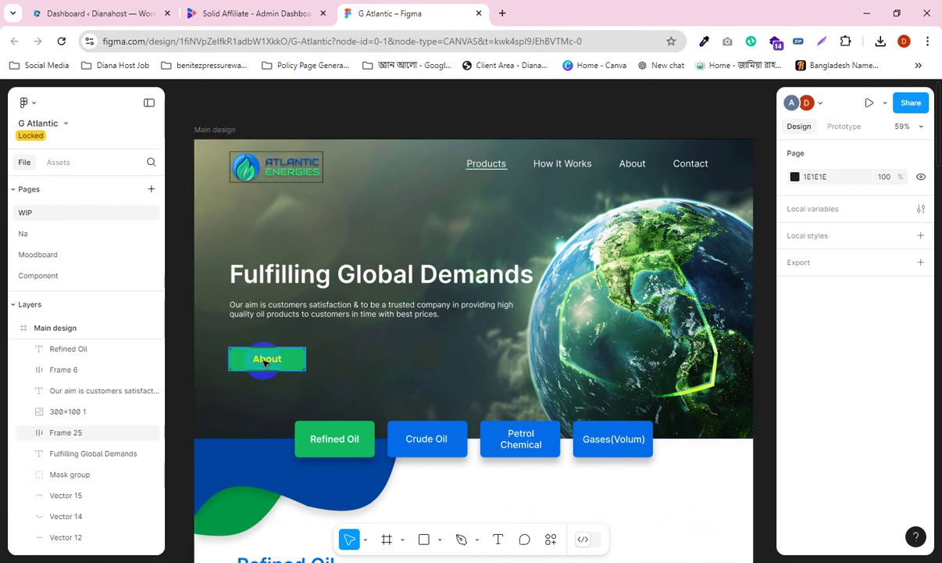
scroll(266, 358, "down", 1)
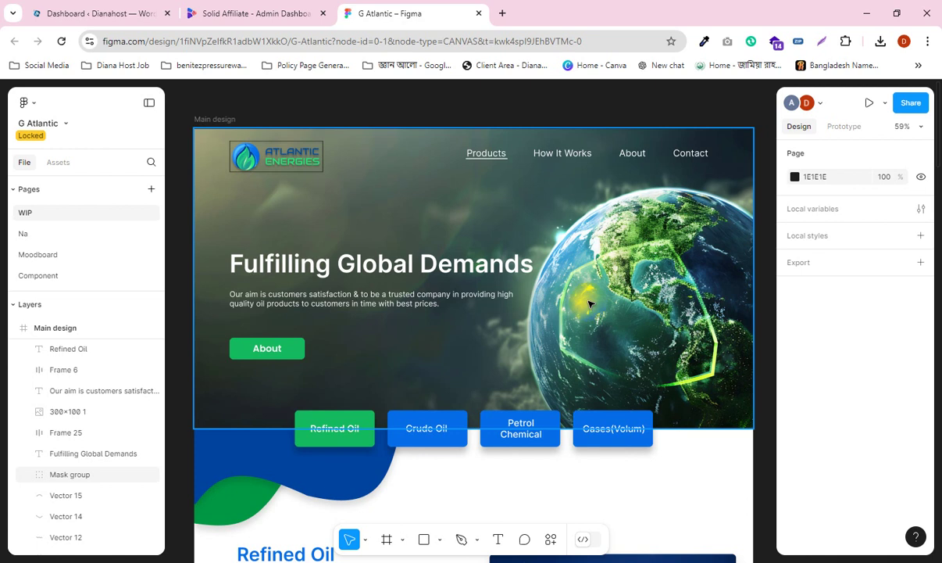
scroll(590, 303, "down", 1)
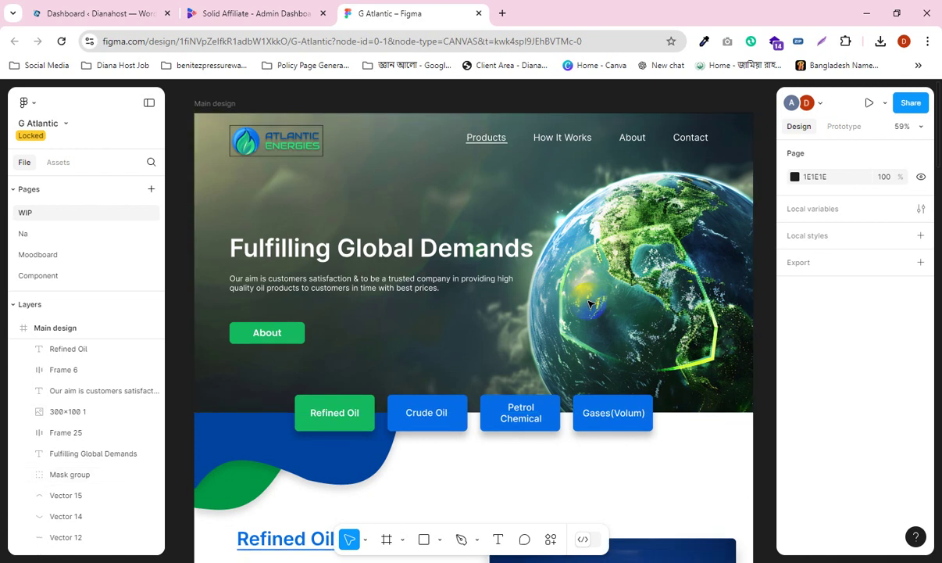
scroll(590, 303, "down", 3)
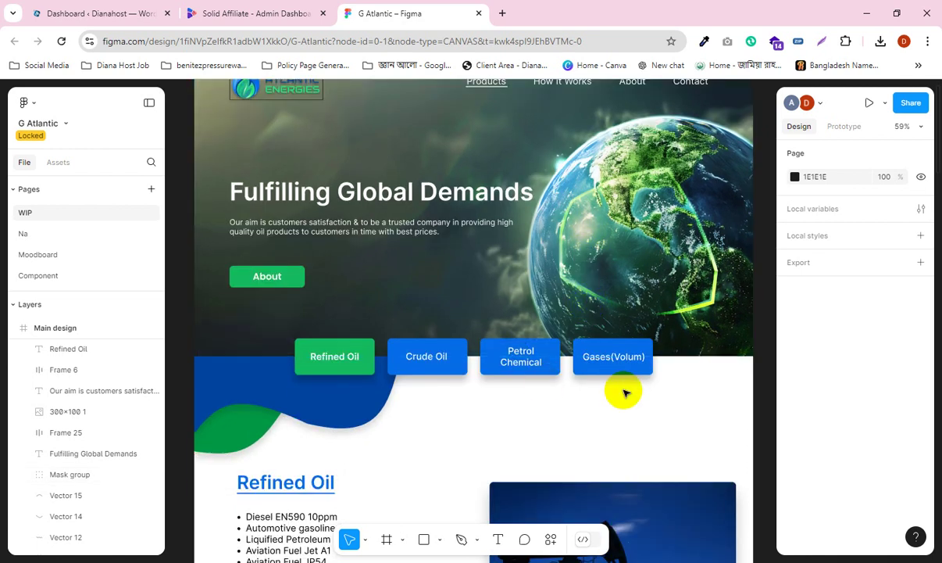
scroll(638, 394, "down", 7)
scroll(638, 388, "up", 3)
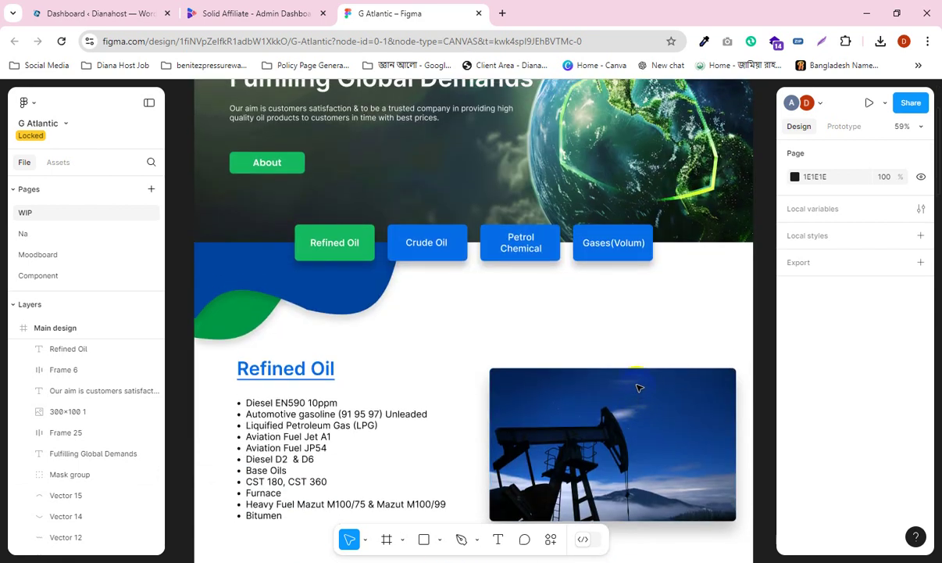
scroll(639, 384, "up", 8)
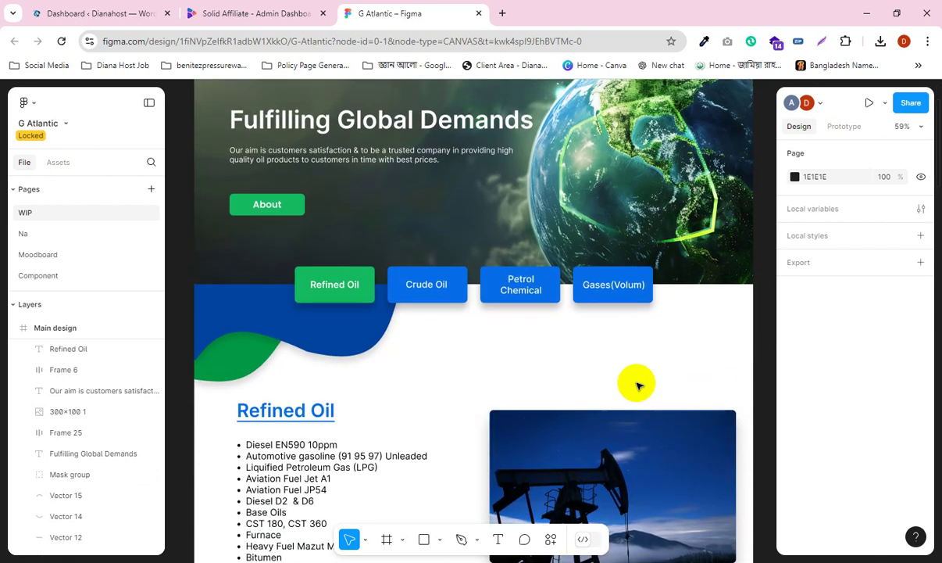
scroll(638, 384, "down", 3)
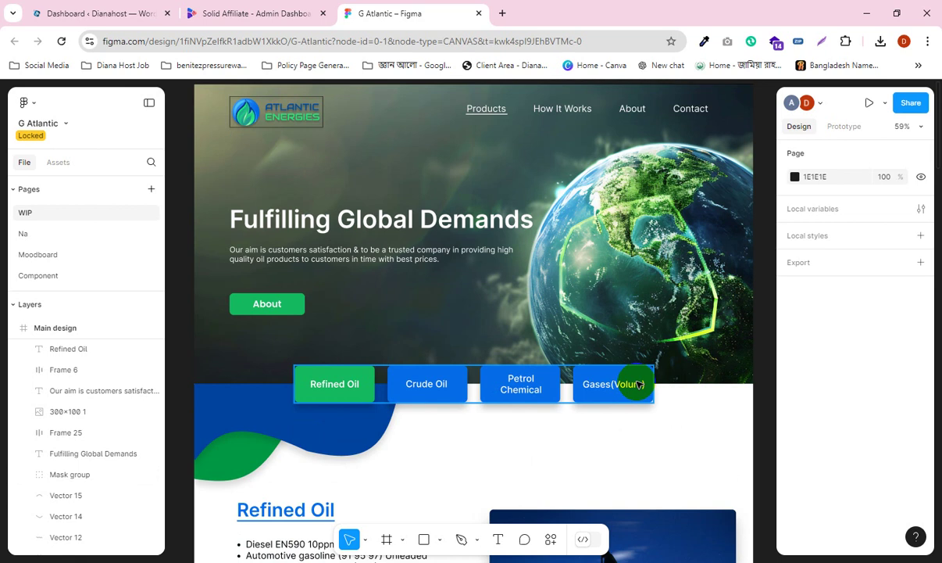
scroll(639, 385, "up", 1)
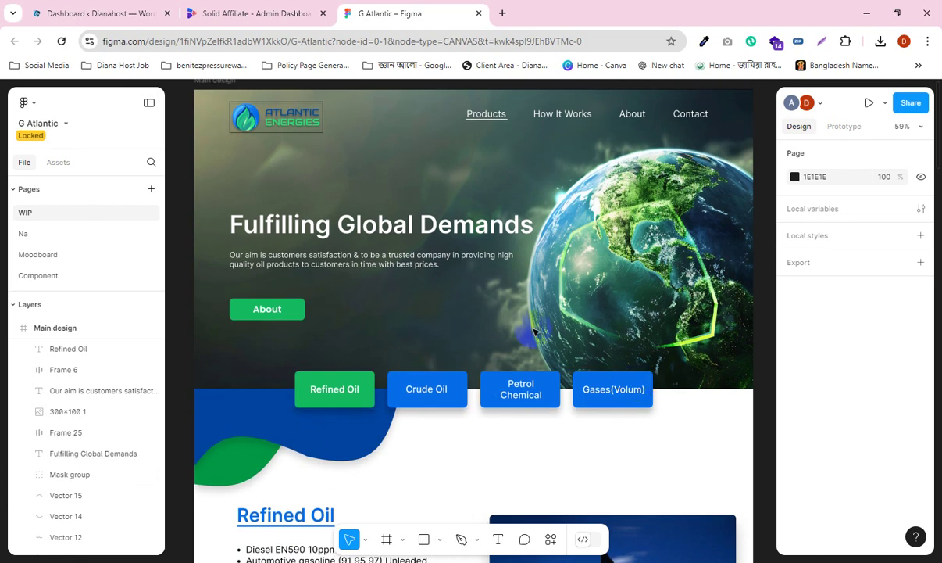
scroll(437, 297, "up", 3)
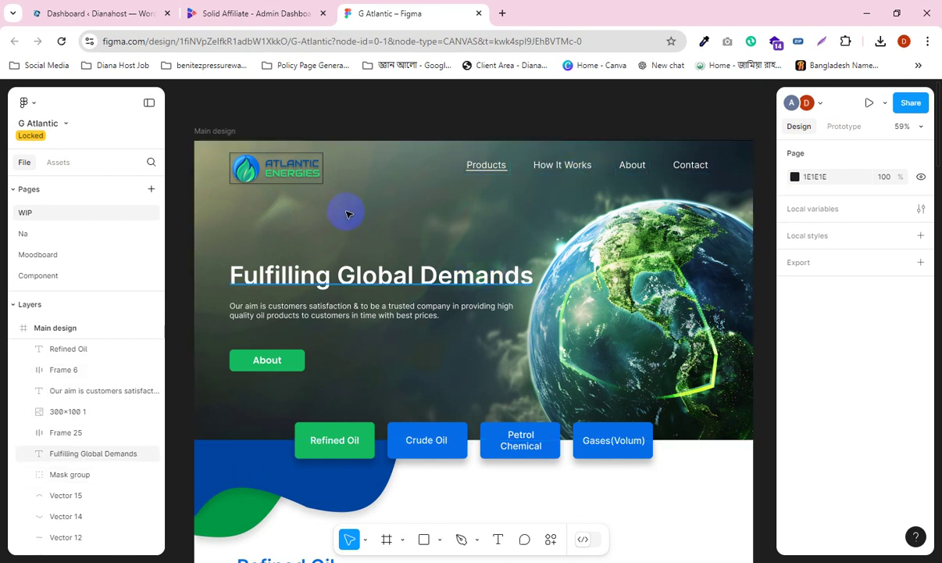
Step: Inspect the 241×80 logo and 1440×772 hero background group, then select the 'Fulfilling Global Demands' heading
left_click(272, 173)
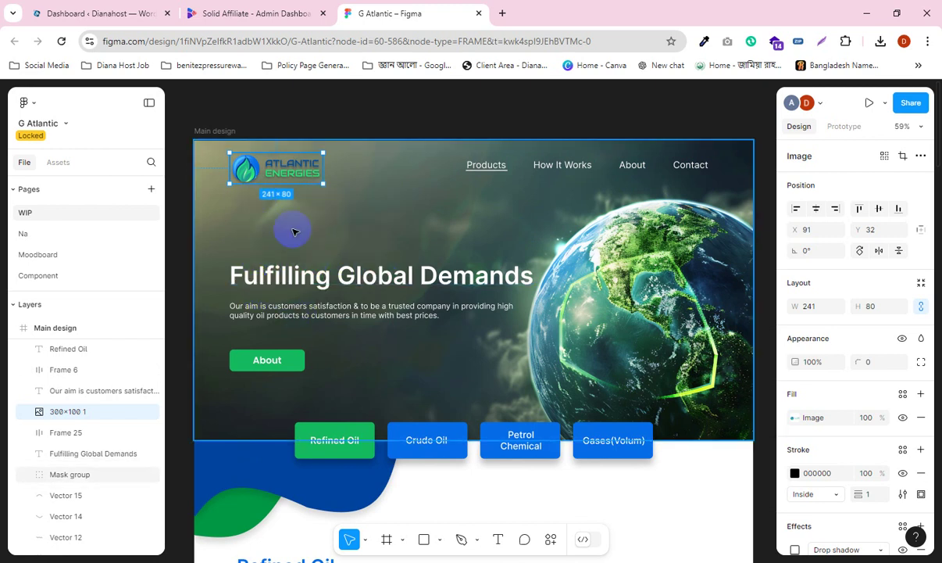
left_click(325, 207)
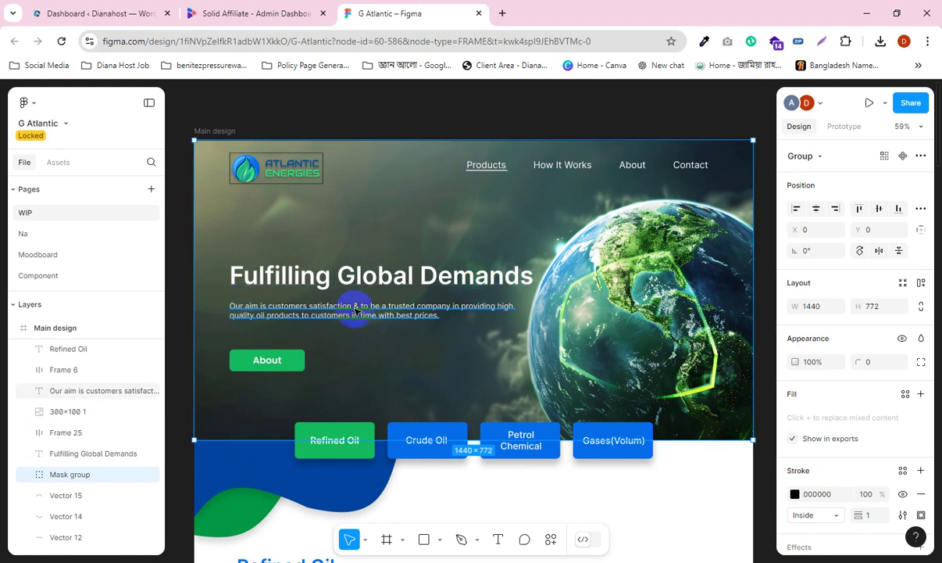
left_click(310, 280)
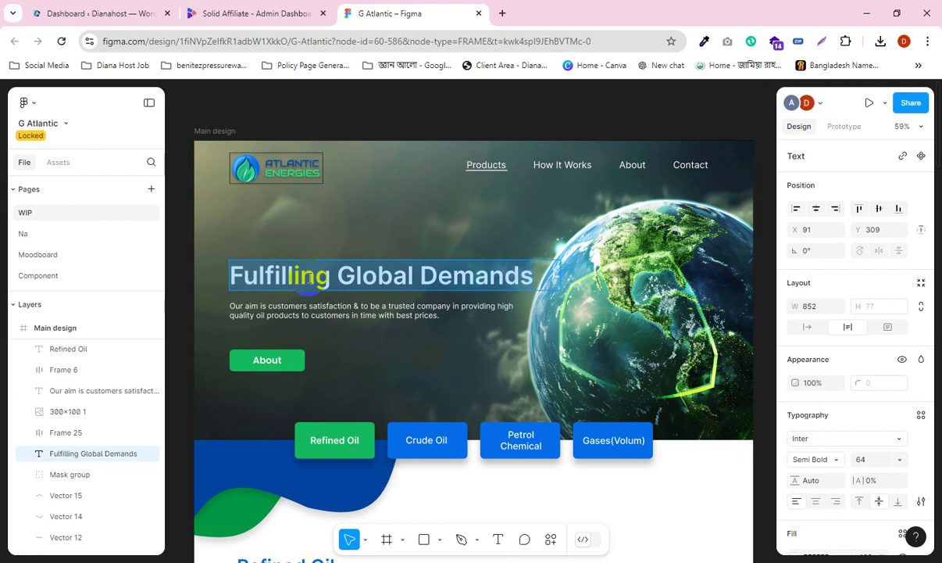
Step: Copy the 'Fulfilling Global Demands' heading, glance at the paragraph, and reselect the heading
right_click(417, 286)
left_click(428, 294)
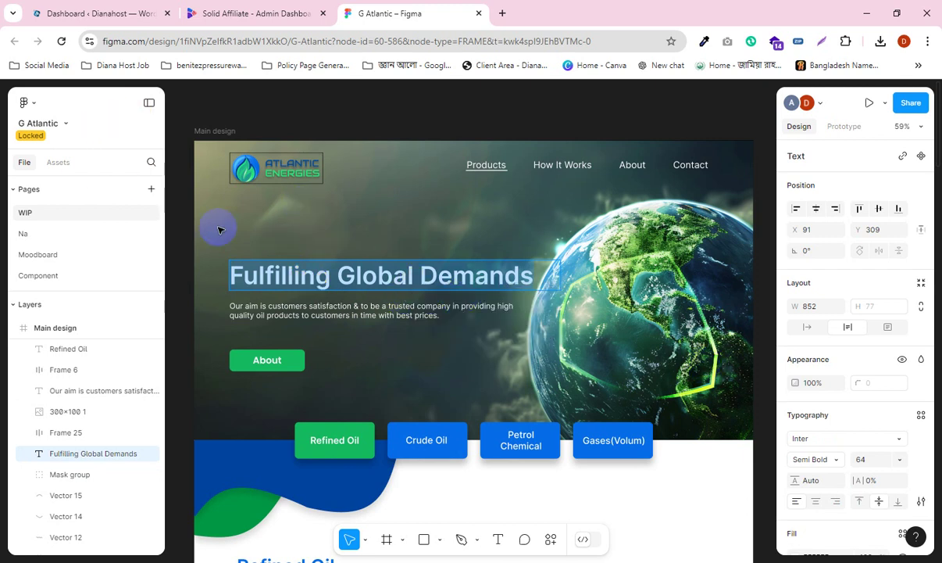
left_click(321, 314)
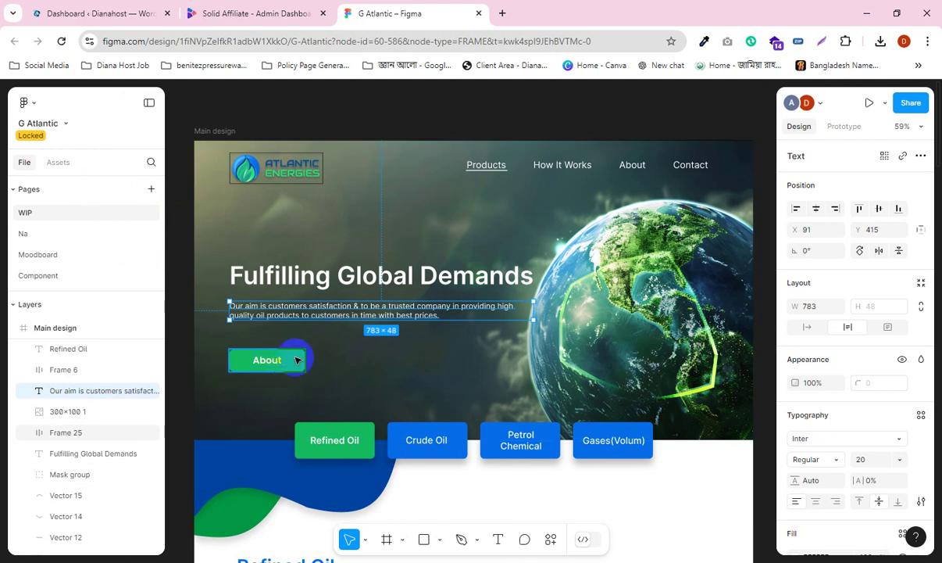
left_click(183, 359)
left_click(311, 280)
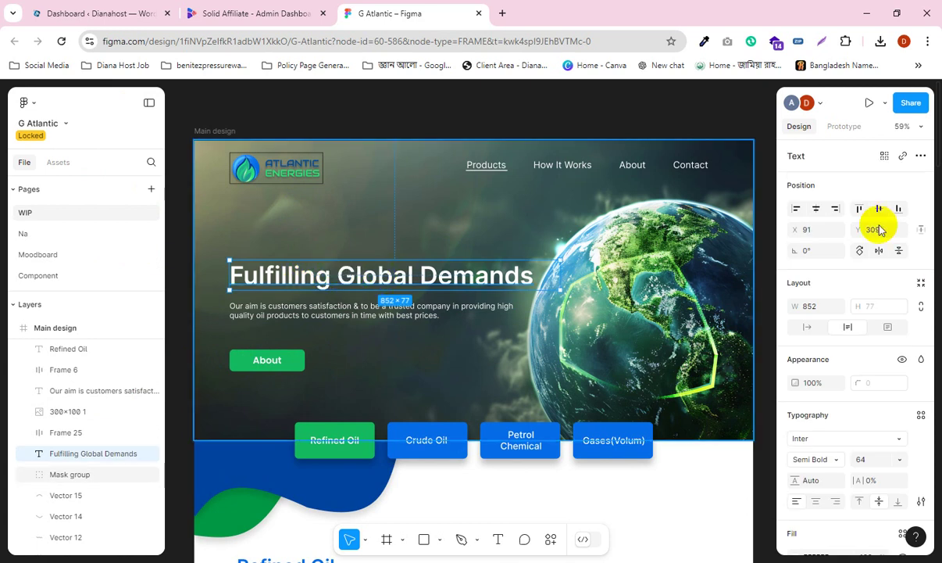
Step: Add a 1px black stroke to the white Inter Semi Bold 64 heading
scroll(859, 402, "down", 2)
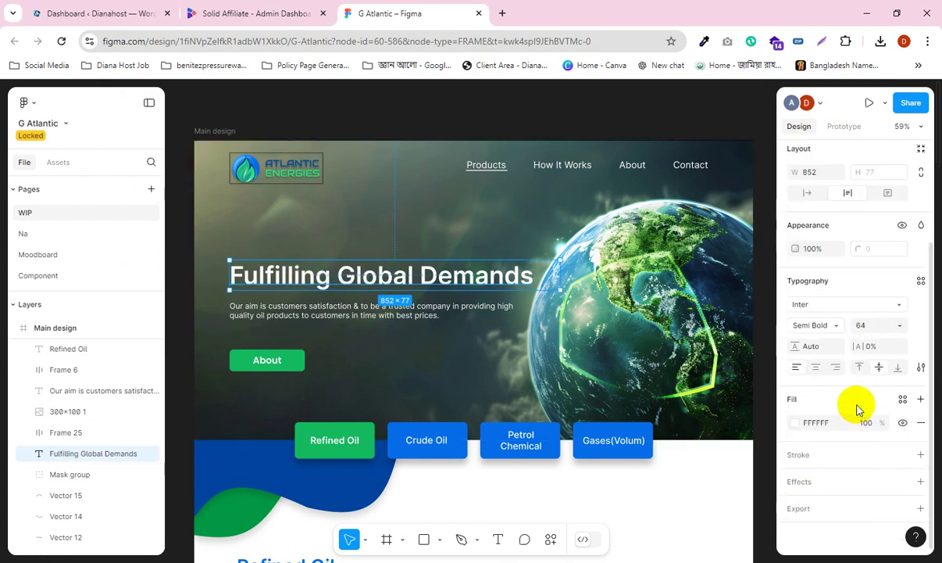
scroll(858, 404, "up", 2)
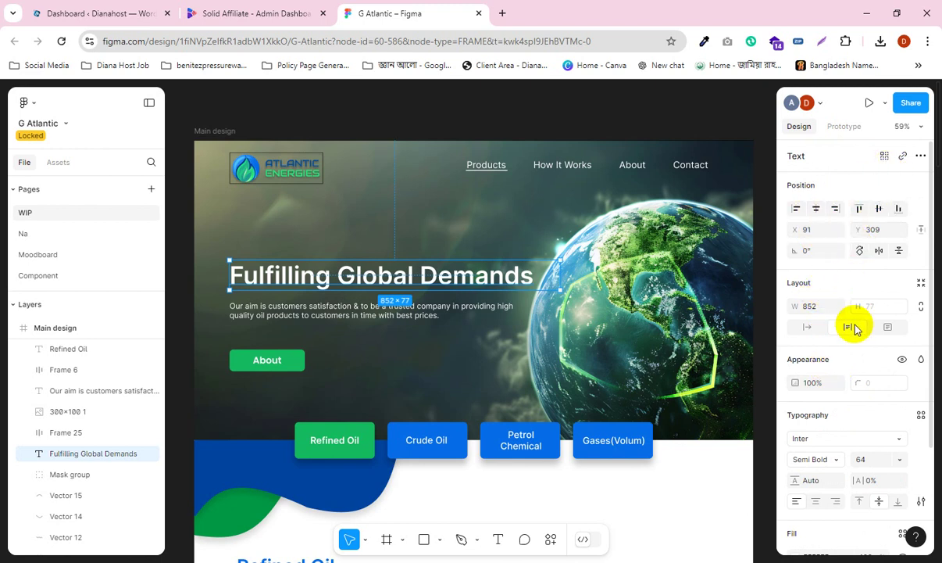
scroll(856, 327, "down", 2)
left_click(821, 456)
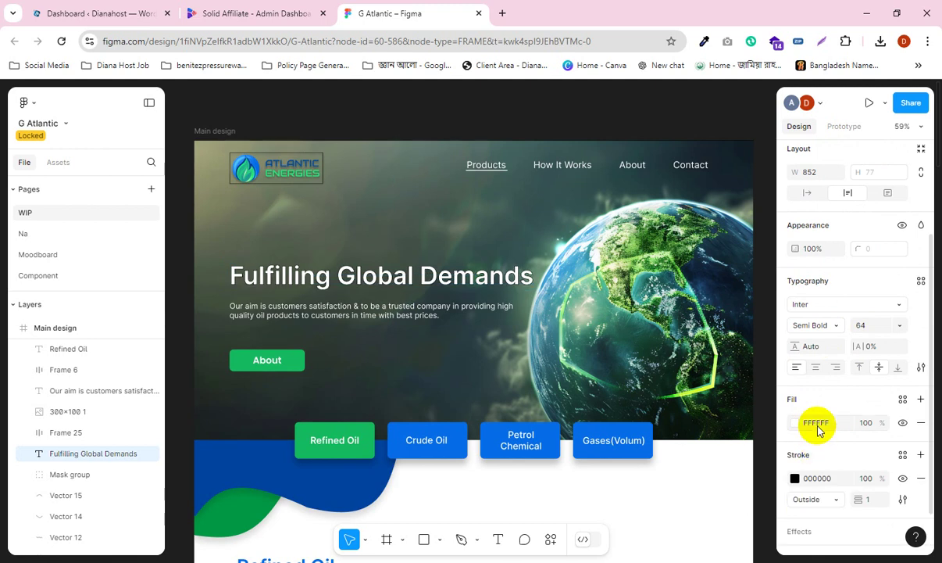
scroll(818, 430, "down", 1)
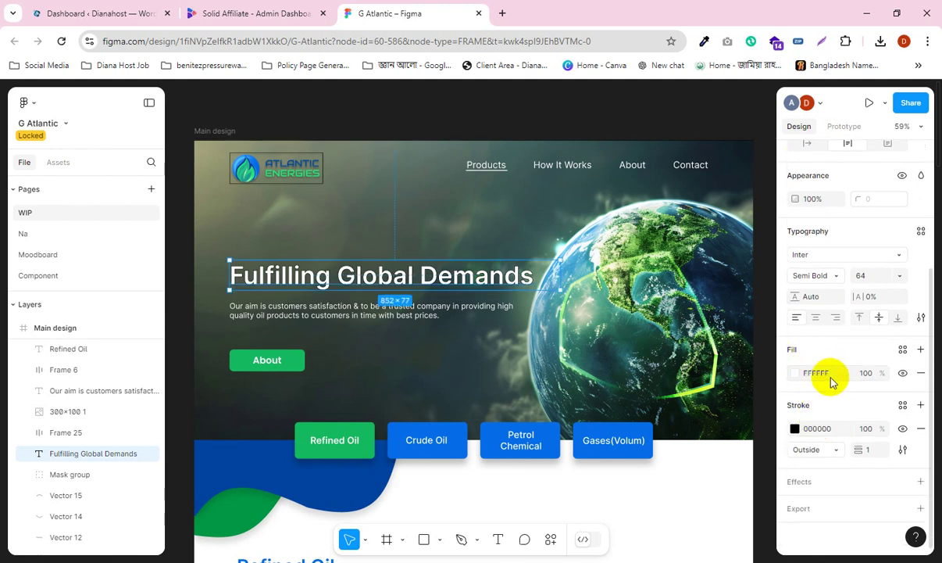
Step: Inspect the paragraph's Inter Regular 20 styling, then select the About button
left_click(319, 344)
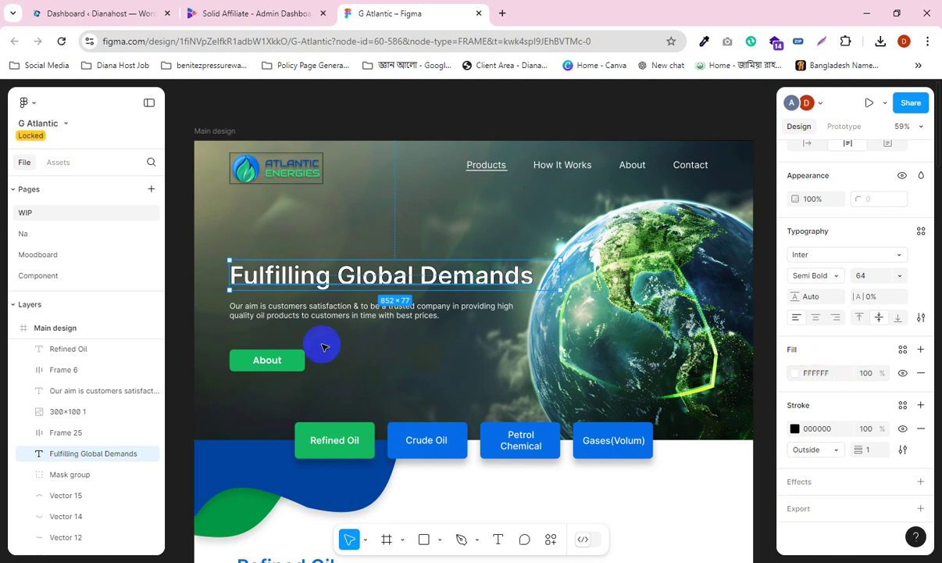
left_click(310, 315)
scroll(793, 412, "up", 2)
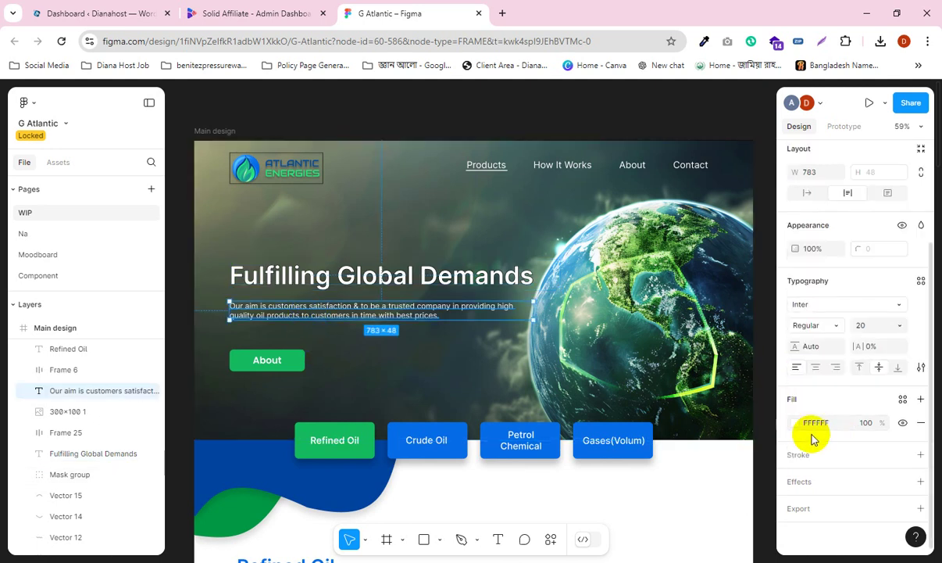
left_click(297, 363)
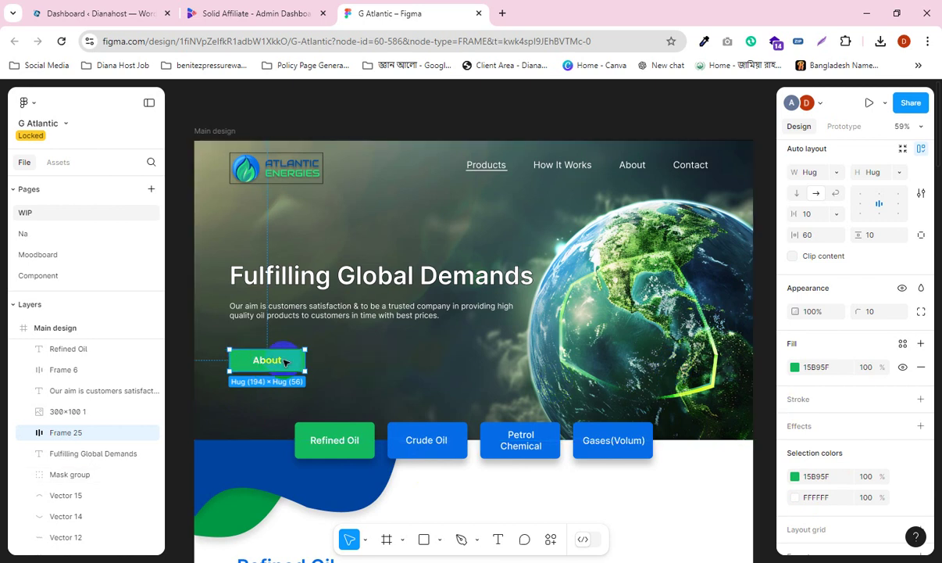
Step: Check the About label's Poppins SemiBold 24 font weights, leaving the weight unchanged, and deselect
double_click(268, 361)
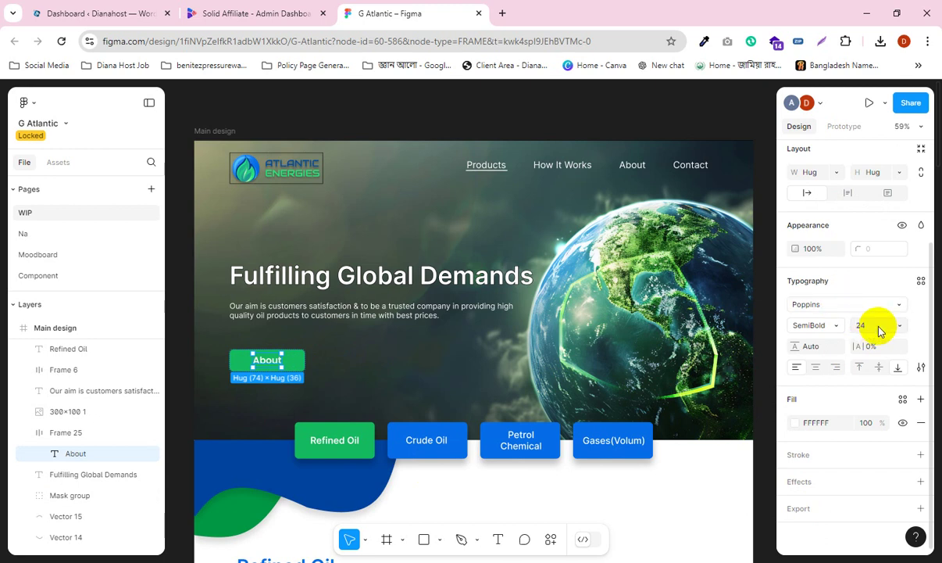
left_click(813, 331)
left_click(929, 316)
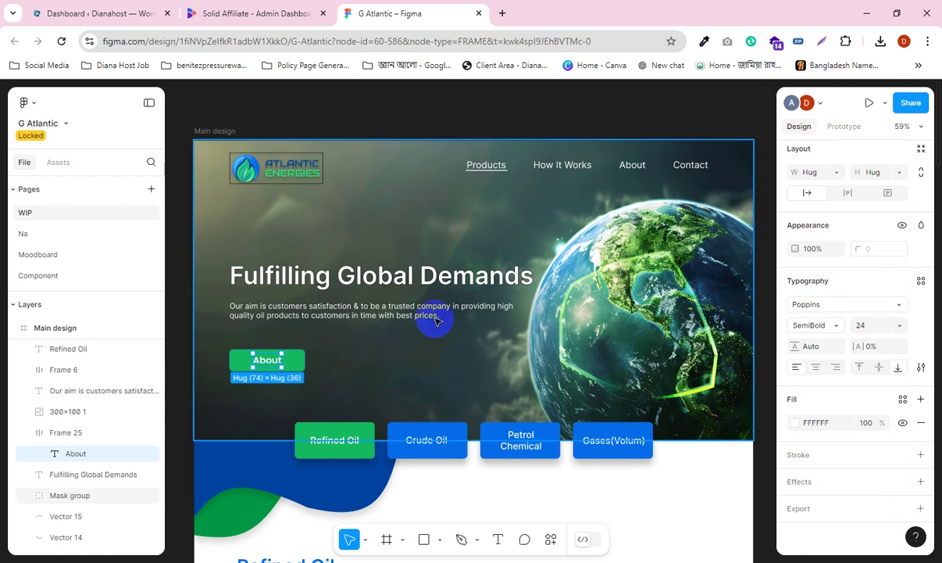
left_click(180, 314)
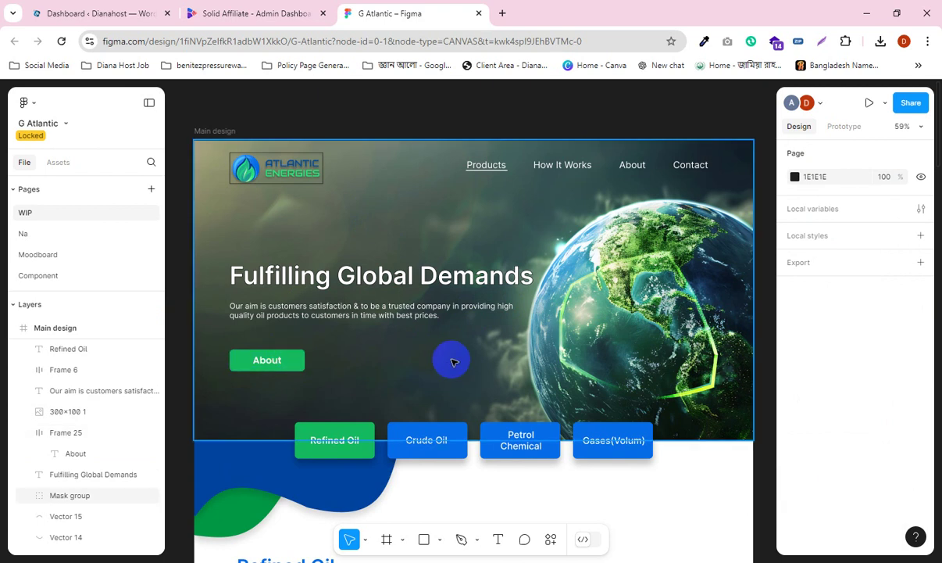
scroll(482, 340, "down", 1)
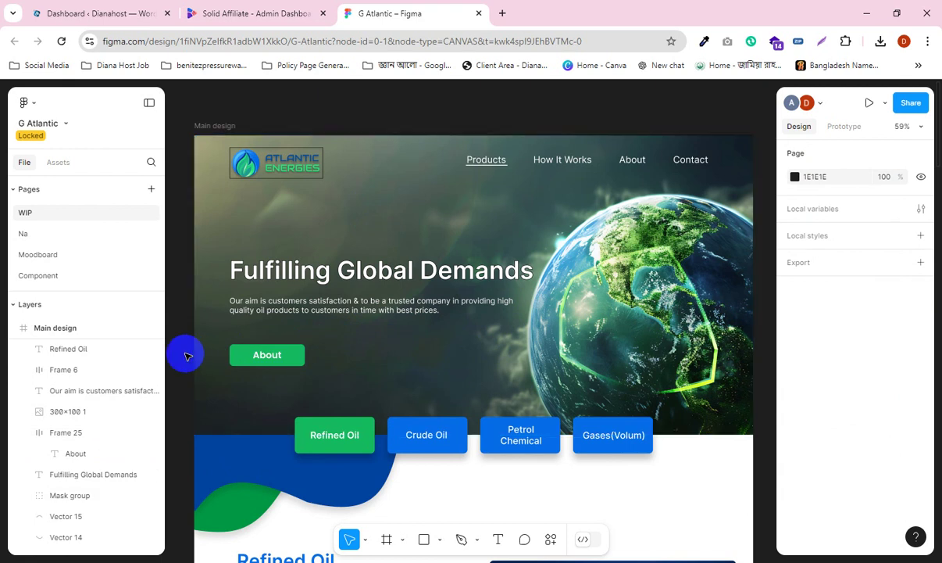
scroll(643, 259, "down", 2)
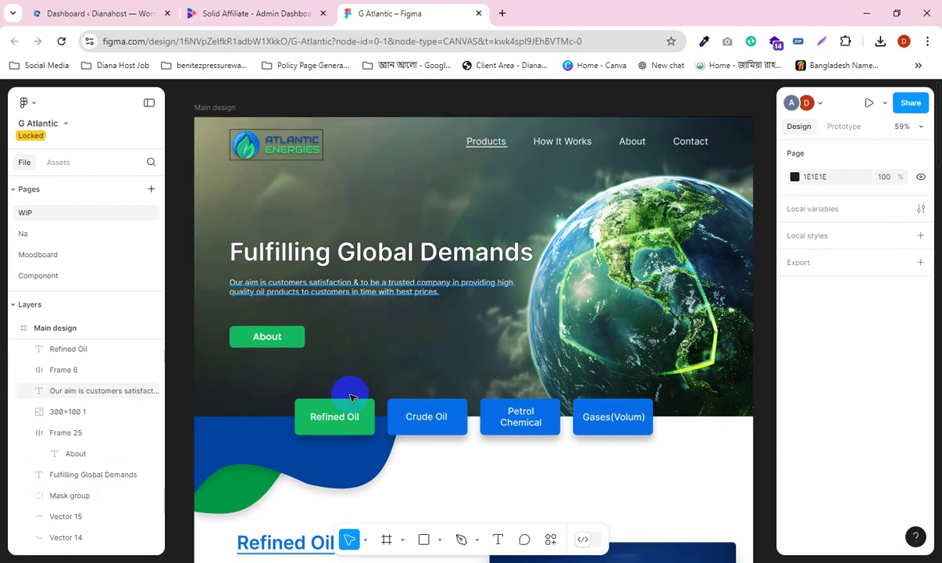
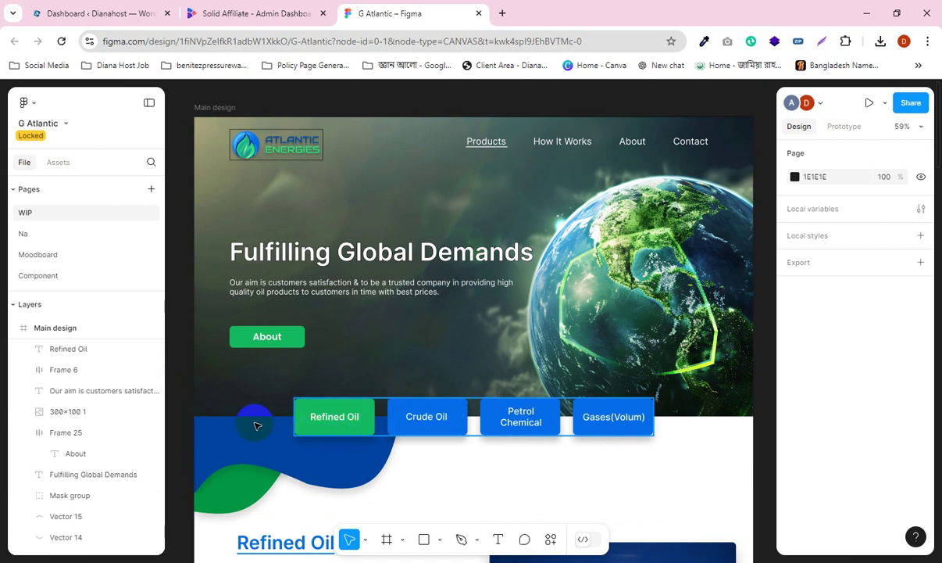
Step: Inspect the row of four product buttons, drilling into the Crude Oil button's blue background
left_click(439, 440)
left_click(456, 420)
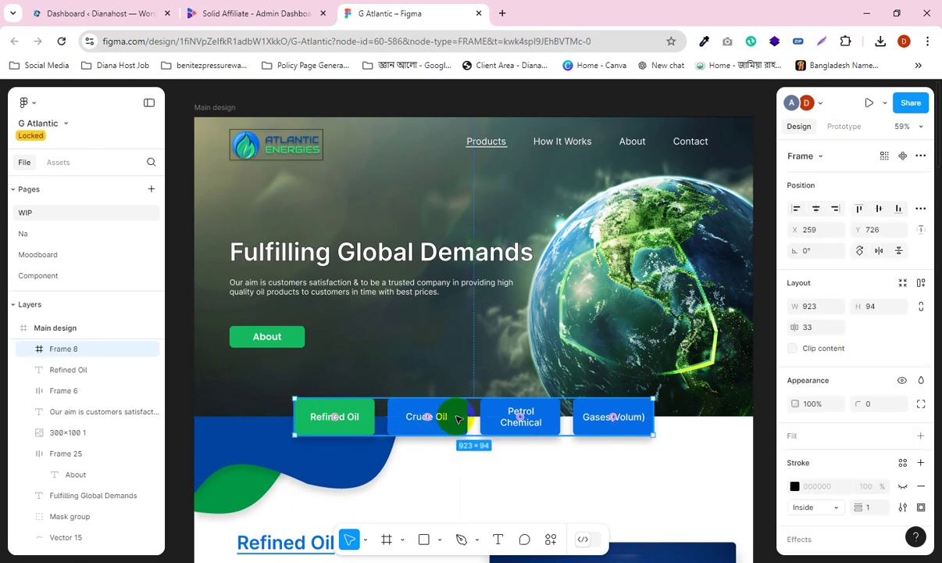
double_click(462, 414)
double_click(456, 413)
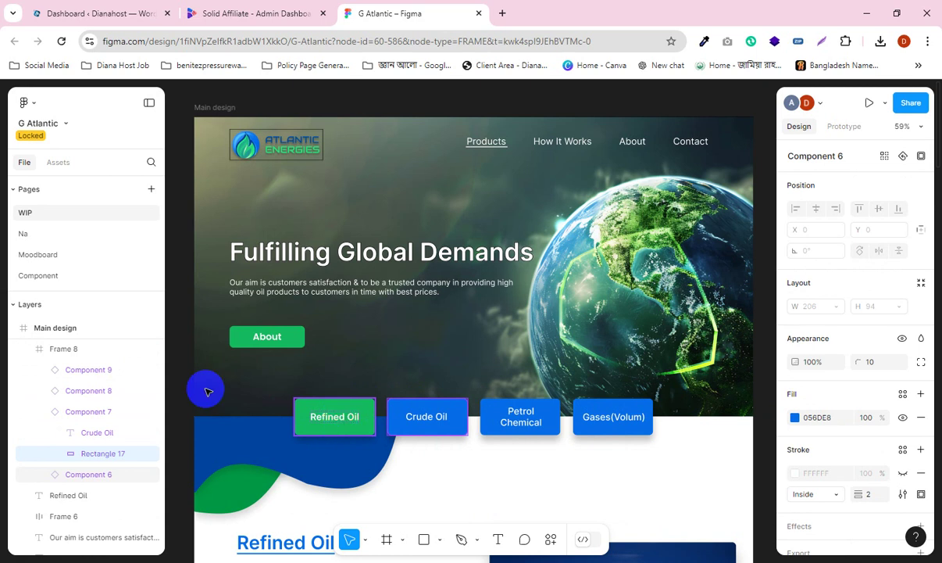
left_click(182, 381)
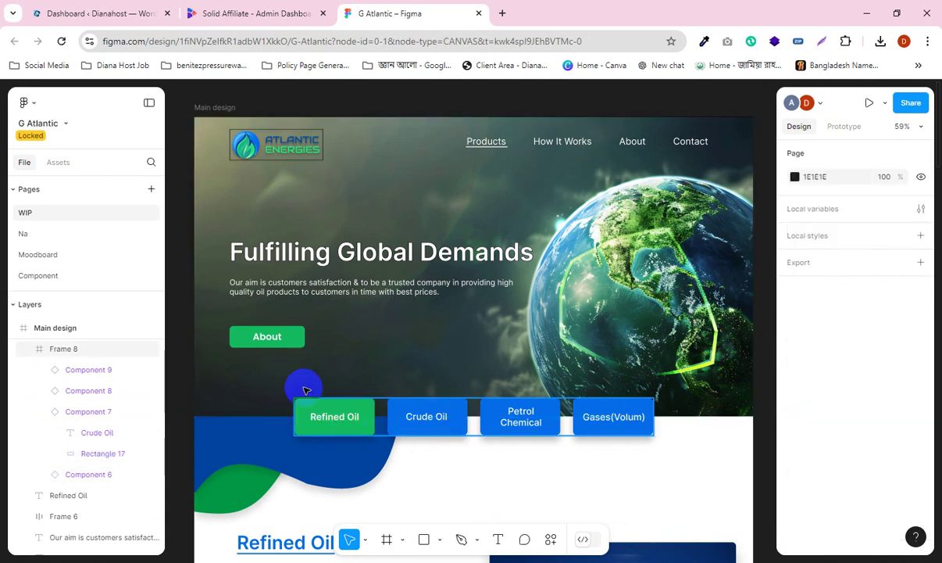
Step: Inspect the blue wave shape below the banner and the product button row
scroll(404, 404, "down", 1)
scroll(404, 404, "down", 3)
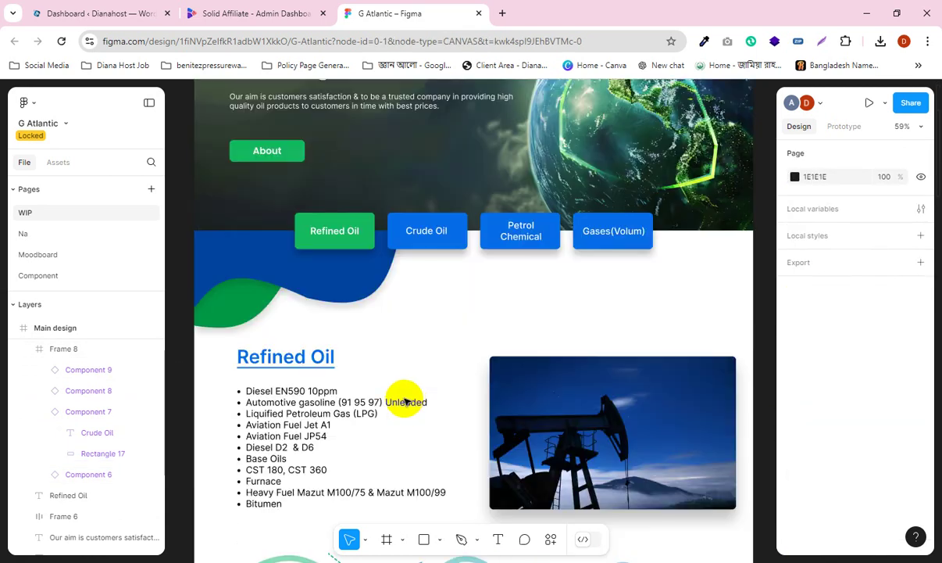
scroll(437, 376, "up", 1)
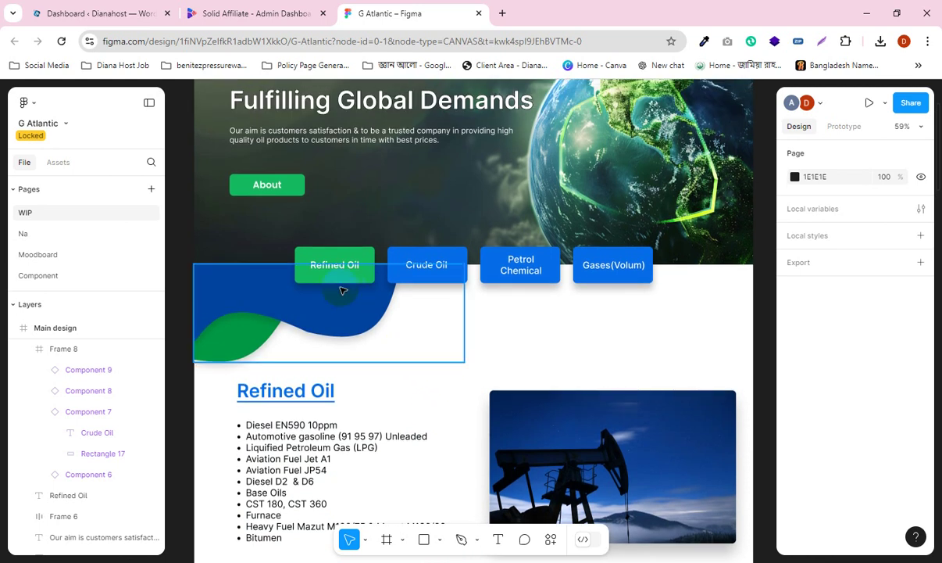
left_click(353, 327)
left_click(495, 299)
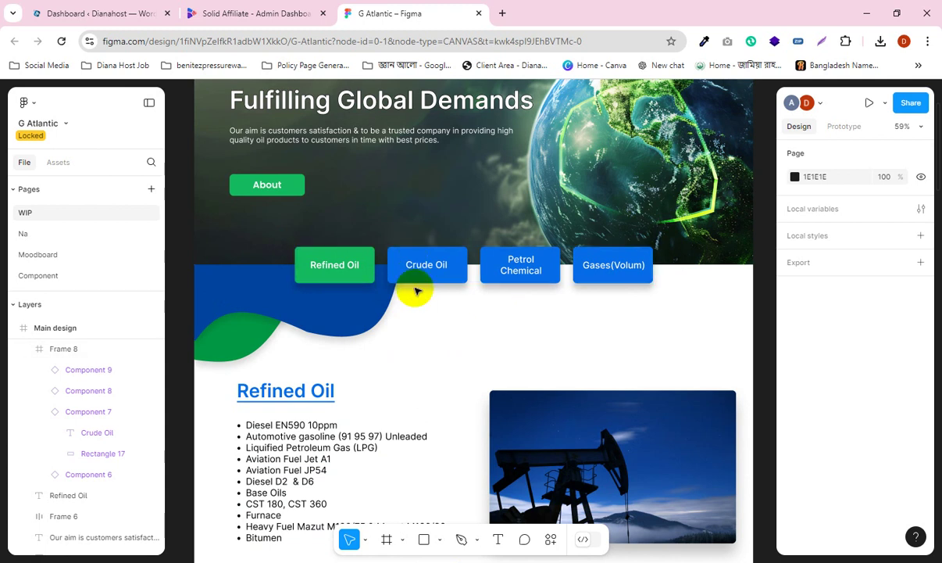
left_click(338, 280)
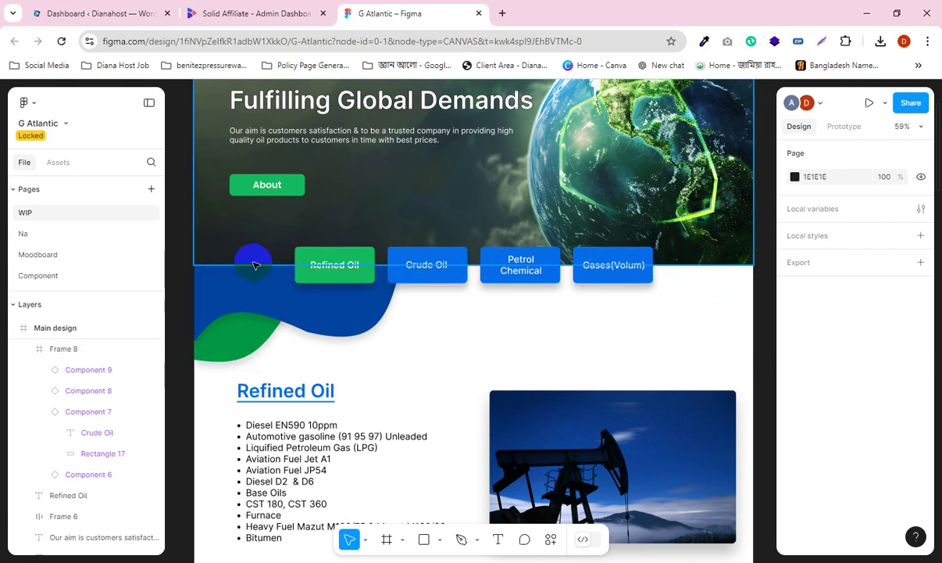
left_click(303, 263)
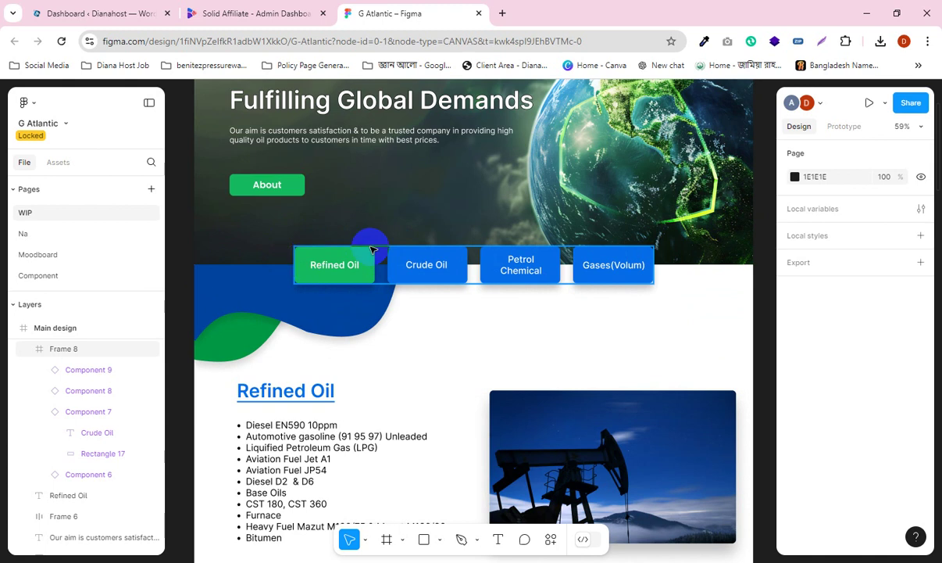
scroll(375, 280, "up", 1)
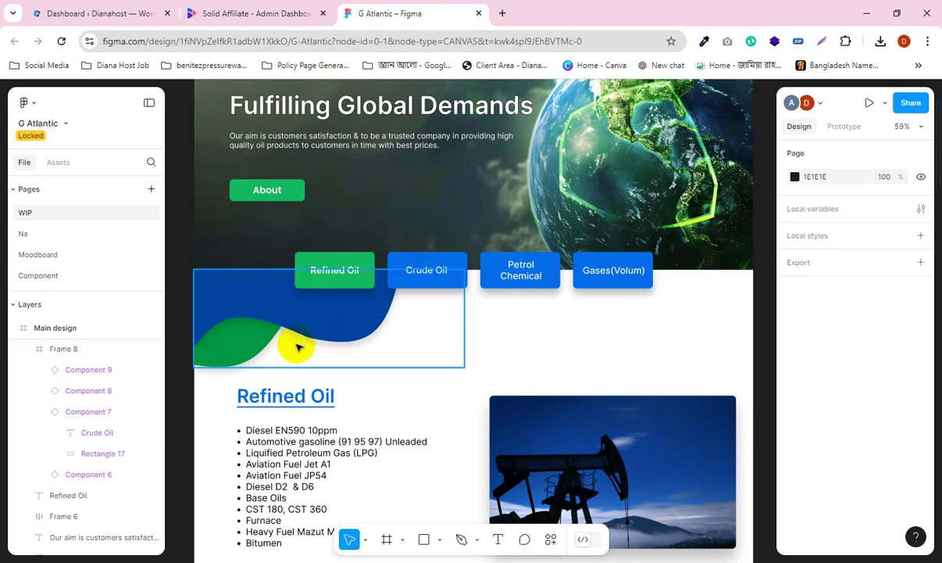
Step: Inspect the blue and green wave group, the oil pump photo and the Refined Oil bullet list
left_click(221, 294)
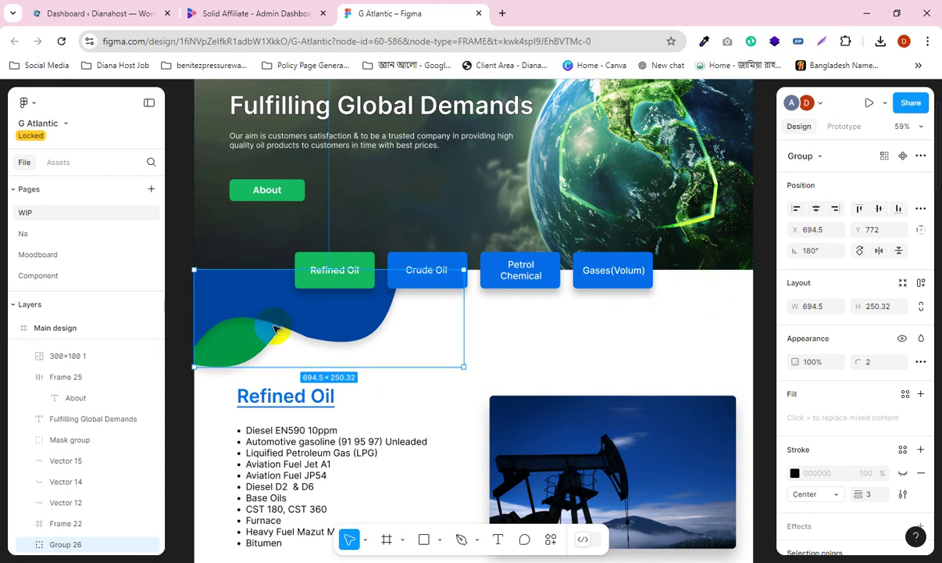
scroll(575, 336, "down", 2)
scroll(367, 337, "up", 2)
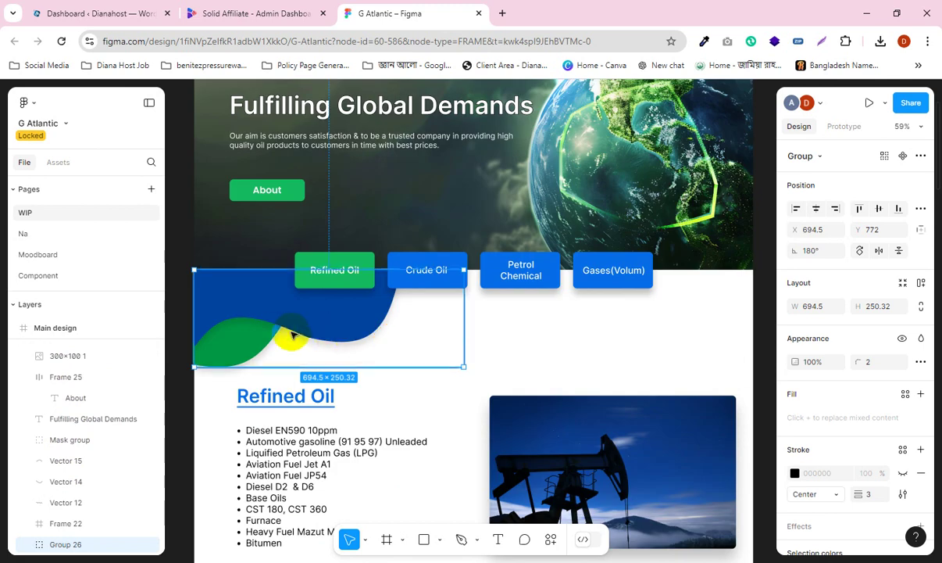
left_click(343, 342)
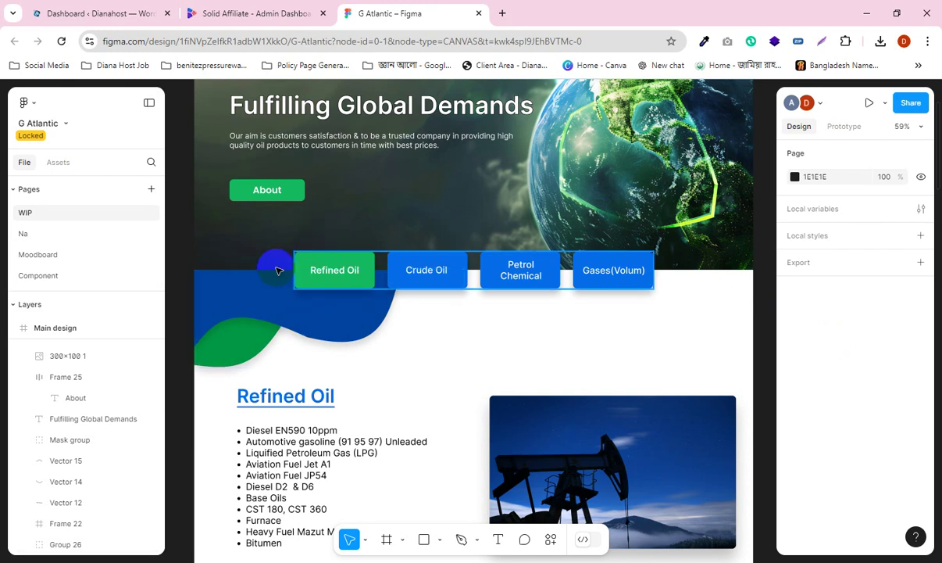
scroll(287, 327, "up", 1)
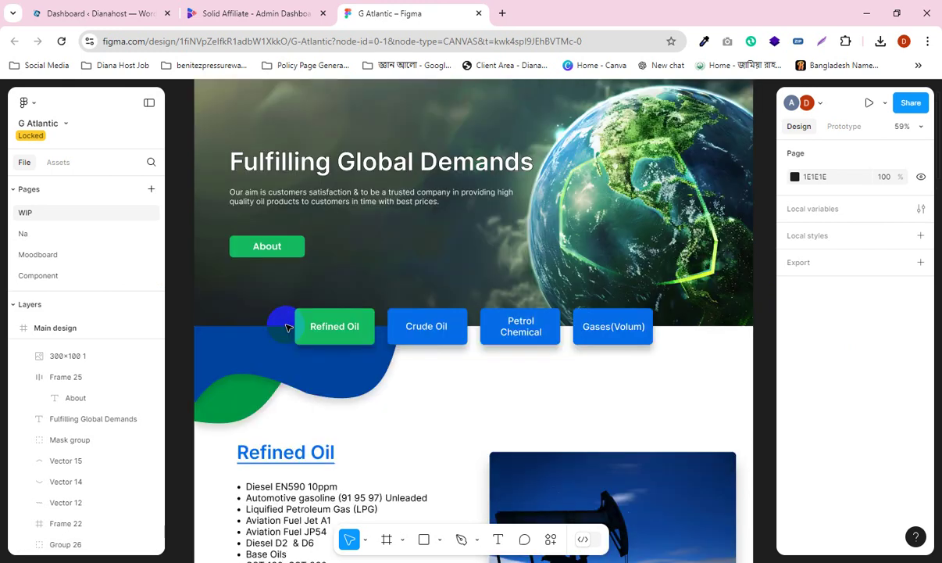
scroll(287, 327, "down", 1)
scroll(343, 311, "down", 2)
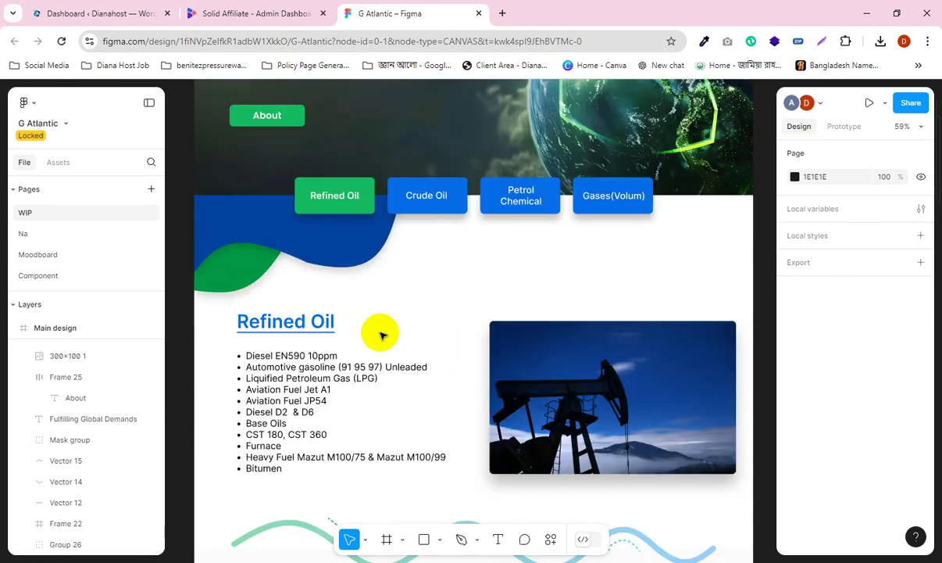
scroll(378, 334, "down", 1)
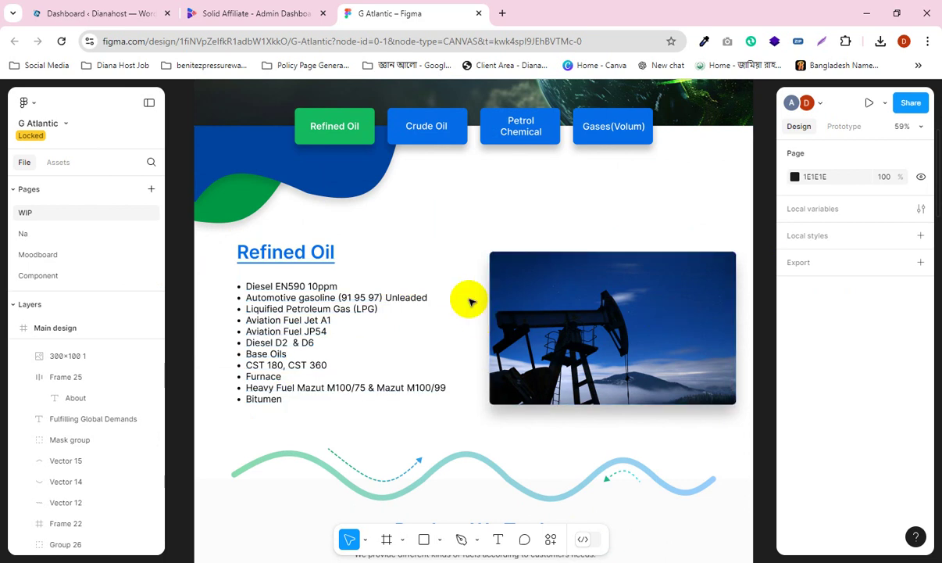
left_click(653, 296)
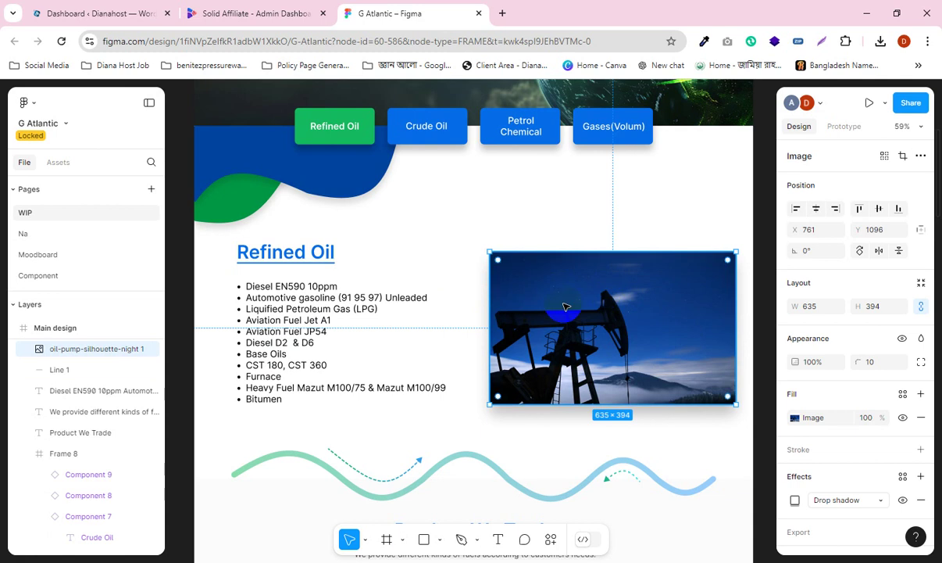
left_click(267, 289)
left_click(179, 281)
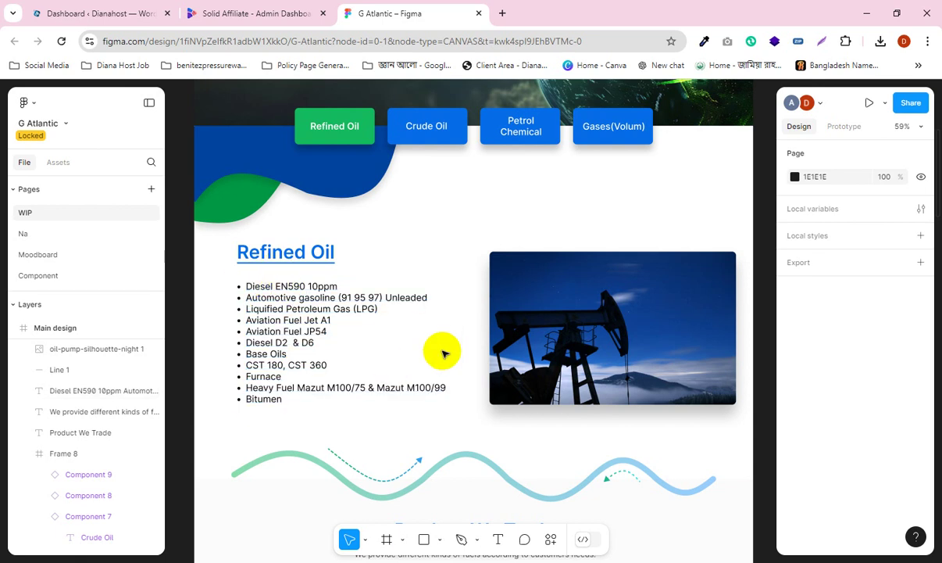
scroll(437, 336, "down", 1)
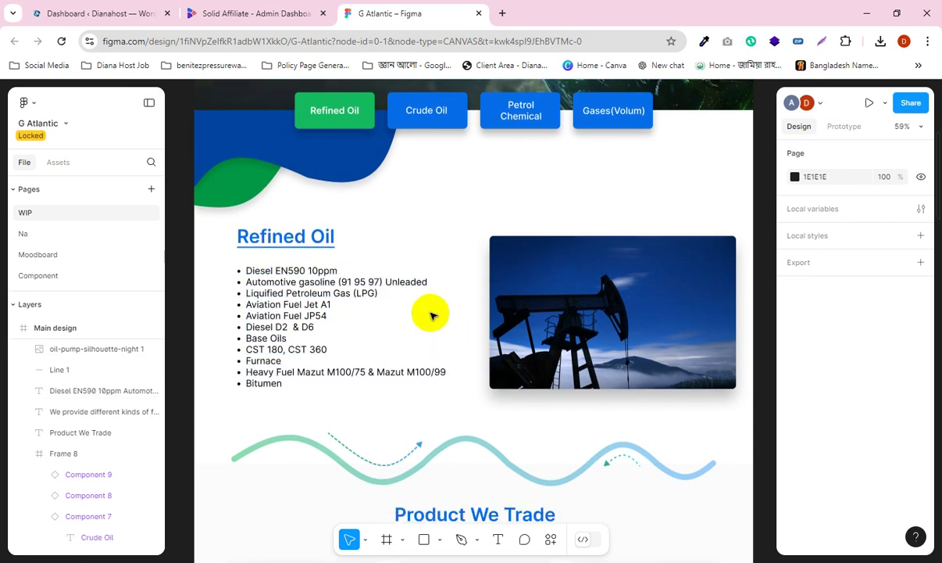
Step: Export the long wavy line above Product We Trade as Vector 12.png
left_click(471, 446)
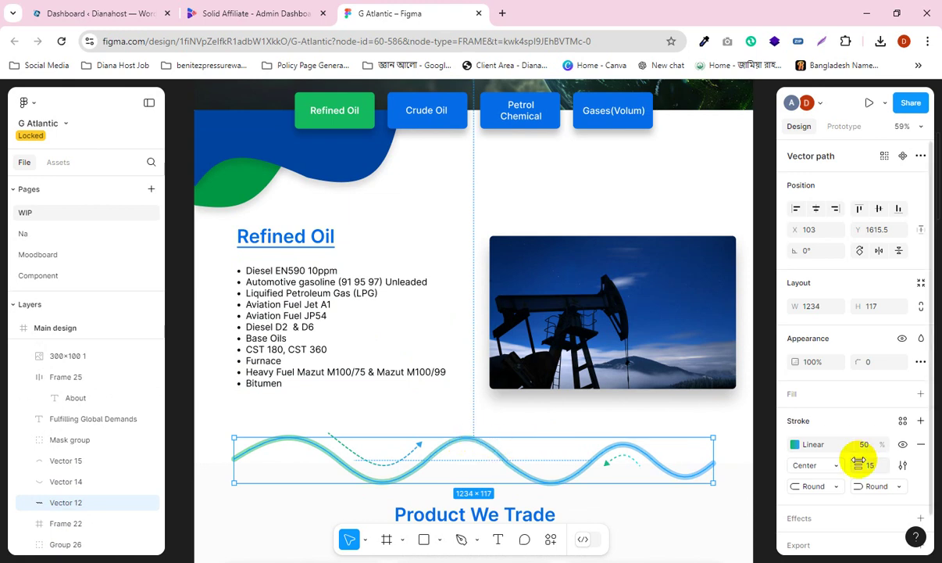
scroll(858, 459, "down", 1)
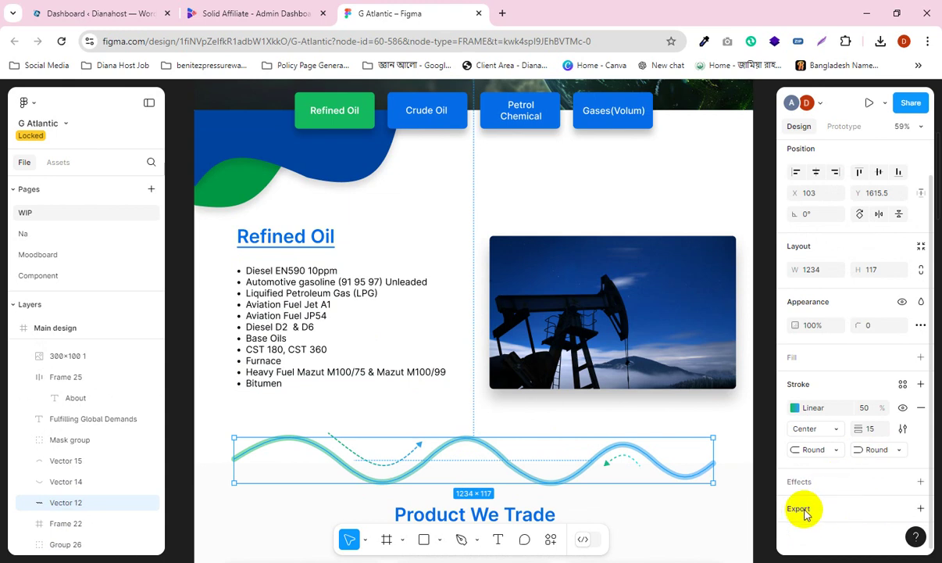
scroll(804, 514, "down", 2)
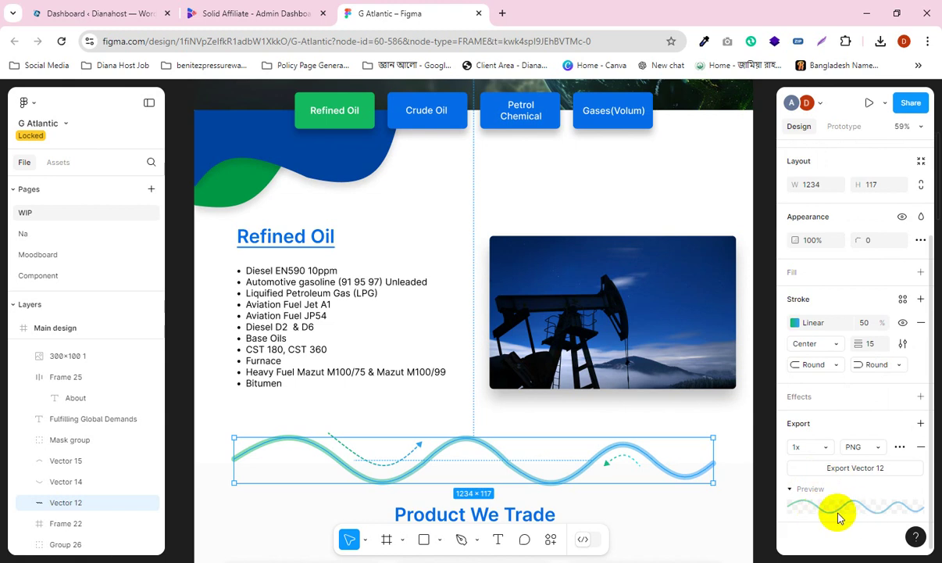
left_click(854, 472)
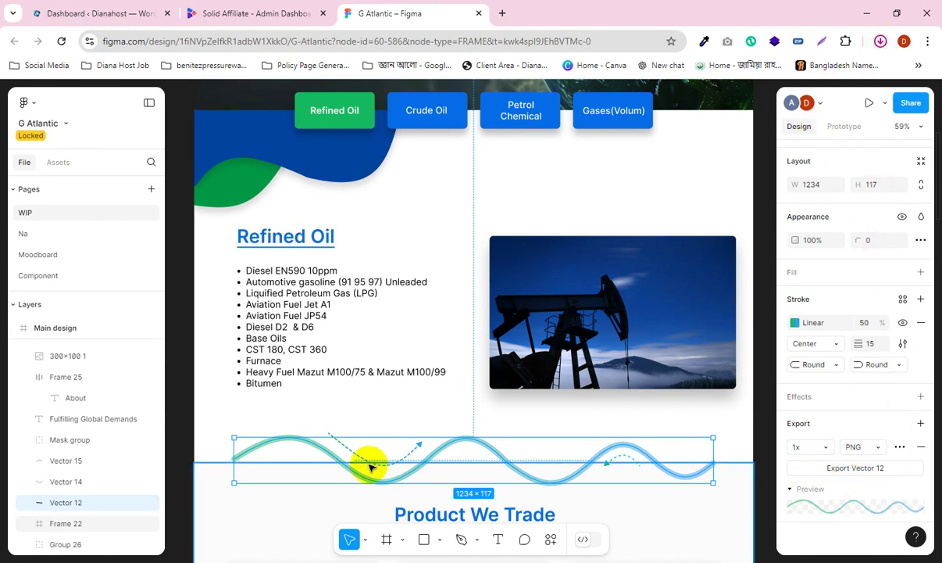
Step: Give the dashed arrow (Vector 14) a 1x PNG export setting and export it
left_click(349, 449)
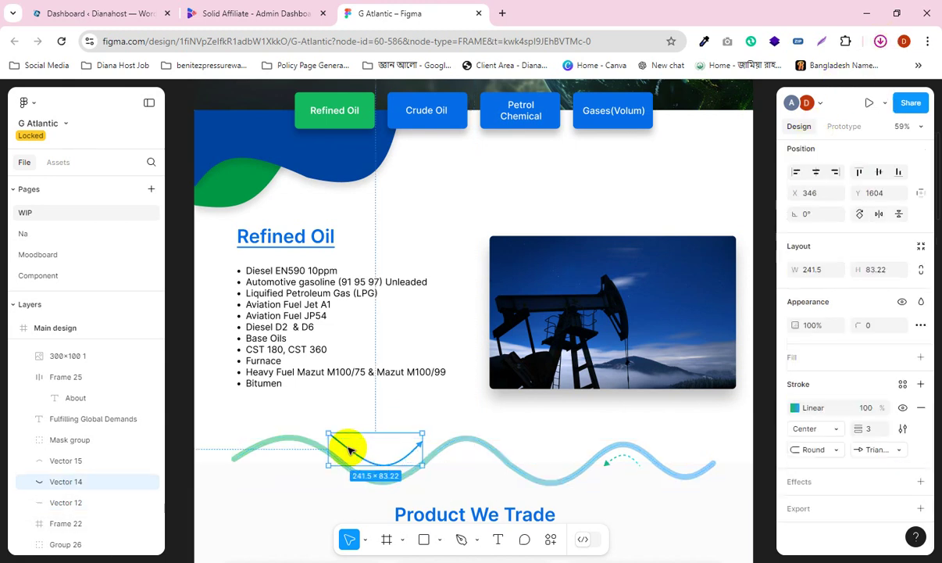
left_click(809, 509)
scroll(848, 508, "down", 3)
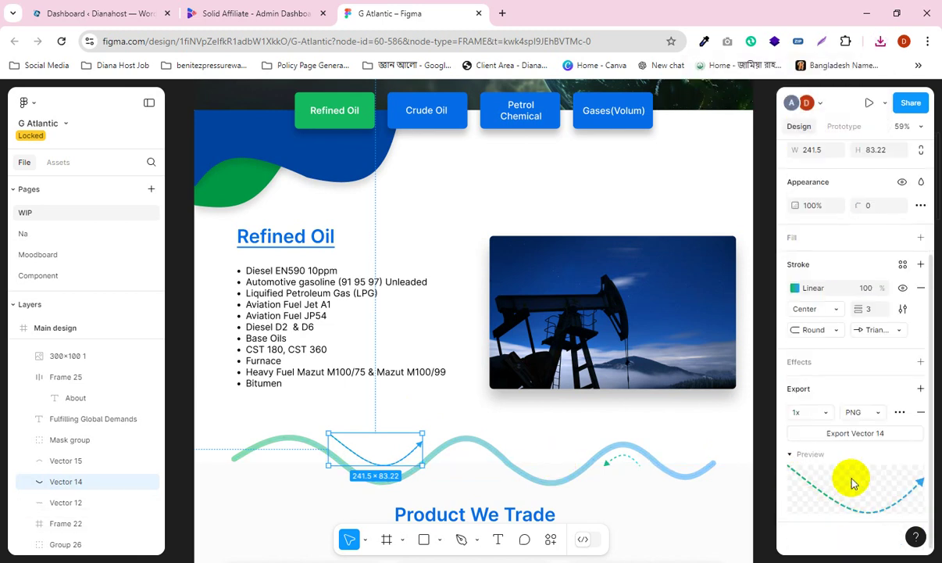
left_click(860, 434)
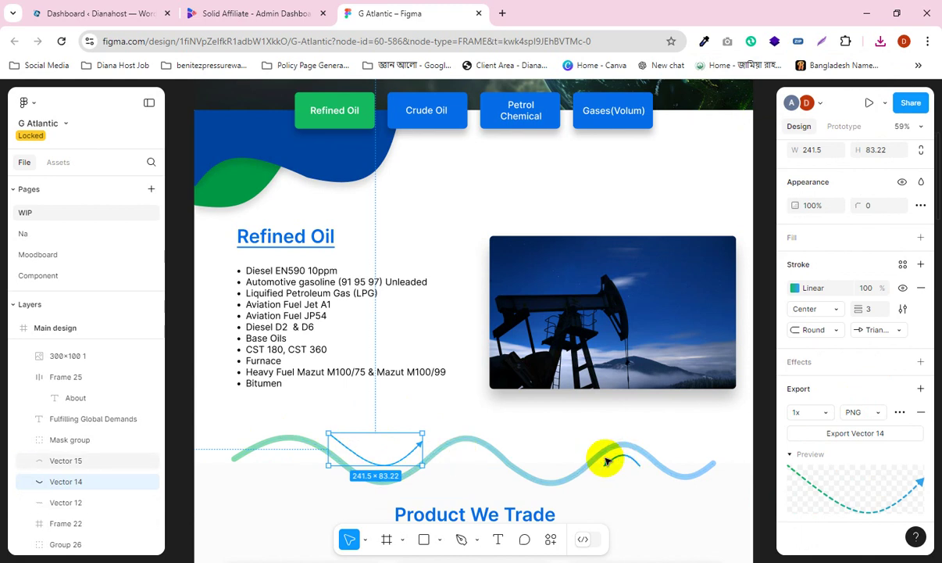
scroll(485, 440, "down", 1)
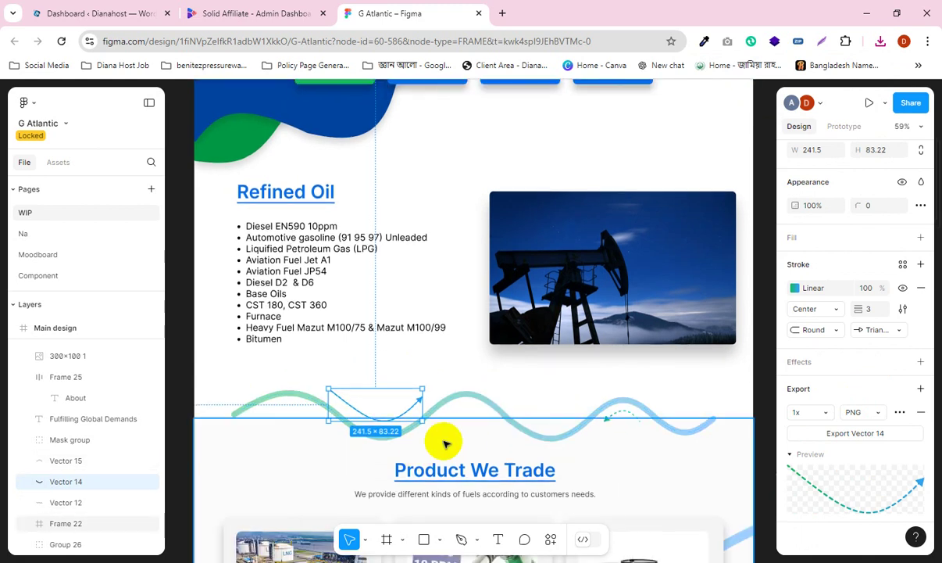
scroll(445, 439, "down", 5)
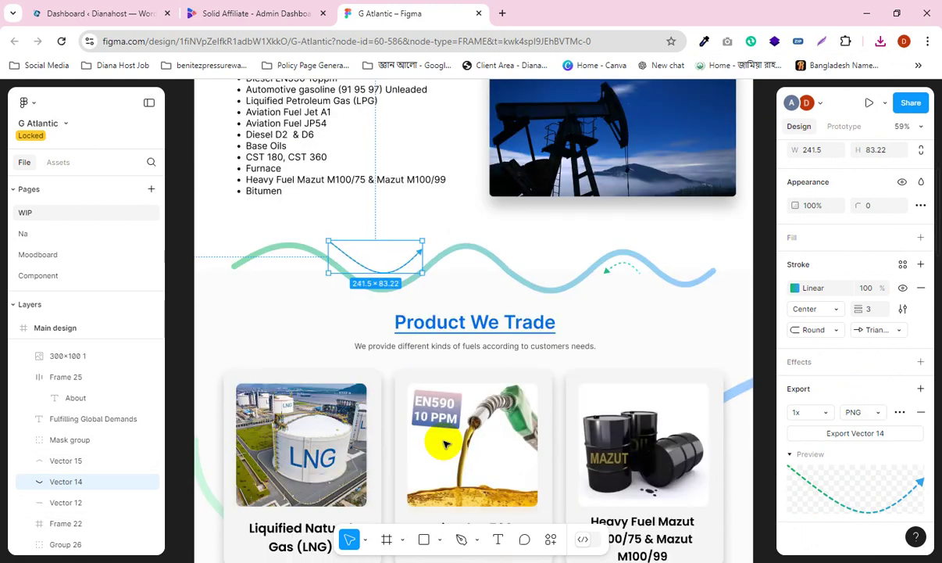
left_click(182, 320)
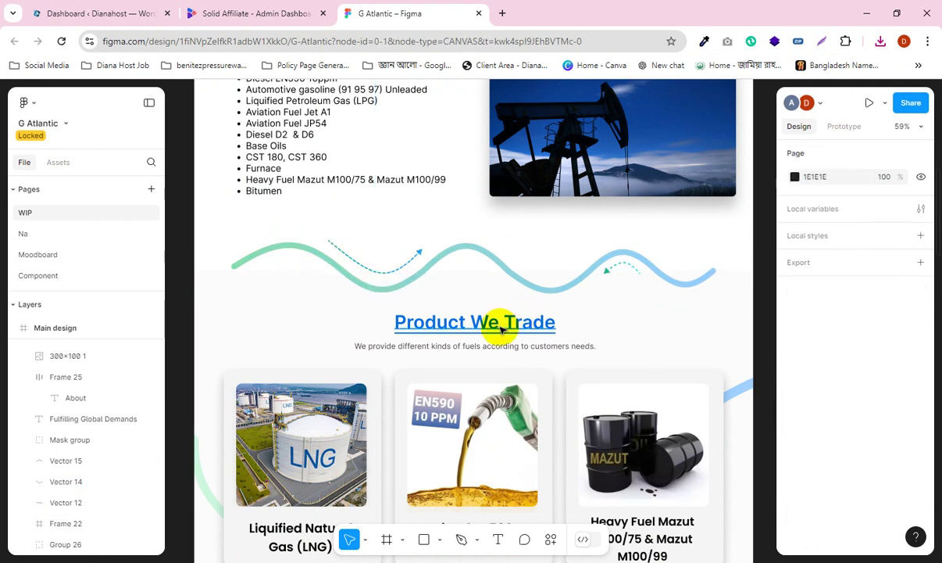
Step: Give the Product We Trade frame a white FFFFFF fill and a 1px black inside stroke
scroll(432, 316, "down", 2)
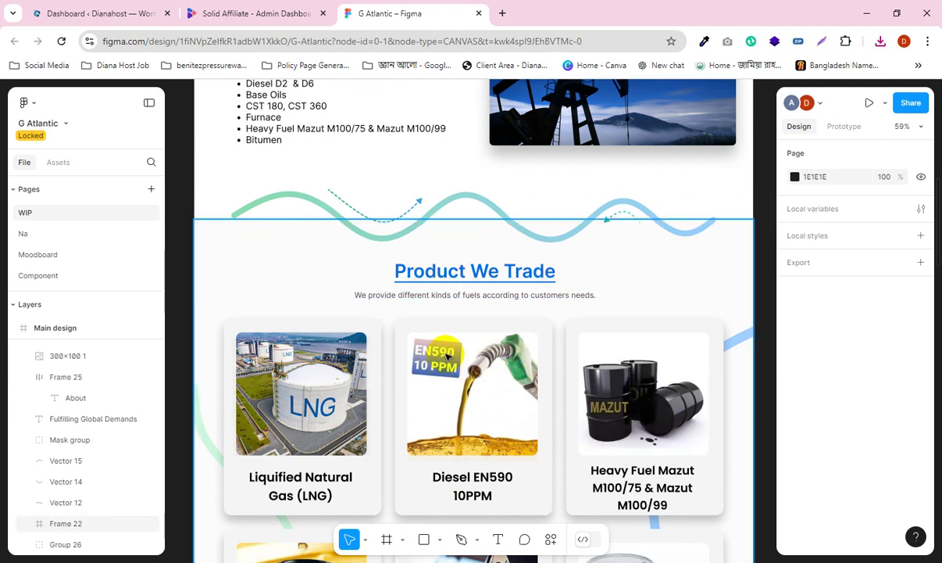
scroll(529, 267, "up", 2)
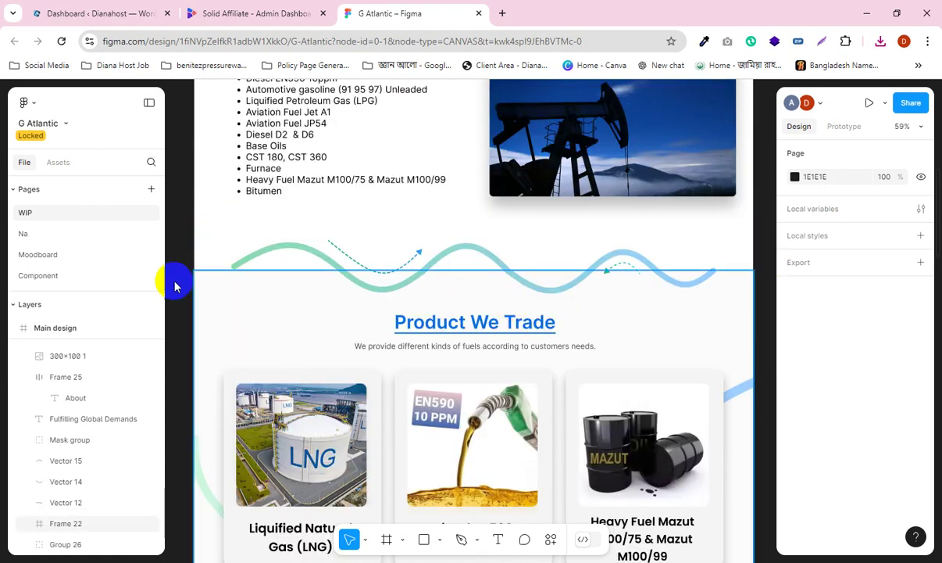
left_click(217, 307)
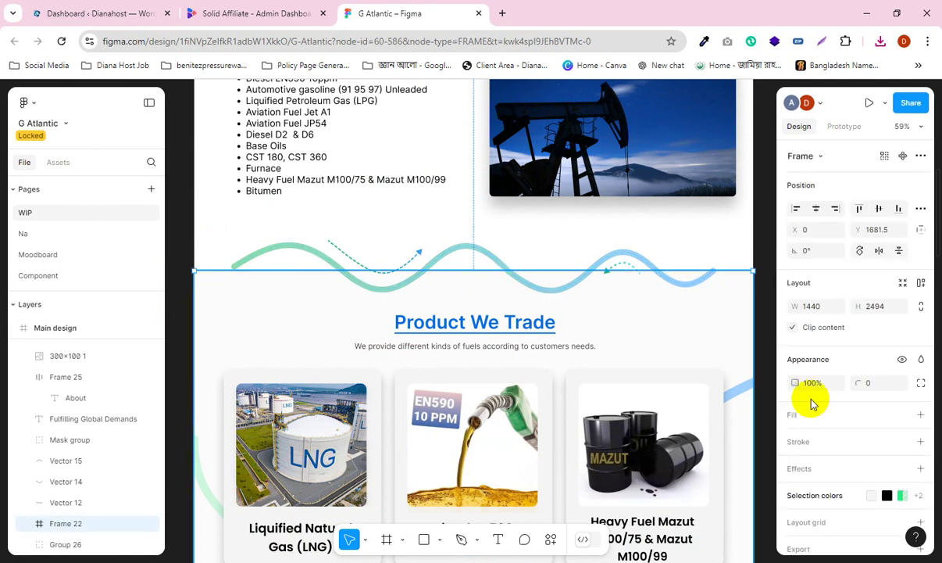
left_click(816, 416)
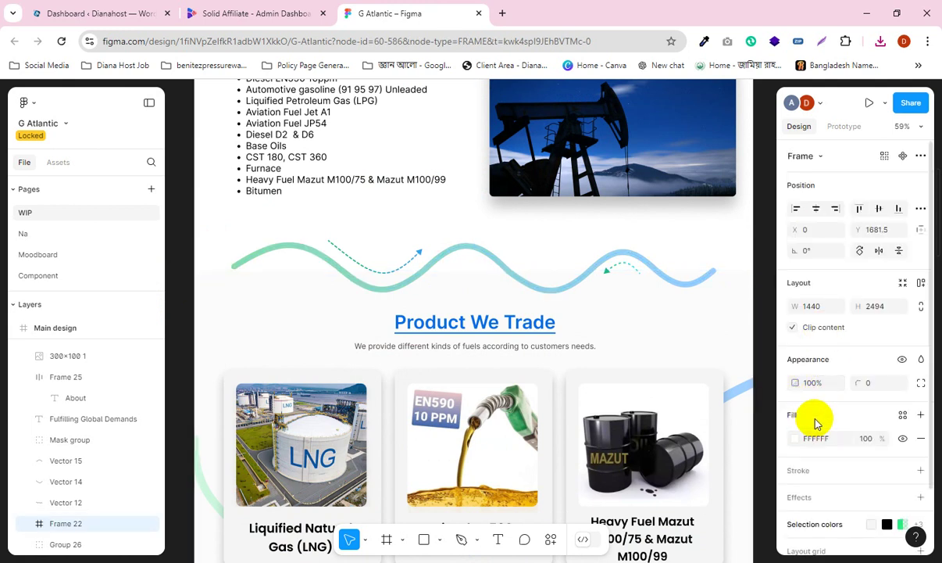
scroll(883, 409, "down", 1)
scroll(881, 406, "down", 1)
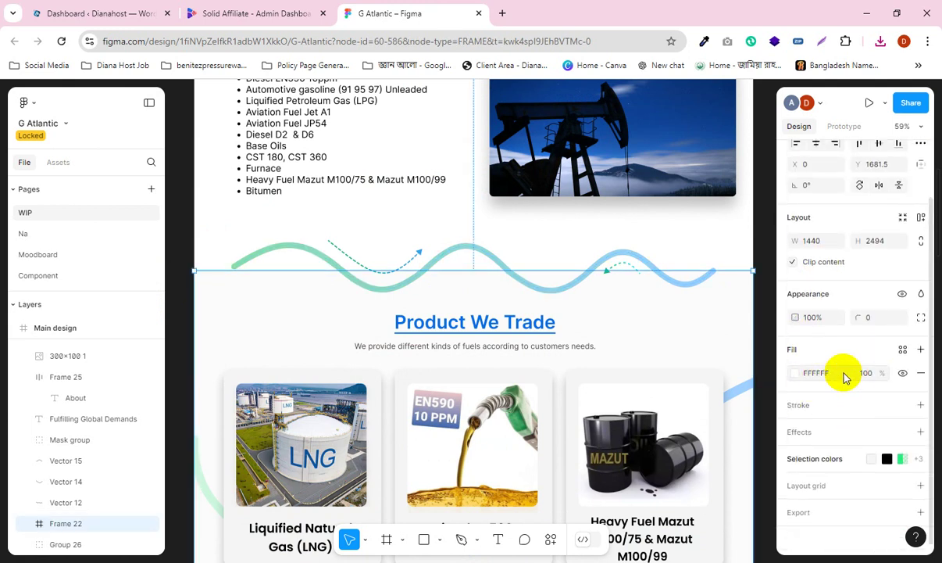
left_click(815, 410)
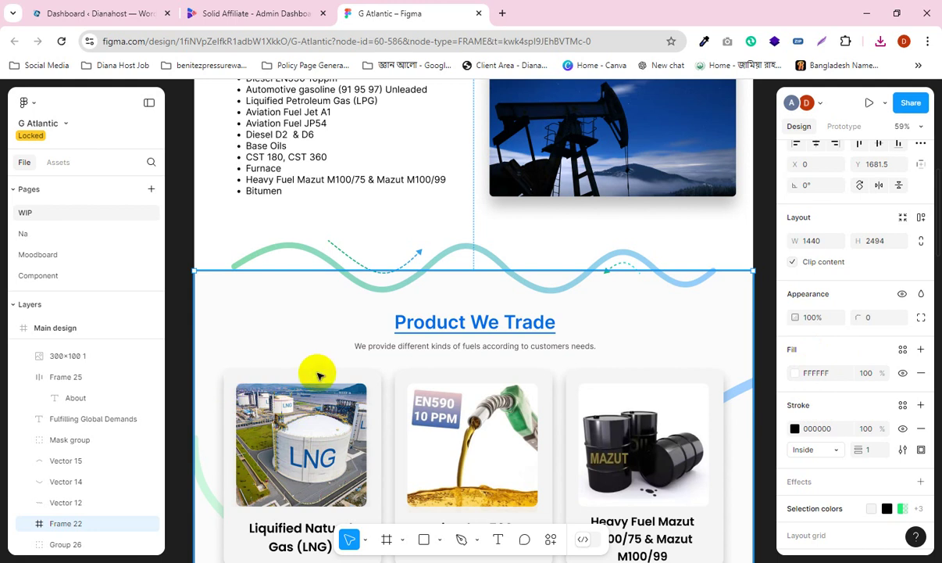
Step: Check the LNG card's background rectangle, then reselect the whole section frame
scroll(427, 364, "down", 5)
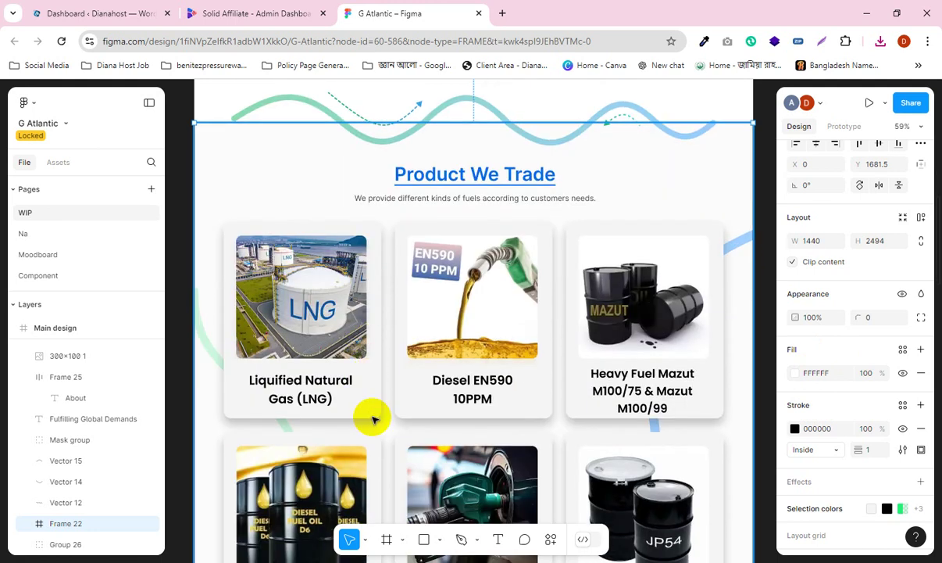
left_click(372, 346)
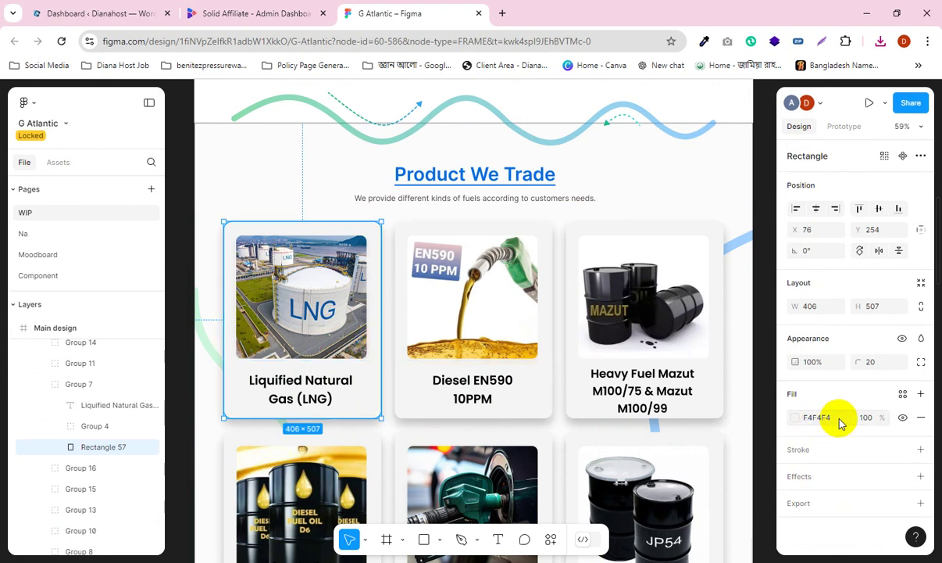
left_click(556, 248)
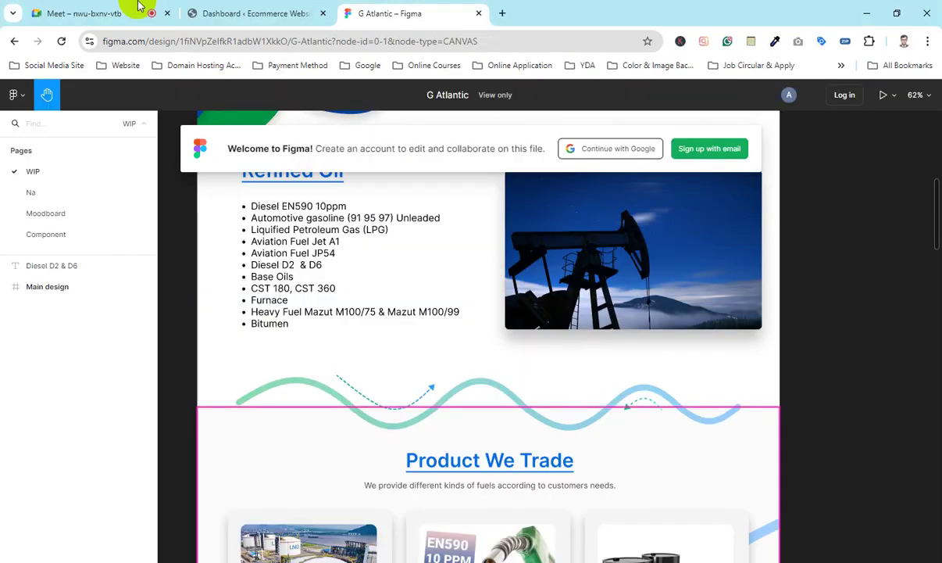
Step: Admit the waiting participant into the Google Meet call and return to Figma
left_click(126, 11)
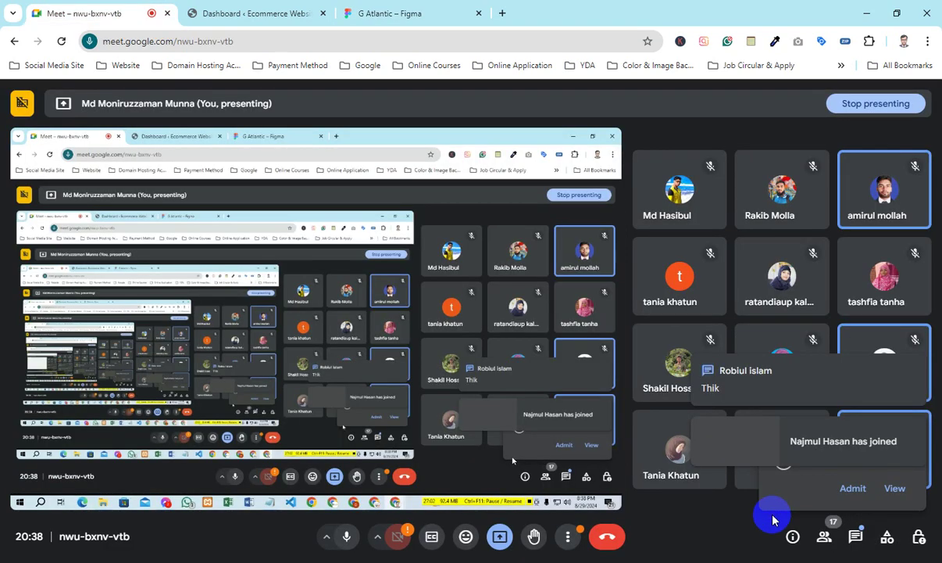
left_click(852, 494)
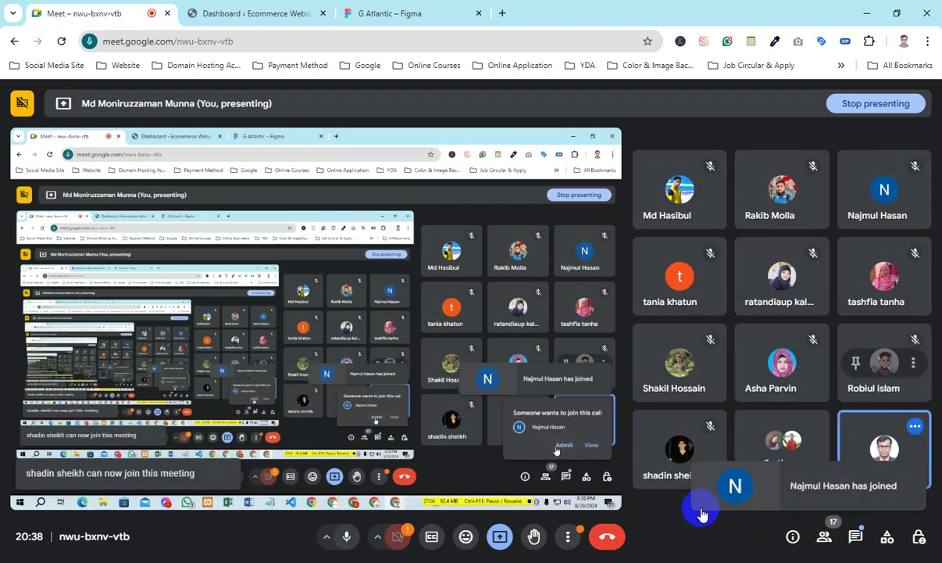
key("alt+Tab")
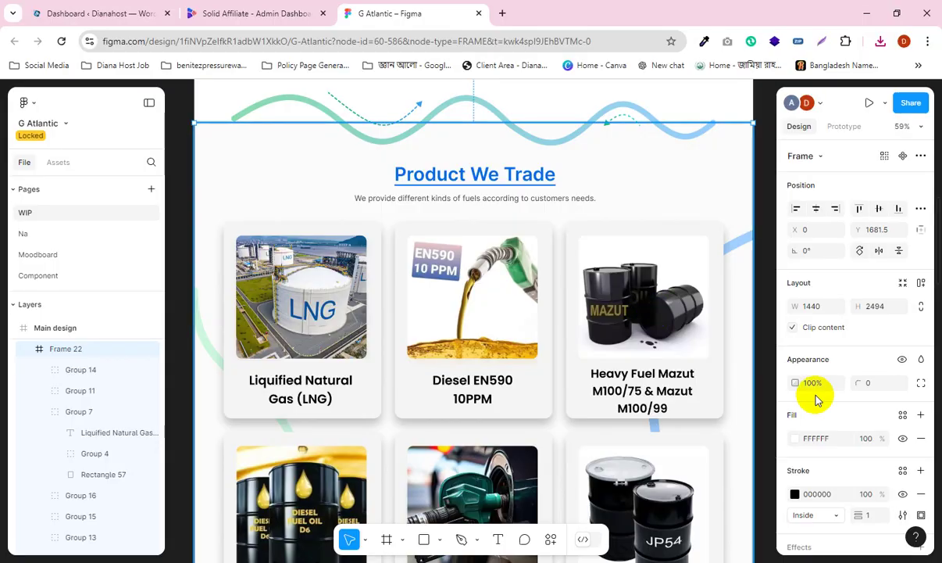
Step: Add a 10px layout grid to the Product We Trade frame, then deselect it
scroll(816, 390, "down", 3)
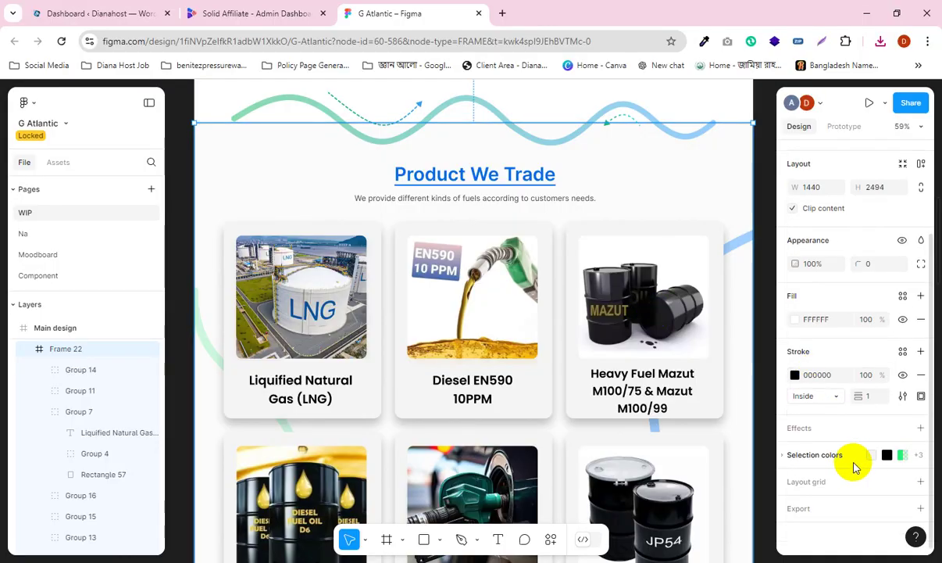
left_click(815, 482)
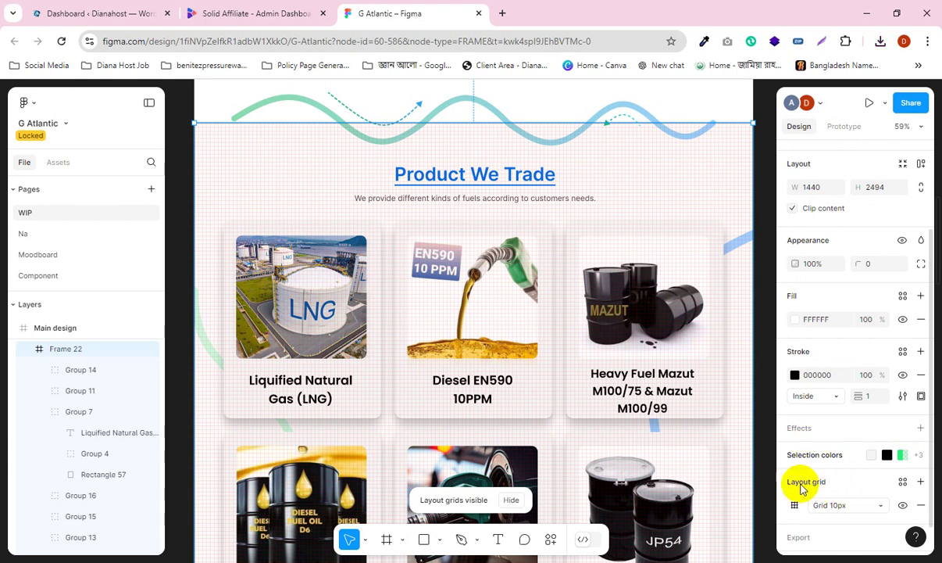
left_click(173, 295)
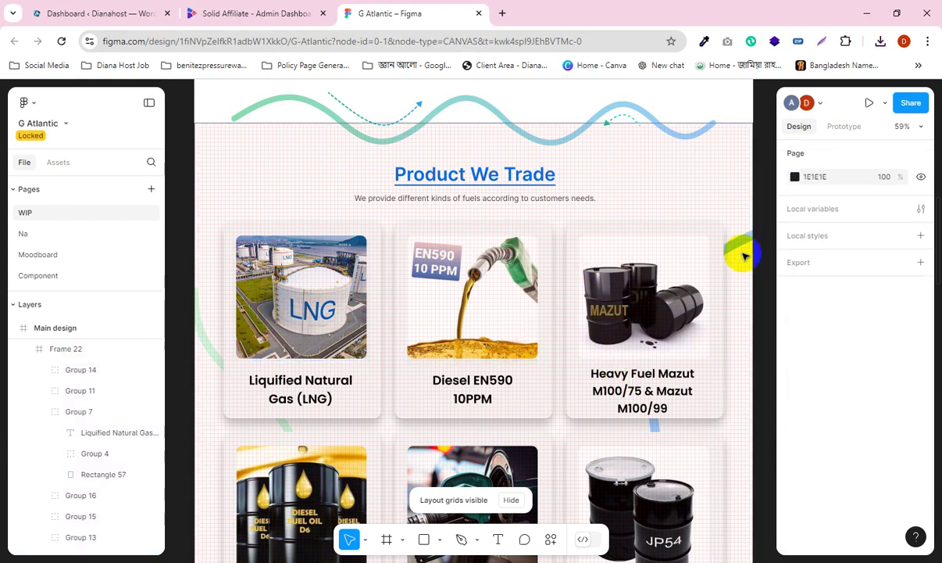
Step: Select the Main design frame
scroll(730, 234, "up", 1)
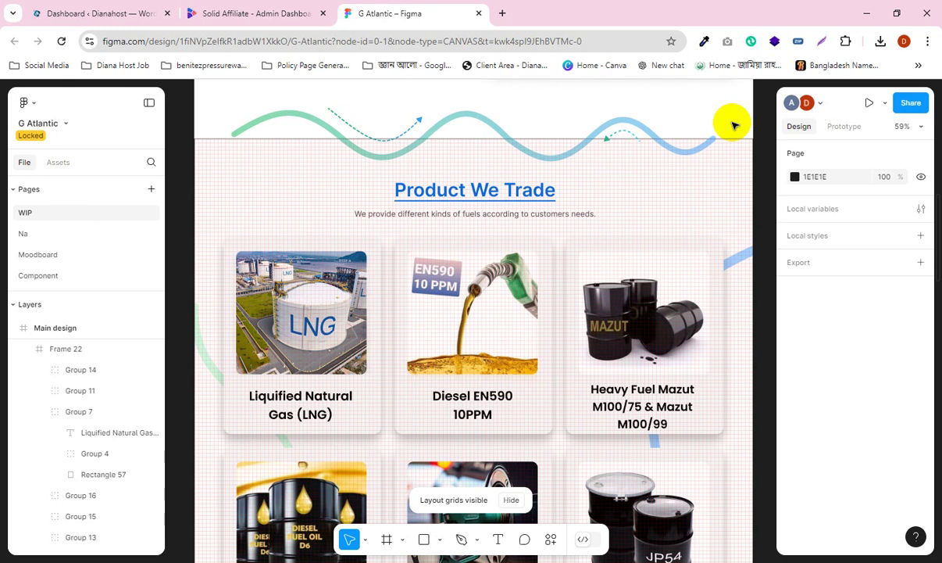
left_click(767, 139)
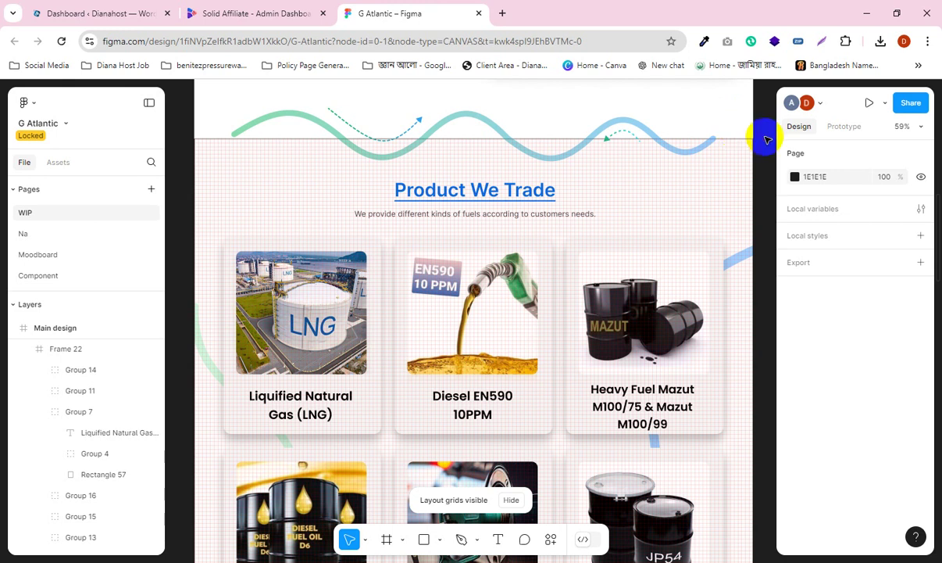
left_click(181, 172)
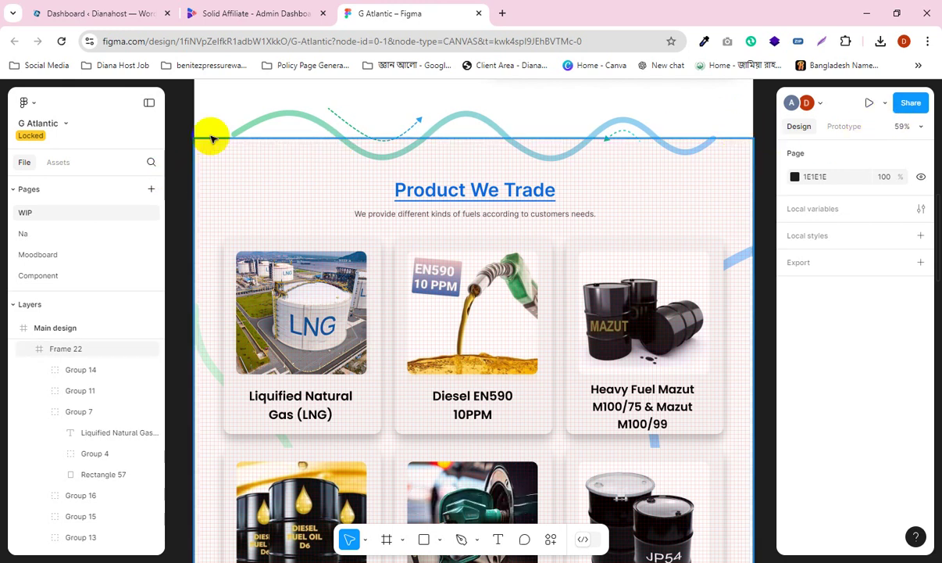
left_click(43, 333)
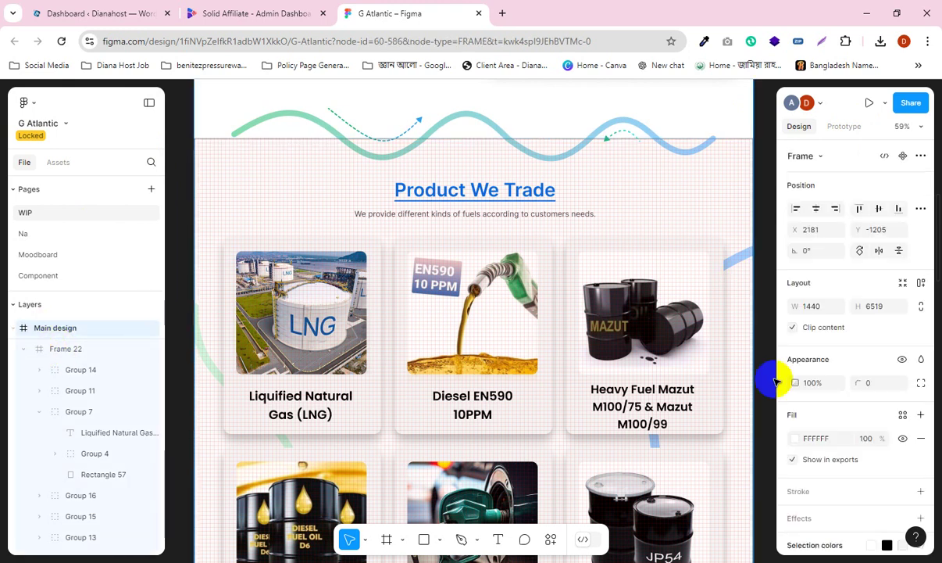
left_click(740, 400)
Step: Scroll past the product cards and company profile frame until Contact Us is visible
scroll(607, 379, "down", 8)
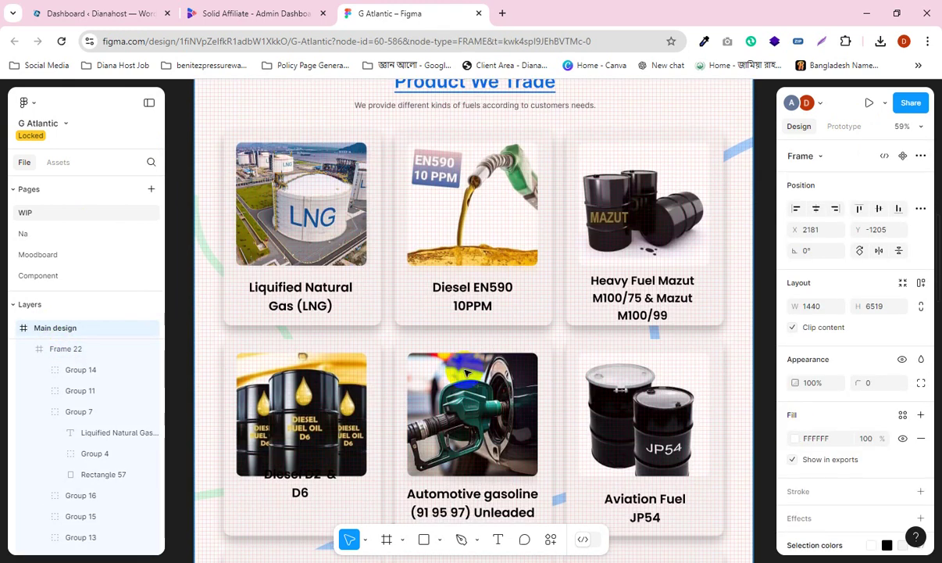
left_click(331, 326)
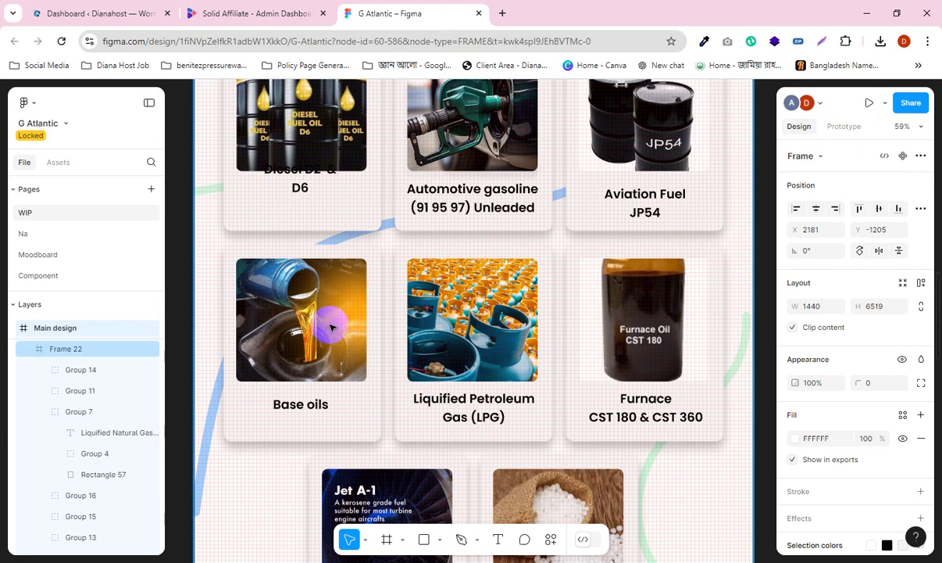
scroll(495, 403, "down", 1)
scroll(499, 387, "down", 6)
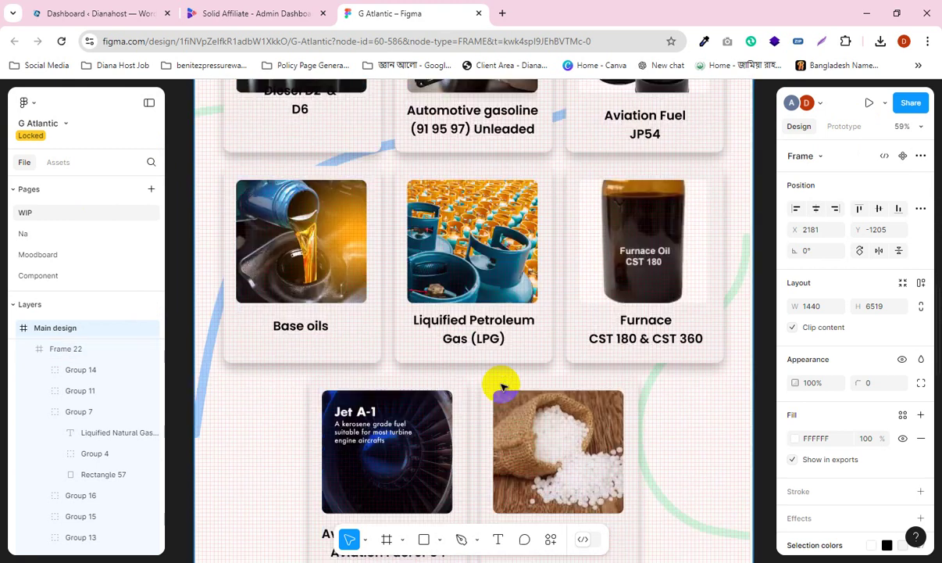
left_click(331, 462)
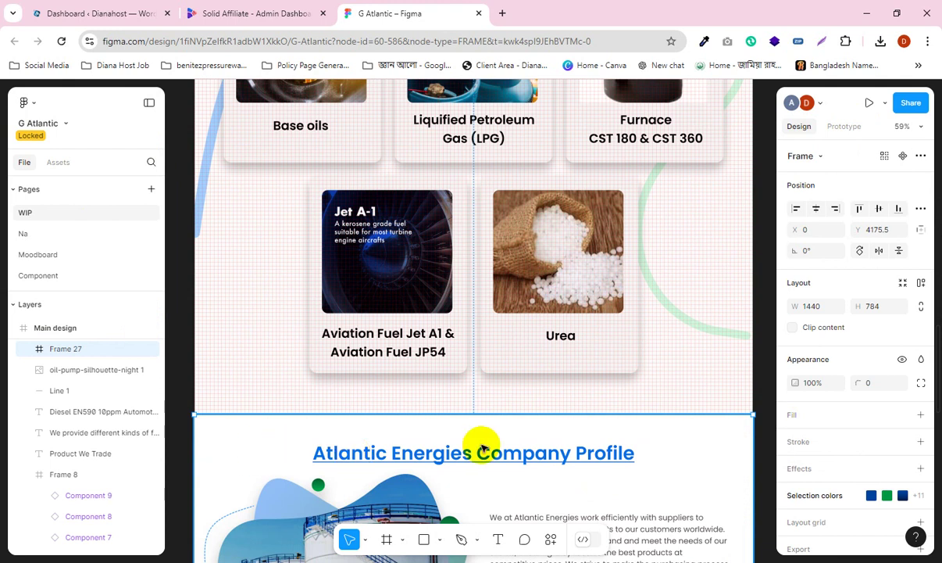
scroll(534, 419, "down", 3)
scroll(395, 414, "down", 1)
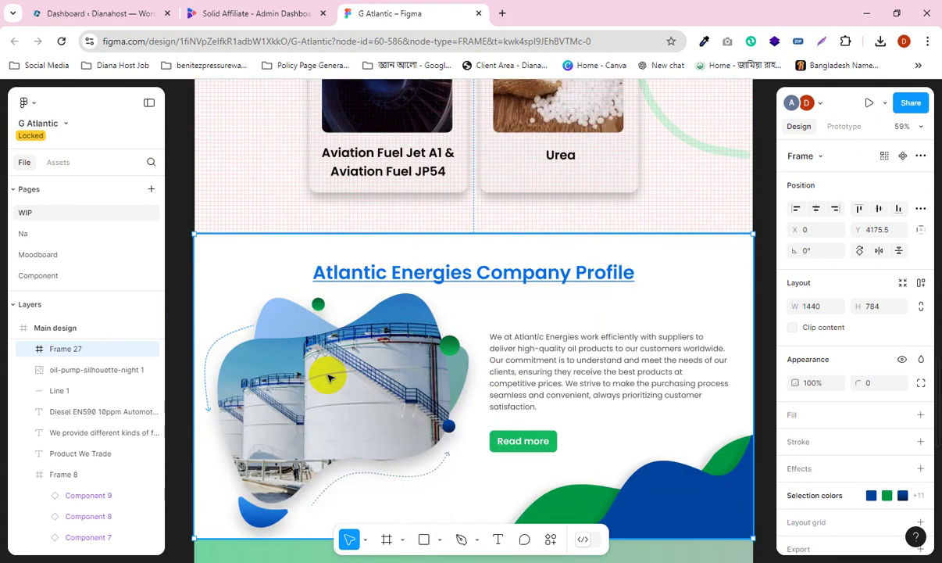
scroll(677, 424, "down", 8)
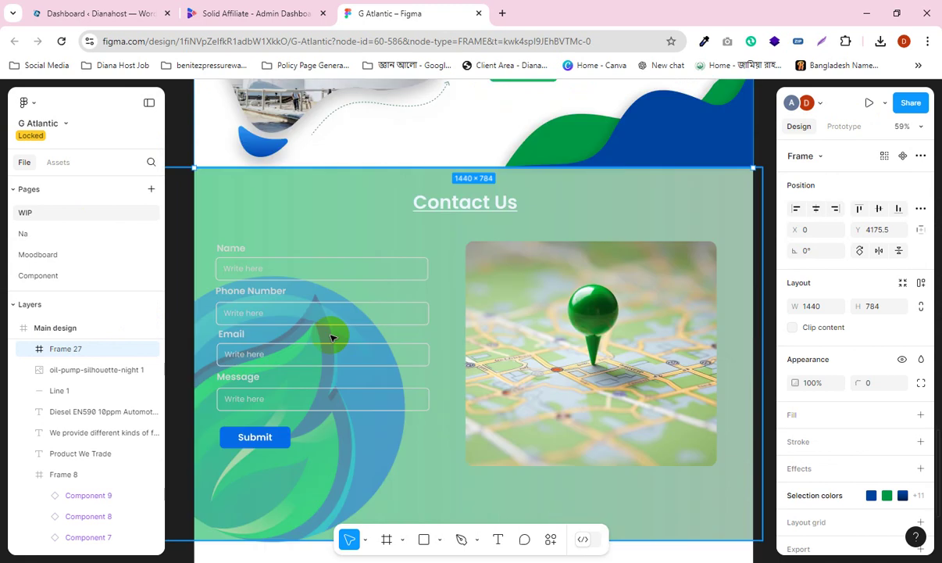
Step: Inspect the Contact Us form's Name input box and Phone Number label
key("ctrl+v")
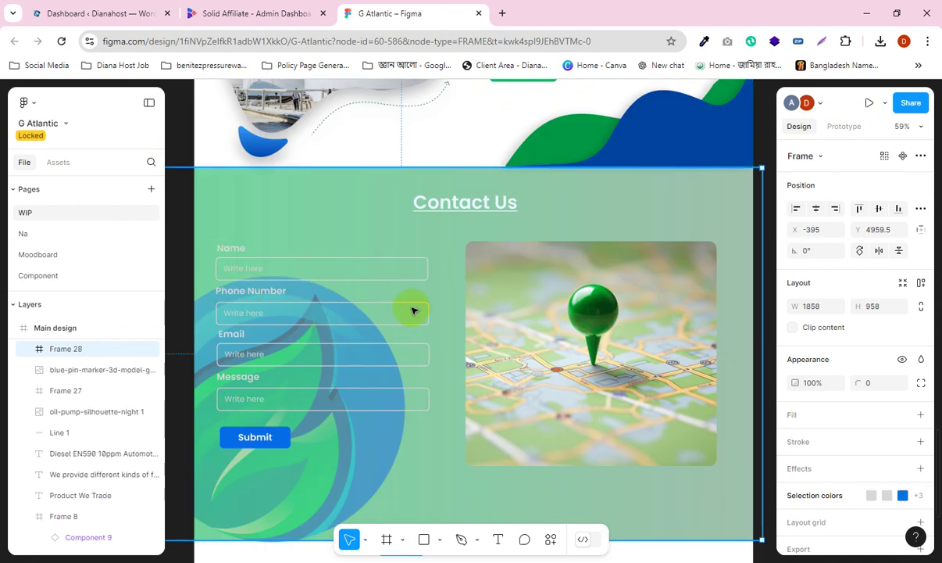
double_click(328, 281)
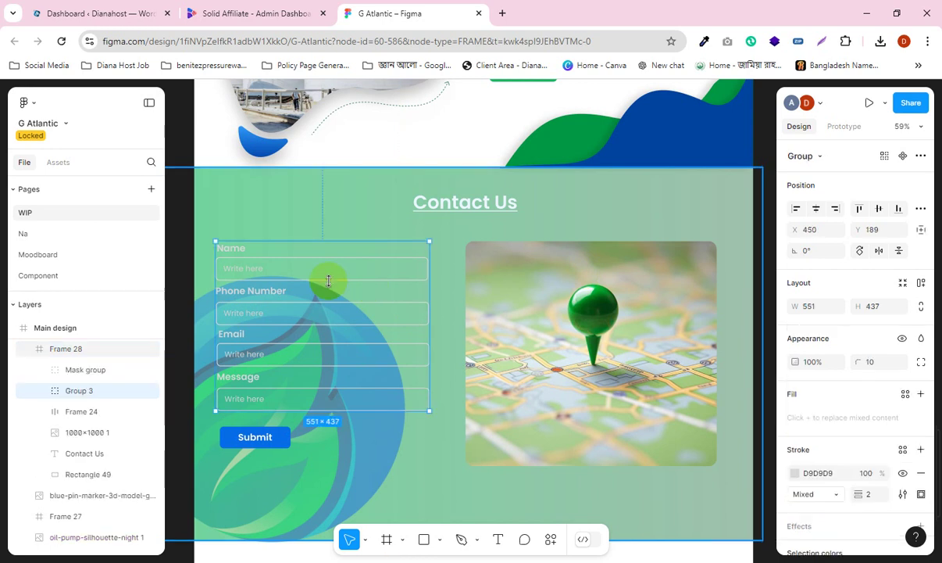
double_click(311, 268)
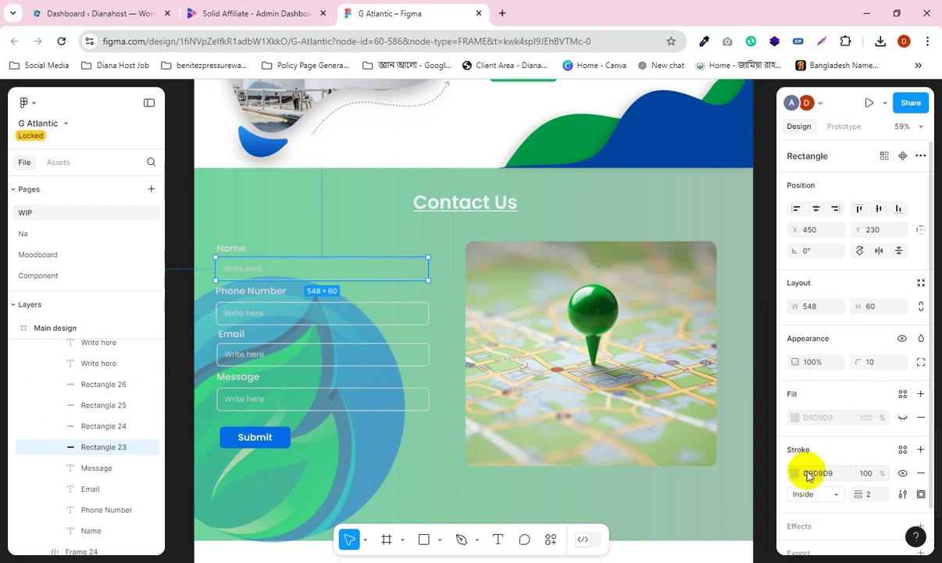
left_click(243, 291)
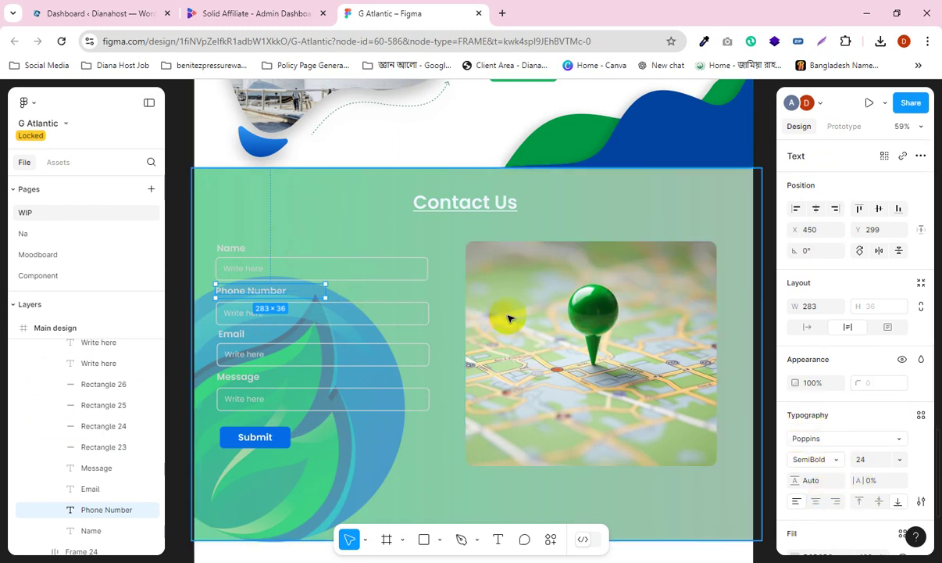
Step: Check the map image, then scroll down to the footer waves and copyright line
scroll(520, 300, "down", 1)
scroll(520, 300, "down", 1)
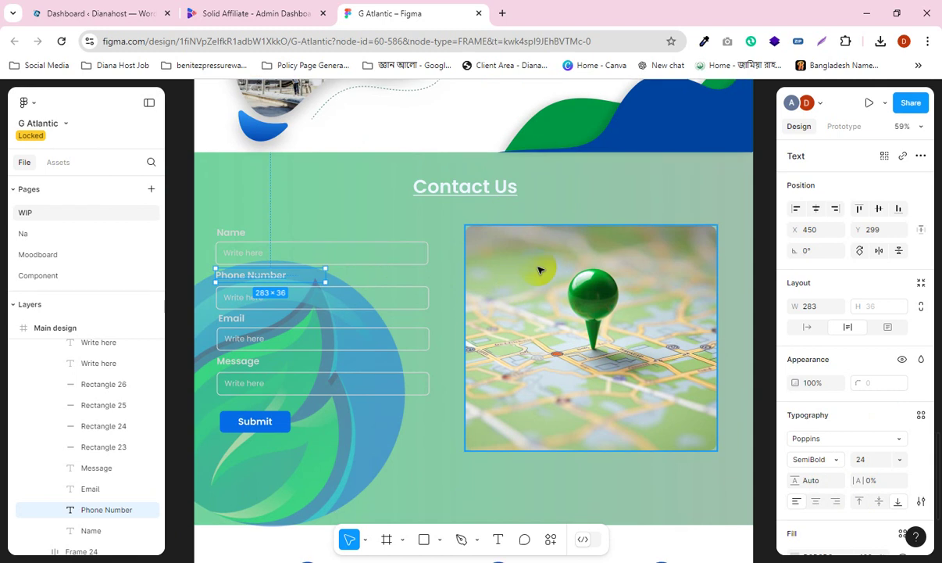
left_click(539, 270)
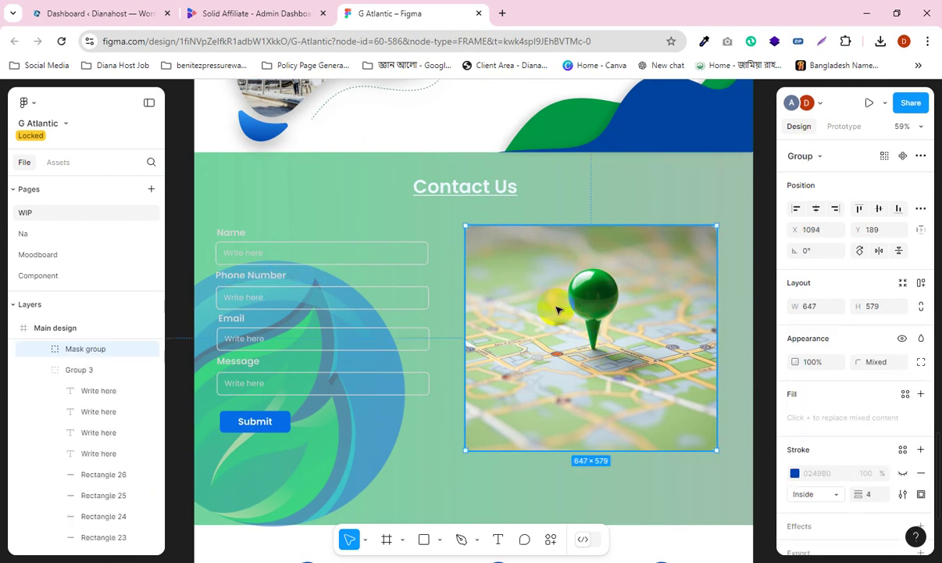
scroll(558, 310, "down", 3)
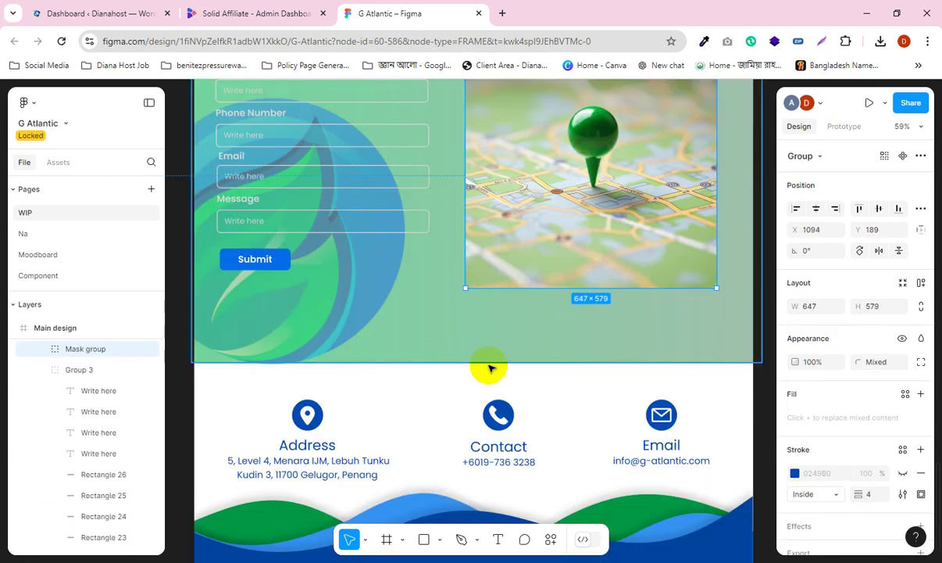
scroll(504, 356, "down", 1)
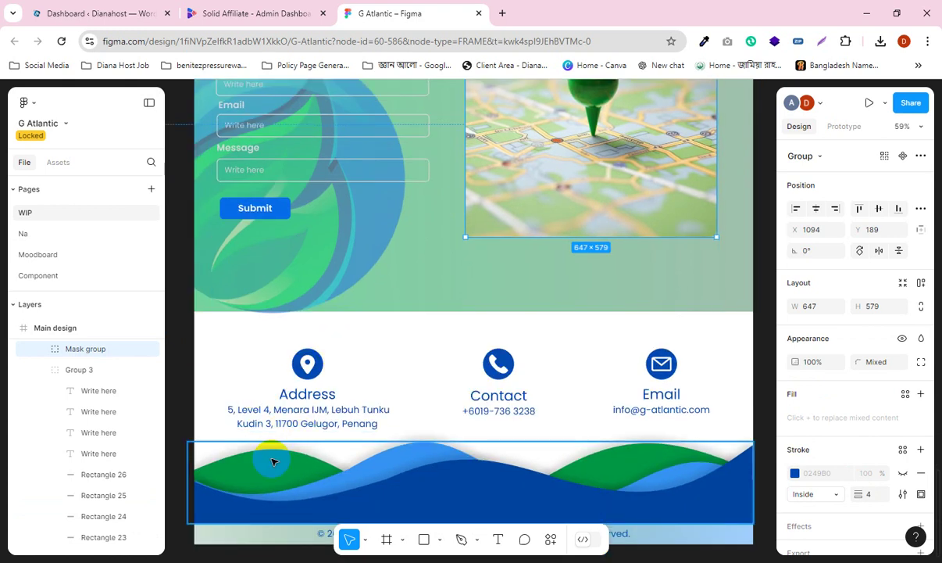
scroll(408, 469, "down", 3)
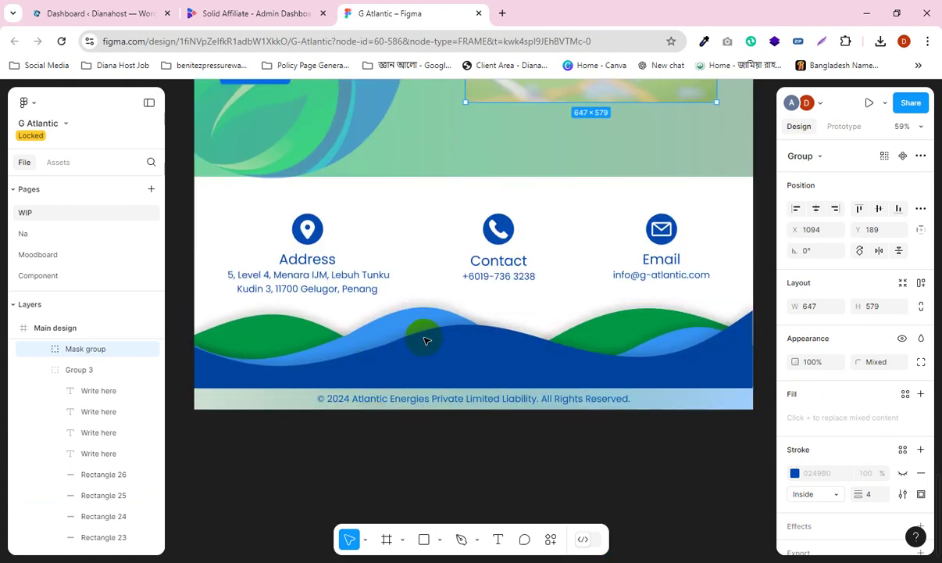
left_click(451, 345)
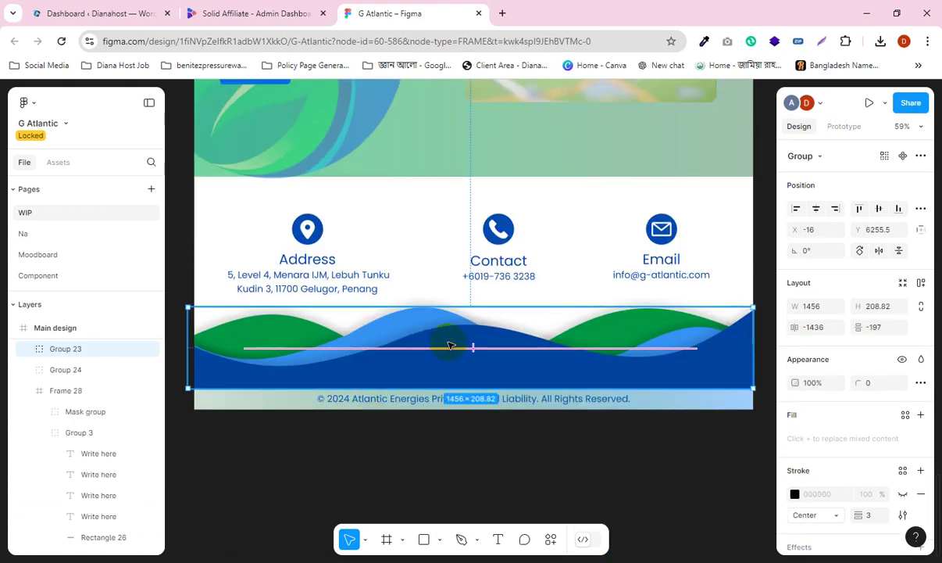
double_click(478, 375)
scroll(824, 474, "down", 1)
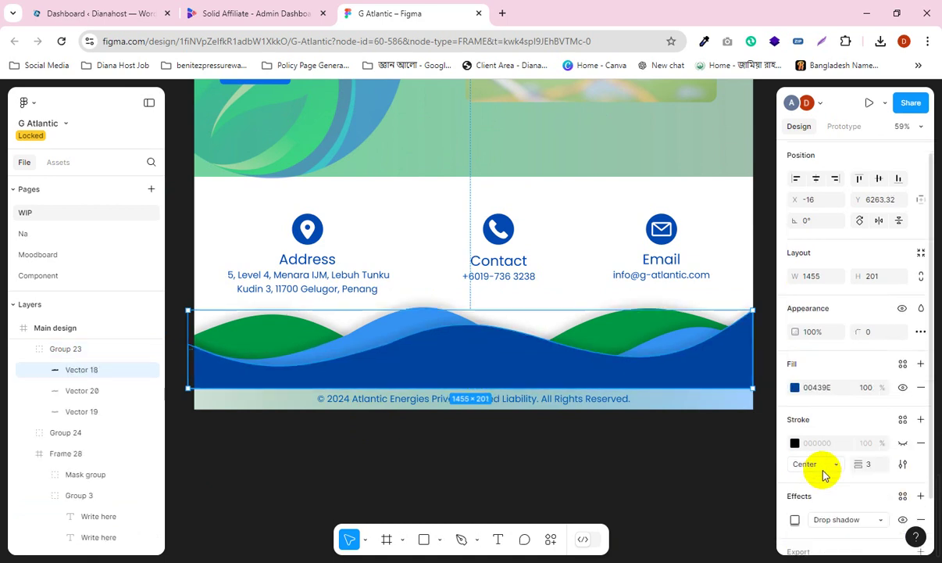
scroll(824, 477, "down", 1)
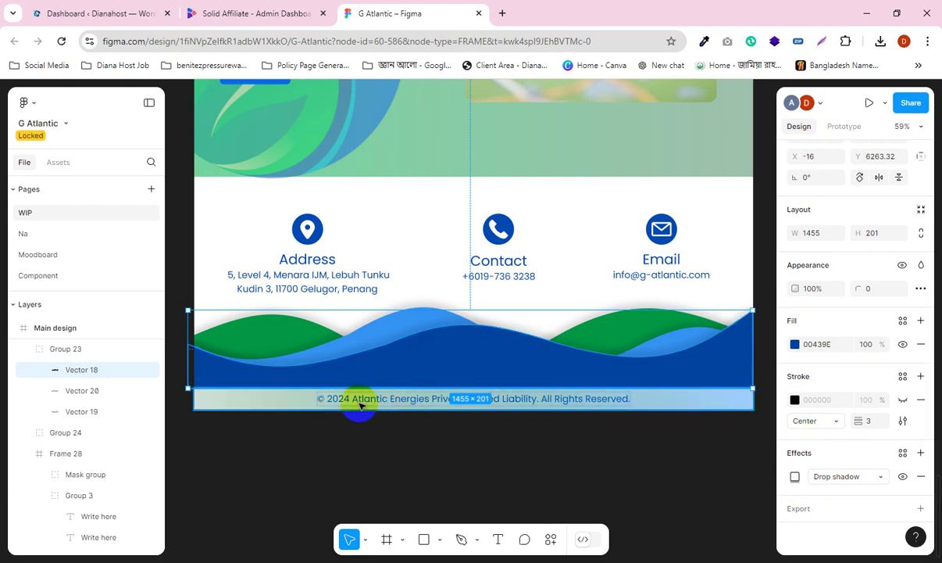
left_click(712, 409)
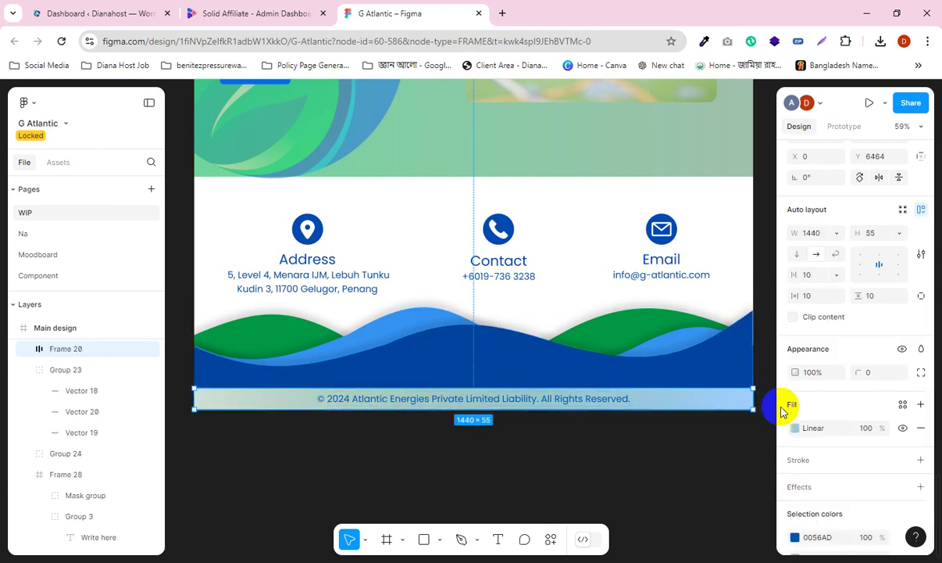
scroll(575, 326, "up", 5)
scroll(441, 322, "up", 13)
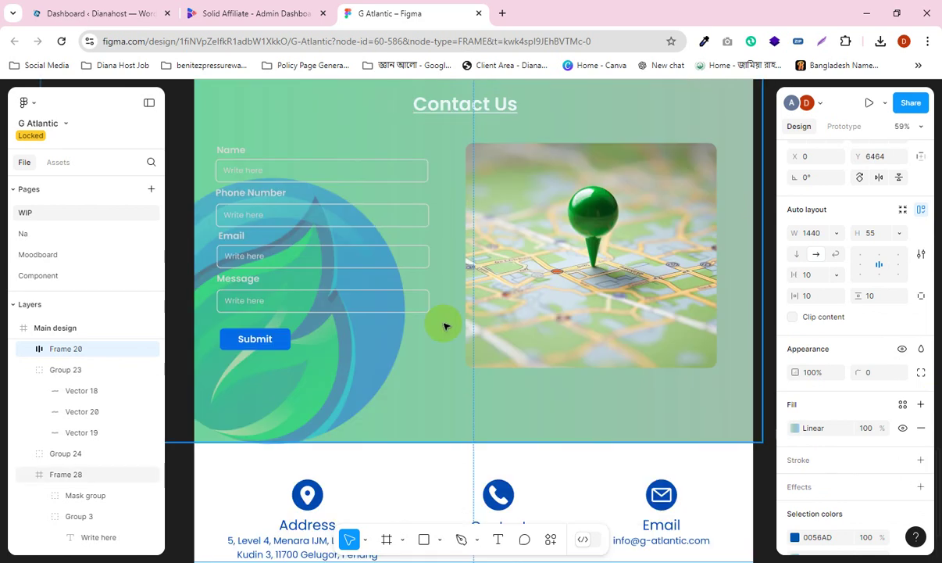
scroll(459, 317, "up", 18)
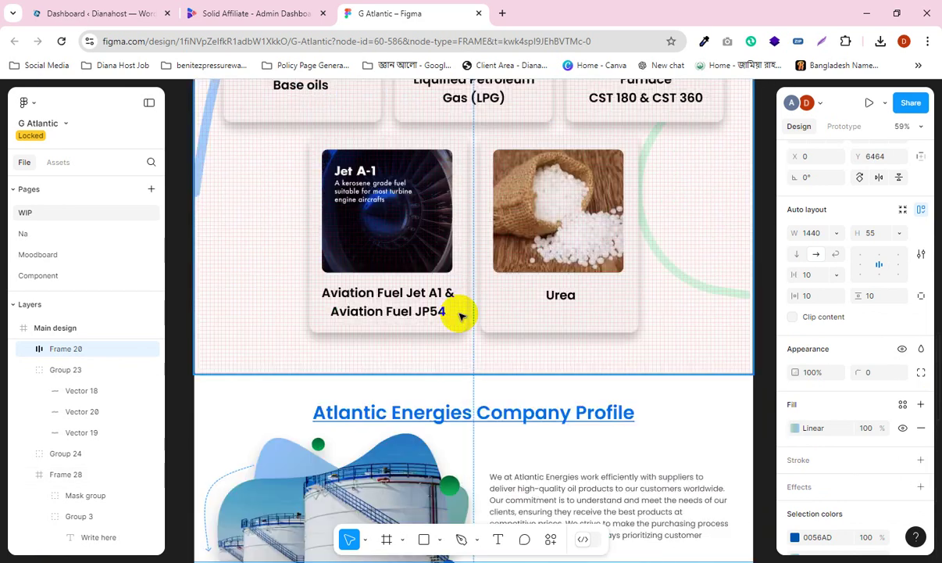
scroll(462, 320, "up", 20)
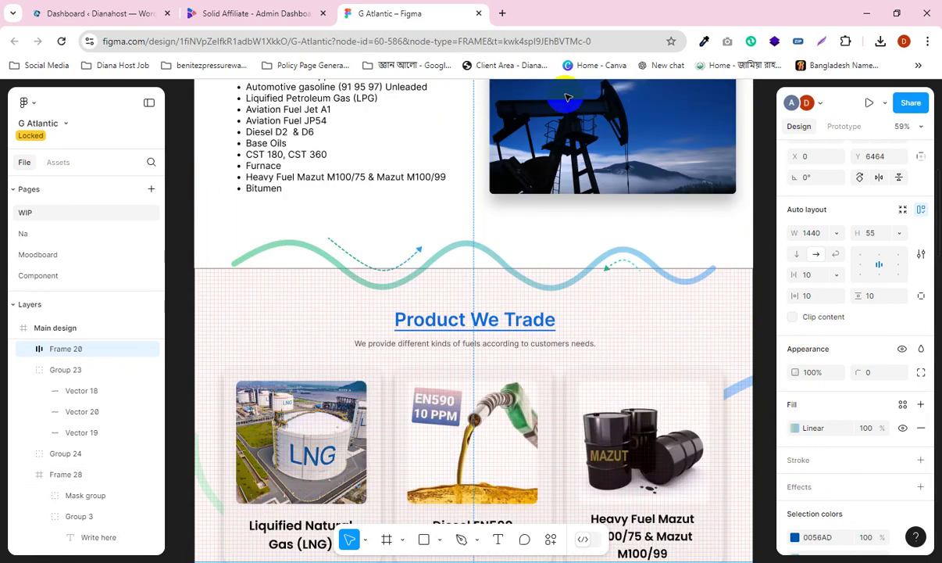
scroll(431, 305, "up", 5)
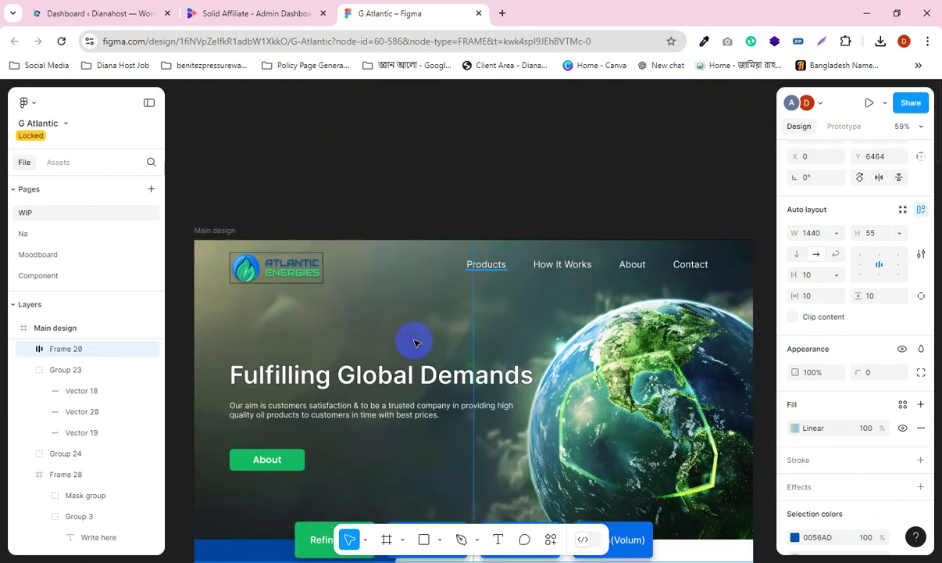
scroll(387, 357, "down", 10)
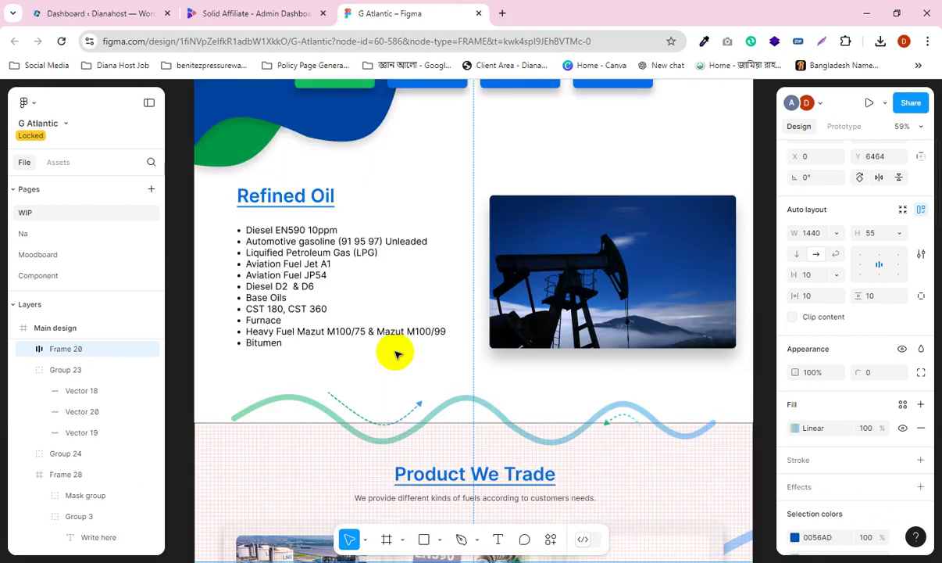
scroll(397, 354, "down", 5)
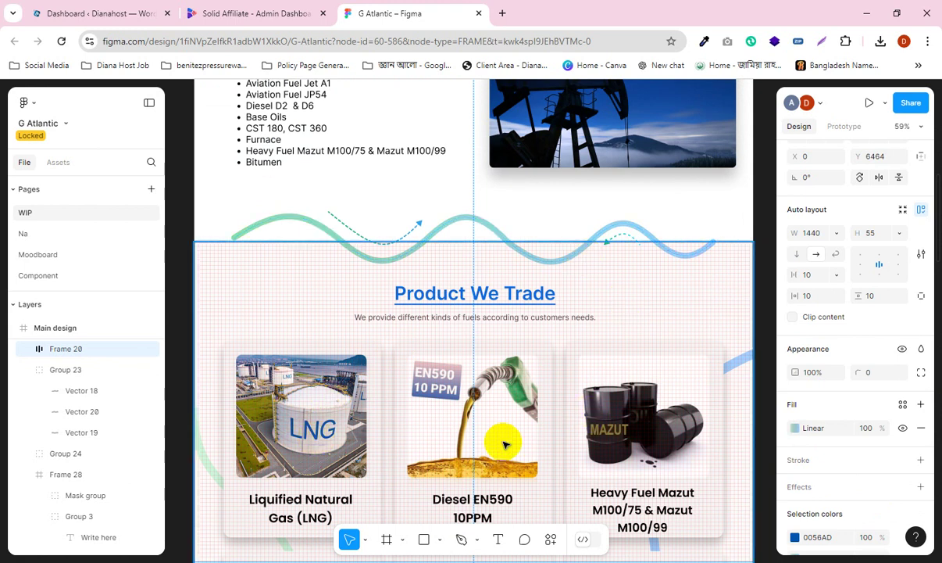
scroll(492, 383, "up", 12)
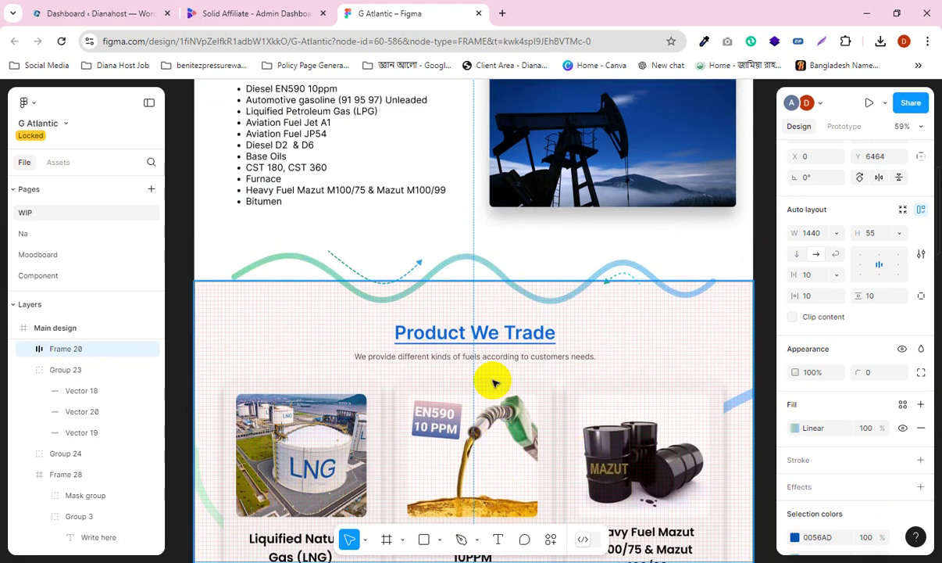
scroll(492, 377, "up", 1)
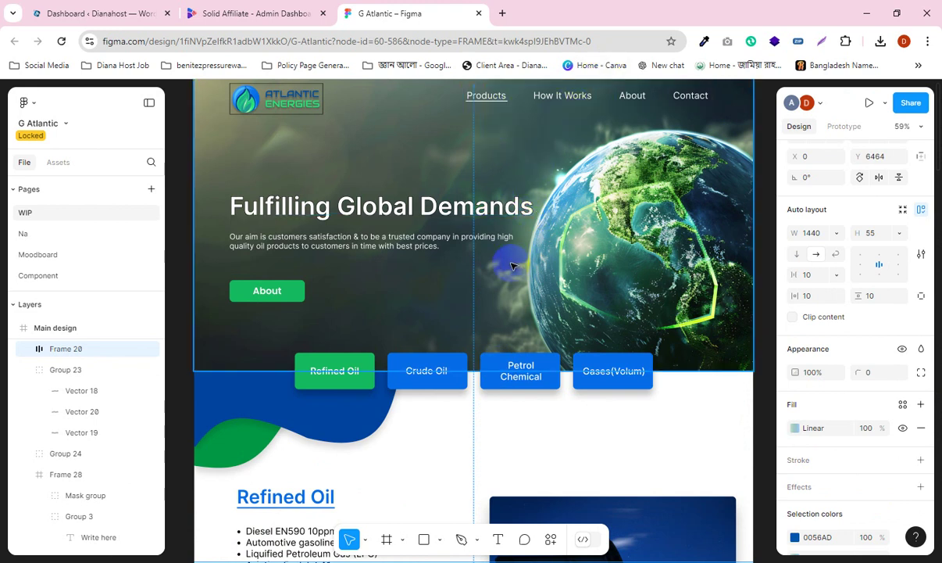
scroll(512, 266, "down", 10)
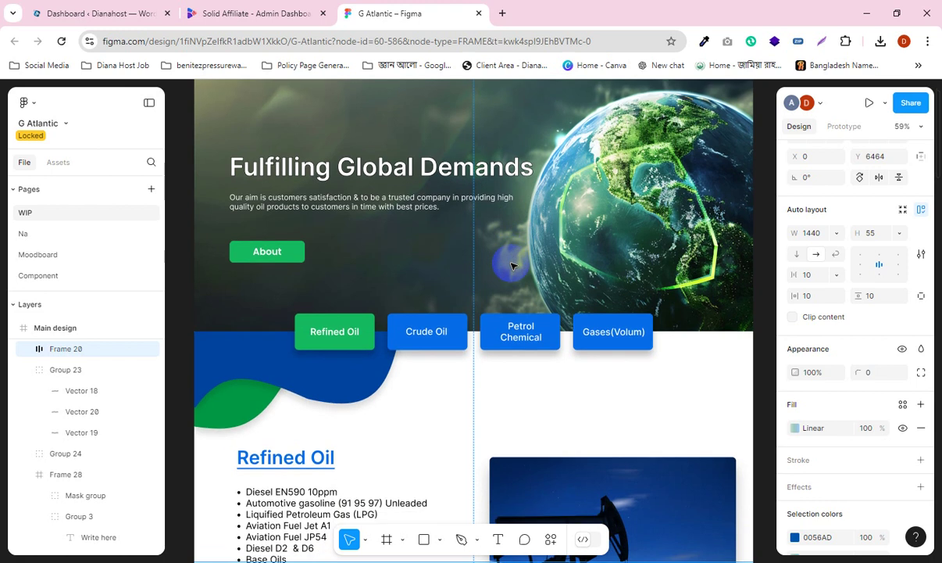
scroll(512, 266, "down", 8)
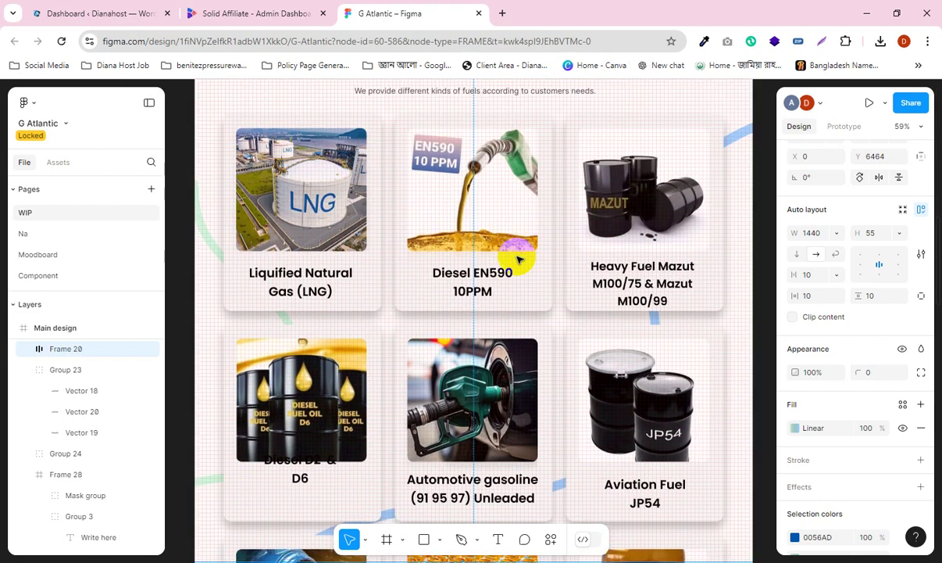
scroll(522, 256, "down", 7)
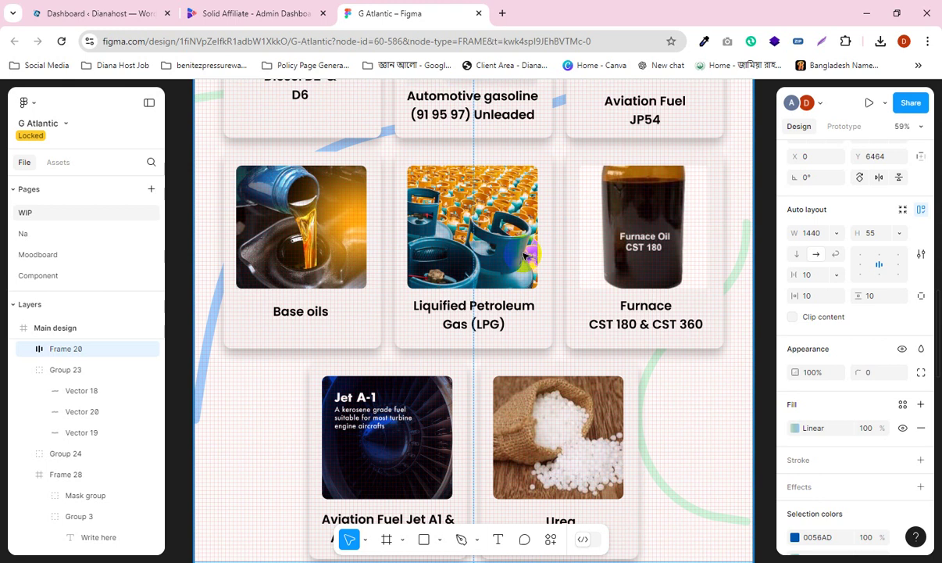
left_click(180, 240)
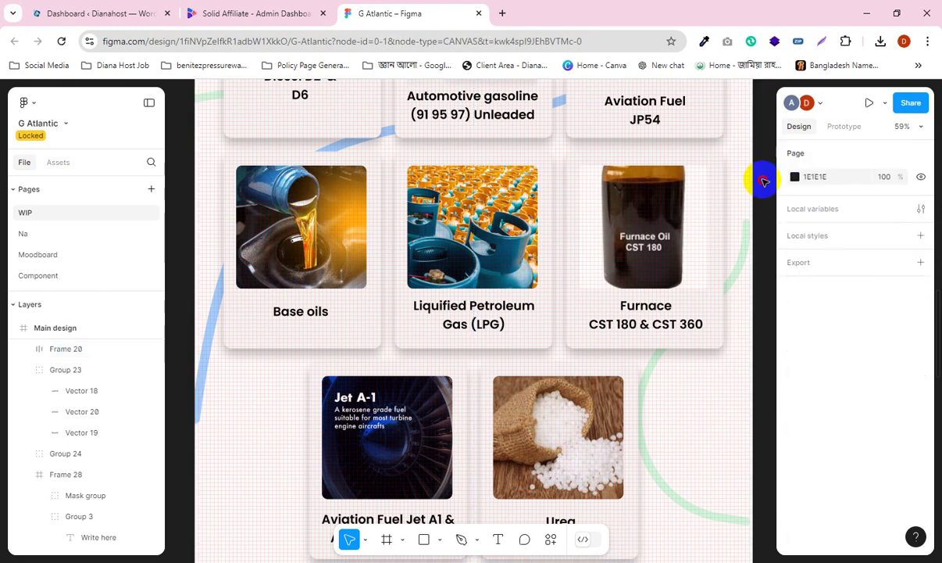
scroll(187, 248, "down", 5)
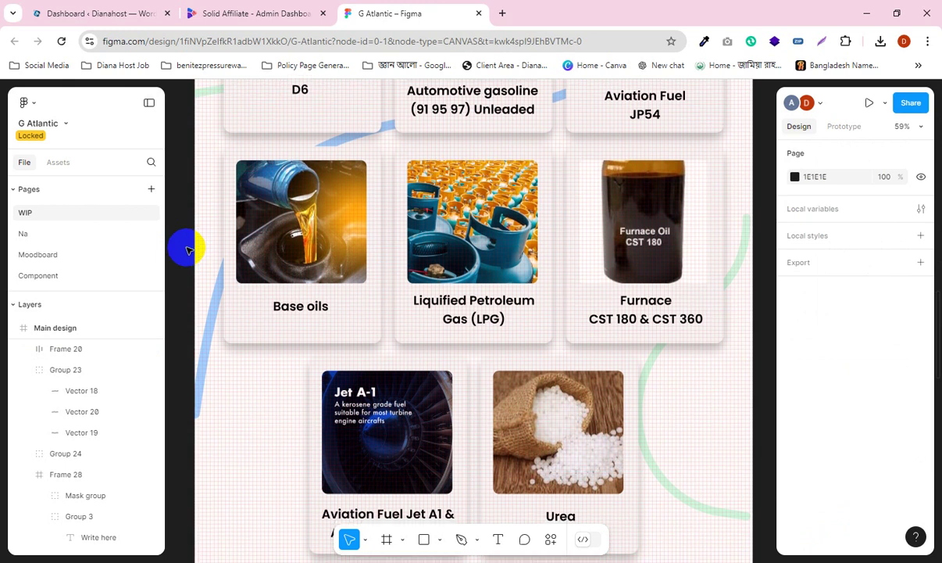
scroll(188, 248, "down", 1)
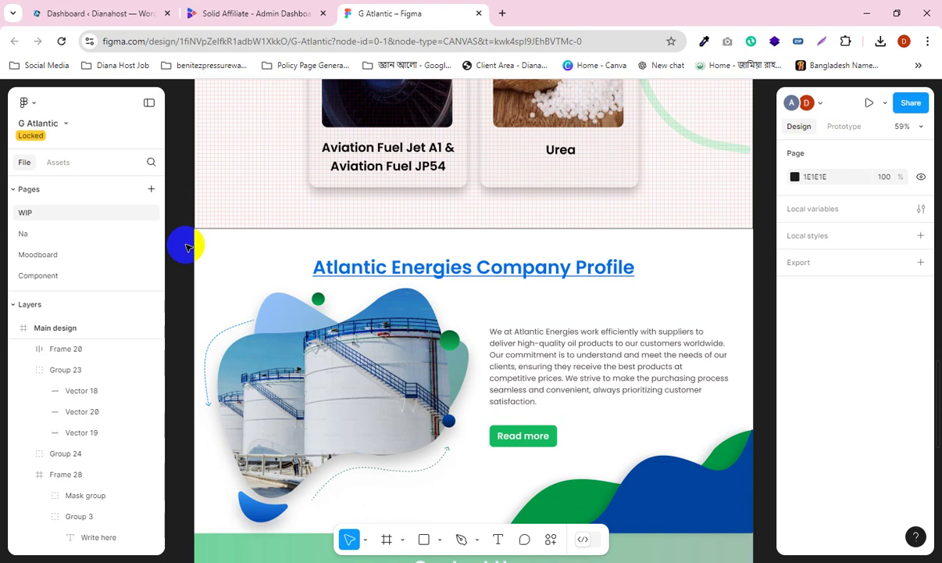
scroll(354, 327, "down", 10)
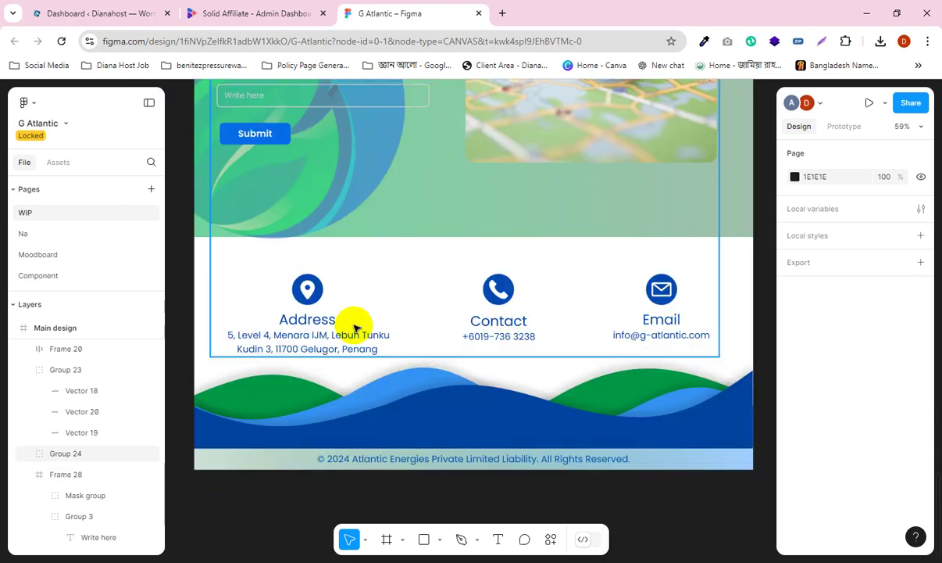
scroll(353, 327, "down", 4)
scroll(459, 332, "up", 2)
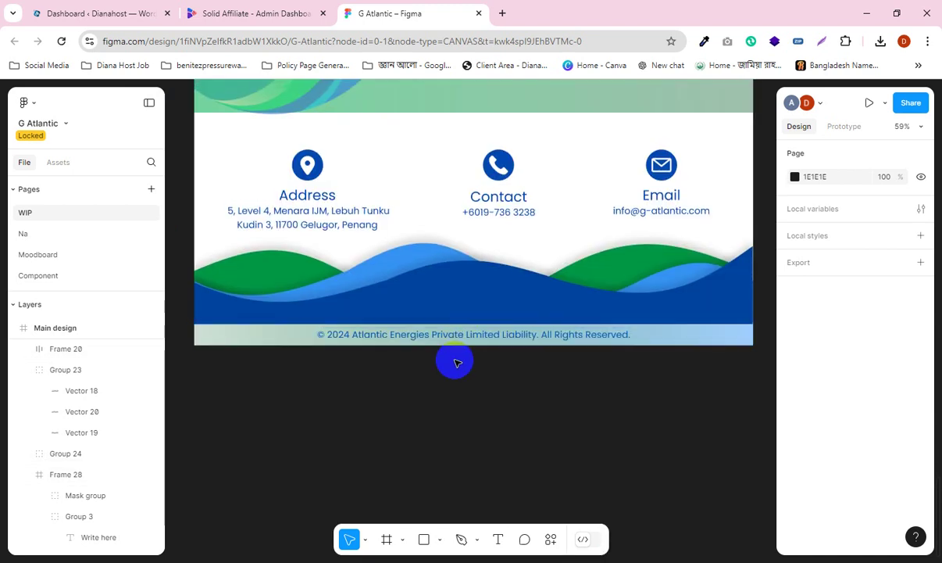
scroll(457, 359, "up", 1)
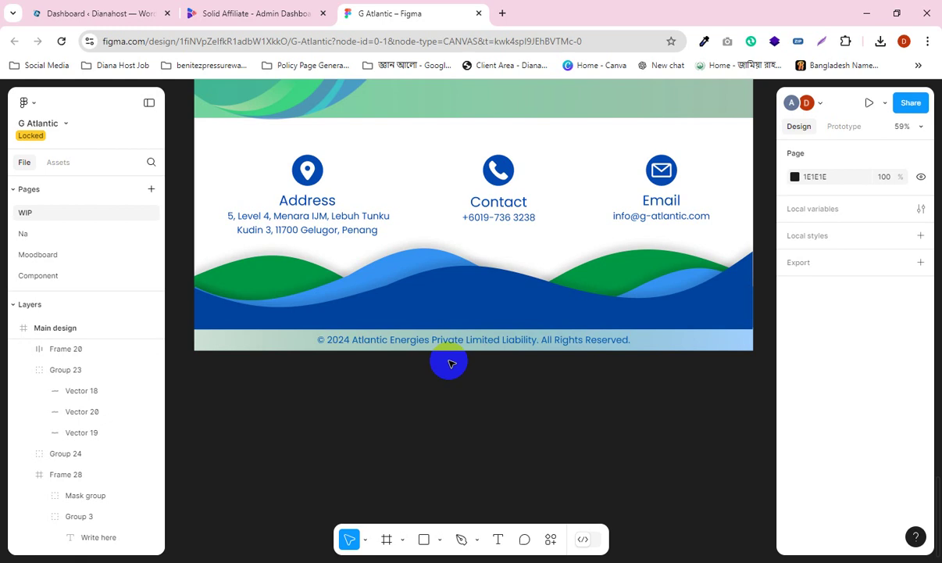
scroll(540, 379, "up", 4)
scroll(522, 375, "down", 4)
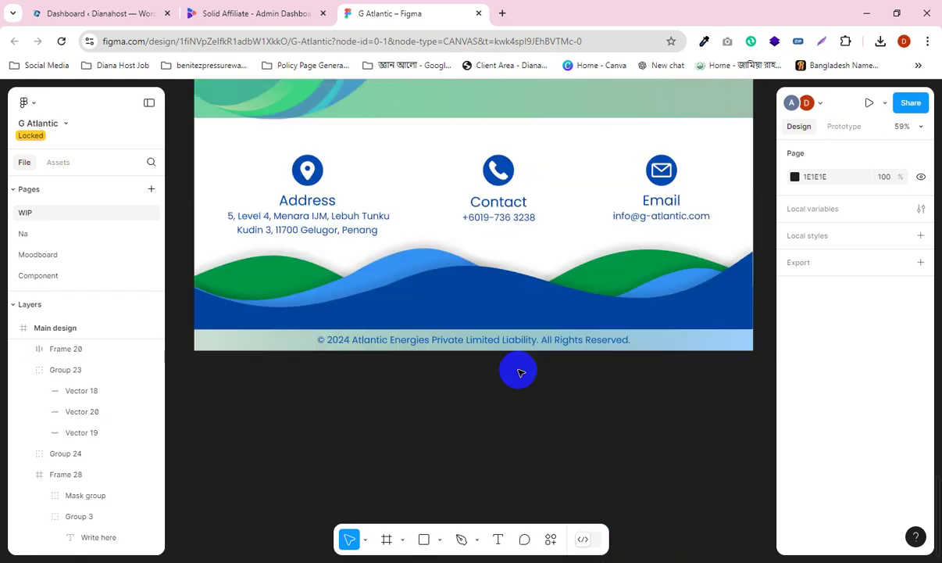
left_click(454, 351)
scroll(453, 350, "up", 2)
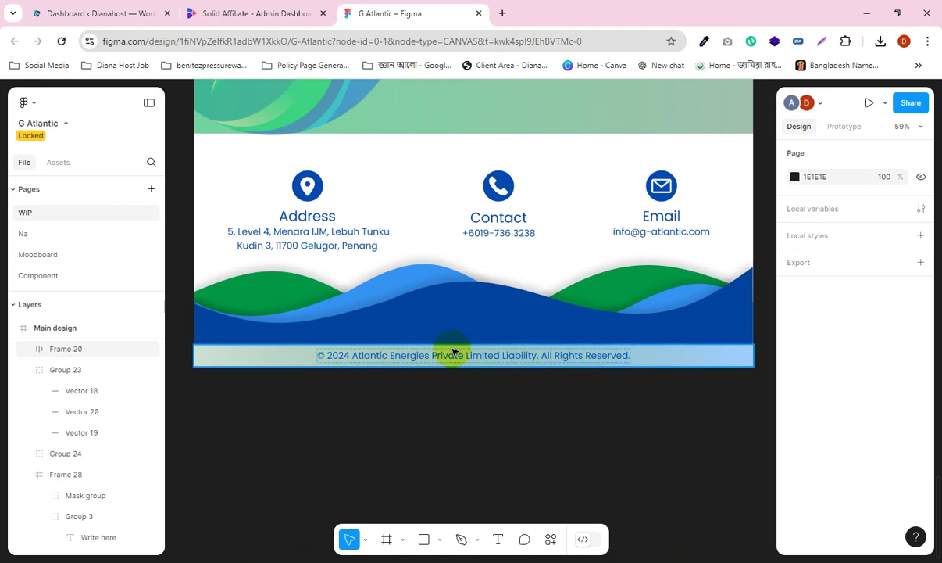
scroll(934, 242, "up", 3)
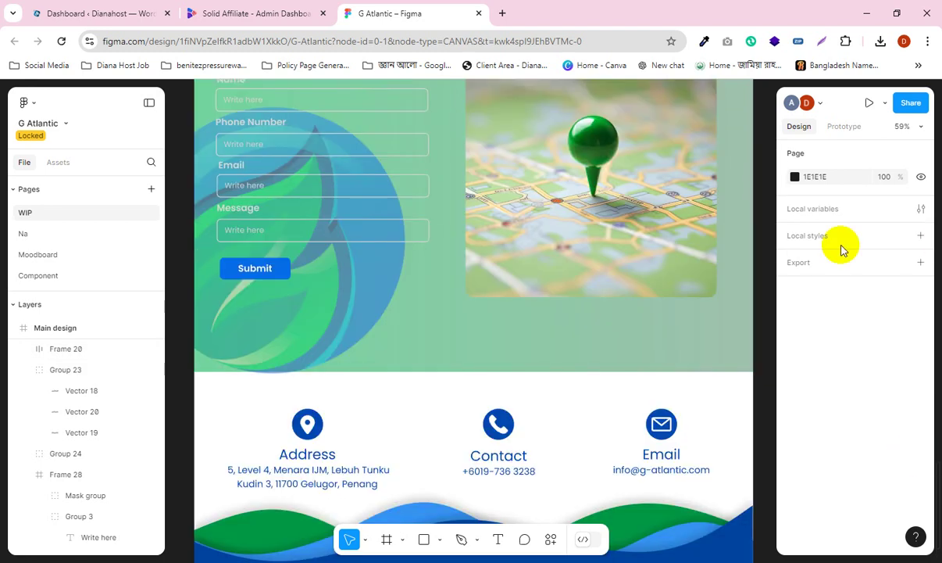
mouse_move(562, 557)
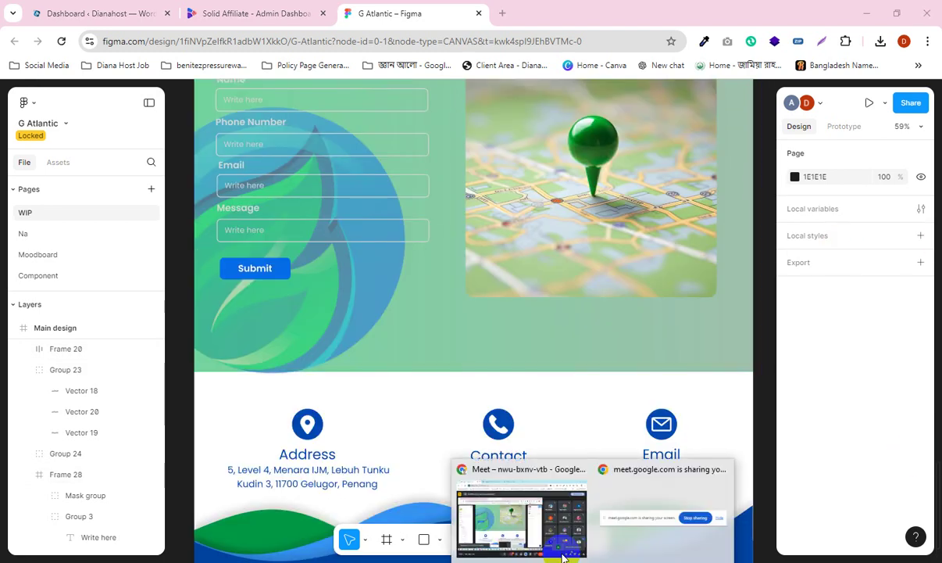
Step: Copy the G Atlantic Figma file's web address from its browser tab
left_click(543, 538)
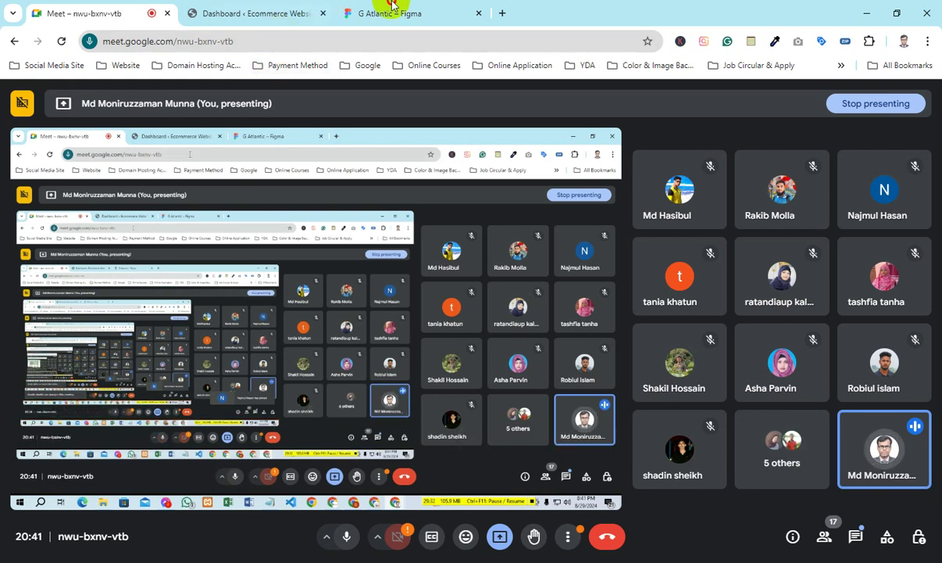
left_click(387, 17)
left_click(512, 37)
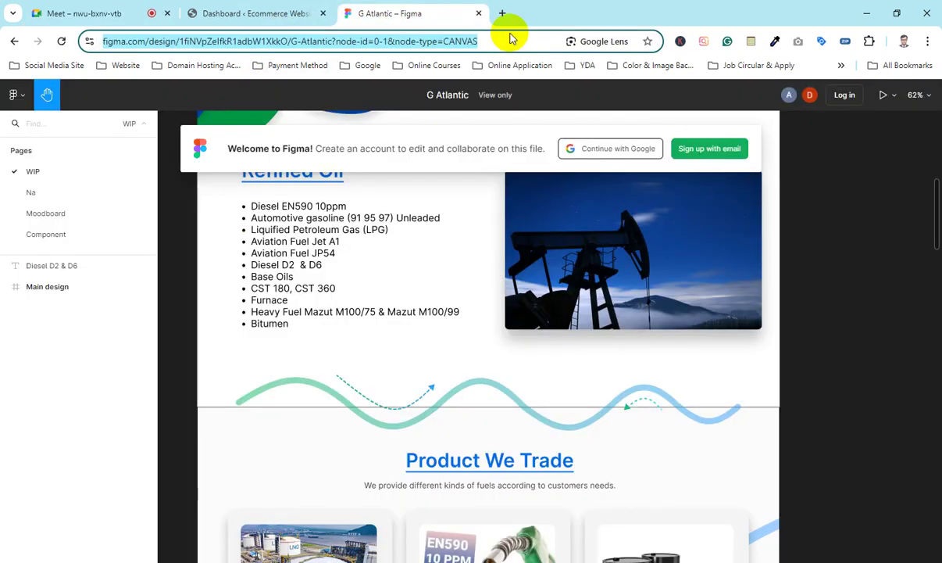
Step: Post the Figma file link in the Google Meet chat
left_click(125, 14)
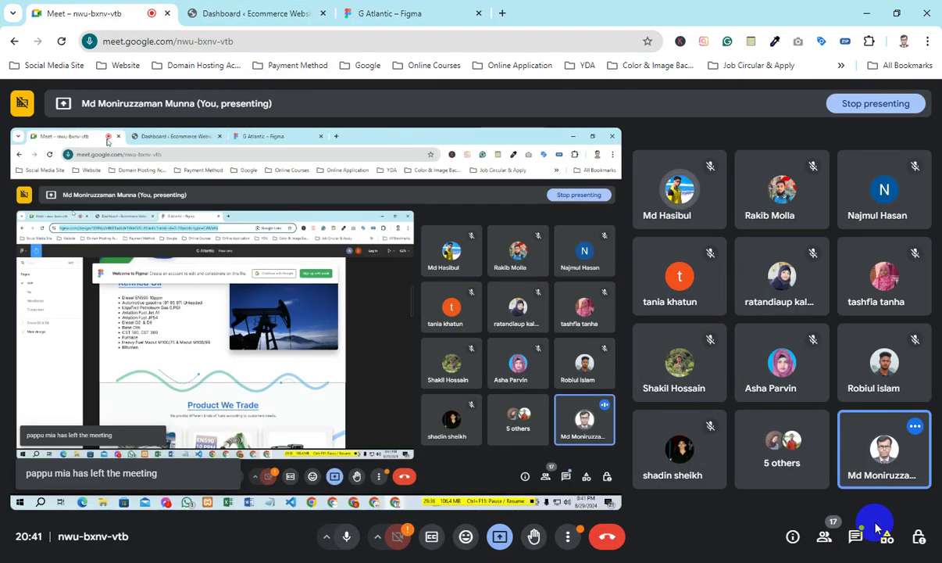
left_click(854, 533)
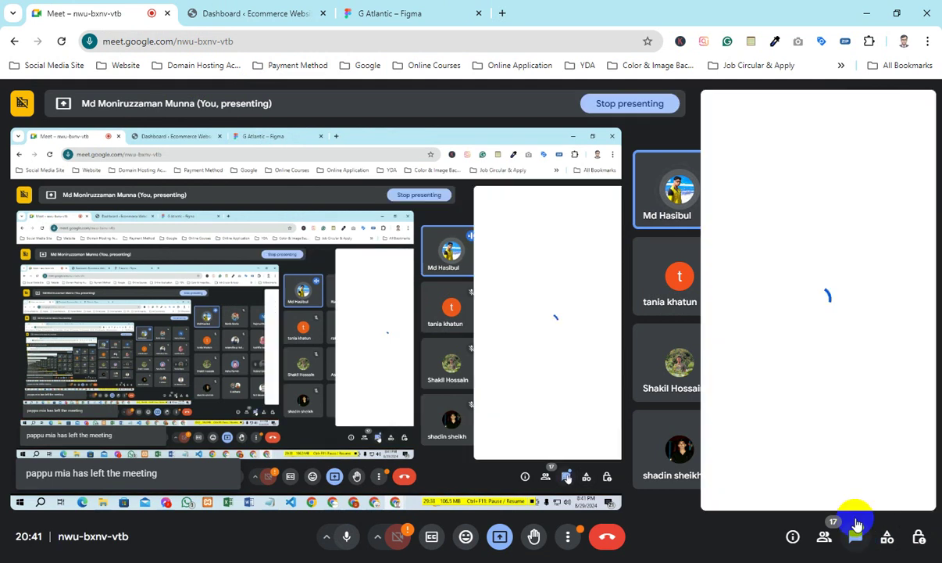
left_click(803, 483)
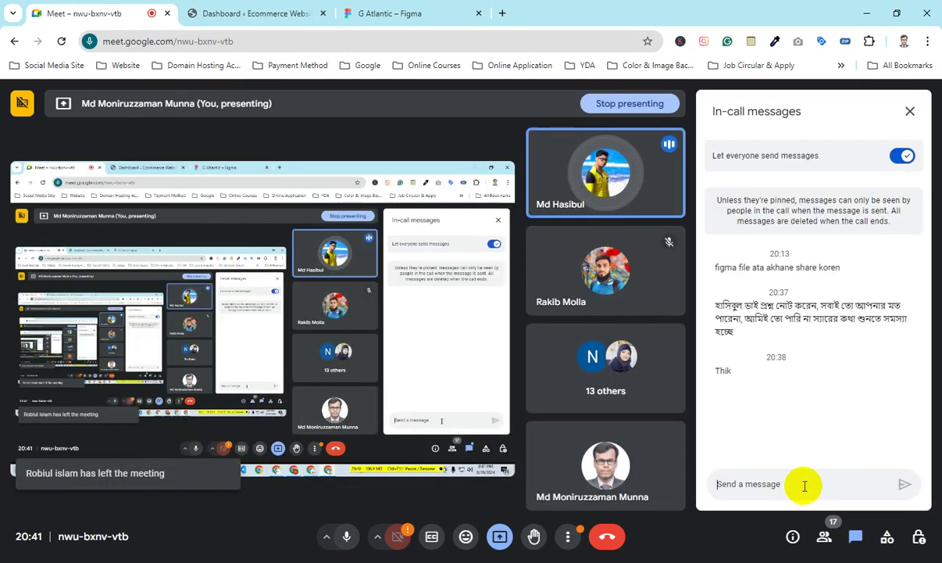
key("Return")
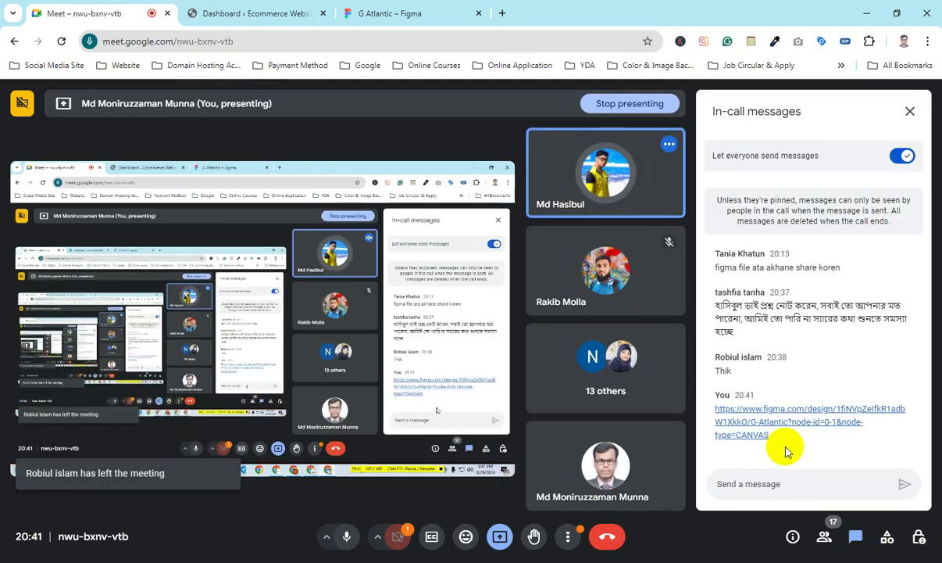
Step: Close the Meet chat and return to the G Atlantic Figma design
left_click(910, 111)
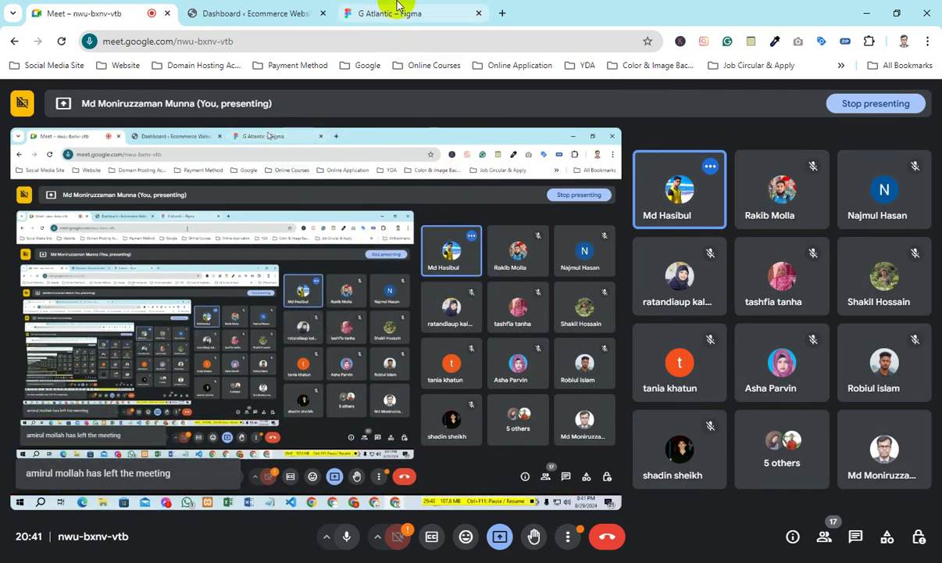
left_click(389, 11)
scroll(430, 279, "up", 15)
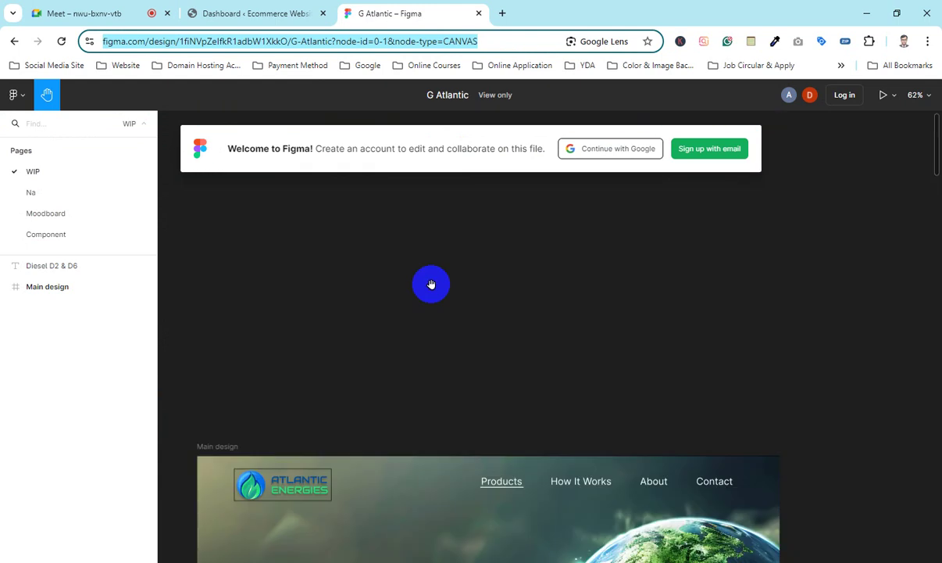
scroll(467, 345, "down", 3)
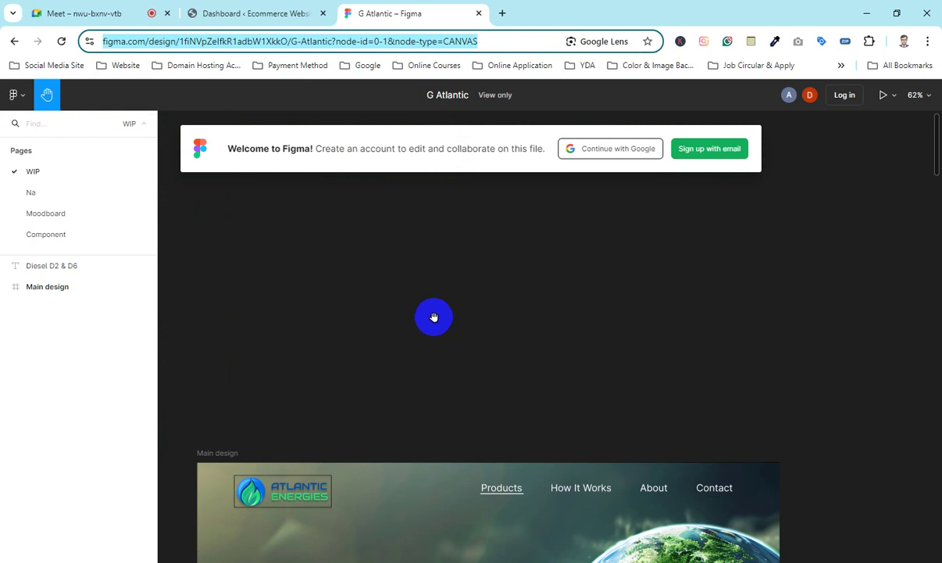
scroll(398, 316, "down", 5)
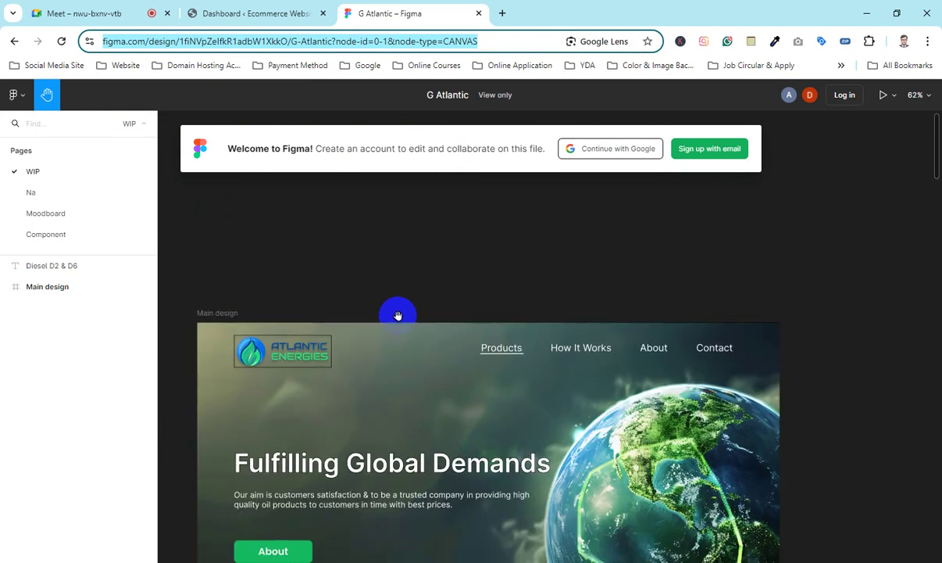
scroll(397, 315, "up", 2)
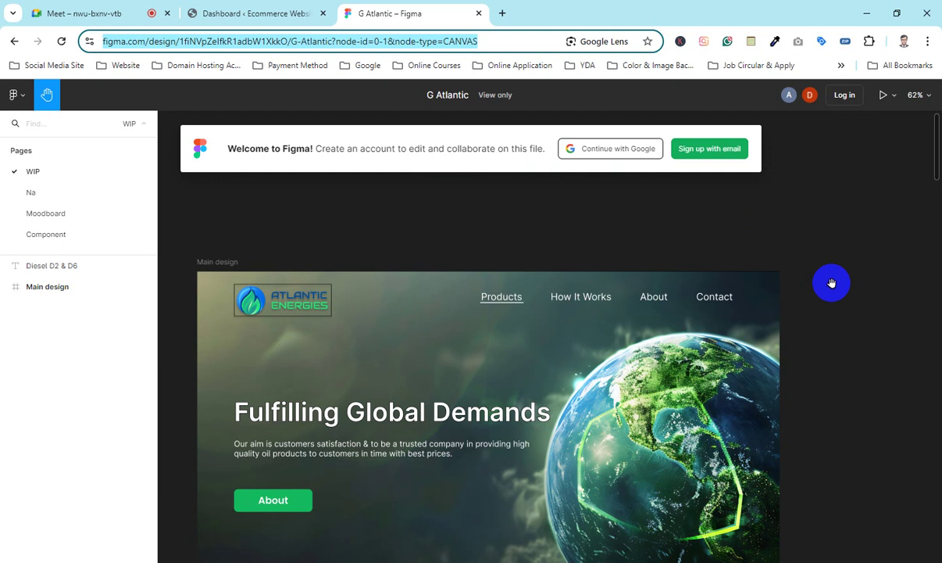
scroll(479, 263, "down", 3)
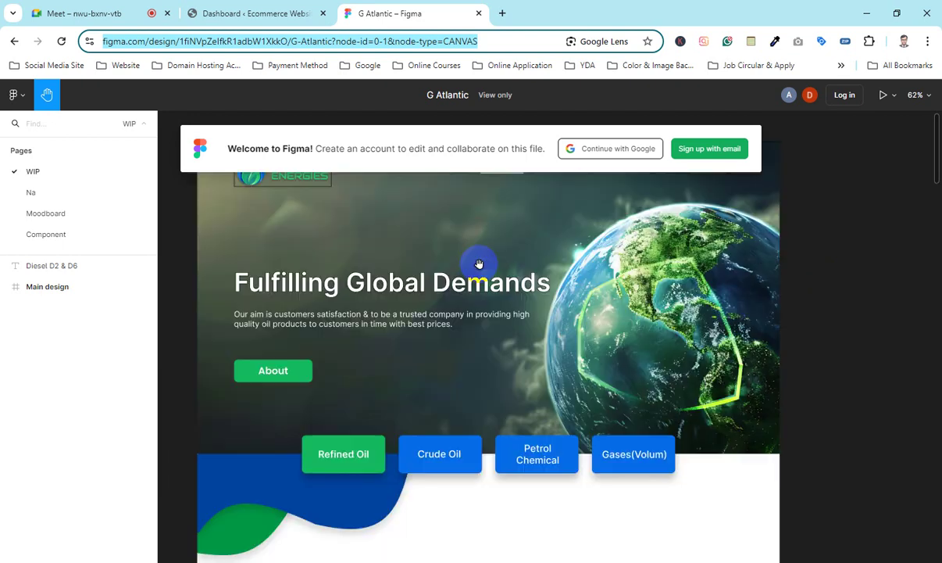
scroll(459, 319, "up", 3)
scroll(457, 319, "down", 1)
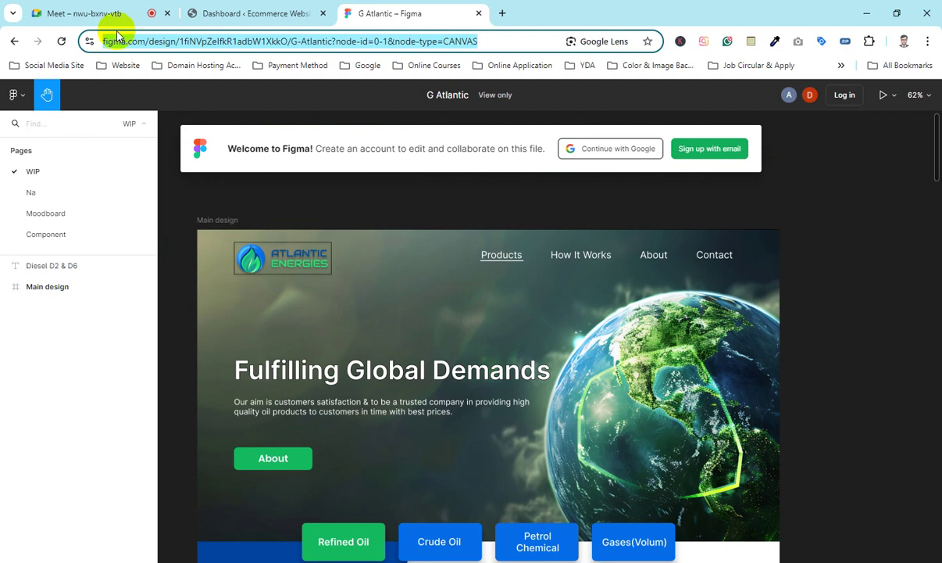
left_click(147, 12)
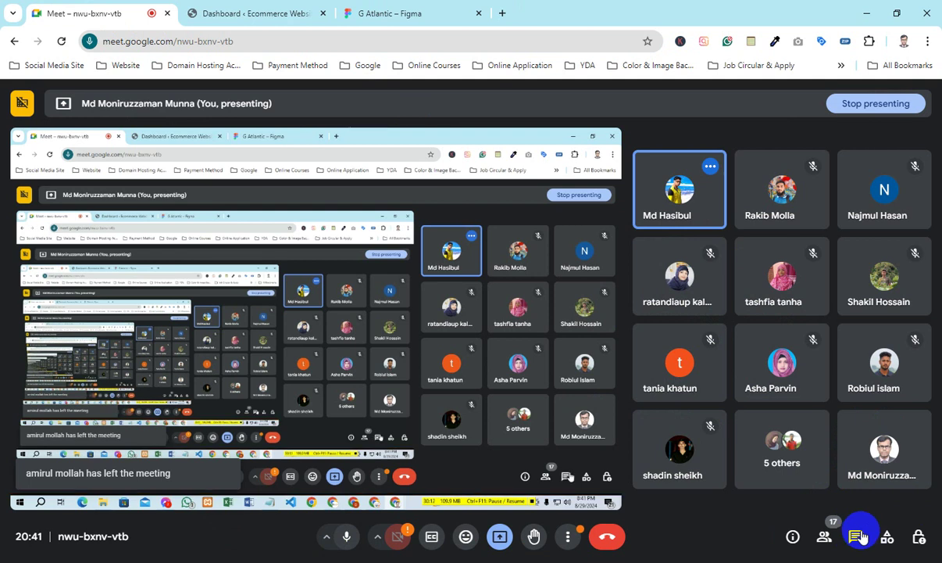
left_click(373, 8)
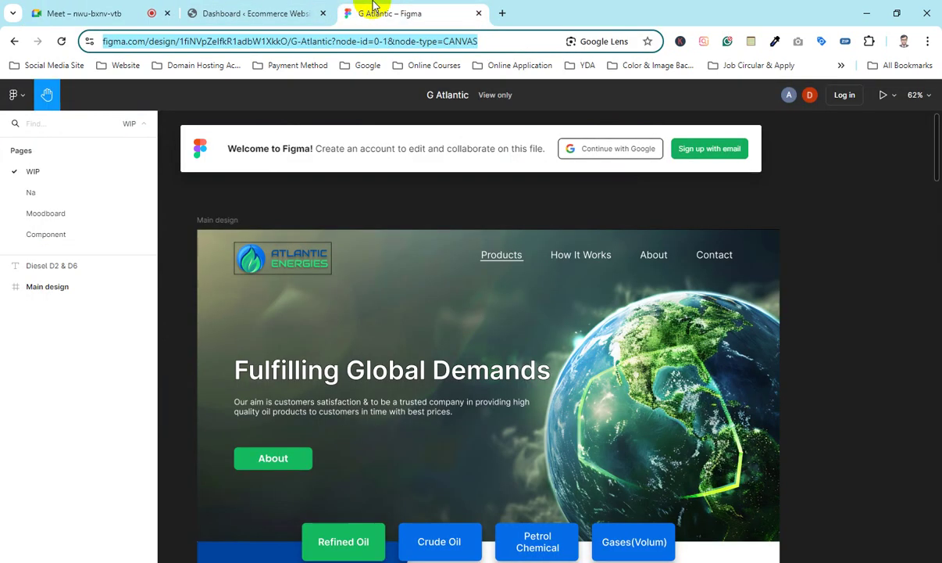
left_click(798, 214)
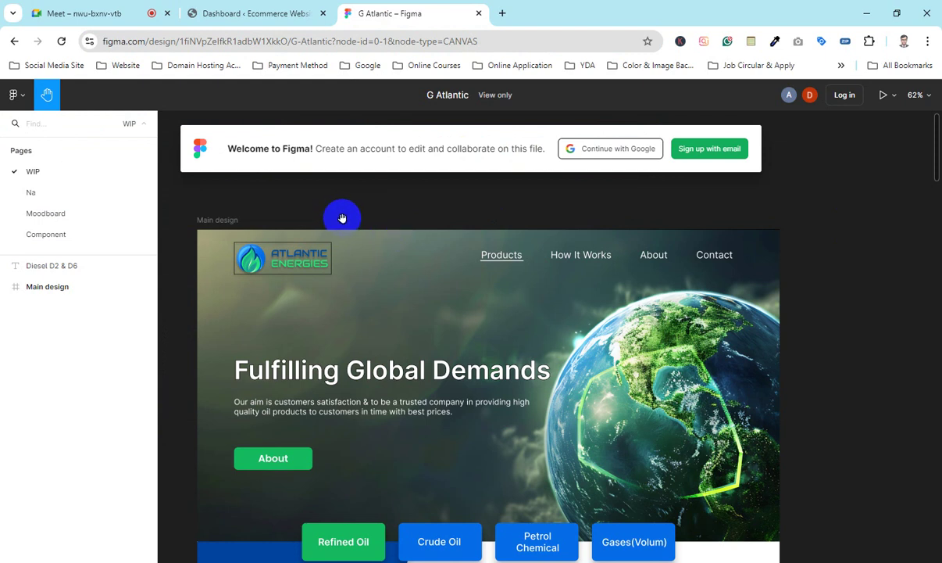
left_click(126, 14)
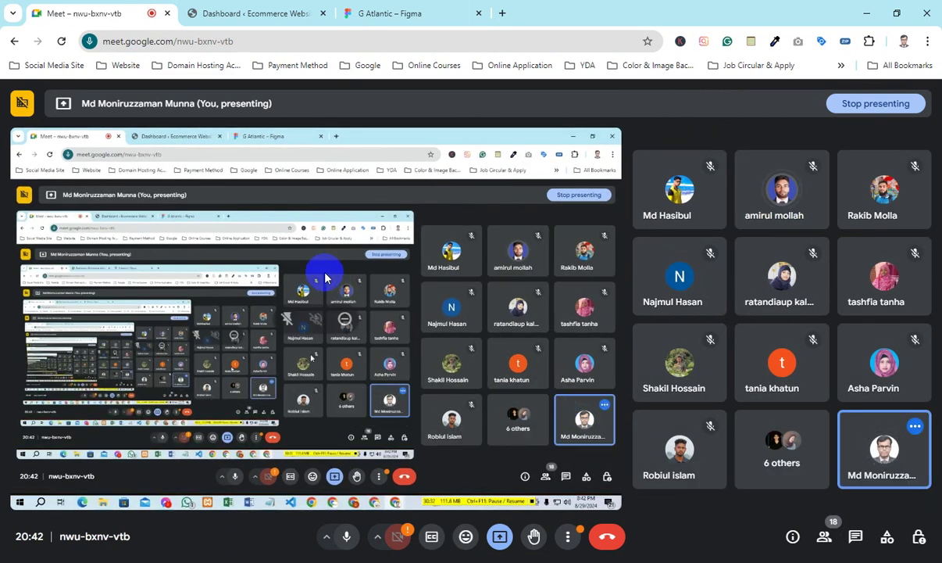
left_click(434, 9)
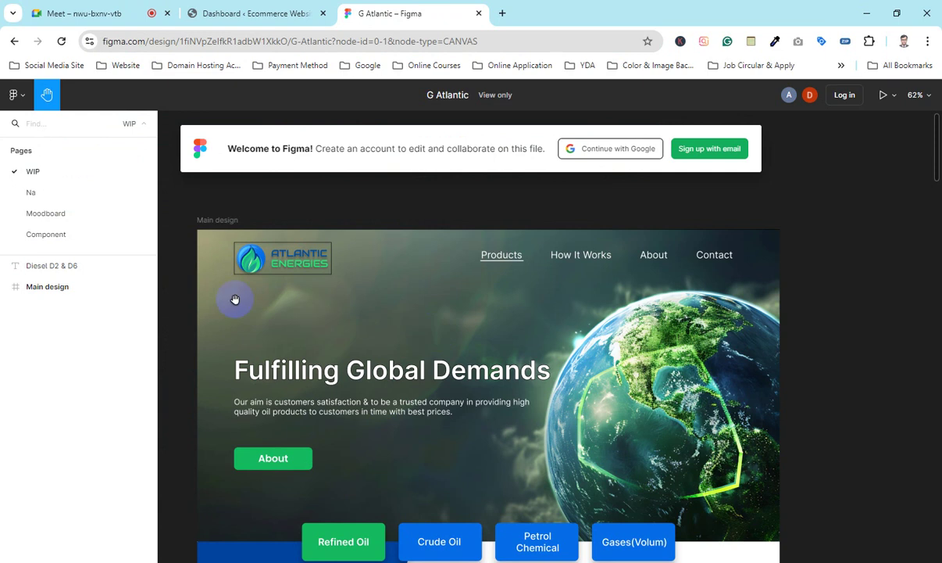
scroll(336, 289, "down", 1)
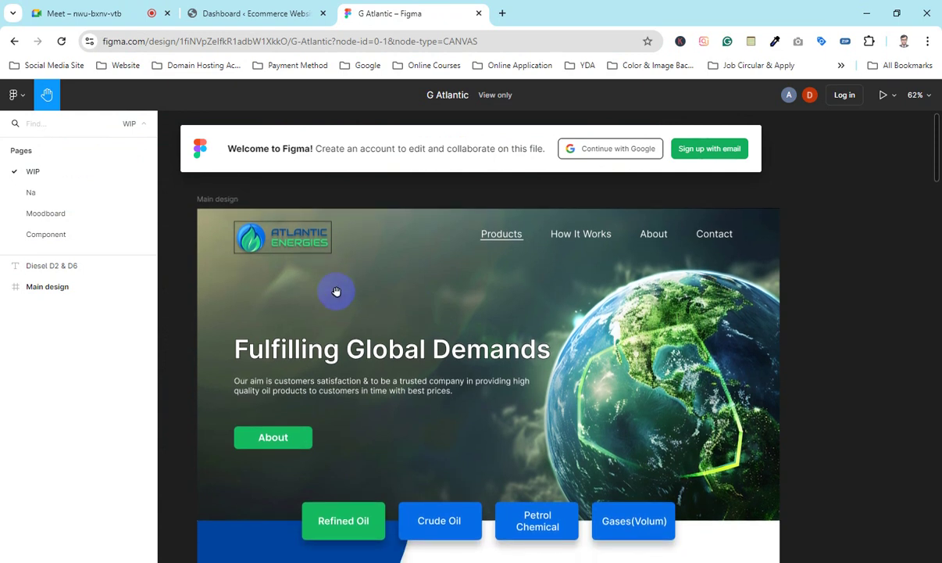
scroll(336, 291, "up", 1)
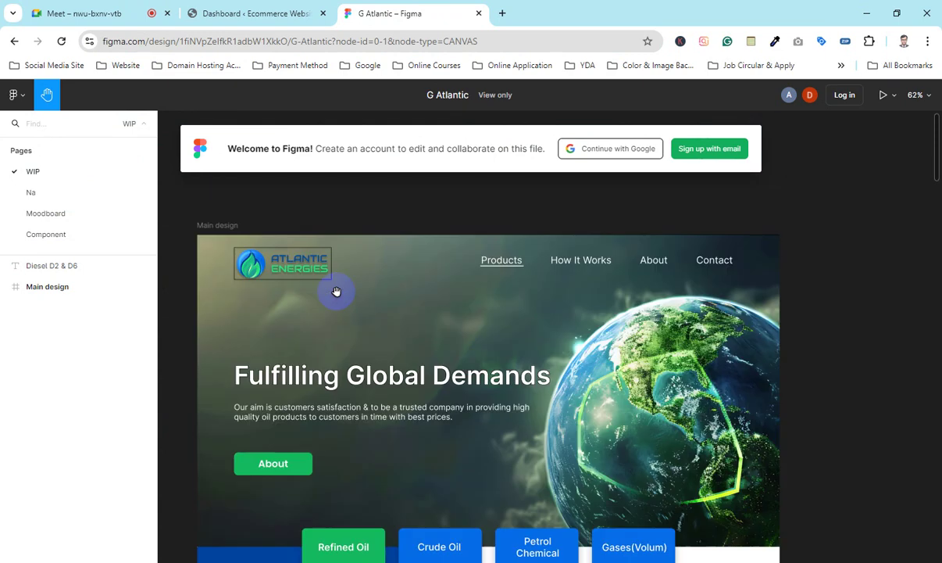
left_click(397, 435)
scroll(402, 428, "down", 8)
scroll(402, 427, "up", 6)
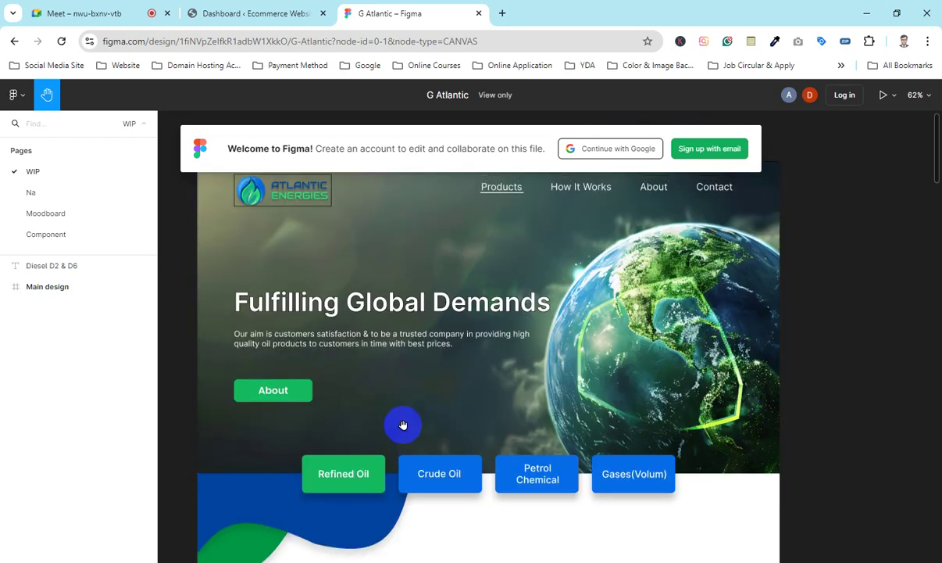
scroll(390, 307, "up", 1)
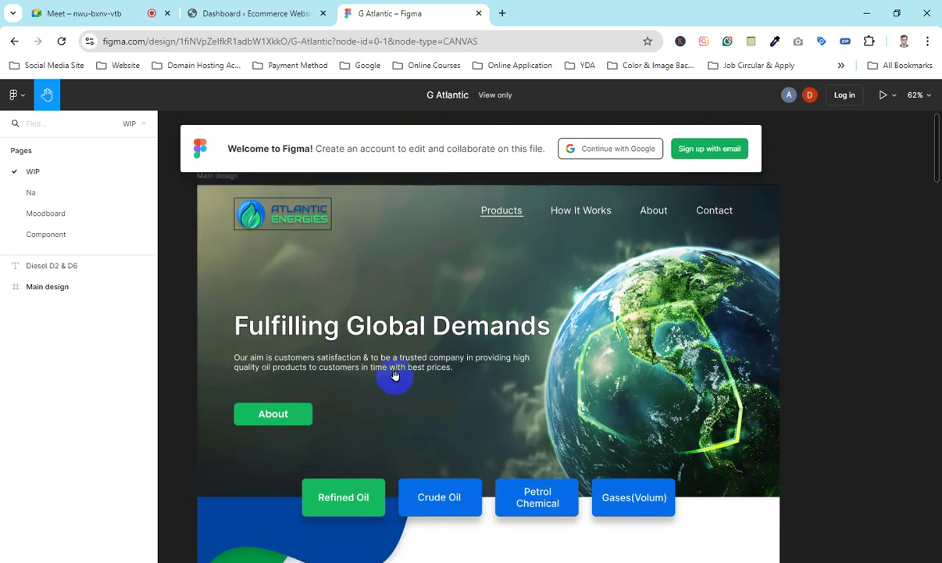
scroll(499, 311, "up", 2)
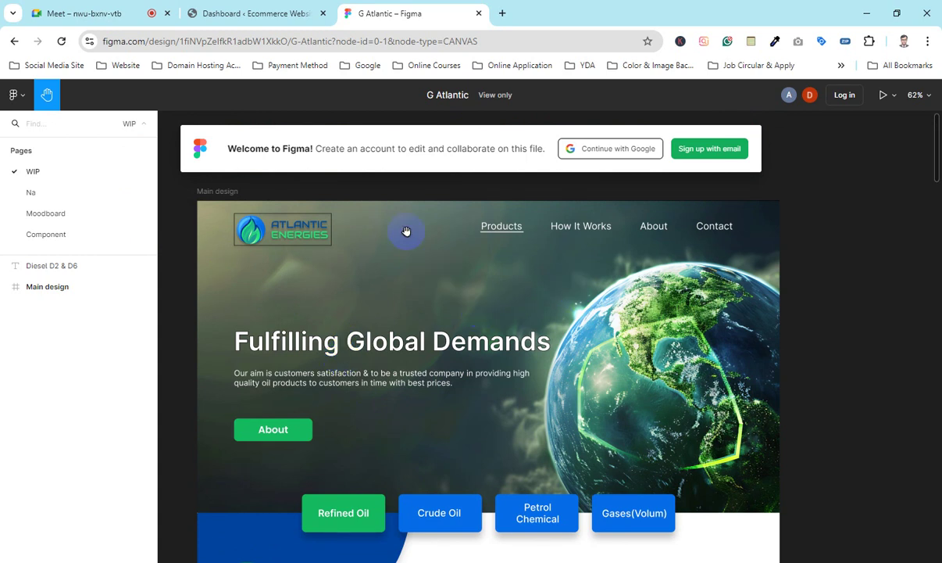
Step: Sign in to Figma through Google with the chosen account, checking the Meet call briefly
left_click(638, 150)
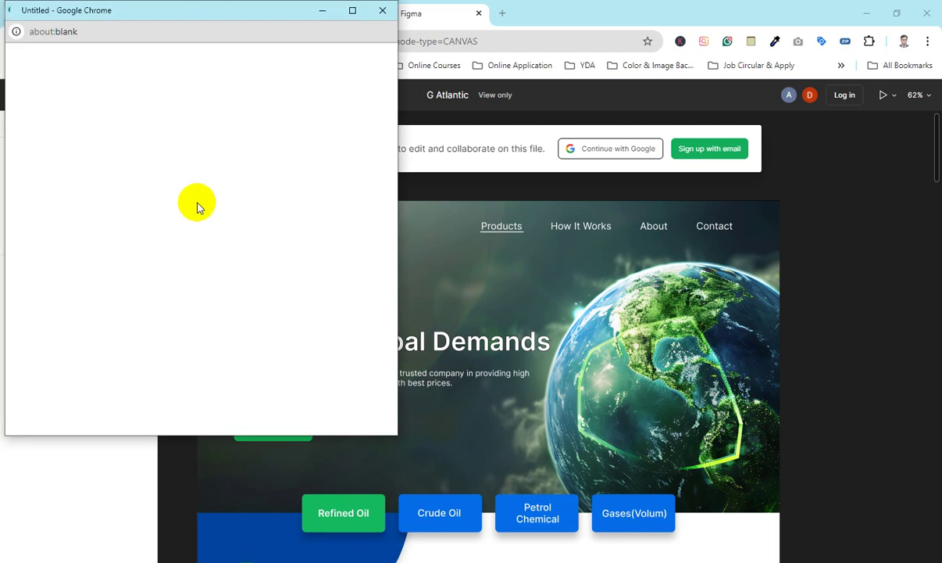
left_click(276, 132)
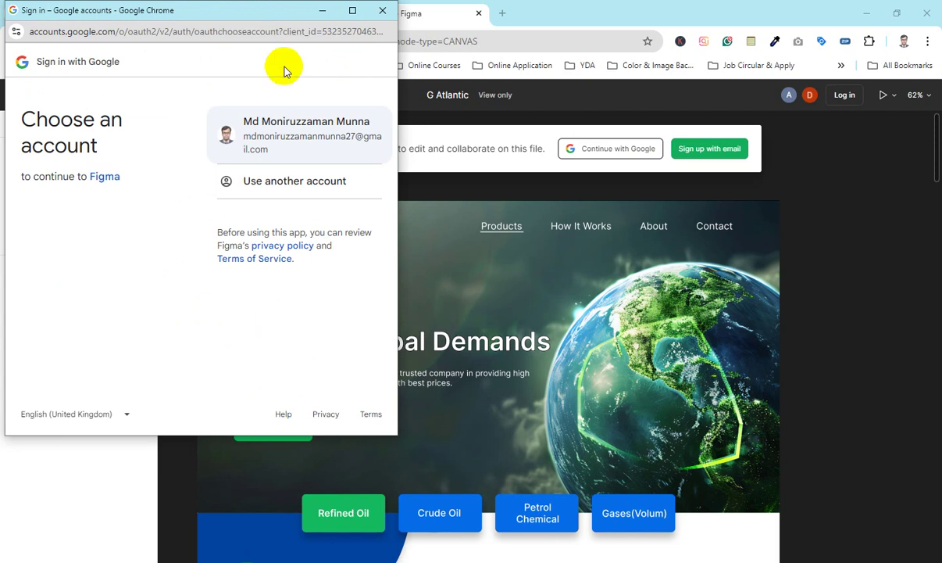
left_click(283, 139)
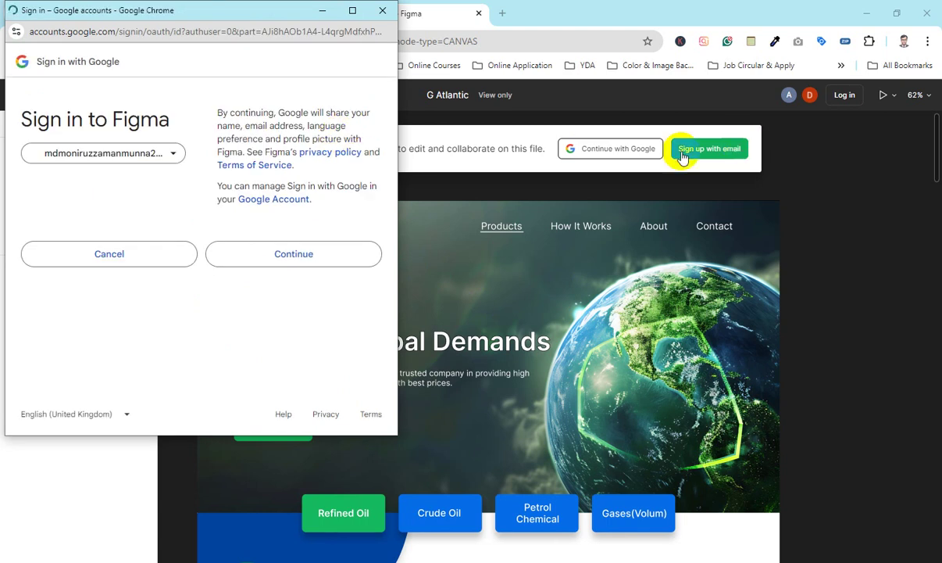
left_click(290, 258)
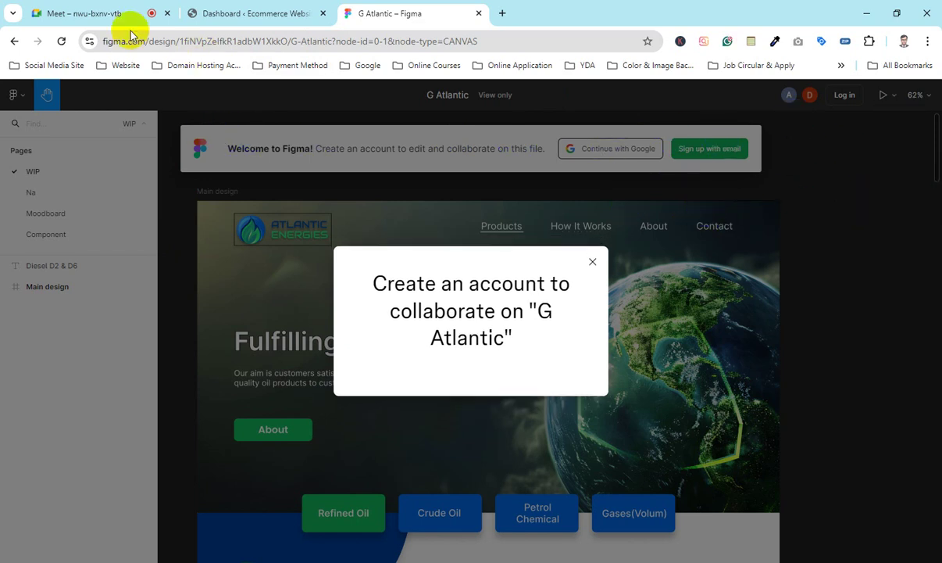
left_click(79, 12)
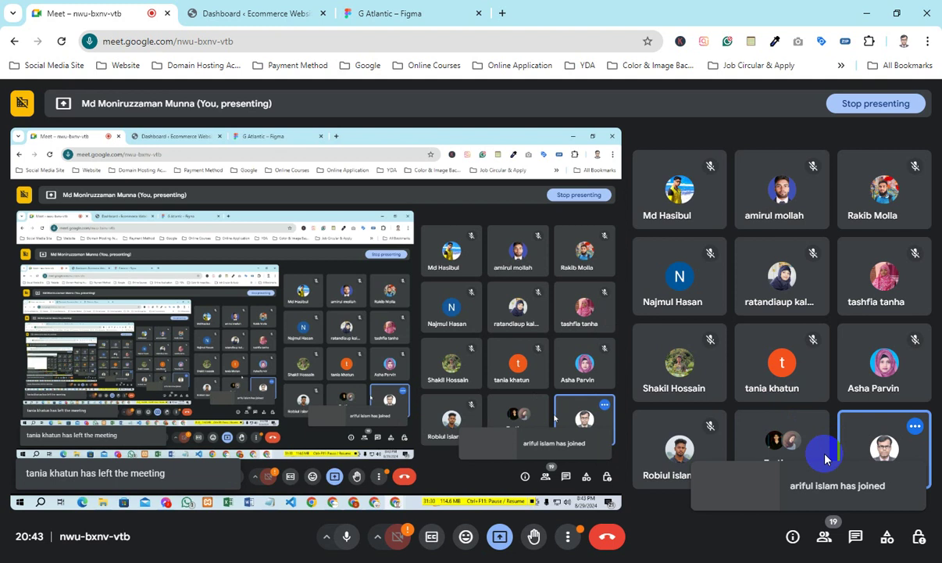
left_click(380, 13)
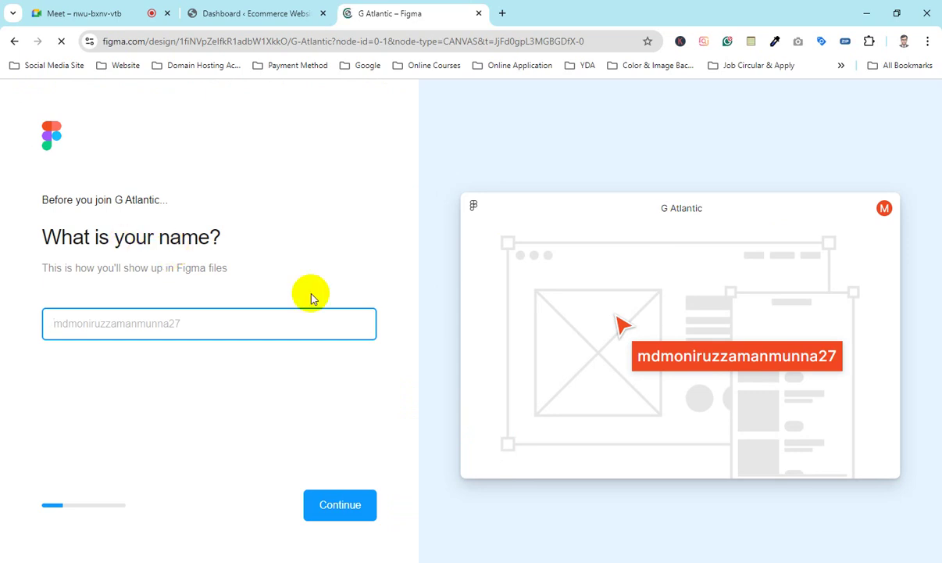
Step: Enter your display name in 'What is your name?' and continue
left_click(177, 320)
left_click(183, 317)
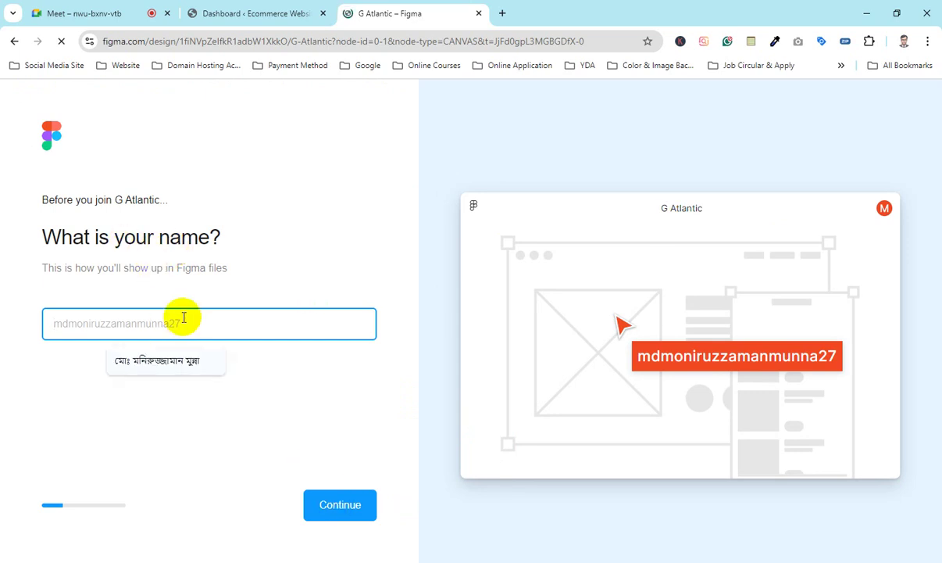
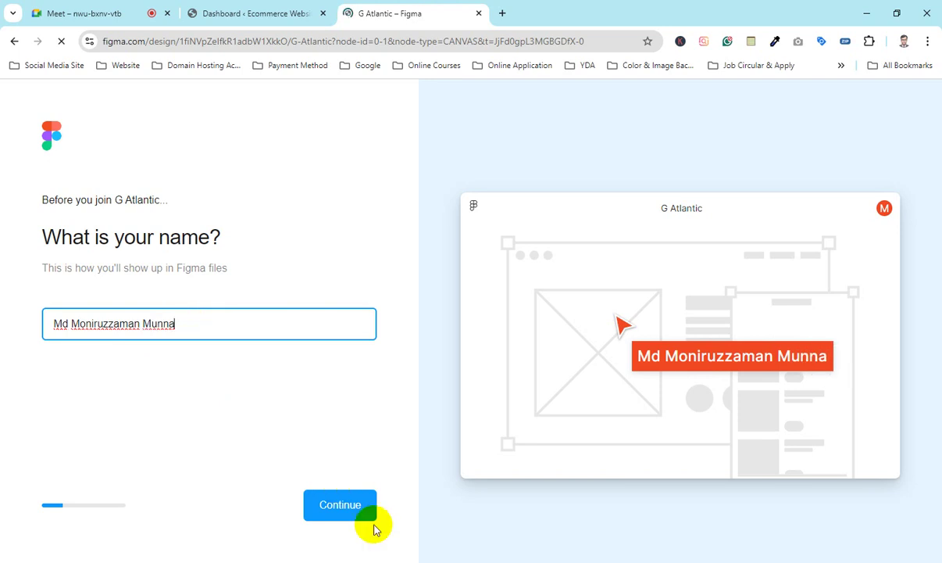
left_click(337, 502)
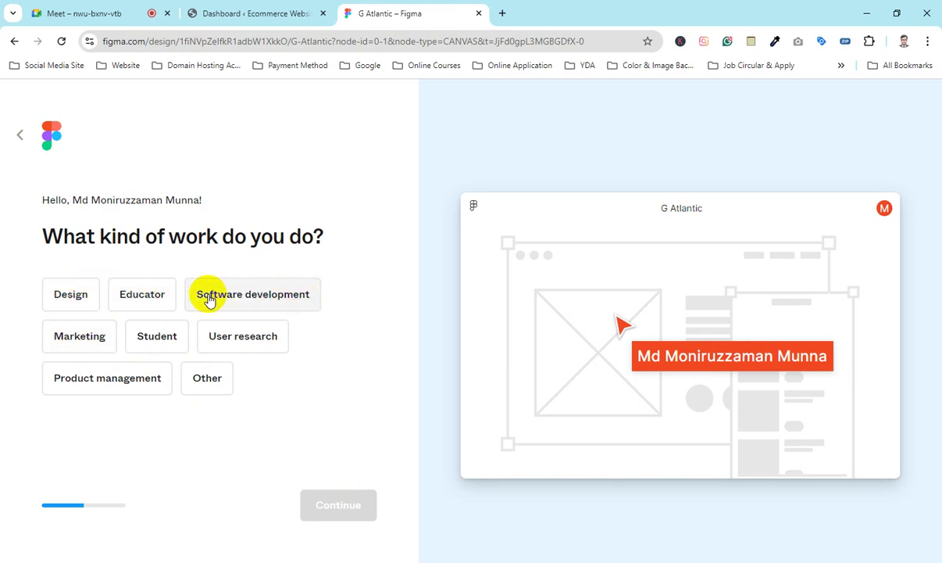
Step: Answer Software development and 'Yes, many times', then finish onboarding
left_click(235, 297)
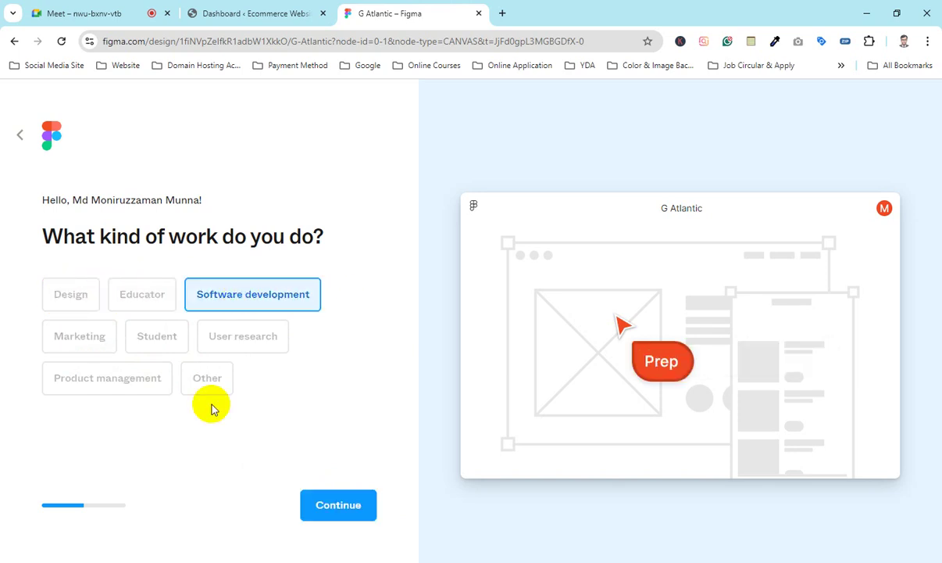
left_click(328, 508)
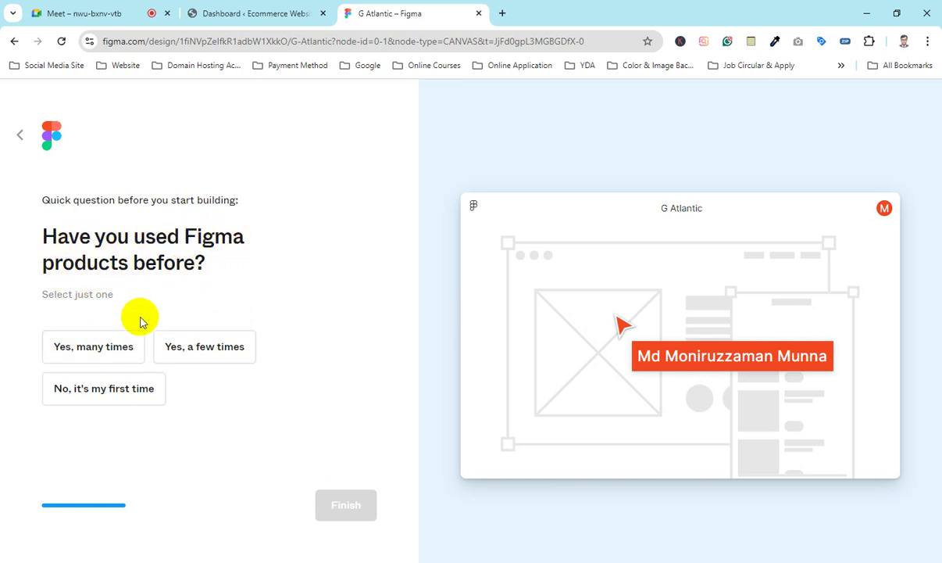
left_click(98, 347)
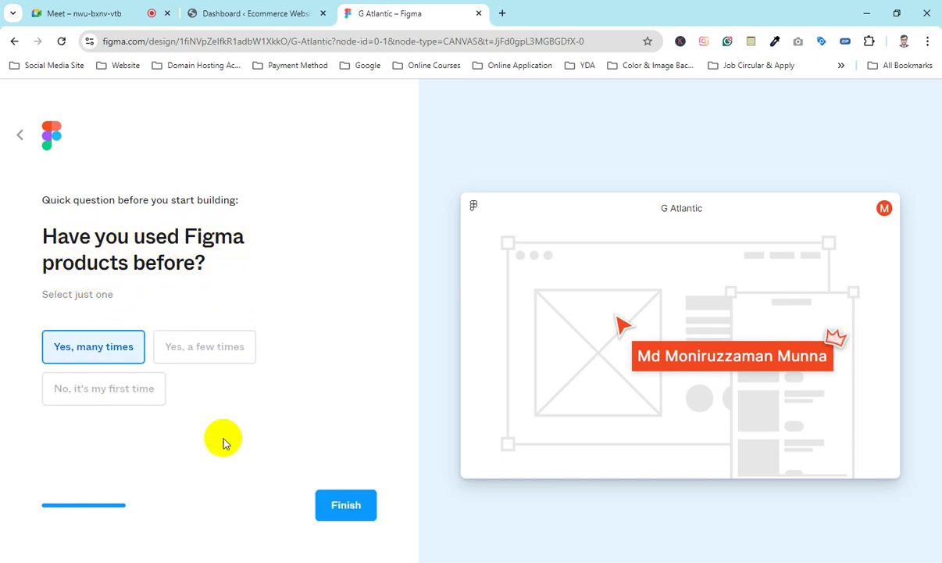
left_click(352, 505)
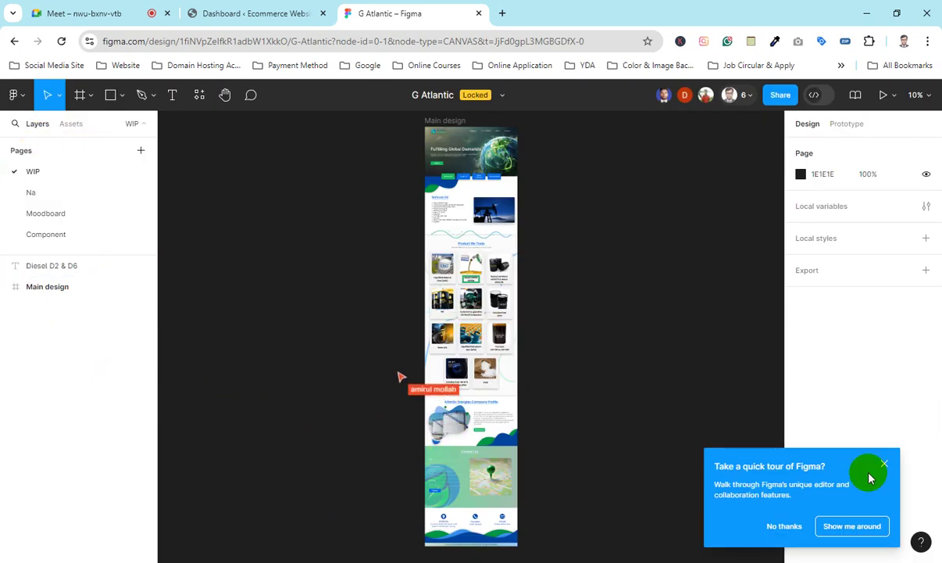
Step: Decline the Figma tour and pan around the landing page hero with the Hand tool
left_click(793, 529)
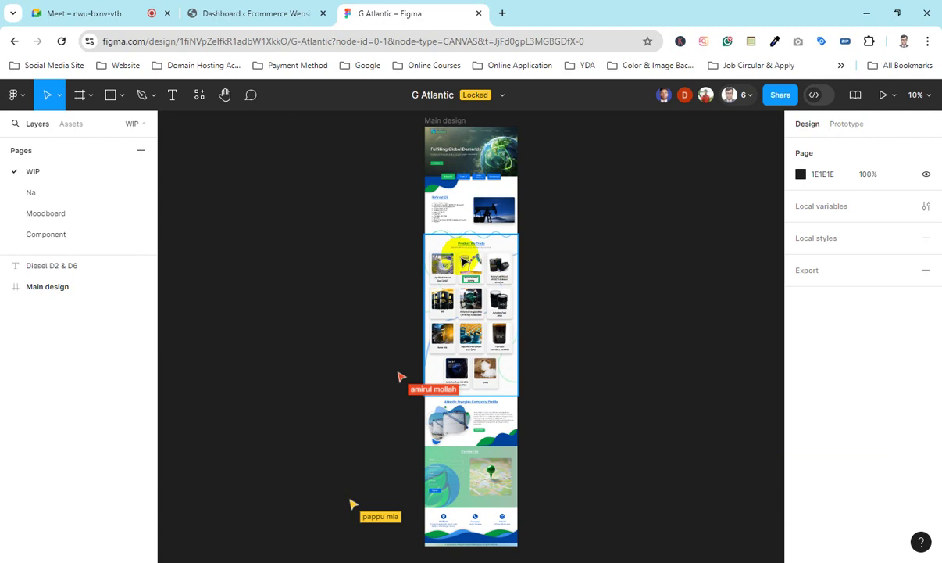
scroll(461, 254, "up", 3)
scroll(485, 352, "down", 1)
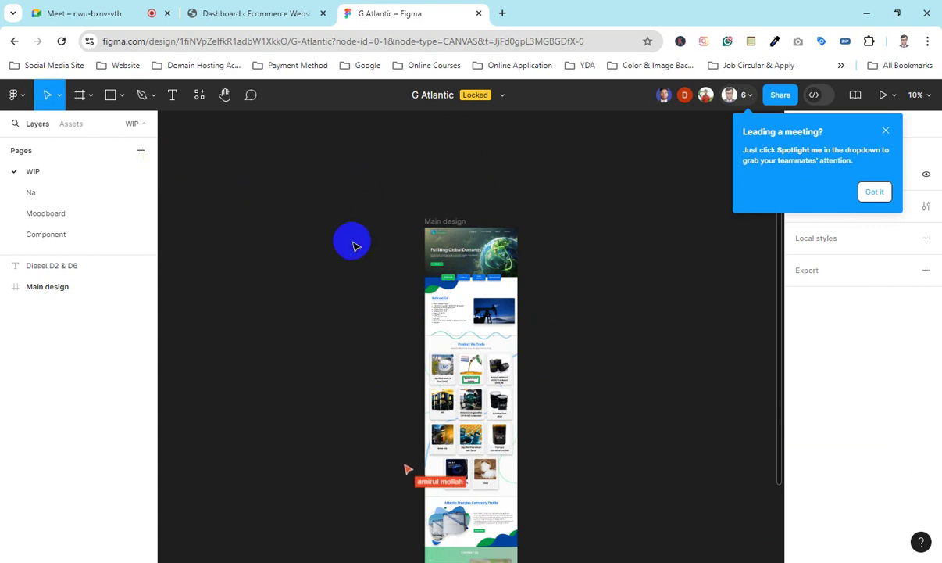
left_click(225, 94)
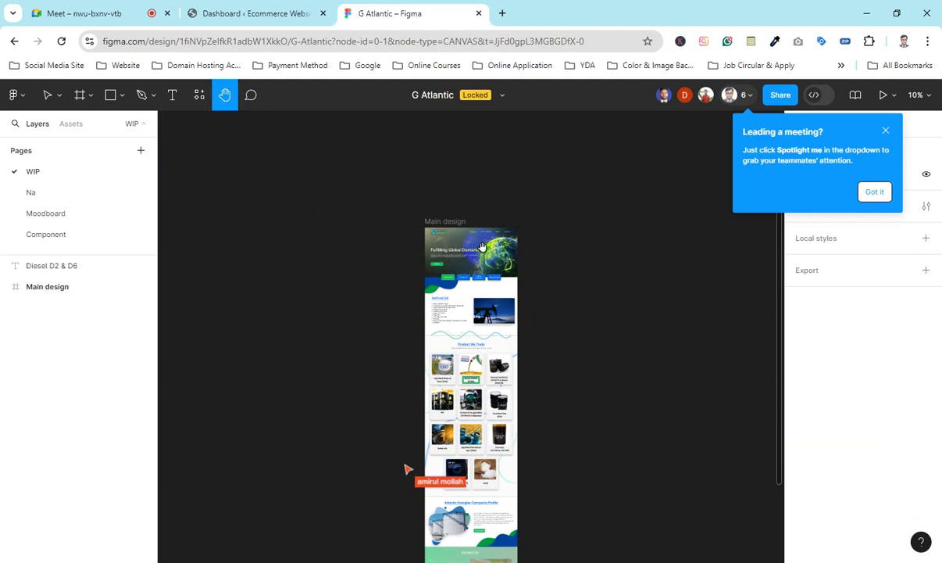
scroll(461, 213, "down", 3)
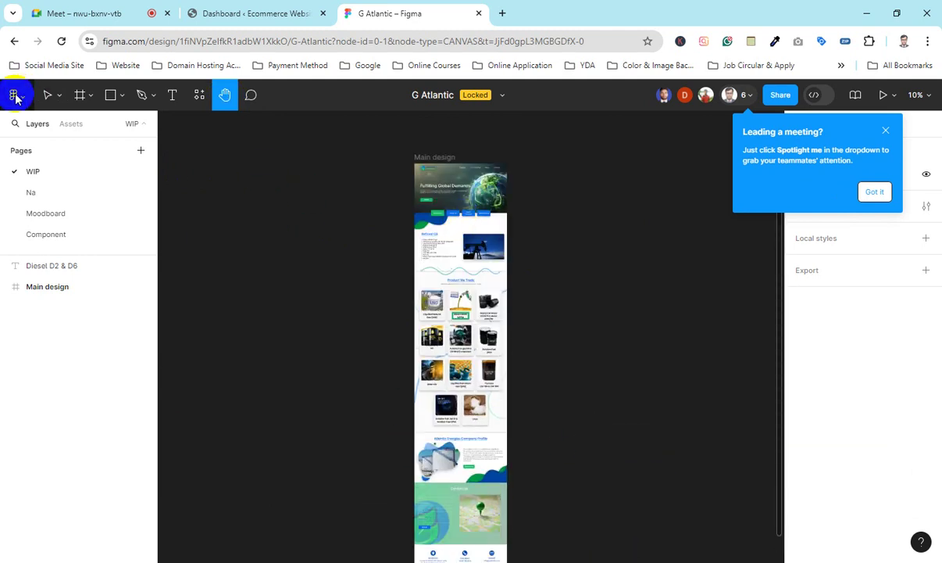
scroll(461, 225, "up", 2)
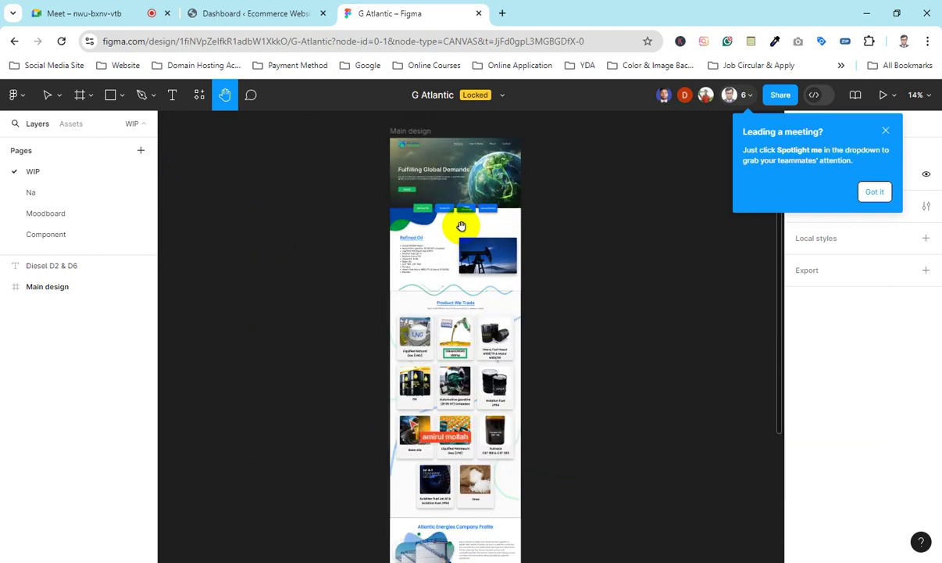
scroll(461, 225, "up", 5)
scroll(461, 226, "up", 4)
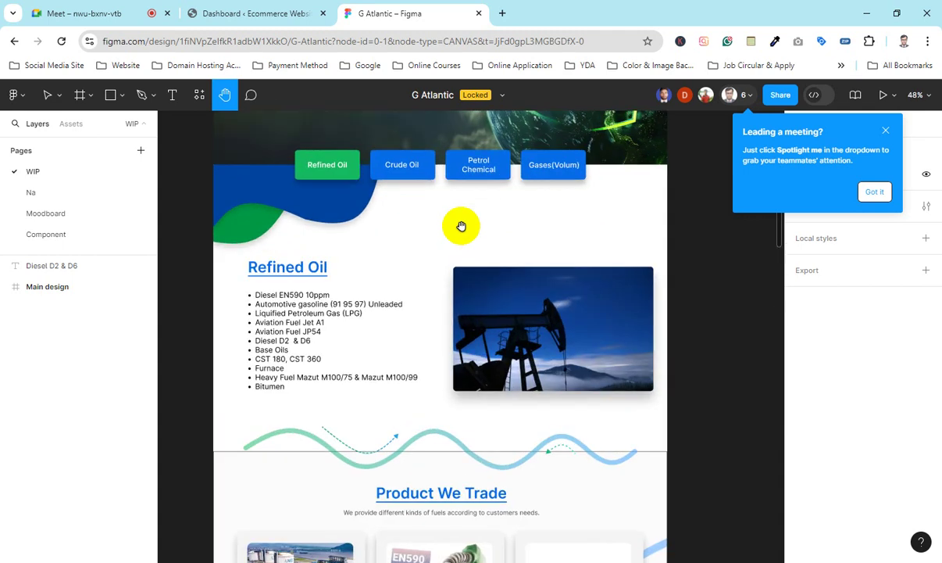
scroll(461, 226, "down", 2)
scroll(461, 226, "down", 1)
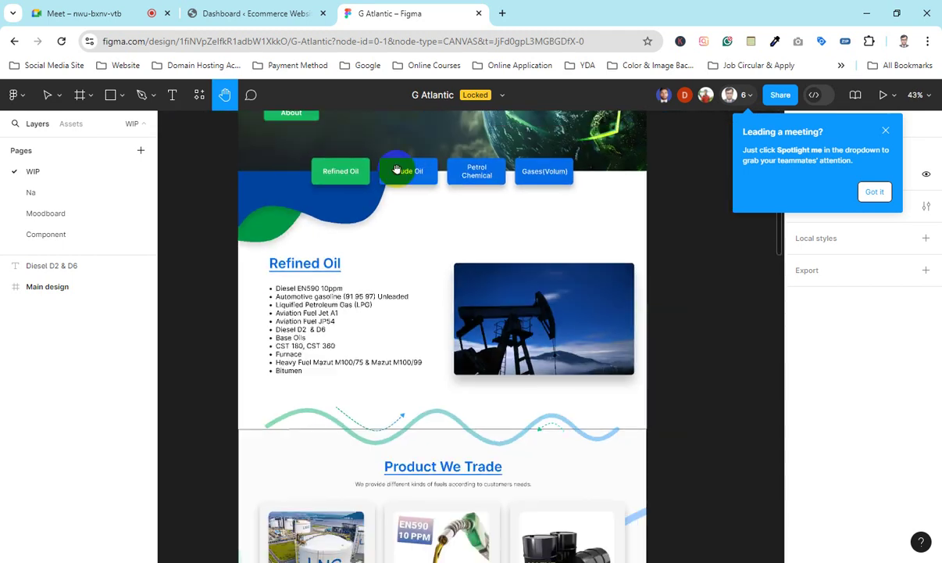
scroll(432, 198, "down", 1)
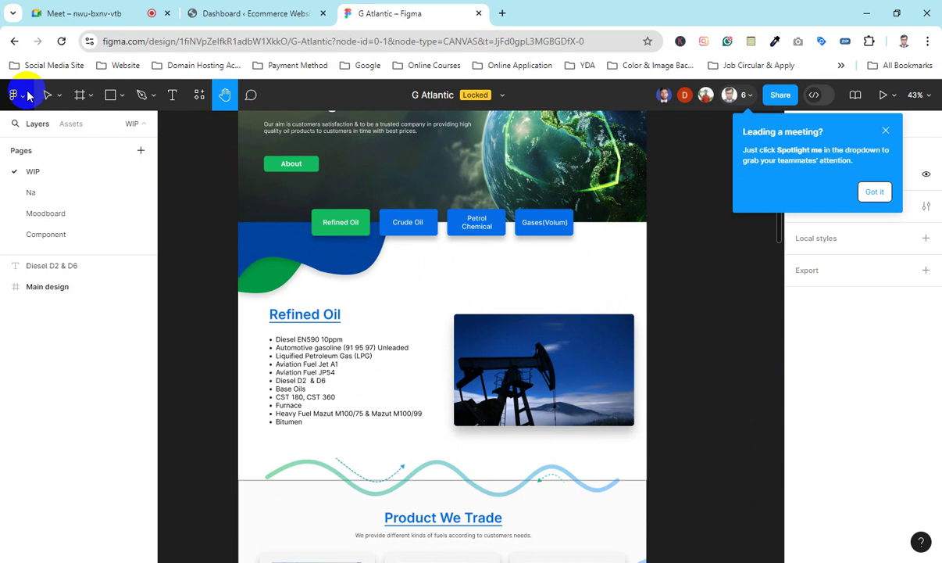
Step: Bring the Fulfilling Global Demands heading into view while browsing the main menu and move options
left_click(13, 95)
left_click(45, 97)
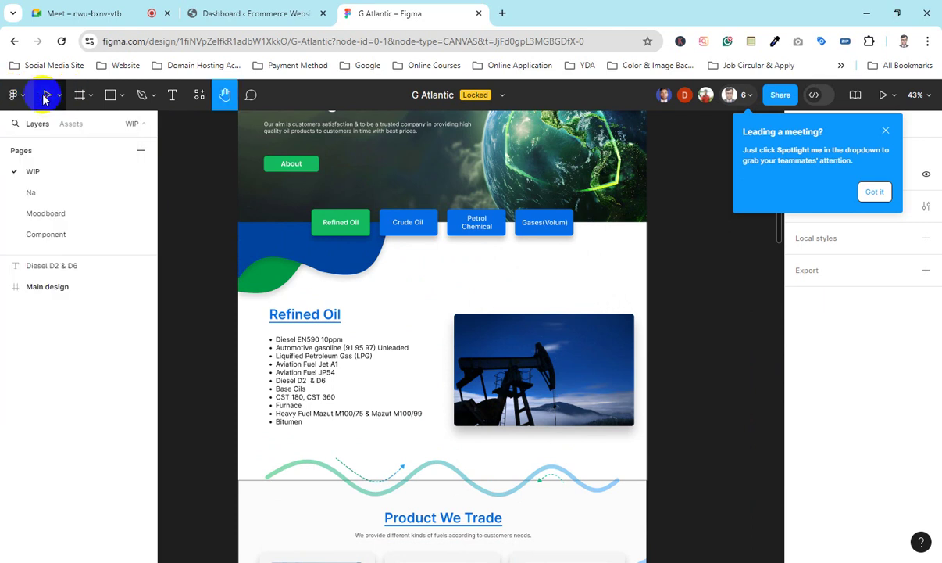
left_click_drag(406, 183, 406, 199)
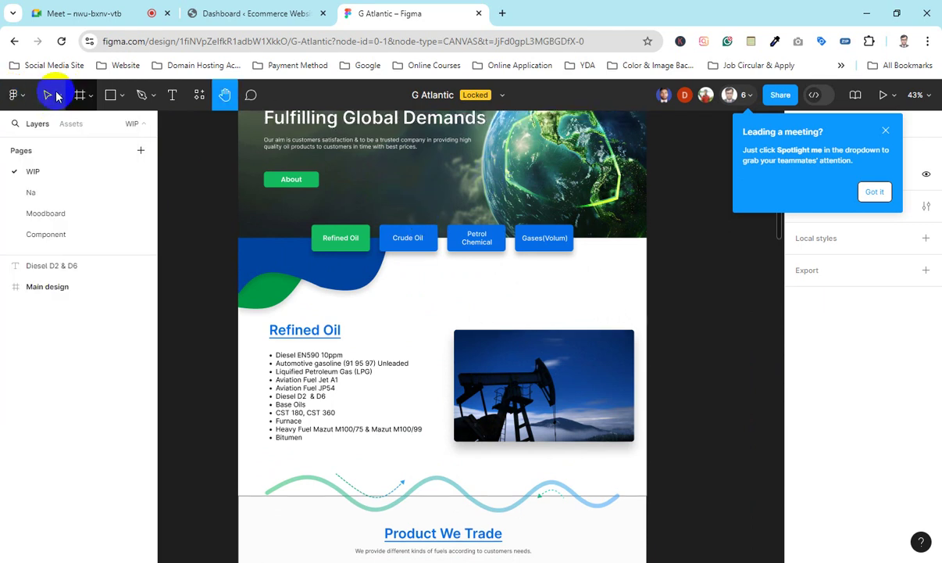
left_click(58, 94)
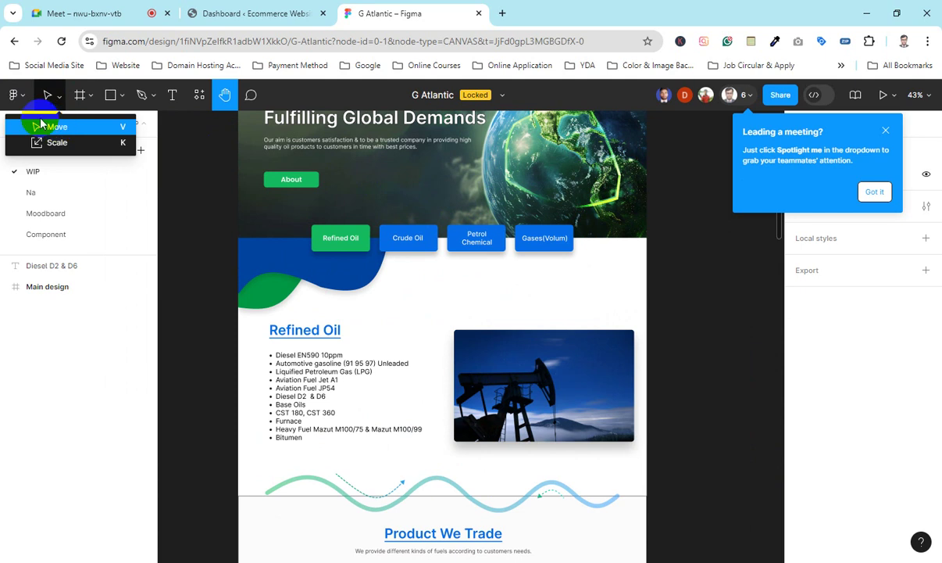
left_click(15, 95)
left_click(17, 96)
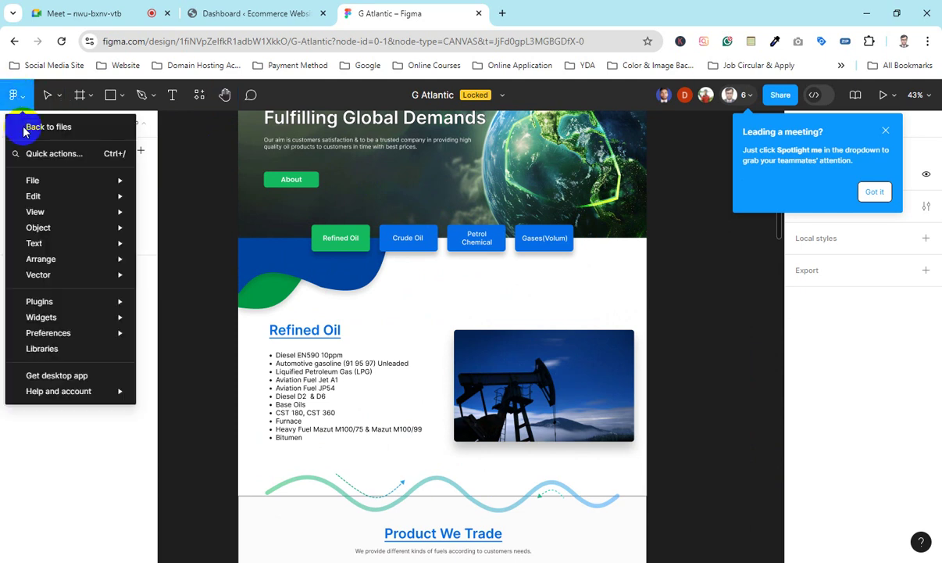
left_click(177, 135)
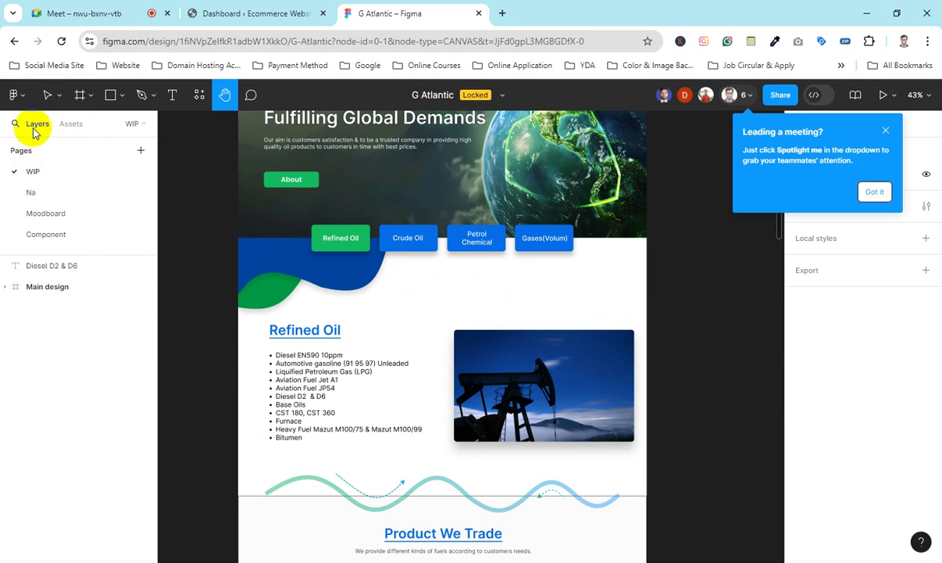
Step: Return to the Hand tool and look closely at the Refined Oil section
left_click(225, 96)
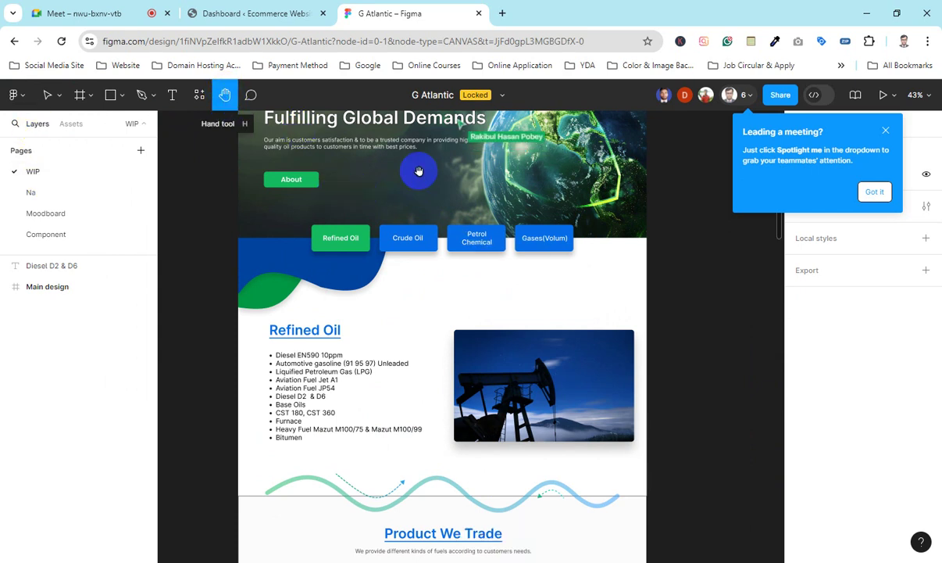
scroll(418, 170, "up", 2)
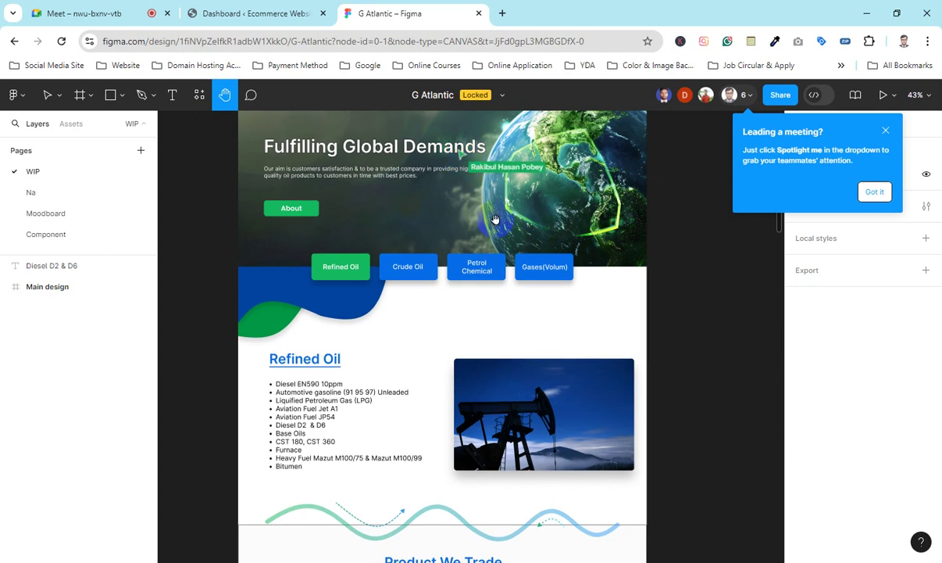
scroll(494, 219, "down", 5)
scroll(266, 132, "up", 6)
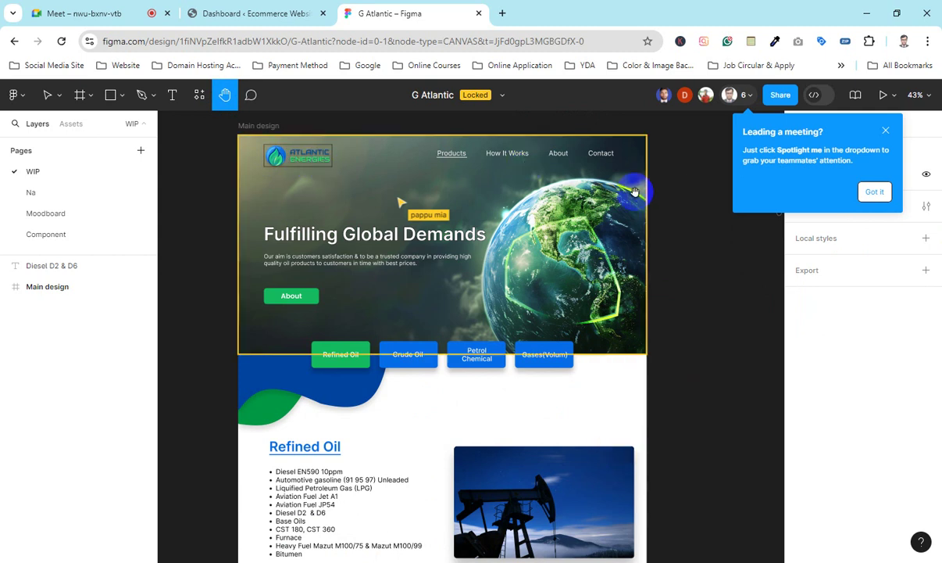
scroll(608, 178, "down", 3)
scroll(608, 179, "up", 6)
scroll(608, 179, "down", 5)
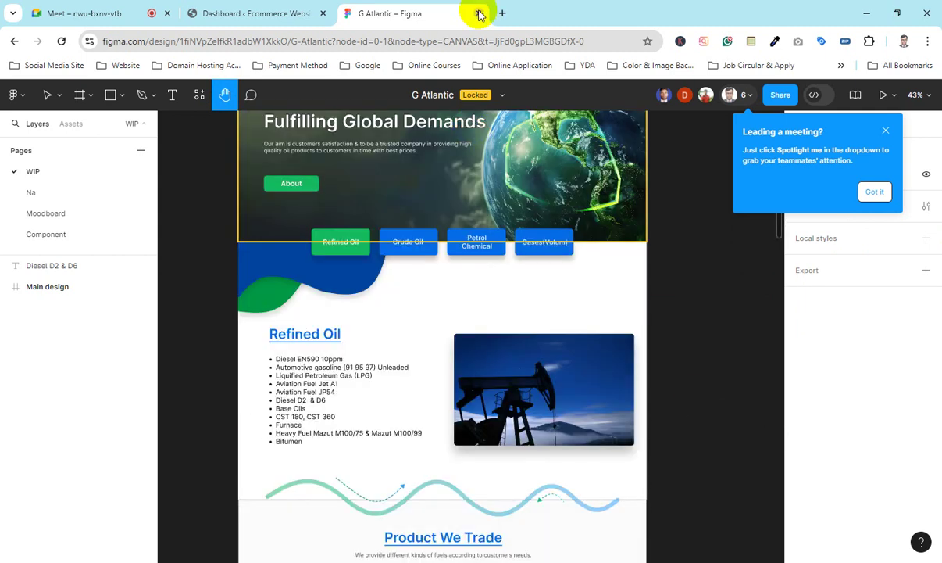
Step: Switch to the WordPress dashboard and open the live website
left_click(253, 10)
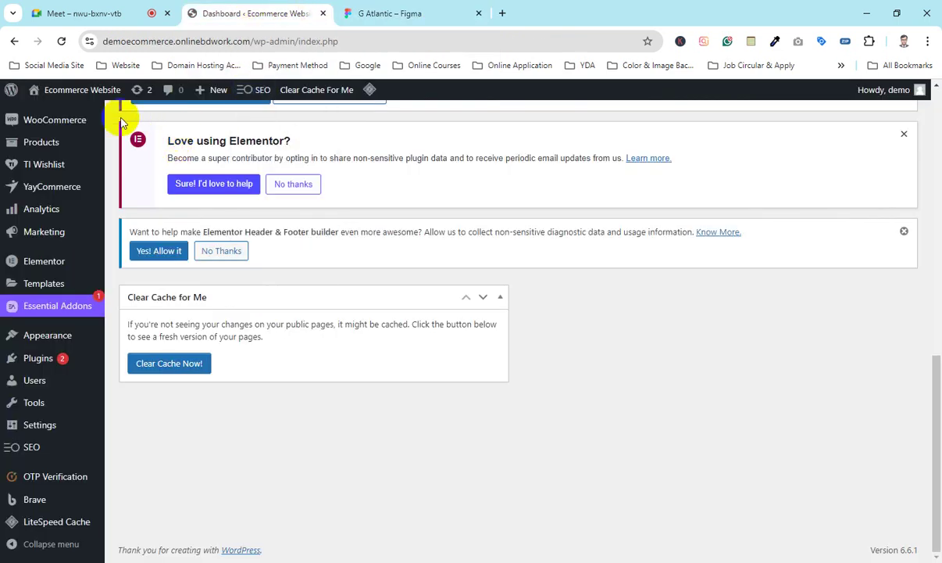
mouse_move(82, 89)
left_click(45, 114)
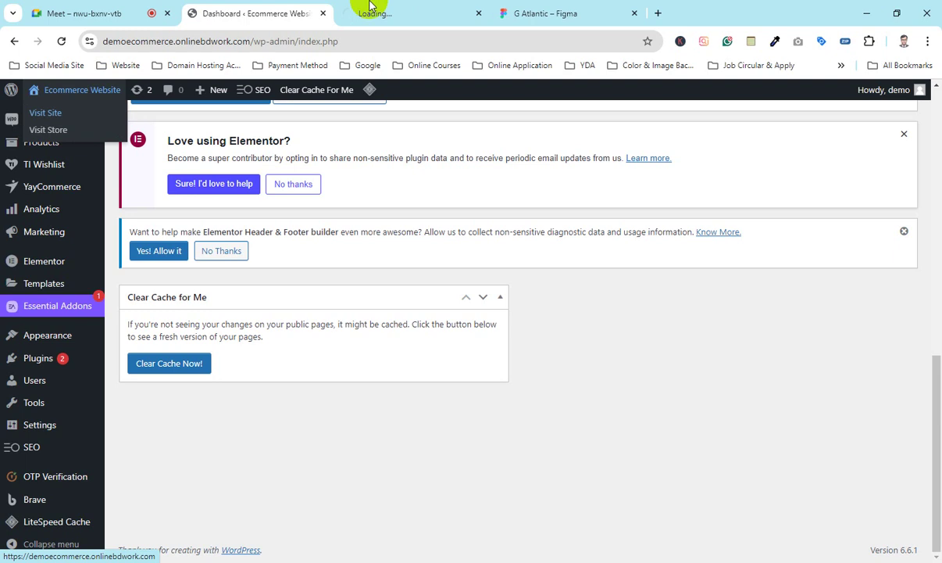
Step: View the live store homepage's New Arrivals banners in the new tab, then return to the Meet call
left_click(370, 11)
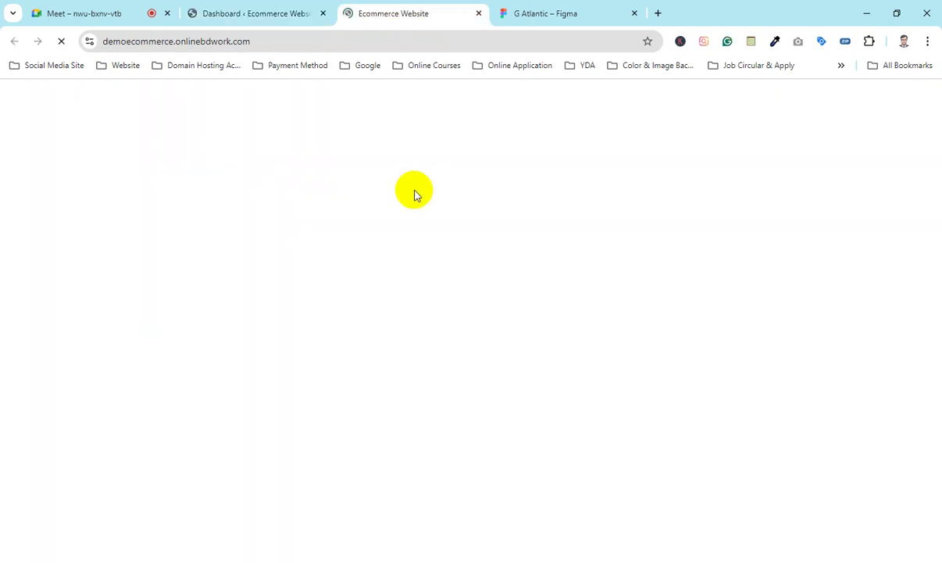
left_click(415, 183)
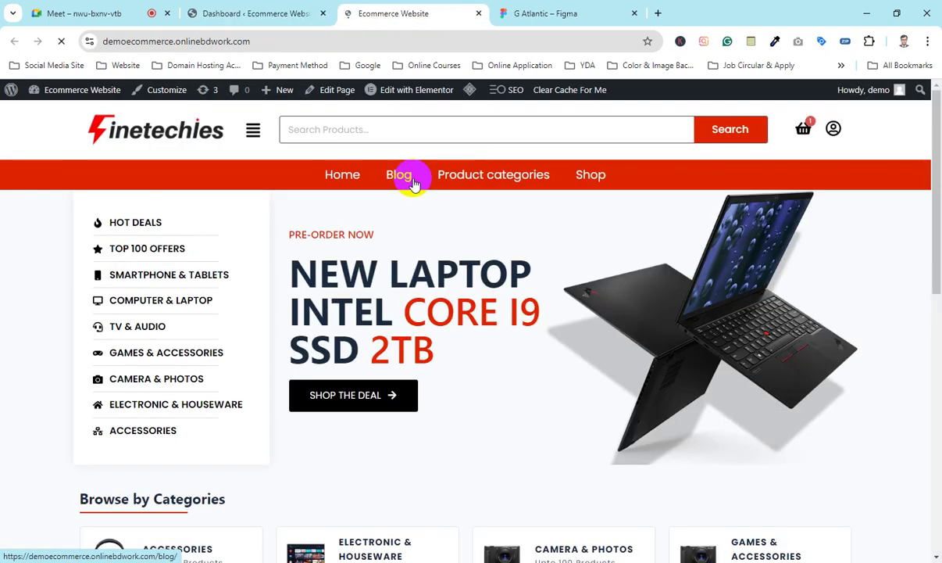
scroll(471, 284, "down", 7)
scroll(465, 282, "up", 8)
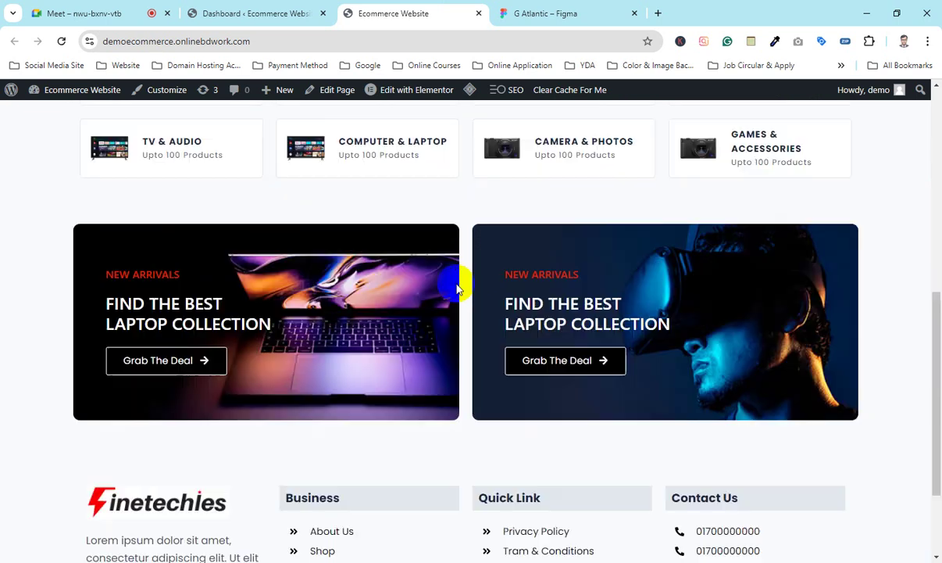
left_click(121, 9)
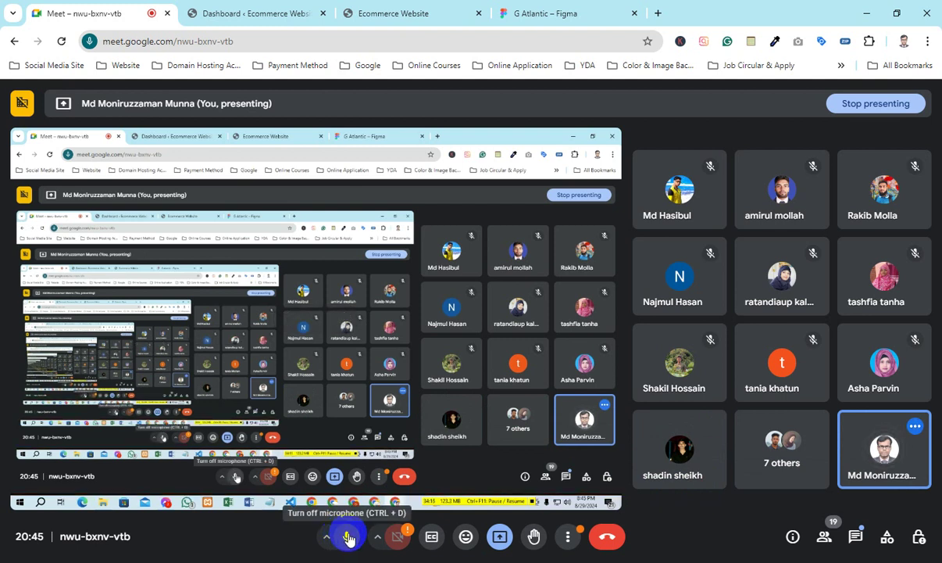
Step: Briefly mute and unmute the microphone, then switch to the Ecommerce Website tab
left_click(347, 536)
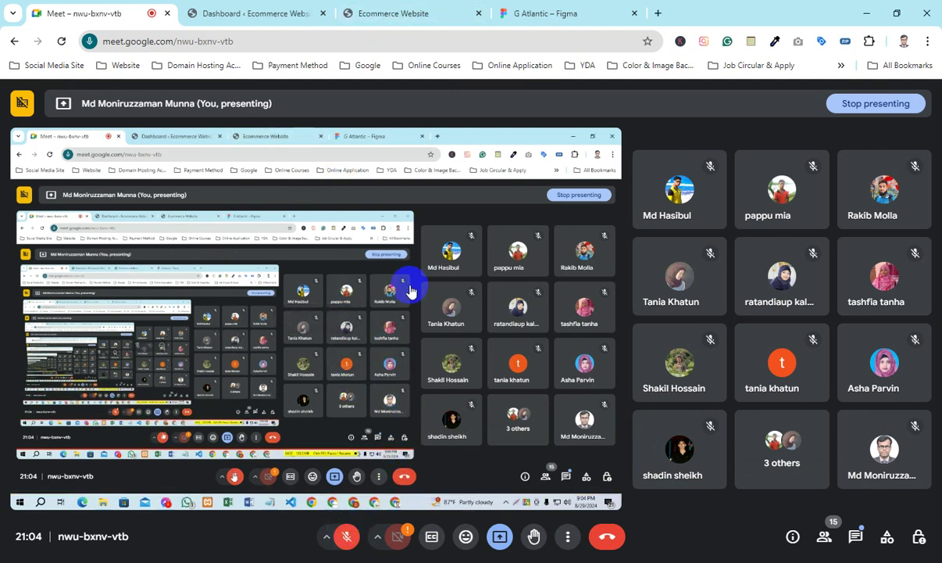
key("ctrl+d")
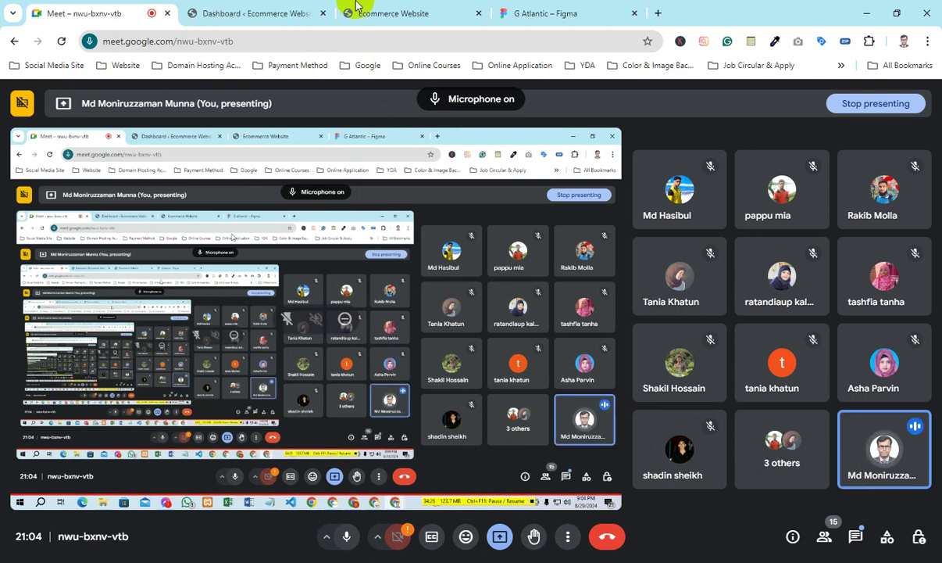
left_click(355, 6)
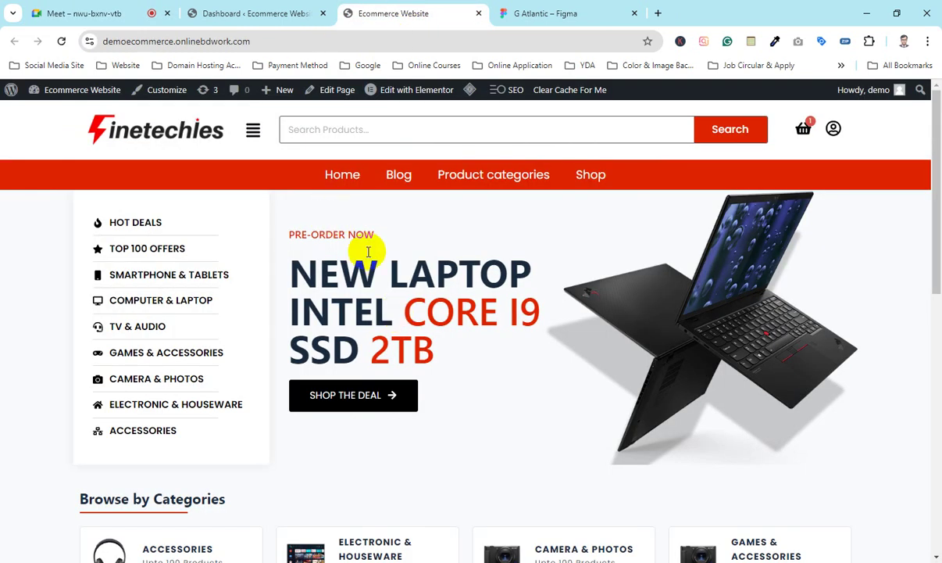
Step: Open the homepage in Elementor, then go via the Meet tab to the G Atlantic Figma file
left_click(414, 101)
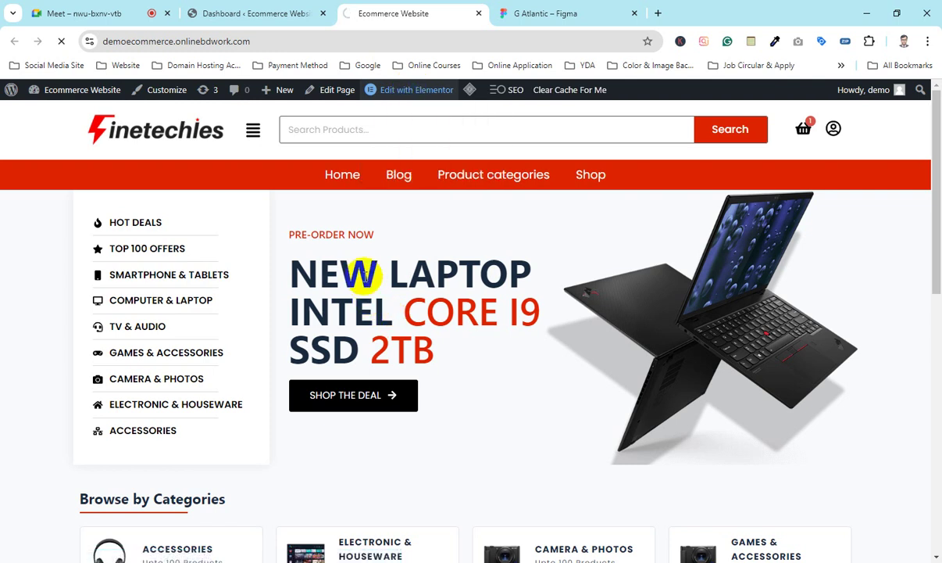
left_click(78, 13)
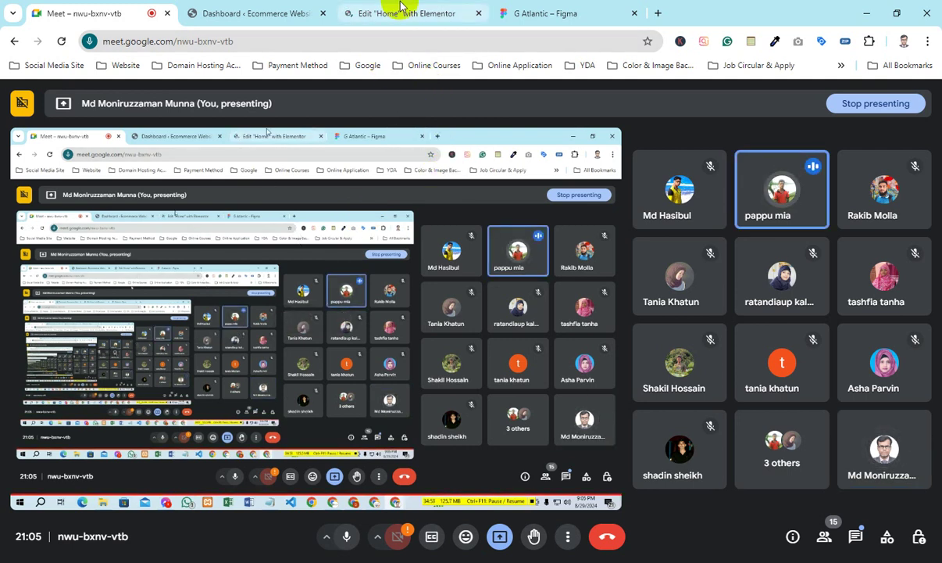
left_click(545, 14)
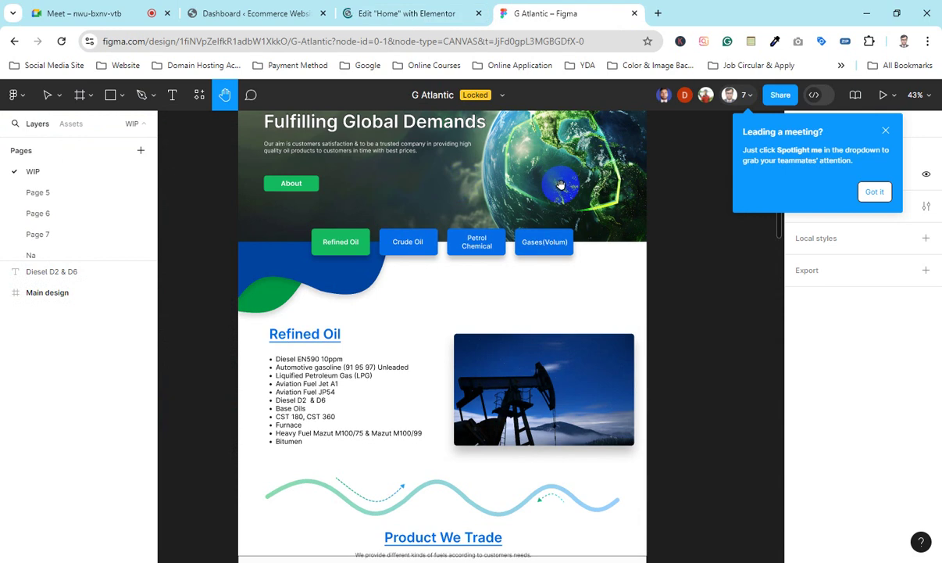
Step: Select the hero banner's Mask group and look at its export options
scroll(561, 185, "up", 4)
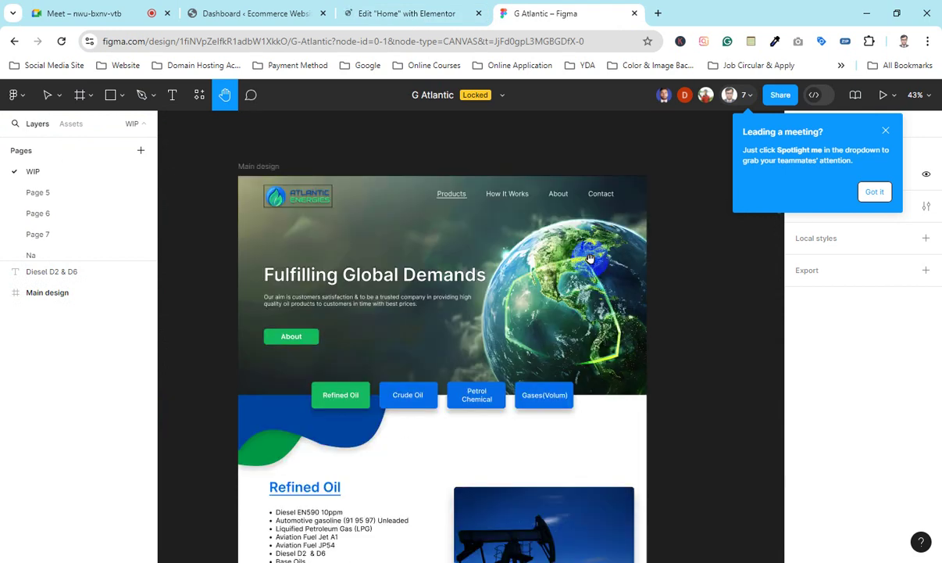
left_click(47, 95)
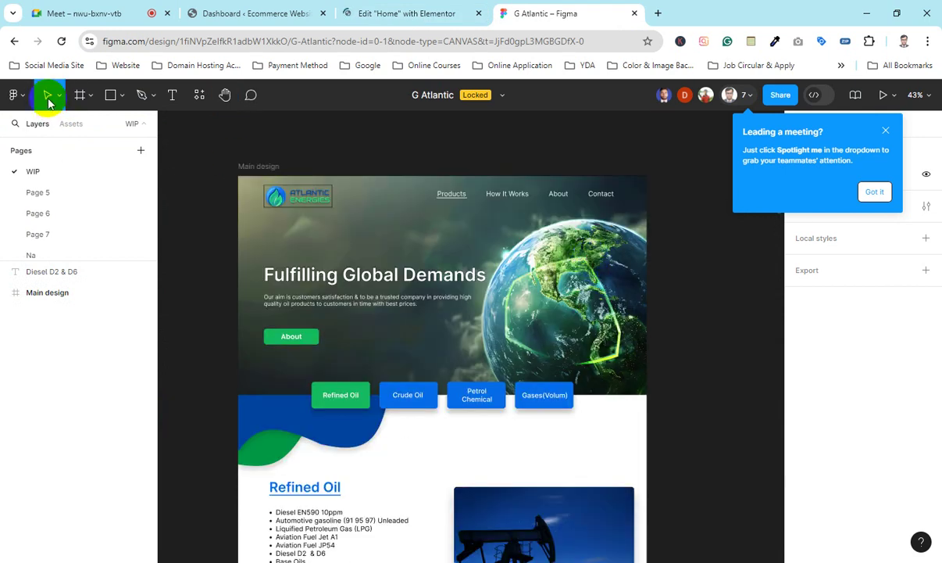
left_click(575, 252)
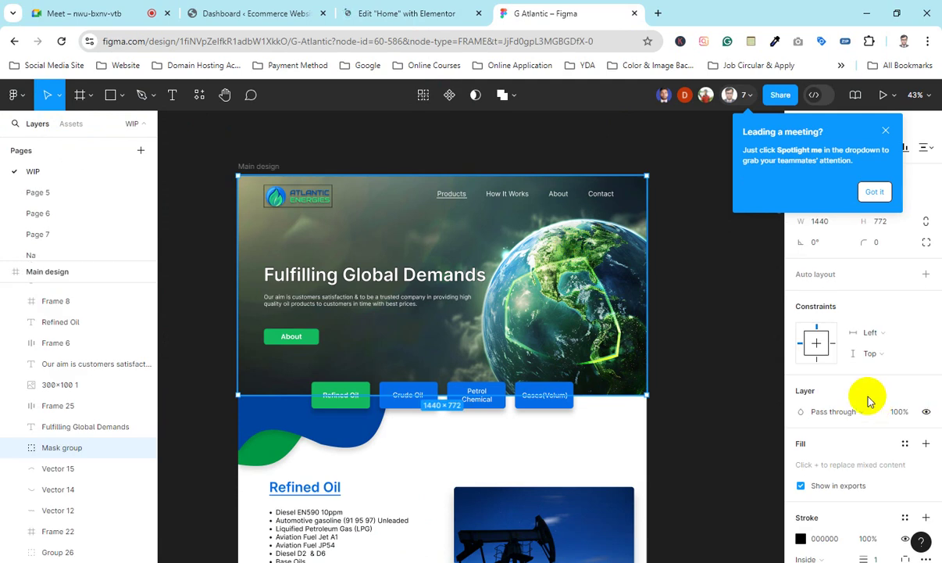
scroll(860, 406, "down", 3)
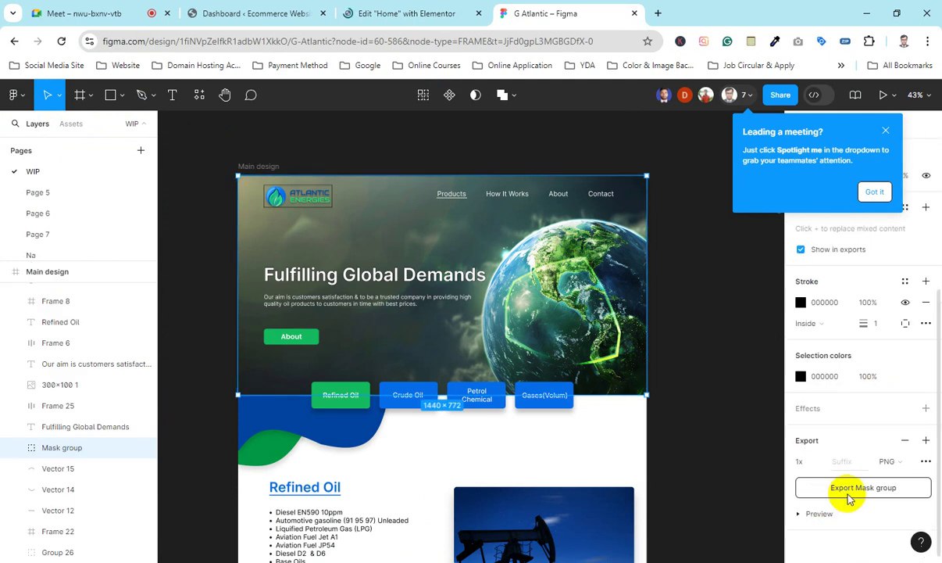
left_click(851, 497)
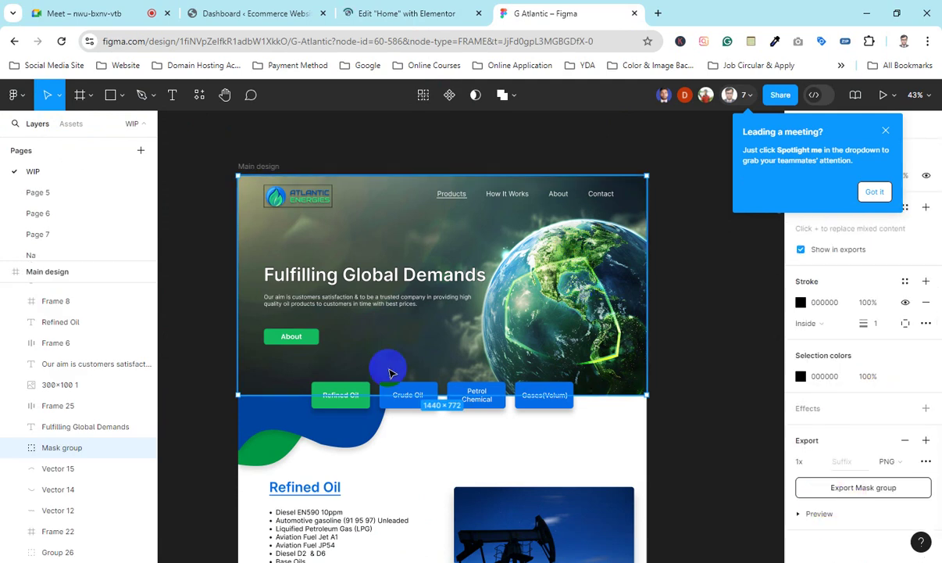
Step: Inspect the footer wave vector, then select the 975 × 650 map image in Contact Us
scroll(396, 381, "down", 2)
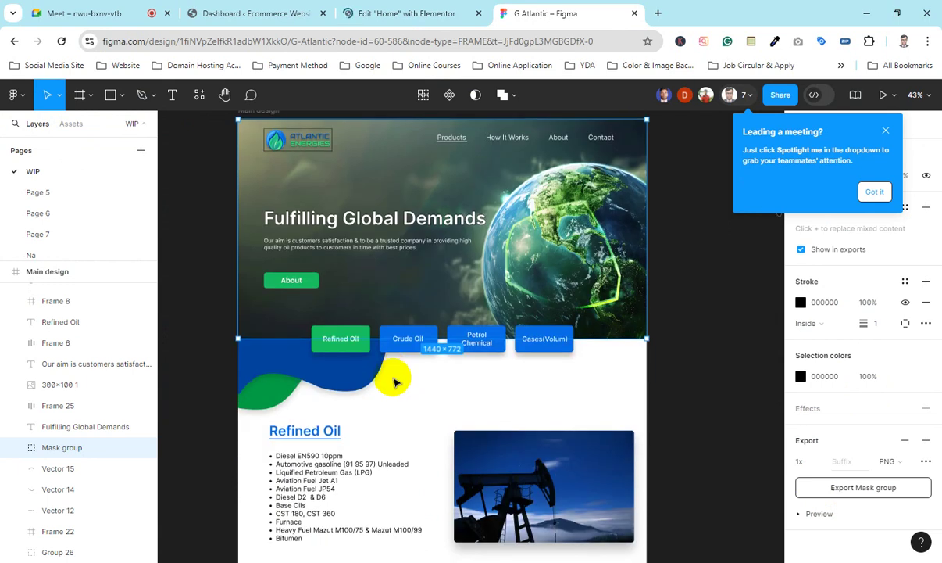
scroll(395, 382, "down", 10)
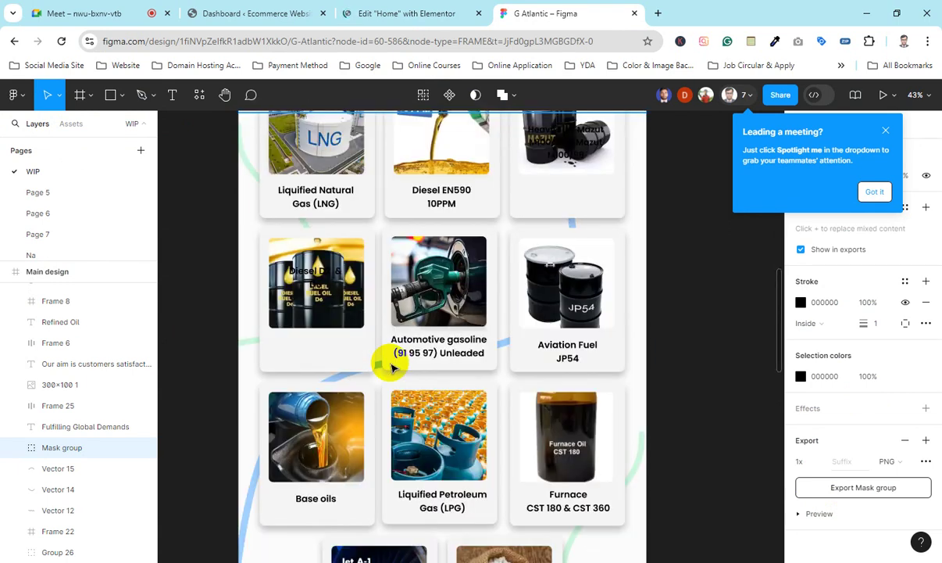
scroll(393, 366, "down", 15)
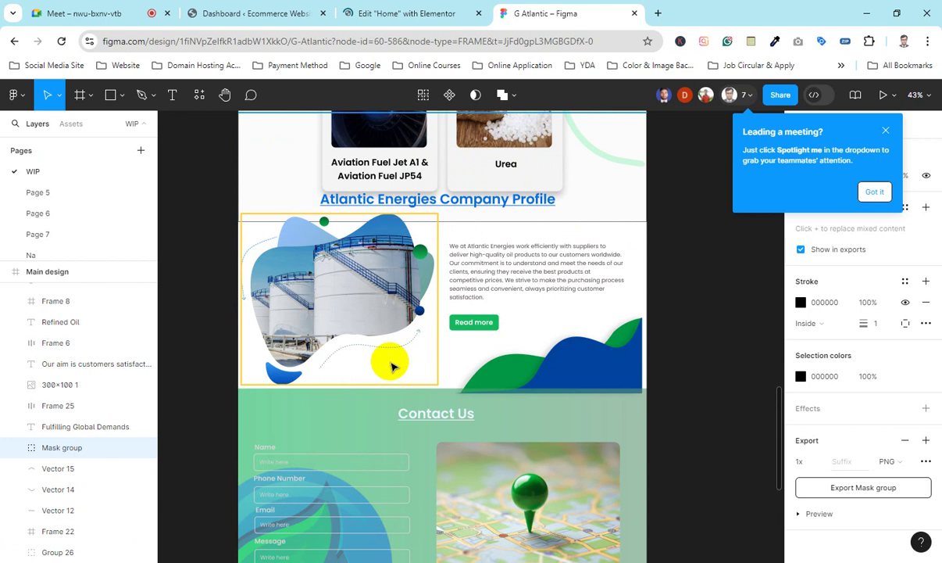
scroll(392, 365, "down", 10)
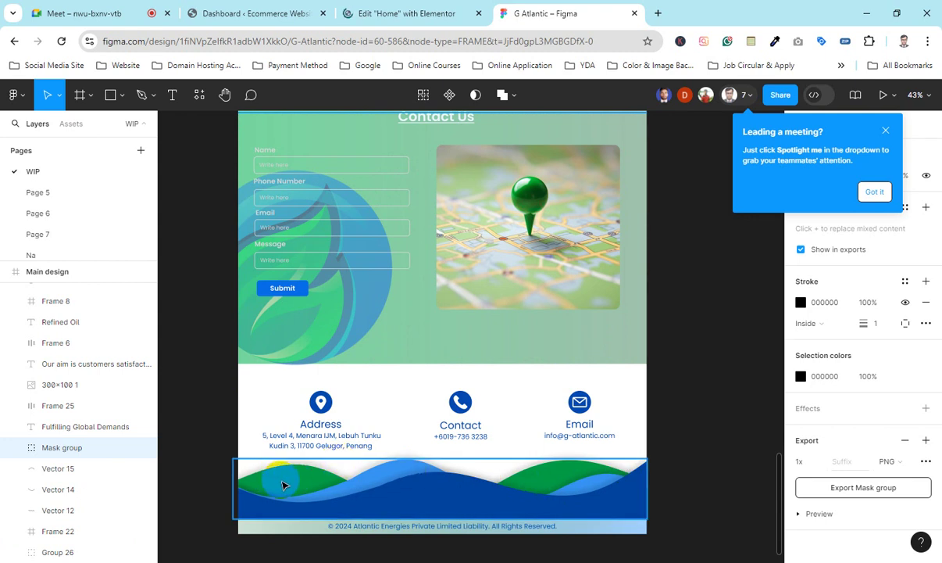
double_click(284, 485)
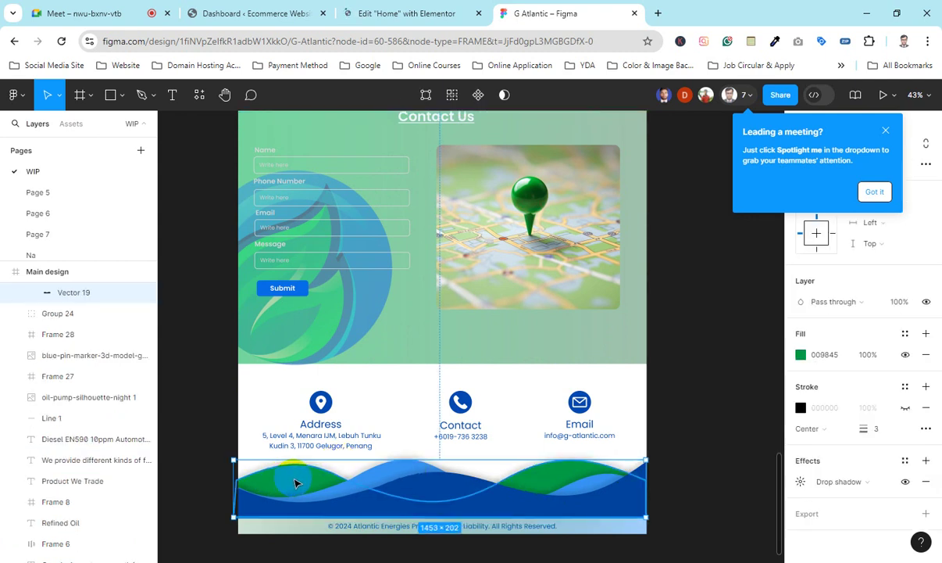
left_click(686, 436)
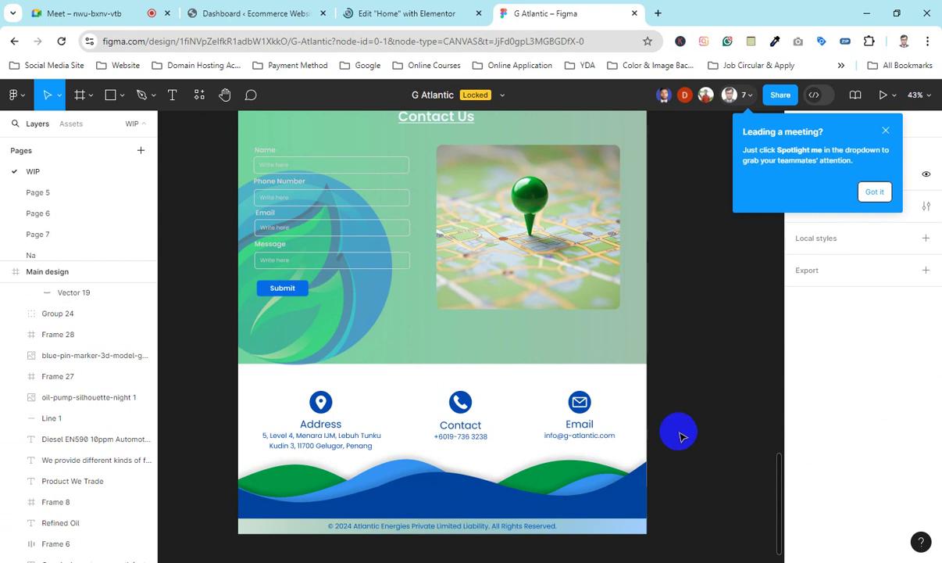
scroll(678, 434, "up", 5)
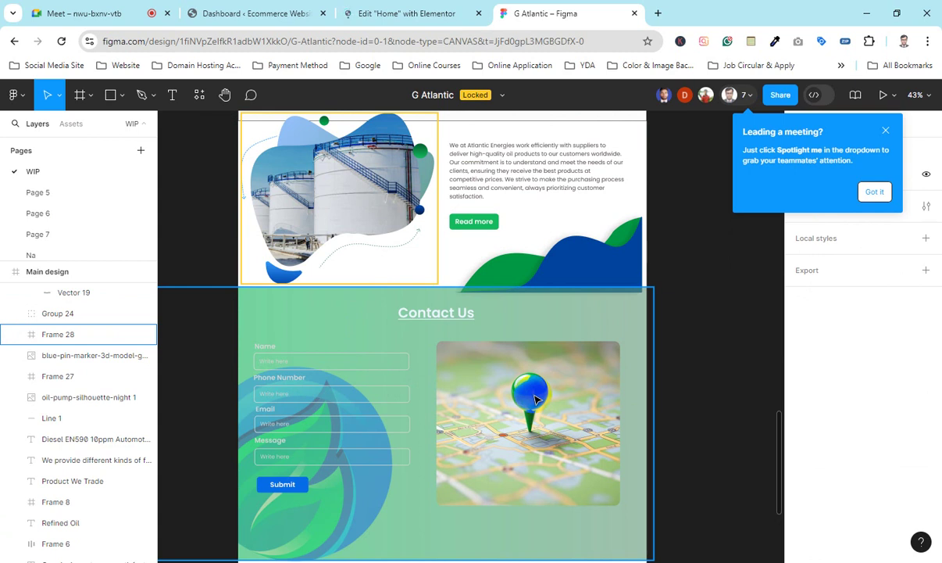
left_click(527, 399)
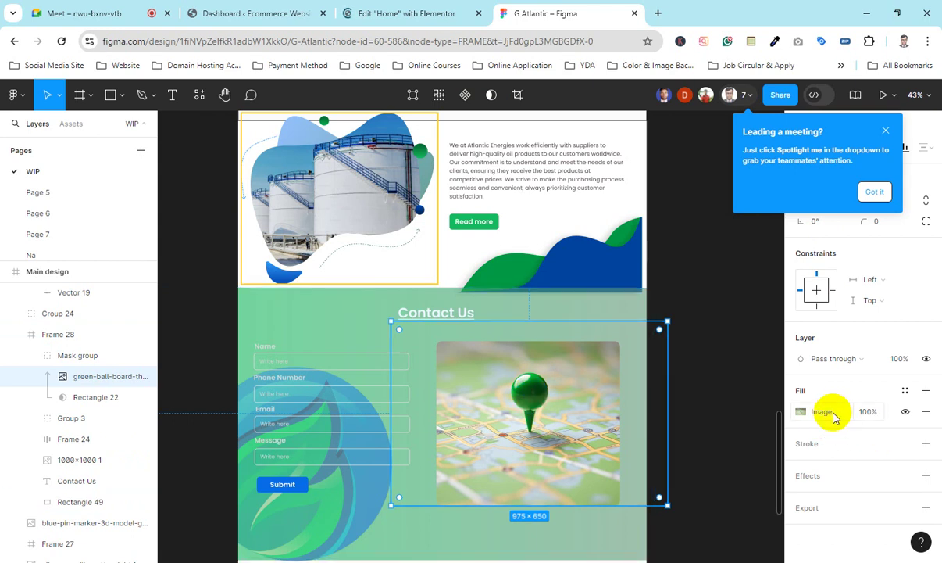
Step: Dismiss the meeting tip and add a PNG export setting with preview for the map image
left_click(886, 131)
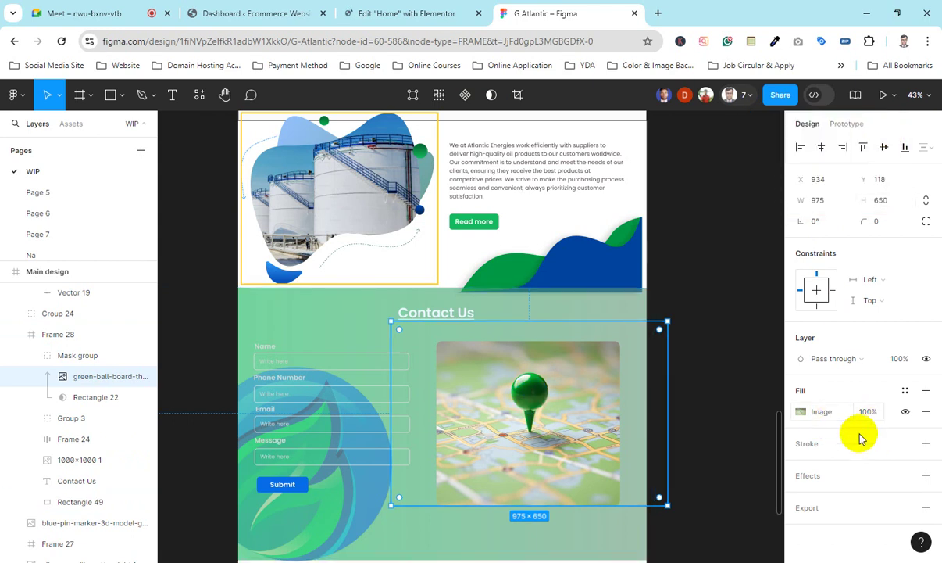
left_click(826, 509)
scroll(825, 465, "down", 2)
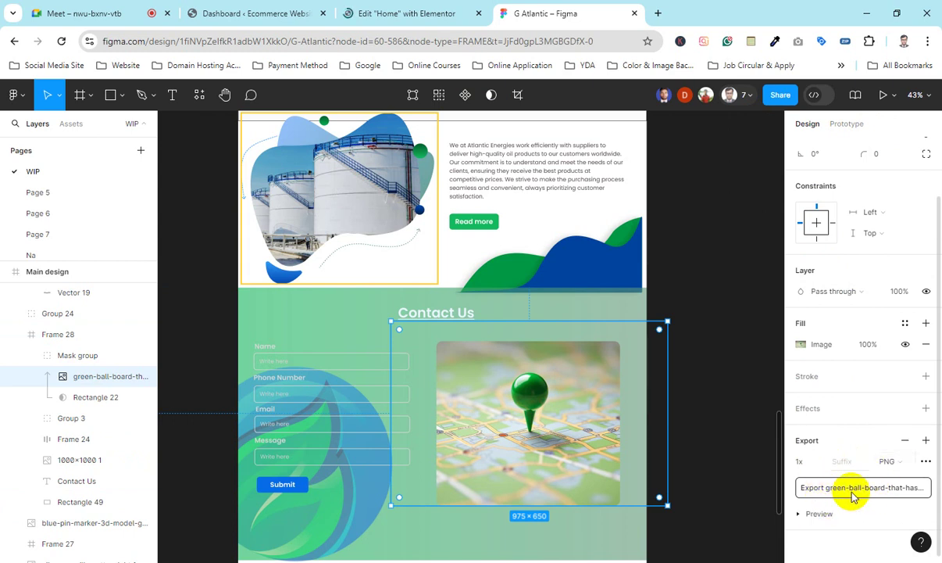
left_click(803, 516)
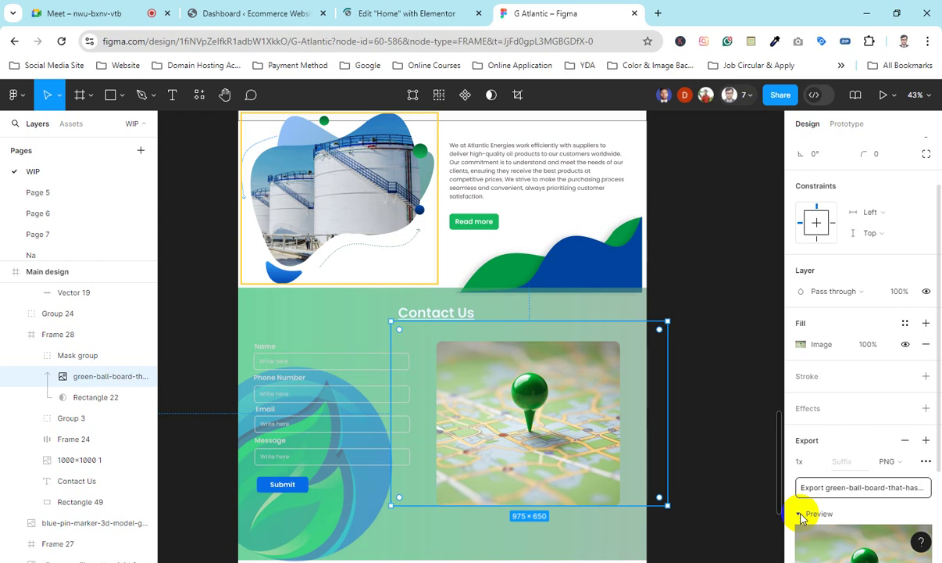
scroll(848, 492, "down", 2)
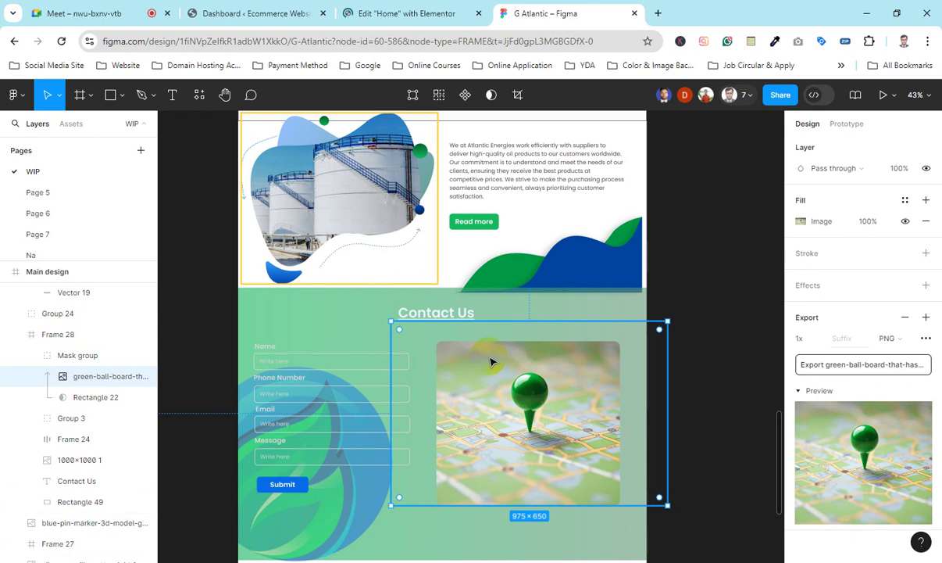
scroll(490, 359, "up", 2)
Step: Select the Company Profile's 693 × 603.06 tank image group, Group 27, for export
left_click(461, 176)
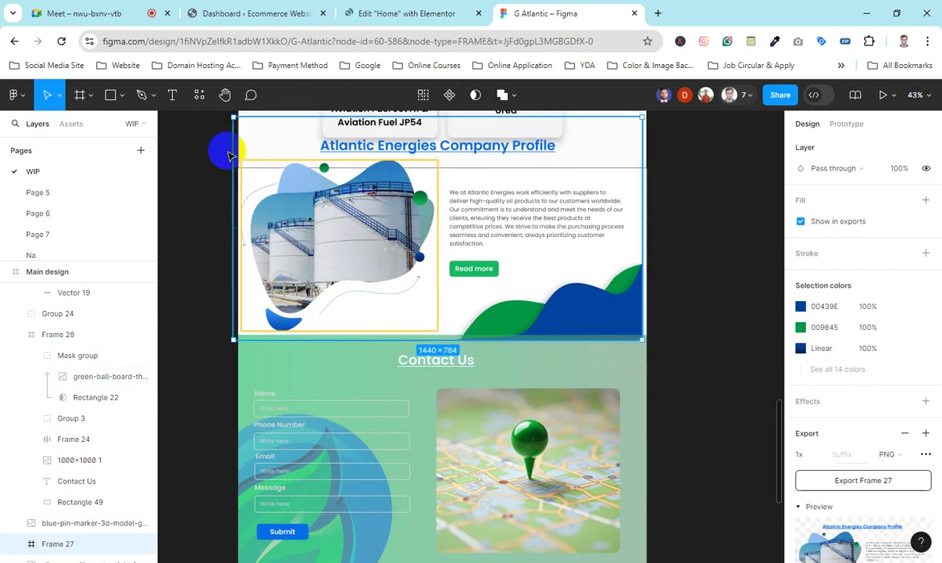
scroll(358, 270, "up", 5)
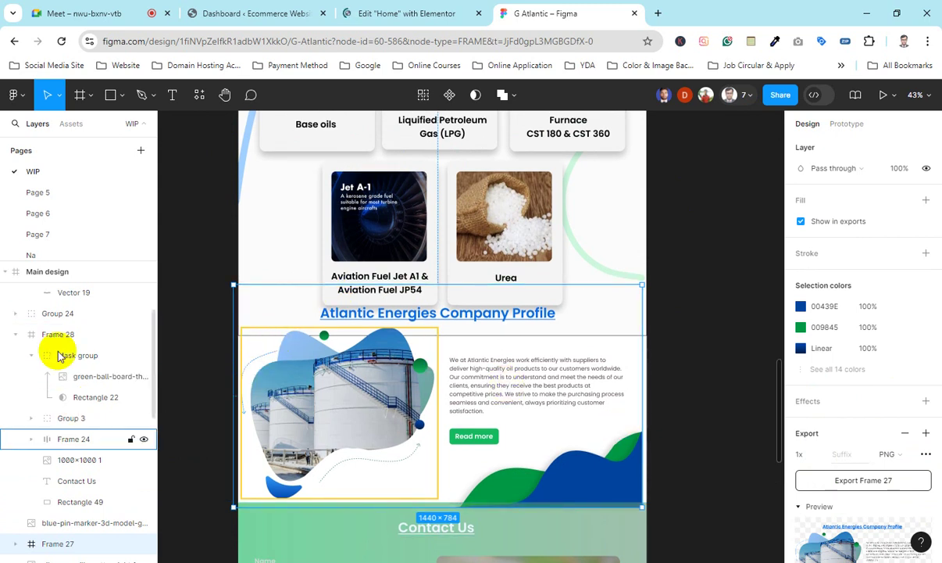
left_click(340, 389)
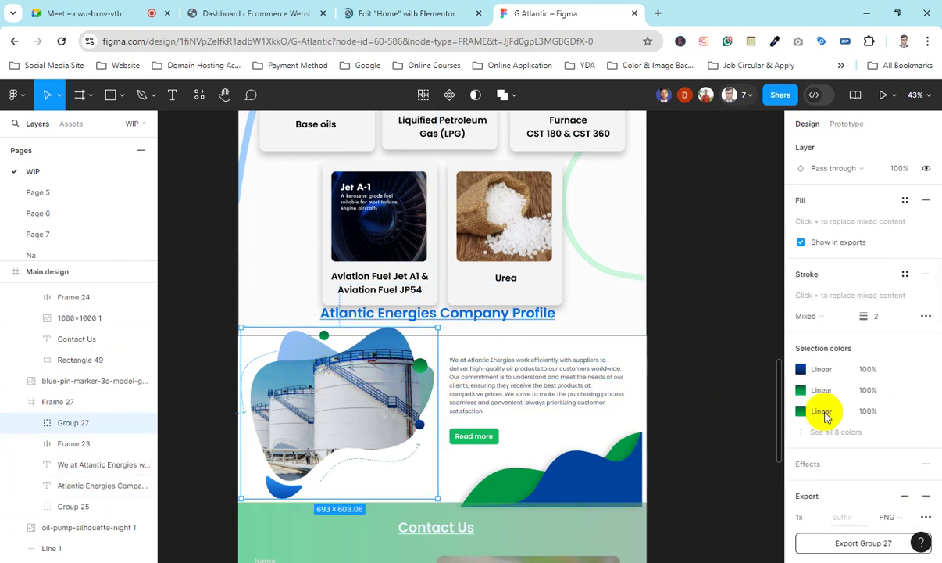
scroll(833, 445, "down", 3)
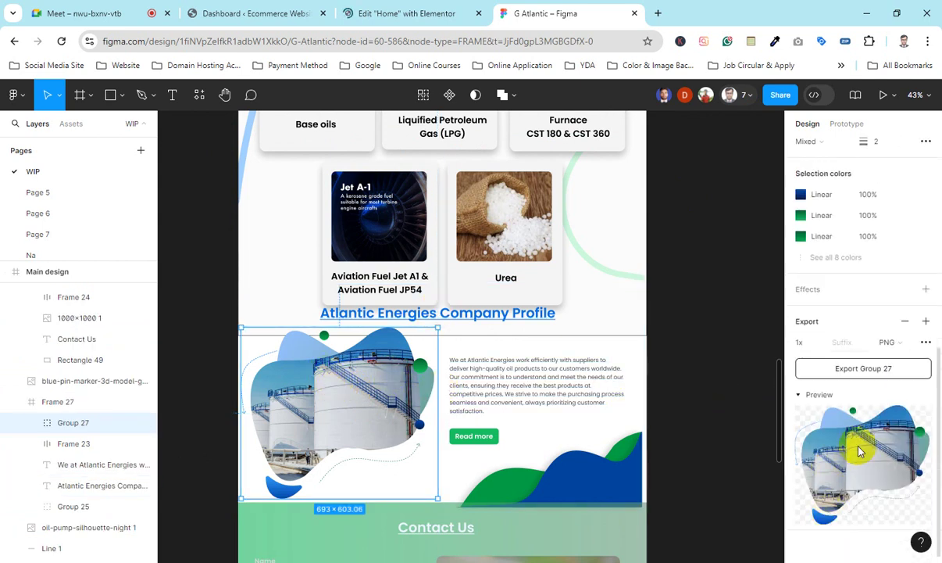
scroll(347, 378, "up", 4)
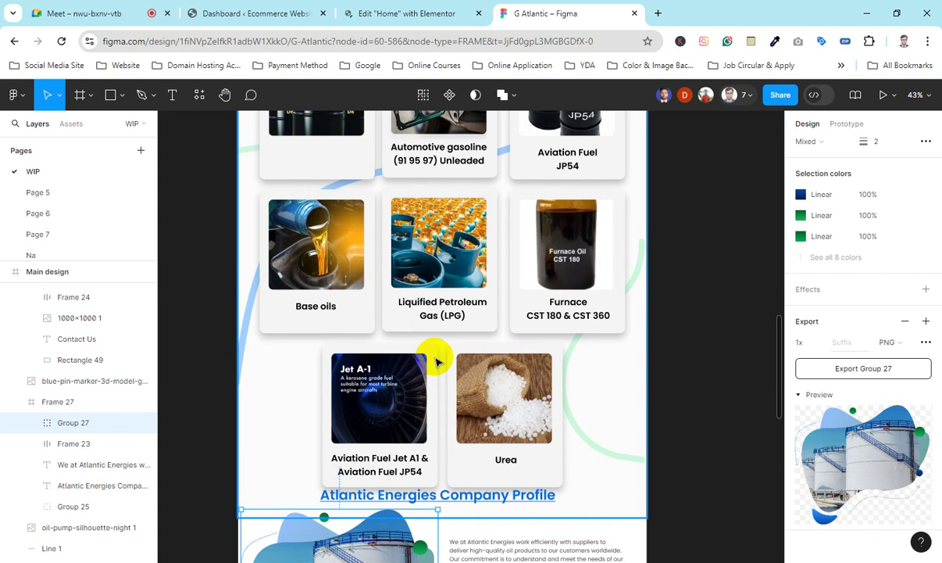
scroll(435, 358, "down", 3)
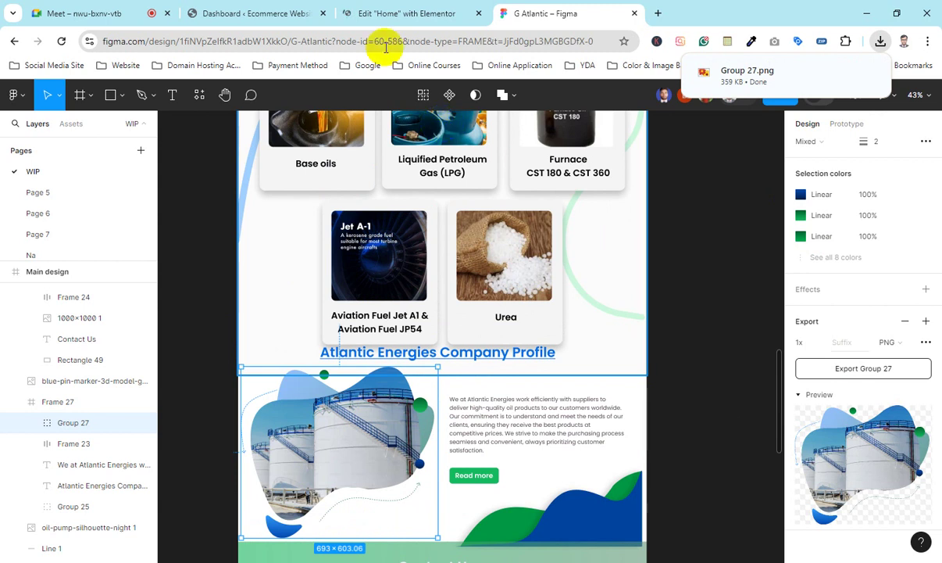
Step: Peek at the Elementor tab, return to Figma, and select the blue curve Vector 25
left_click(414, 15)
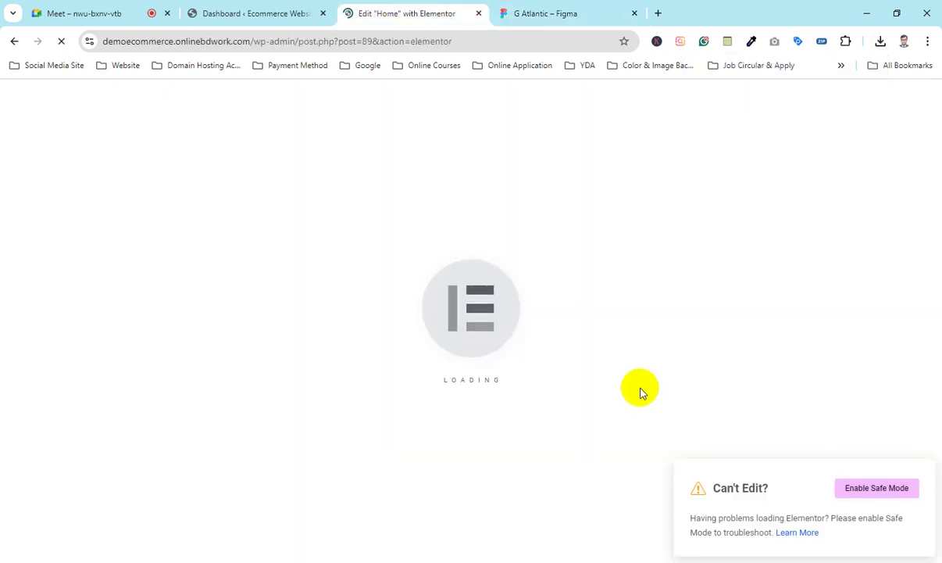
left_click(540, 13)
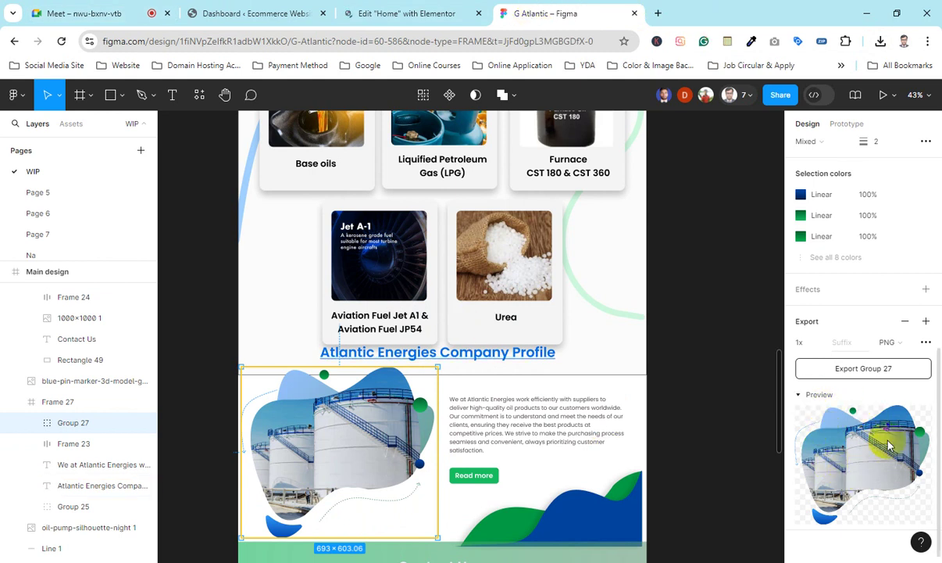
scroll(511, 365, "up", 1)
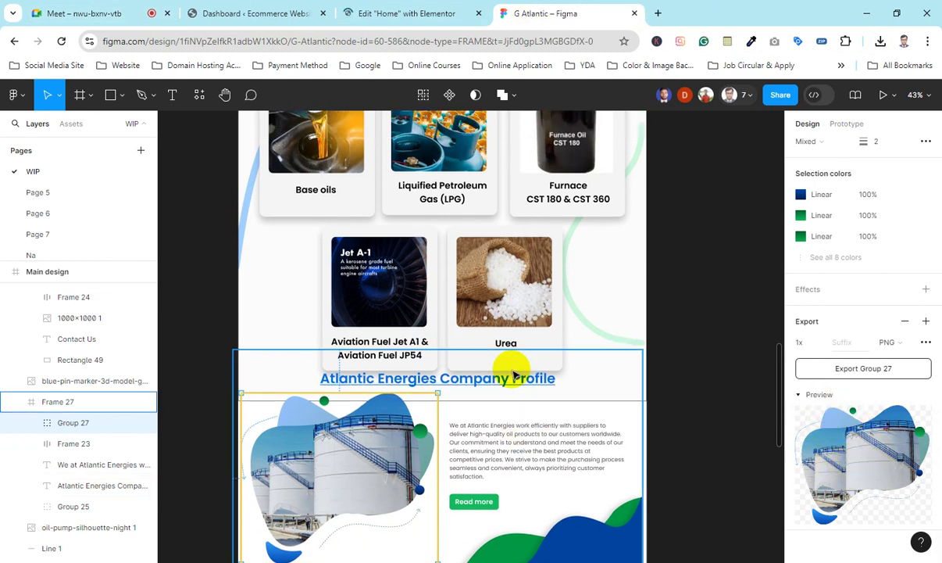
scroll(495, 334, "up", 1)
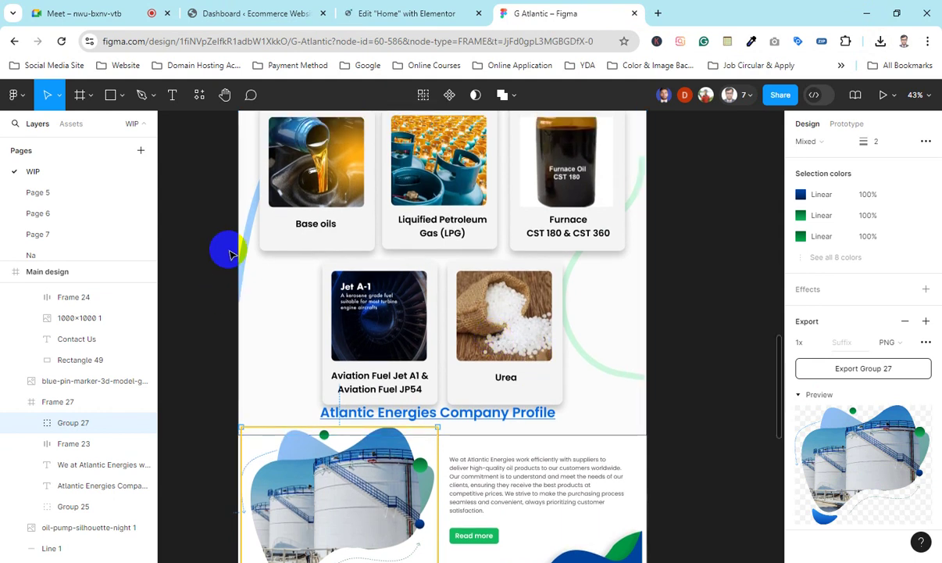
left_click(244, 251)
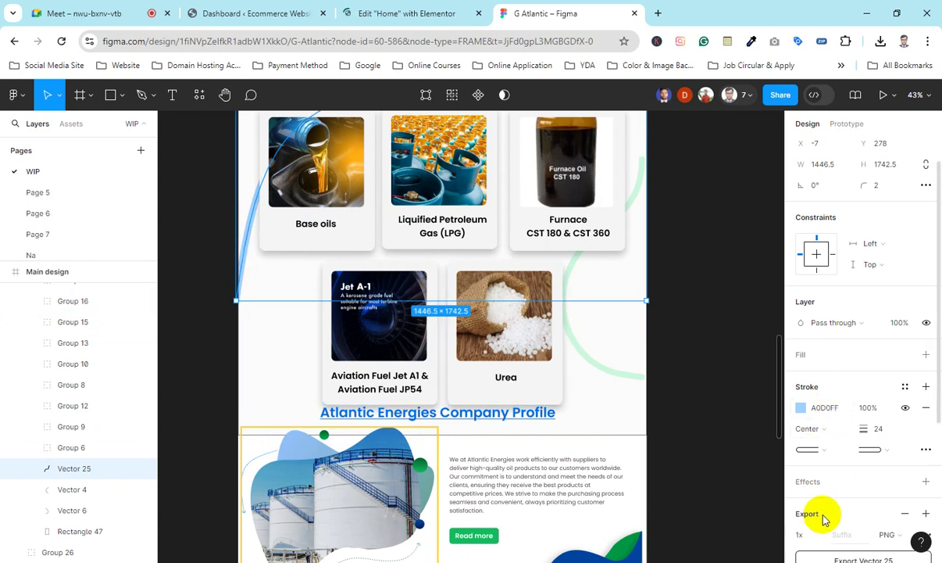
Step: Give the green curve Vector 4 a 1x PNG export setting and toggle its preview
scroll(835, 484, "down", 3)
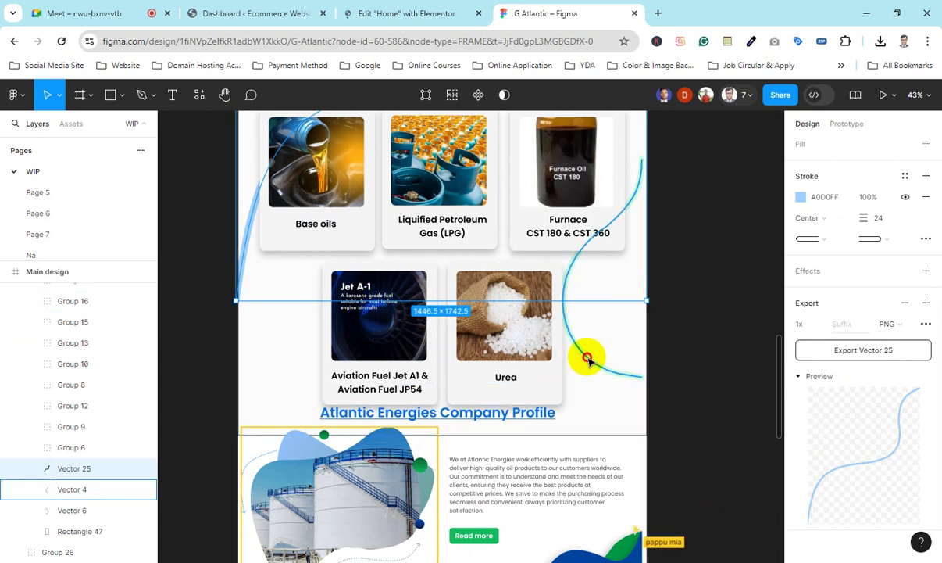
double_click(587, 358)
left_click(843, 488)
scroll(857, 477, "down", 3)
left_click(808, 378)
left_click(801, 378)
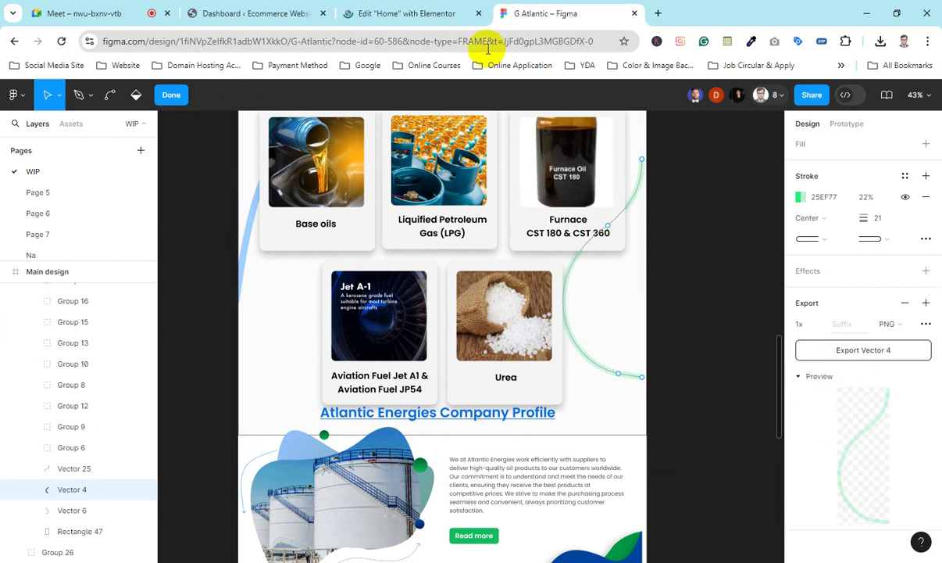
left_click(477, 17)
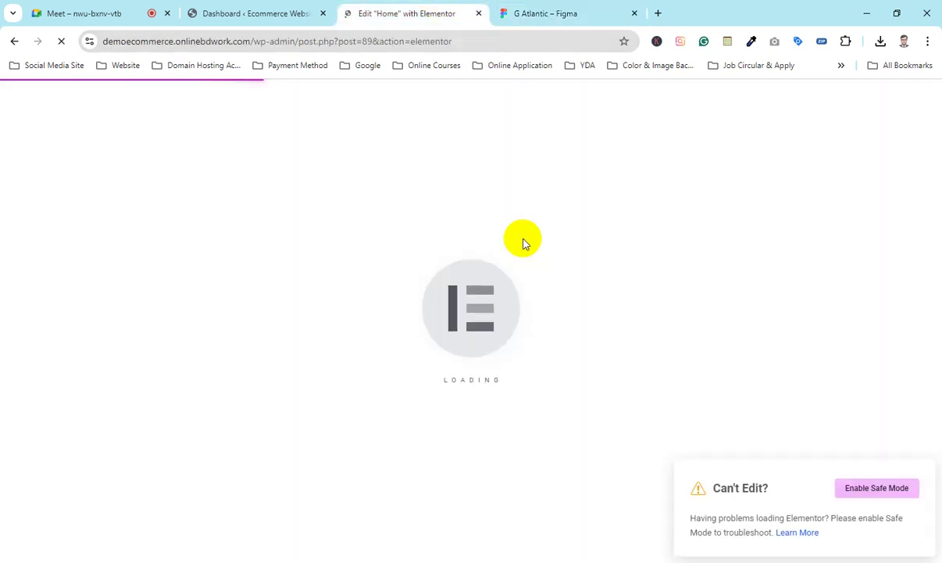
Step: Switch to the Google Meet call while Elementor's Home editor keeps loading
left_click(119, 11)
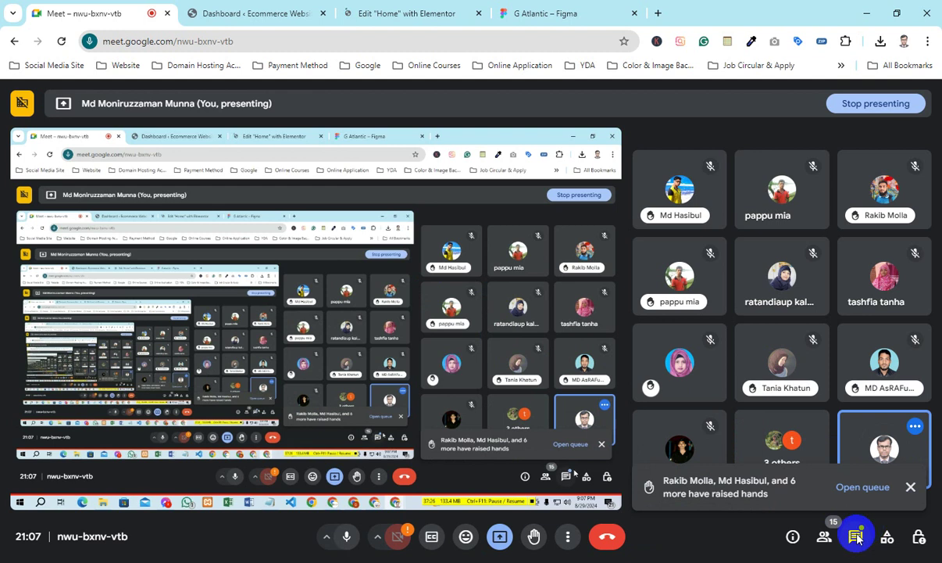
left_click(829, 538)
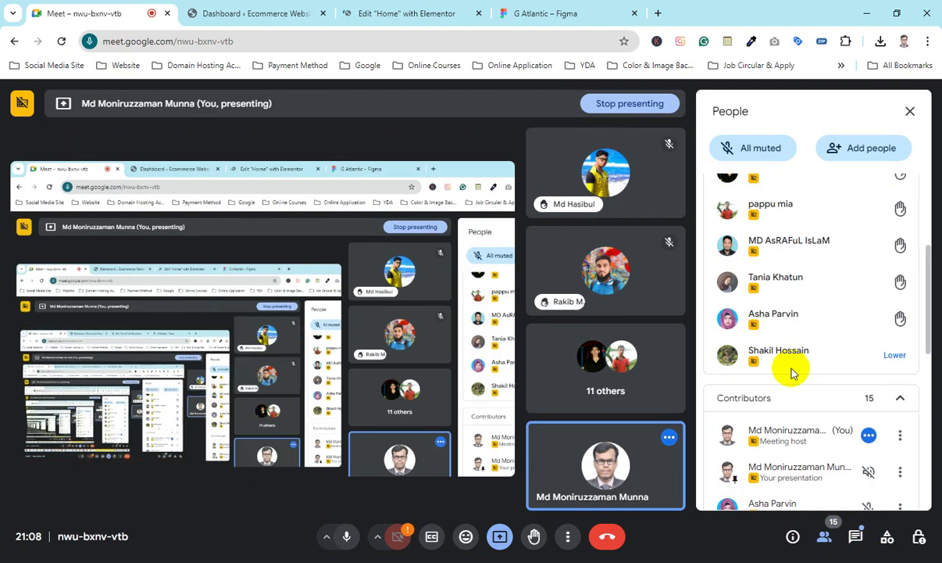
scroll(773, 344, "up", 3)
scroll(750, 337, "down", 2)
scroll(754, 337, "up", 1)
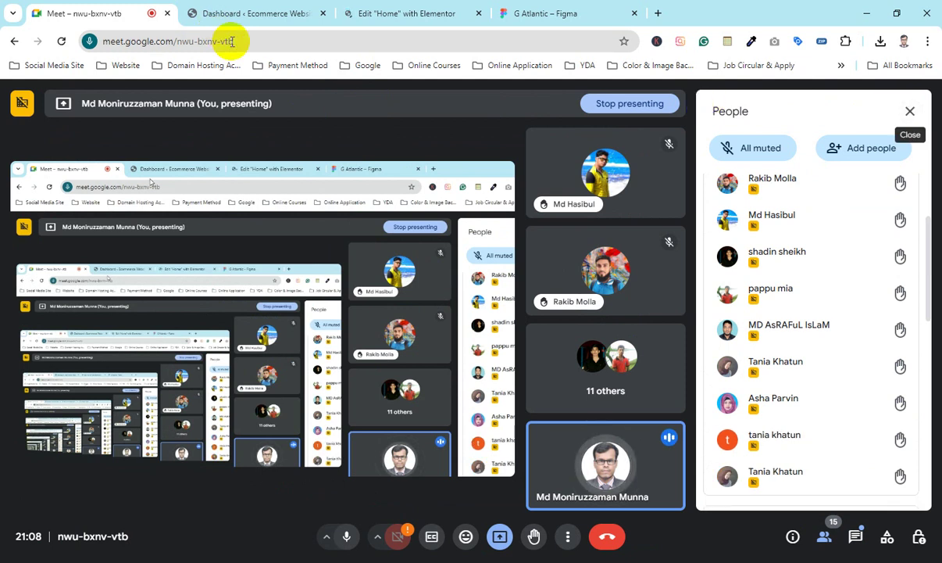
left_click(911, 113)
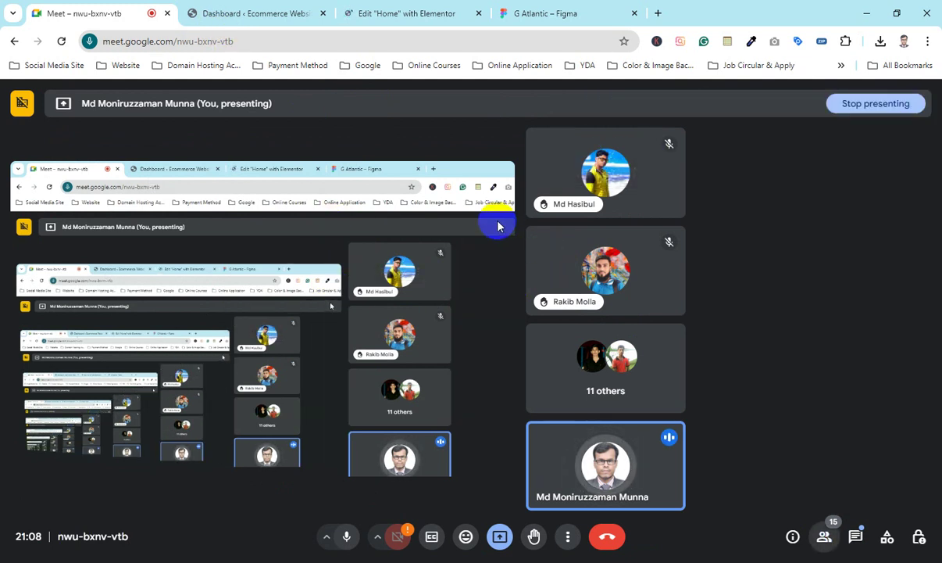
Step: Return to the Elementor Home editor and scroll to the empty section below the banners
key("ctrl+3")
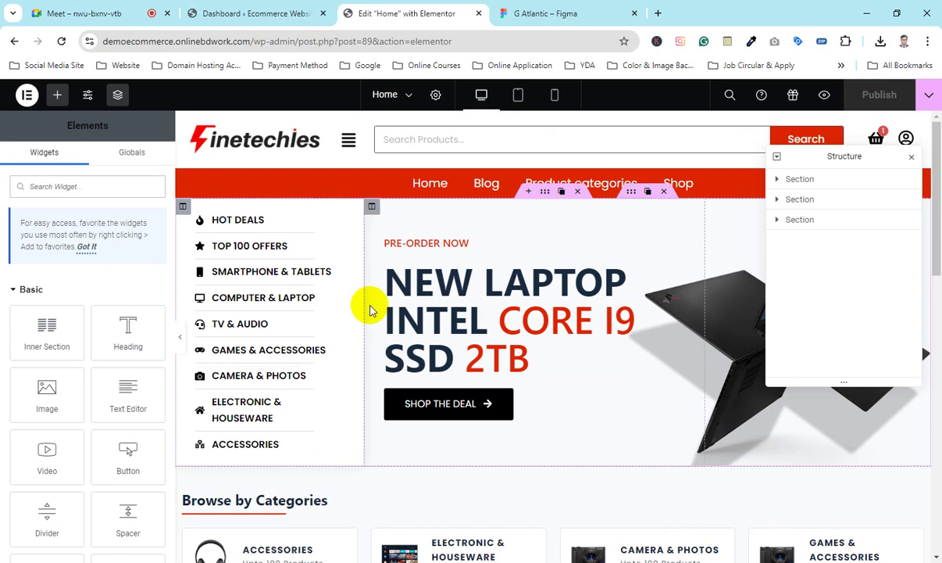
scroll(370, 310, "down", 8)
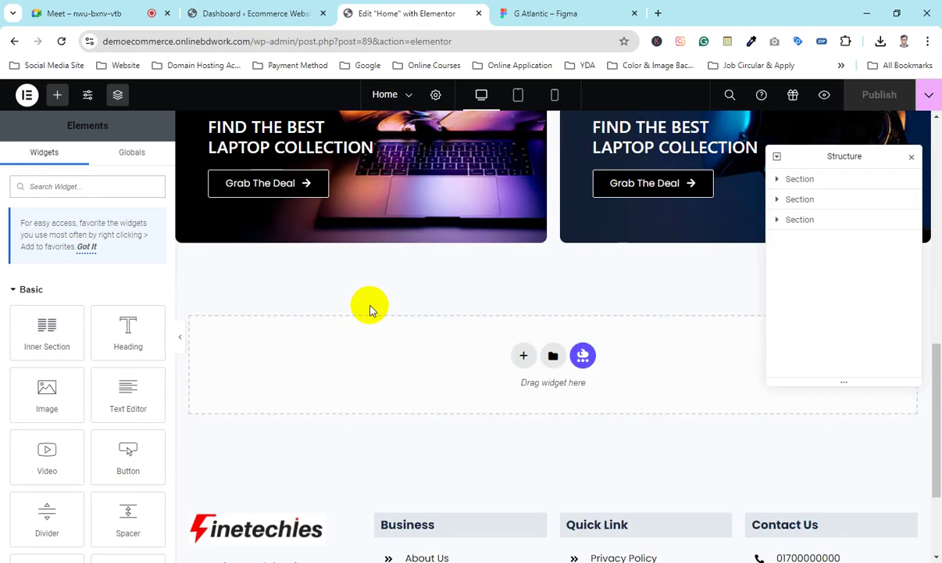
scroll(370, 310, "up", 5)
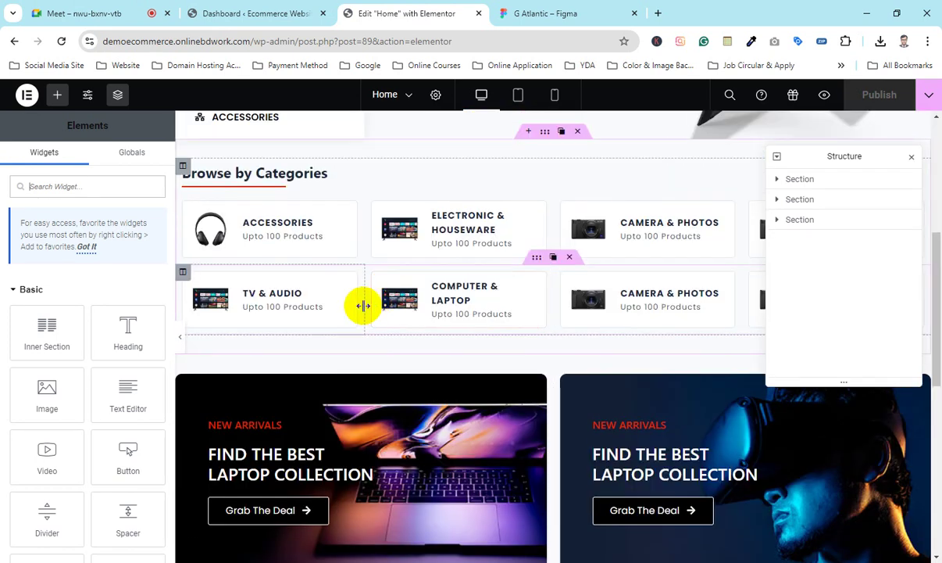
scroll(364, 306, "up", 4)
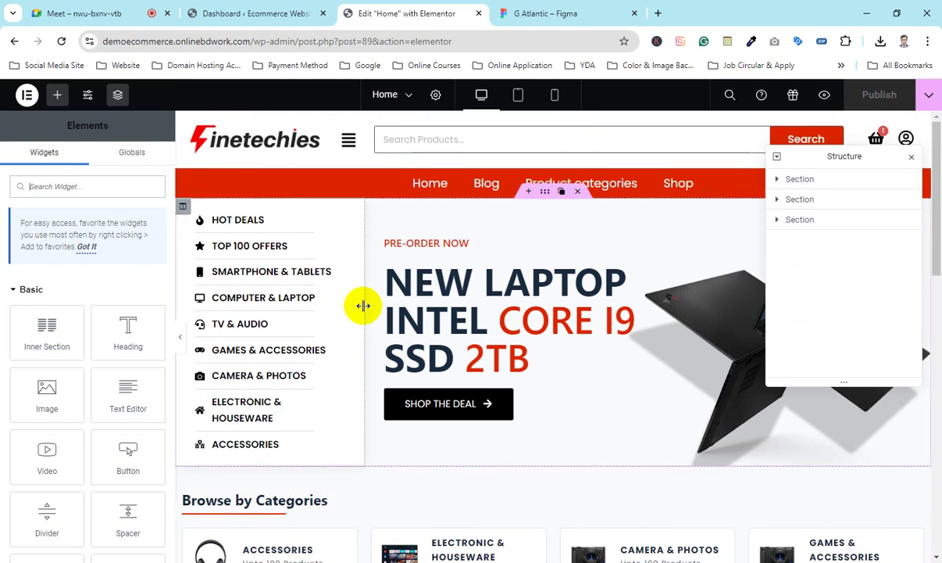
scroll(364, 306, "down", 10)
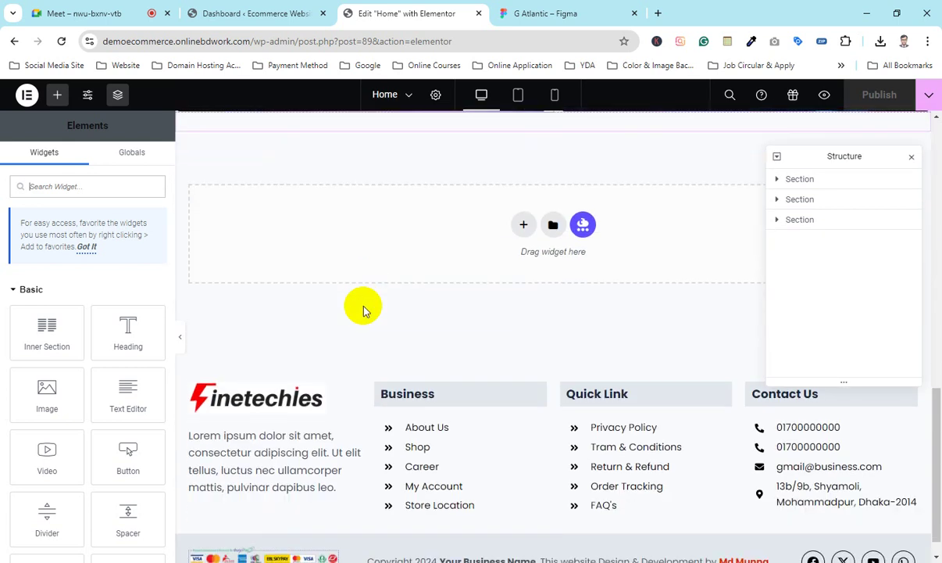
scroll(364, 310, "up", 2)
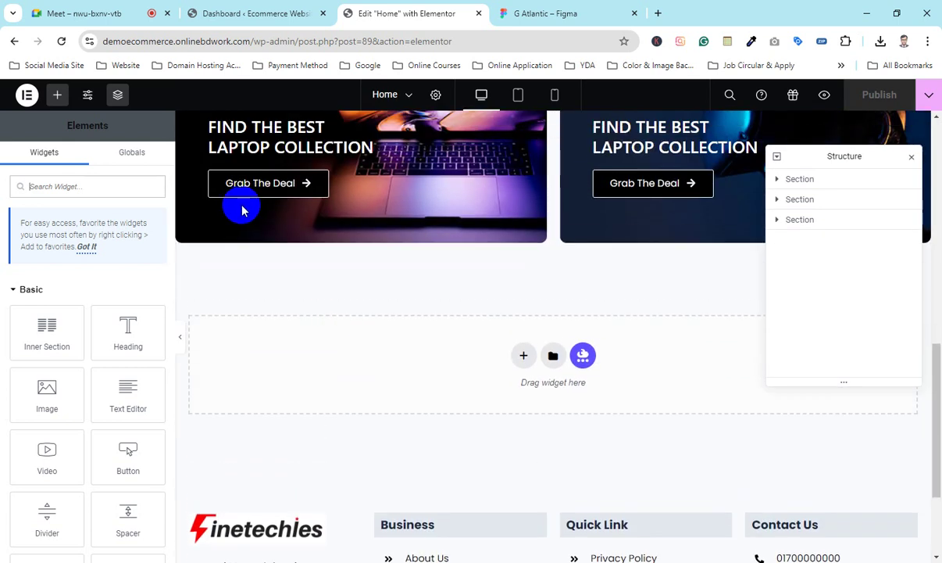
Step: Check the Meet call, then move and close the Structure navigator in Elementor
left_click(86, 13)
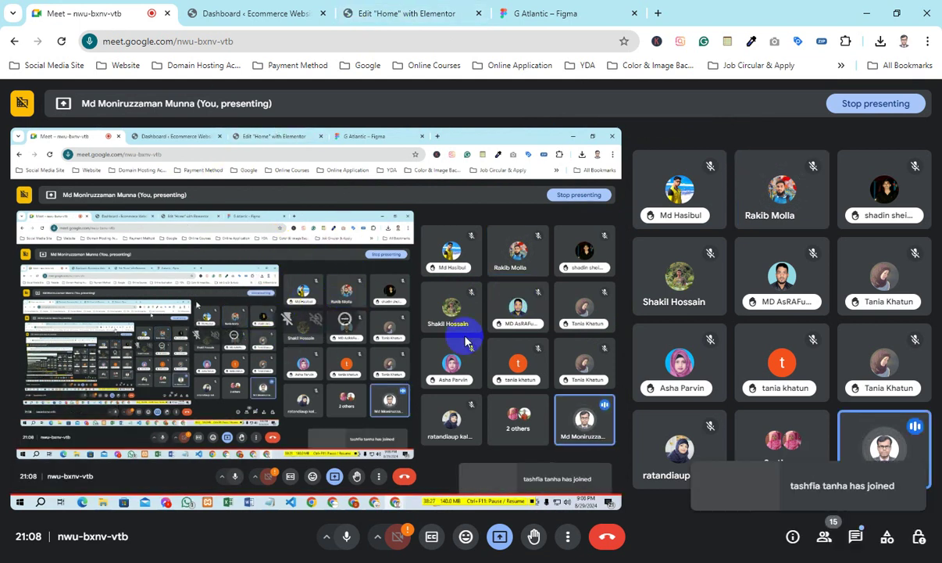
left_click(424, 6)
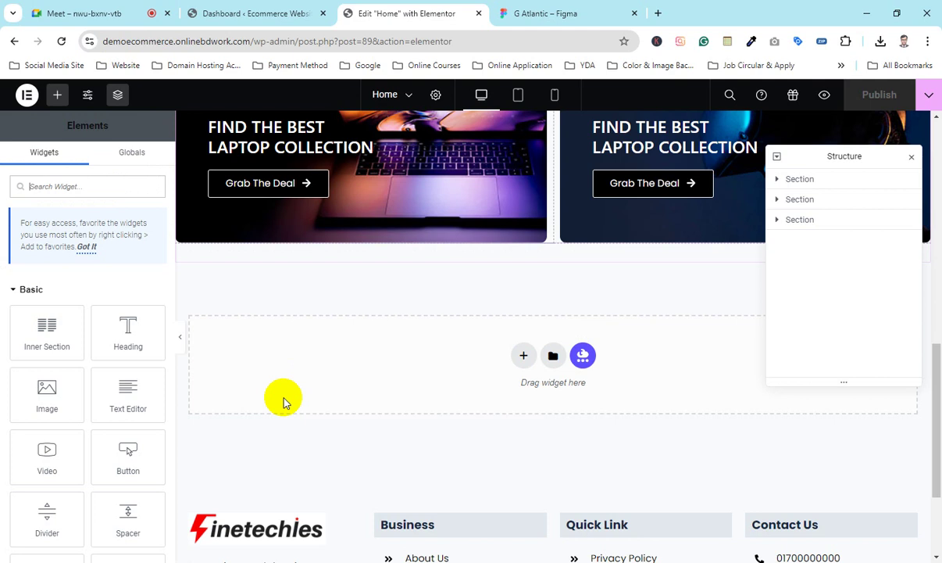
left_click_drag(896, 170, 842, 182)
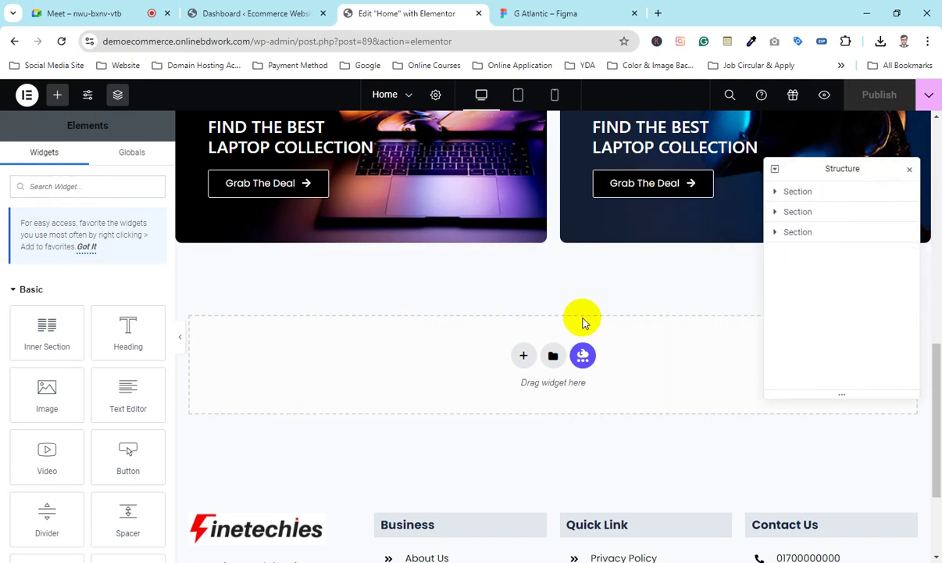
scroll(399, 374, "up", 2)
scroll(399, 375, "up", 3)
scroll(404, 349, "down", 5)
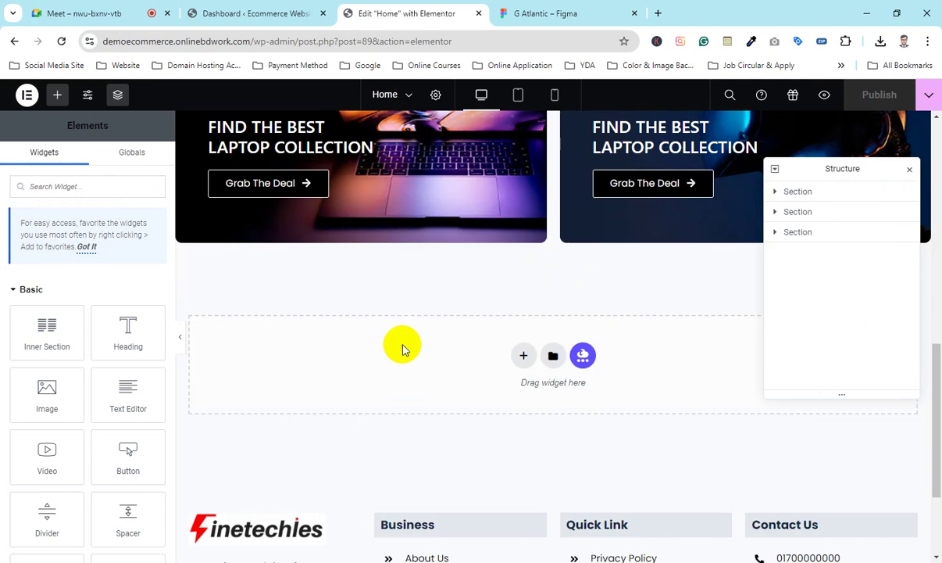
left_click(910, 169)
scroll(415, 332, "up", 3)
scroll(407, 329, "down", 2)
scroll(397, 321, "down", 3)
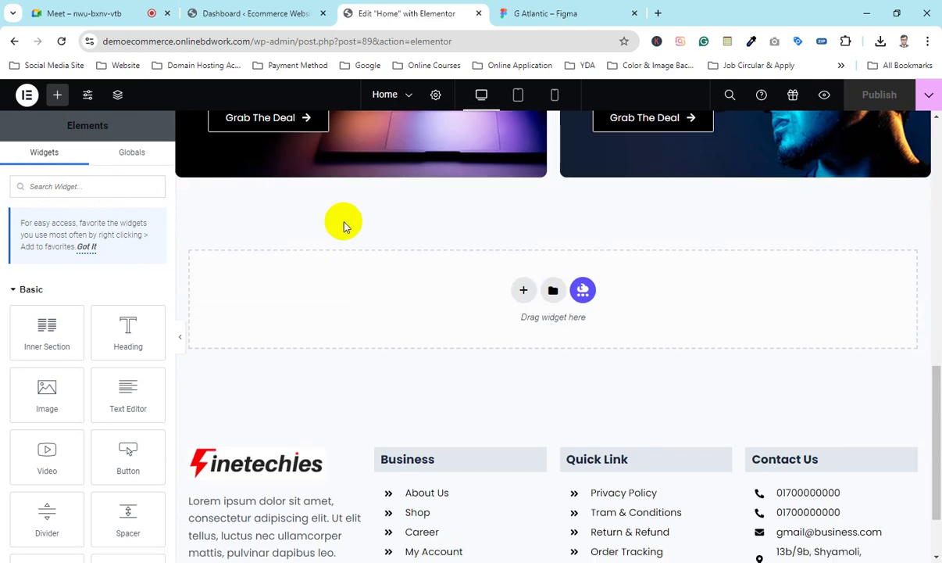
Step: Scroll the Elementor page, then open Downloads showing Group 27.png, Vector 12.png and Vector 14.png
scroll(481, 305, "up", 8)
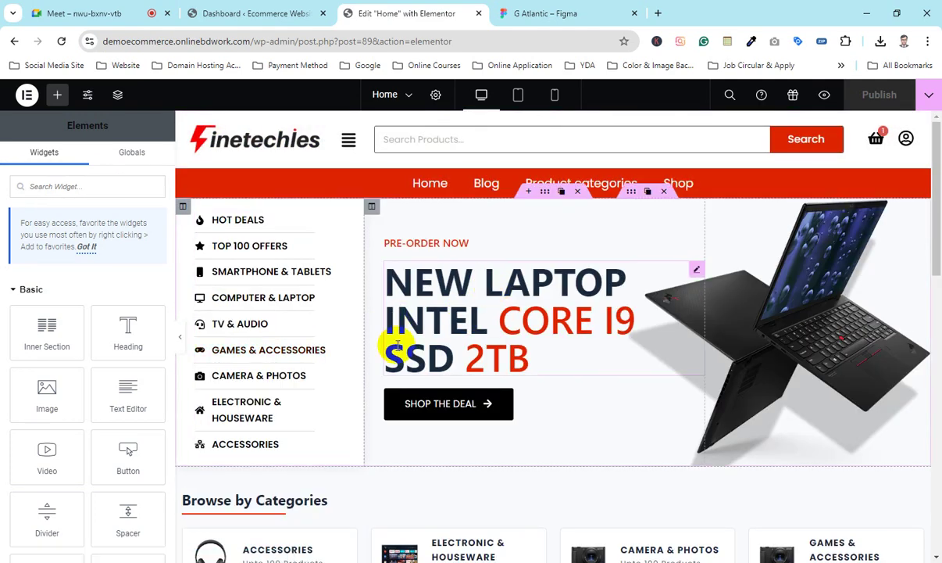
scroll(399, 342, "down", 5)
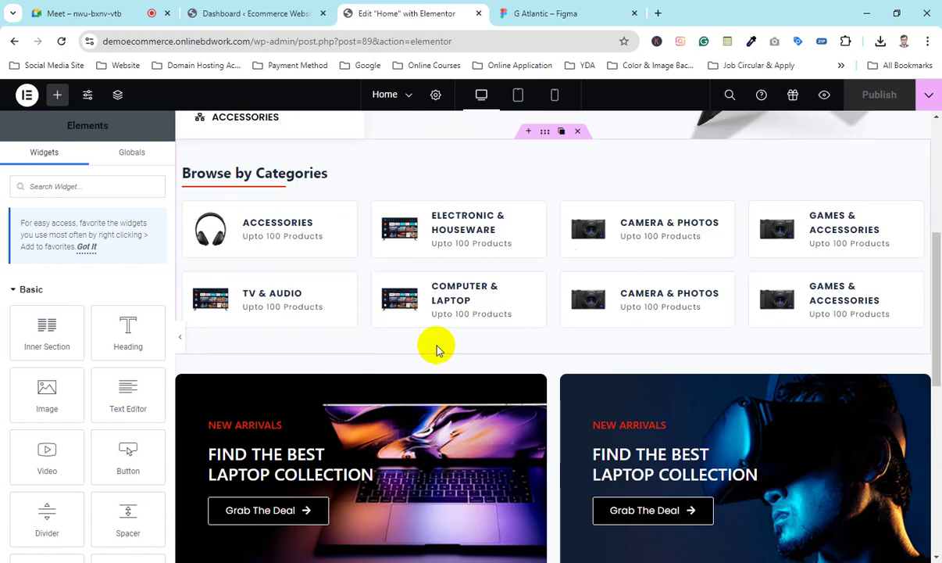
scroll(438, 349, "down", 1)
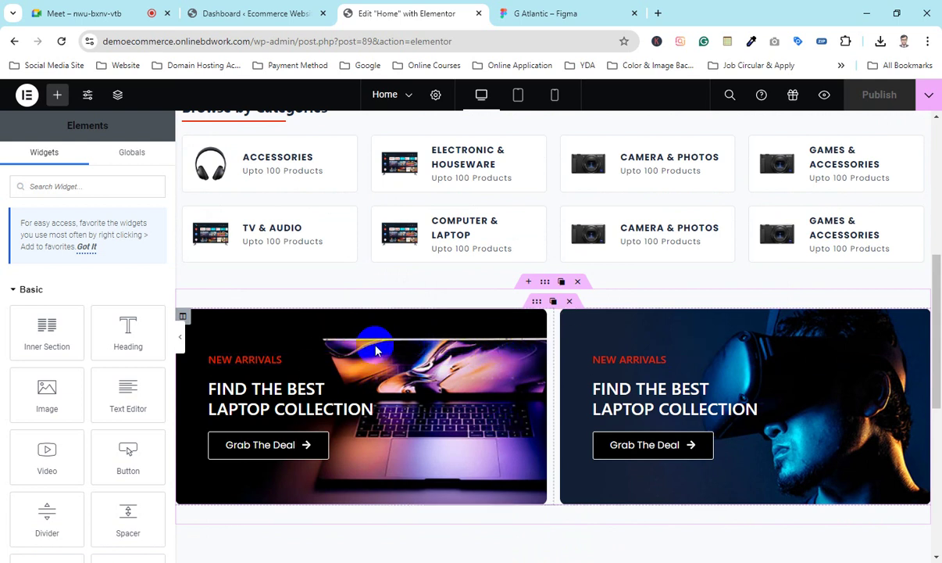
scroll(375, 350, "down", 3)
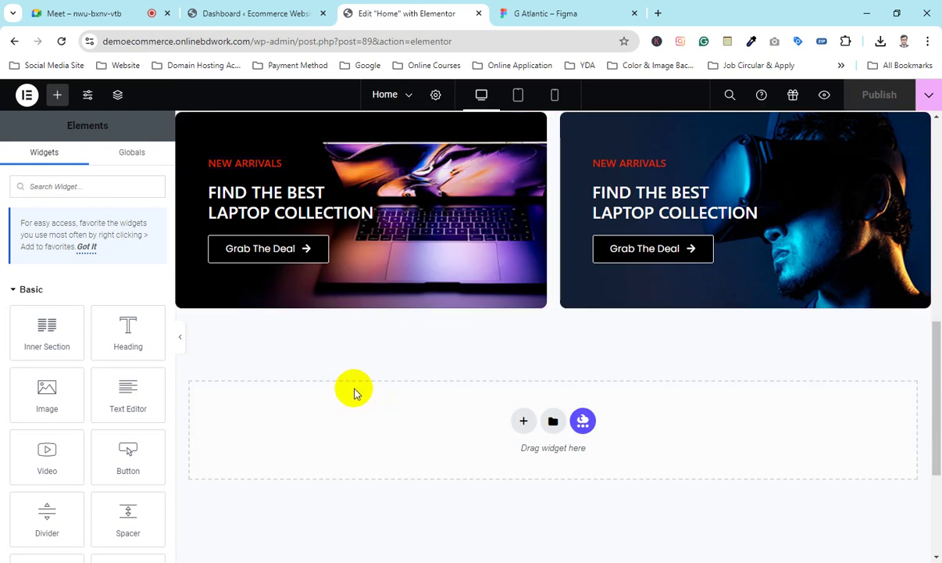
scroll(353, 387, "up", 4)
scroll(354, 387, "down", 4)
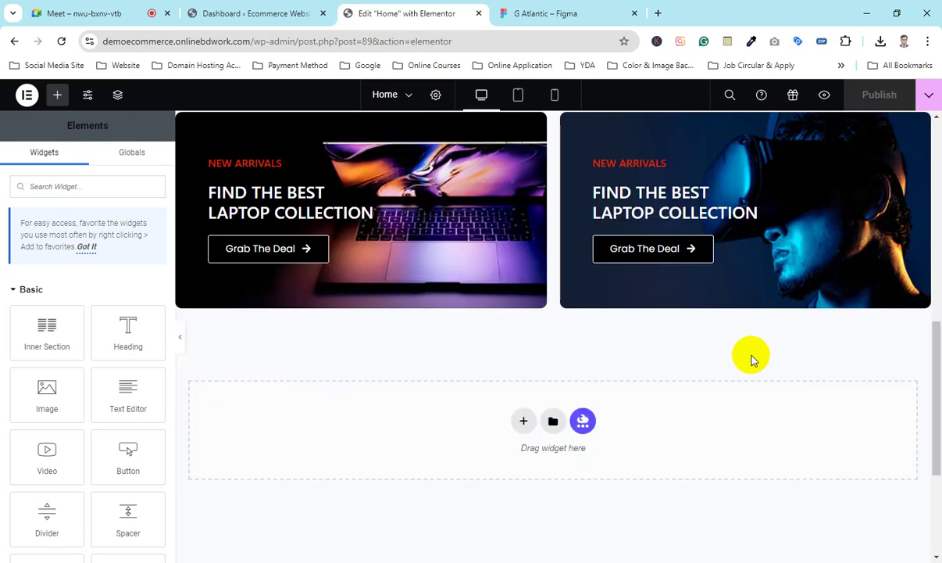
scroll(366, 389, "up", 10)
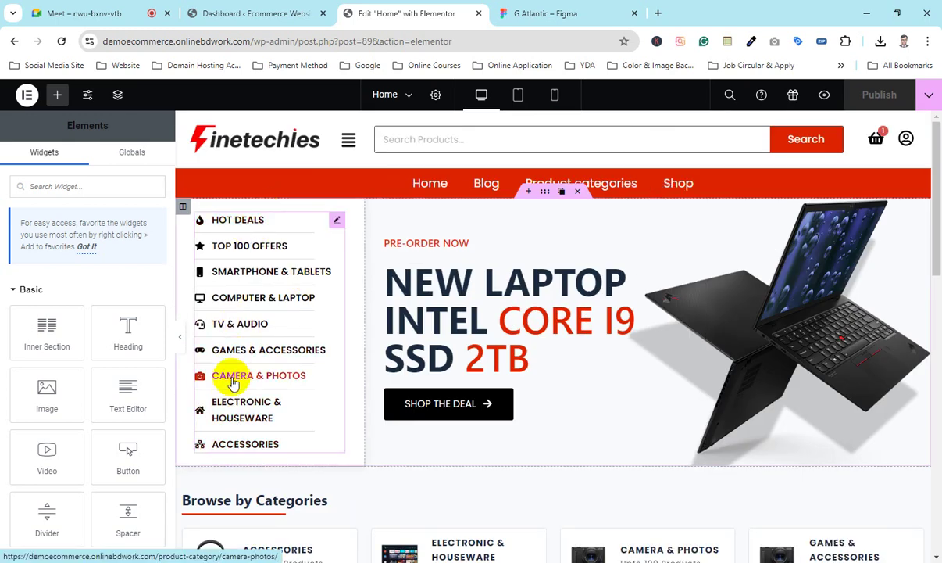
scroll(352, 316, "down", 8)
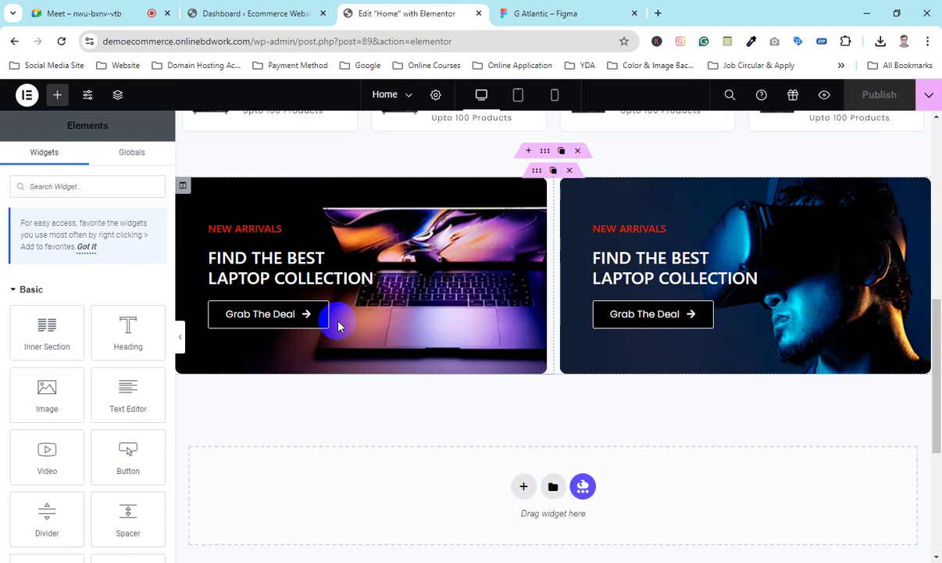
scroll(339, 327, "down", 2)
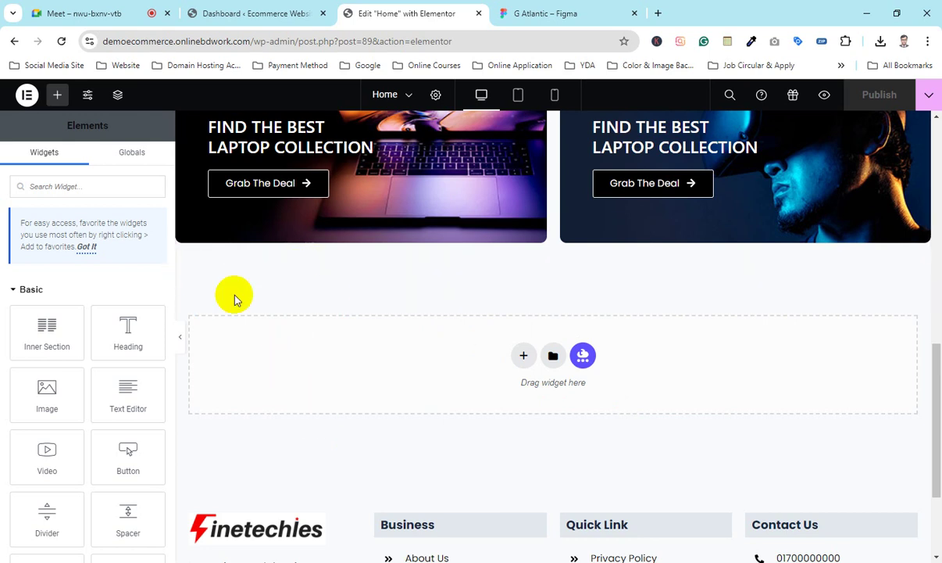
scroll(305, 425, "up", 10)
scroll(290, 403, "up", 3)
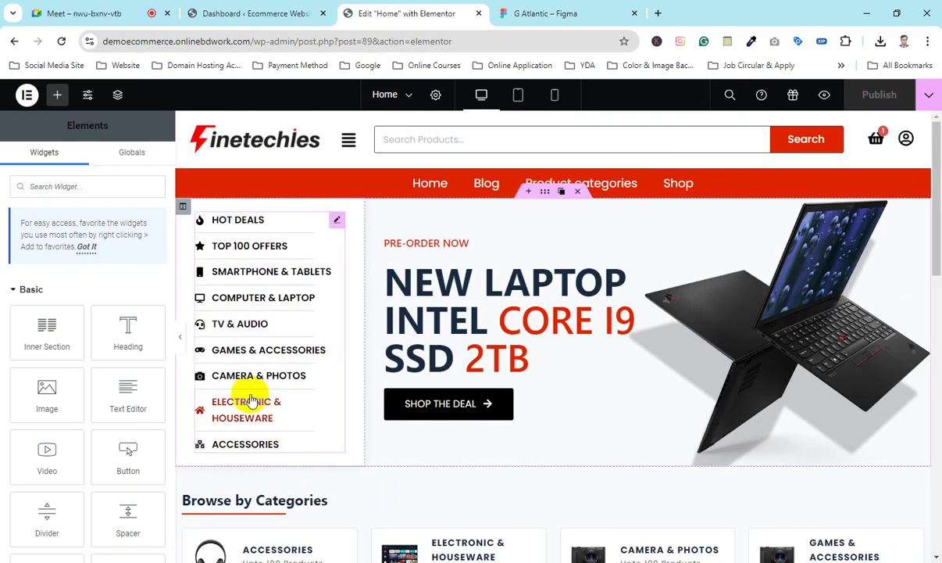
scroll(252, 389, "down", 10)
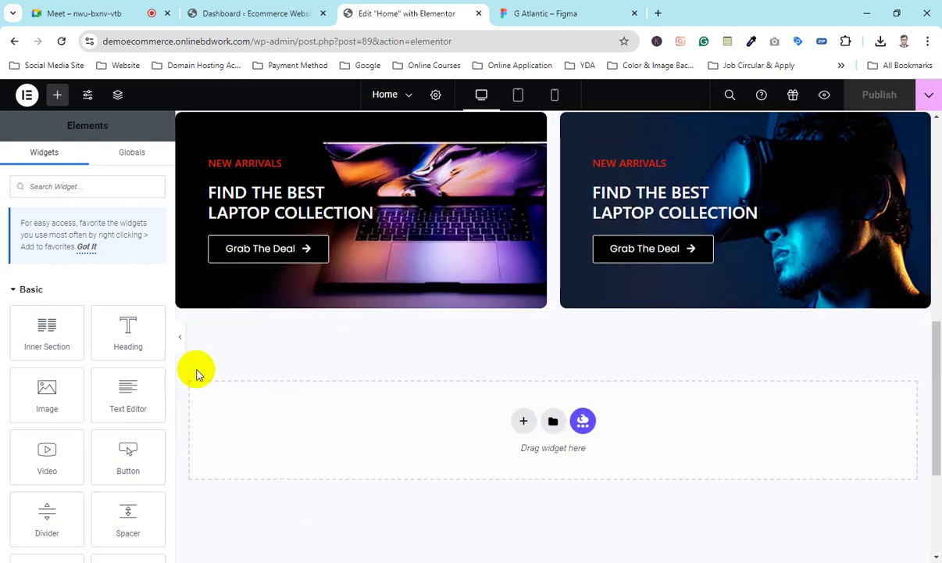
left_click(152, 557)
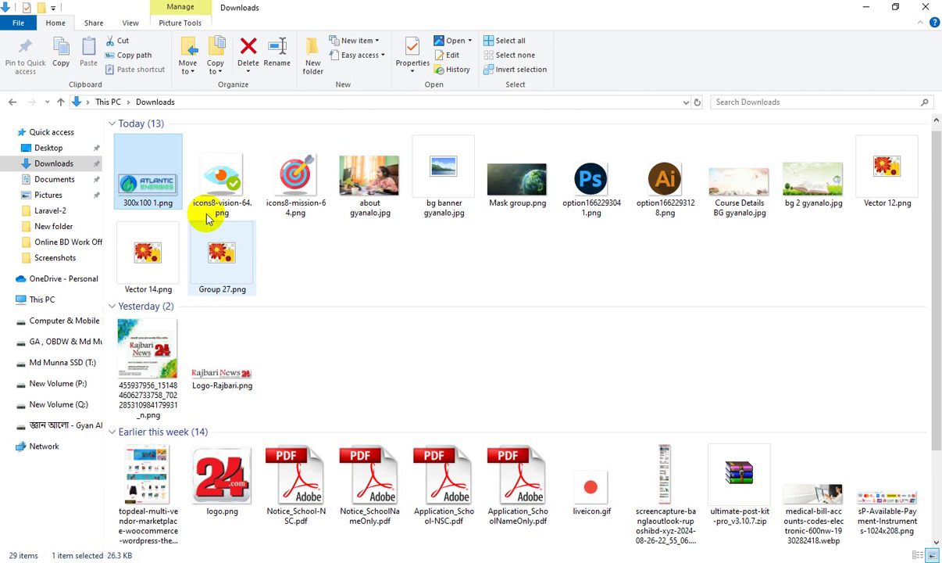
Step: Open Sidebar - Banner 01.jpg from the Ecommerce Images > Home folder for preview
left_click(12, 102)
double_click(149, 156)
left_click(162, 160)
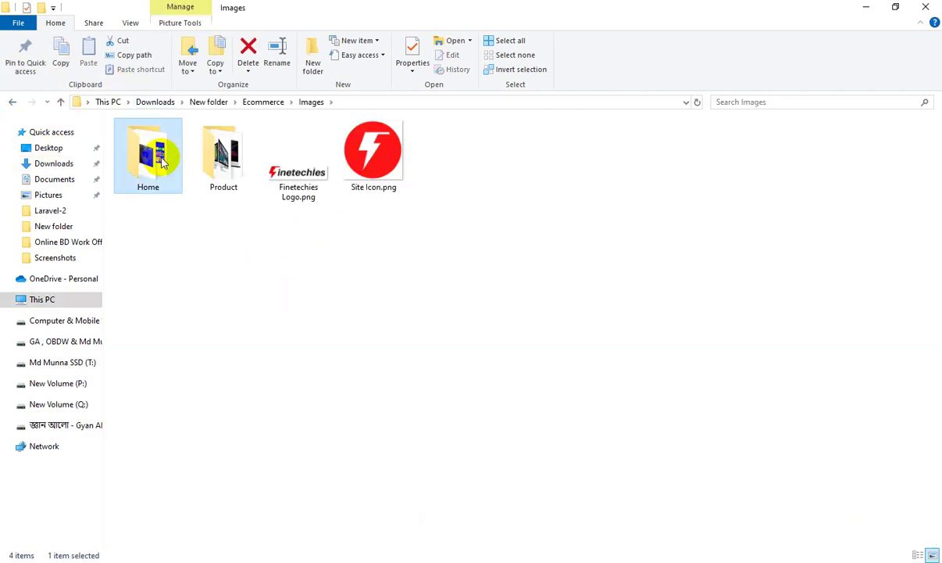
double_click(163, 160)
left_click(371, 254)
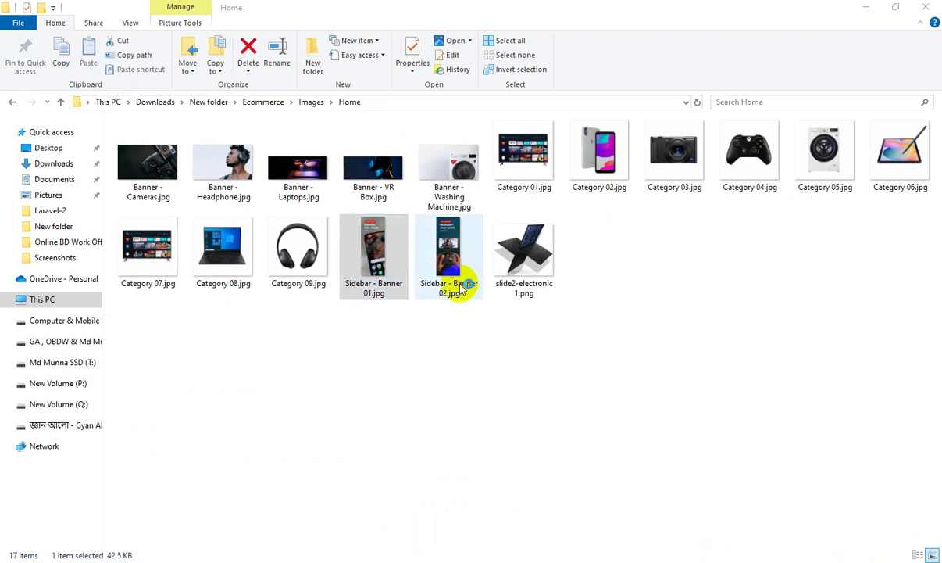
double_click(461, 287)
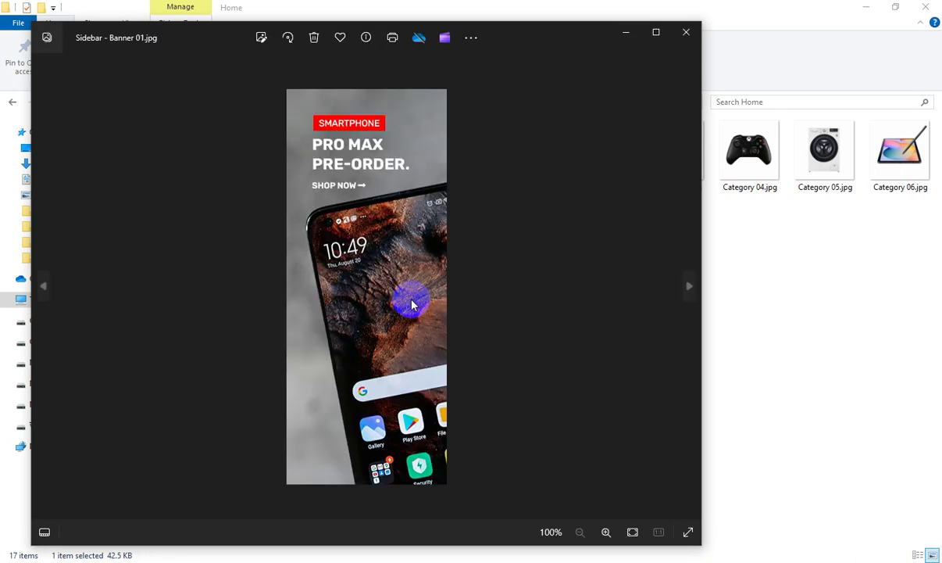
Step: Compare it with Sidebar - Banner 02.jpg, close Photos, and return to the WordPress dashboard
left_click(687, 287)
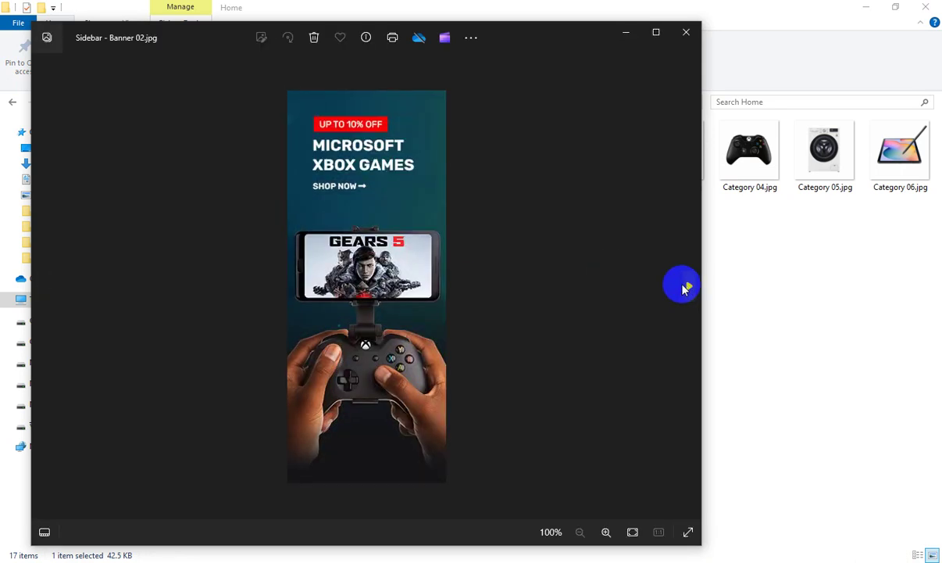
key("Left")
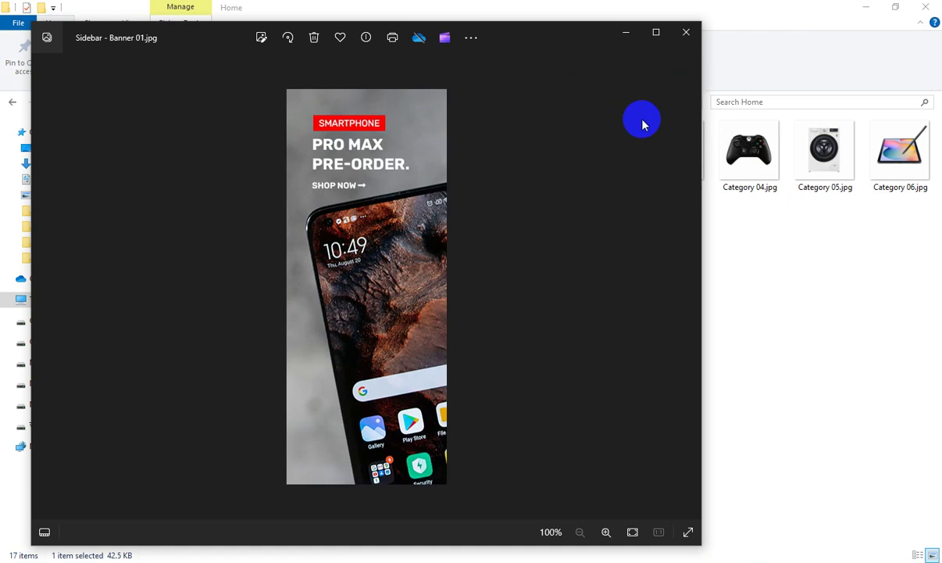
double_click(379, 270)
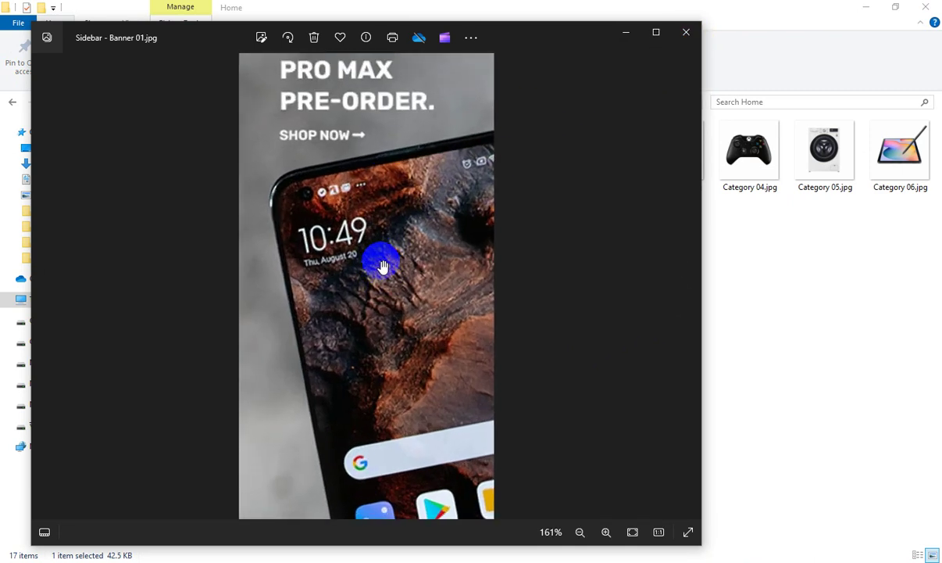
double_click(362, 132)
left_click(688, 34)
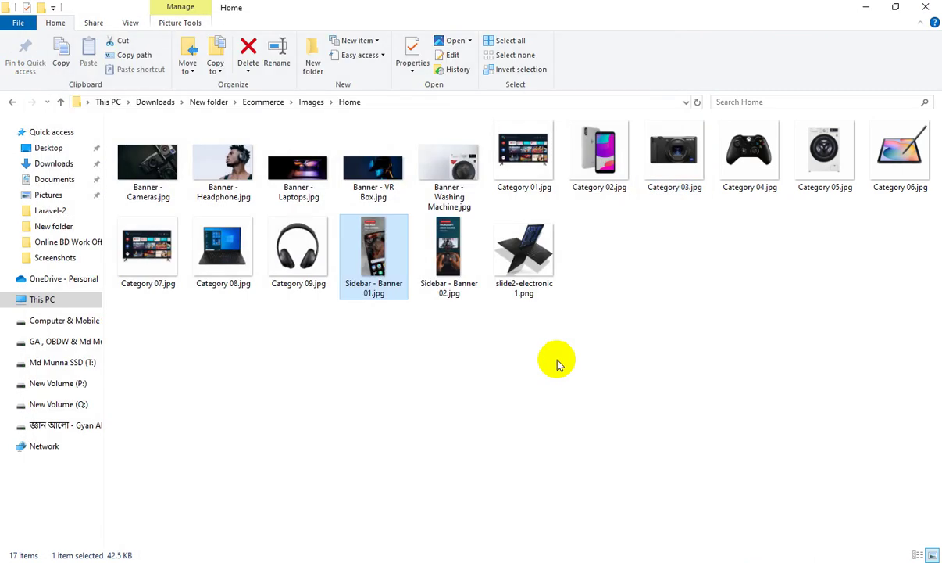
mouse_move(522, 557)
left_click(522, 538)
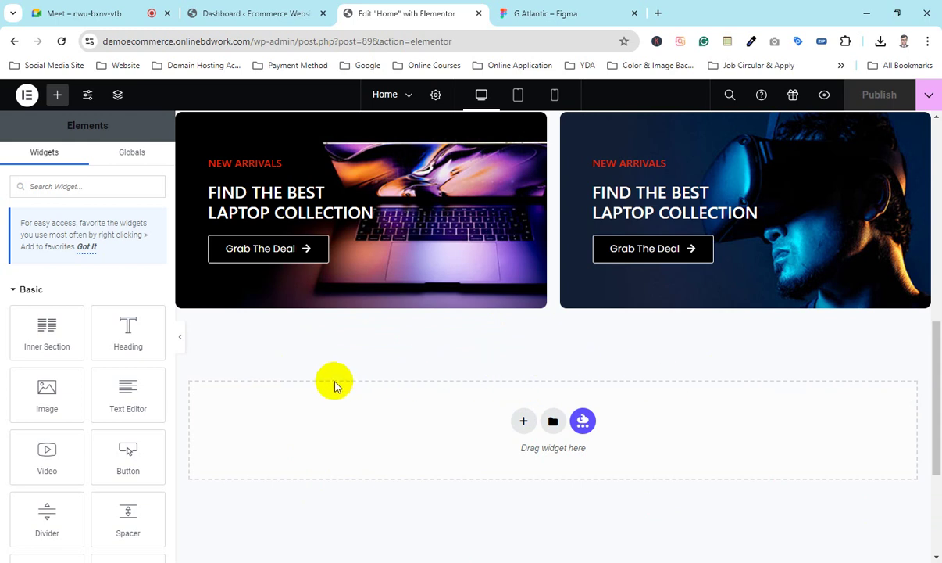
left_click(225, 12)
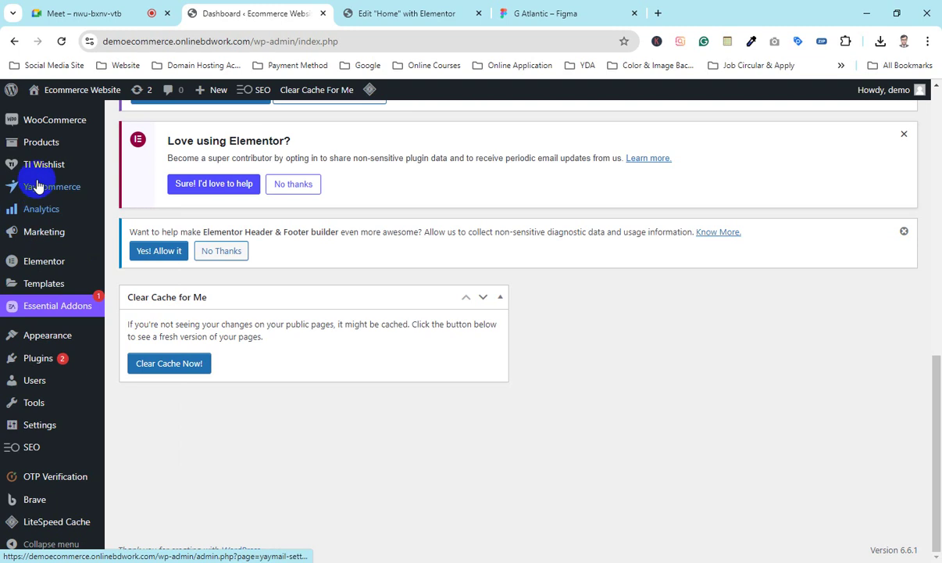
scroll(48, 285, "up", 2)
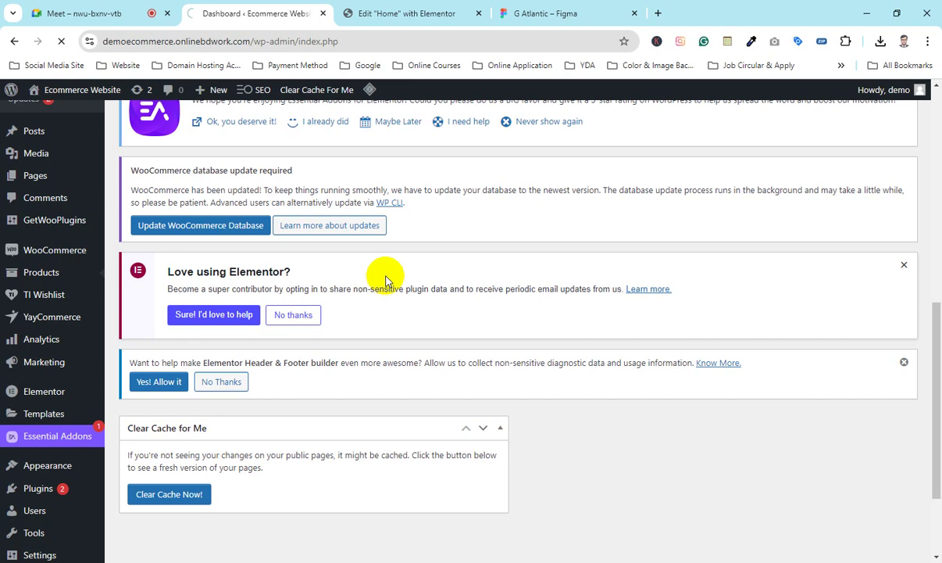
scroll(432, 295, "down", 5)
scroll(242, 313, "down", 10)
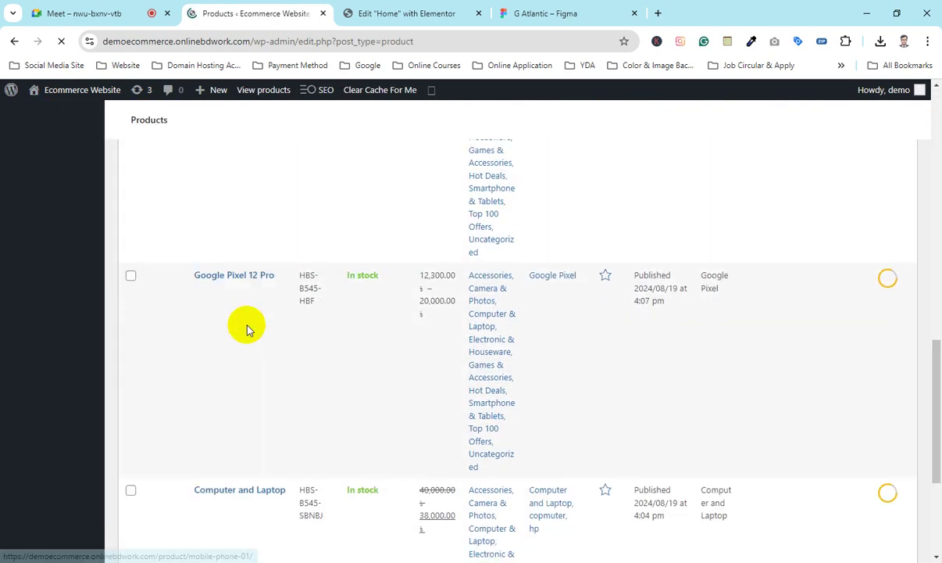
scroll(267, 381, "up", 6)
scroll(268, 382, "up", 10)
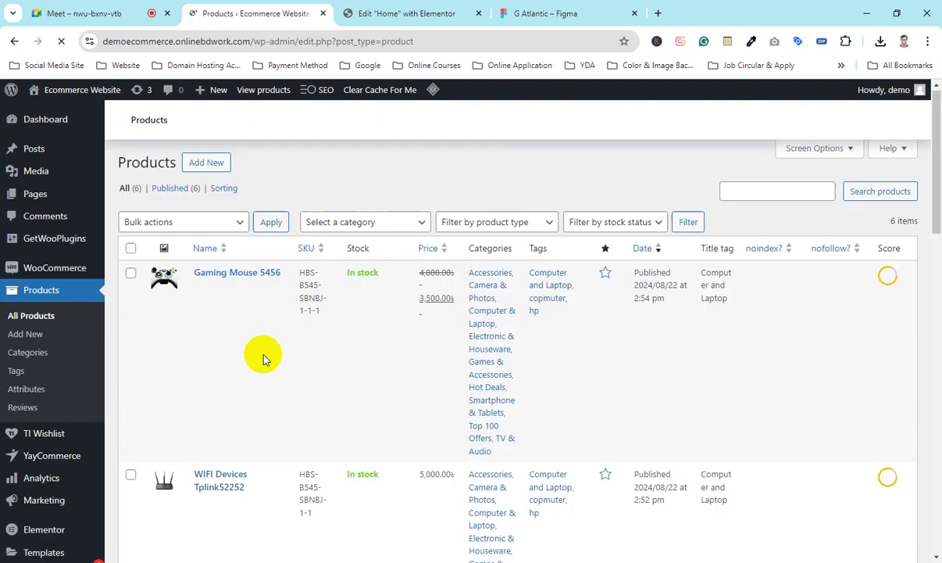
scroll(271, 358, "down", 7)
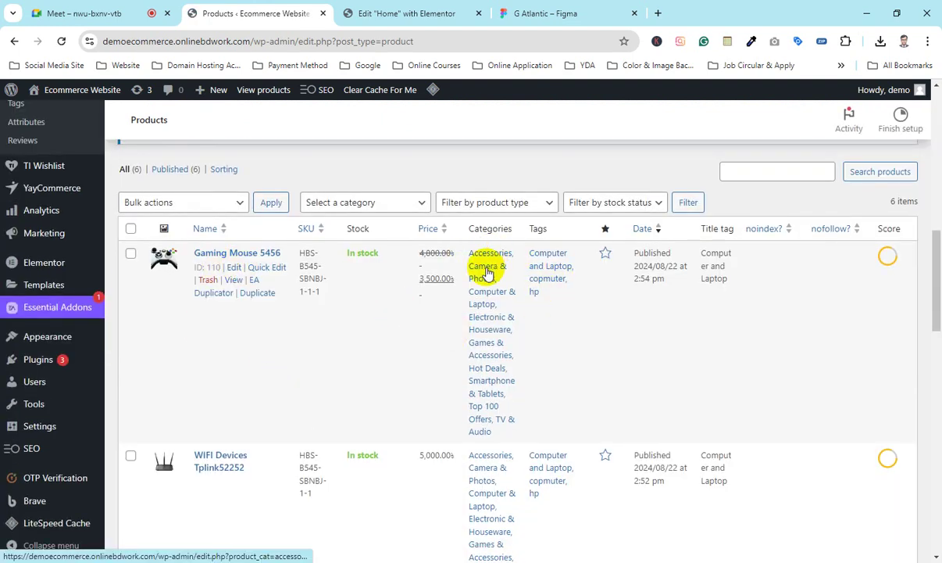
scroll(482, 400, "down", 7)
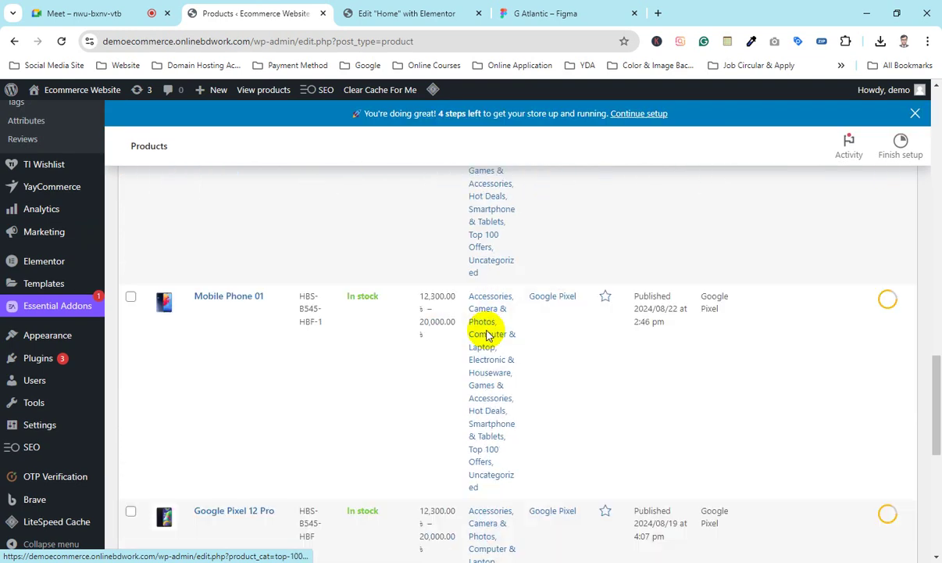
scroll(488, 334, "up", 10)
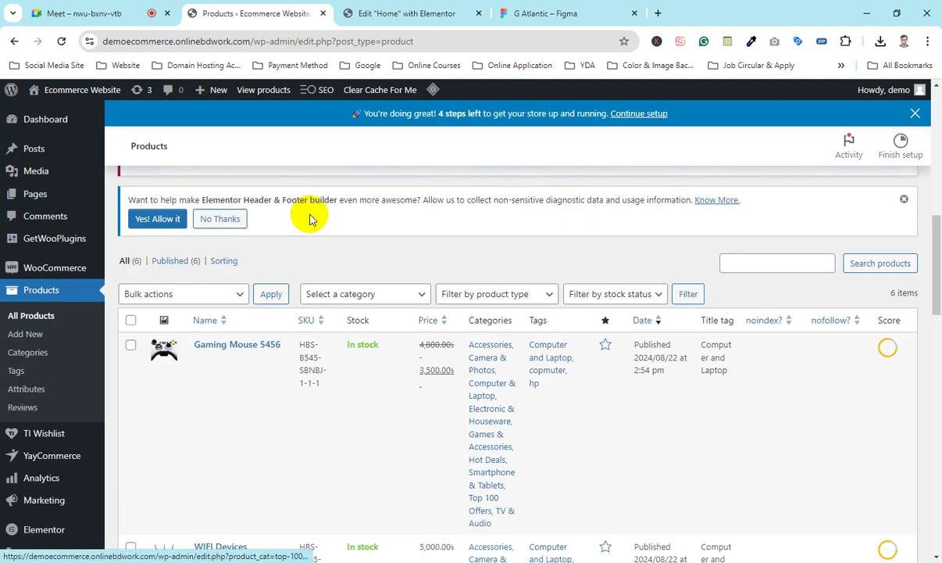
left_click(421, 12)
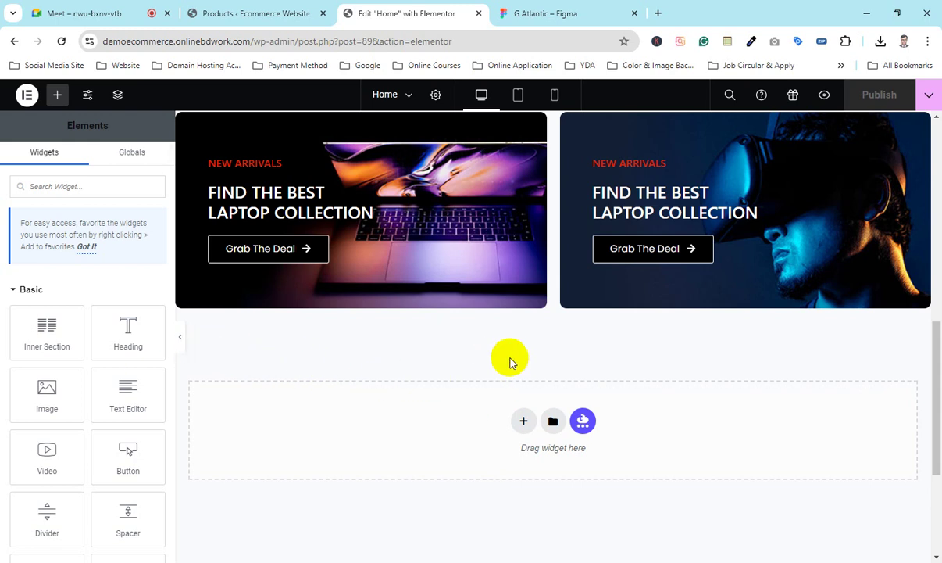
Step: Add a one-column section below the banners with 50 px top and bottom padding
left_click(522, 423)
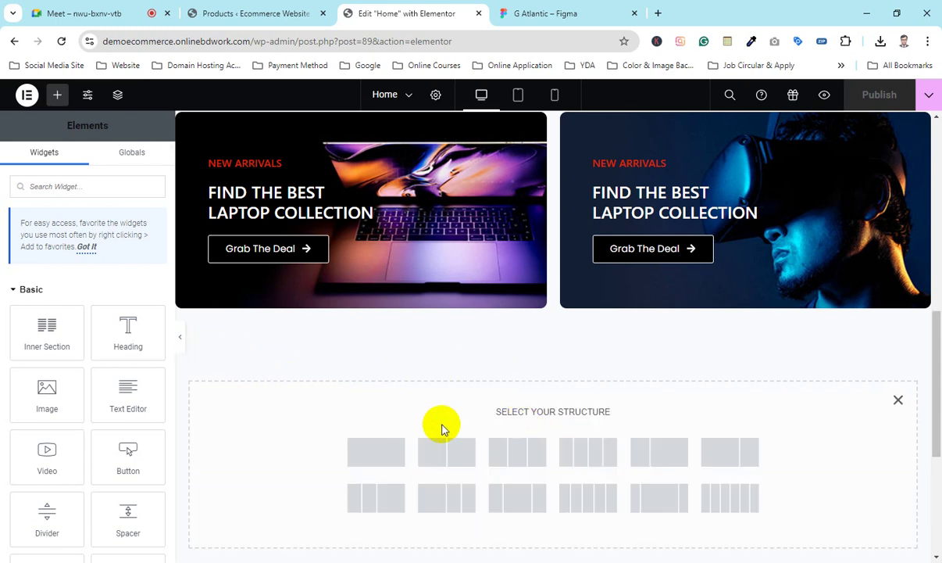
left_click(376, 451)
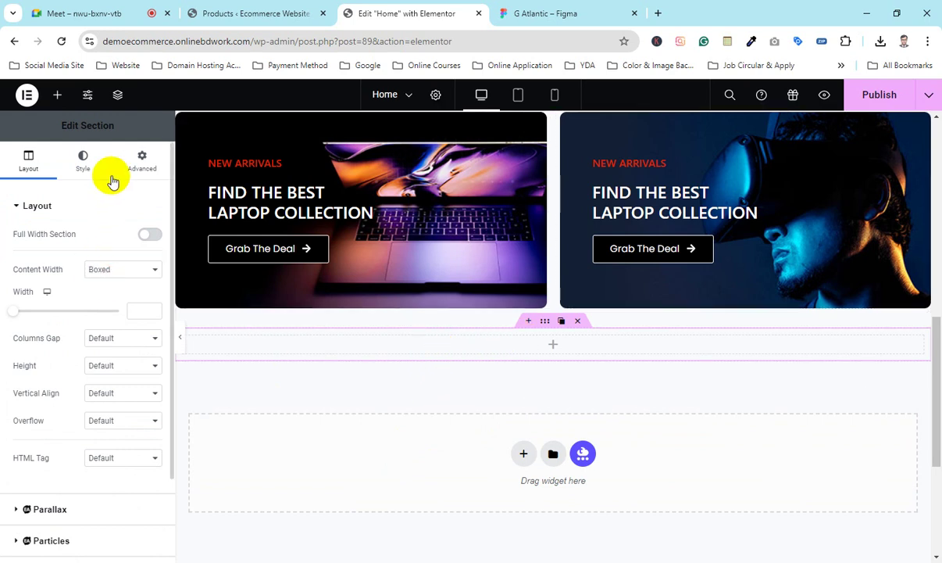
left_click(141, 160)
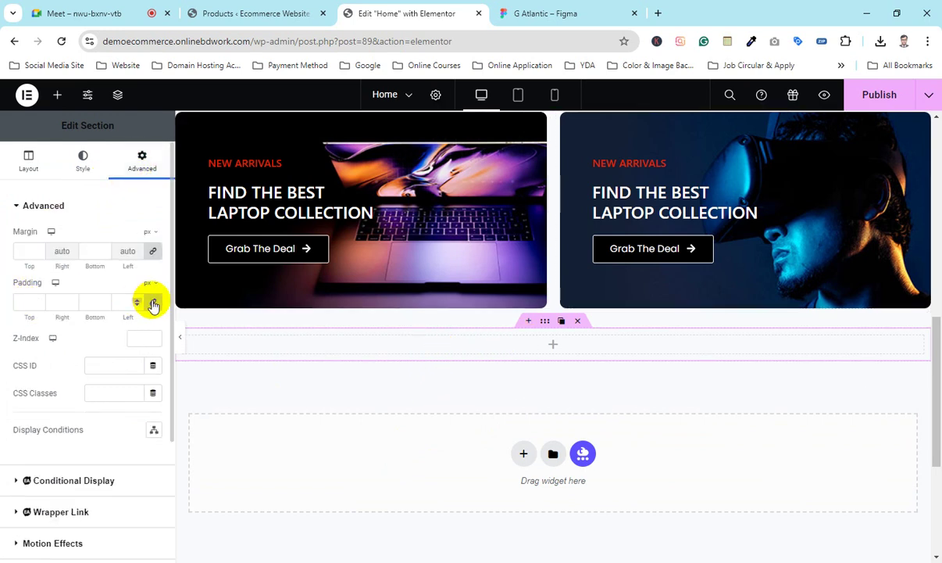
left_click(21, 301)
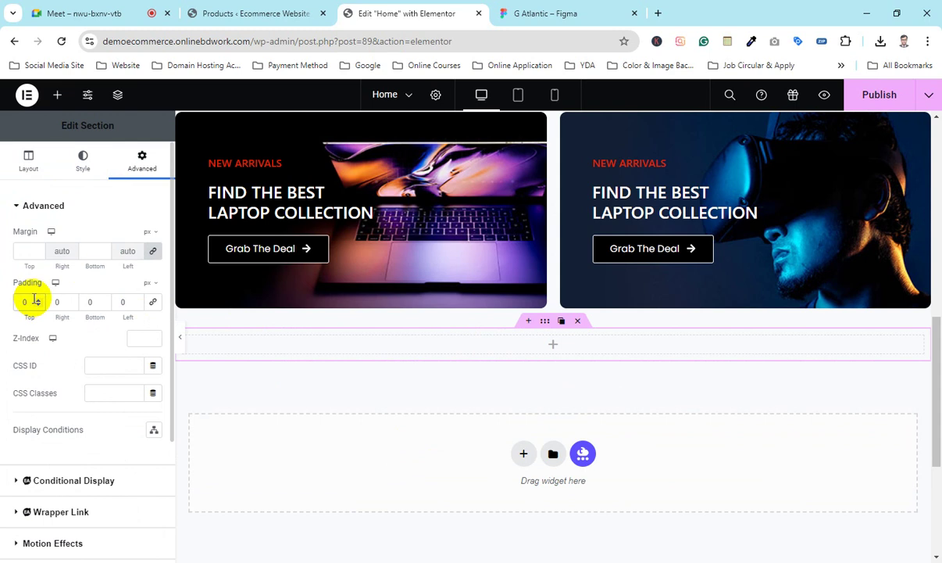
type("50")
left_click(87, 302)
type("50")
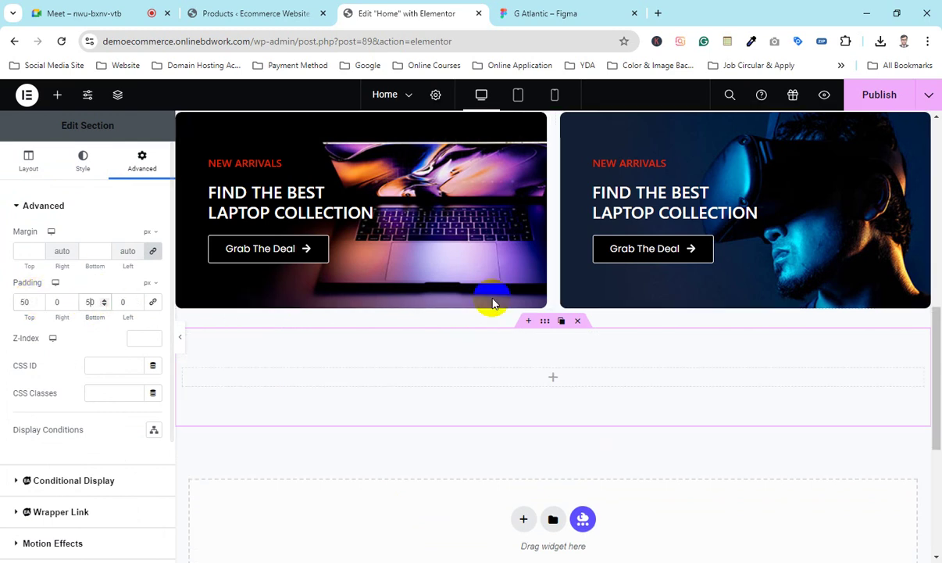
Step: Drop a two-column Inner Section into the new section and select its left column
scroll(484, 317, "down", 1)
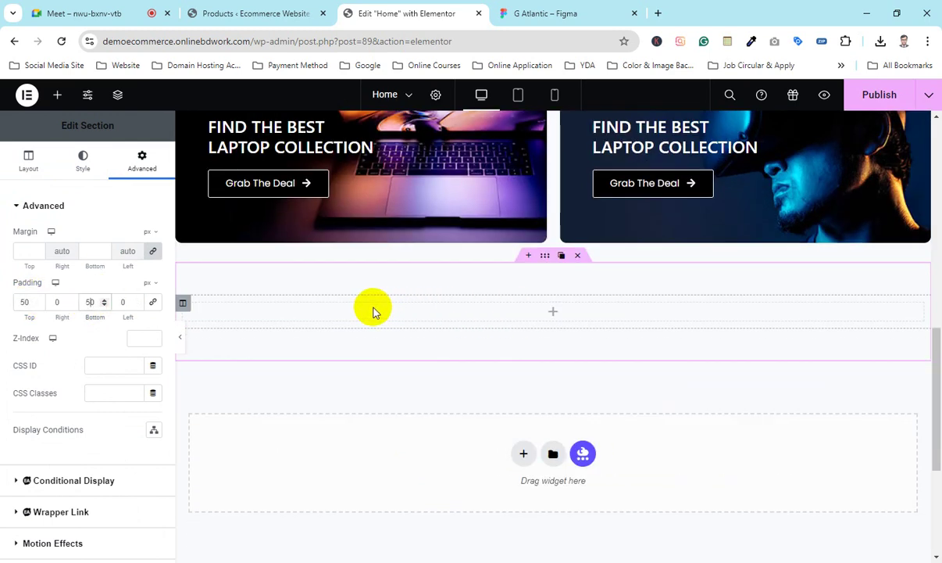
left_click(57, 94)
left_click_drag(59, 326, 582, 309)
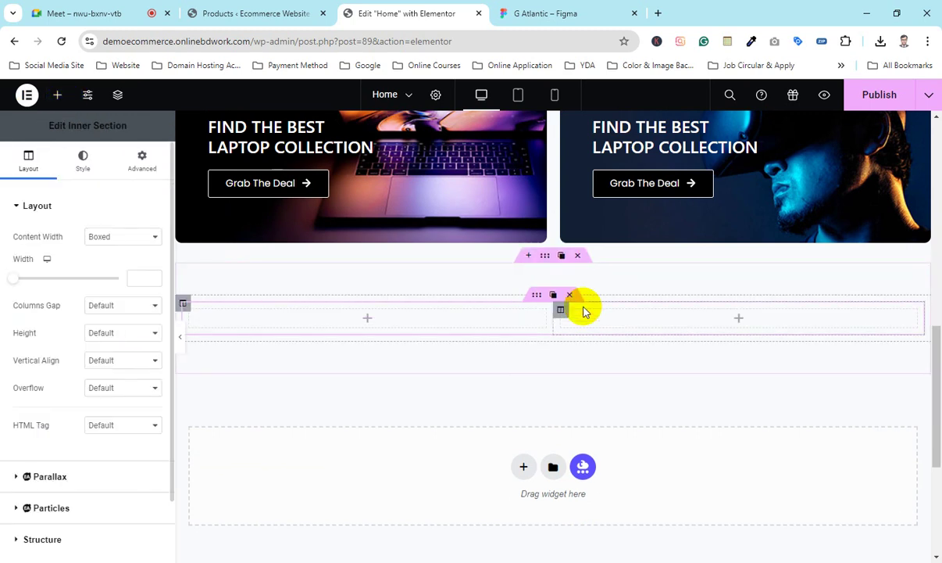
scroll(367, 320, "down", 1)
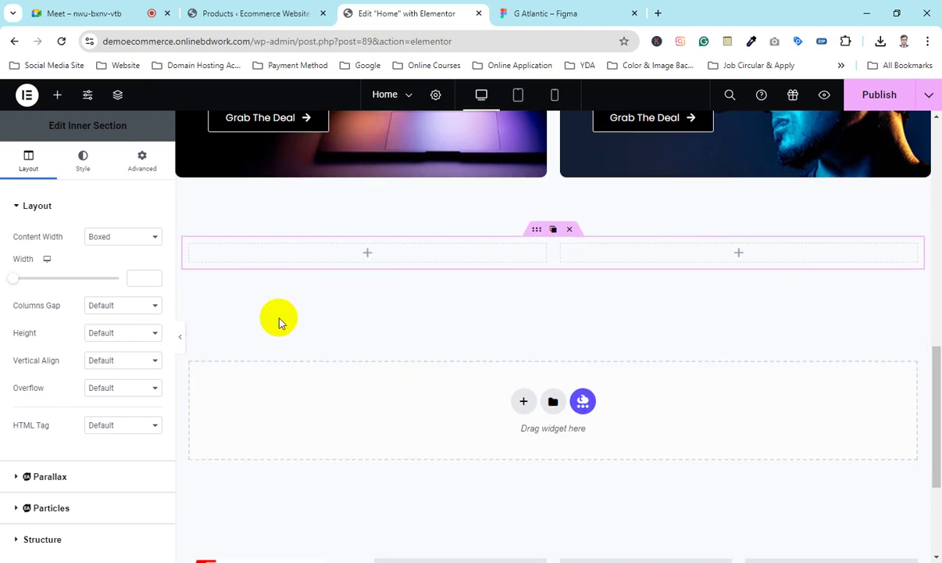
mouse_move(191, 241)
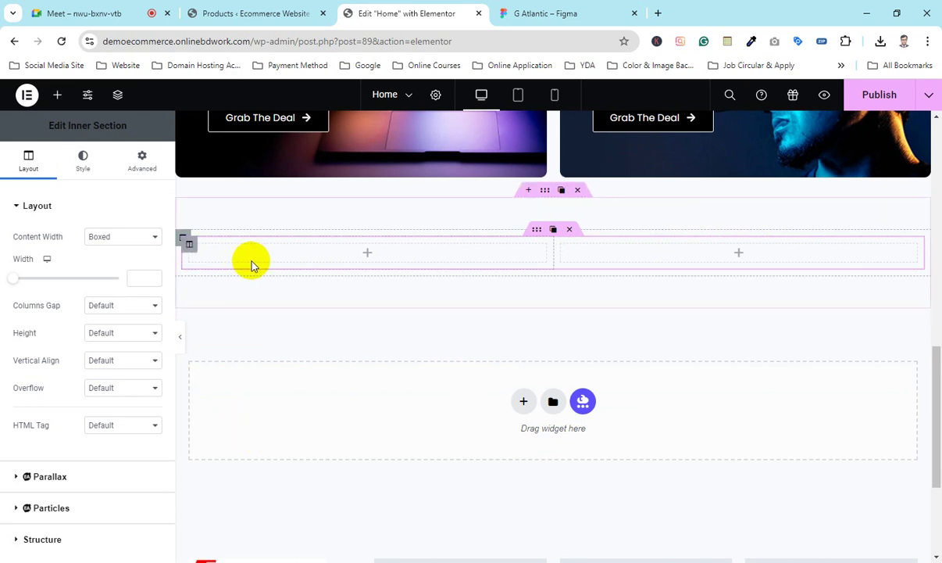
left_click(188, 245)
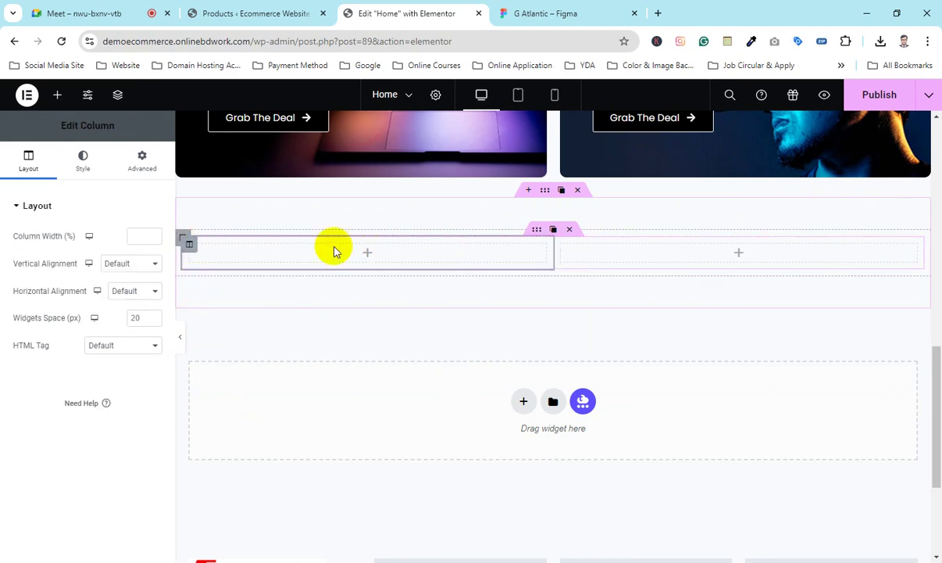
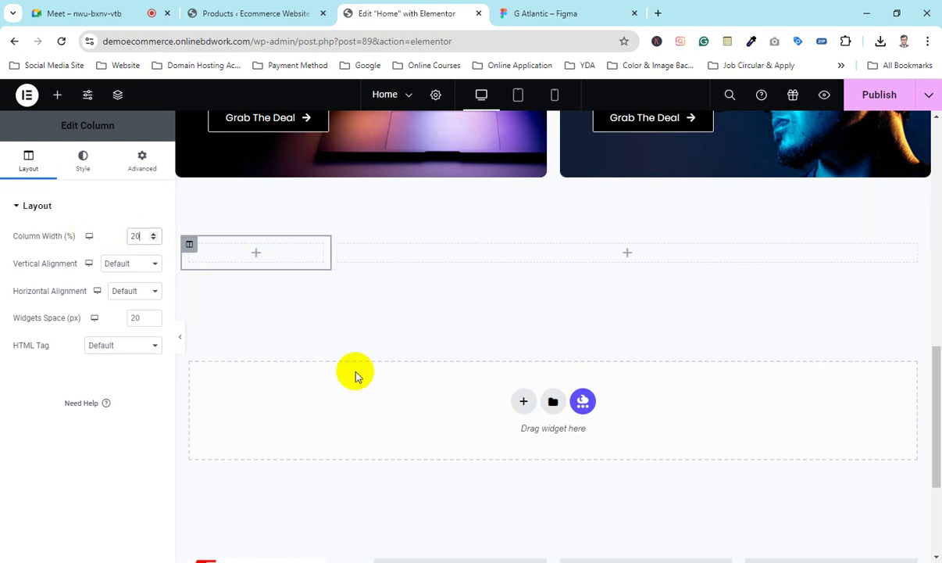
Step: Check the inner section's column widths and select the inner section holding both columns
left_click(340, 246)
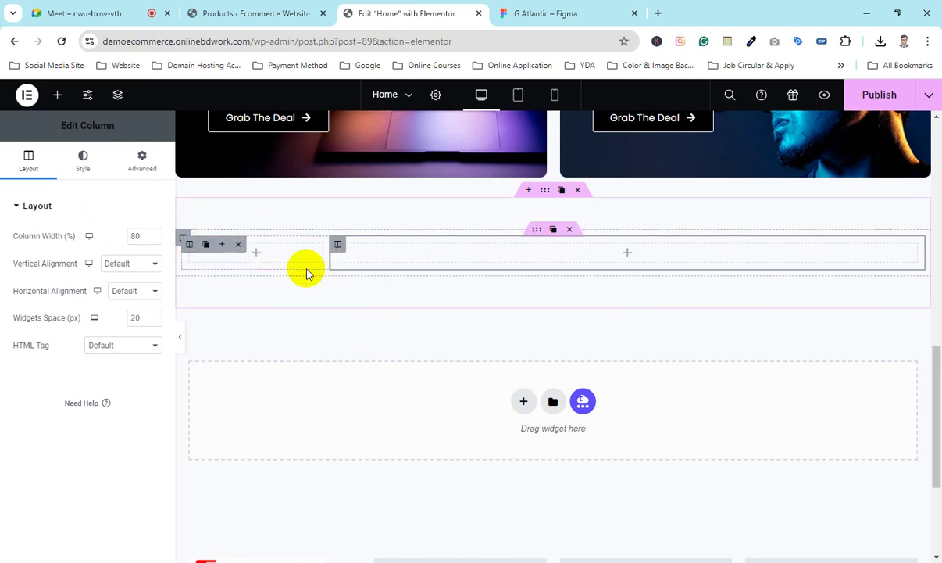
scroll(306, 272, "up", 3)
scroll(309, 330, "down", 3)
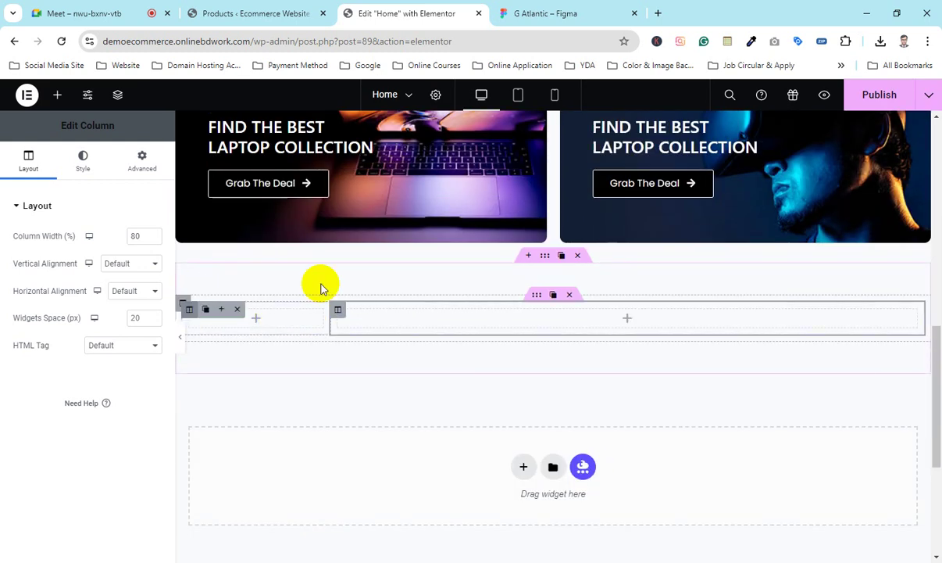
left_click(536, 298)
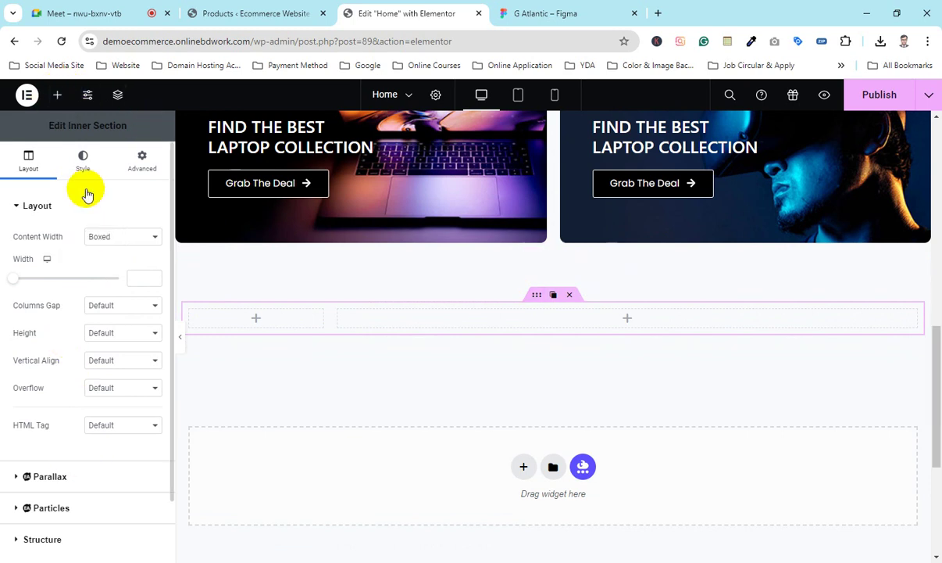
Step: Using the Navigator, set the outer section's column padding to 0 on all sides
left_click(117, 94)
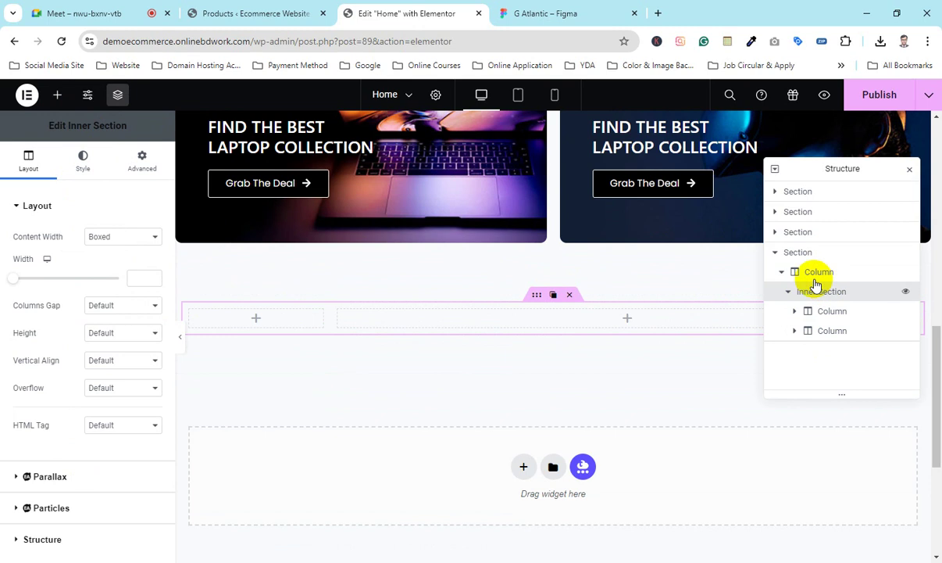
left_click(798, 253)
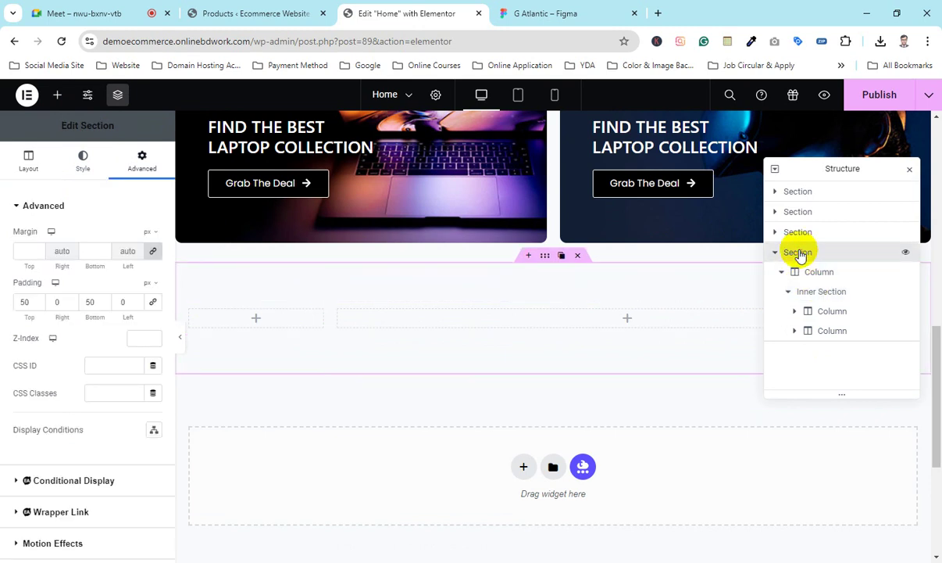
left_click(811, 271)
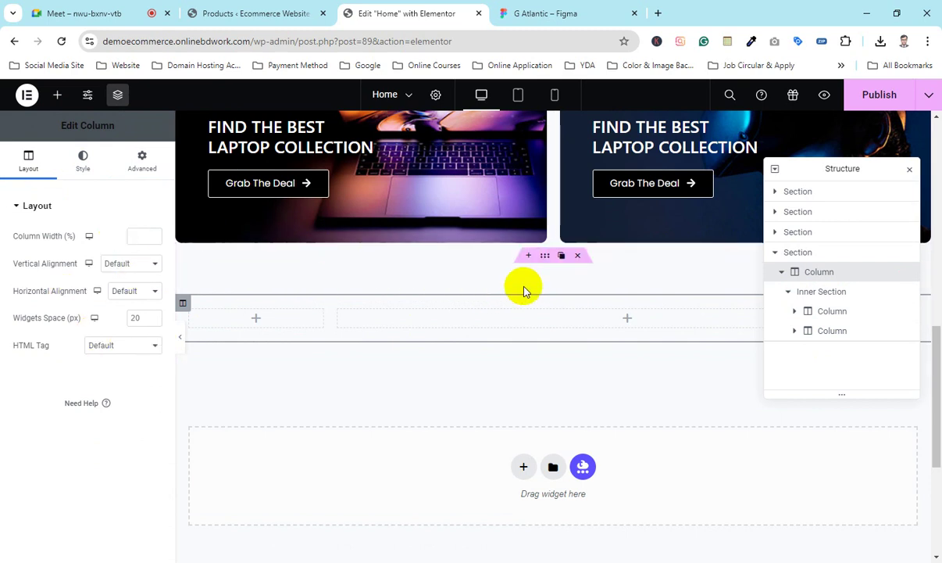
left_click(140, 166)
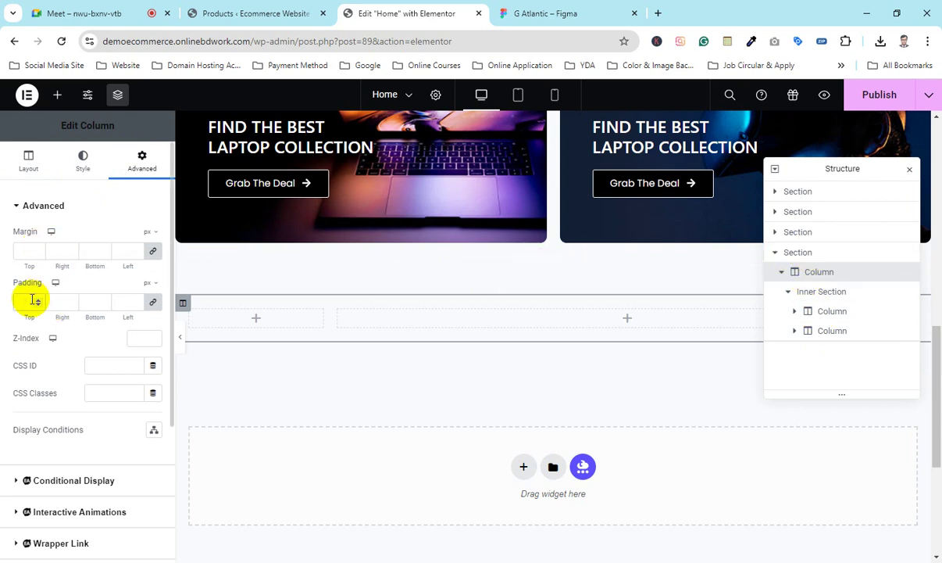
left_click(36, 303)
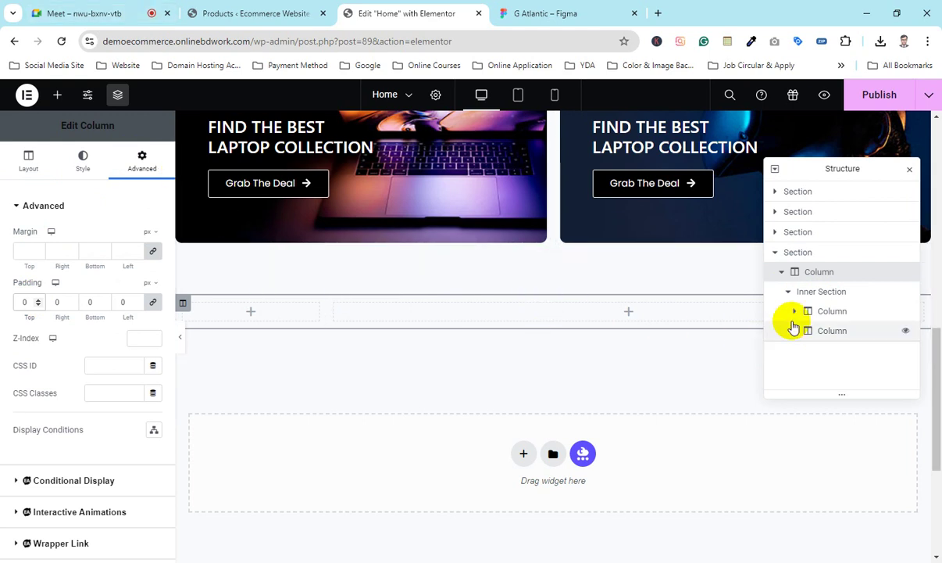
Step: Drop a placeholder Heading widget into the inner section's narrow 20% left column
left_click(183, 304)
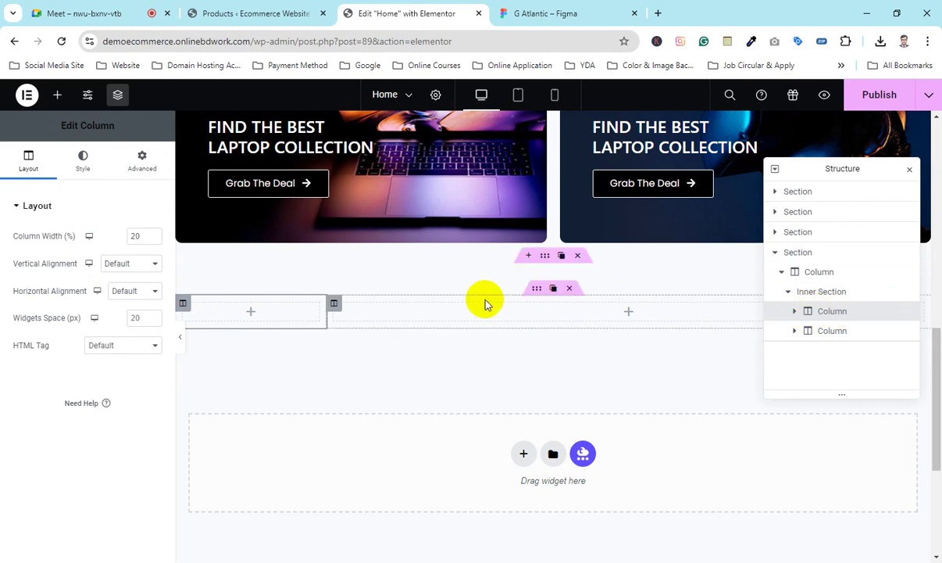
scroll(305, 259, "down", 2)
scroll(283, 279, "up", 1)
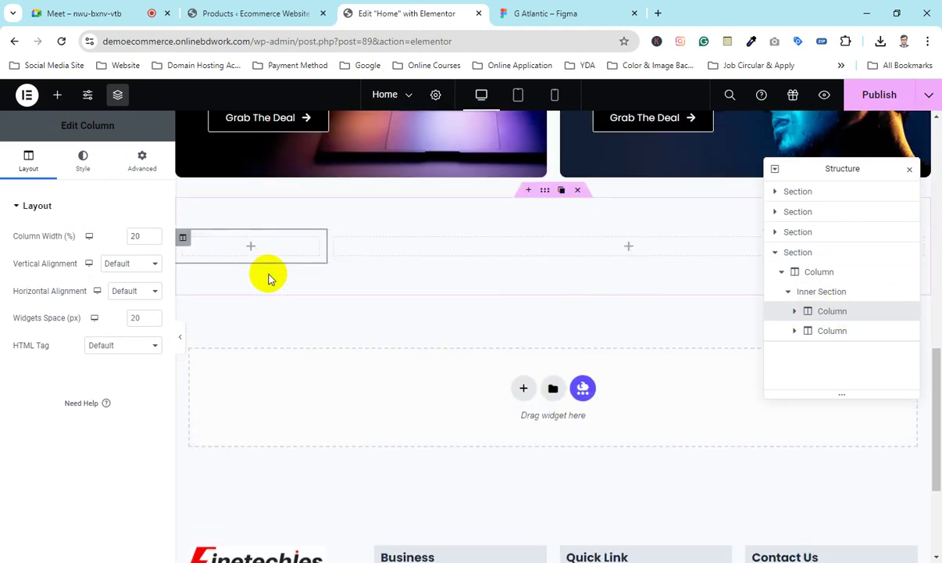
scroll(267, 275, "up", 2)
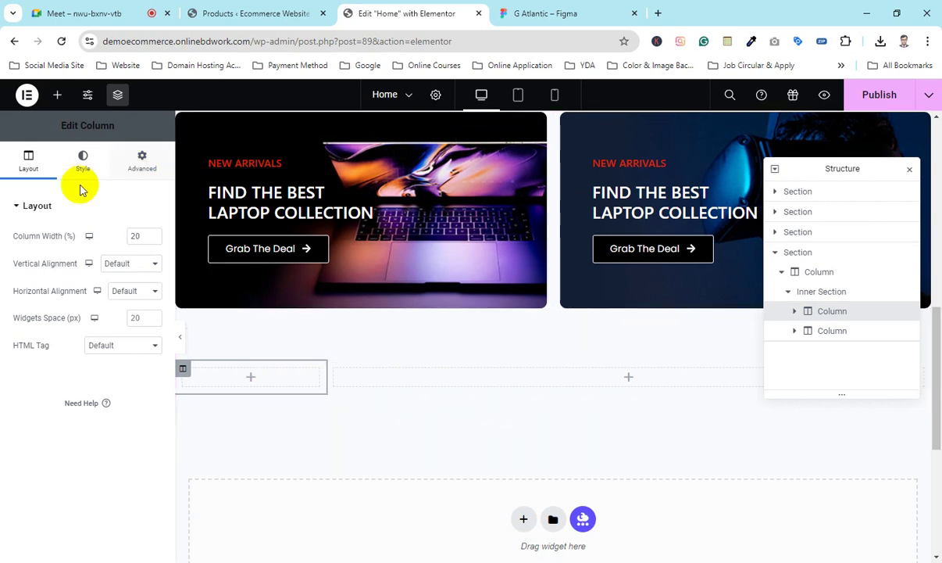
left_click_drag(127, 329, 265, 378)
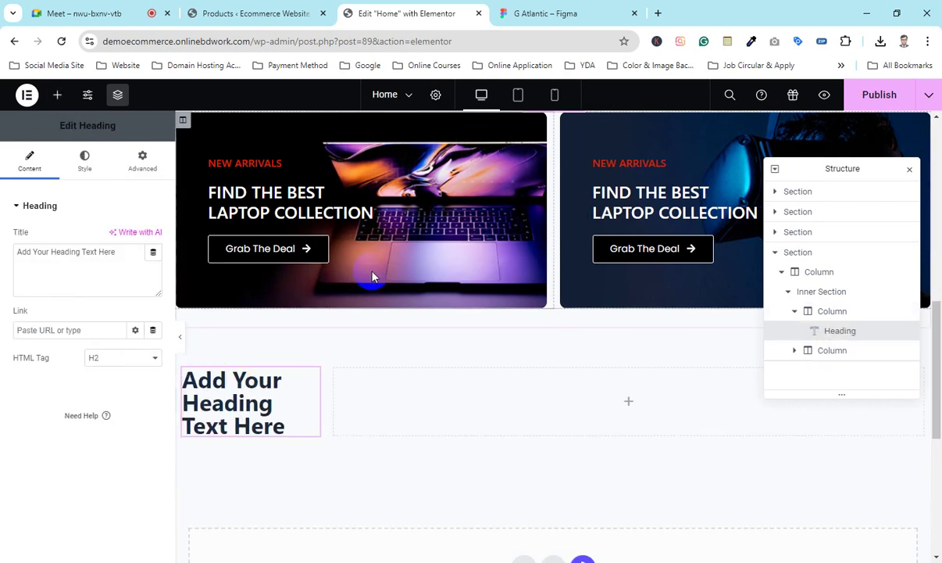
scroll(375, 273, "up", 5)
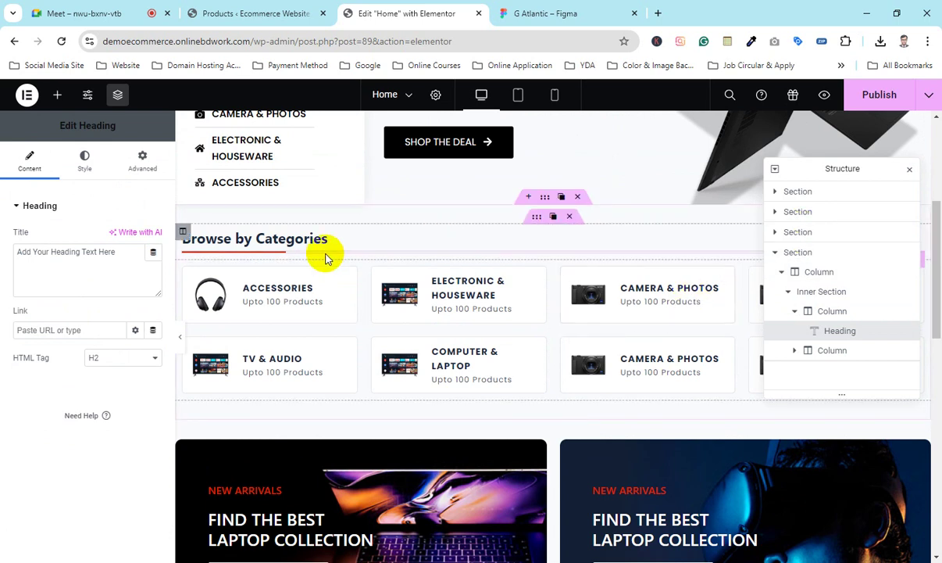
scroll(326, 252, "up", 3)
key("alt+Tab")
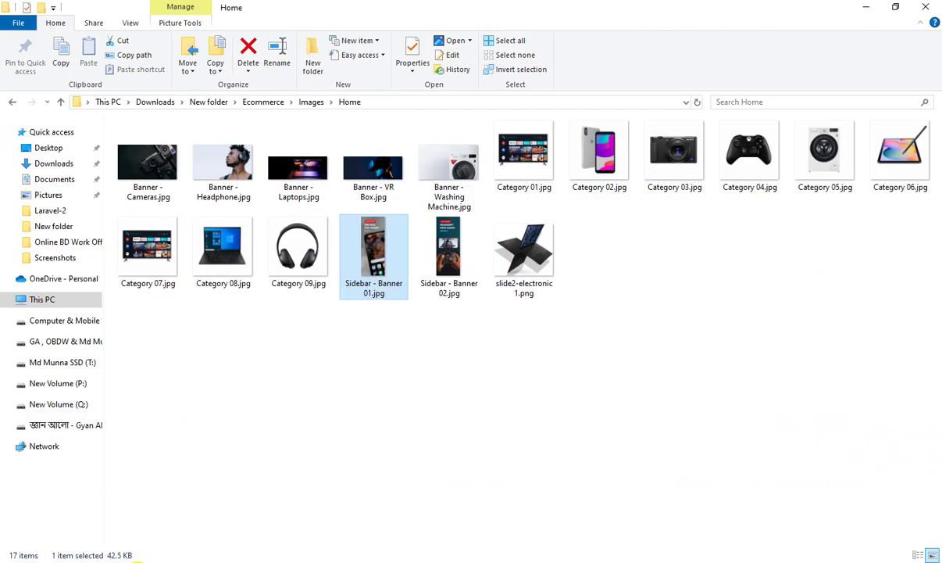
Step: Return to the Elementor editor and move the Navigator panel further left
key("alt+Tab")
left_click_drag(858, 168, 678, 151)
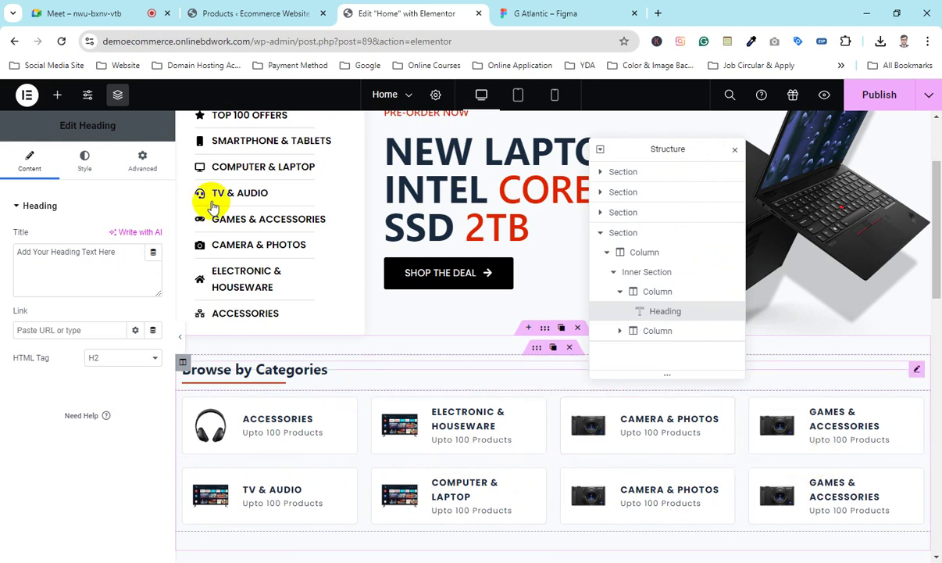
Step: Copy 'Smartphone & Tablets' from the category Icon List item into the heading title
scroll(242, 250, "up", 1)
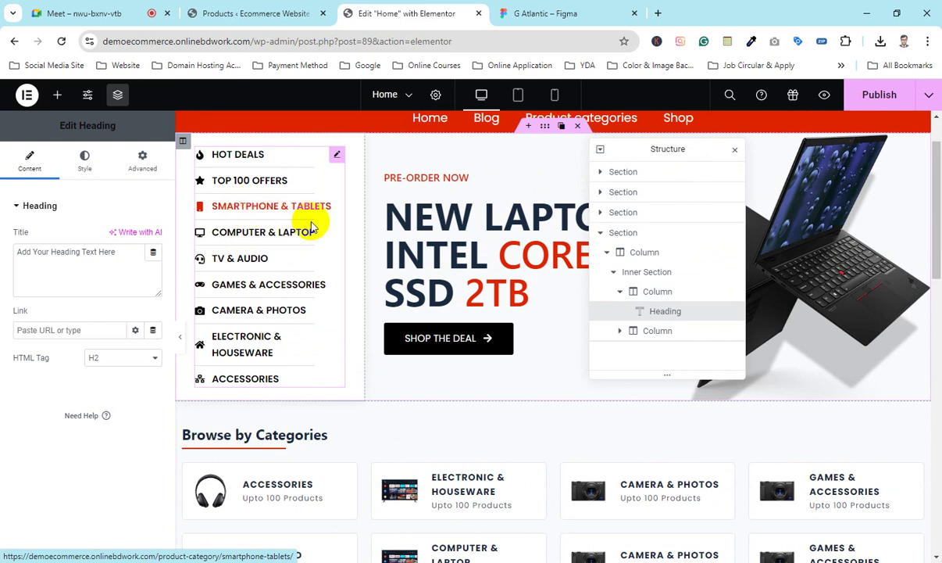
left_click(337, 154)
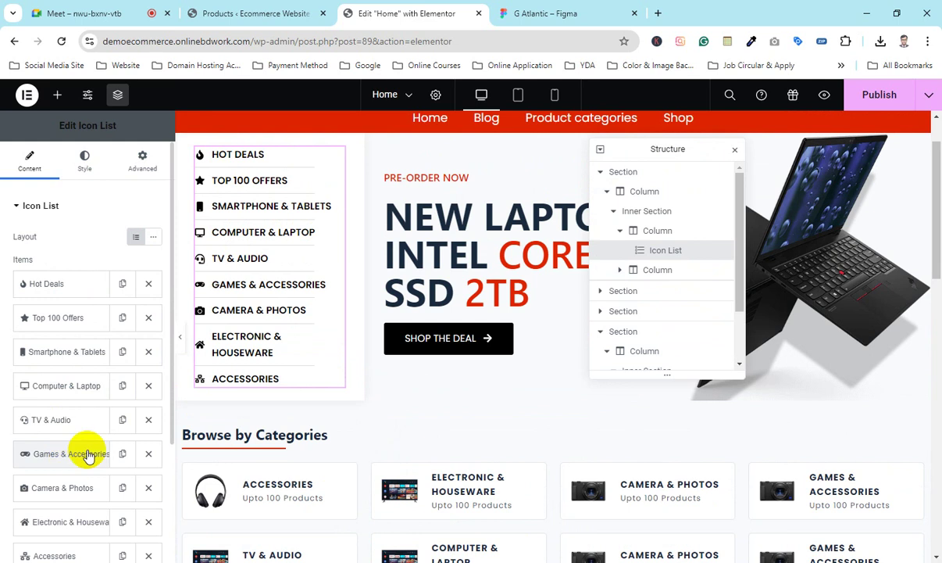
scroll(61, 527, "down", 1)
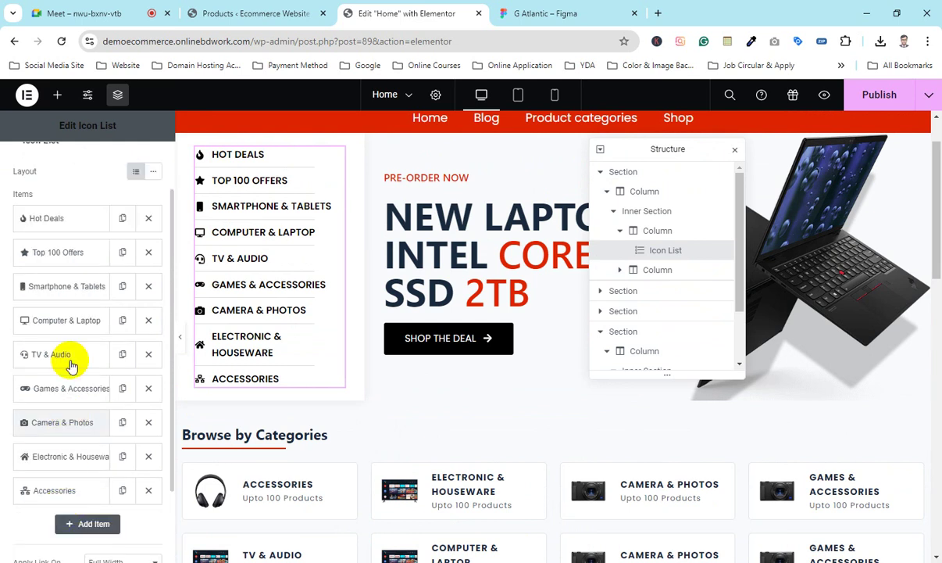
left_click(70, 289)
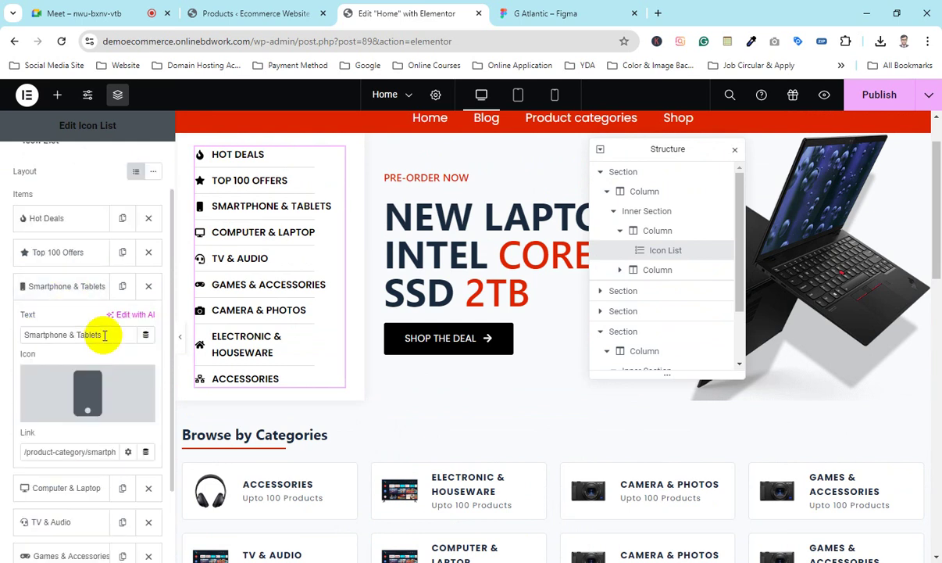
left_click_drag(104, 334, 3, 337)
key("ctrl+c")
scroll(457, 369, "down", 15)
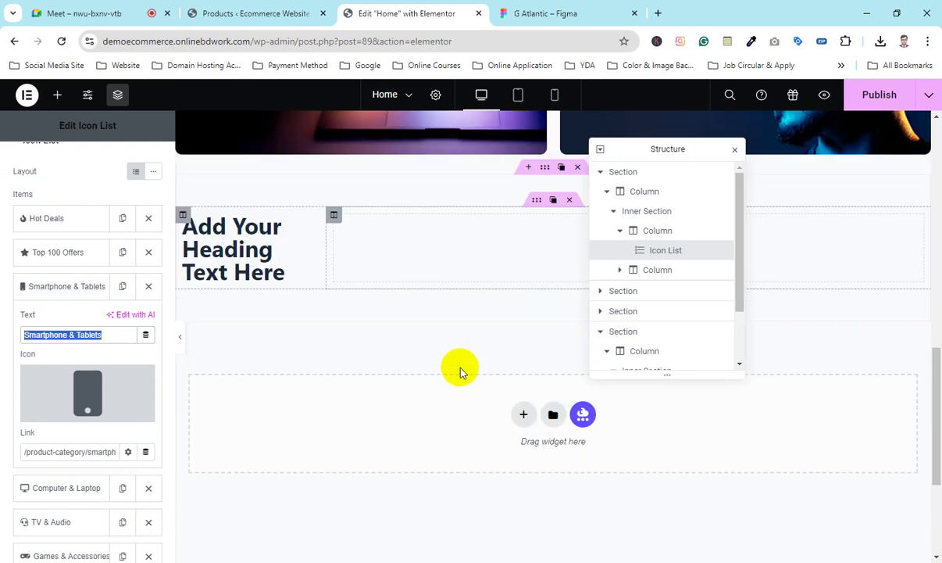
left_click(314, 184)
left_click_drag(85, 283, 6, 262)
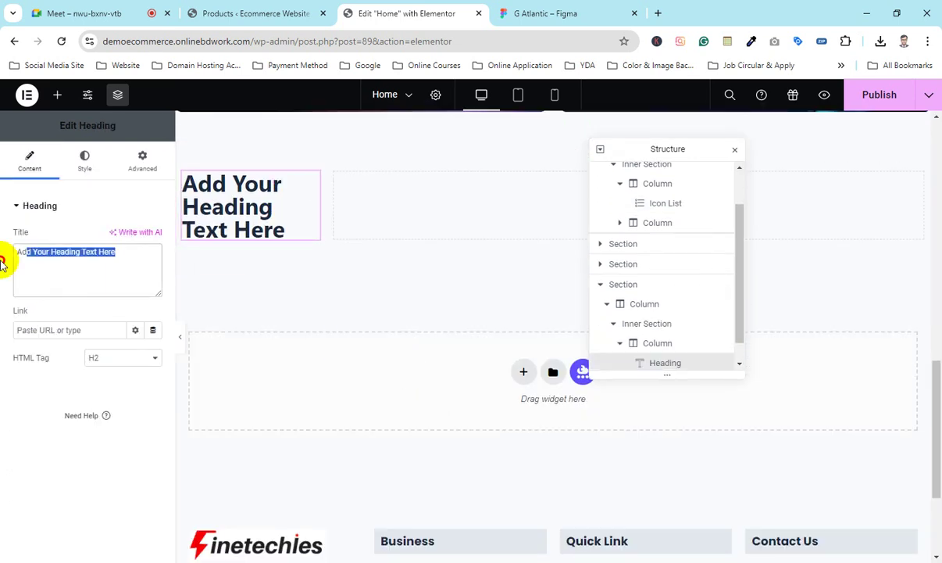
key("ctrl+v")
Step: Set the heading's typography font size to 20 px
scroll(275, 321, "up", 2)
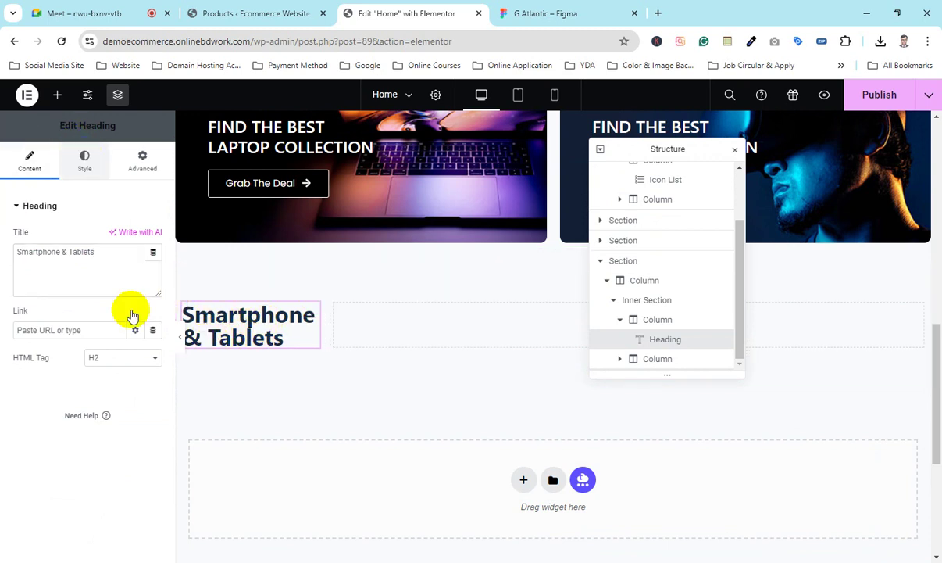
left_click(86, 160)
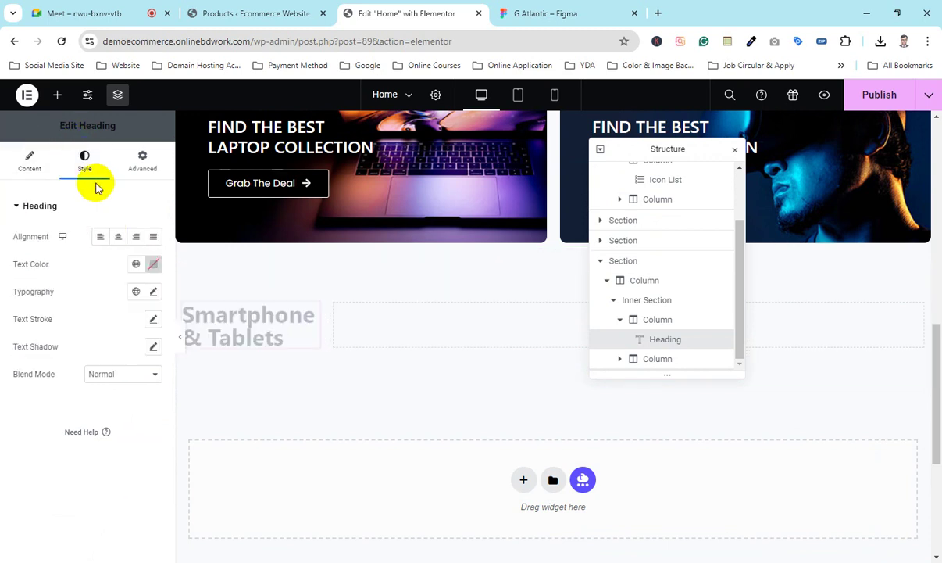
left_click(154, 292)
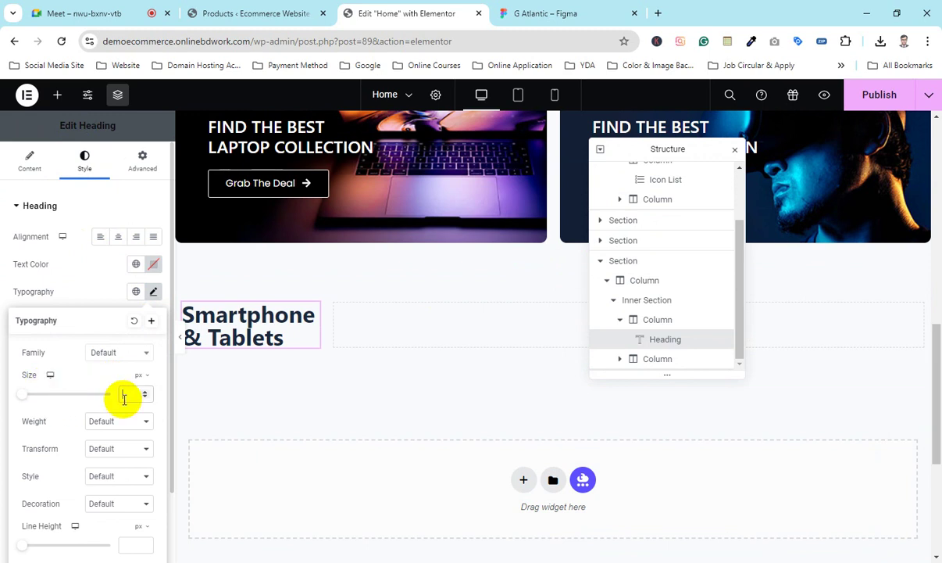
type("24")
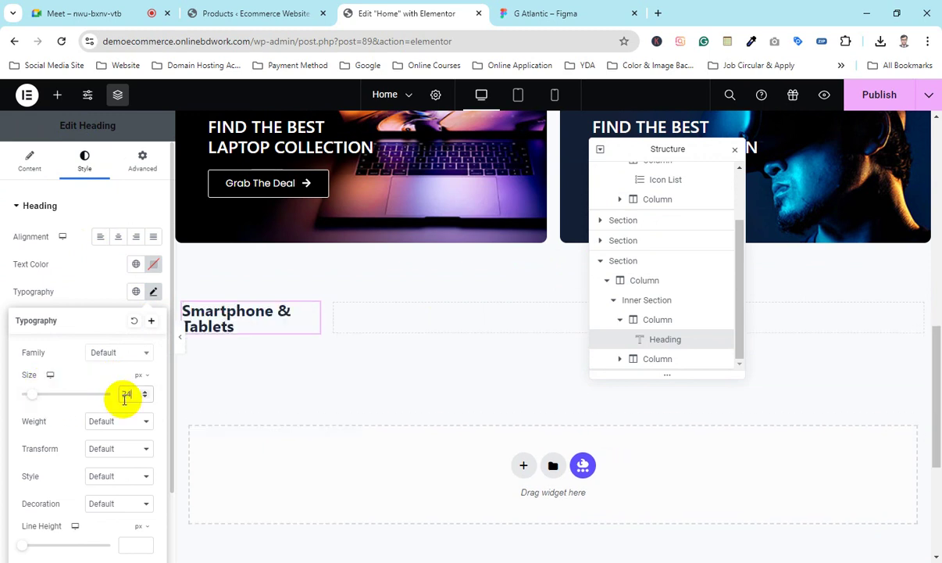
key("Down")
key("Down")
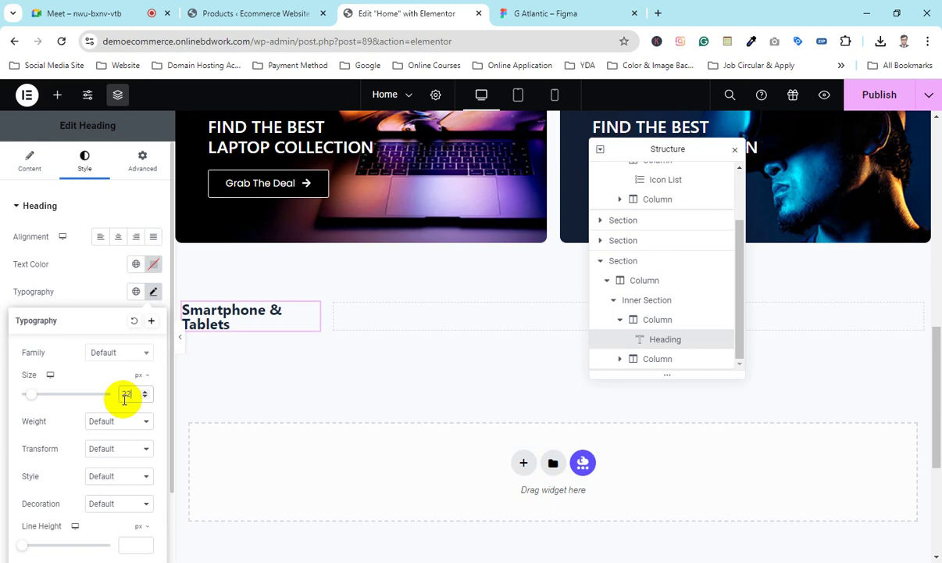
key("Down")
key("Down")
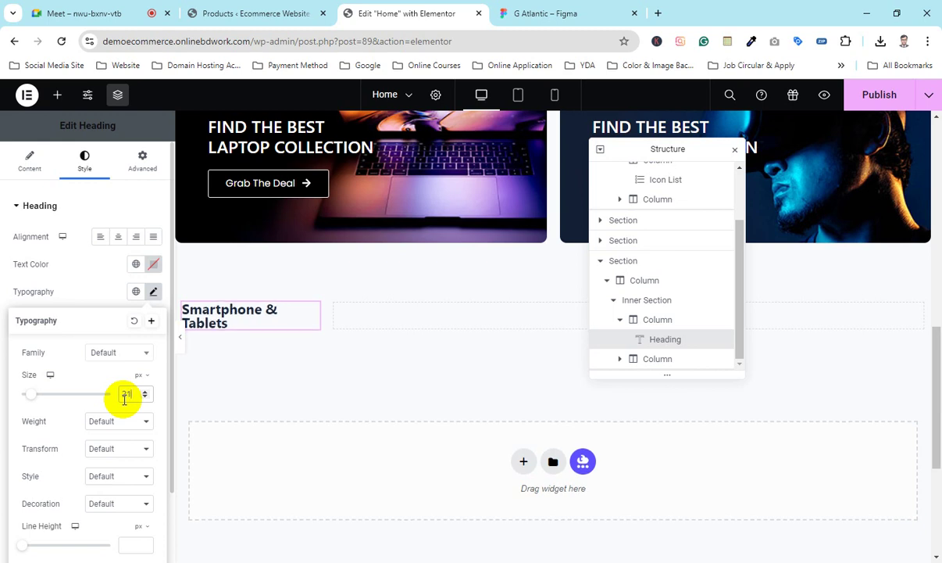
left_click(100, 296)
Step: Add an Image widget under the heading at Full resolution and bring up the media library
left_click(181, 338)
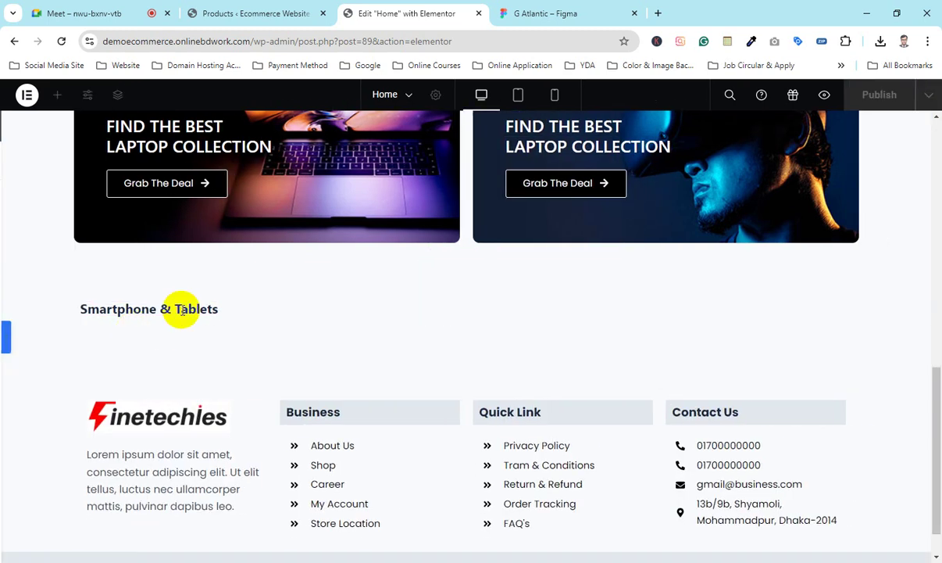
left_click(4, 341)
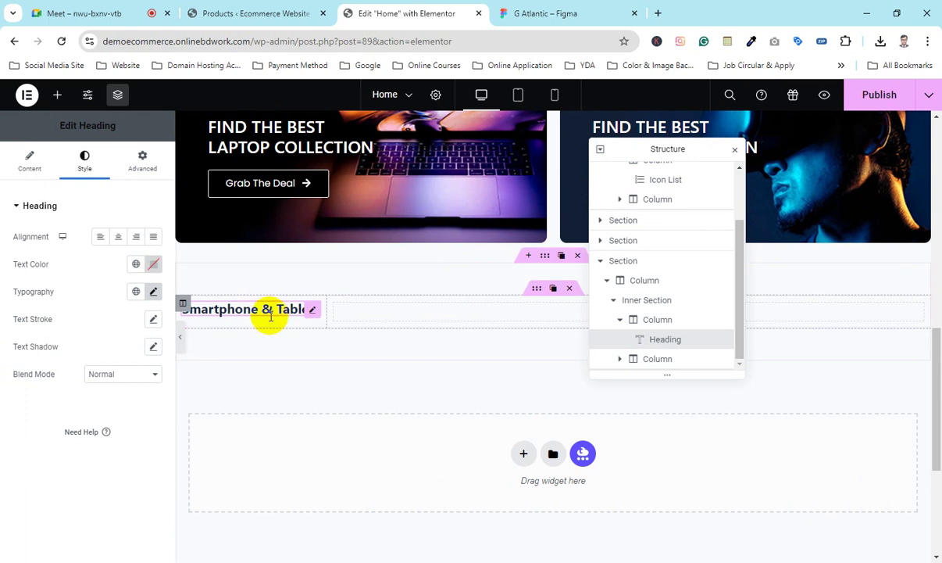
left_click(57, 95)
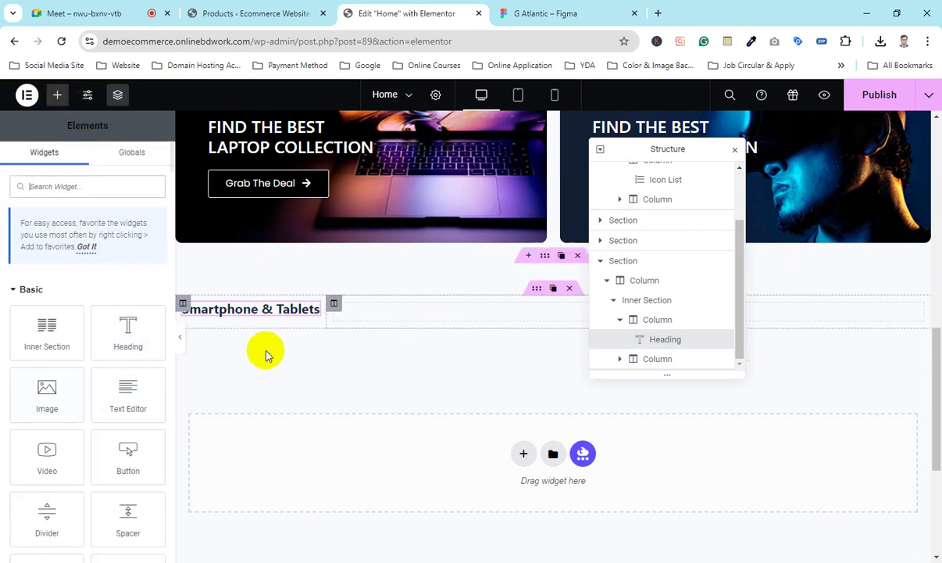
left_click_drag(48, 413, 256, 318)
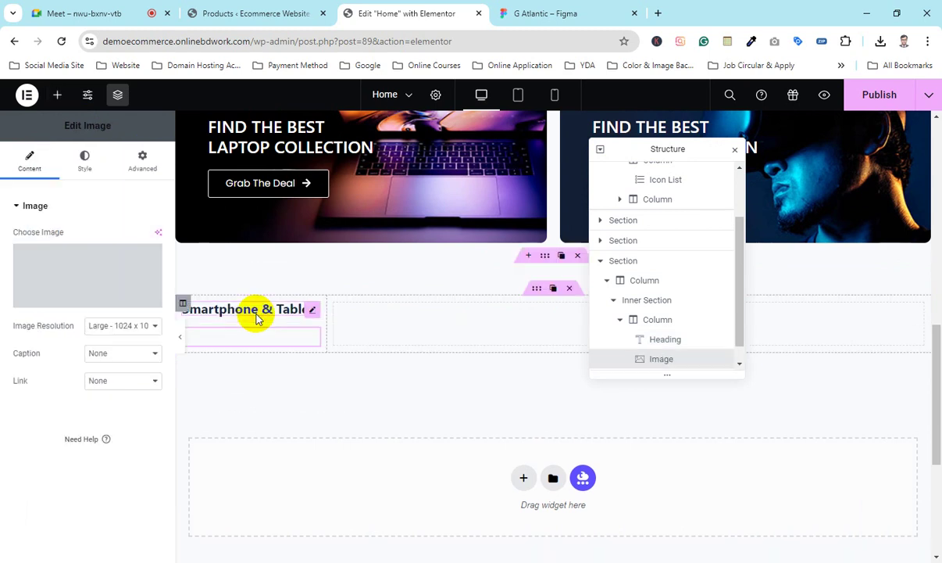
left_click(122, 325)
left_click(107, 533)
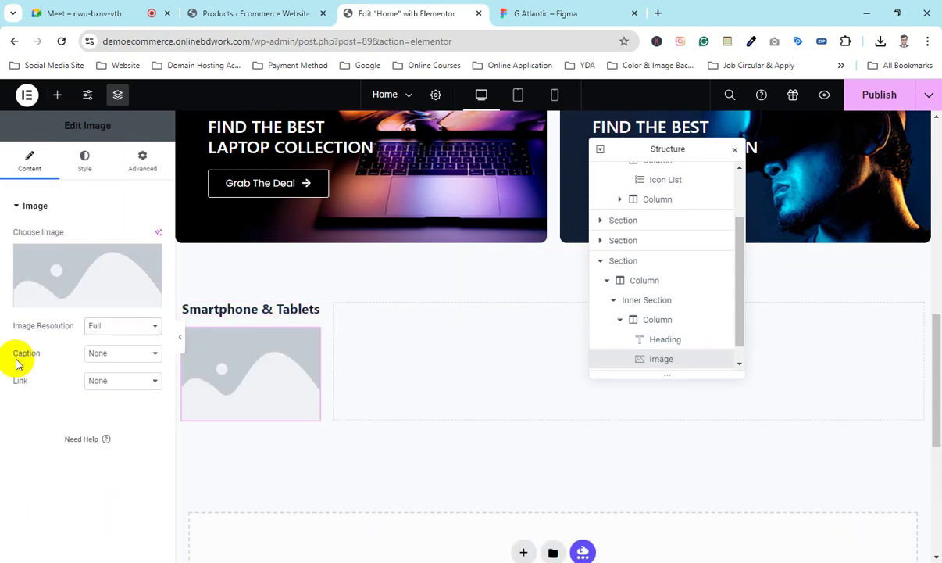
left_click(67, 275)
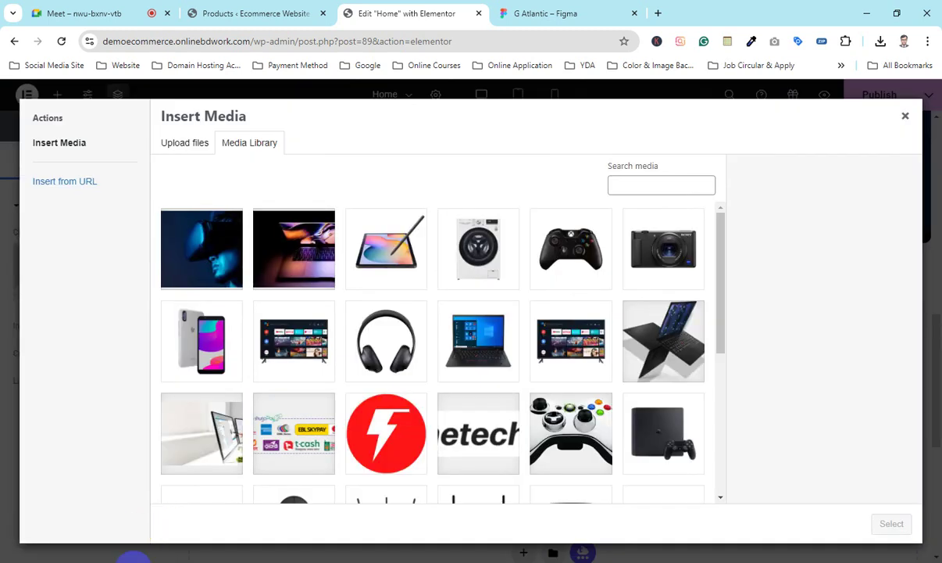
Step: Check the Sidebar - Banner 01 and 02 images on disk, then switch Insert Media to Upload files
key("alt+Tab")
left_click_drag(372, 252, 407, 334)
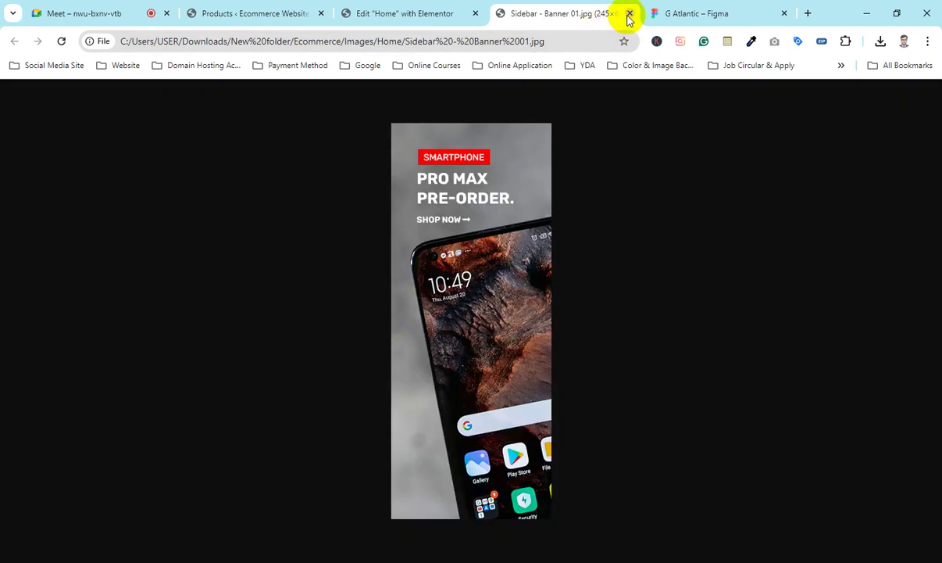
left_click(630, 15)
left_click(143, 556)
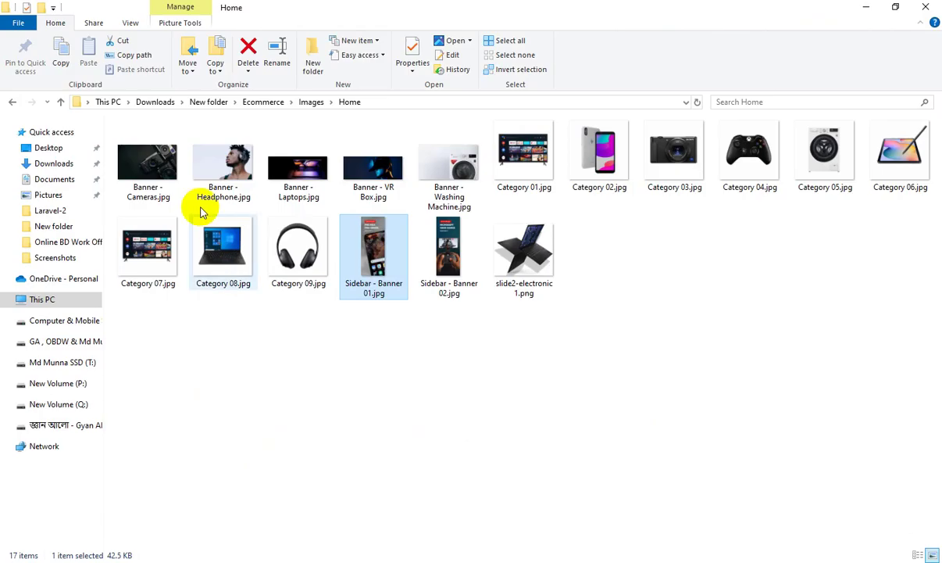
mouse_move(426, 368)
left_mouse_down()
mouse_move(362, 217)
mouse_move(378, 285)
mouse_move(583, 511)
mouse_move(595, 556)
mouse_move(547, 506)
mouse_move(515, 337)
mouse_move(445, 391)
mouse_move(444, 356)
mouse_move(444, 366)
left_mouse_up()
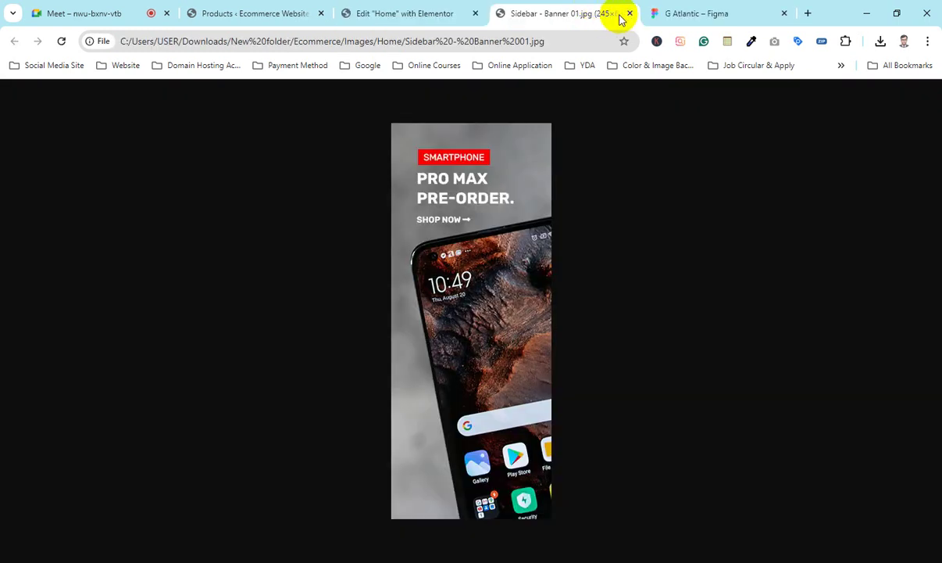
left_click(618, 15)
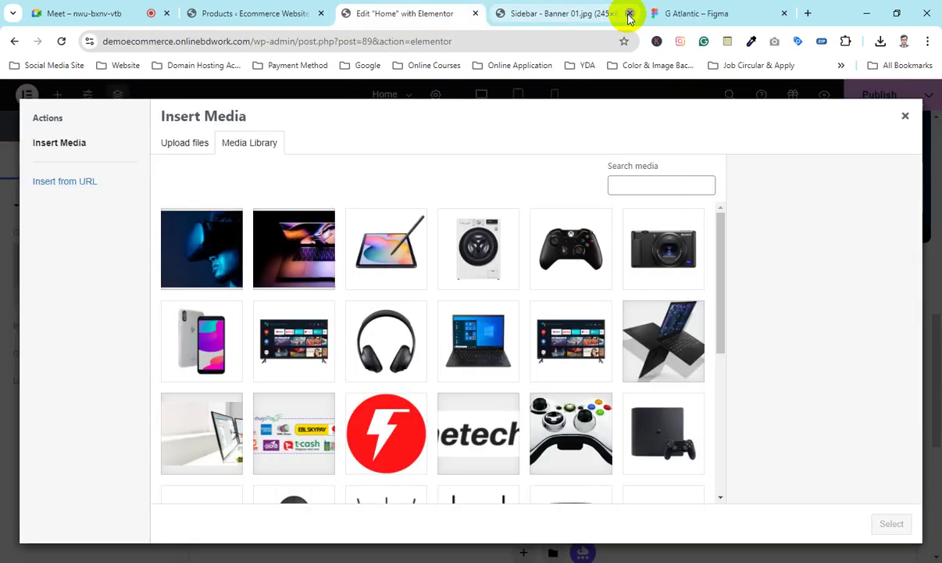
left_click(187, 143)
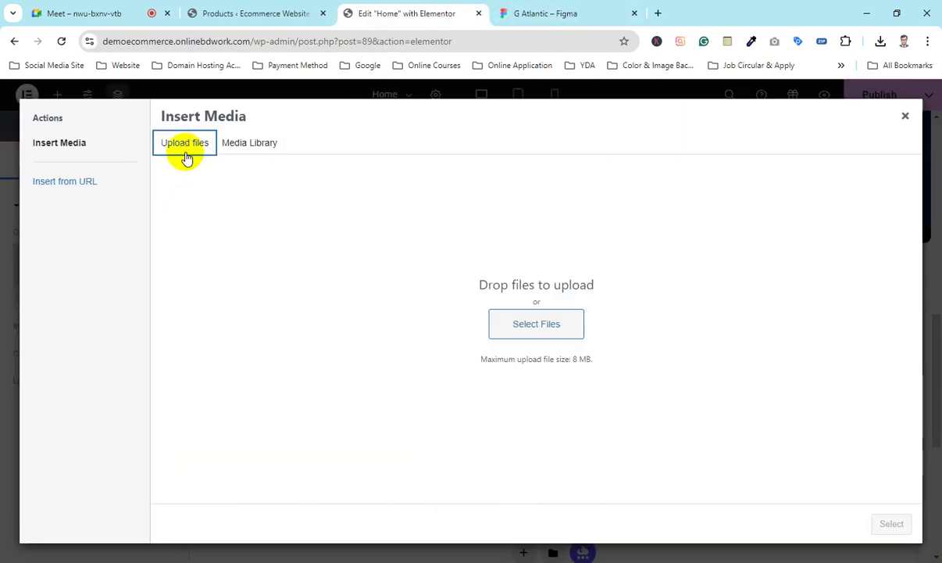
Step: Browse the upload file picker to New folder › Ecommerce › Images › Home
left_click(538, 325)
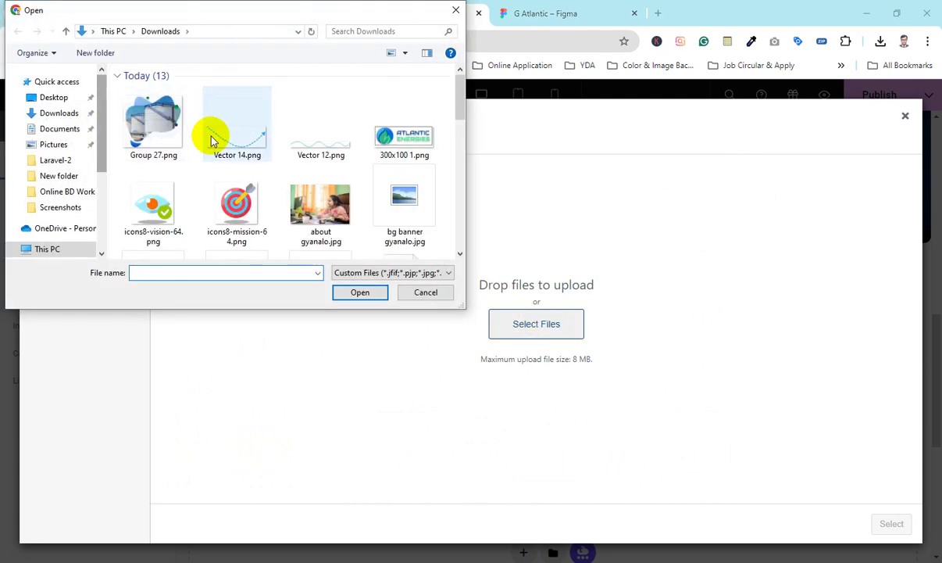
scroll(210, 141, "down", 15)
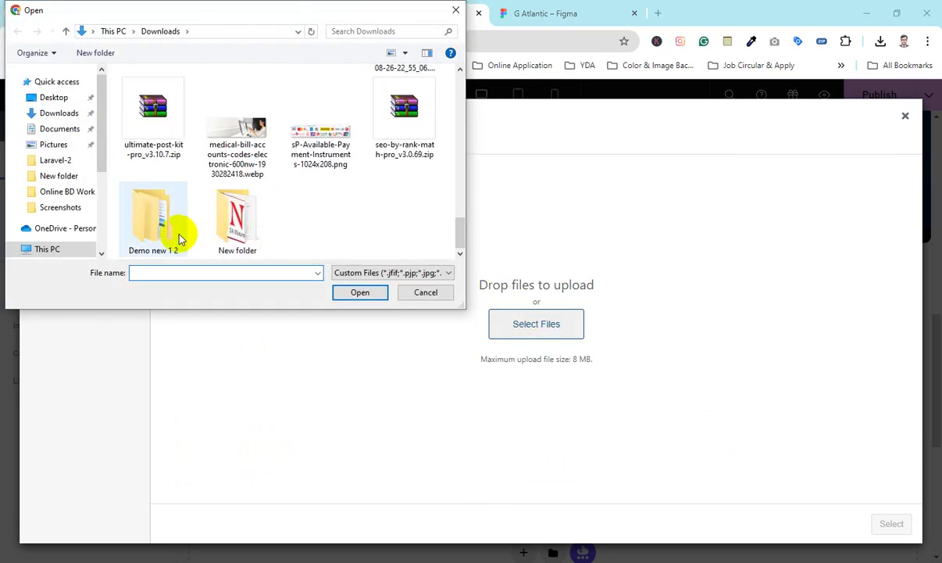
double_click(236, 214)
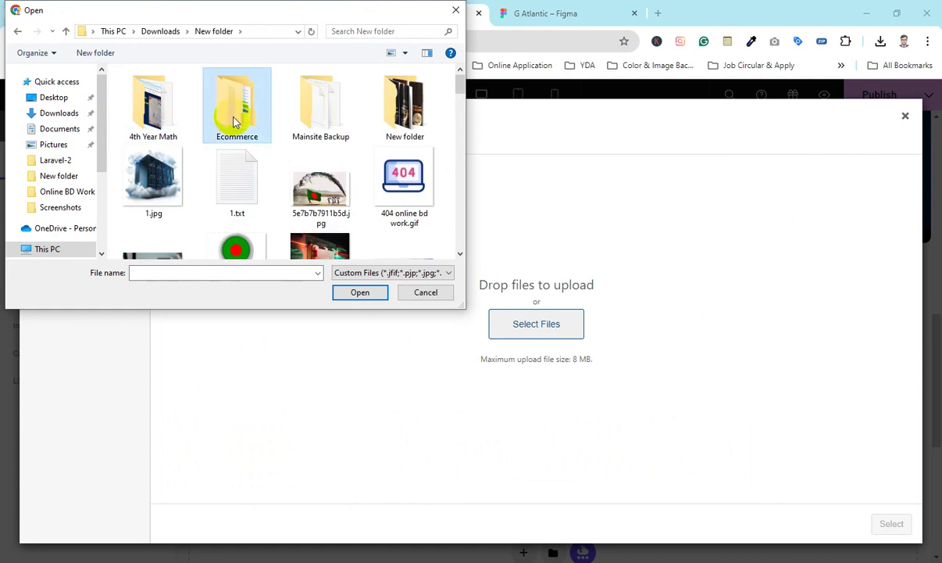
double_click(232, 121)
double_click(157, 91)
double_click(163, 115)
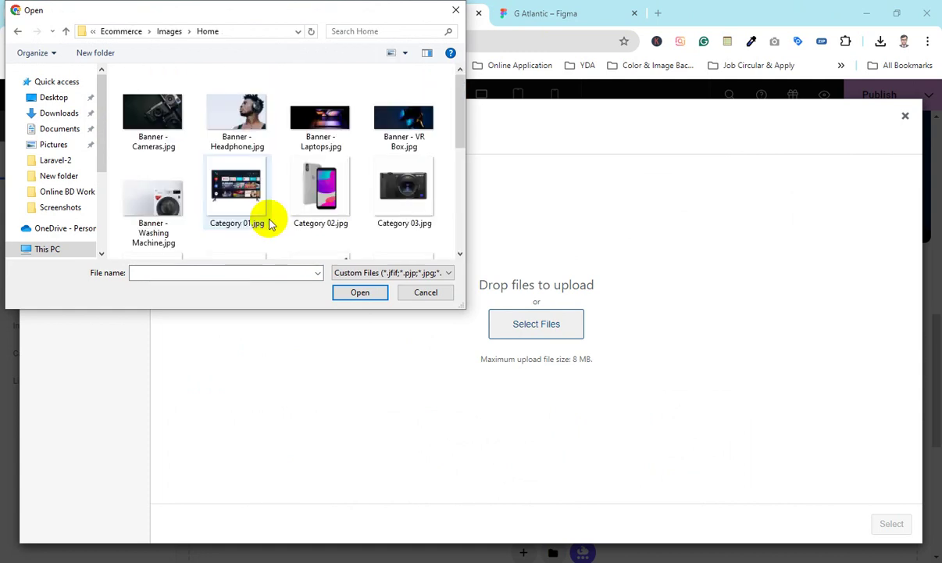
scroll(313, 205, "down", 2)
Step: Upload Sidebar - Banner 01 and 02, then insert Banner 01 into the image widget
left_click(321, 207)
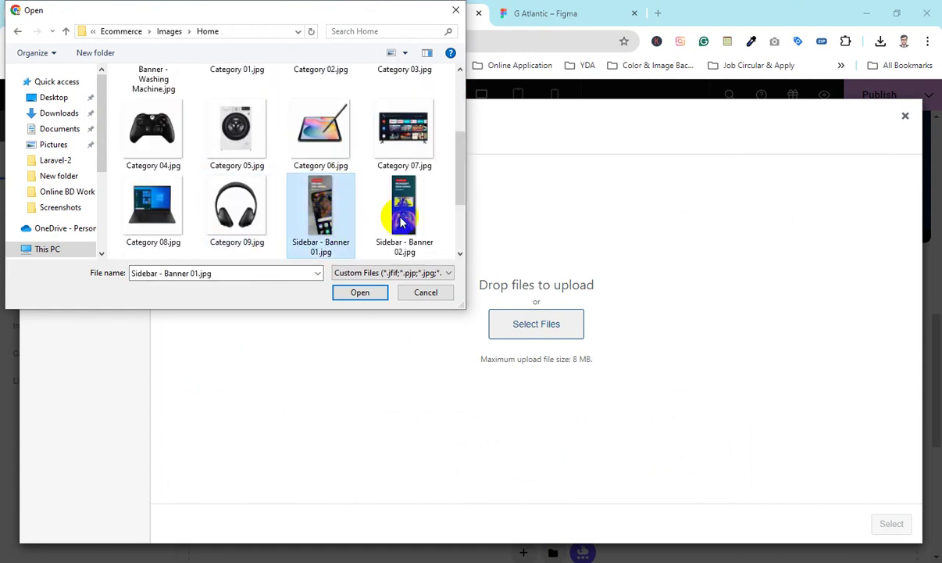
left_click(403, 223, "ctrl")
left_click(359, 291)
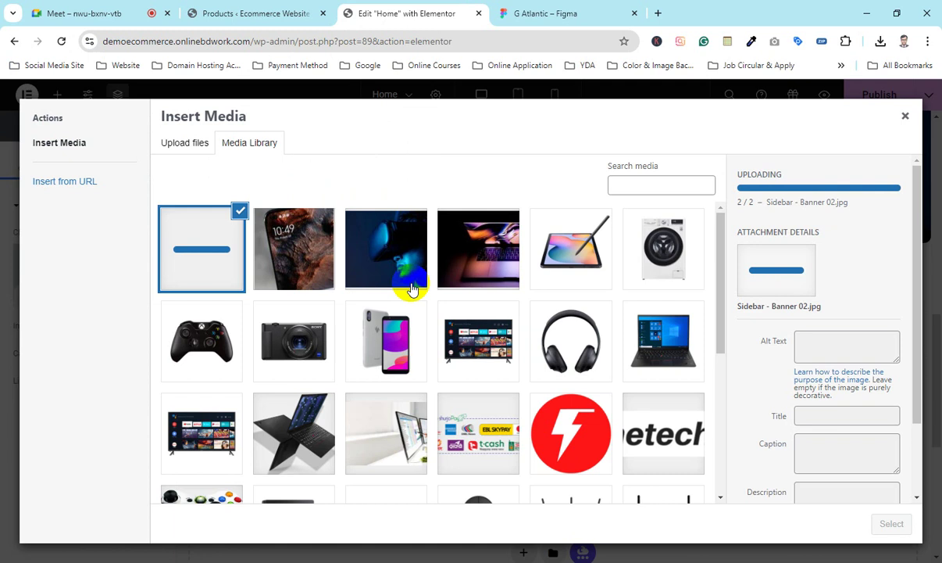
left_click(304, 252)
left_click(895, 525)
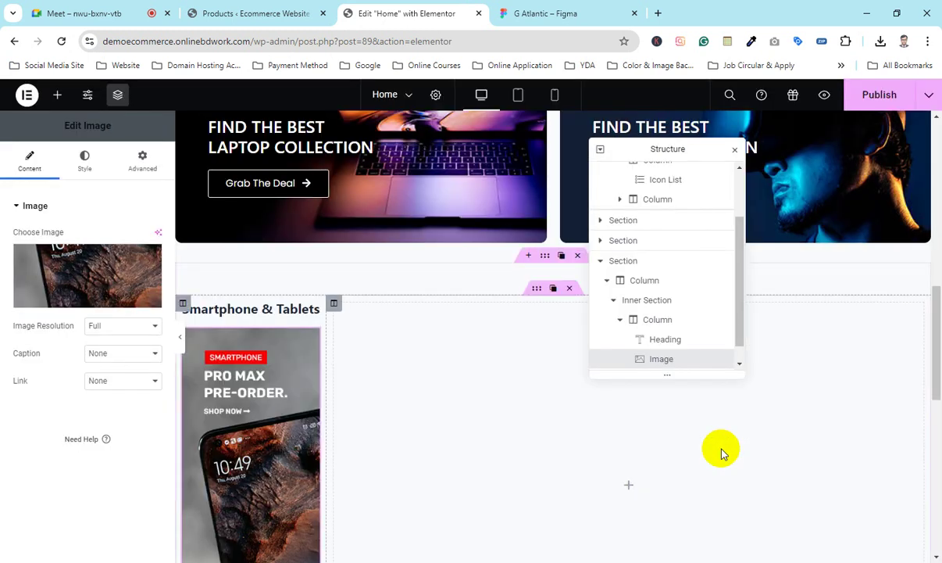
Step: Select the phone banner image and bring up its Link dropdown choices
scroll(316, 372, "down", 3)
scroll(273, 316, "up", 2)
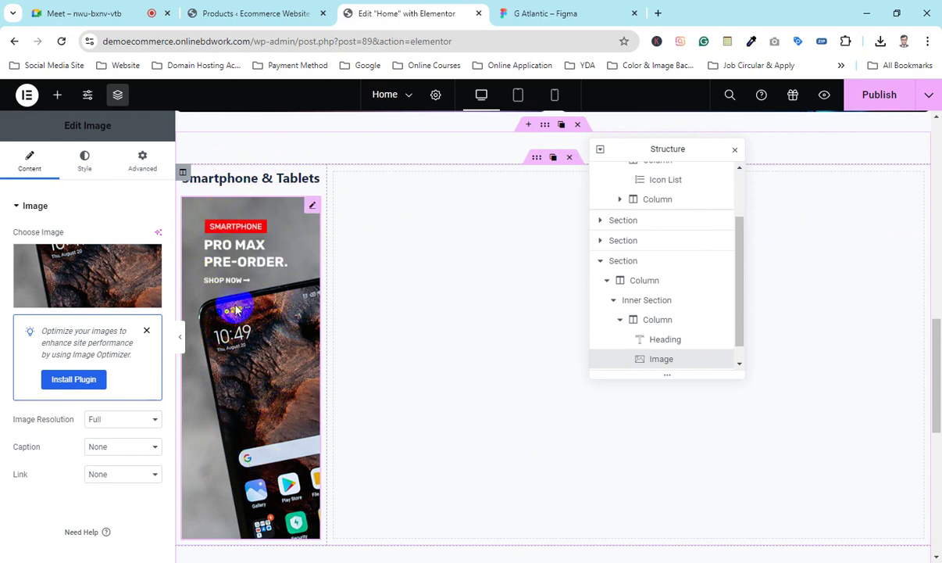
scroll(234, 310, "up", 2)
scroll(219, 385, "down", 3)
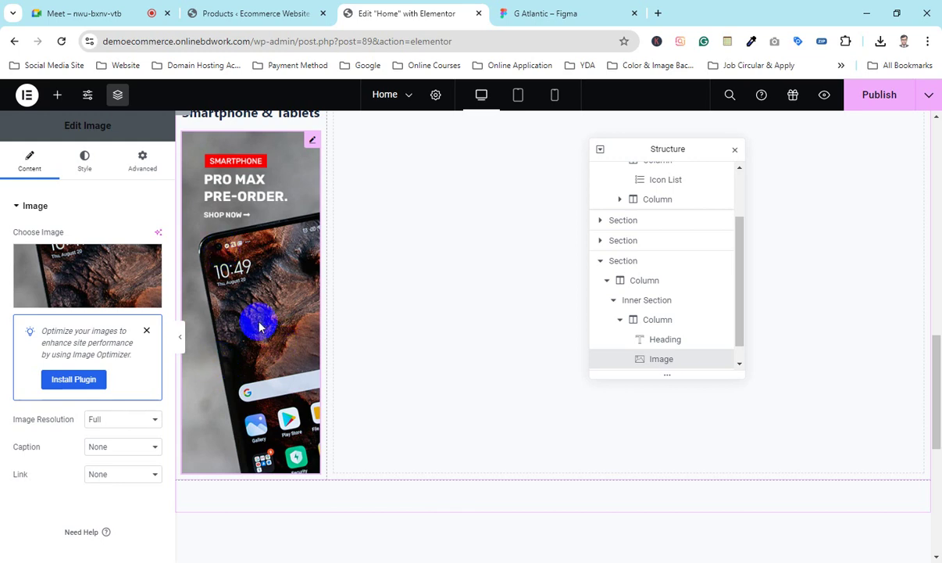
scroll(281, 312, "up", 2)
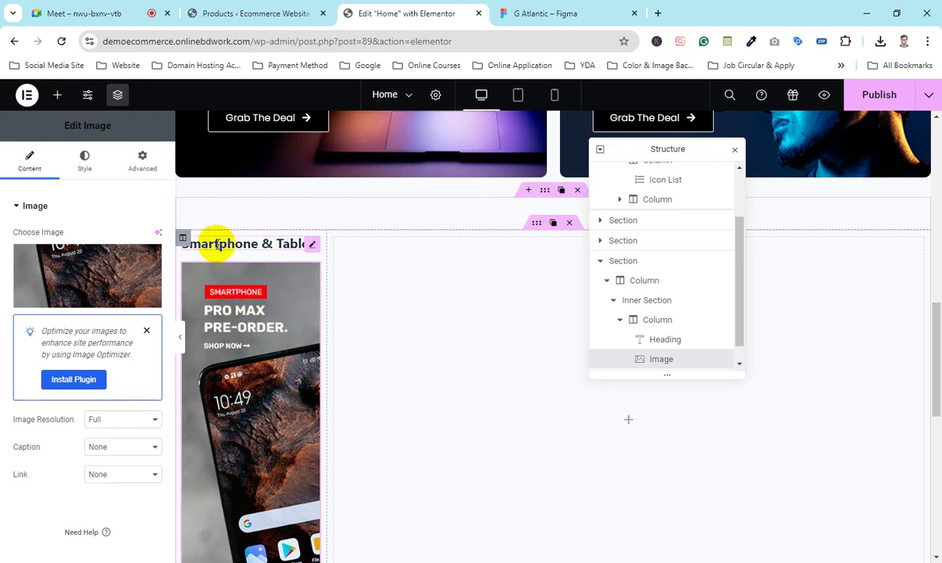
left_click(262, 377)
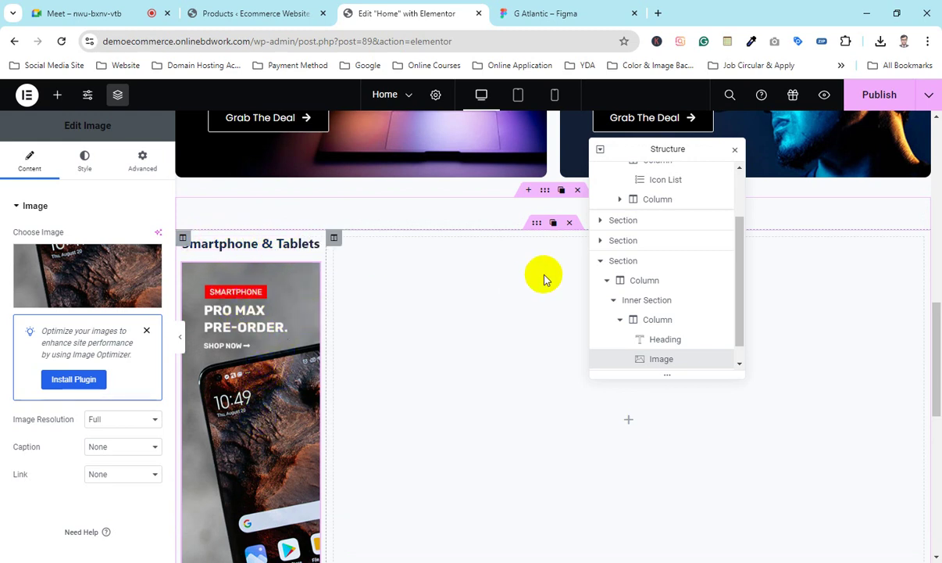
scroll(110, 308, "down", 1)
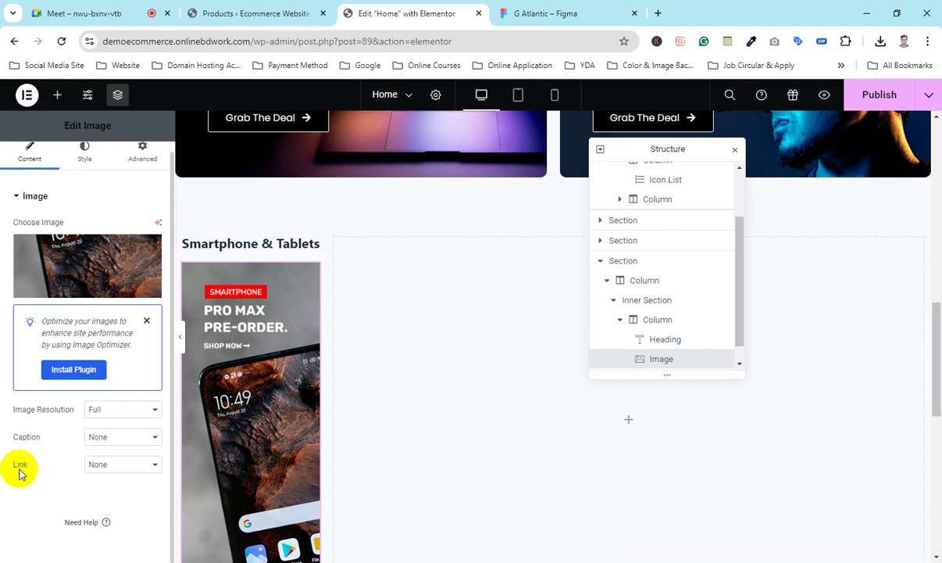
left_click(121, 465)
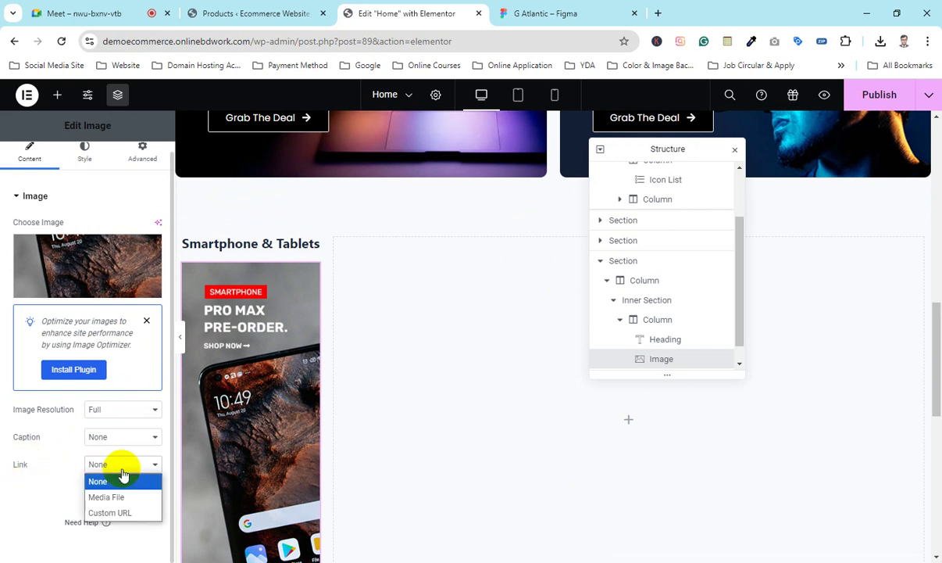
Step: Set the phone banner's link type to Custom URL
left_click(110, 512)
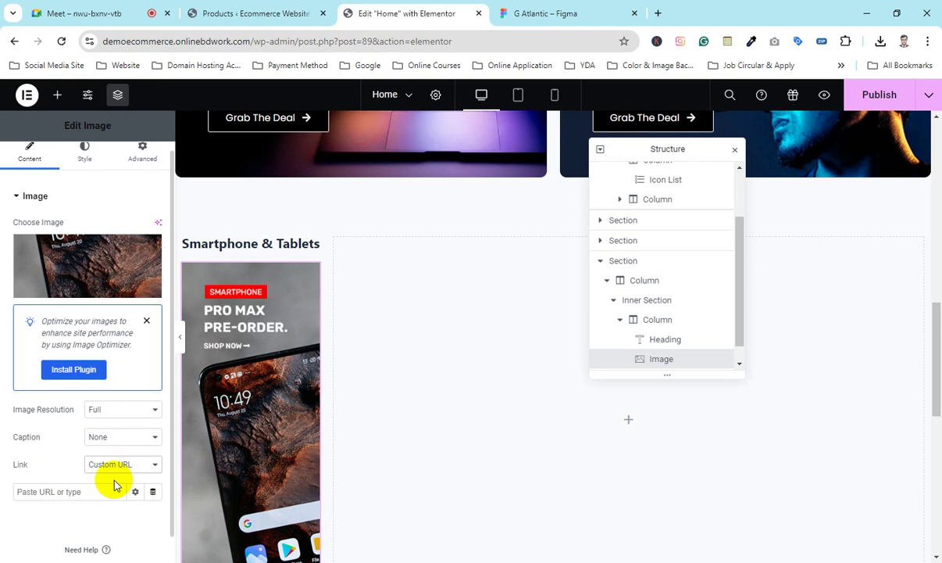
left_click(219, 8)
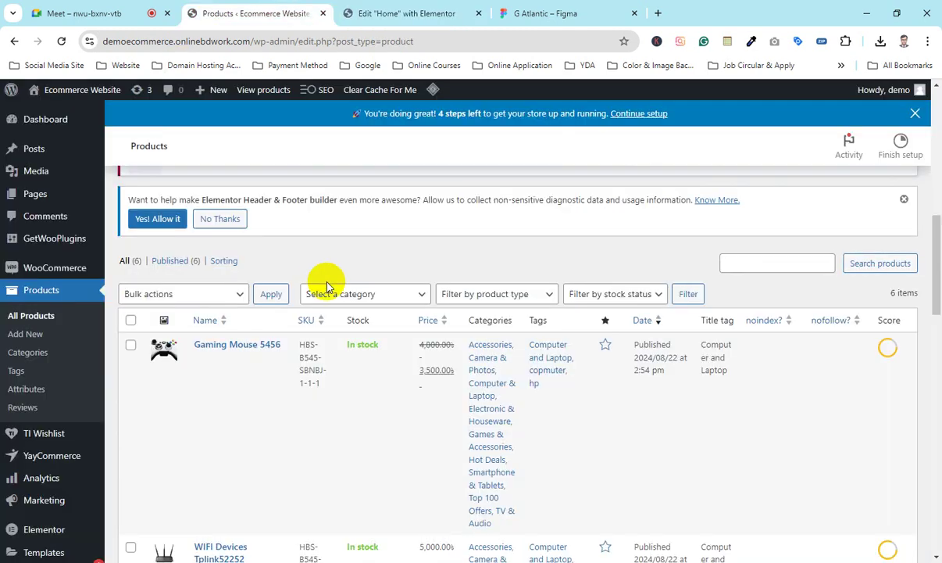
left_click(358, 8)
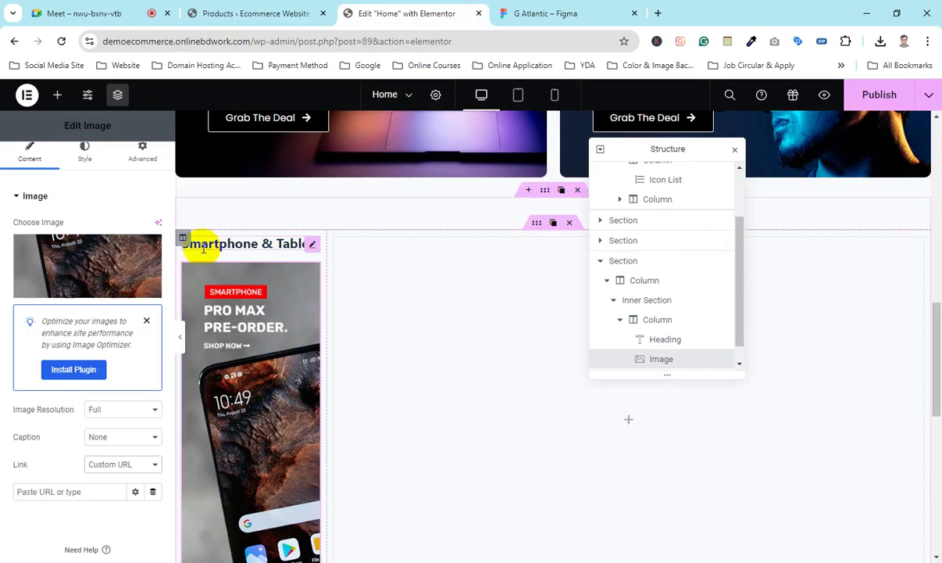
scroll(247, 278, "down", 1)
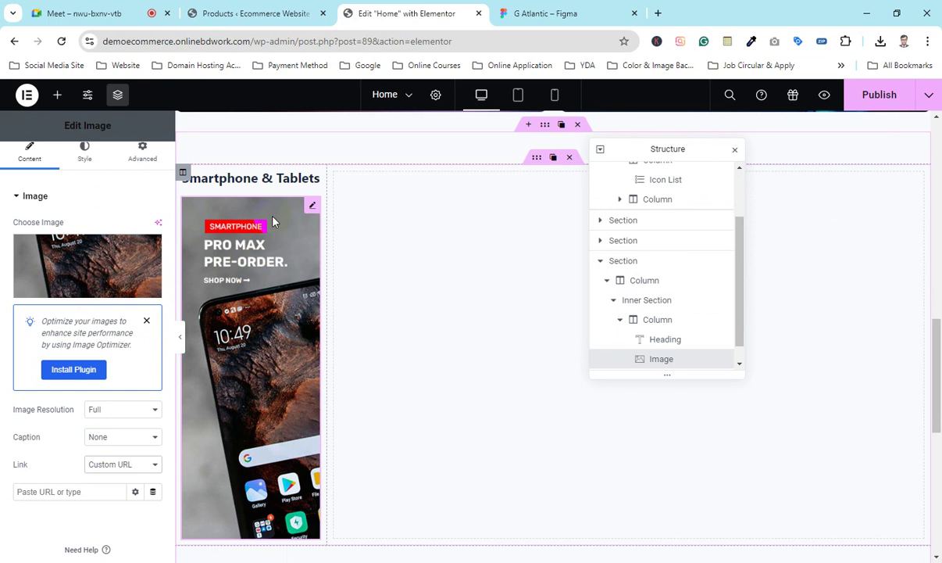
Step: Look through the WooCommerce Products list of 6 items, then return to Elementor
left_click(266, 7)
scroll(329, 389, "down", 5)
scroll(234, 363, "up", 5)
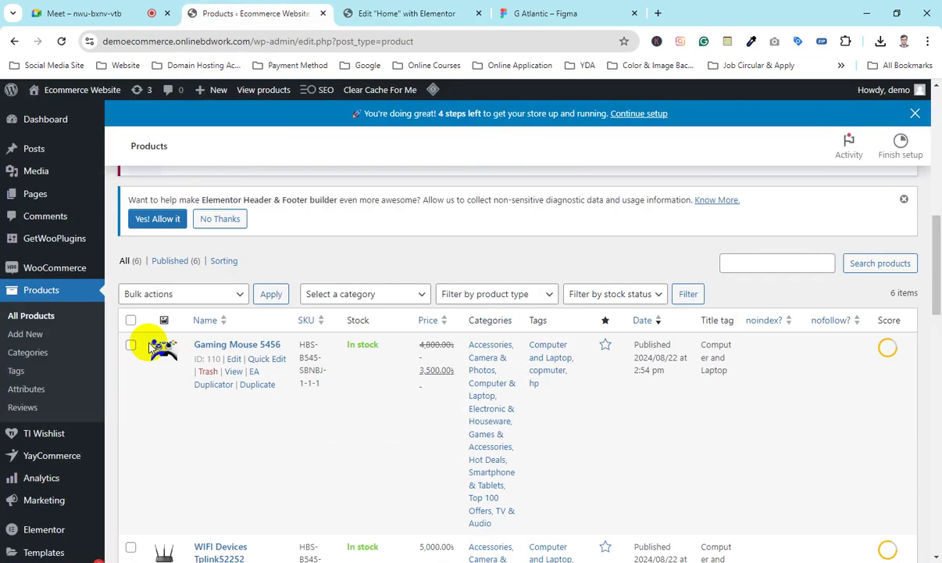
scroll(36, 391, "down", 3)
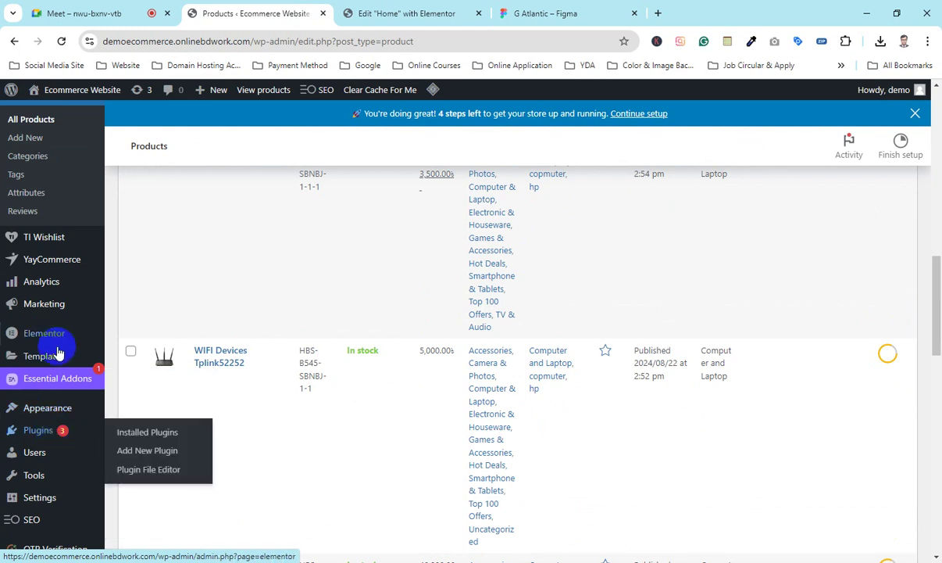
left_click(371, 11)
Step: Copy the link address of the Smartphone & Tablets category's View link in Product categories
left_click(206, 16)
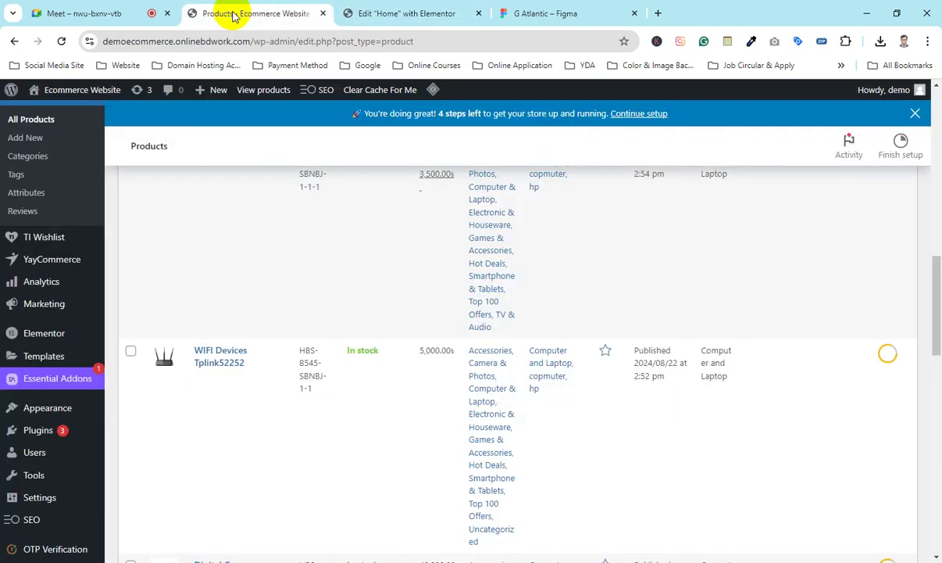
scroll(42, 391, "up", 3)
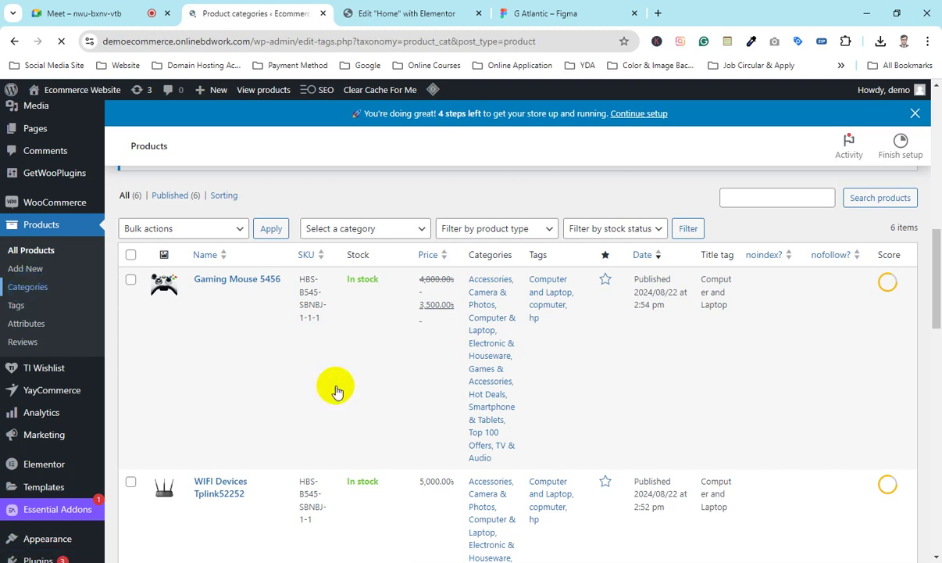
scroll(339, 391, "down", 5)
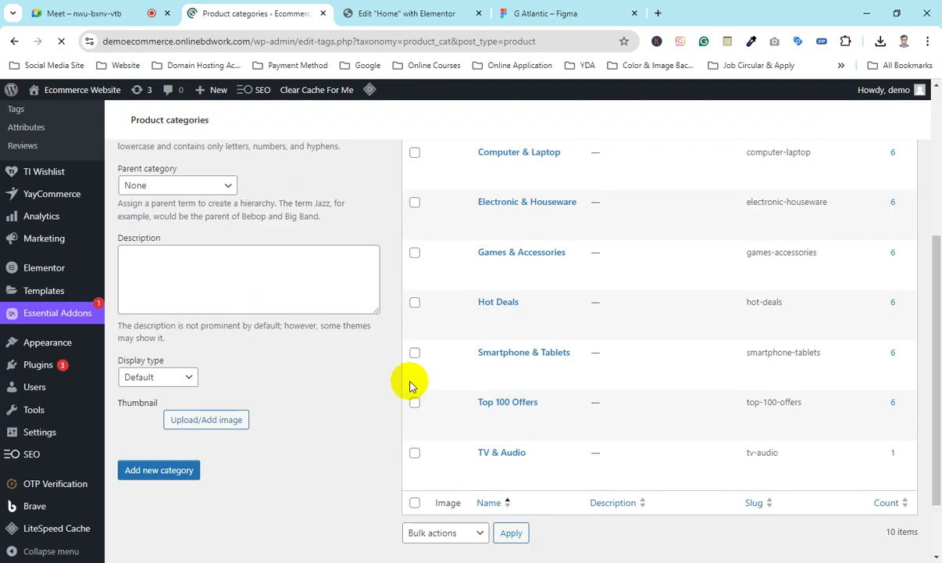
scroll(422, 383, "up", 3)
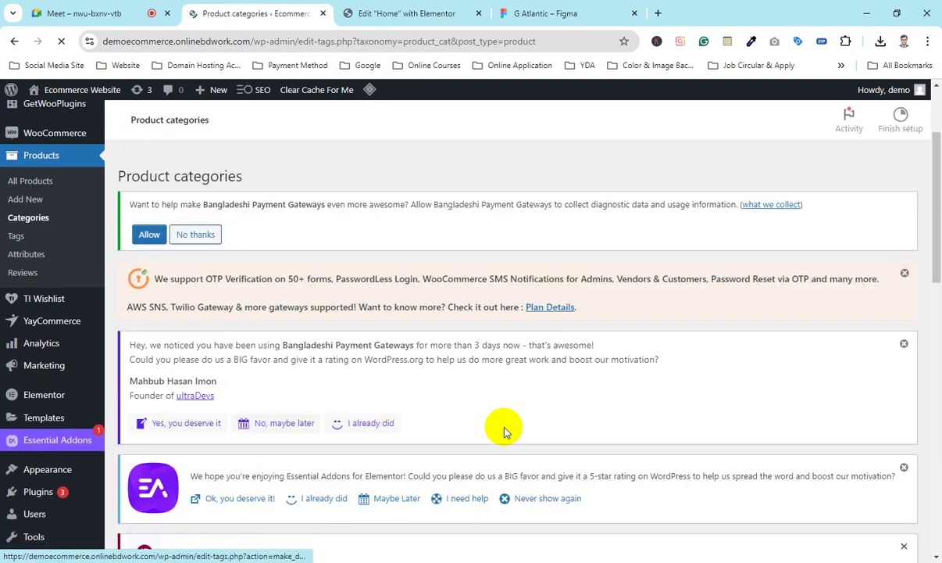
scroll(505, 429, "down", 5)
scroll(504, 427, "down", 6)
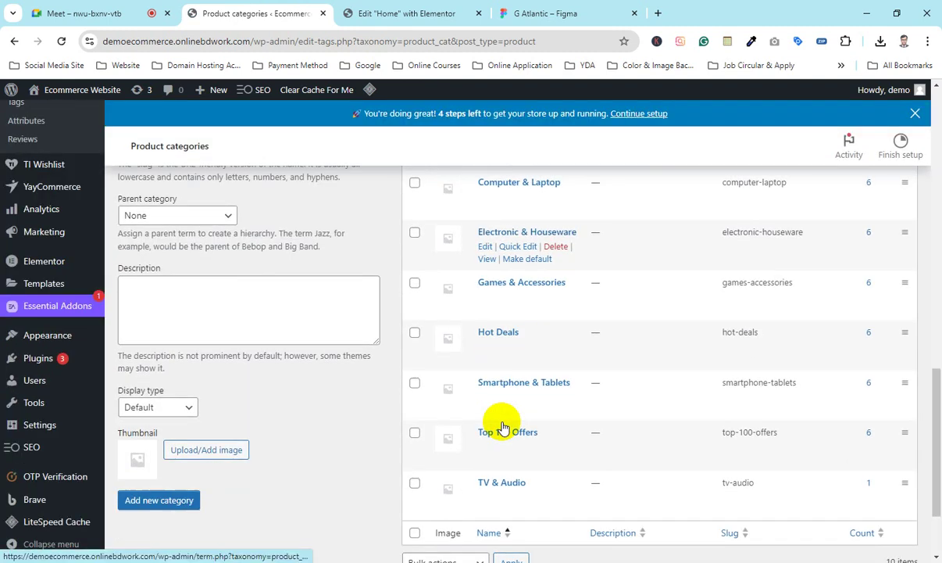
right_click(486, 338)
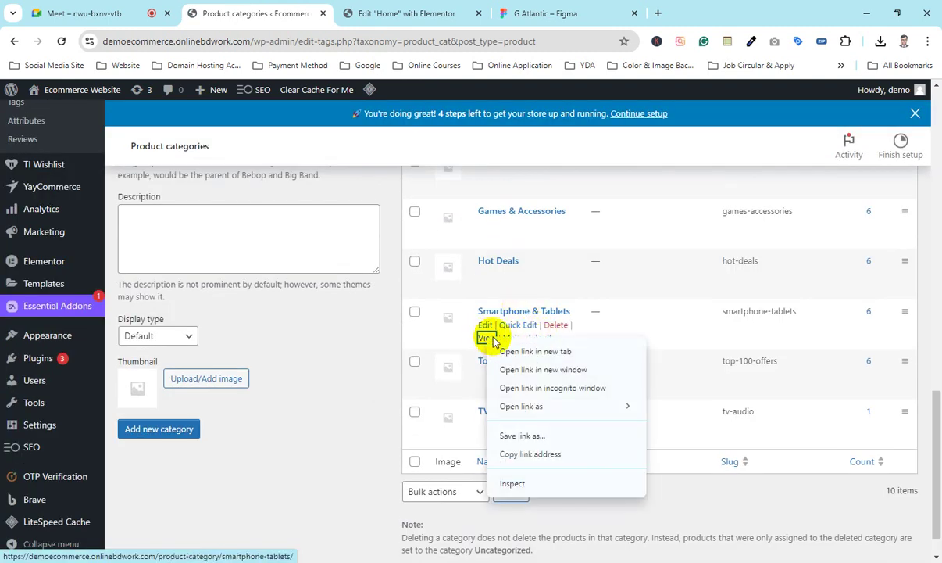
left_click(530, 461)
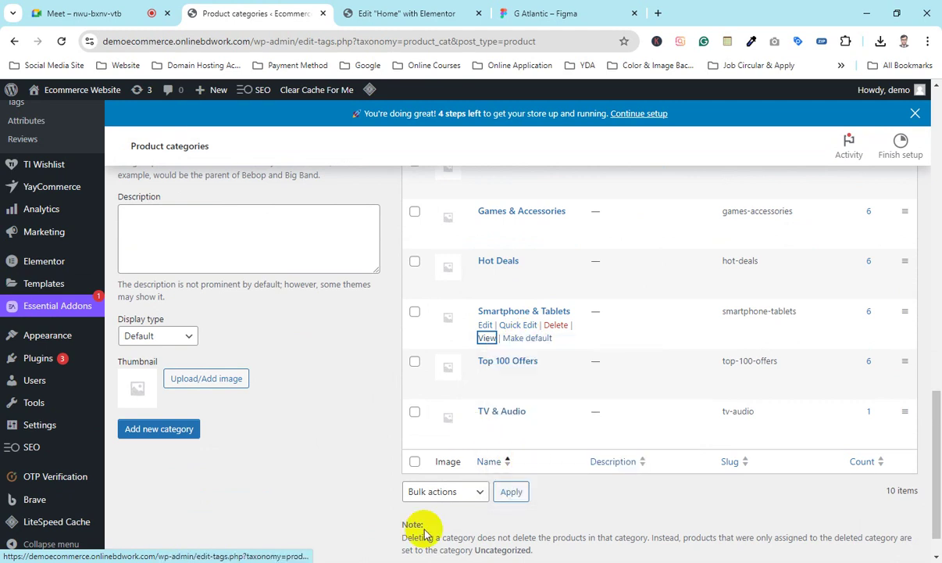
Step: Paste the category URL into Notepad, cut its /product-category/smartphone-tablets/ path, and return to Elementor
key("alt+Tab")
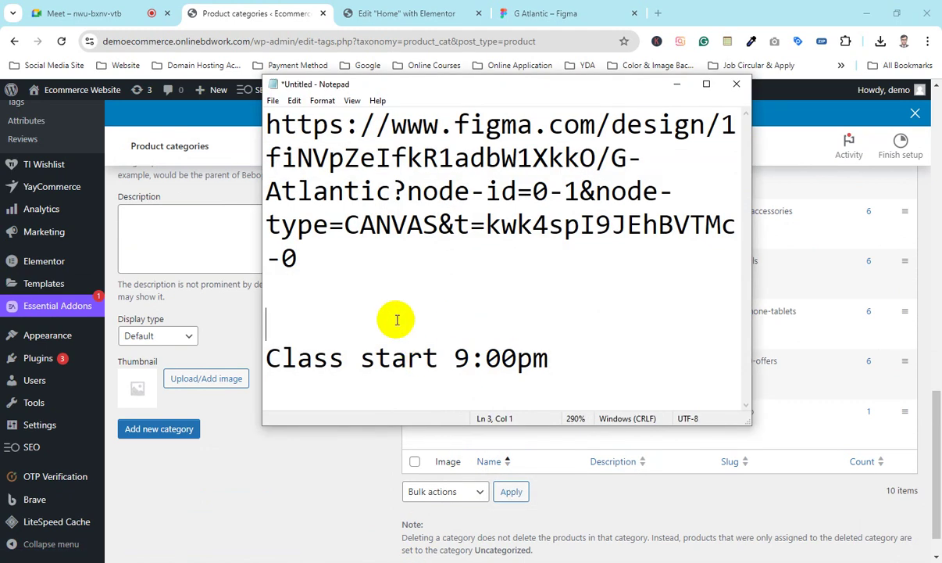
key("ctrl+v")
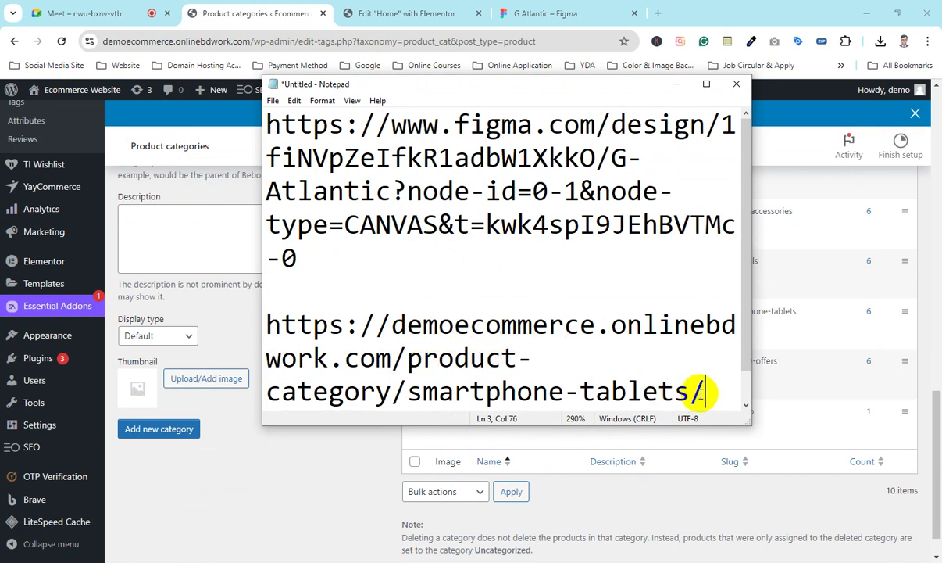
left_click_drag(704, 393, 273, 322)
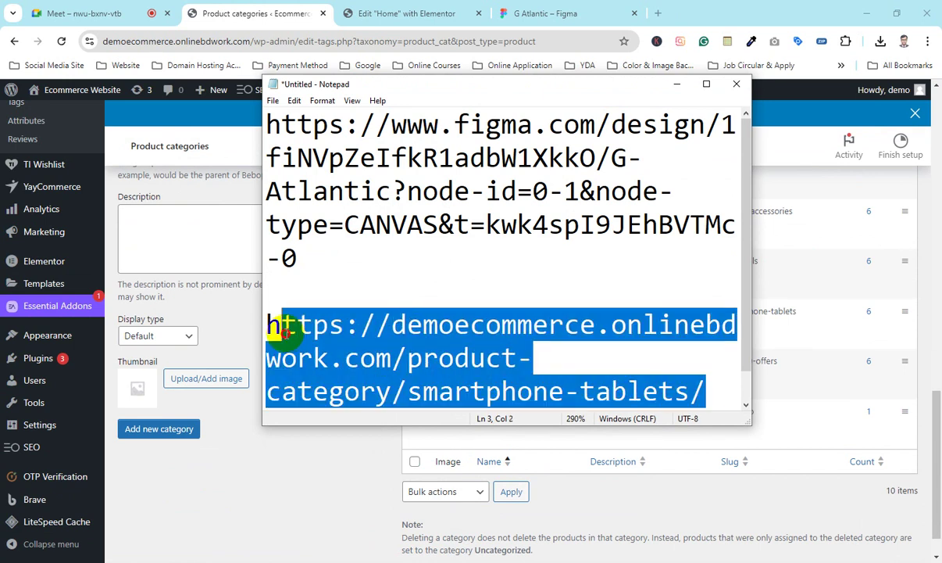
left_click(376, 344)
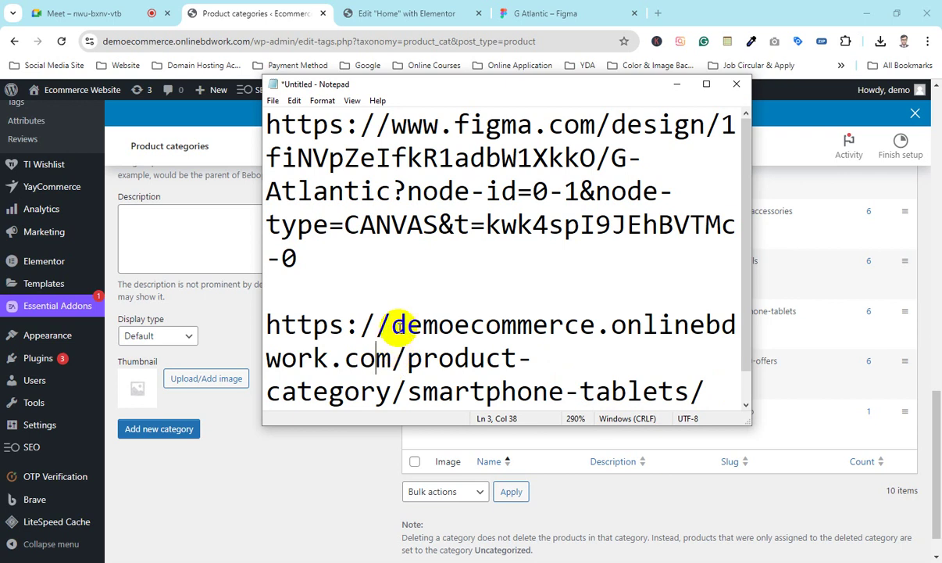
left_click_drag(405, 322, 730, 392)
left_click(437, 357)
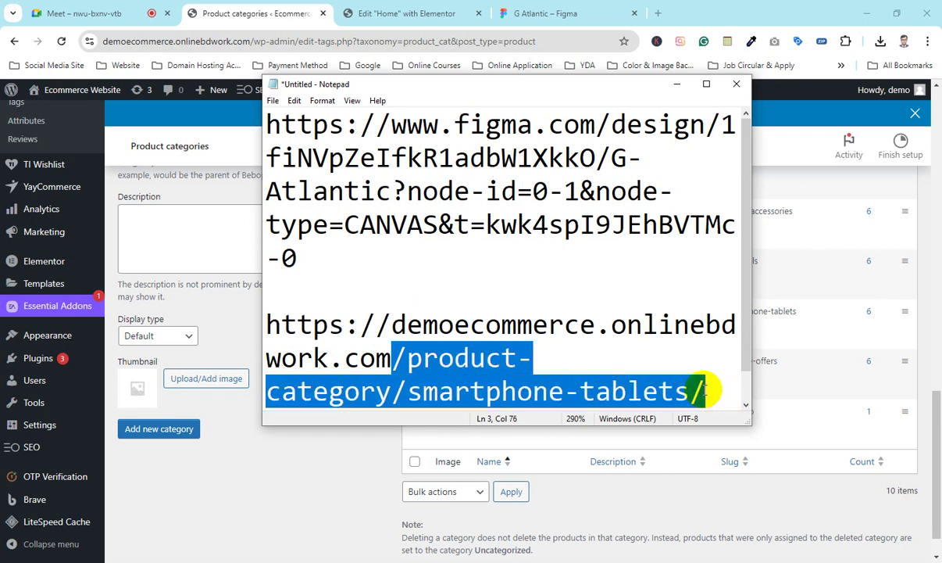
key("ctrl+x")
left_click(673, 84)
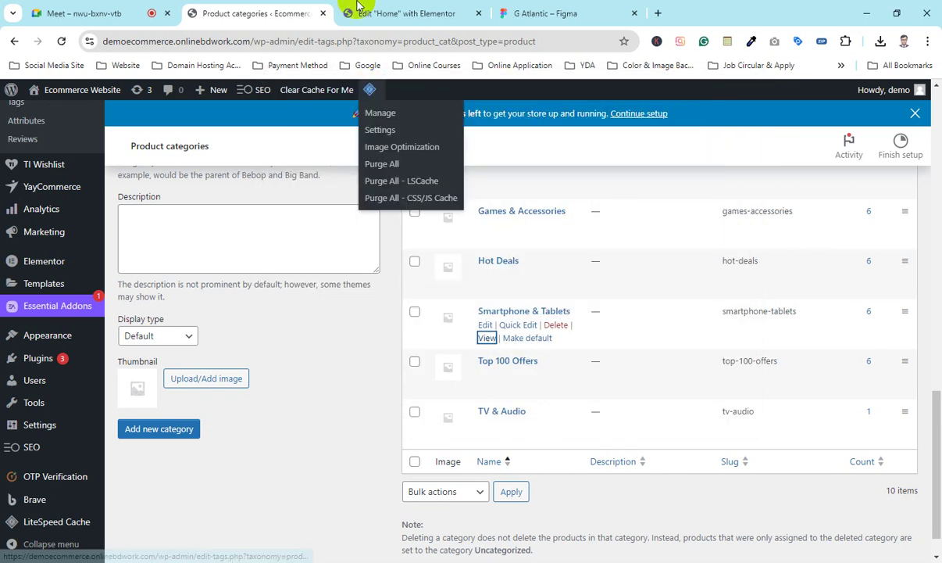
left_click(371, 13)
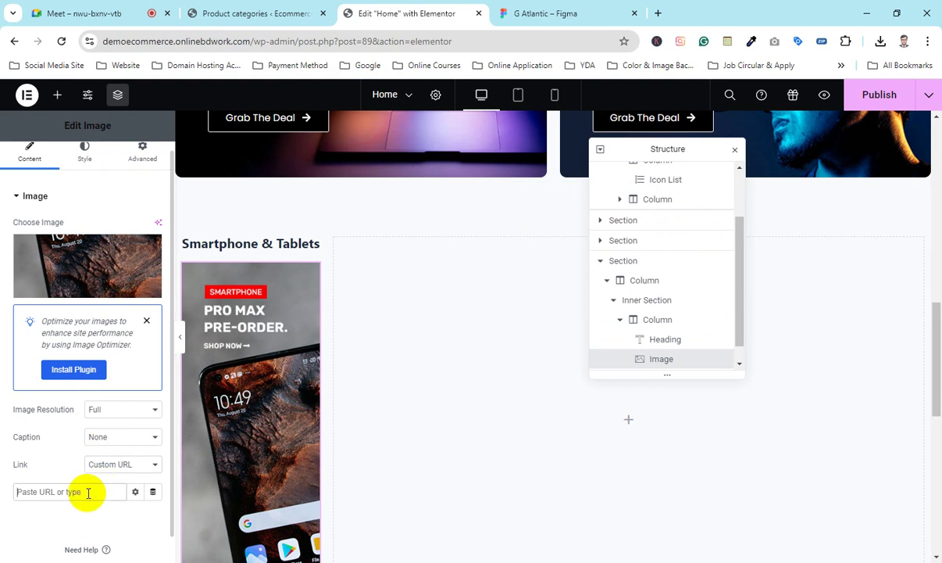
Step: Link the phone banner to /product-category/smartphone-tablets/, publish the Home page, and preview it
key("ctrl+v")
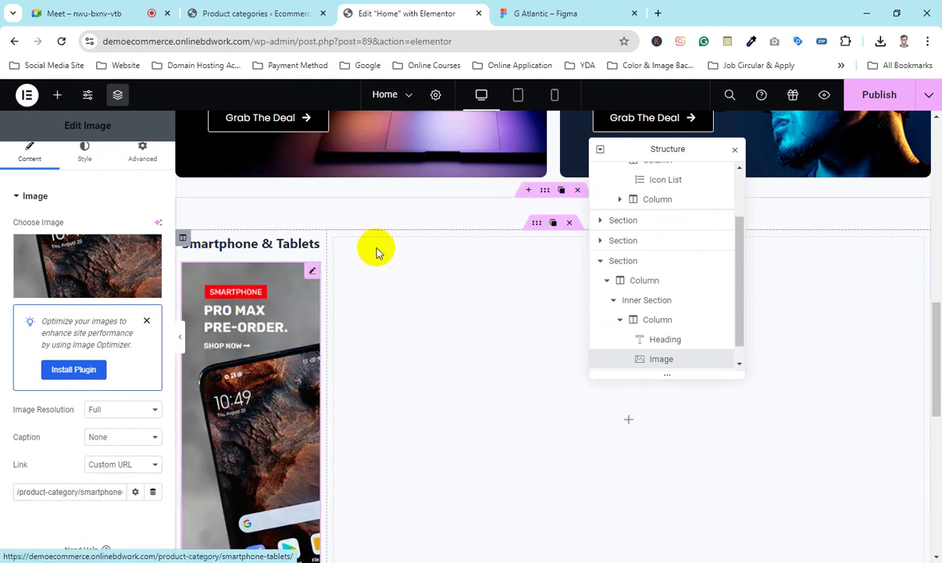
left_click(884, 98)
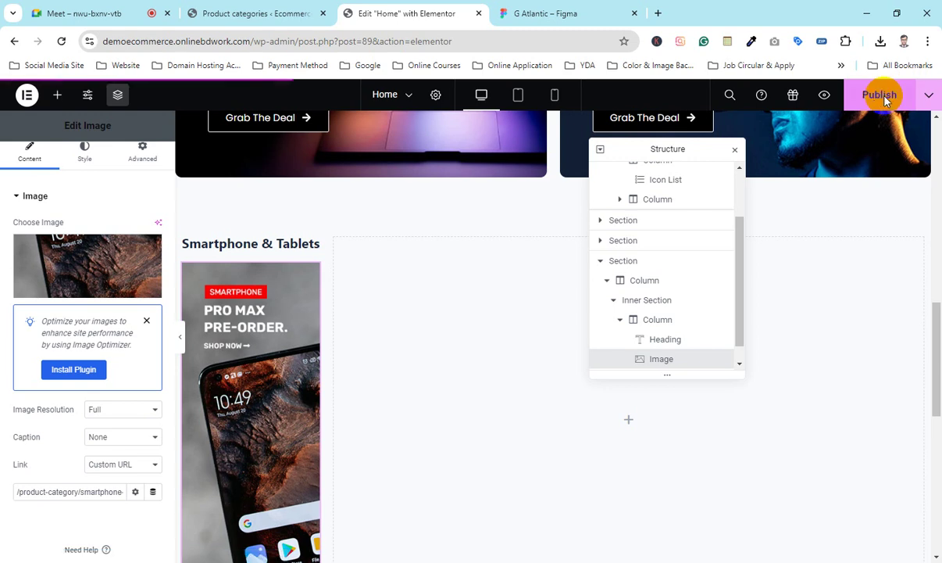
left_click(823, 97)
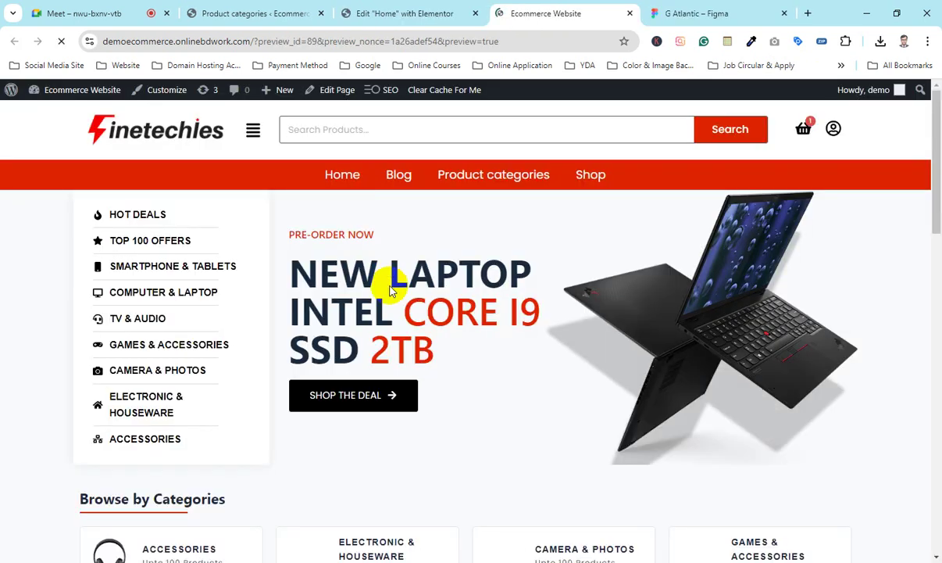
Step: Scroll the Home preview to the Smartphone & Tablets heading and phone banner
scroll(388, 285, "down", 10)
scroll(367, 285, "down", 2)
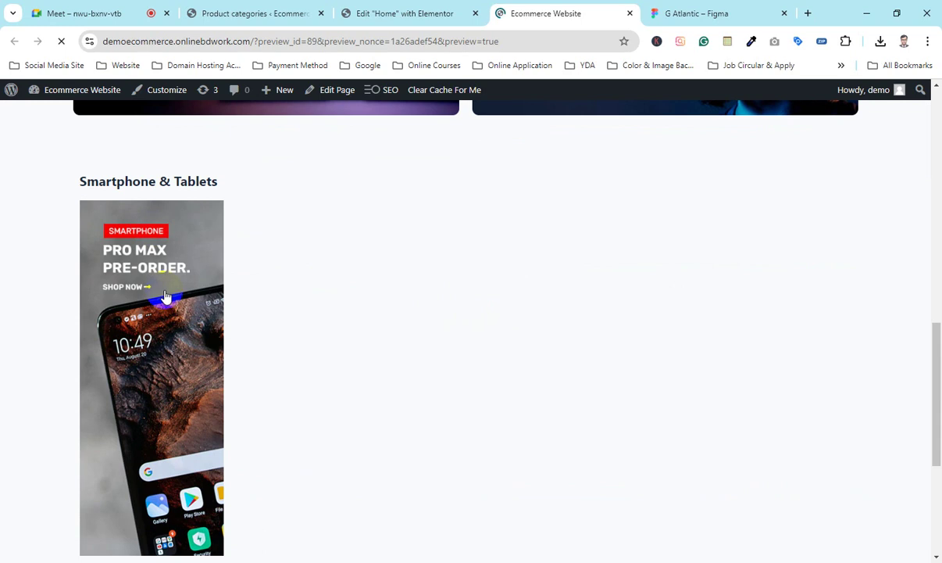
scroll(195, 297, "down", 3)
scroll(159, 298, "up", 1)
scroll(158, 298, "up", 2)
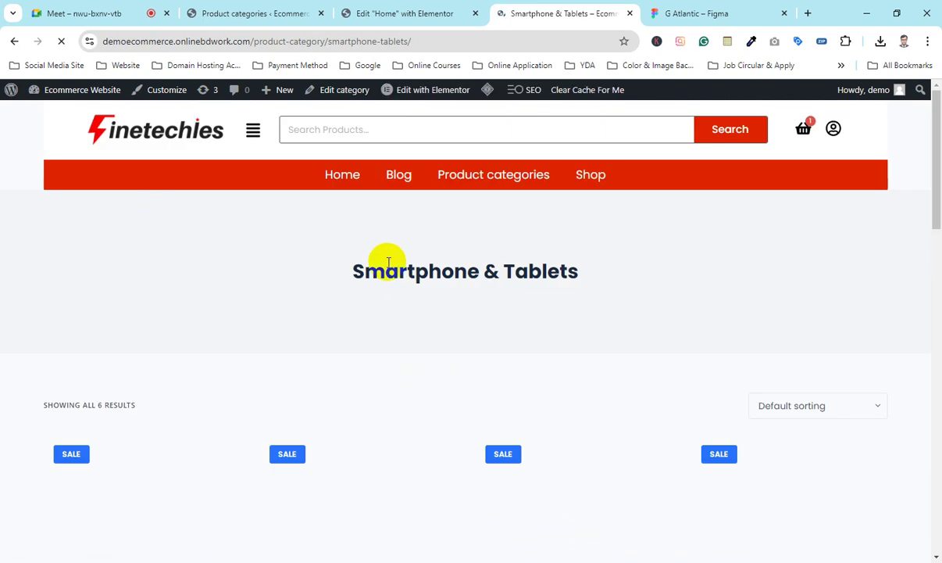
left_click_drag(364, 272, 551, 290)
left_click(530, 297)
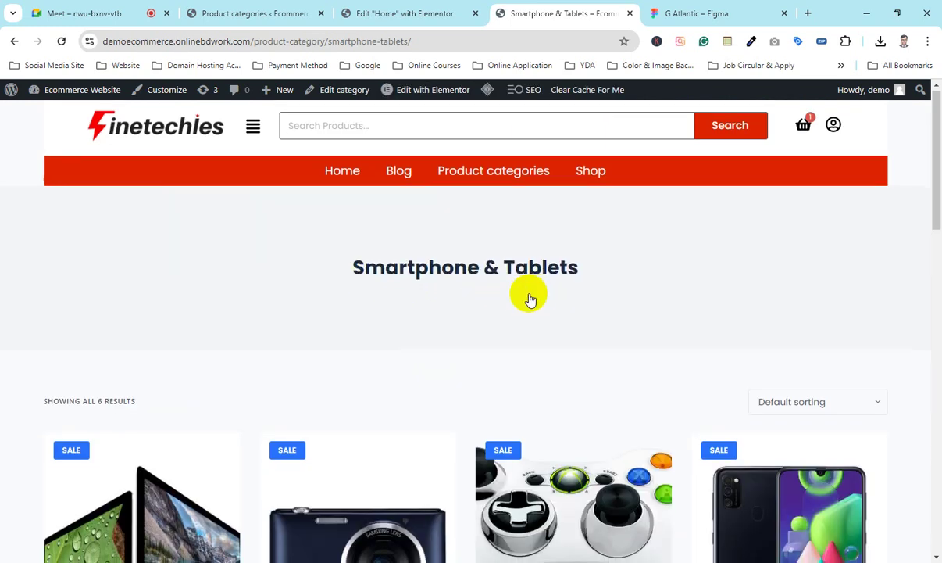
scroll(530, 297, "down", 6)
scroll(469, 348, "down", 4)
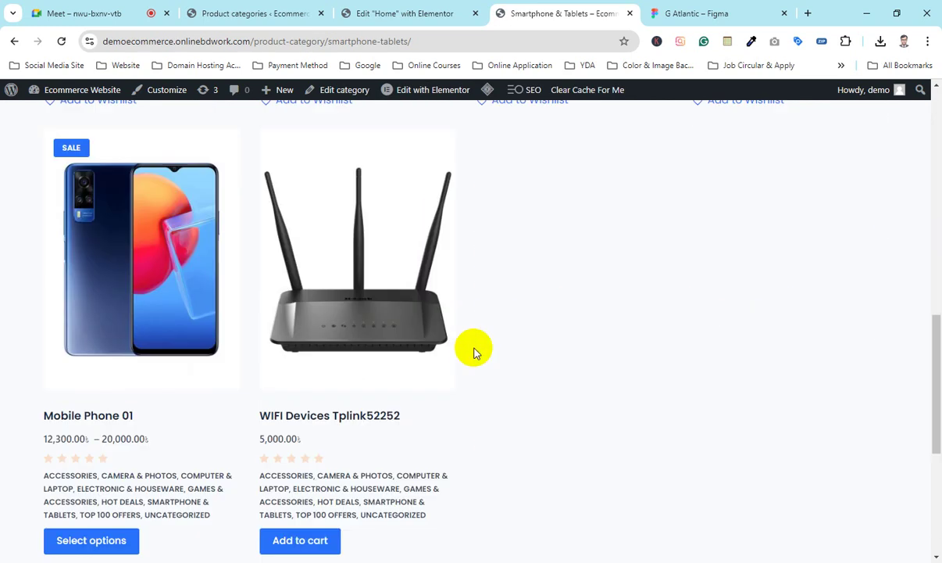
scroll(472, 351, "up", 8)
scroll(458, 333, "down", 3)
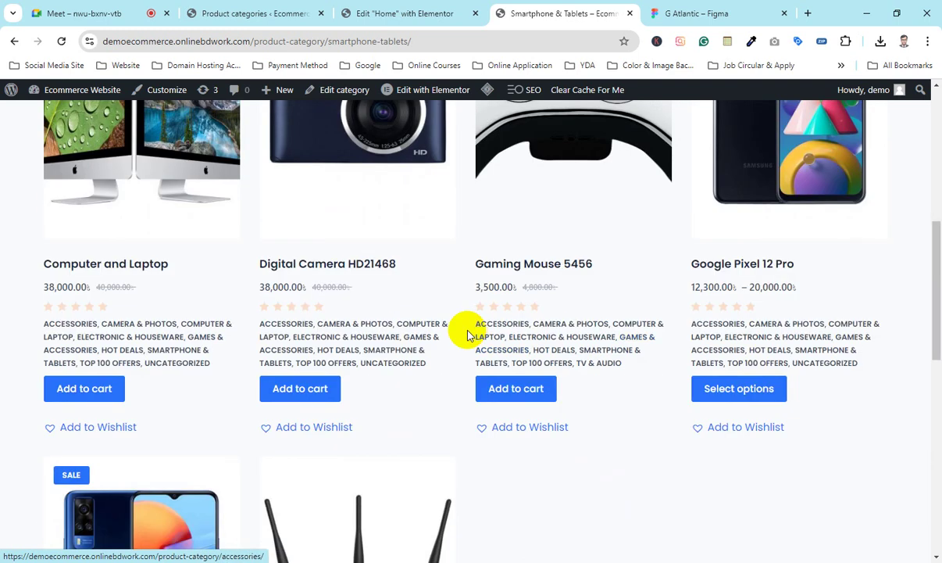
scroll(461, 323, "up", 6)
left_click_drag(308, 250, 642, 267)
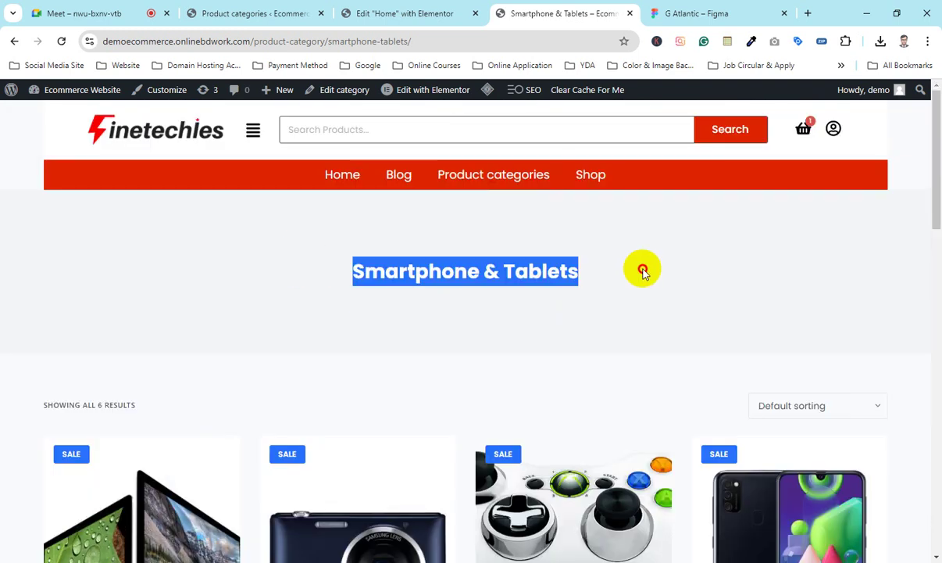
left_click(486, 253)
Step: Follow the phone banner link and check the category page lists its 6 products
scroll(352, 426, "down", 3)
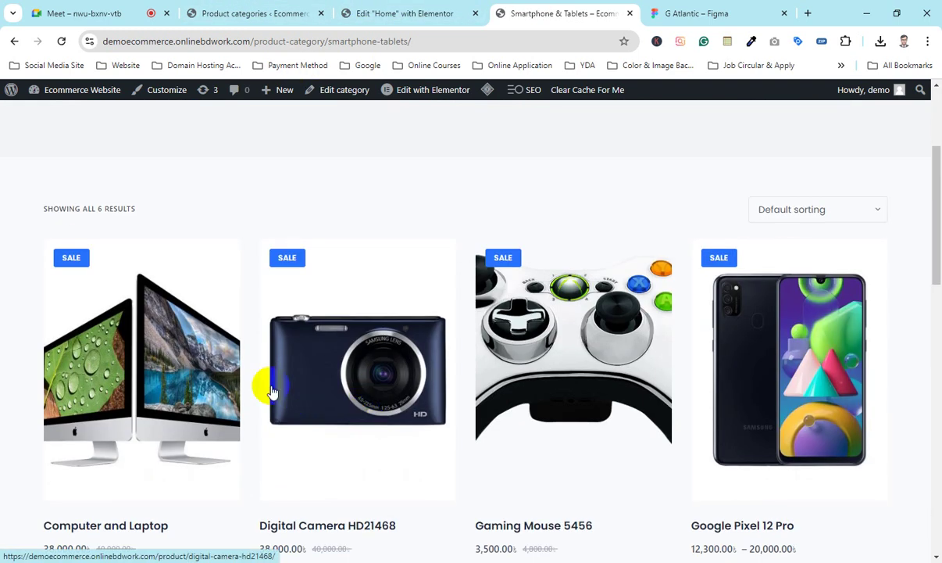
scroll(152, 360, "down", 1)
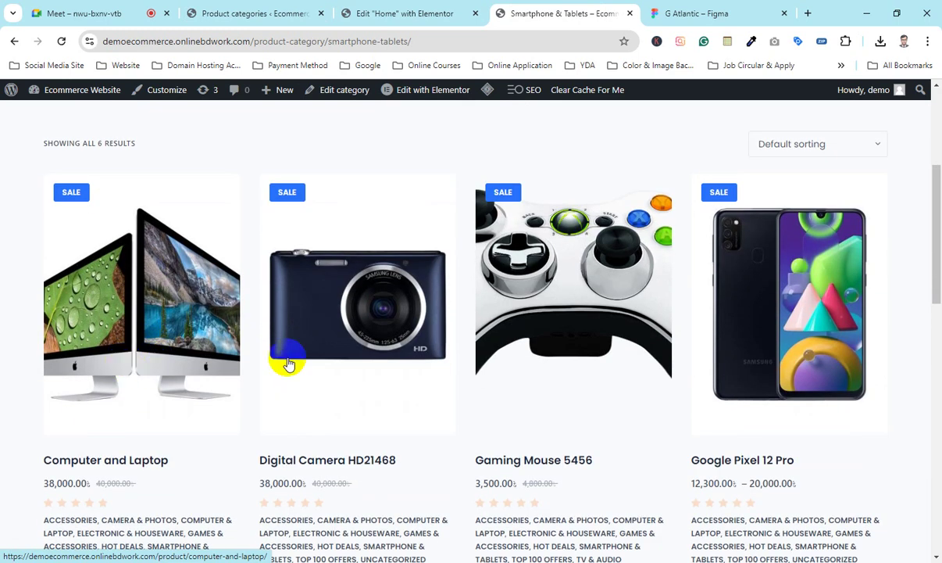
scroll(549, 336, "down", 6)
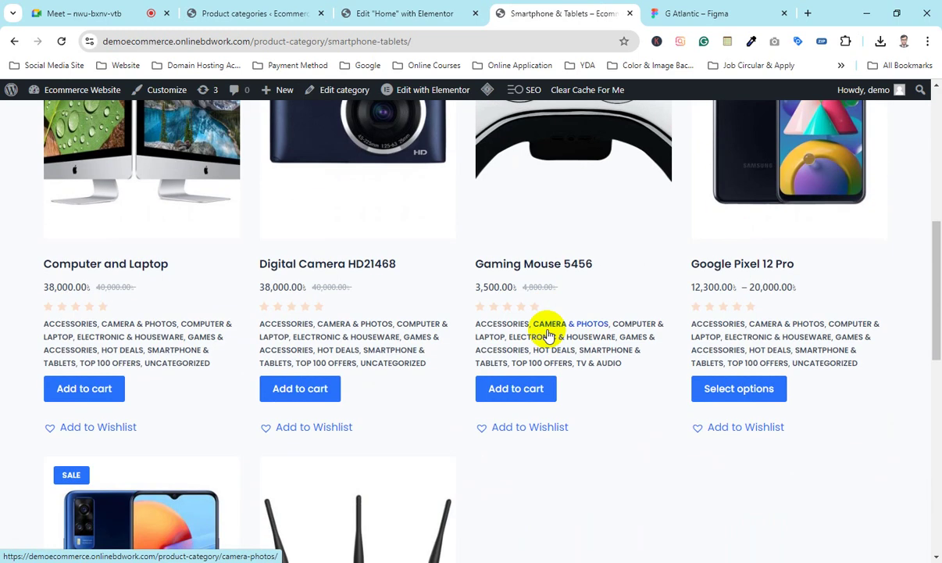
left_click(376, 371)
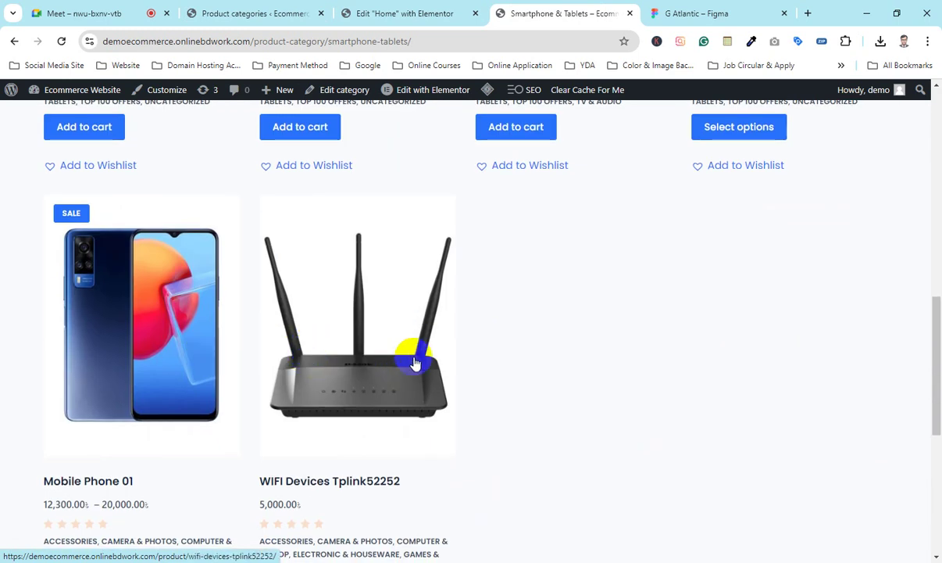
scroll(412, 362, "up", 9)
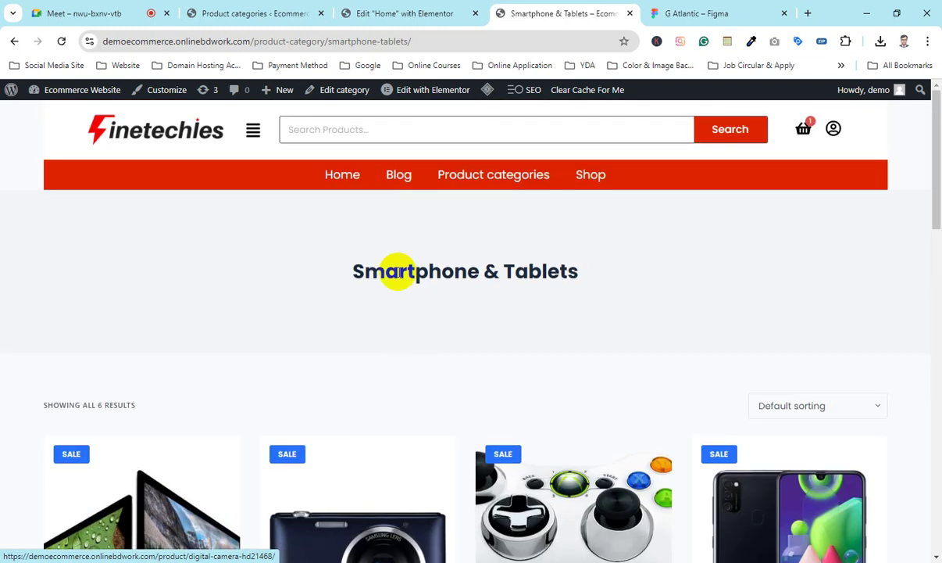
left_click(247, 13)
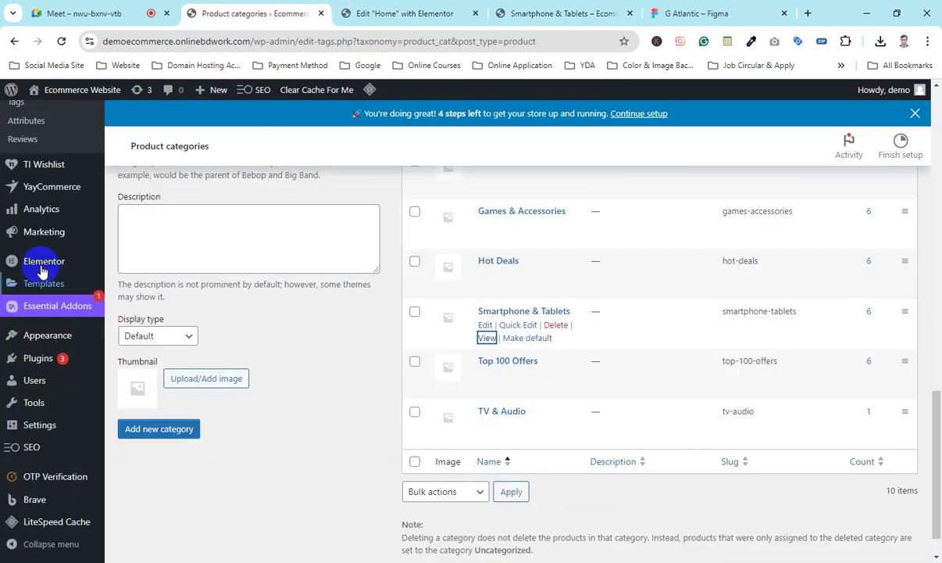
scroll(35, 312, "up", 5)
left_click(32, 310)
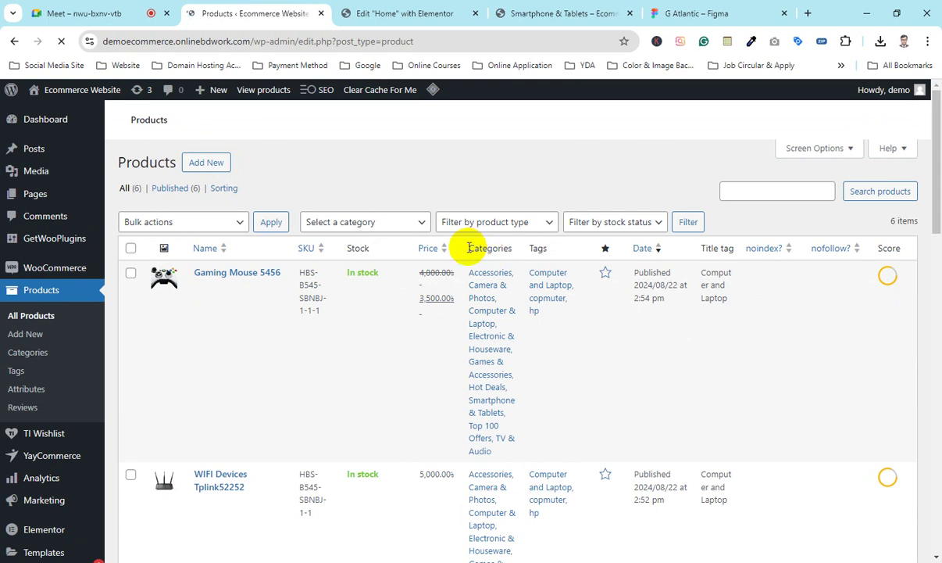
left_click_drag(543, 250, 506, 247)
scroll(504, 245, "down", 5)
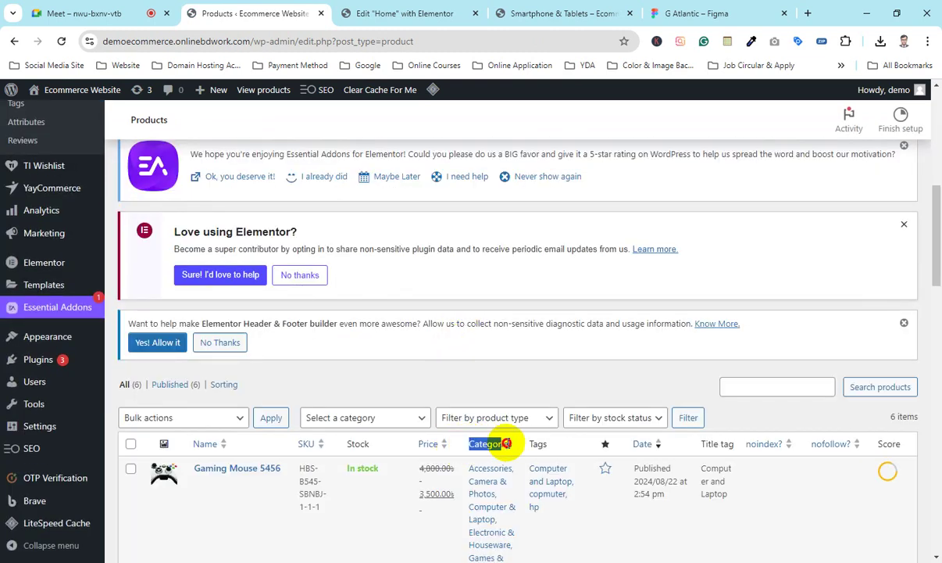
scroll(491, 444, "down", 3)
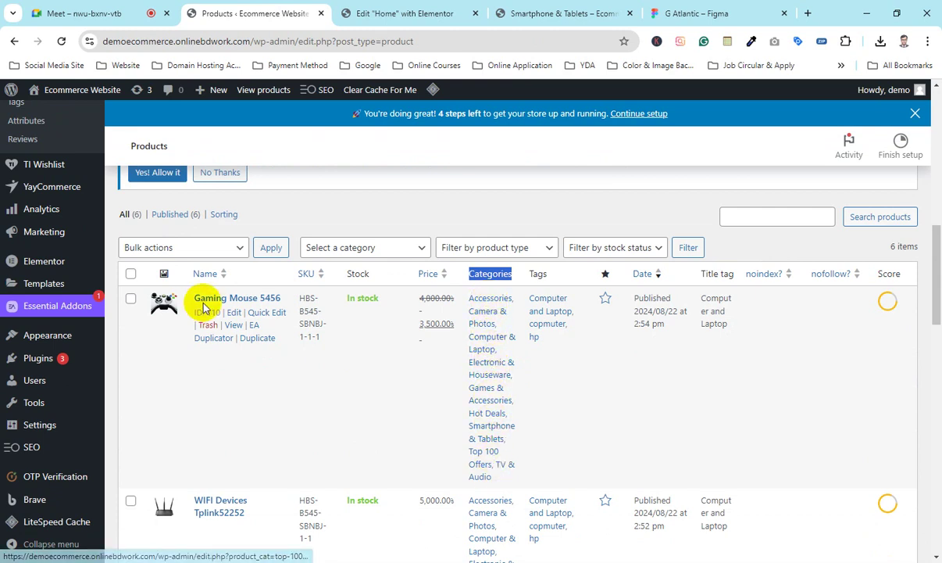
scroll(208, 292, "down", 4)
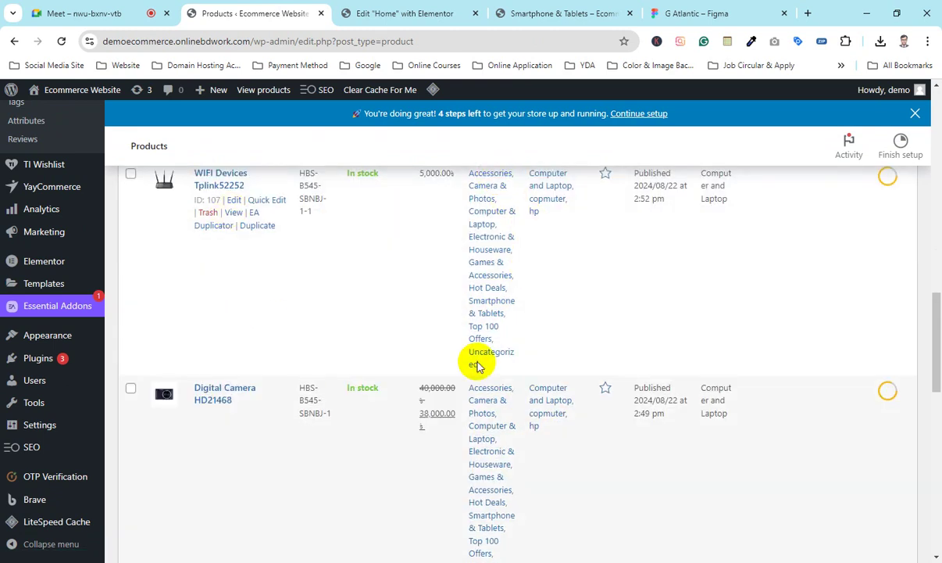
scroll(432, 404, "down", 5)
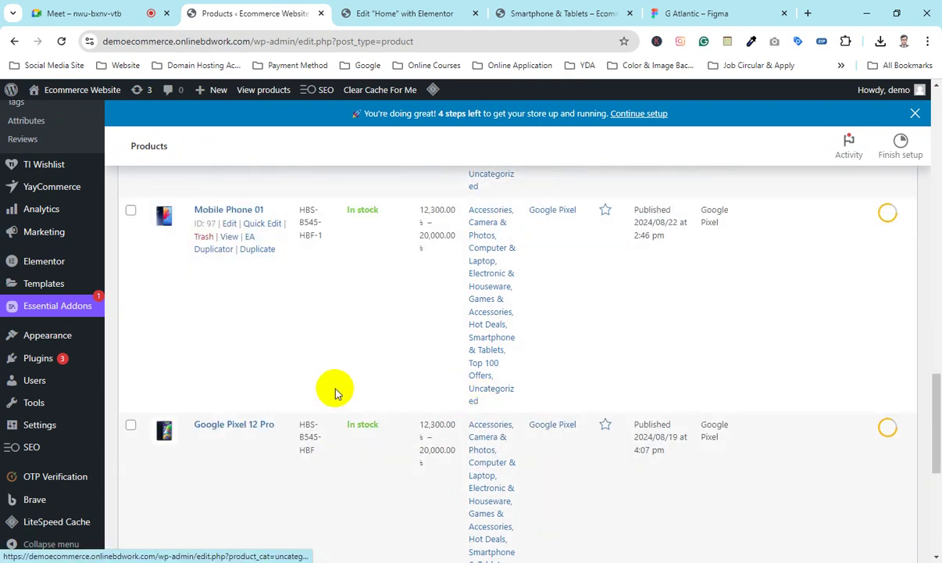
scroll(336, 389, "up", 8)
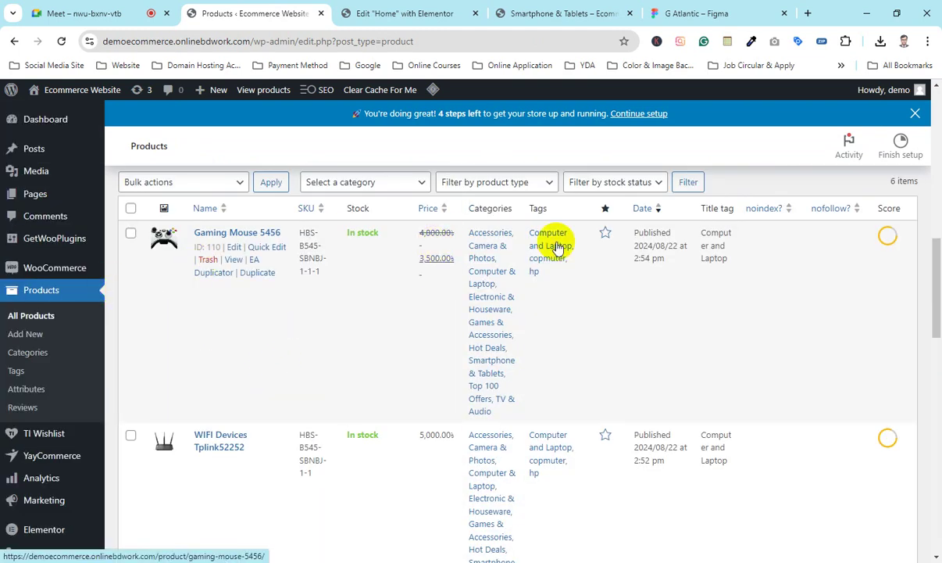
left_click(563, 13)
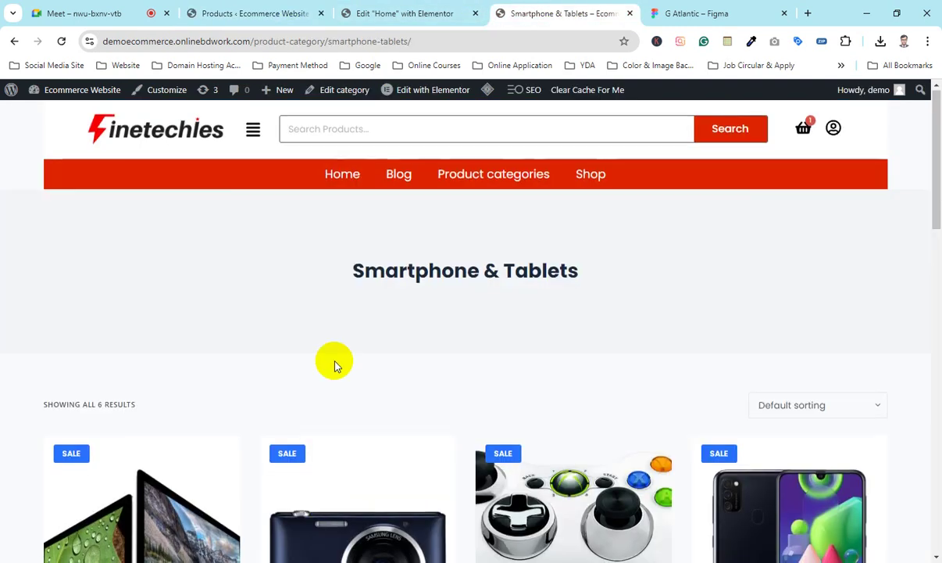
scroll(333, 362, "down", 4)
scroll(407, 311, "up", 4)
left_click(380, 6)
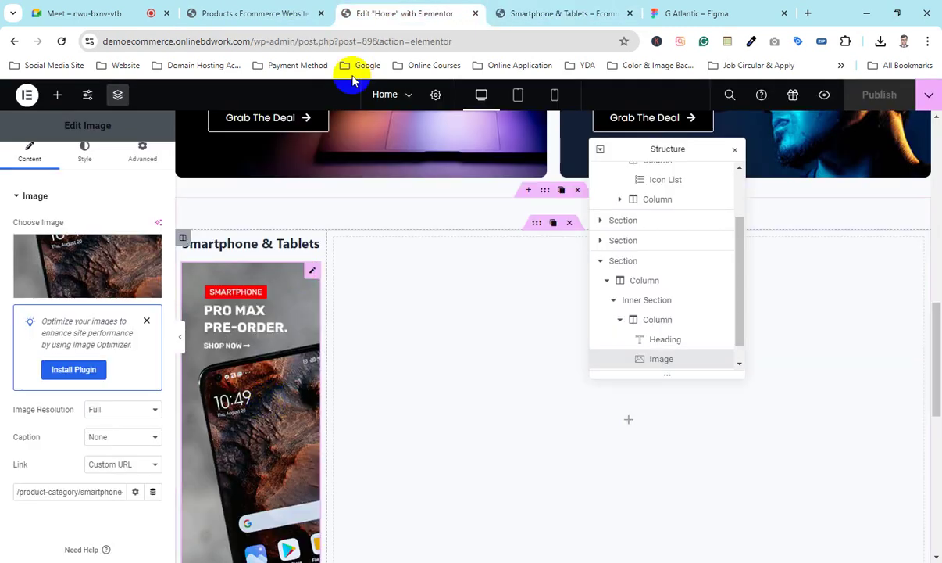
left_click(498, 13)
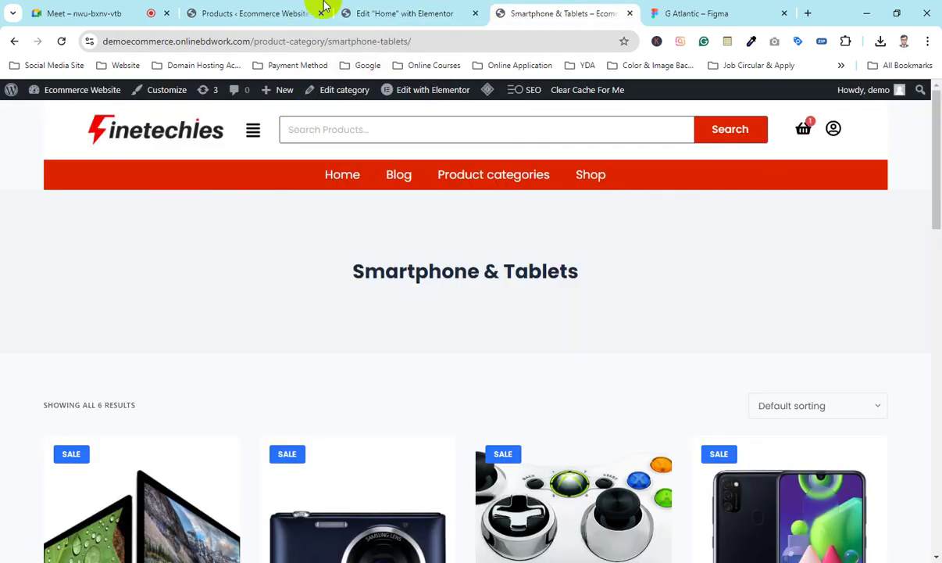
left_click(262, 12)
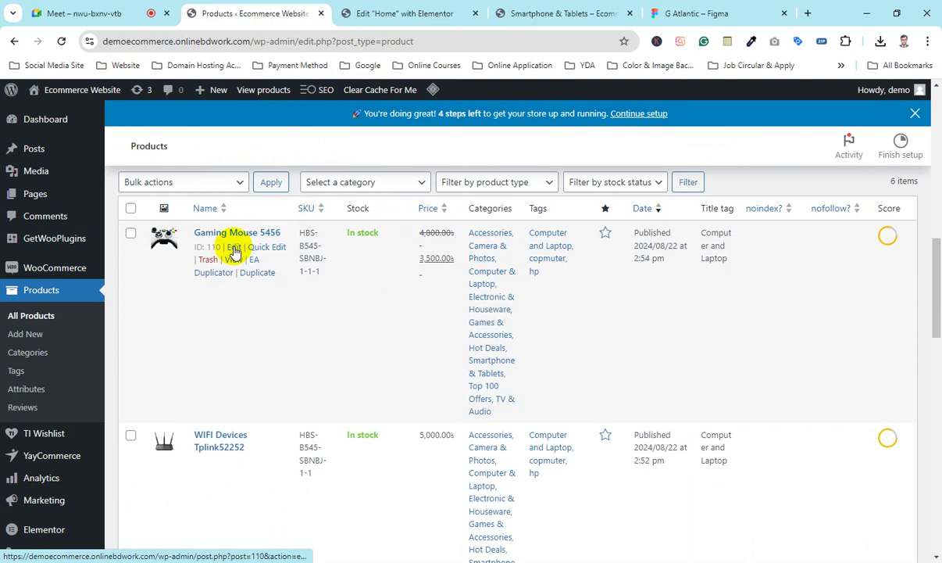
Step: Quick-edit Gaming Mouse 5456 and untick Smartphone & Tablets under Product categories
left_click(264, 247)
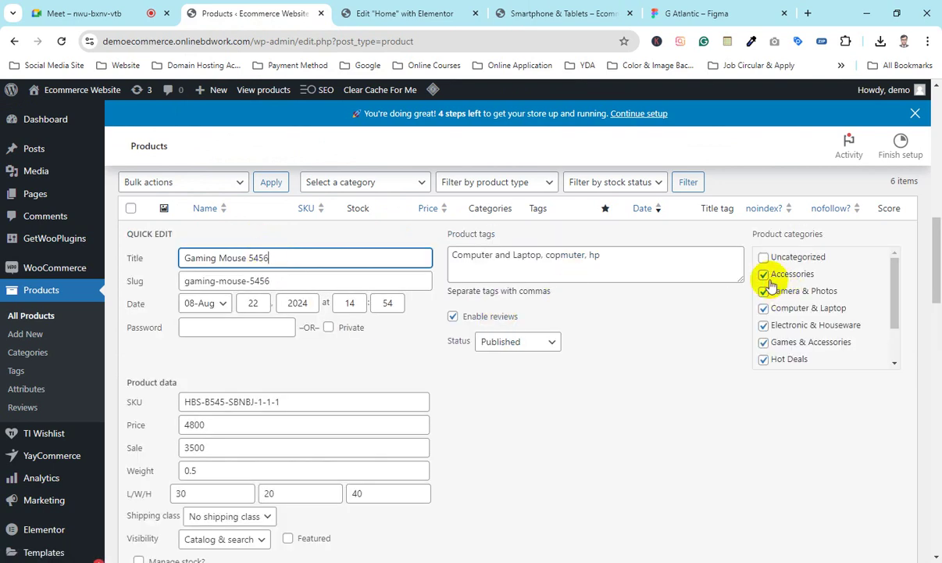
scroll(767, 322, "down", 2)
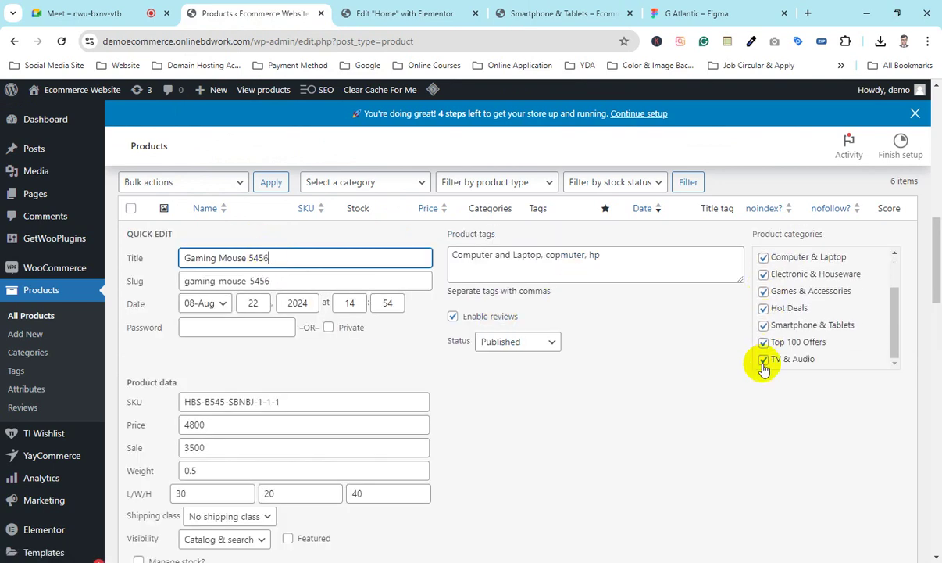
scroll(769, 359, "up", 2)
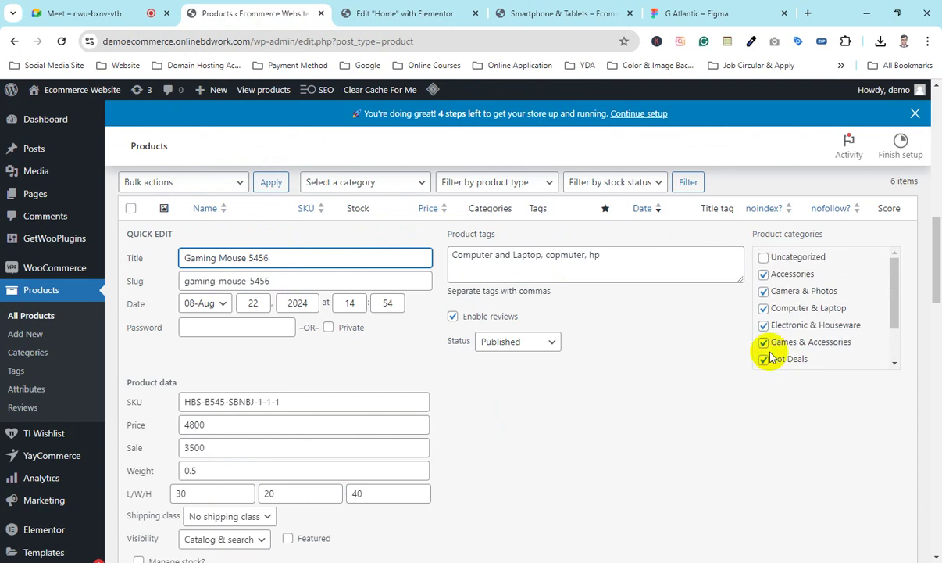
scroll(776, 324, "down", 2)
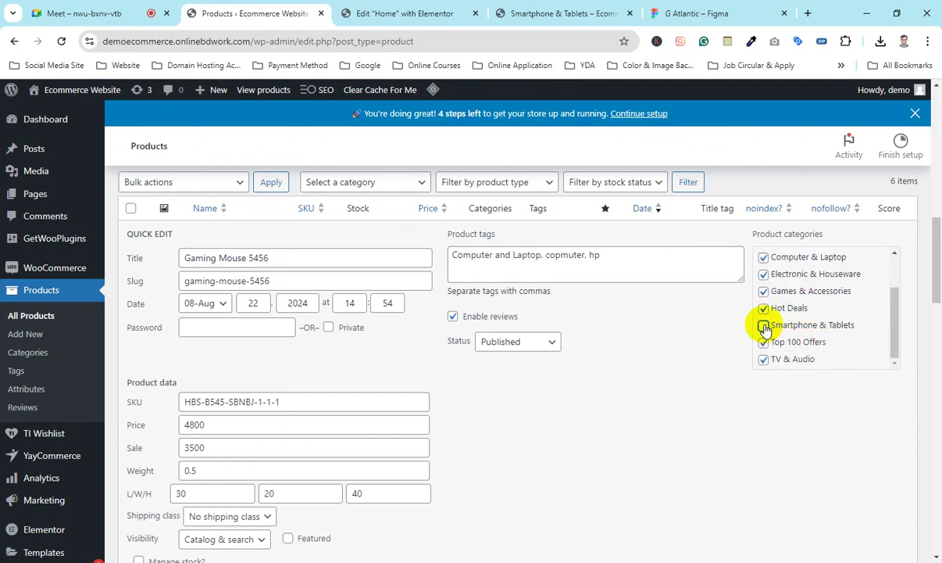
scroll(625, 462, "down", 5)
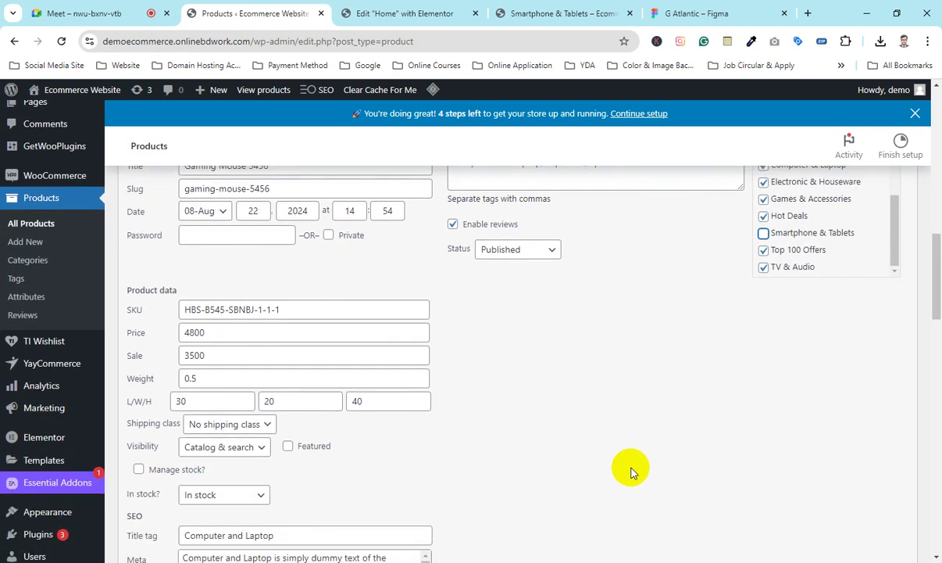
scroll(774, 353, "up", 5)
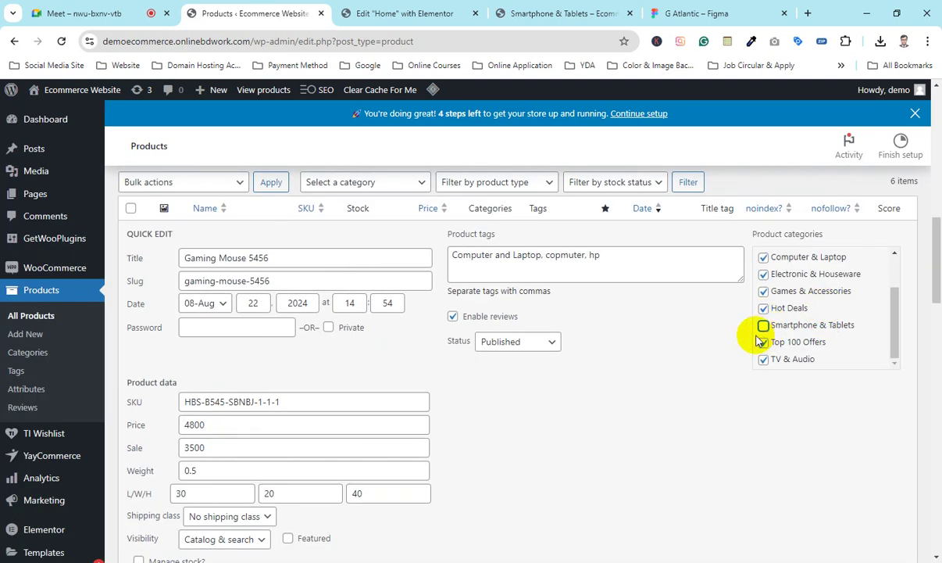
scroll(421, 459, "down", 3)
scroll(252, 450, "down", 5)
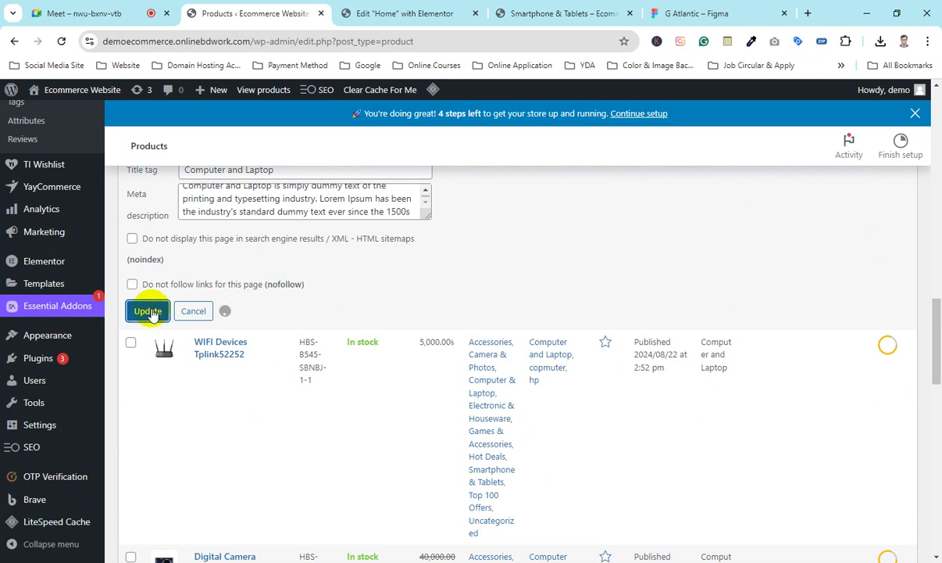
Step: Save the category change and confirm the Smartphone & Tablets page now lists 5 products
left_click(525, 23)
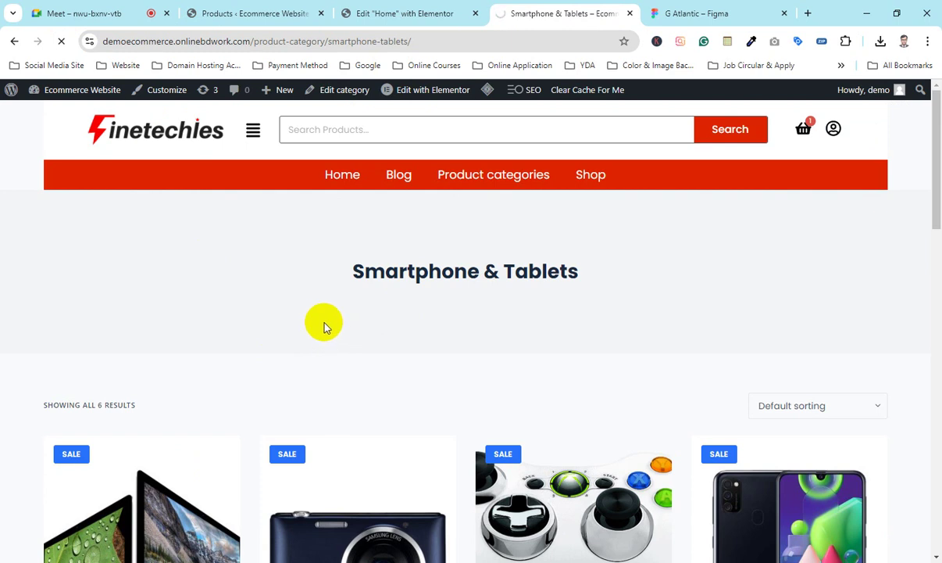
scroll(547, 312, "down", 5)
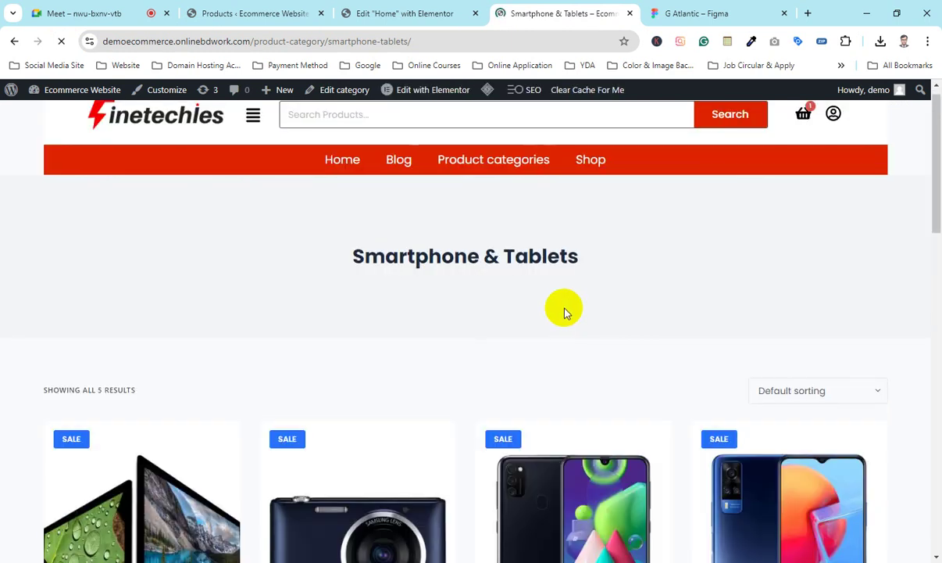
scroll(562, 305, "down", 8)
scroll(568, 307, "up", 4)
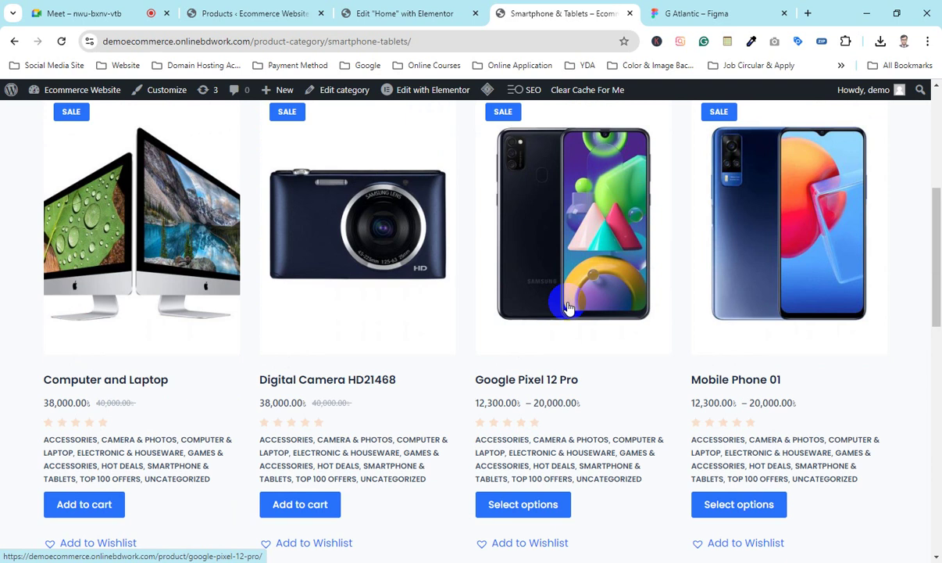
scroll(565, 305, "up", 4)
left_click(377, 9)
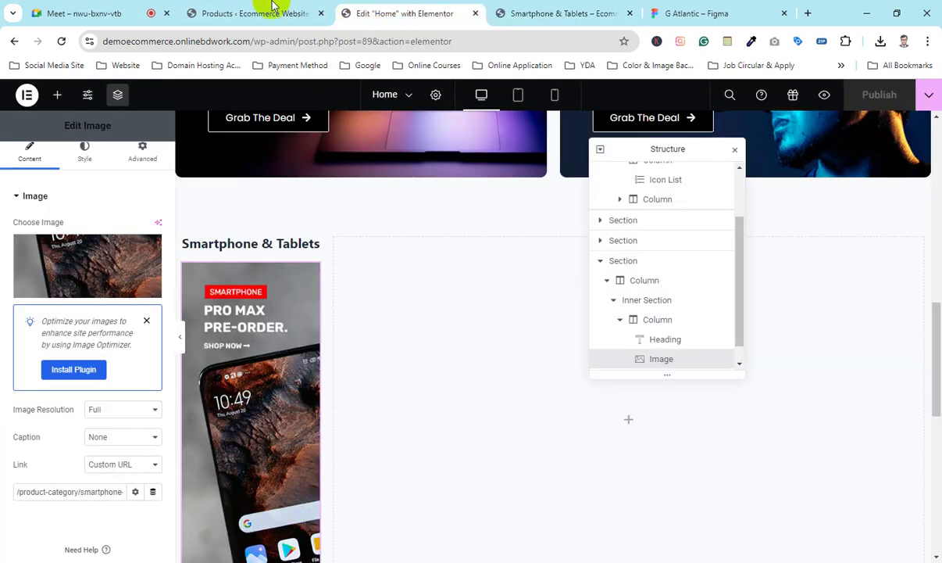
Step: Re-tick Smartphone & Tablets for Gaming Mouse 5456 in Quick Edit, then return to the Elementor editor
left_click(274, 11)
scroll(313, 406, "up", 10)
scroll(219, 396, "down", 3)
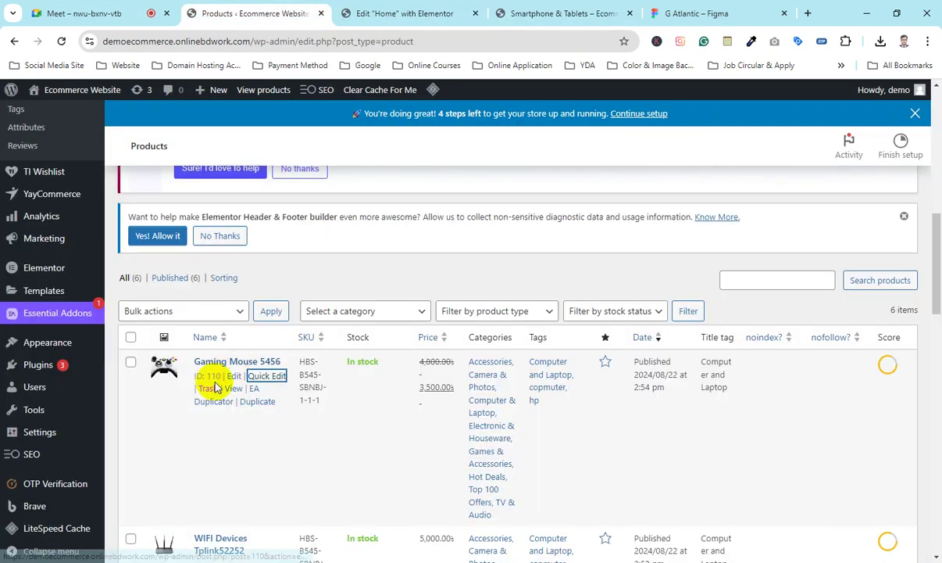
left_click(267, 382)
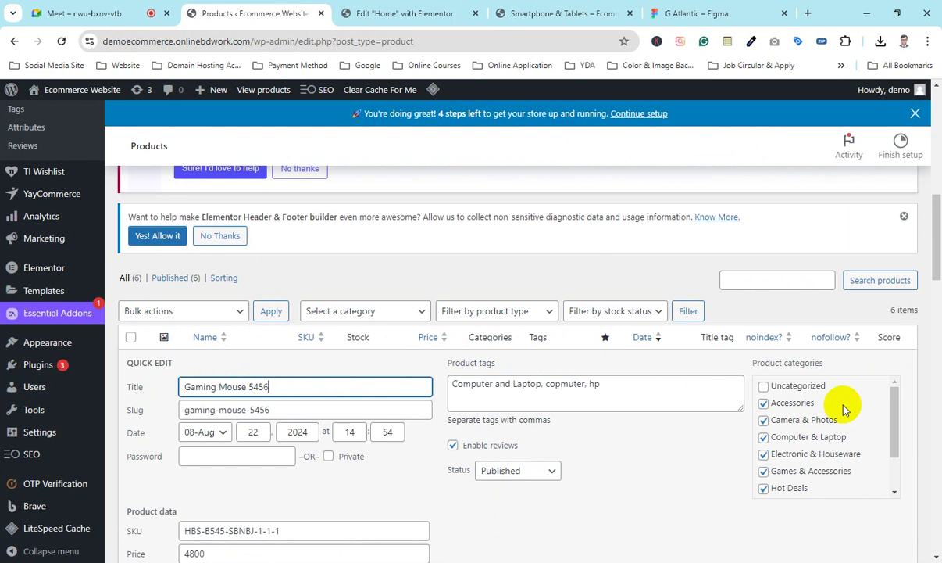
scroll(774, 449, "down", 2)
left_click(764, 455)
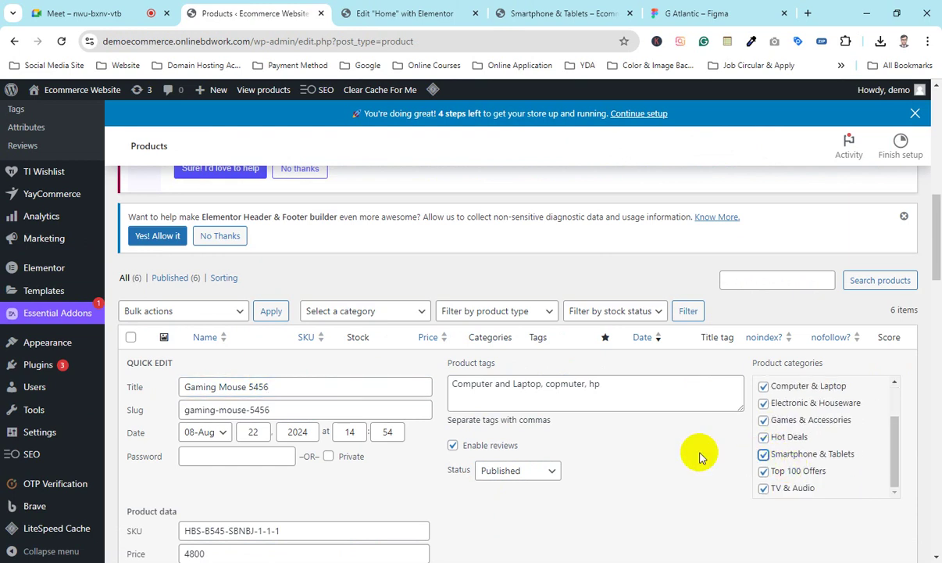
scroll(700, 453, "down", 4)
scroll(117, 418, "down", 4)
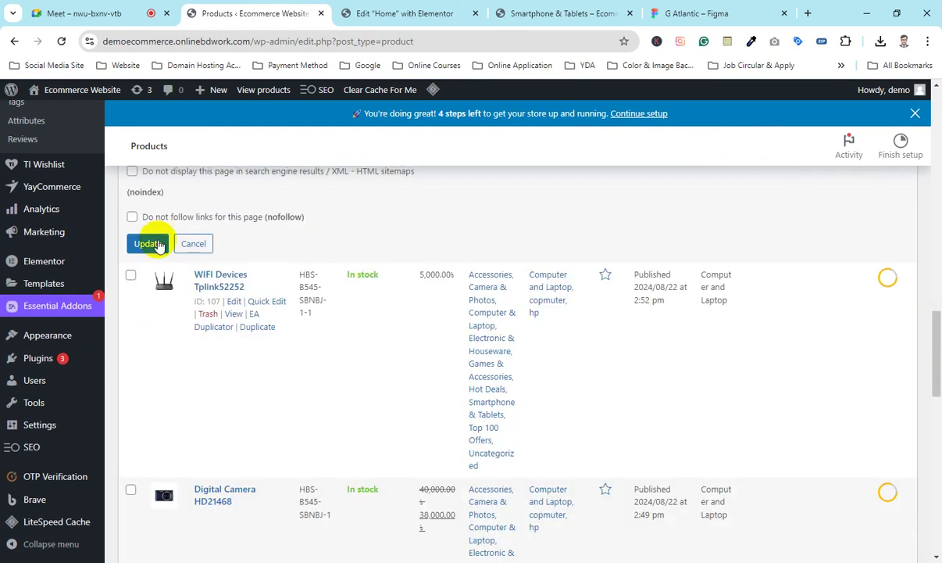
scroll(885, 306, "up", 4)
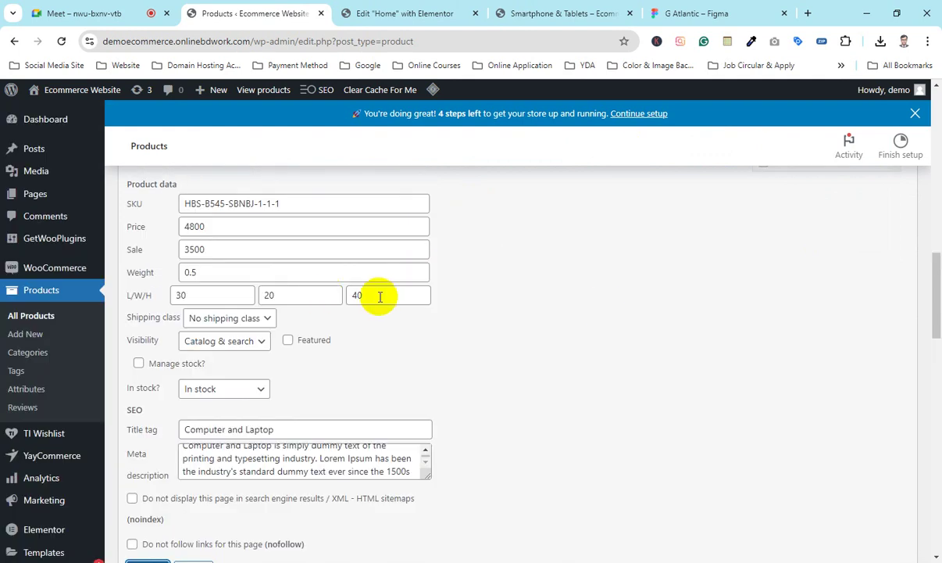
left_click(416, 6)
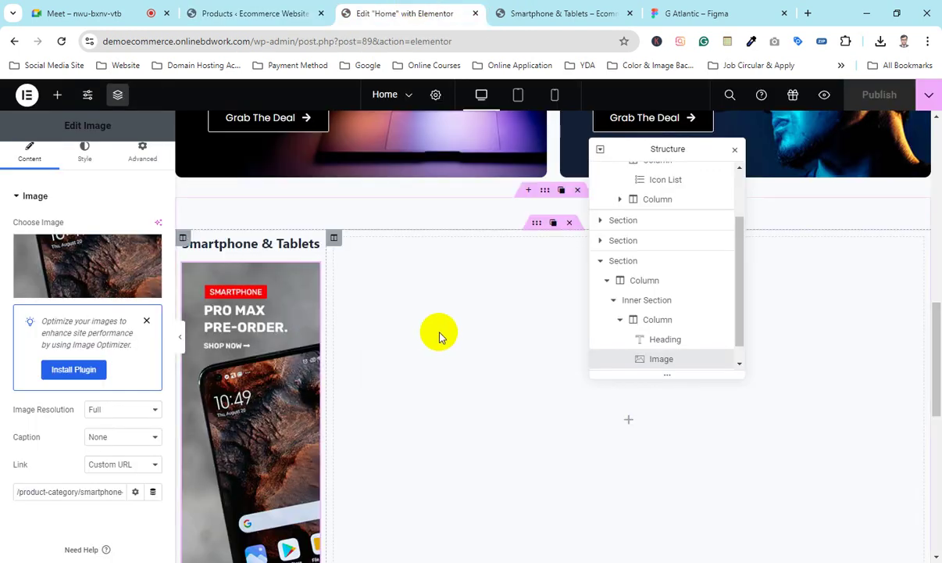
Step: Move the structure panel aside and copy the red divider under Browse by Categories
left_click_drag(649, 147, 839, 298)
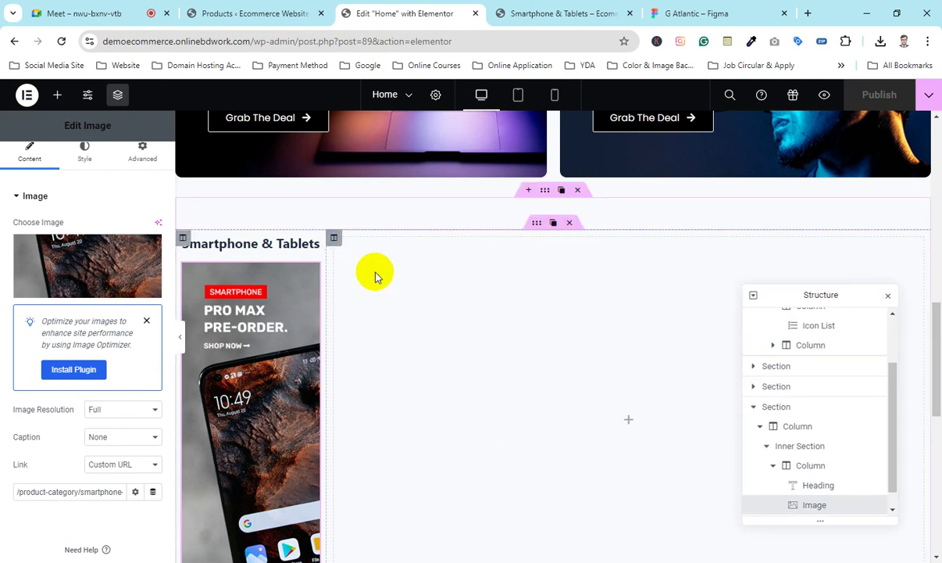
scroll(382, 329, "up", 7)
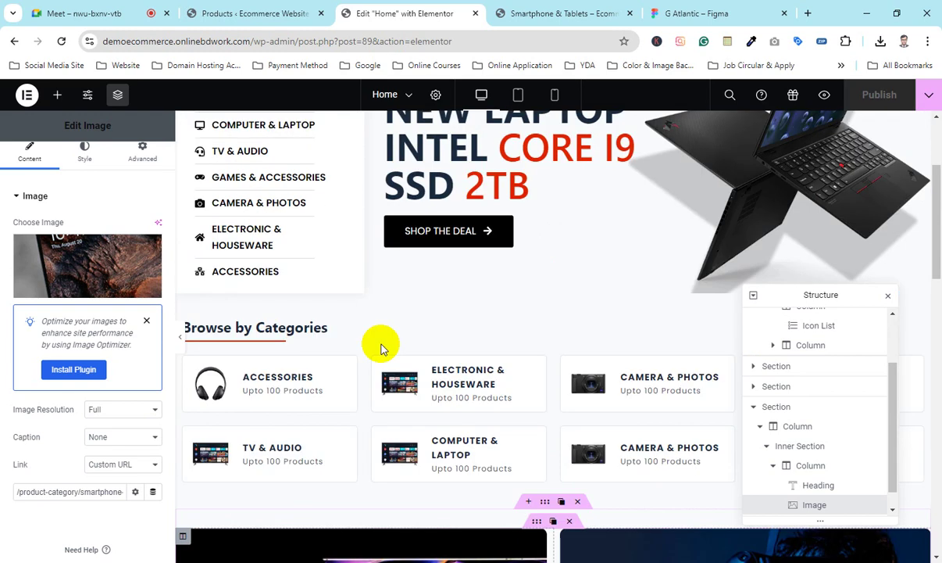
scroll(379, 343, "down", 1)
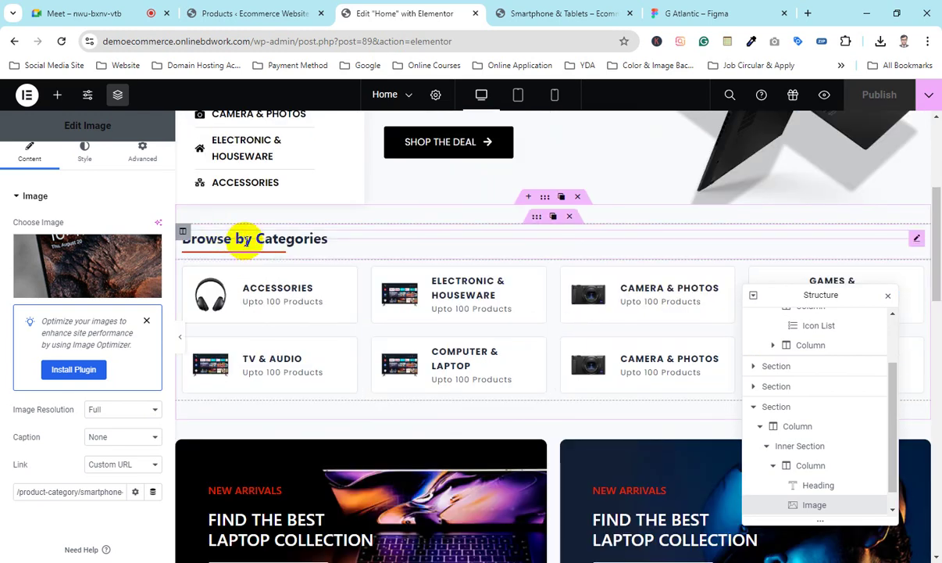
scroll(234, 388, "down", 4)
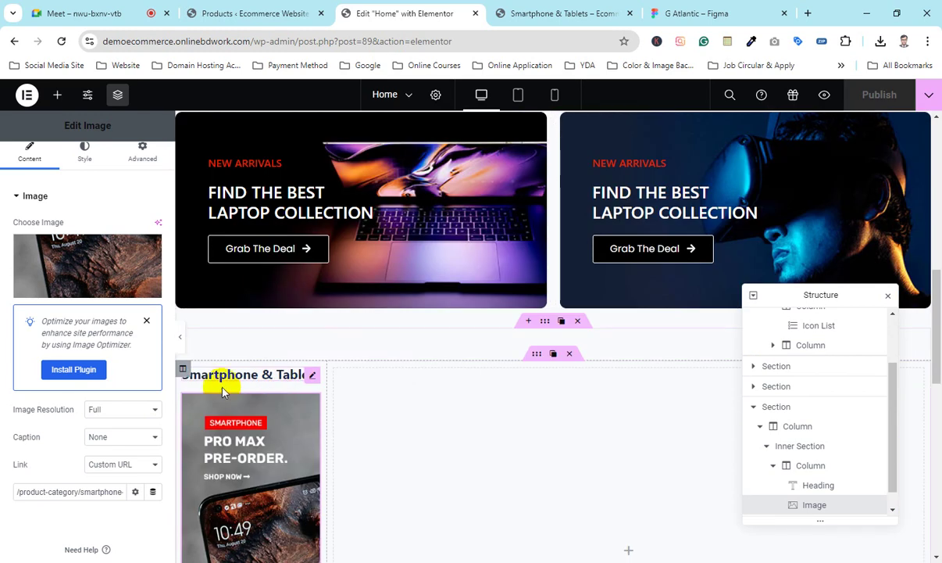
scroll(347, 337, "up", 3)
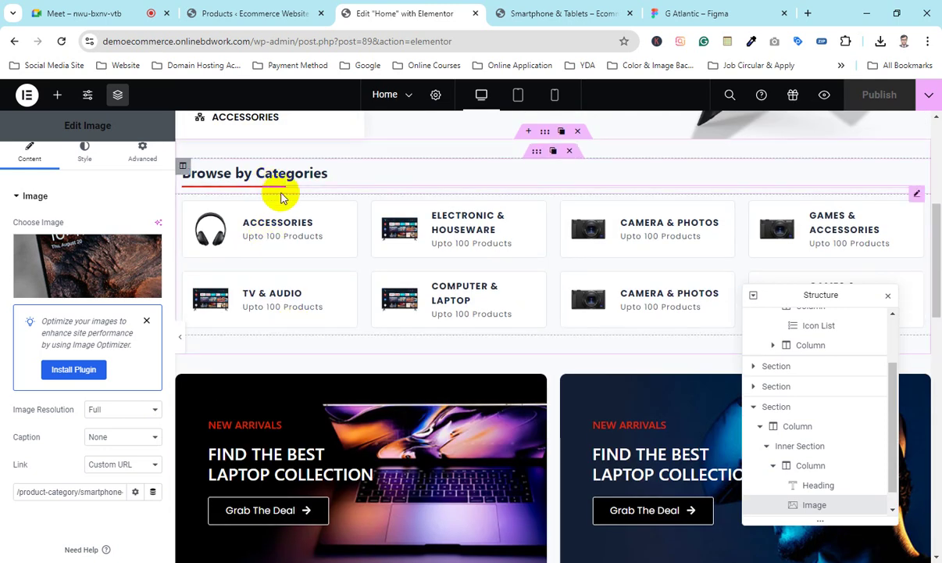
right_click(281, 198)
left_click(291, 251)
scroll(385, 224, "down", 3)
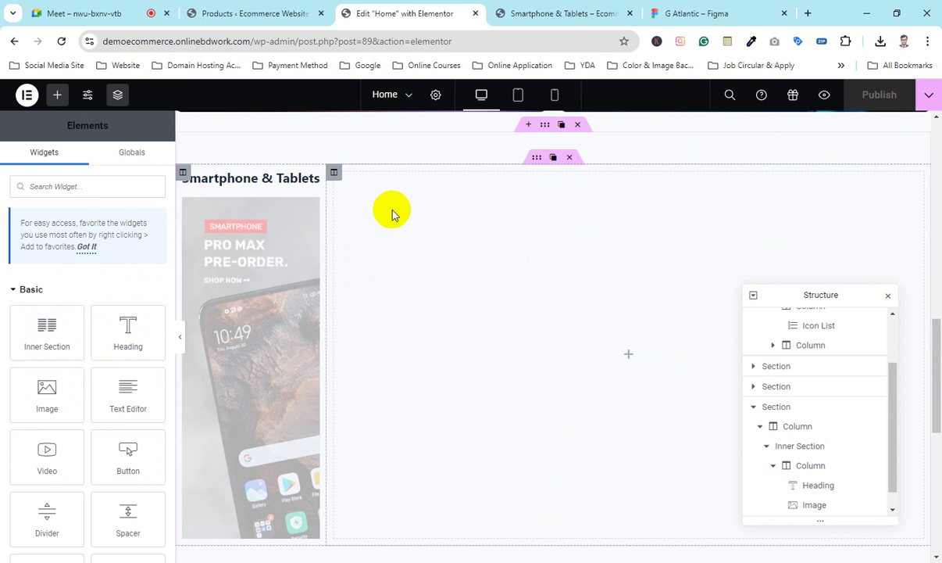
Step: Paste the red divider into the empty column beside the heading and hide the panels to preview
right_click(634, 340)
left_click(660, 421)
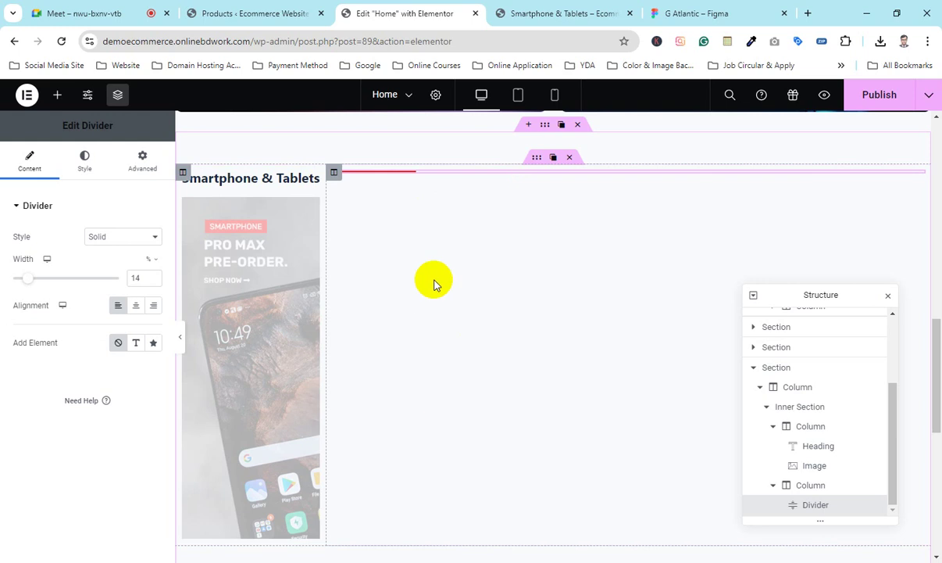
left_click(181, 342)
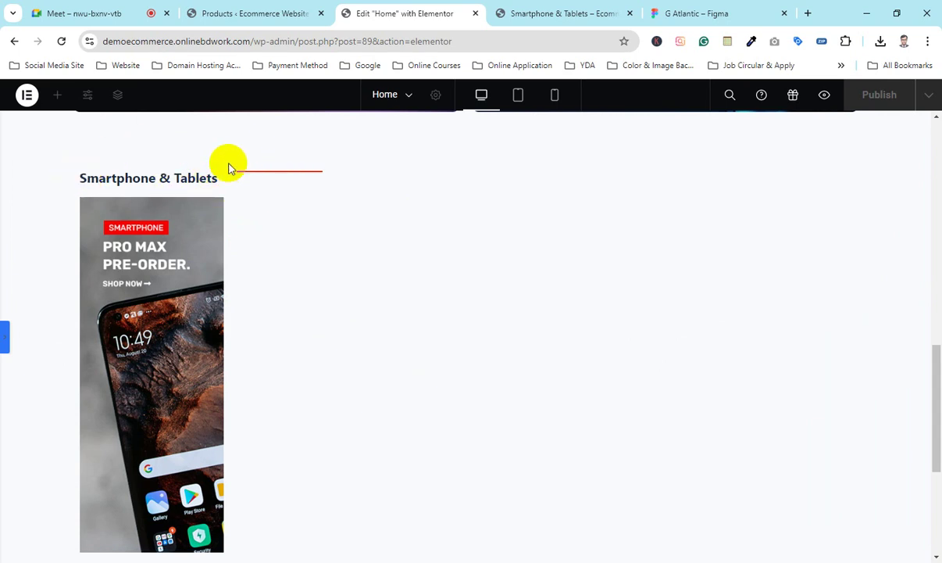
Step: Inspect the previewed heading, then admit the waiting participant into the video call
left_click_drag(82, 178, 169, 176)
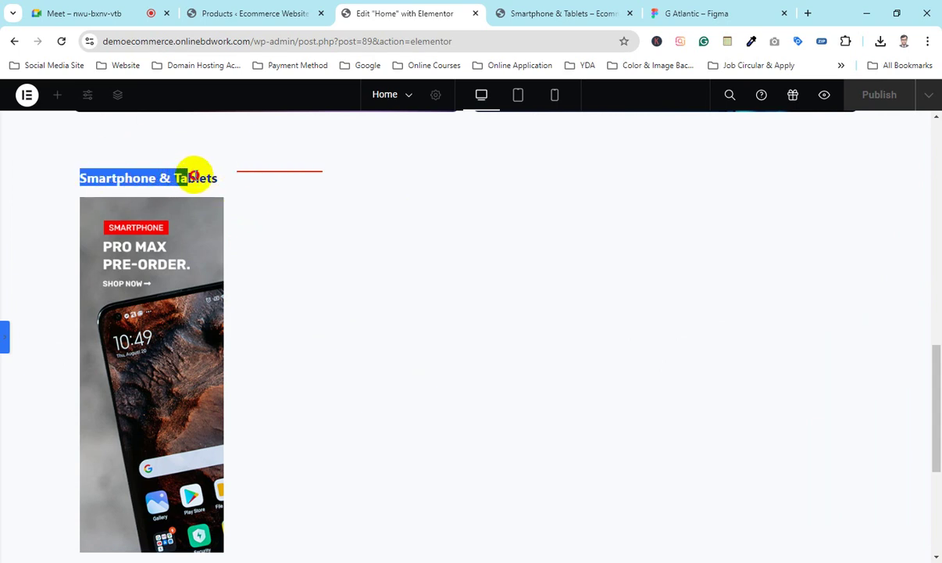
left_click(154, 168)
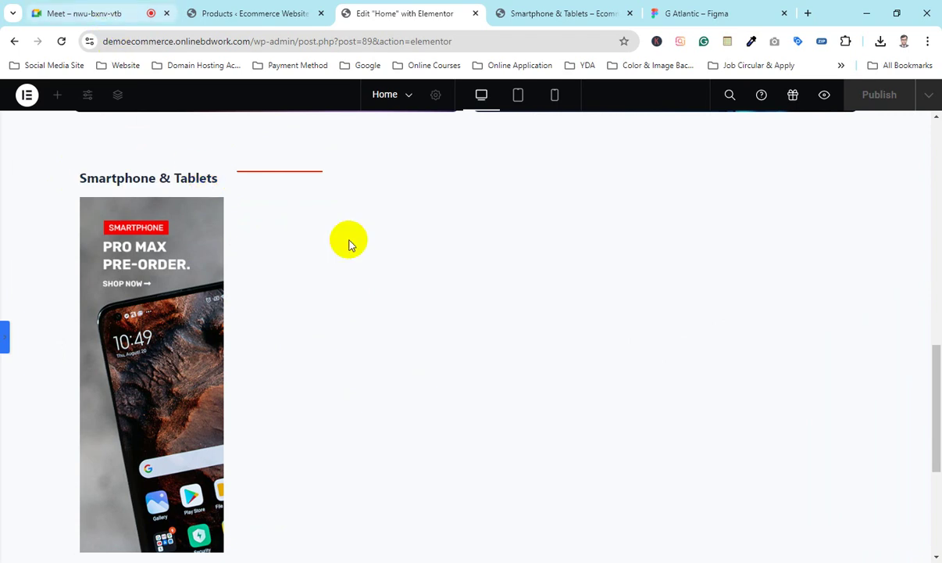
key("ctrl+1")
left_click(844, 488)
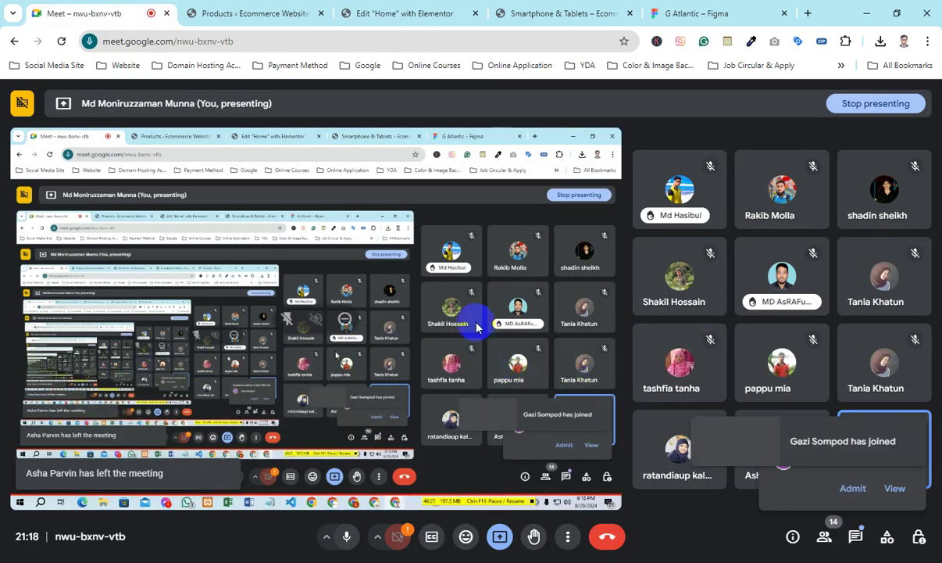
Step: Set the heading-and-banner column's padding to 0 on all sides
left_click(443, 8)
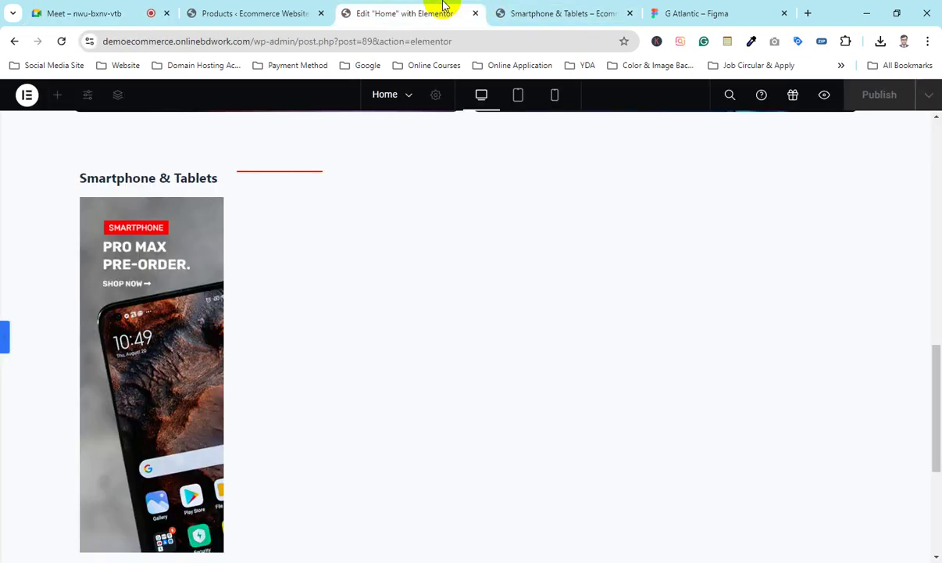
left_click(3, 339)
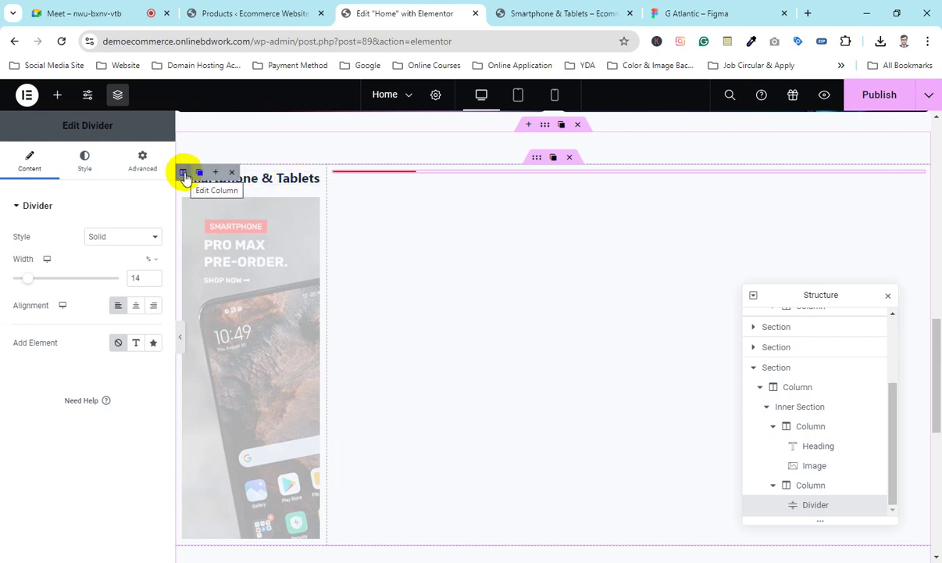
left_click(183, 173)
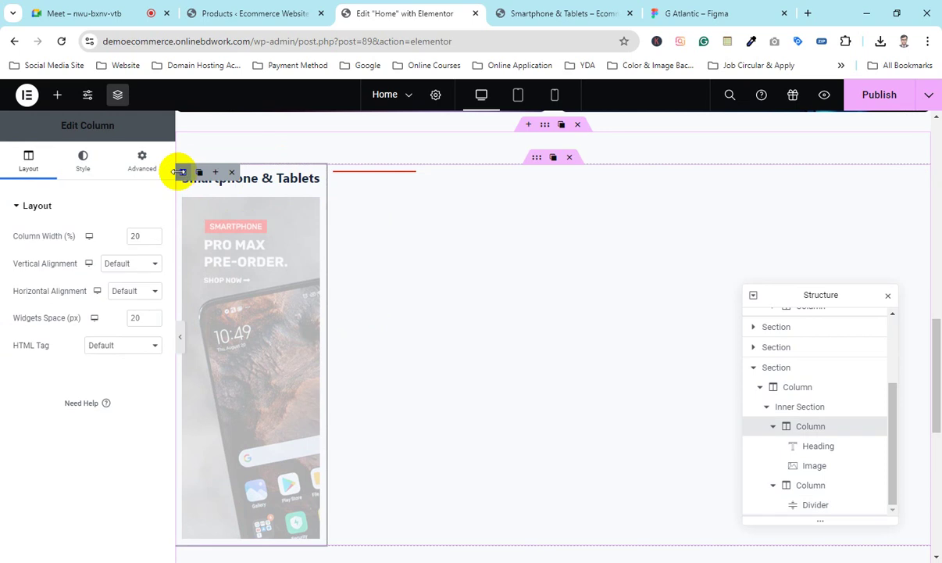
left_click(132, 167)
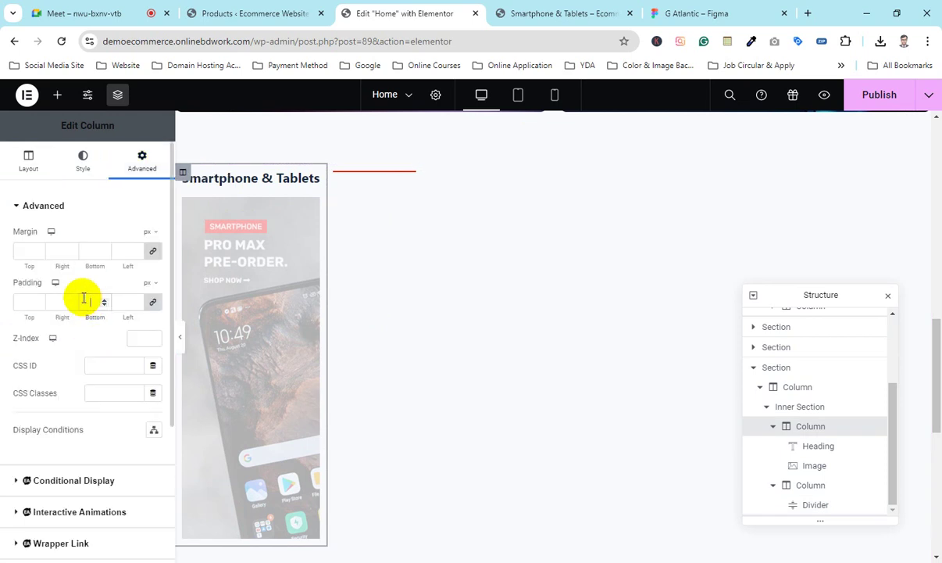
left_click(92, 302)
type("0")
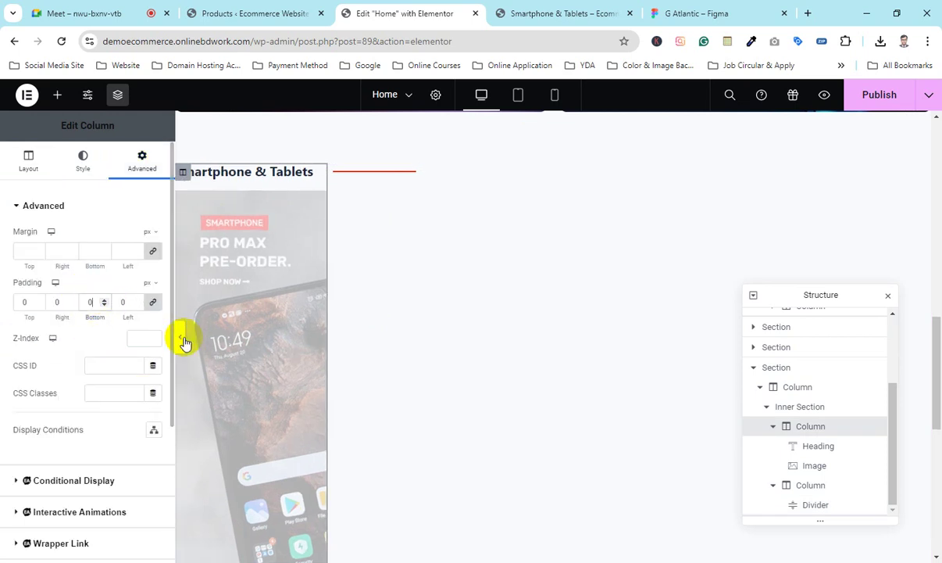
Step: Preview the widened banner and compare it with the live Smartphone & Tablets shop page
left_click(184, 341)
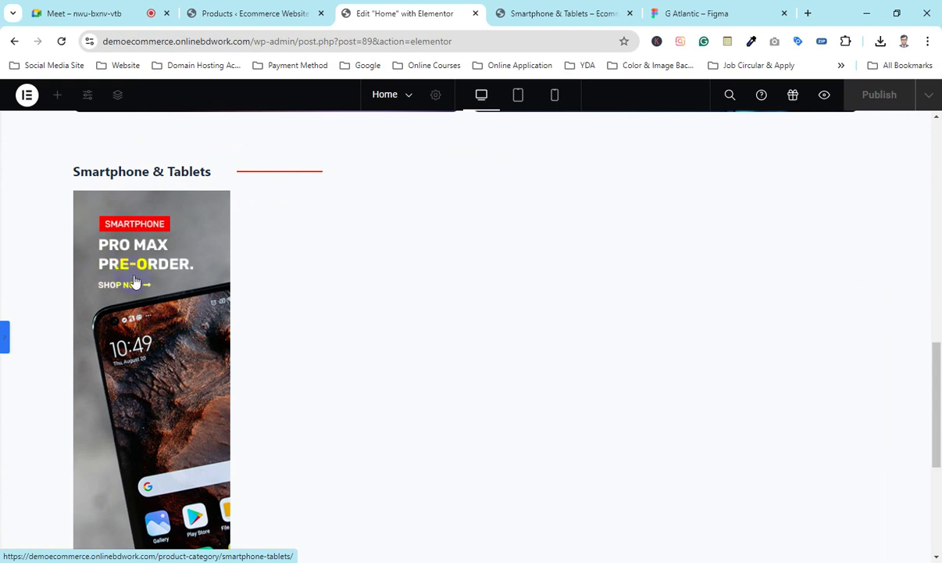
scroll(135, 281, "up", 4)
scroll(133, 274, "down", 2)
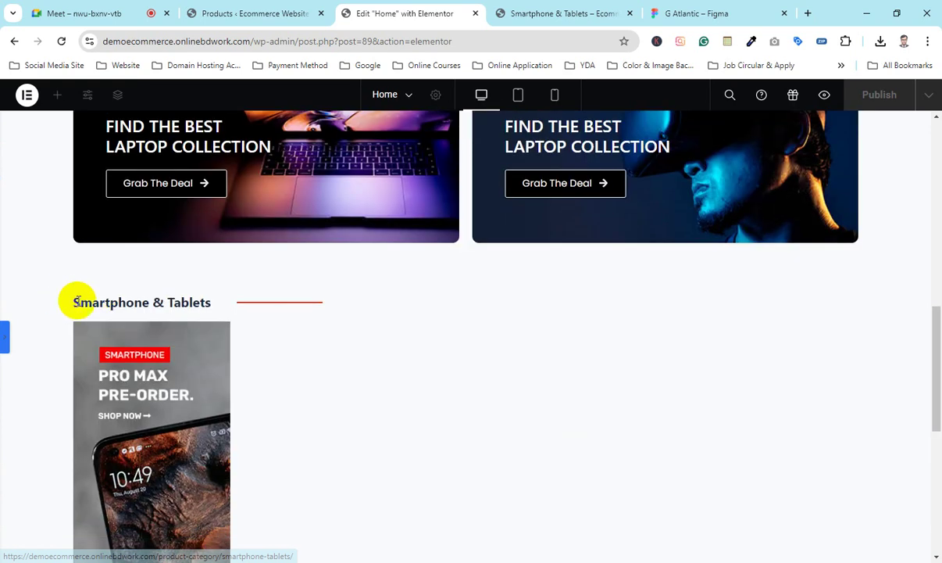
triple_click(134, 301)
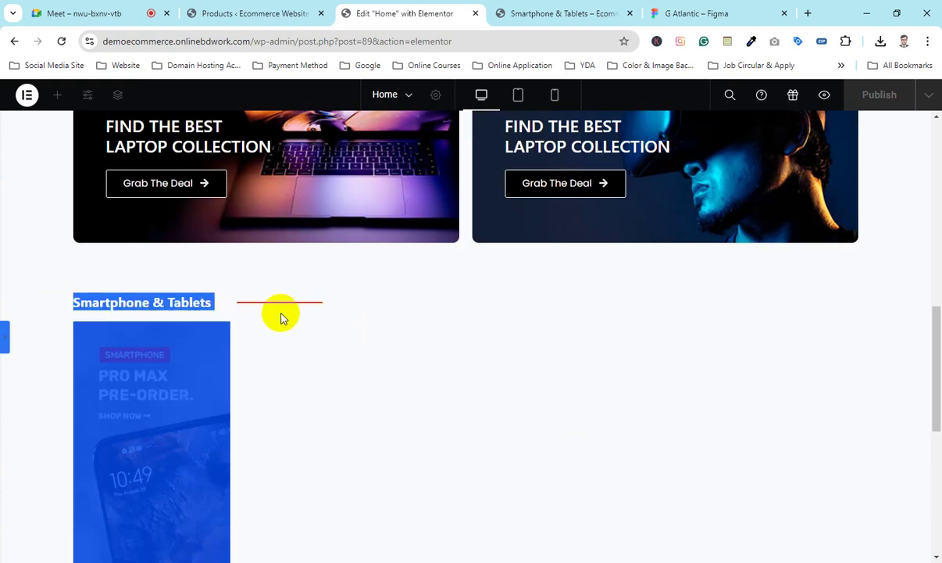
left_click(266, 338)
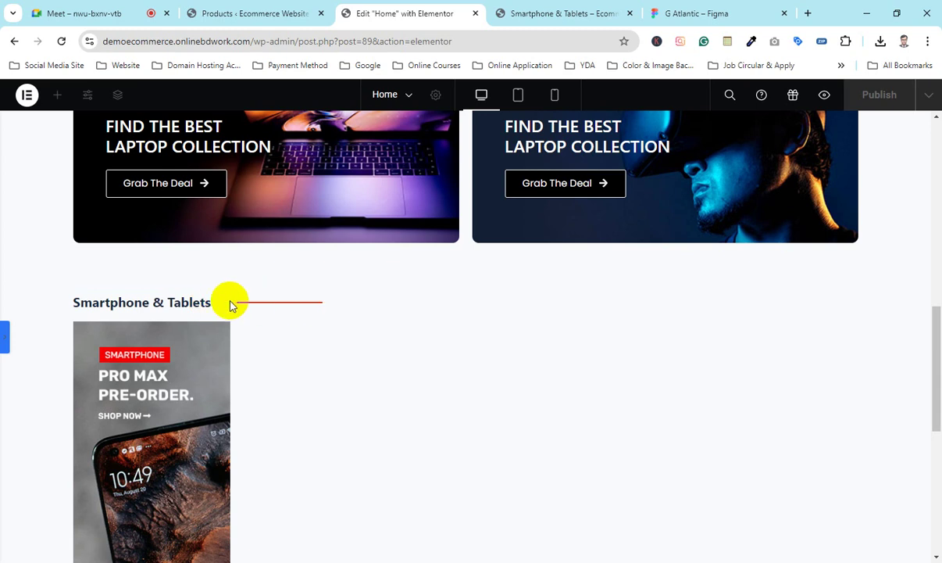
left_click(3, 344)
scroll(500, 328, "down", 4)
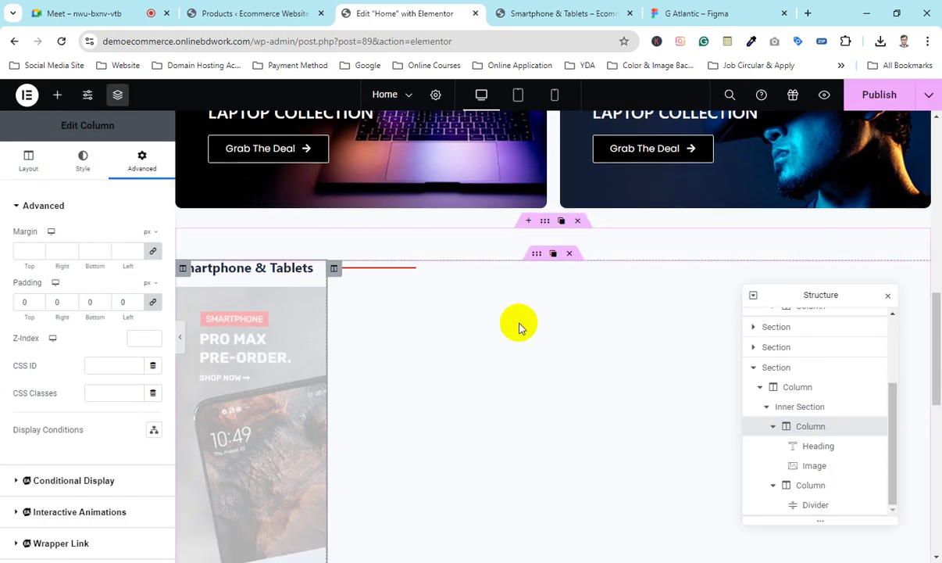
scroll(530, 333, "up", 4)
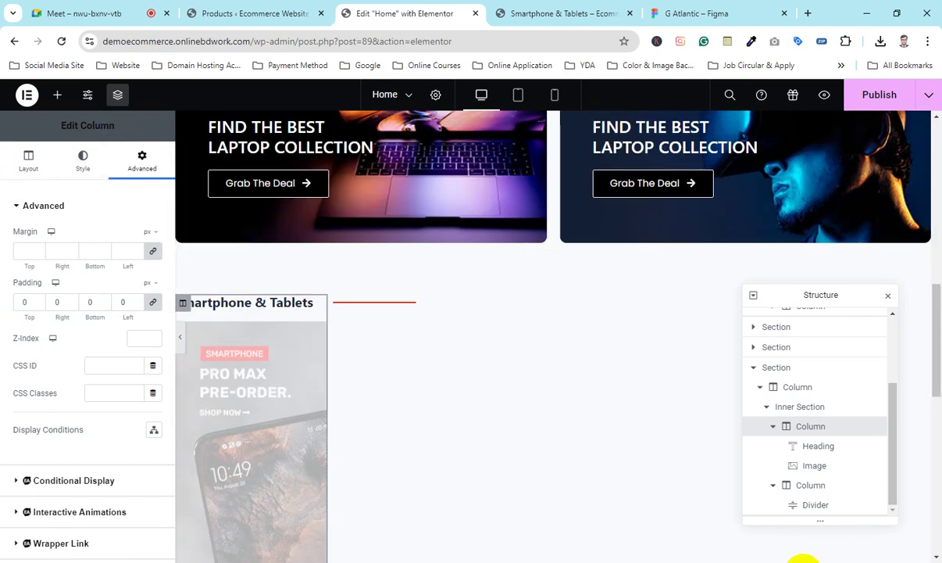
key("ctrl+1")
key("ctrl+4")
key("ctrl+3")
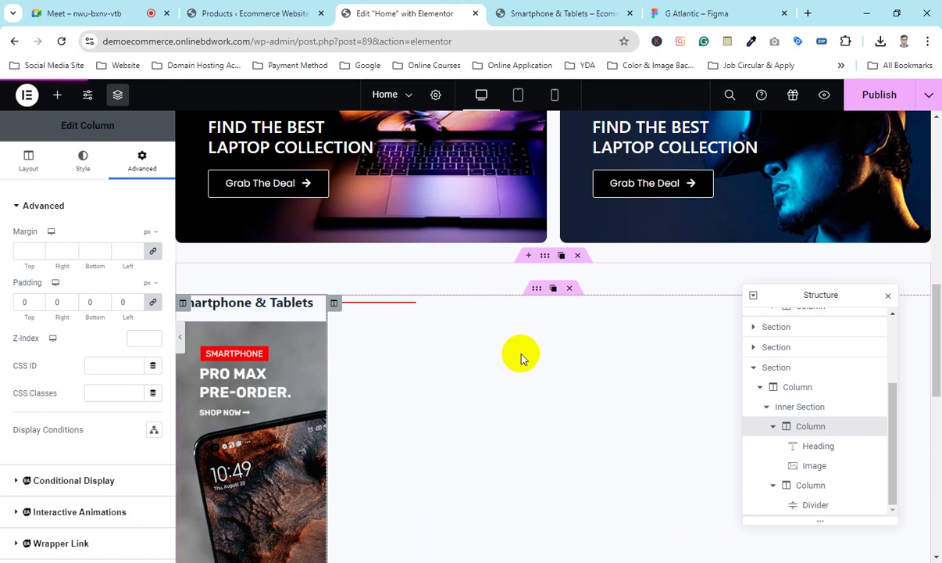
double_click(98, 127)
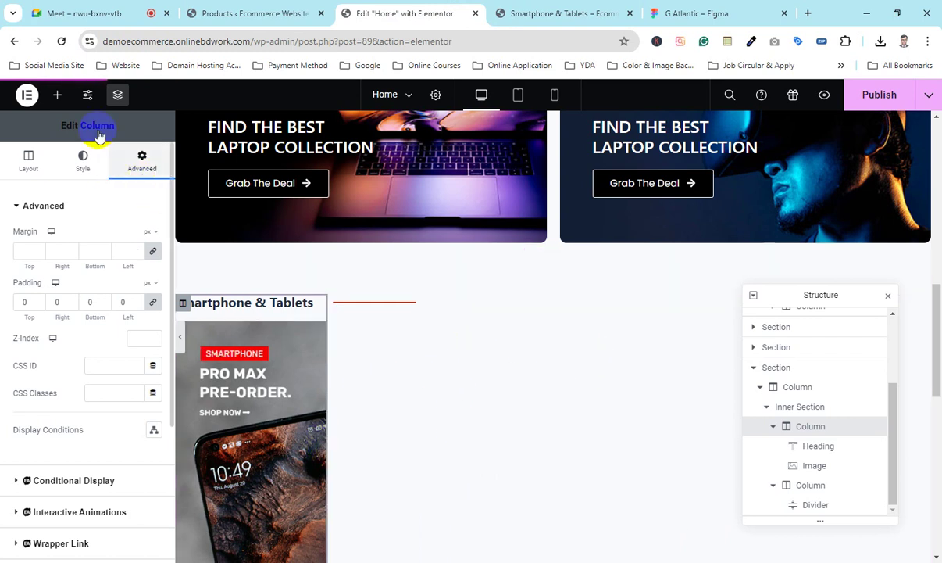
Step: Search widgets for 'produ' and review Woo Product Grid, Price List, WooCommerce Pages, Products and Woo Product Gallery
left_click(56, 95)
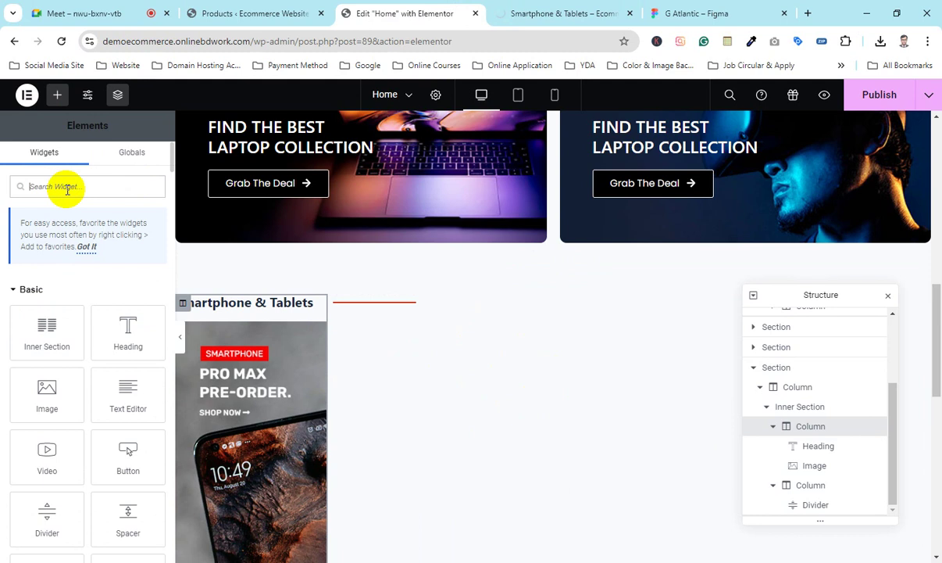
type("product")
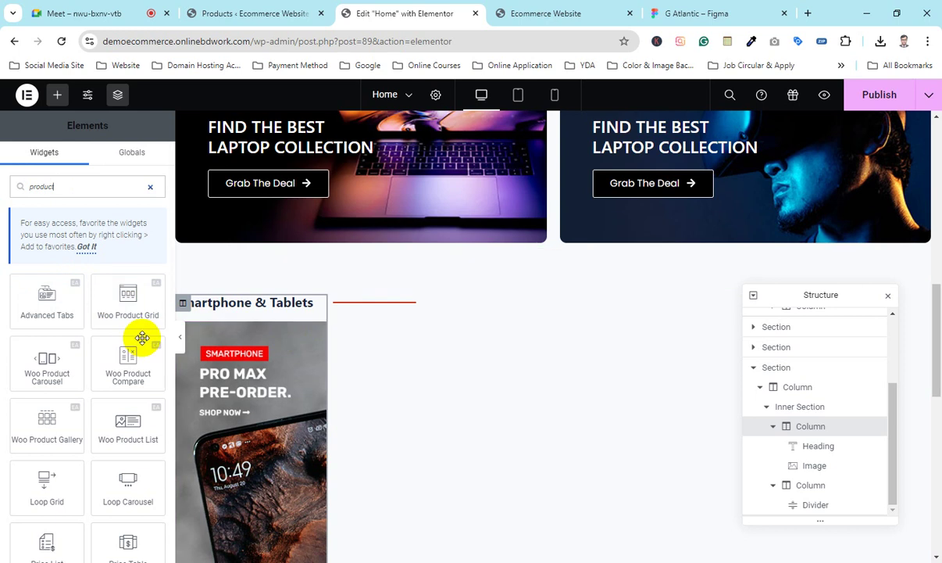
left_click(136, 293)
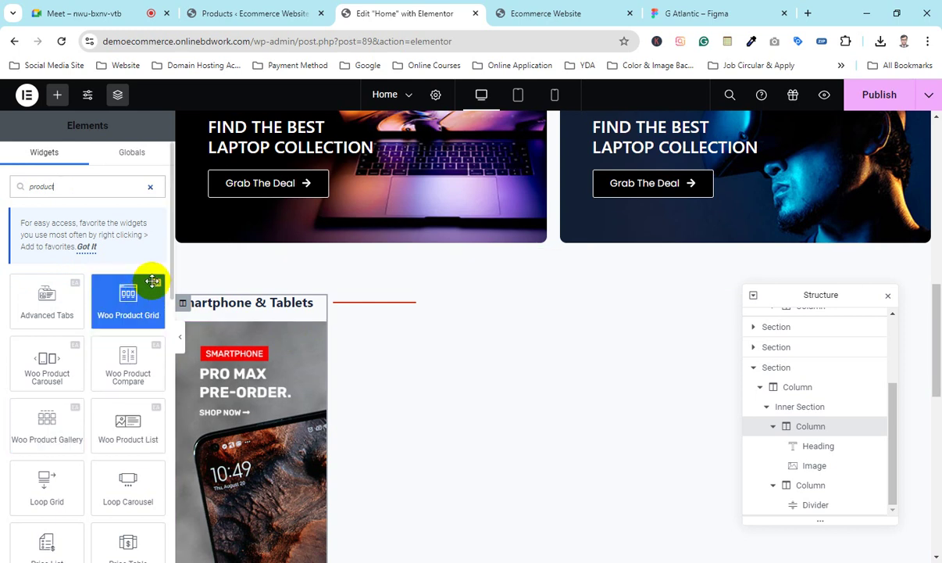
scroll(74, 383, "down", 3)
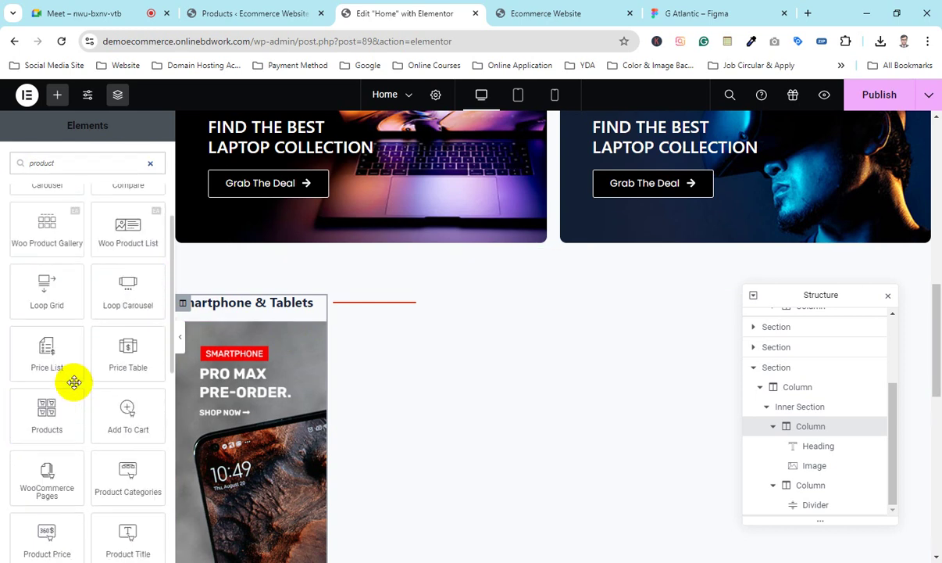
scroll(74, 380, "up", 2)
left_click(72, 477)
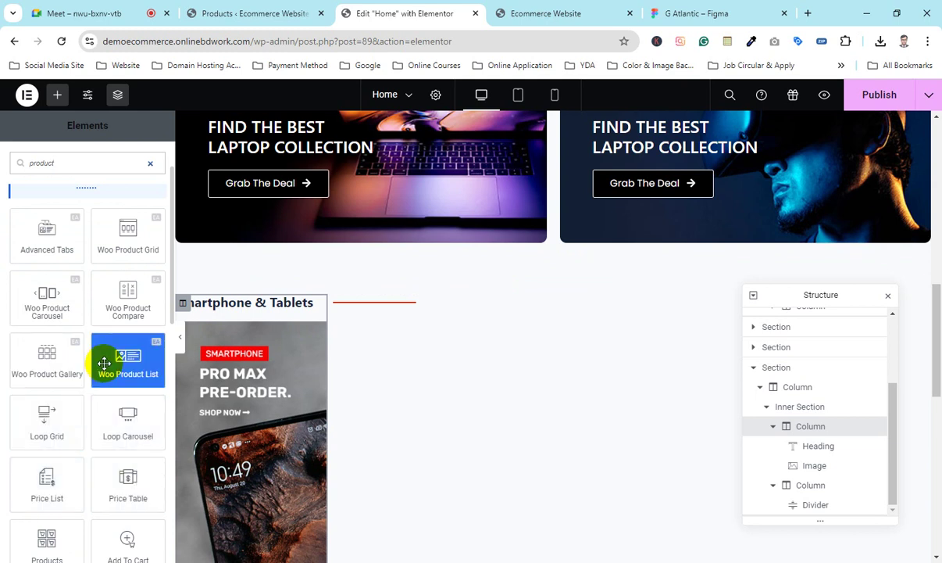
scroll(78, 406, "down", 2)
left_click(77, 477)
left_click(48, 416)
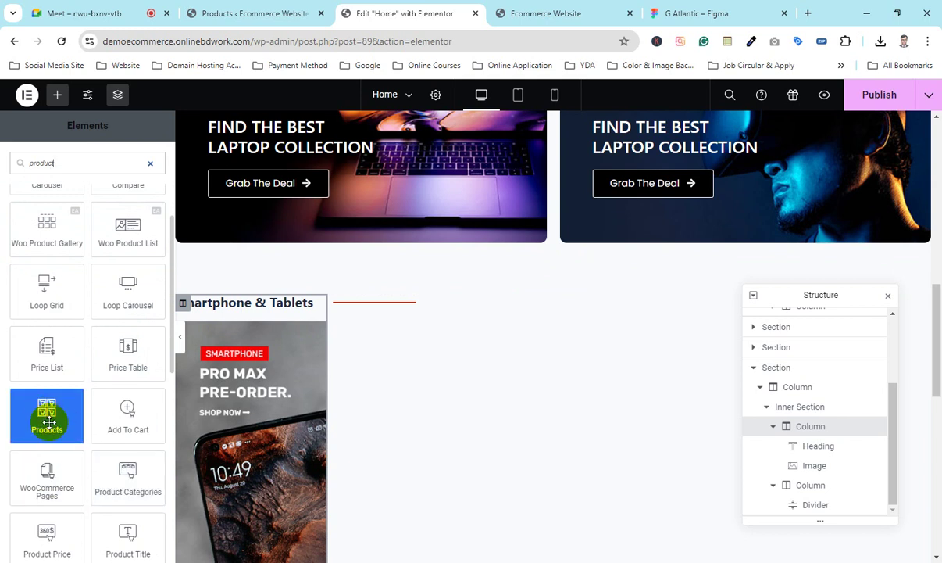
scroll(47, 430, "up", 3)
left_click(65, 438)
Step: Check that Essential Addons for Elementor is among the installed plugins, then go back to the Home editor
left_click(235, 11)
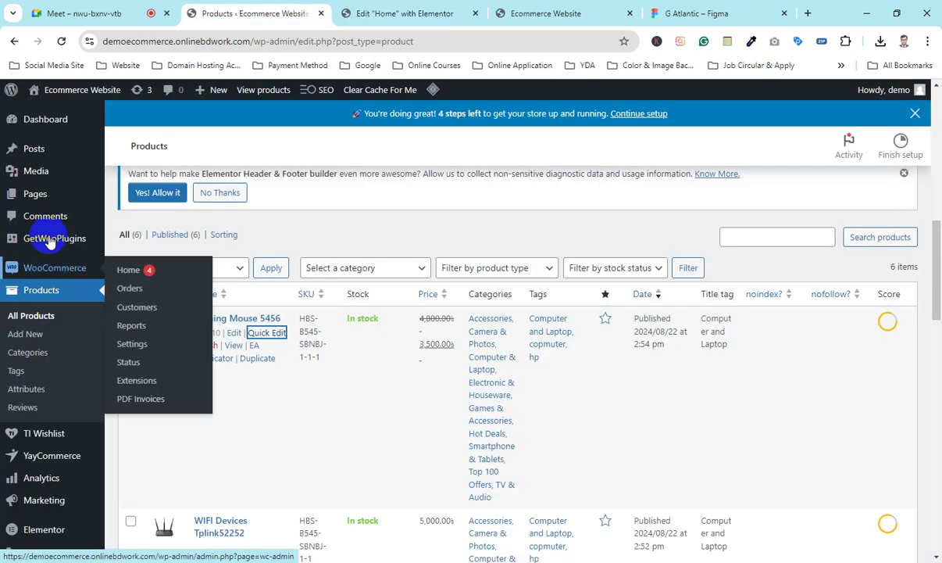
scroll(39, 360, "down", 3)
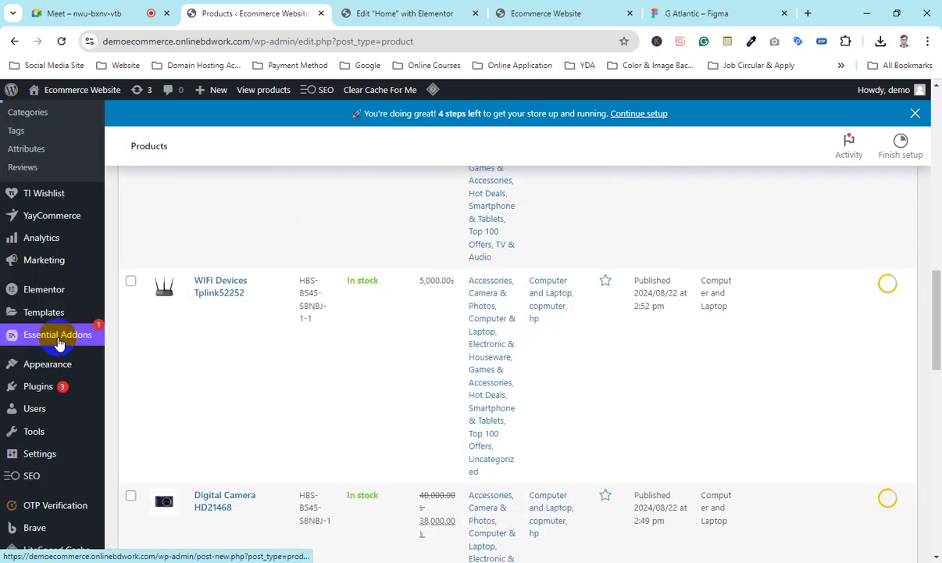
mouse_move(19, 367)
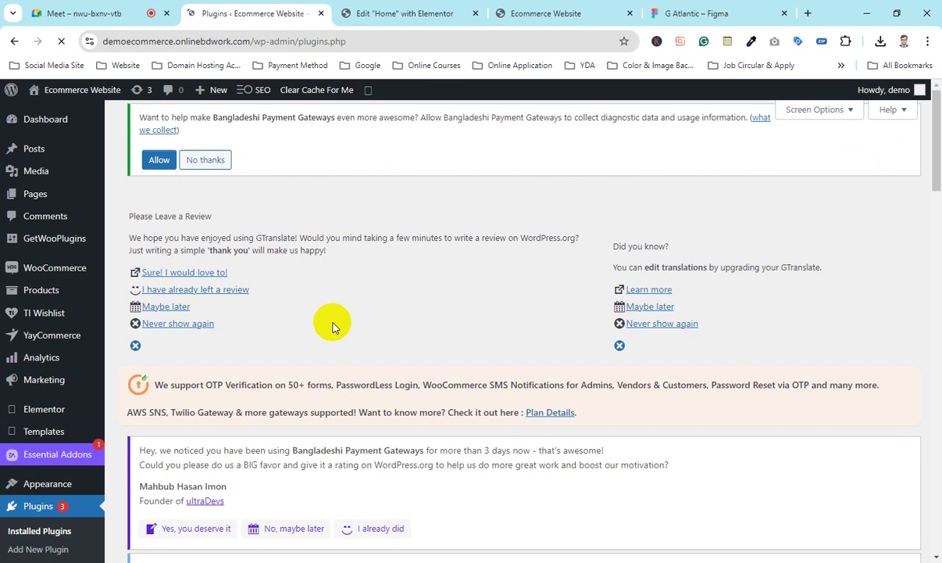
scroll(336, 317, "down", 10)
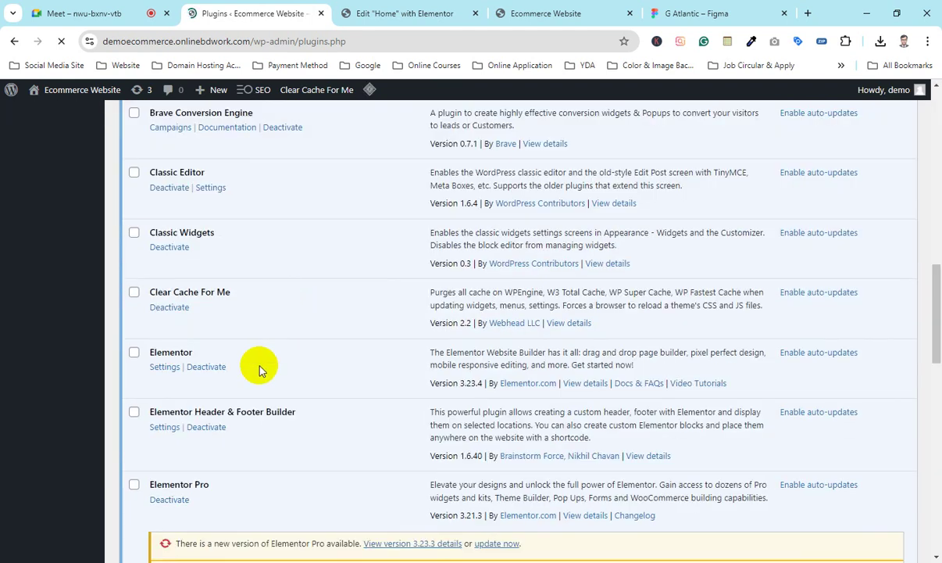
scroll(201, 412, "down", 5)
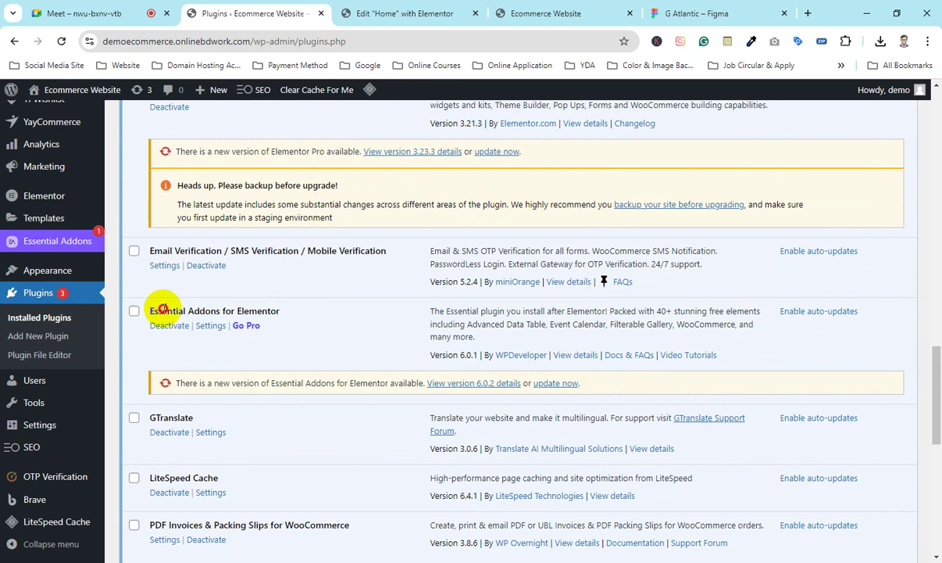
left_click_drag(163, 308, 243, 306)
left_click(275, 307)
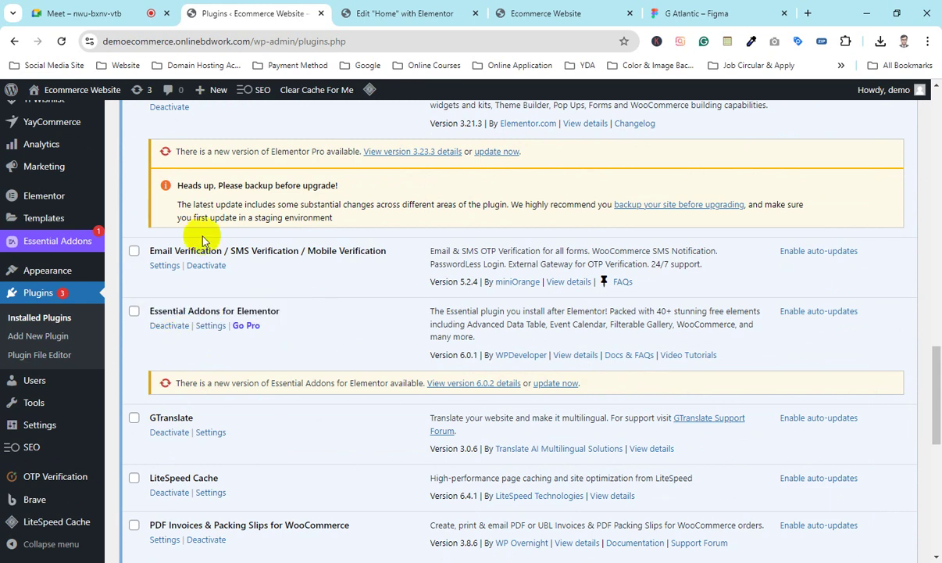
left_click(349, 7)
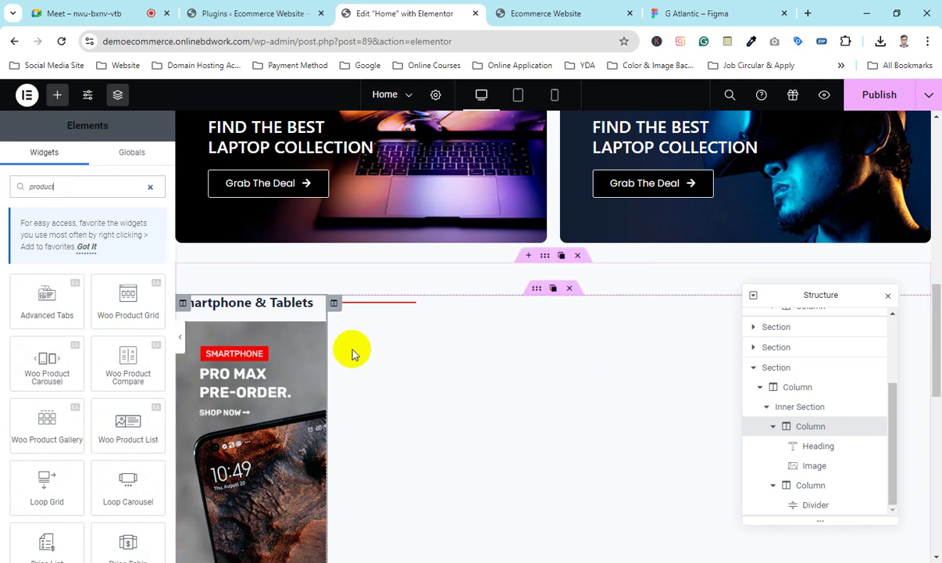
Step: Drop the Woo Product Grid into the empty column beside the phone banner, keeping 4 columns
left_click_drag(105, 323, 108, 327)
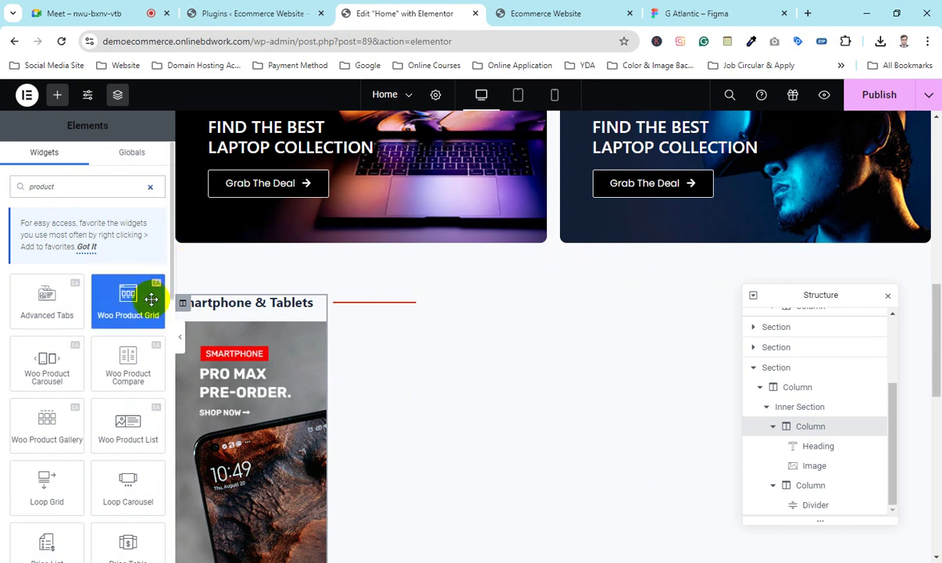
left_click_drag(154, 292, 157, 298)
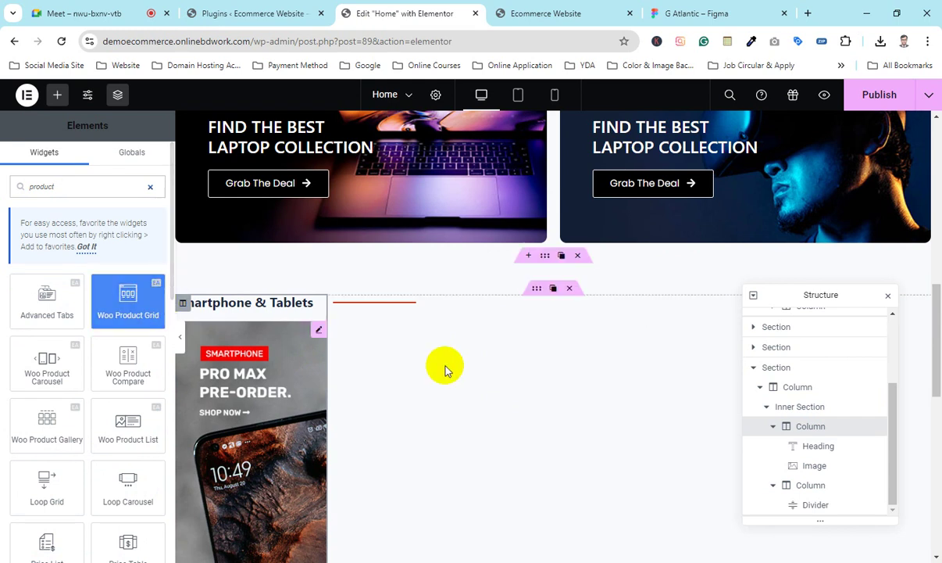
left_click_drag(128, 301, 374, 303)
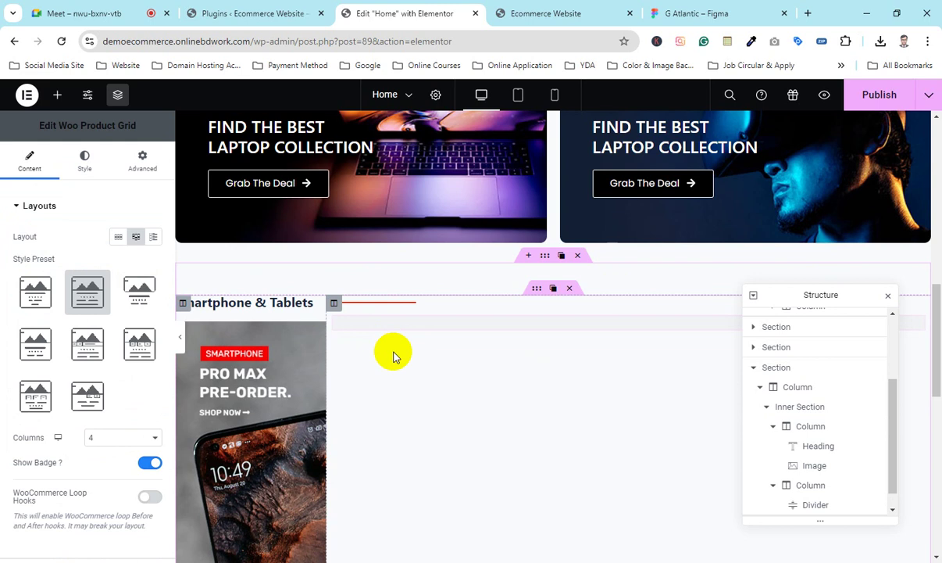
scroll(525, 336, "down", 3)
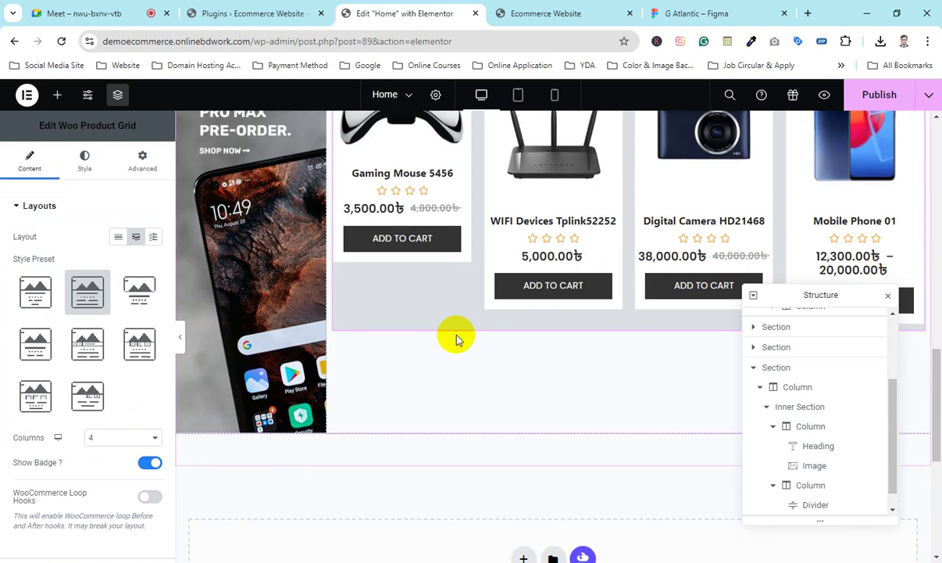
scroll(524, 330, "up", 2)
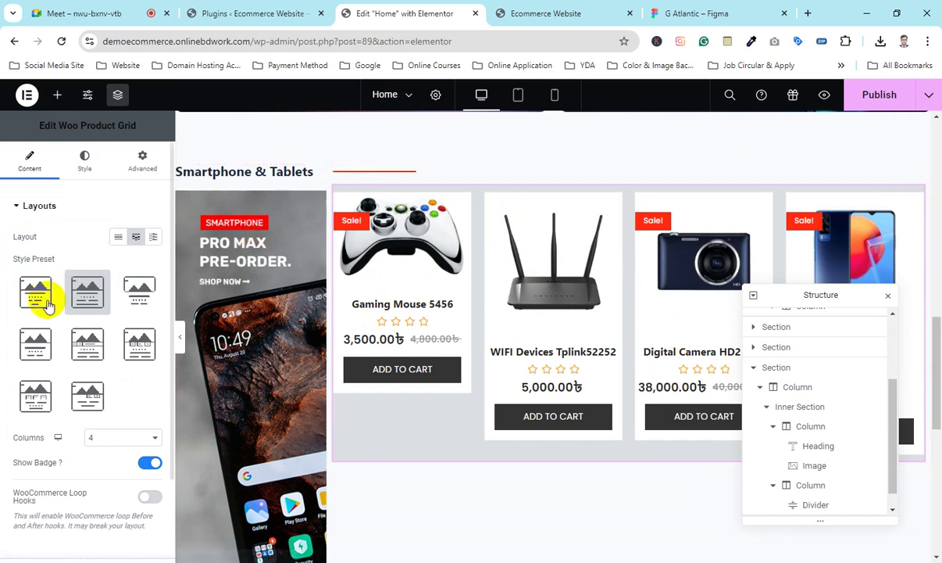
scroll(78, 312, "down", 3)
scroll(82, 315, "up", 3)
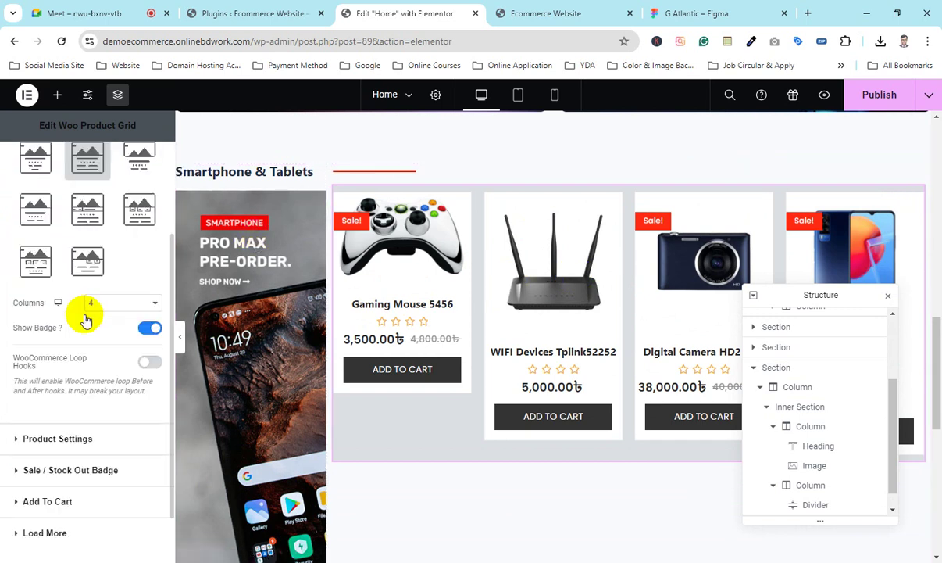
scroll(461, 285, "up", 1)
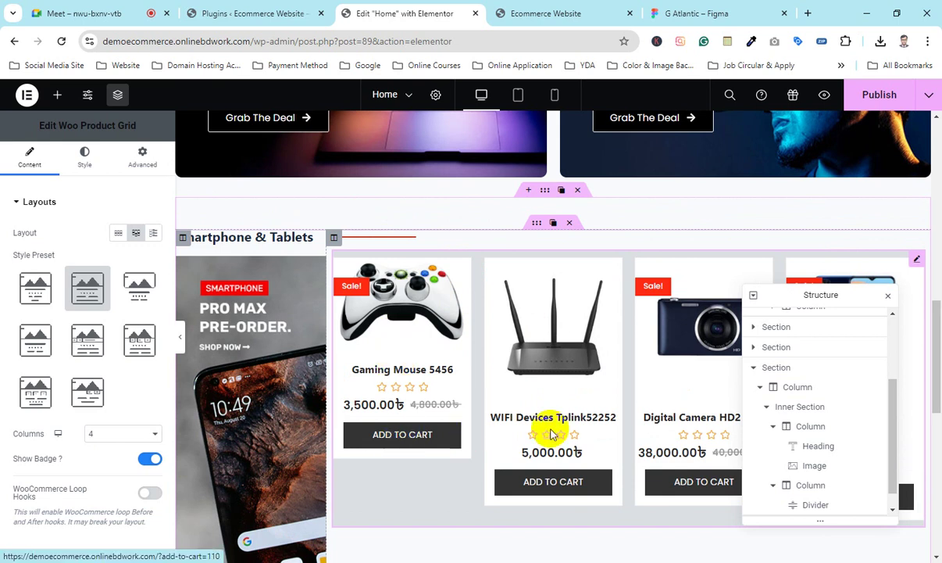
left_click(57, 97)
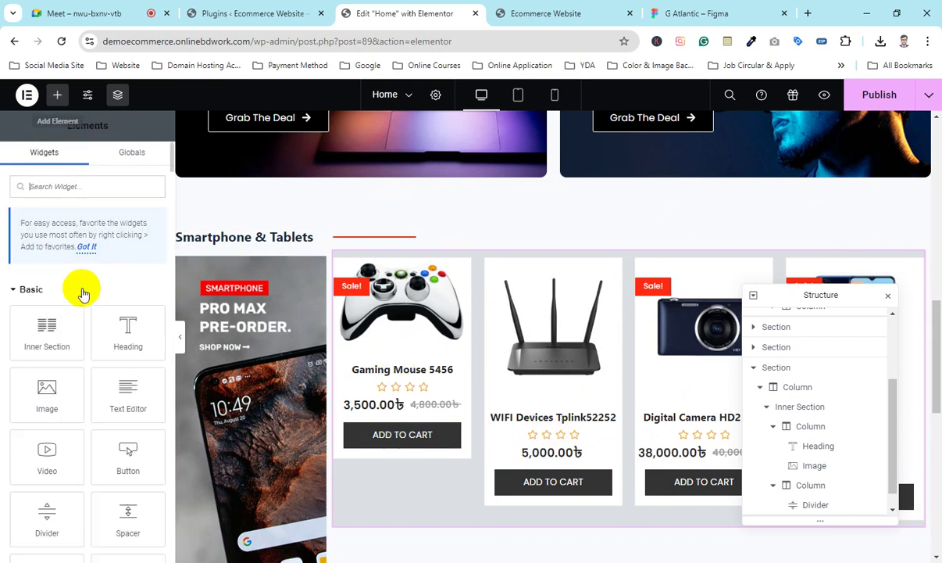
Step: Search the Elements panel for 'product' and scroll down to the Products widget
scroll(76, 324, "down", 4)
scroll(78, 329, "down", 3)
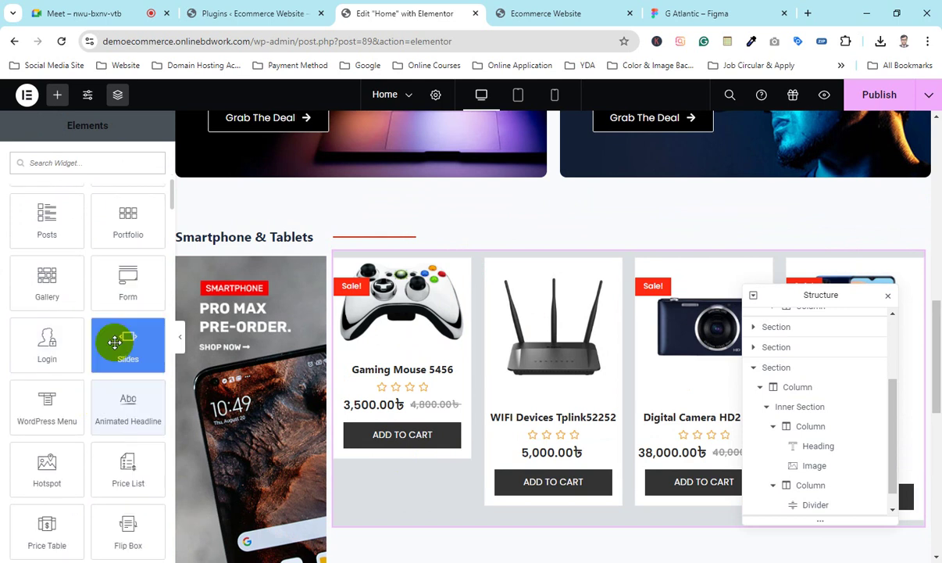
scroll(118, 340, "down", 2)
scroll(115, 342, "down", 1)
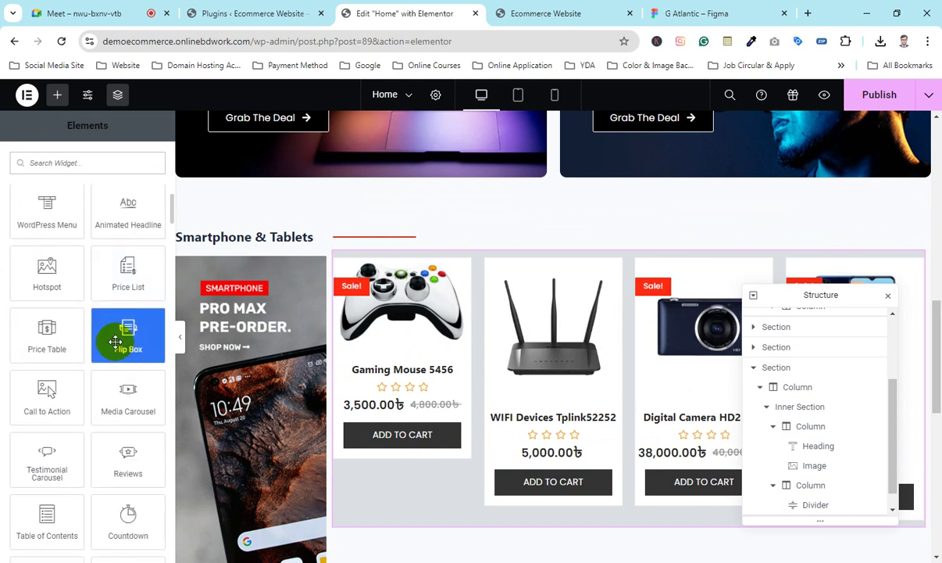
scroll(116, 341, "down", 5)
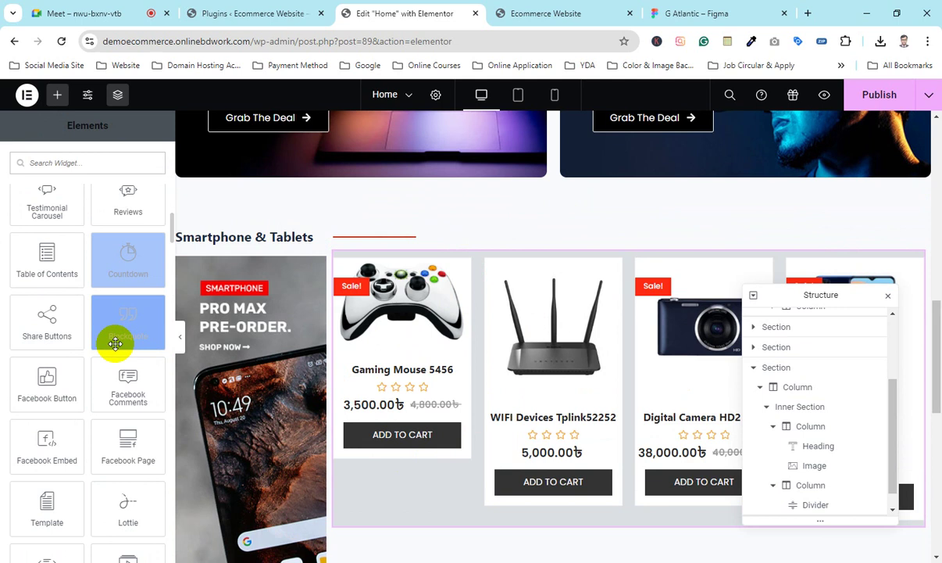
scroll(115, 347, "down", 3)
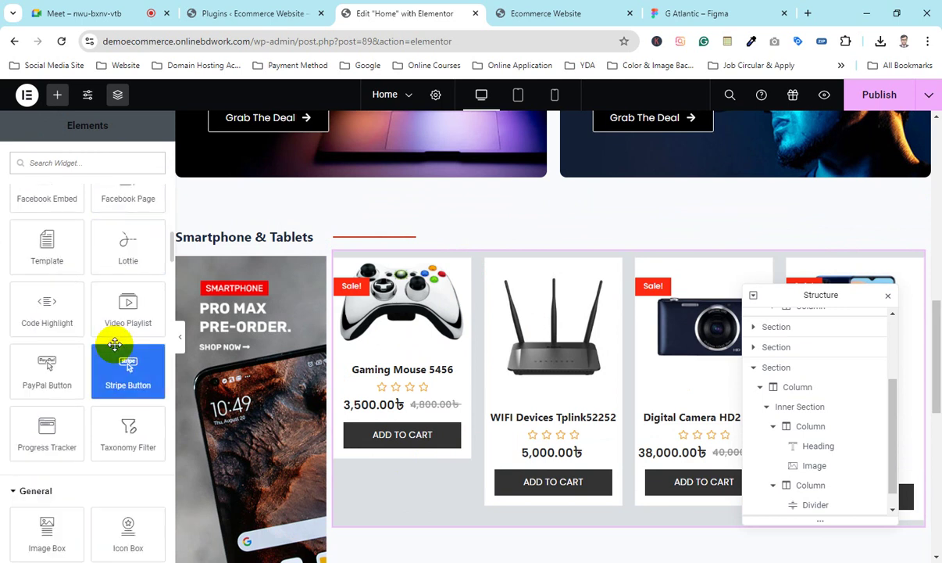
left_click(93, 160)
type("p")
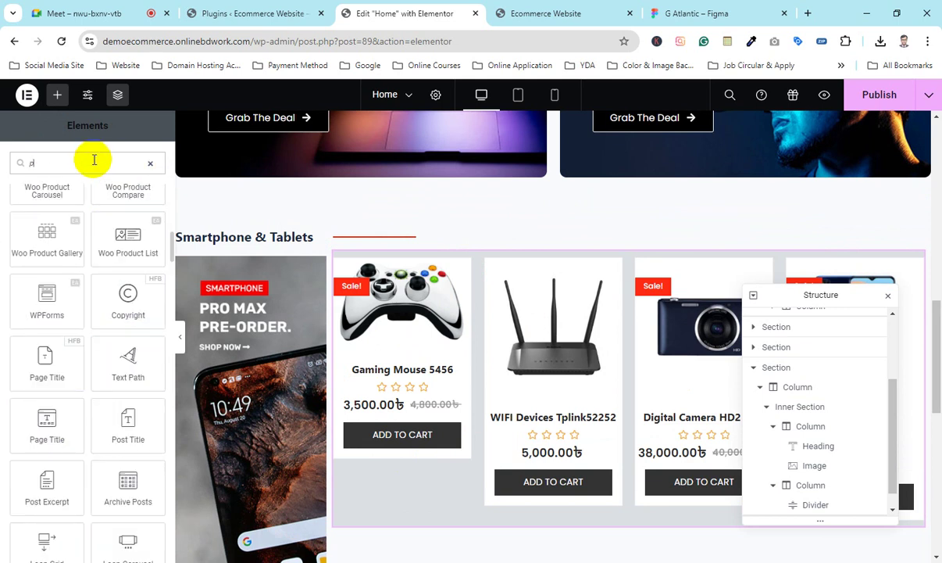
type("roduct")
scroll(65, 282, "up", 10)
key("BackSpace")
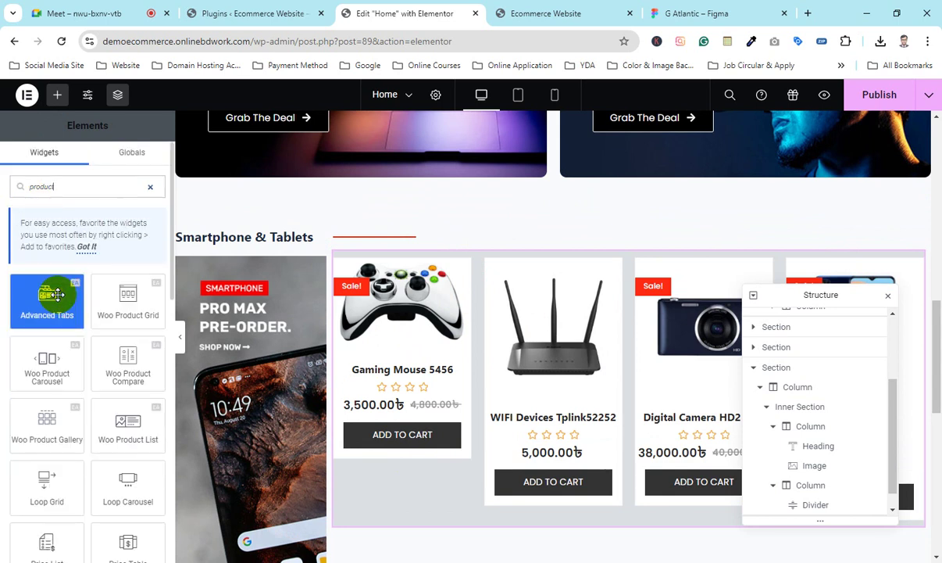
scroll(51, 328, "down", 5)
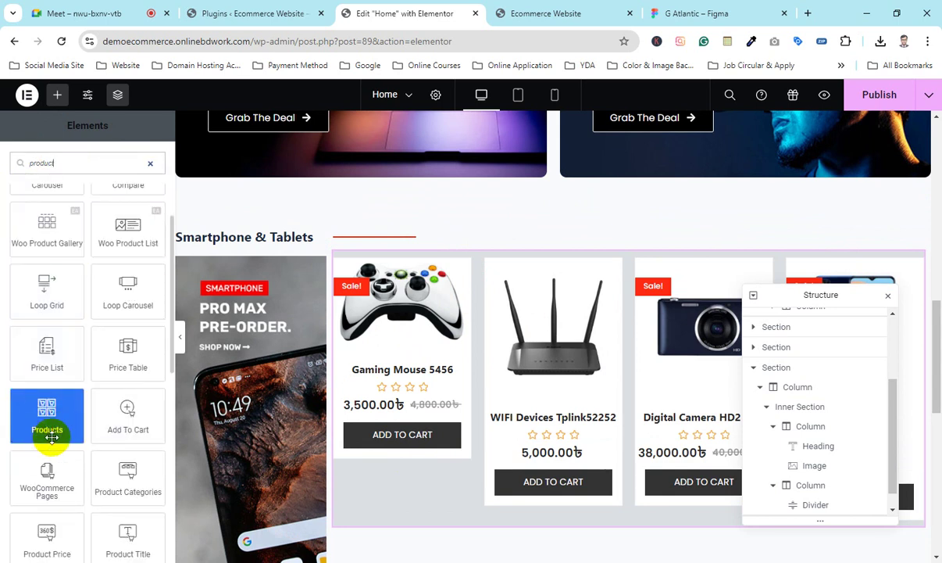
left_click(225, 13)
Step: Scroll the Installed Plugins list down to WooCommerce and highlight its name
scroll(202, 344, "up", 4)
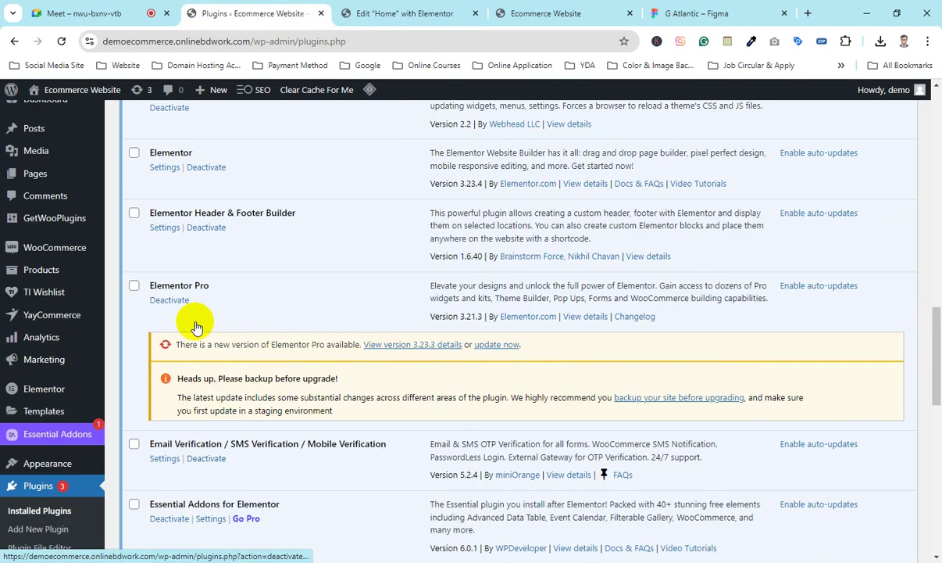
scroll(197, 325, "down", 5)
scroll(197, 325, "down", 6)
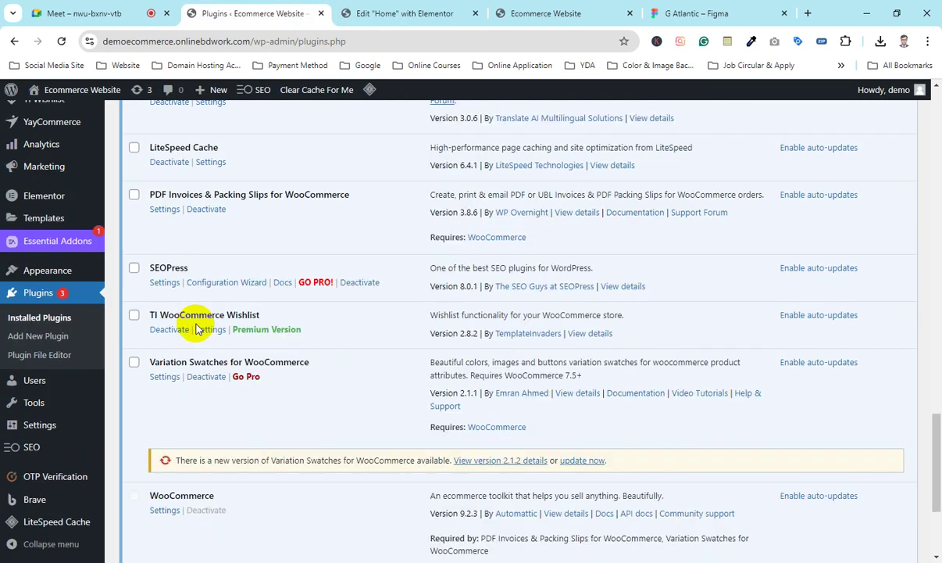
left_click_drag(151, 304, 253, 309)
left_click(169, 307)
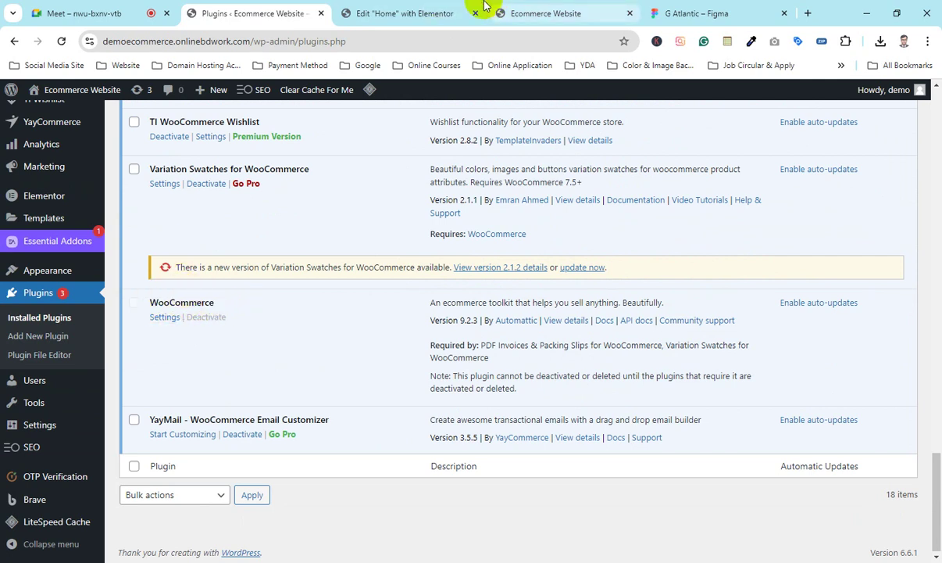
left_click(457, 12)
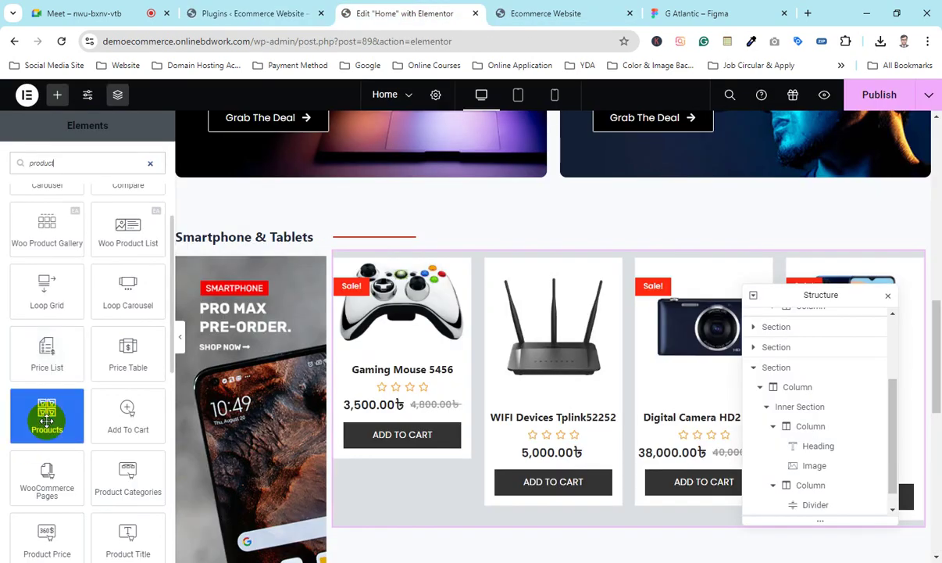
Step: Drop a Products widget below the Woo Product Grid with 4 columns and 4 rows
scroll(488, 364, "down", 1)
left_click_drag(57, 419, 417, 448)
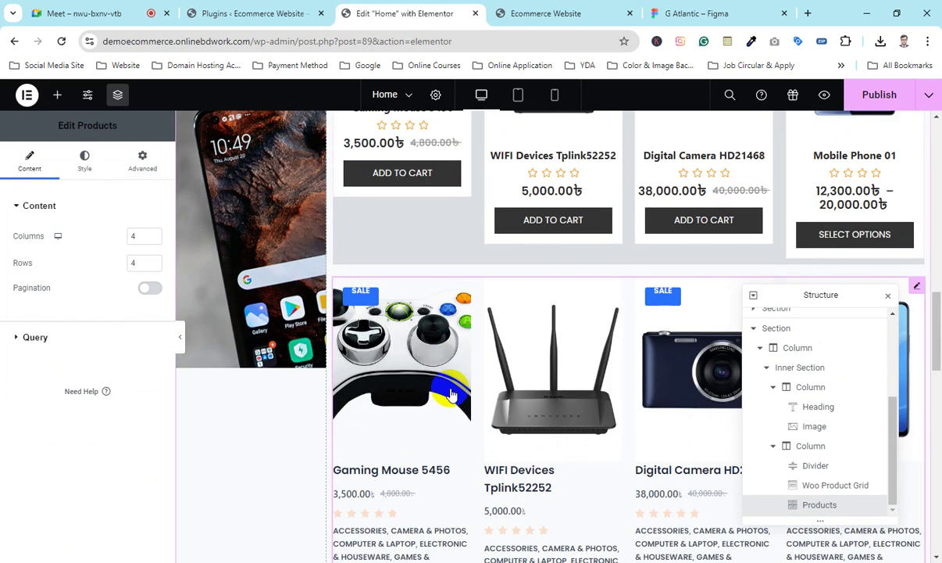
scroll(398, 389, "down", 2)
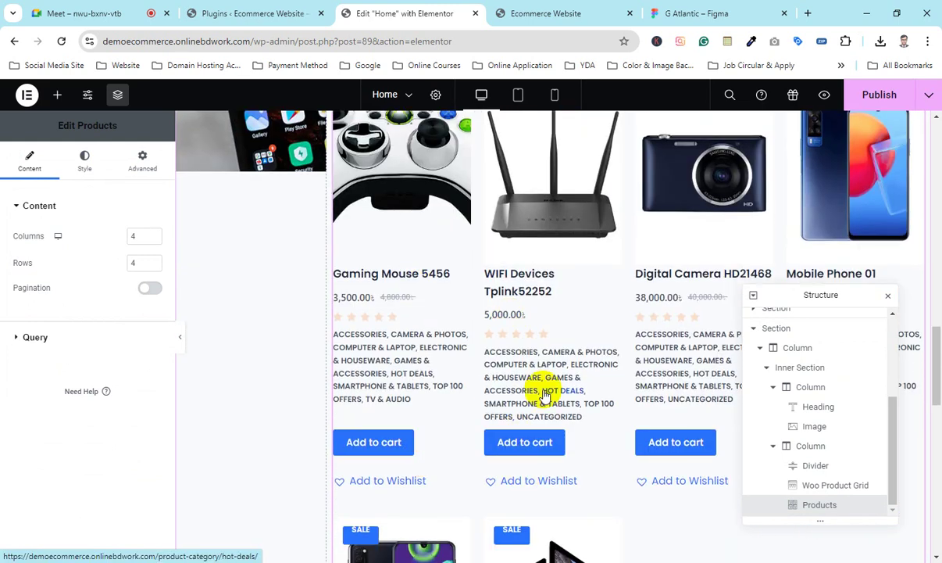
scroll(542, 390, "up", 2)
Step: Scroll through the live storefront Home page preview
left_click(552, 6)
scroll(385, 313, "down", 5)
scroll(368, 328, "up", 3)
scroll(359, 334, "down", 2)
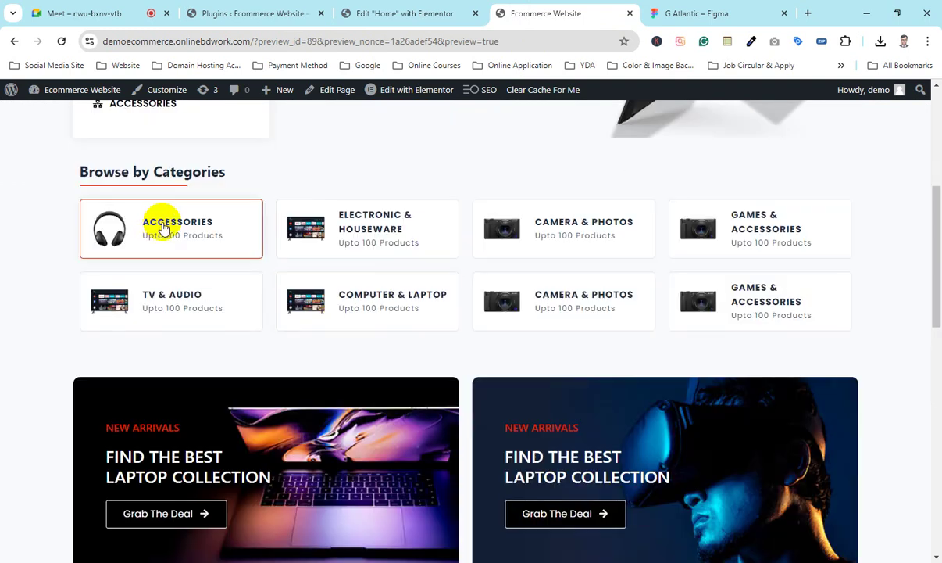
Step: Browse the products on the storefront's Accessories category page
left_click(249, 257)
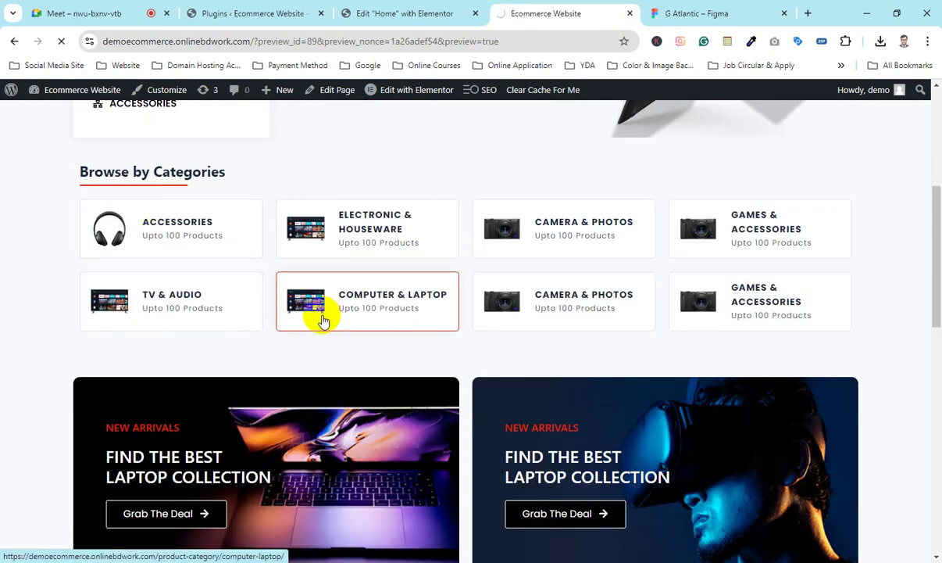
scroll(332, 332, "down", 5)
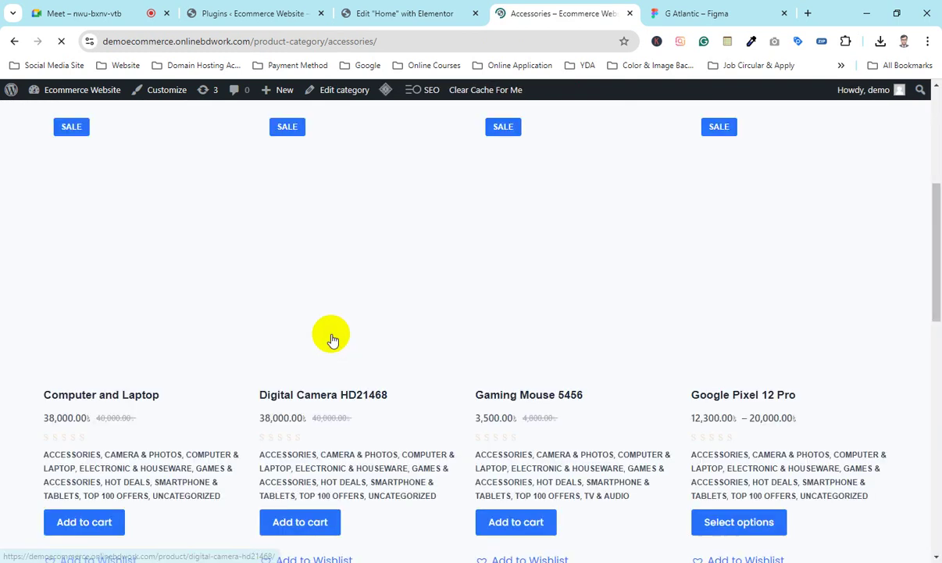
scroll(332, 338, "up", 4)
scroll(277, 322, "down", 3)
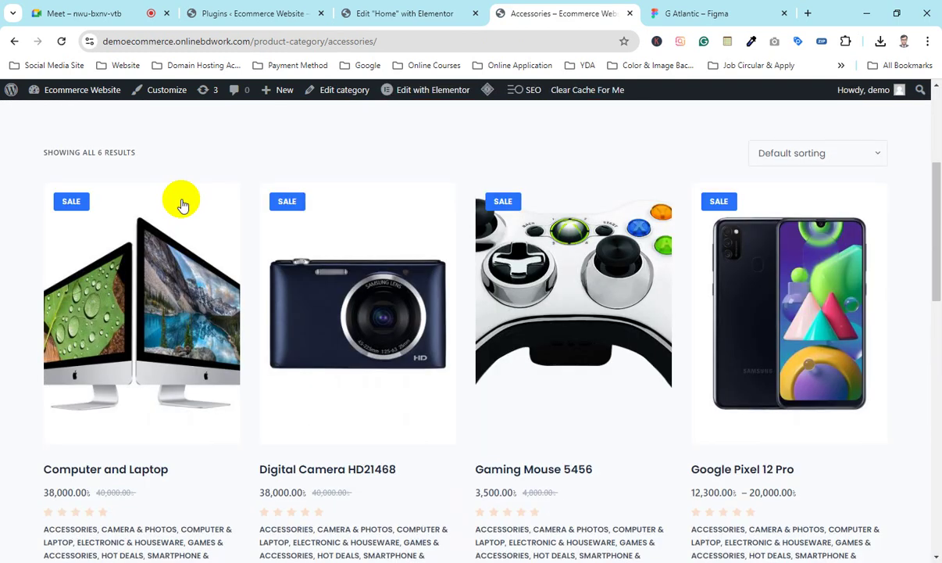
scroll(541, 290, "down", 1)
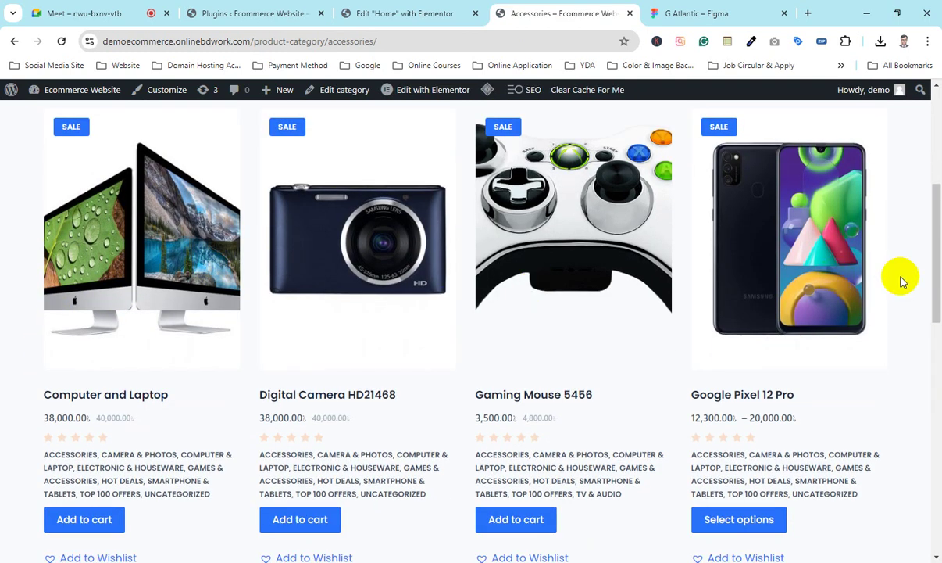
scroll(126, 326, "down", 3)
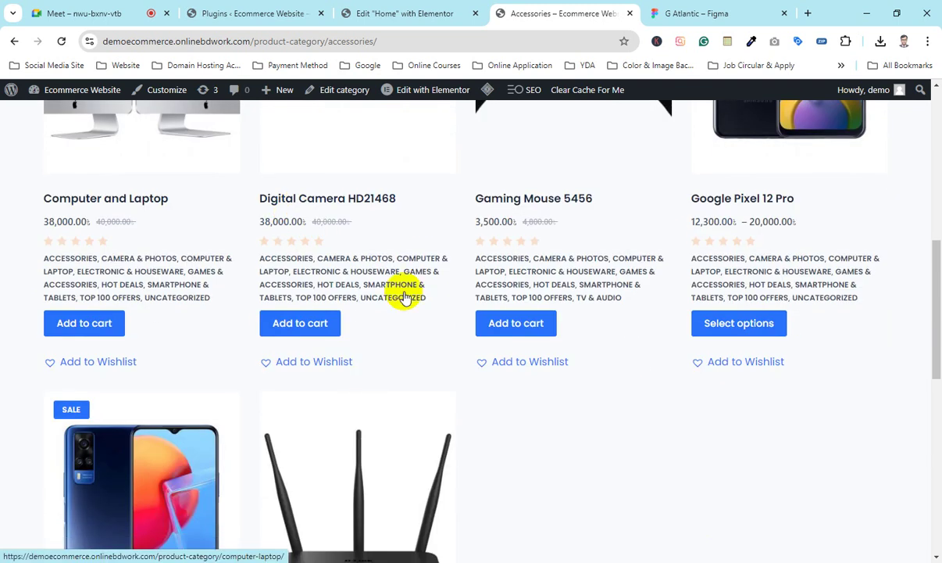
Step: Glance over the installed plugins list, then come back to the Home page editor
left_click(443, 11)
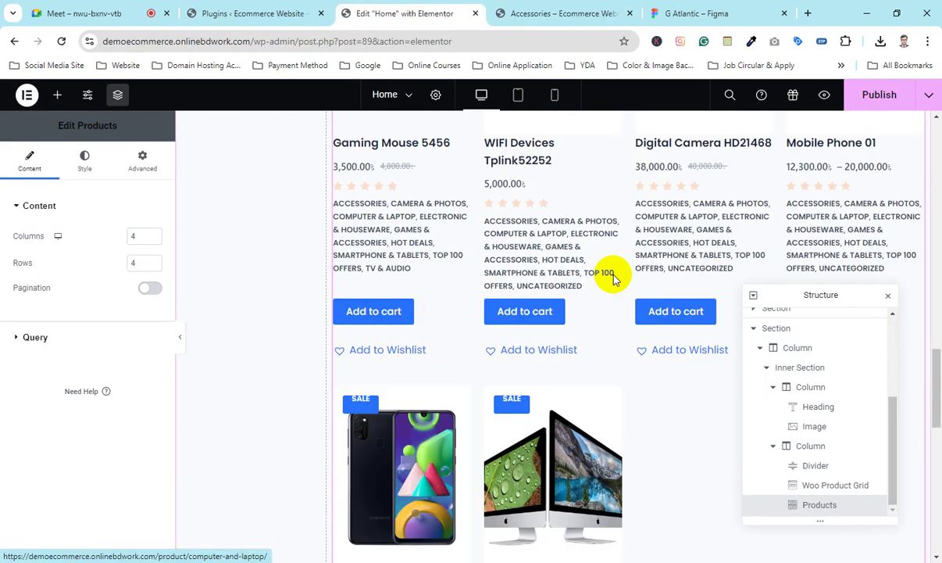
scroll(637, 275, "up", 5)
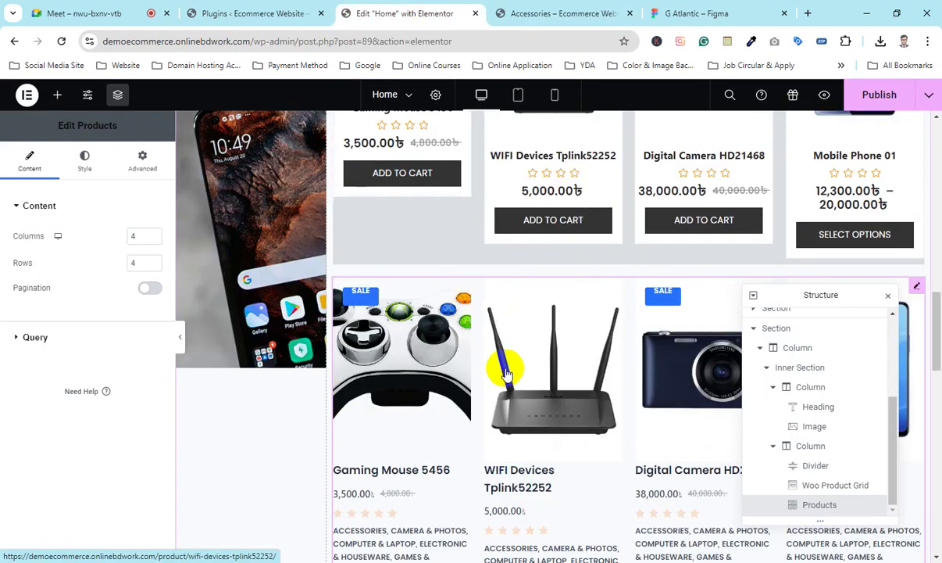
left_click(248, 10)
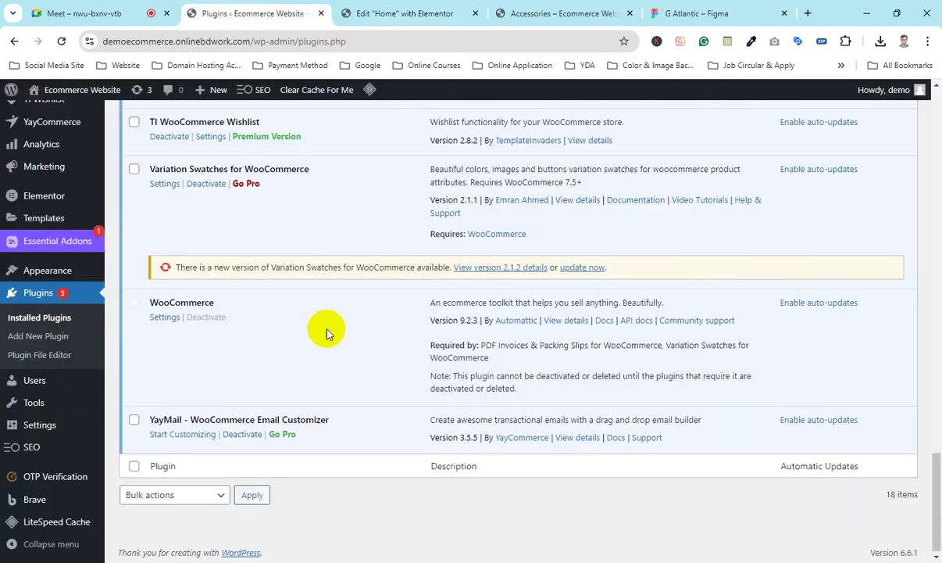
scroll(308, 379, "up", 8)
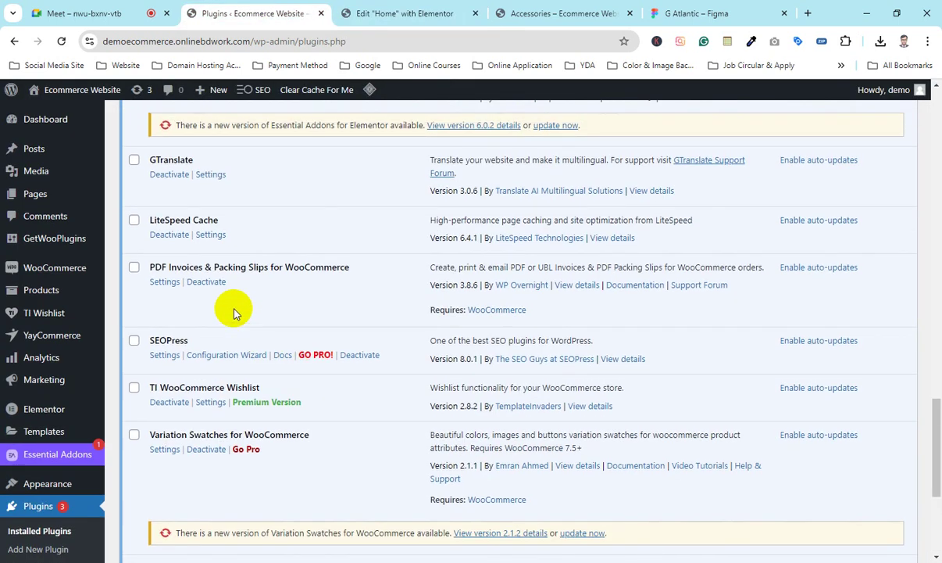
left_click(419, 13)
Step: Close the Structure navigator beside the Smartphone & Tablets section
scroll(291, 321, "up", 5)
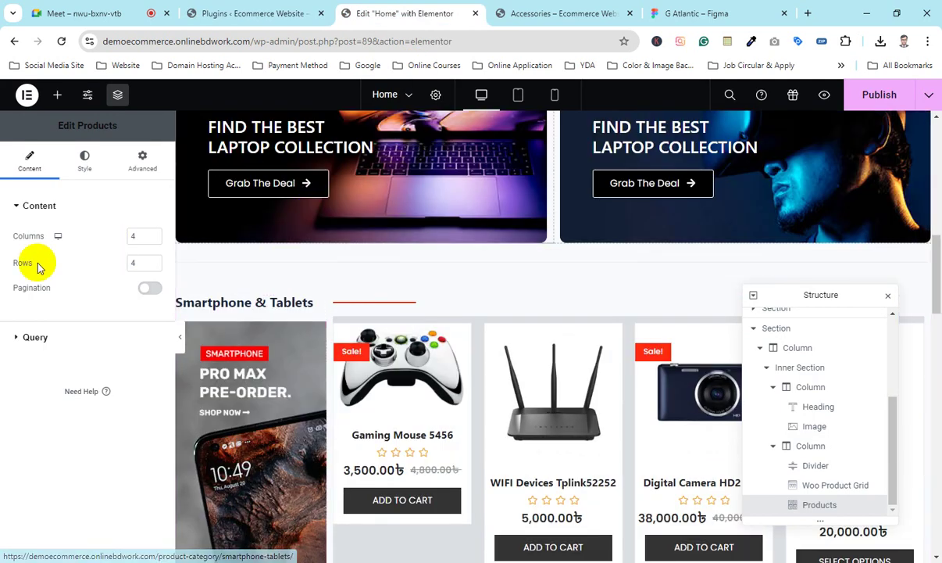
scroll(559, 251, "up", 3)
scroll(560, 261, "down", 5)
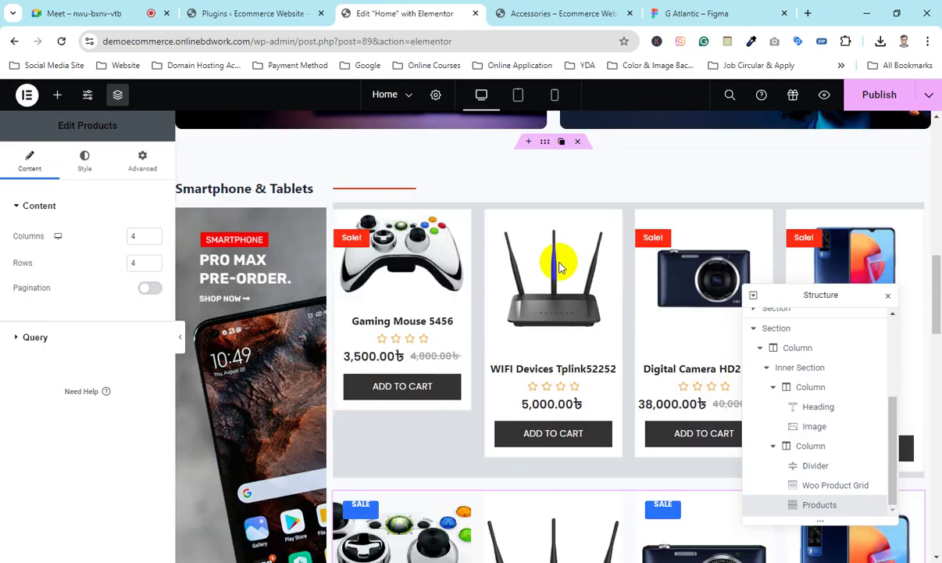
left_click(886, 301)
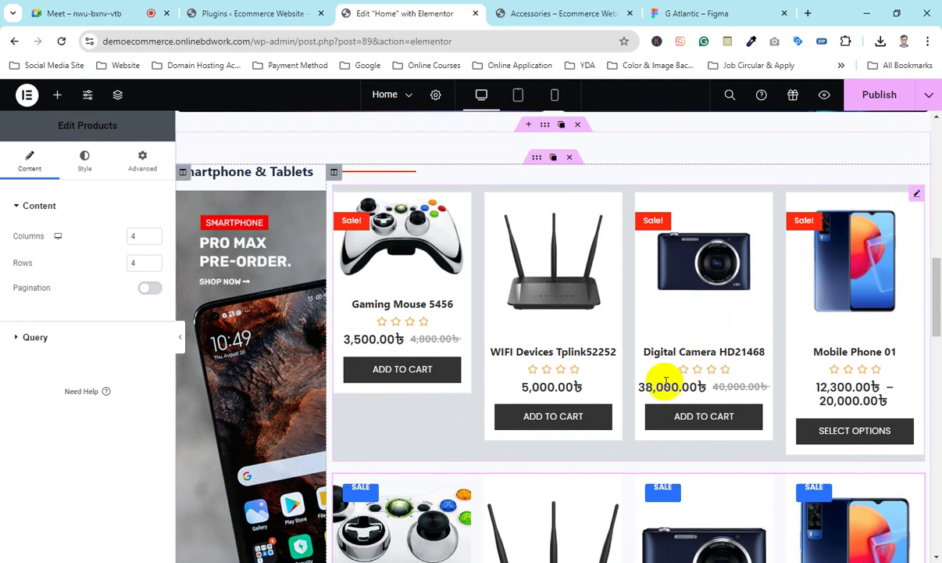
Step: Delete the lower Products widget and open the Woo Product Grid's settings
scroll(659, 385, "down", 3)
scroll(469, 207, "up", 3)
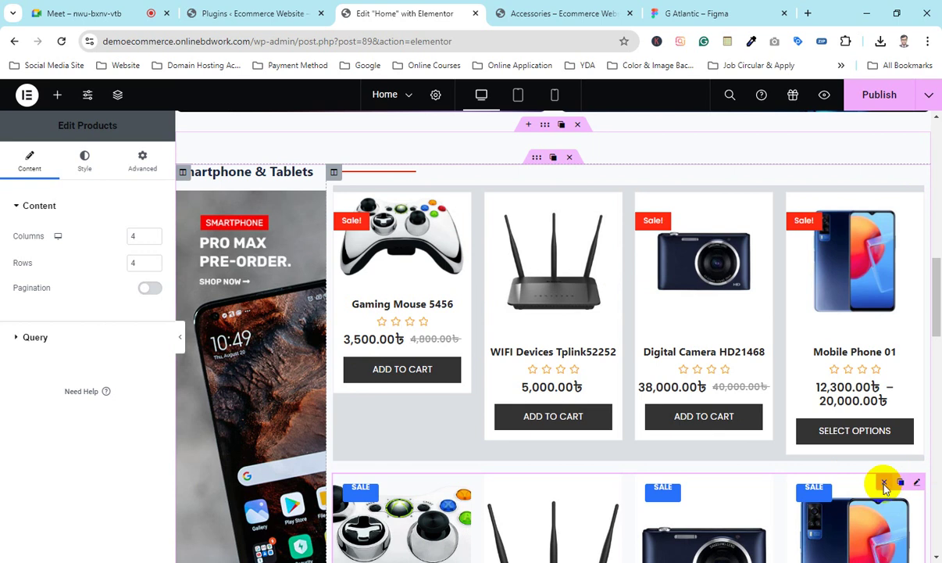
left_click(885, 483)
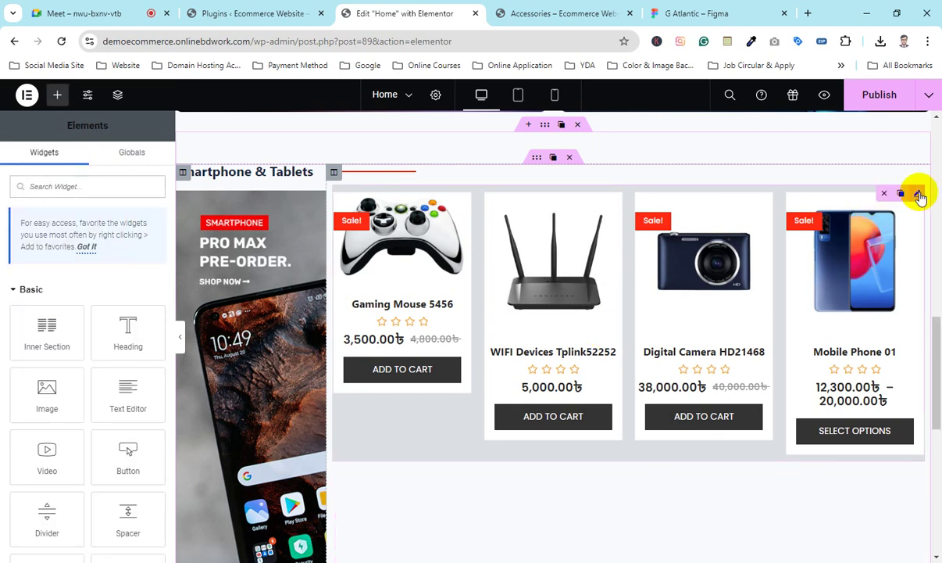
left_click(919, 193)
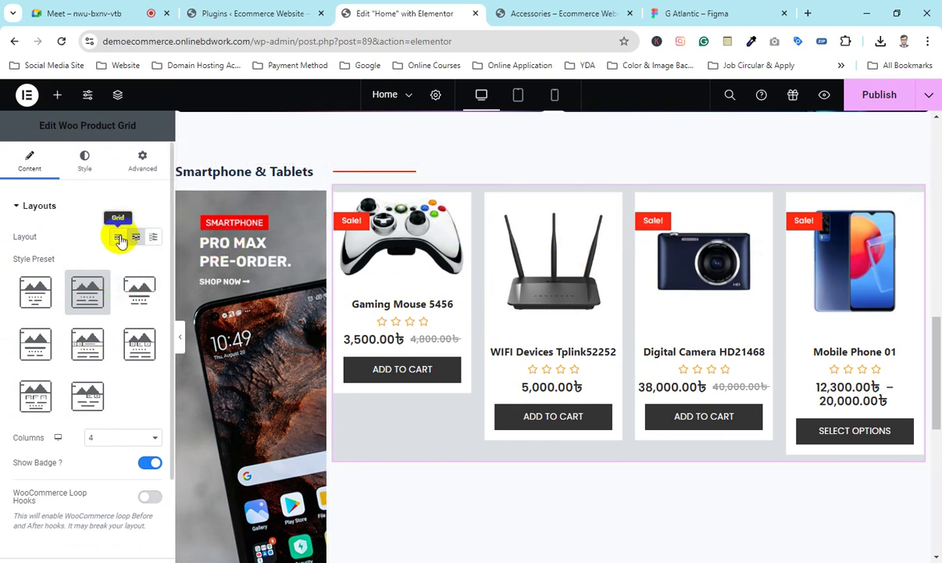
Step: Switch the Woo Product Grid from the Grid layout to the two-column List layout
left_click(119, 239)
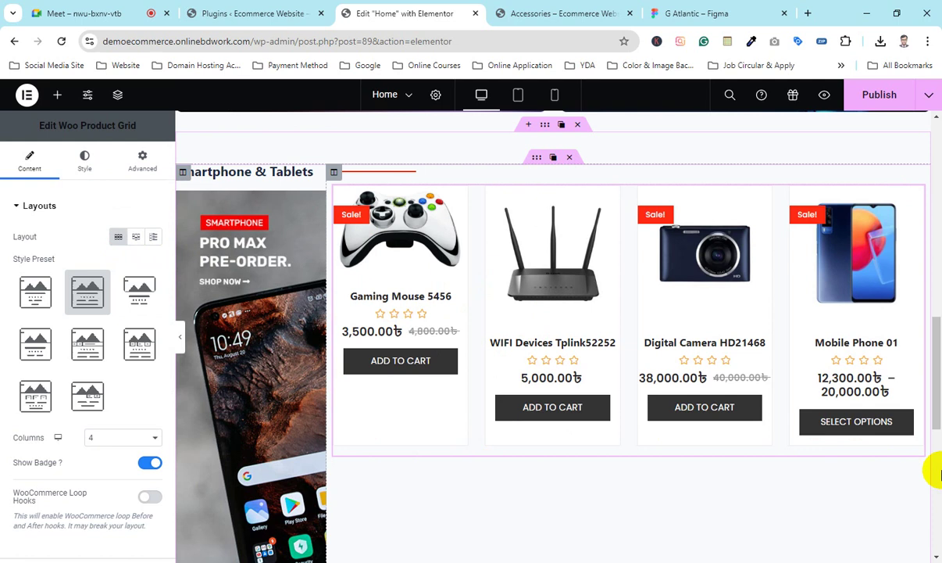
left_click(526, 420)
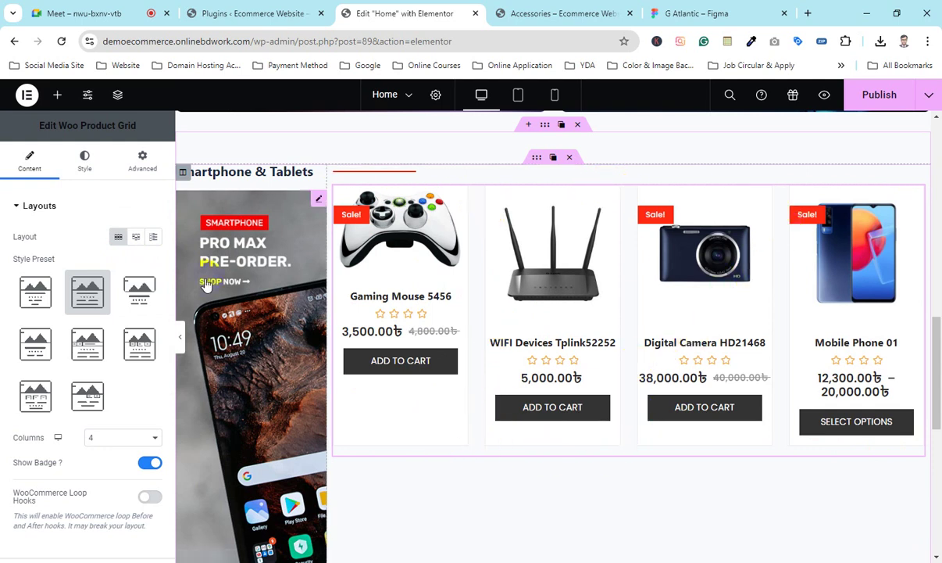
left_click(152, 239)
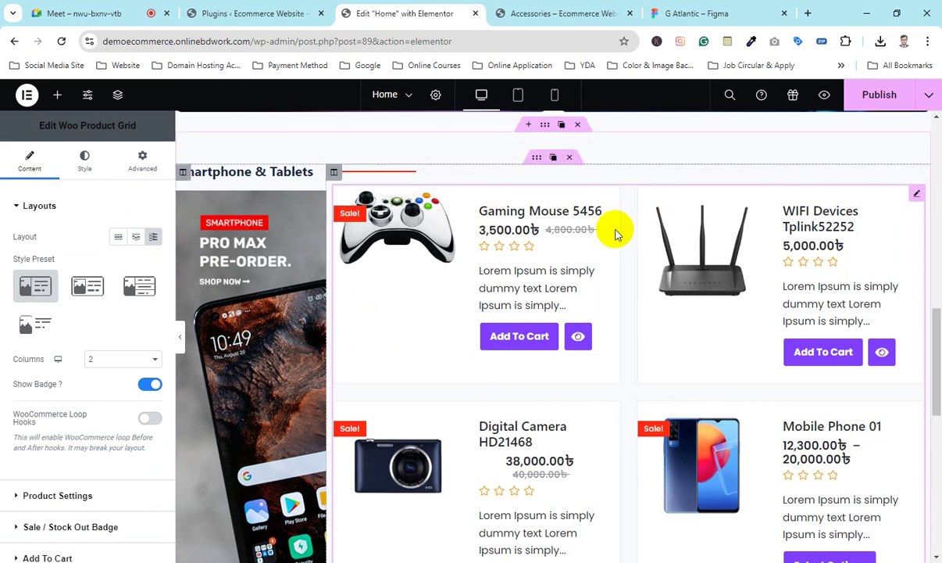
scroll(559, 328, "down", 3)
scroll(493, 320, "up", 3)
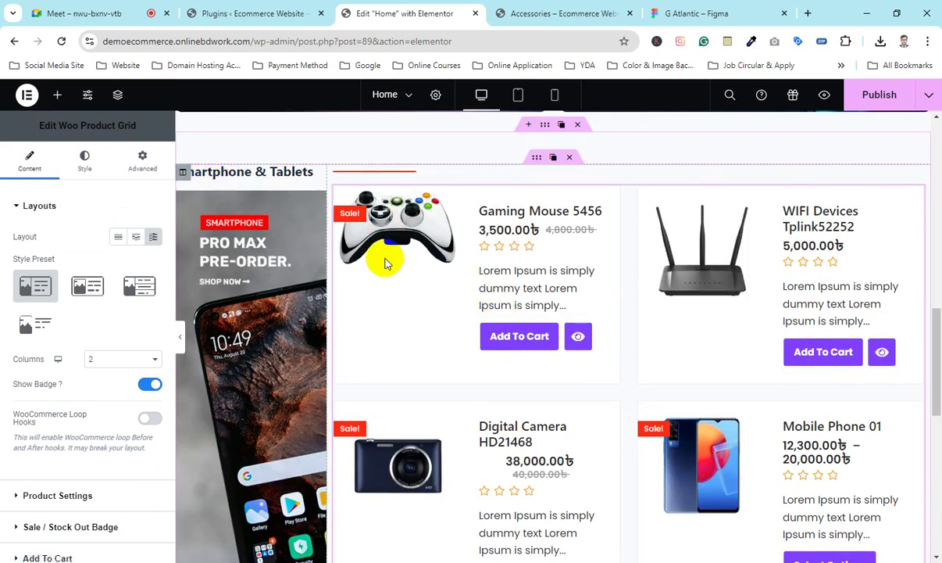
scroll(385, 263, "up", 5)
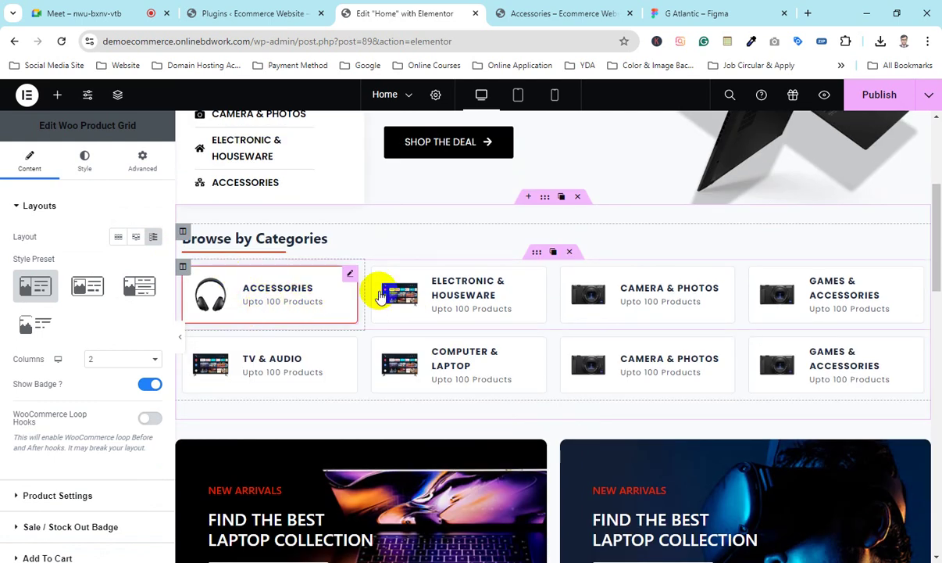
Step: Review the list-style product cards, then return the grid to the four-column Grid layout
scroll(375, 261, "down", 5)
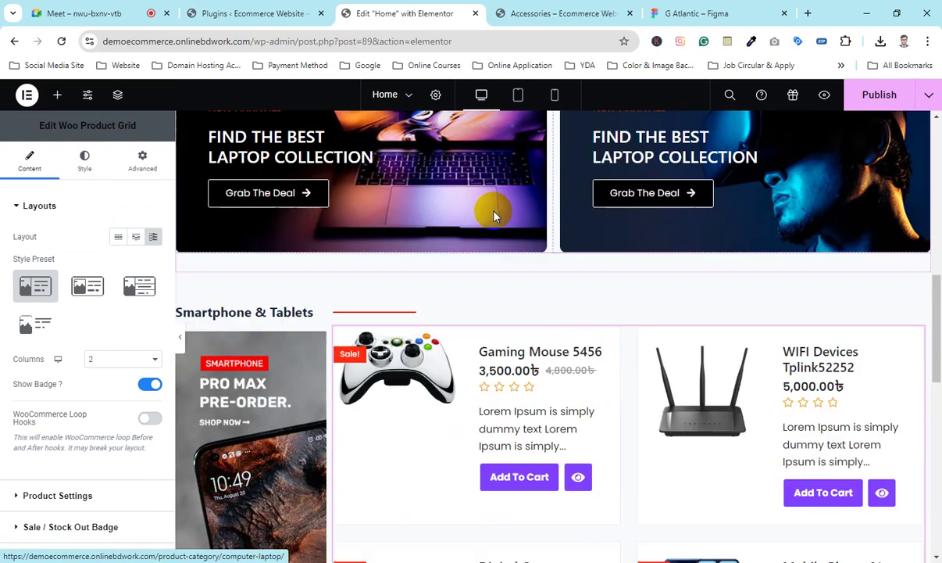
scroll(493, 216, "down", 3)
scroll(430, 195, "up", 2)
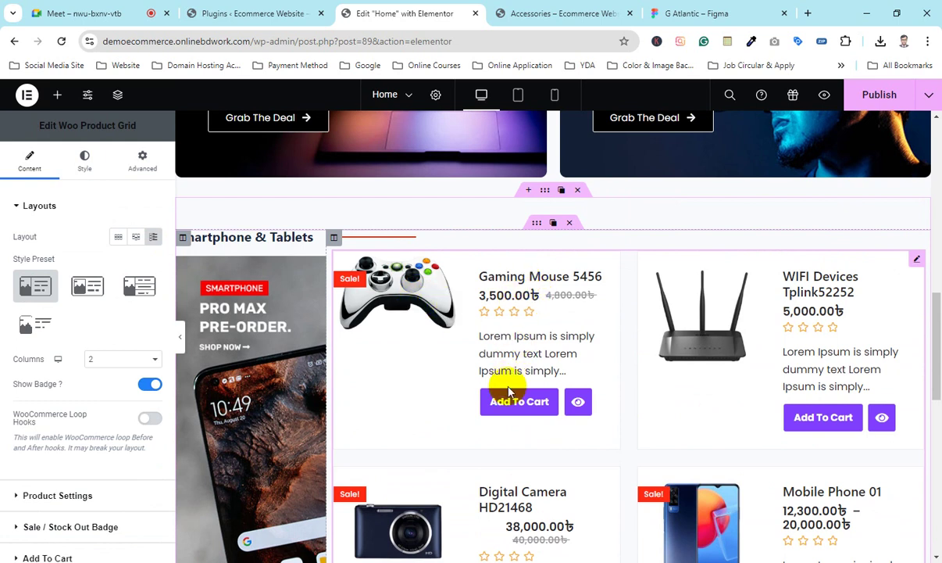
scroll(453, 328, "down", 2)
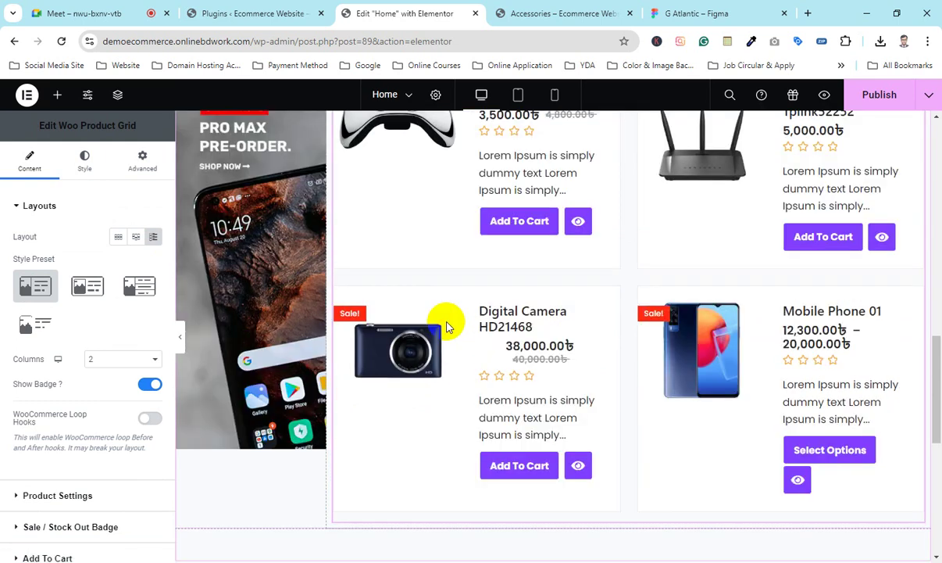
scroll(438, 319, "up", 1)
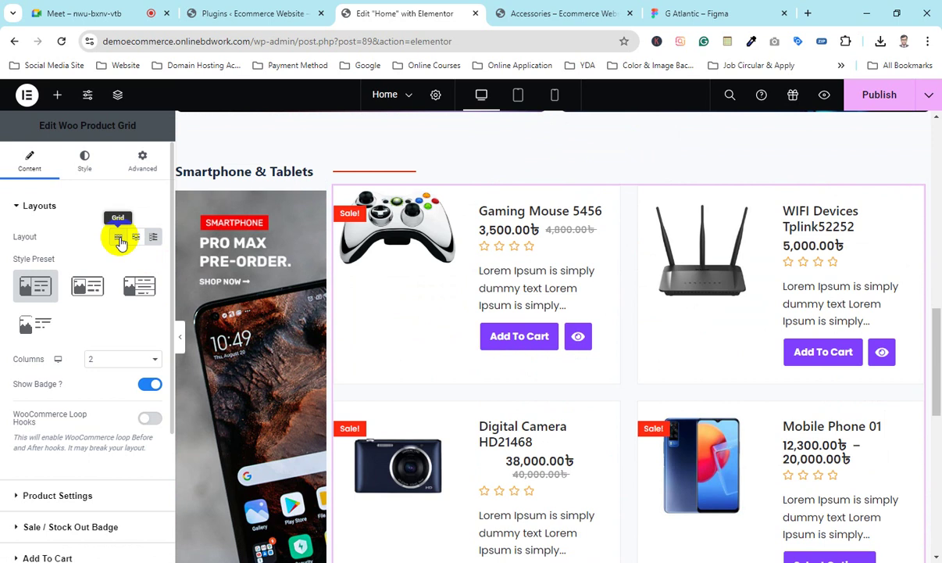
left_click(118, 238)
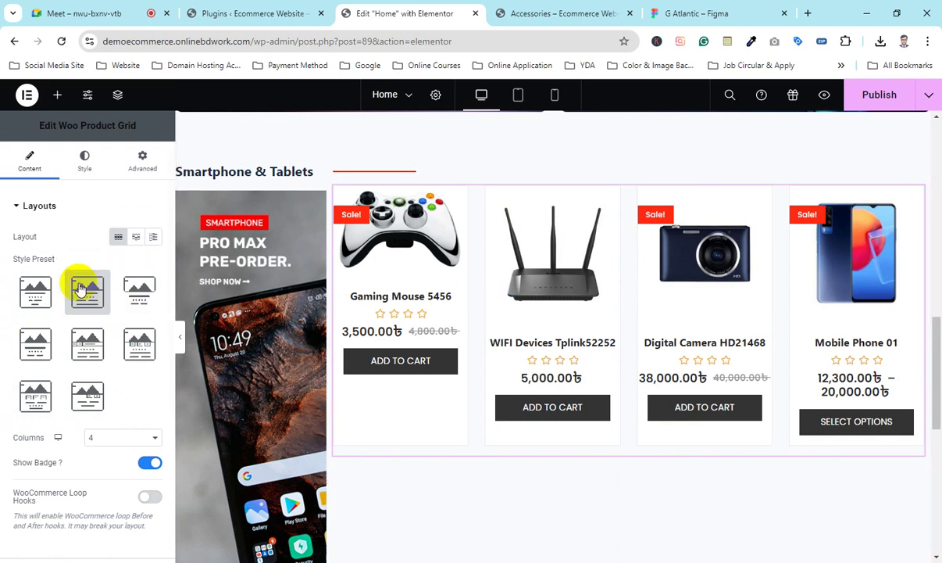
Step: Try the Default, Simple and Reveal style presets on the product grid
left_click(29, 294)
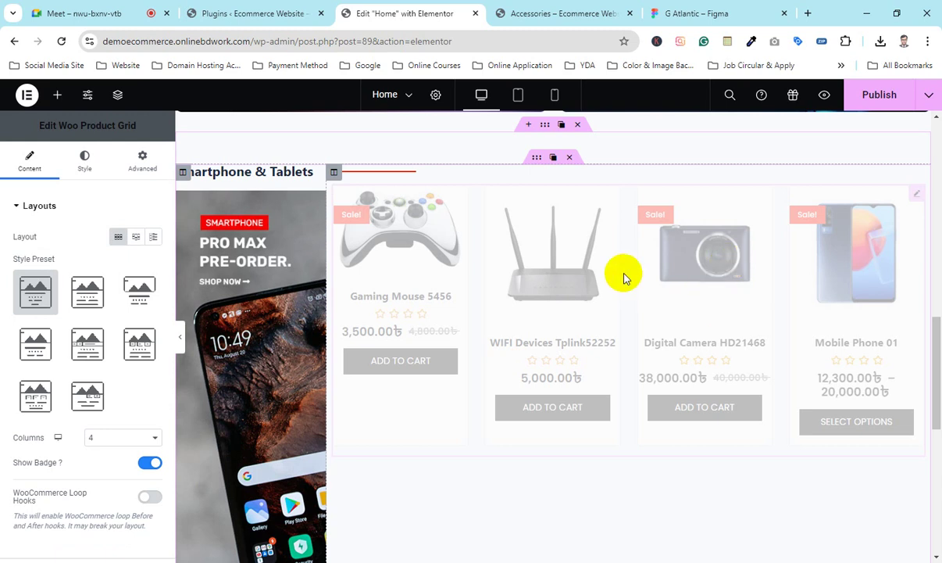
scroll(445, 381, "down", 5)
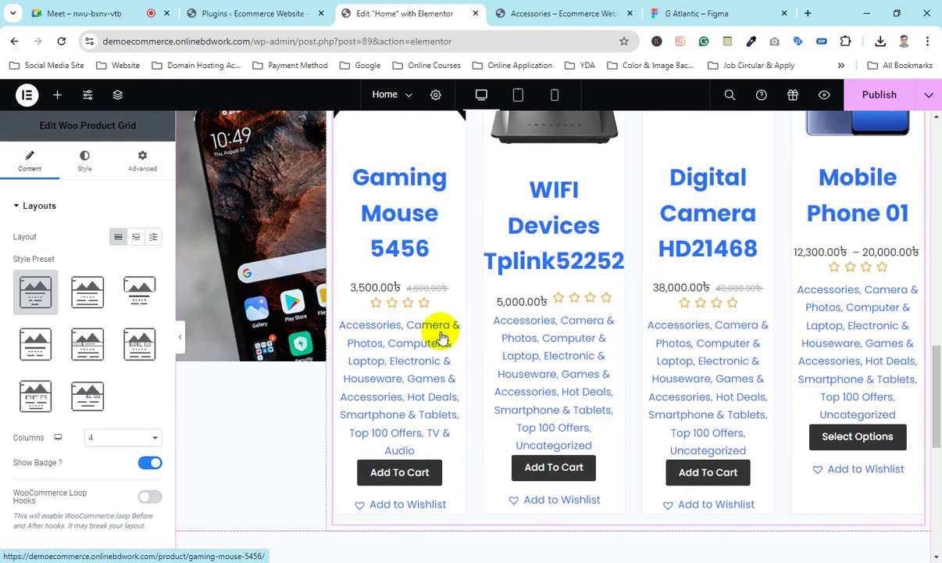
scroll(664, 301, "up", 4)
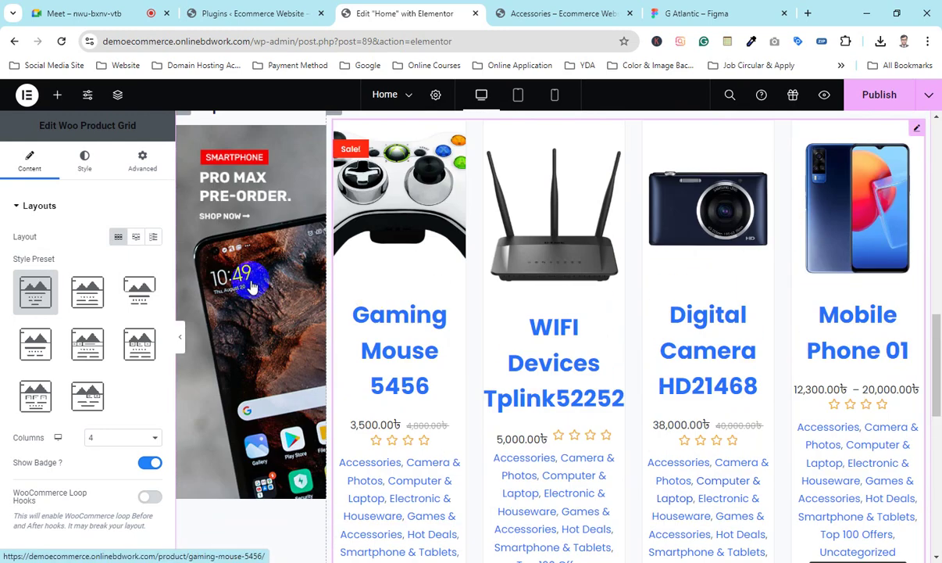
left_click(88, 290)
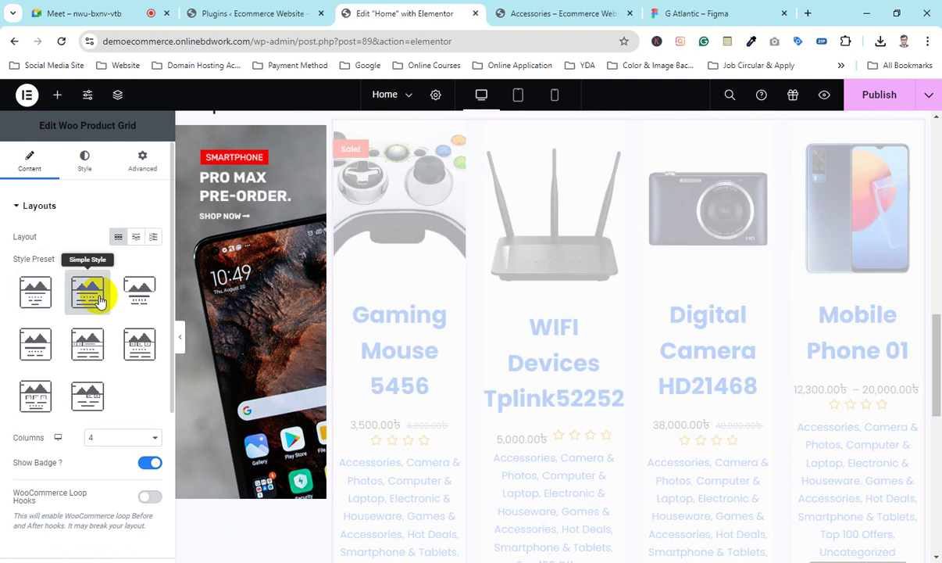
left_click(141, 289)
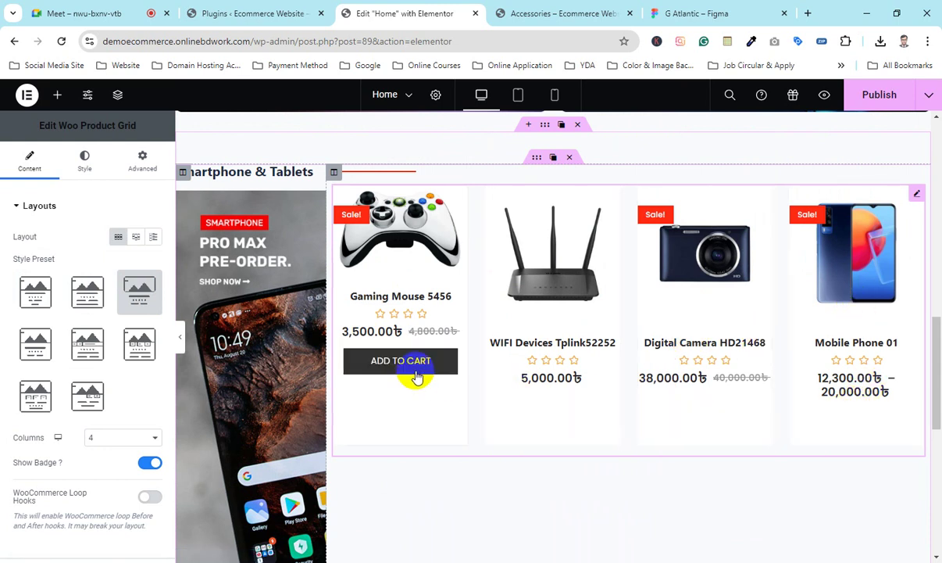
Step: Try Overlay Style and Preset 5, checking the add-to-cart hover buttons, then apply Preset 6
left_click(36, 352)
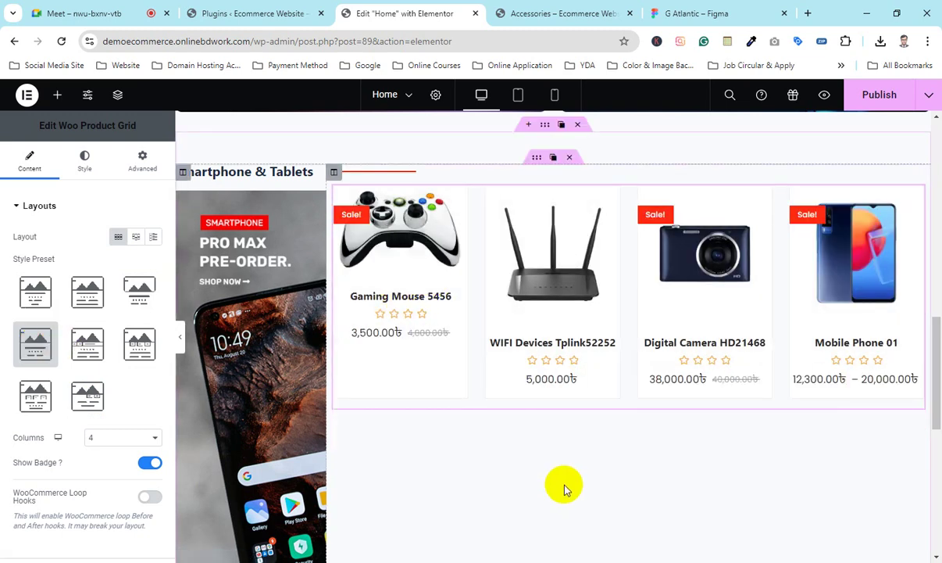
mouse_move(547, 295)
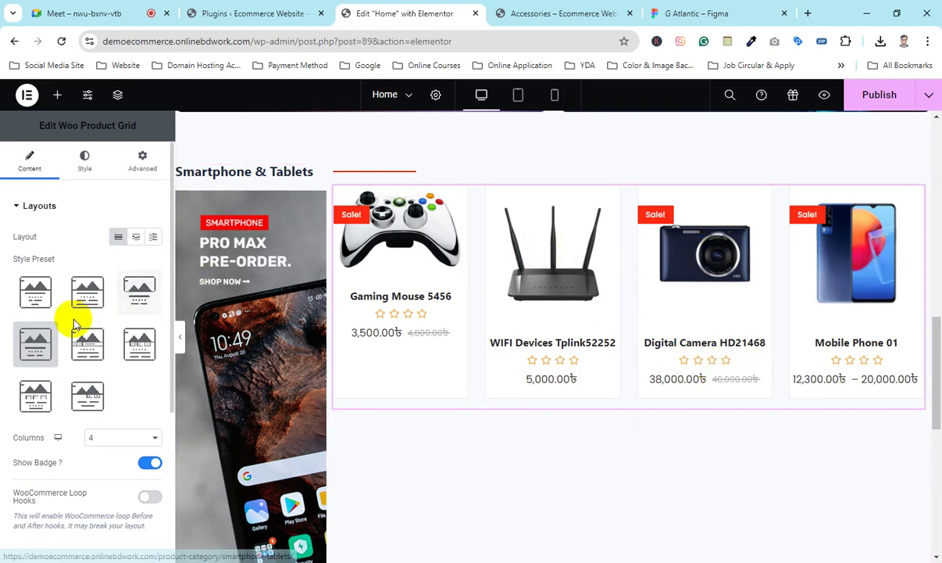
left_click(86, 343)
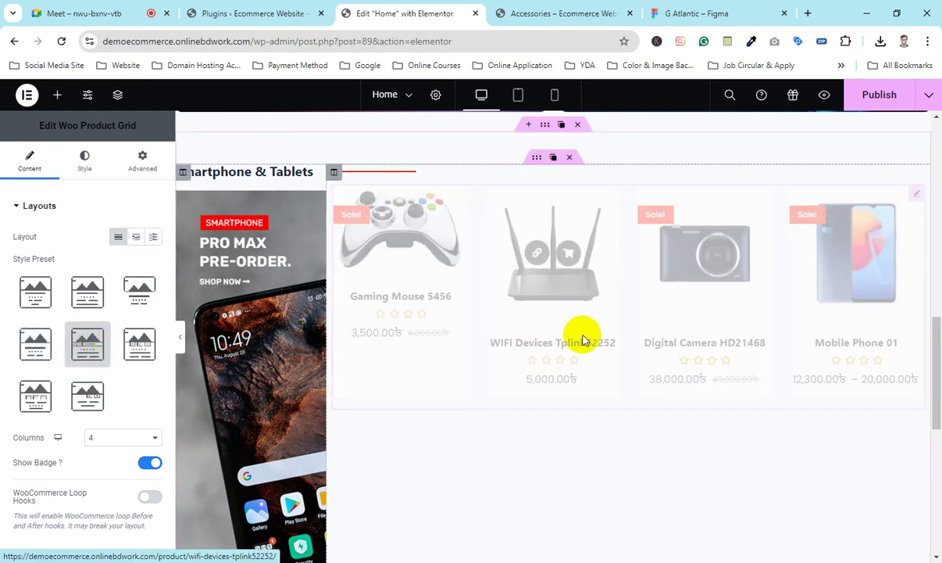
left_click(557, 307)
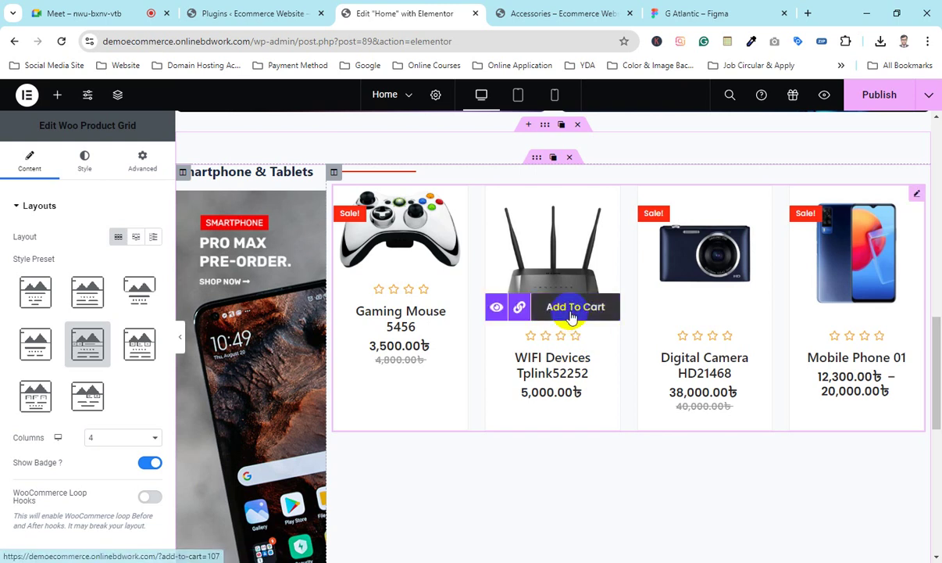
left_click(497, 309)
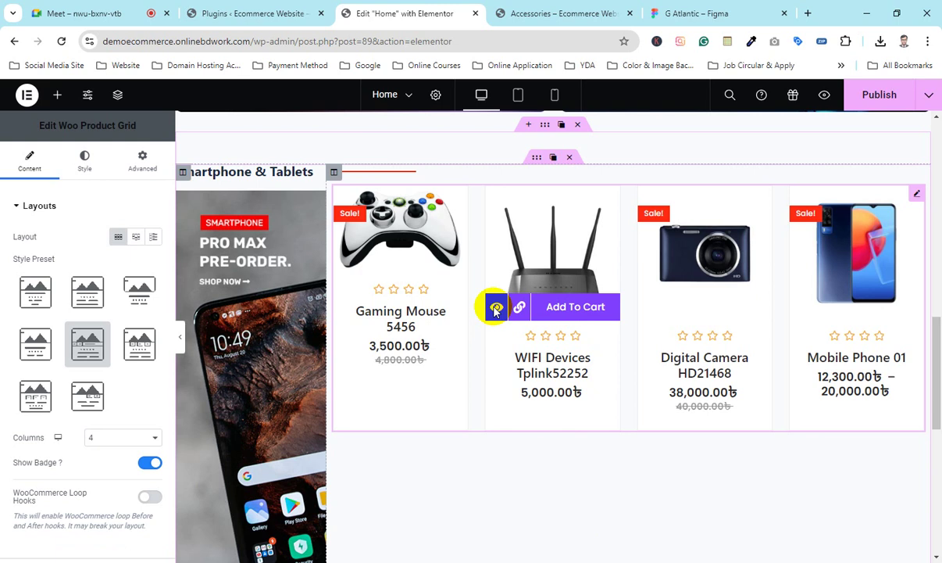
left_click(145, 345)
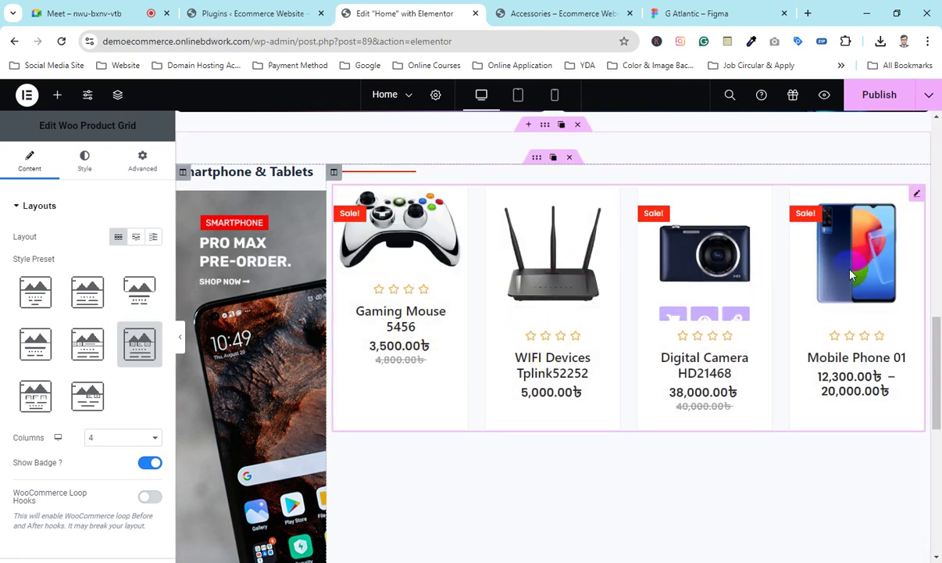
Step: Compare Presets 7, 8 and 6, Overlay Style and Reveal Style on the grid
left_click(31, 398)
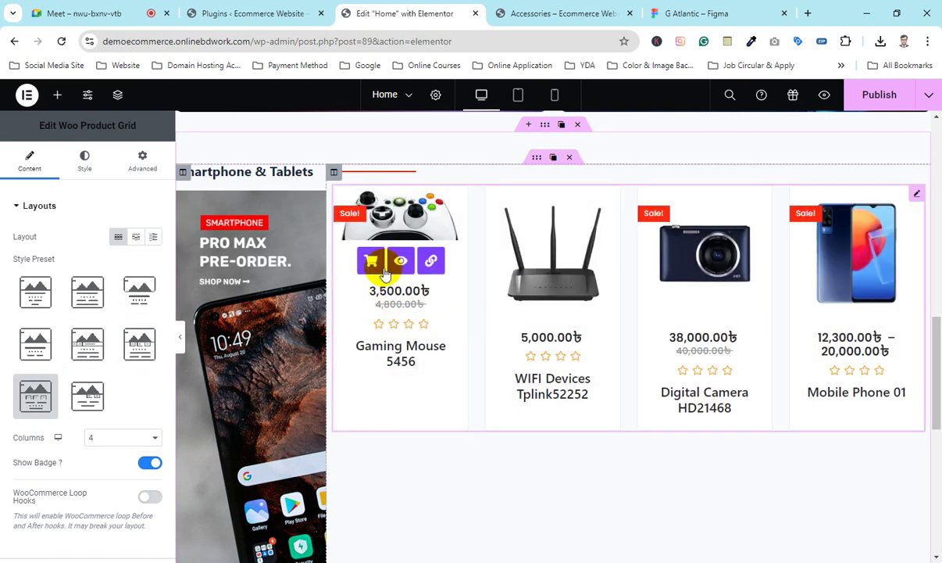
left_click(92, 400)
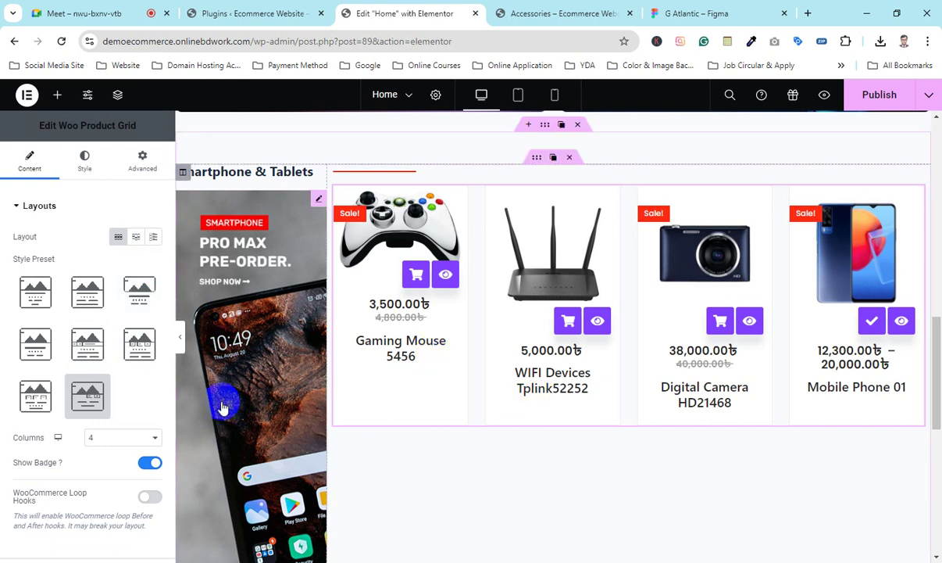
left_click(145, 346)
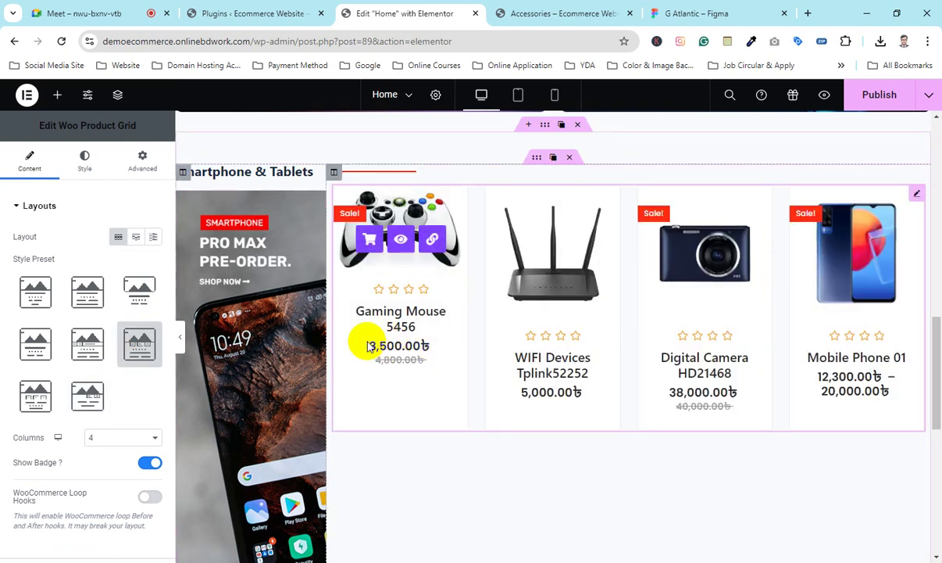
left_click(31, 344)
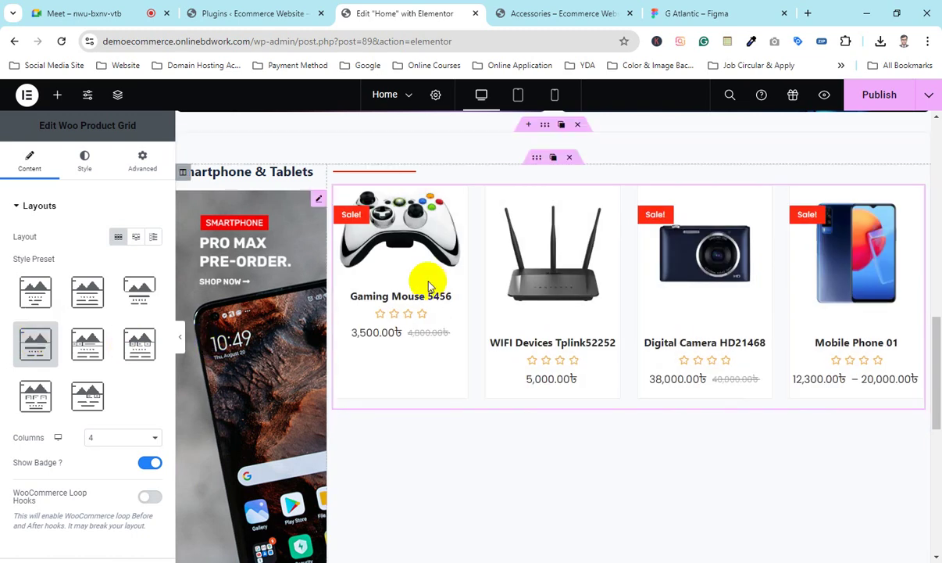
left_click(138, 293)
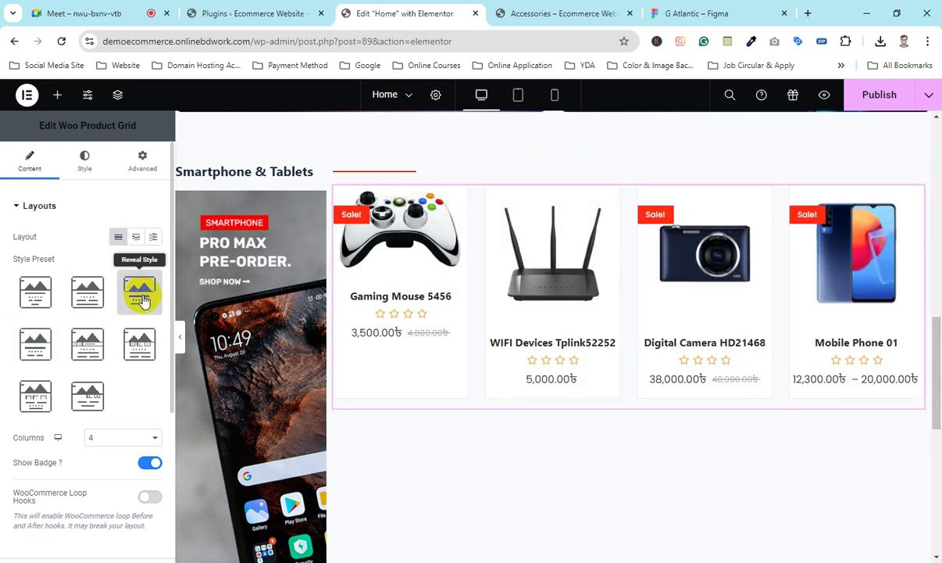
Step: Settle on the Simple Style preset and collapse the panel for a full-width preview
mouse_move(460, 348)
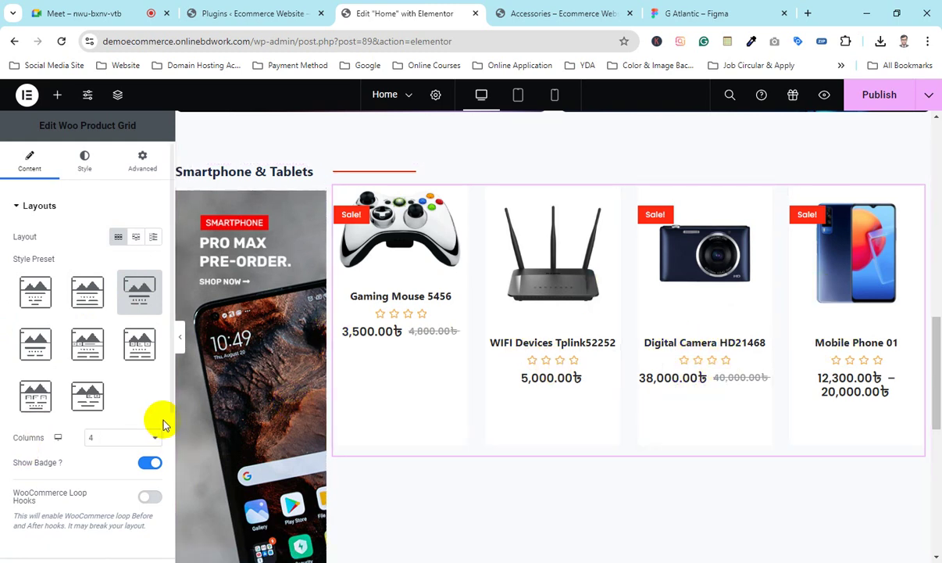
scroll(94, 394, "down", 3)
scroll(80, 362, "up", 3)
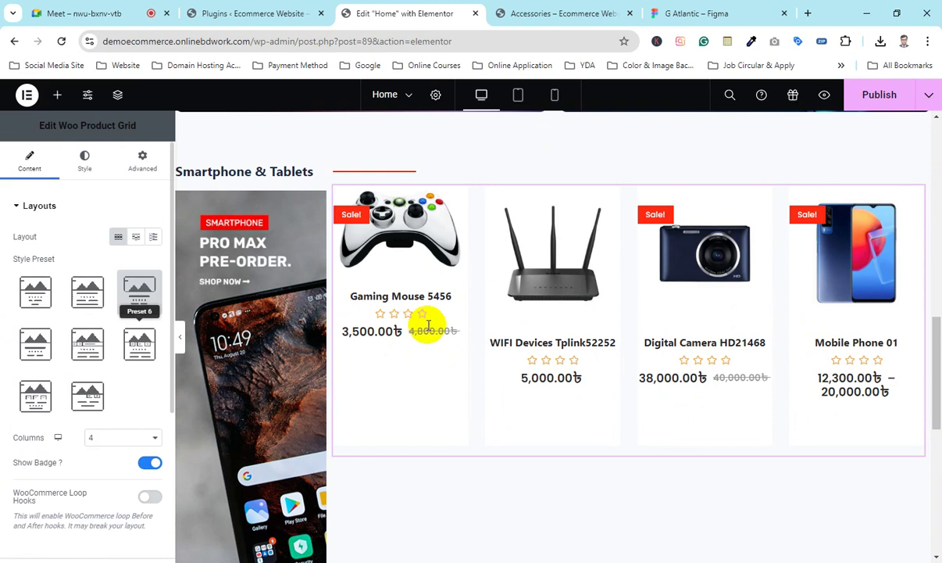
left_click(86, 292)
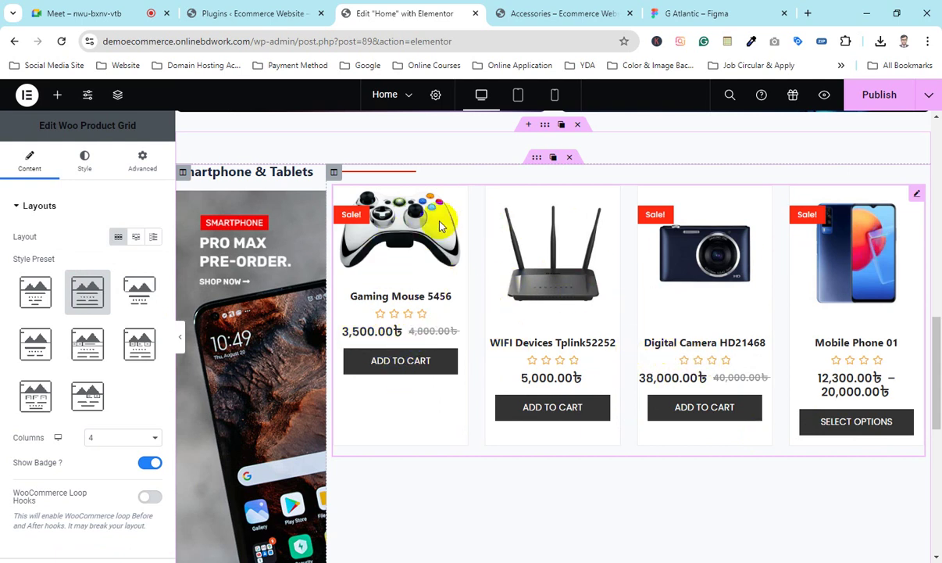
left_click(178, 344)
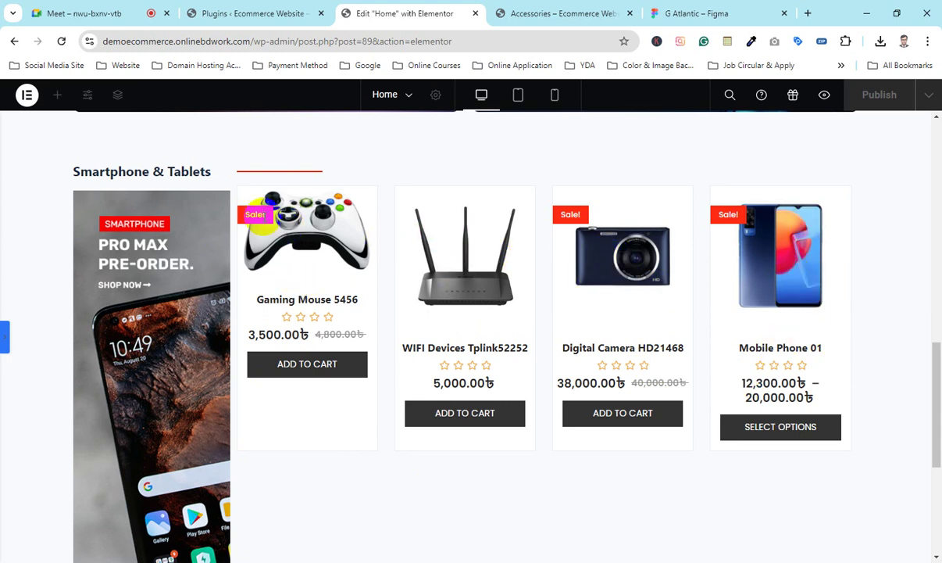
Step: Reopen the settings panel and set Columns to 6, then back to 4
left_click(3, 344)
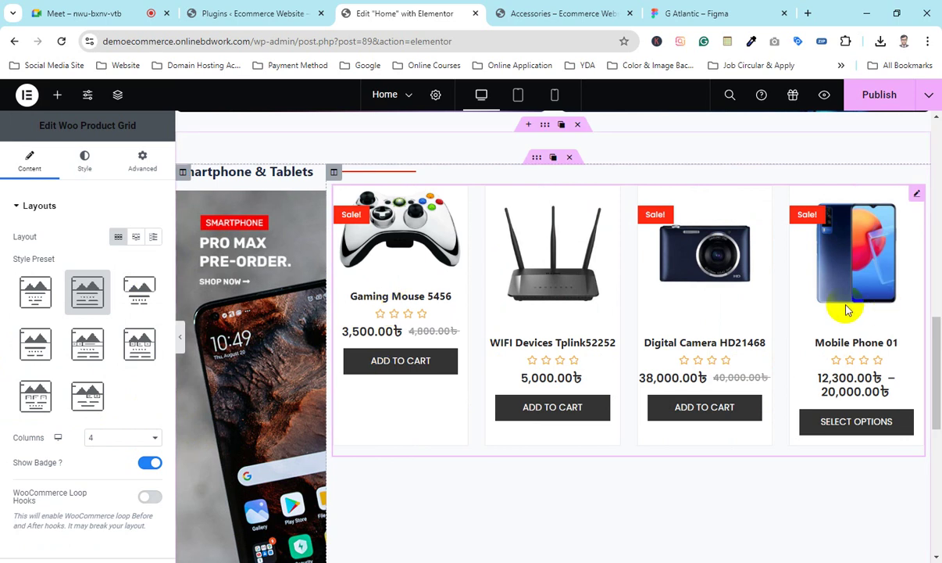
left_click(104, 443)
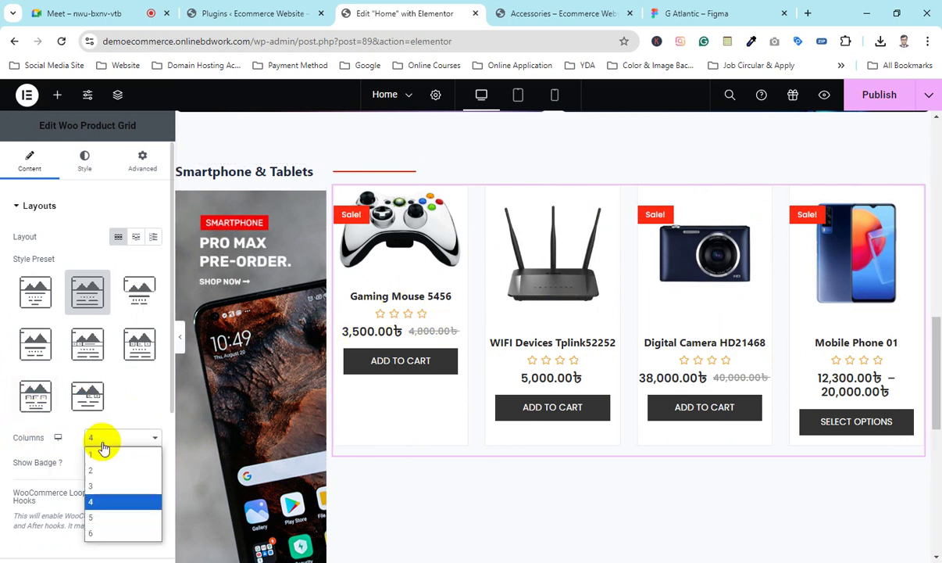
left_click(99, 533)
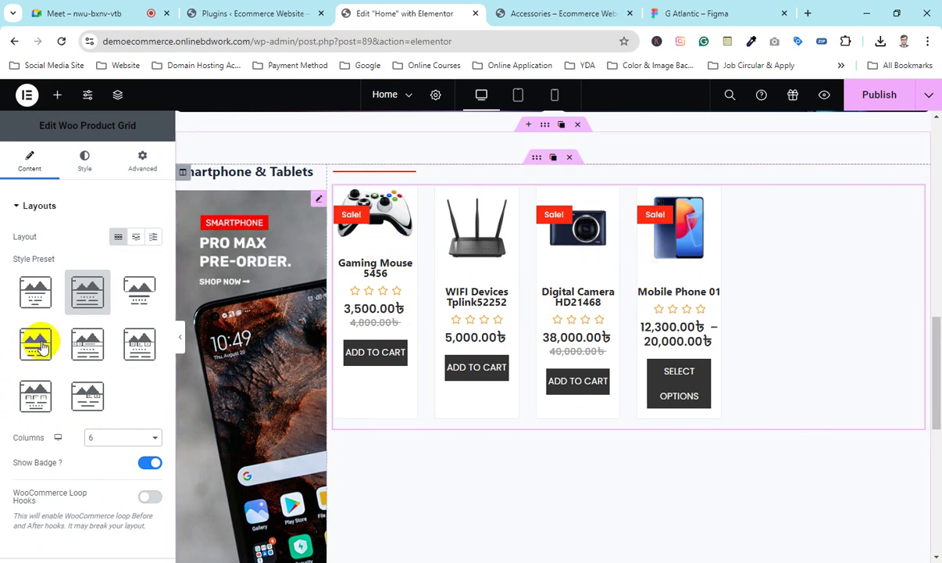
left_click(120, 439)
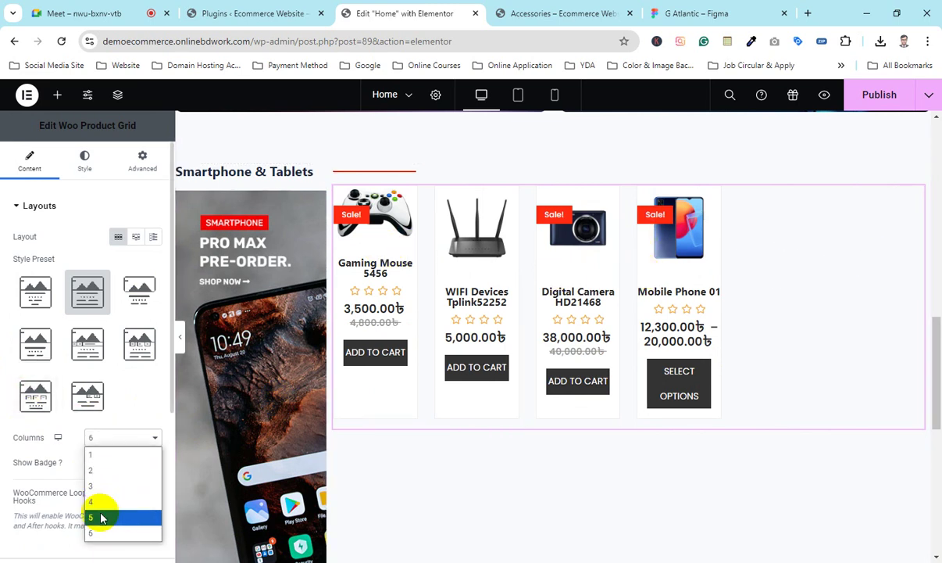
left_click(102, 501)
Step: Keep Show Badge on and enable WooCommerce Loop Hooks to add Add to Wishlist links
scroll(90, 375, "down", 2)
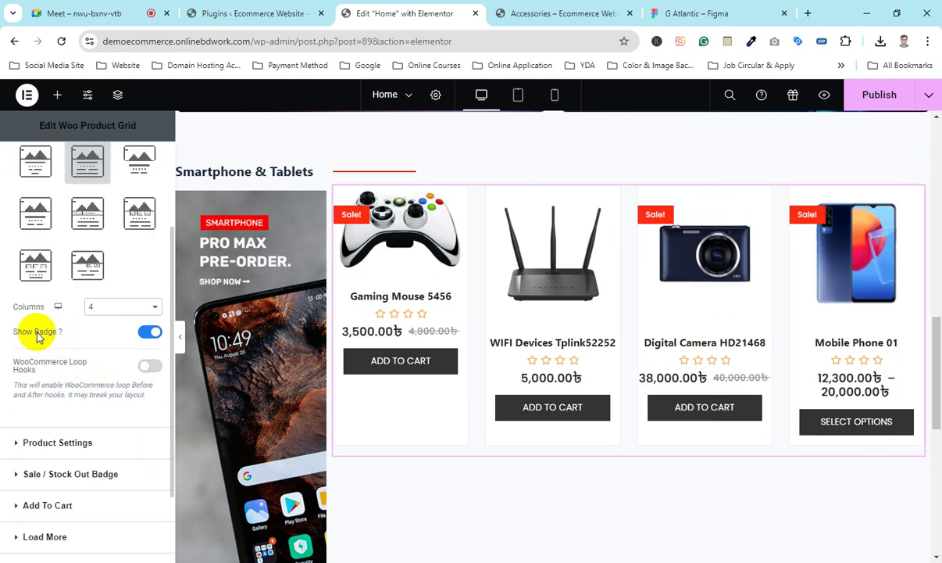
left_click(210, 319)
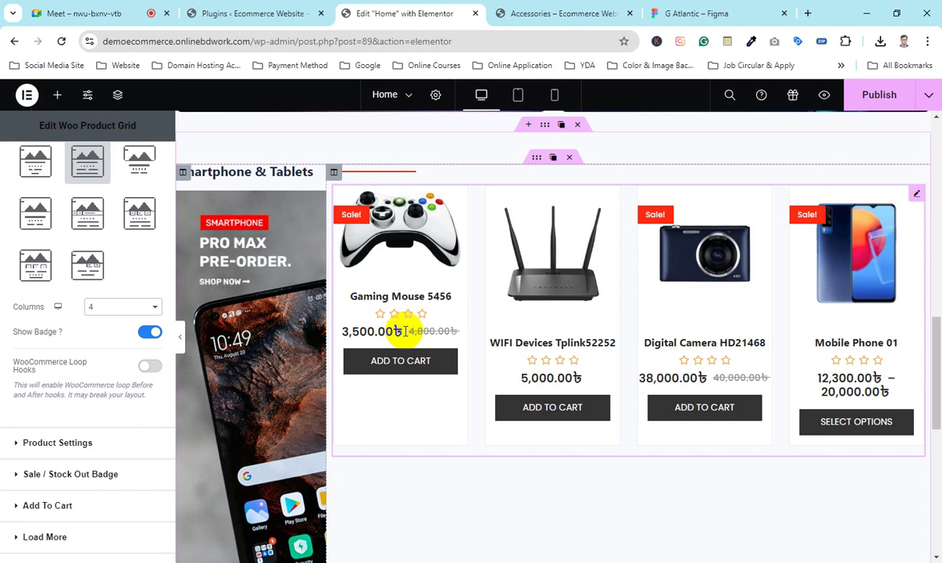
left_click(230, 6)
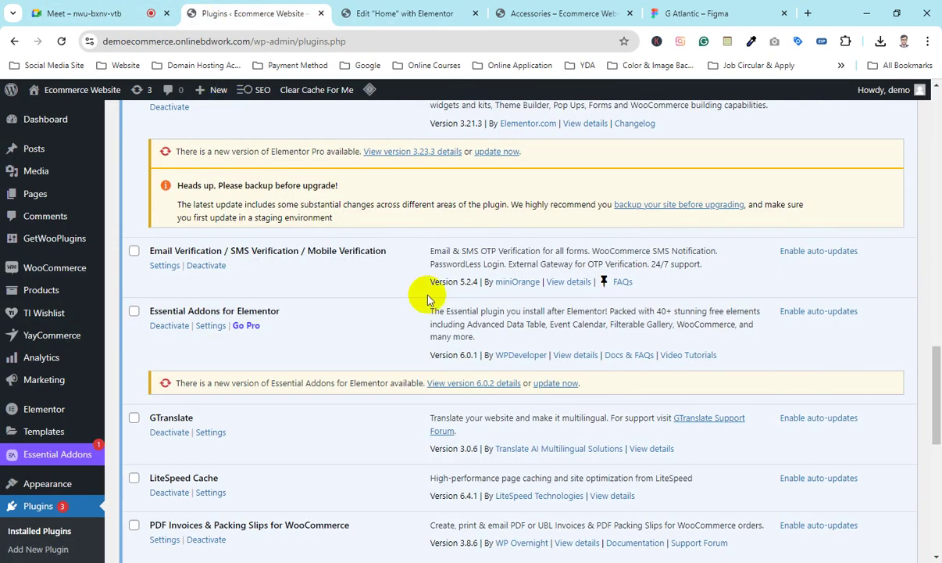
left_click(404, 13)
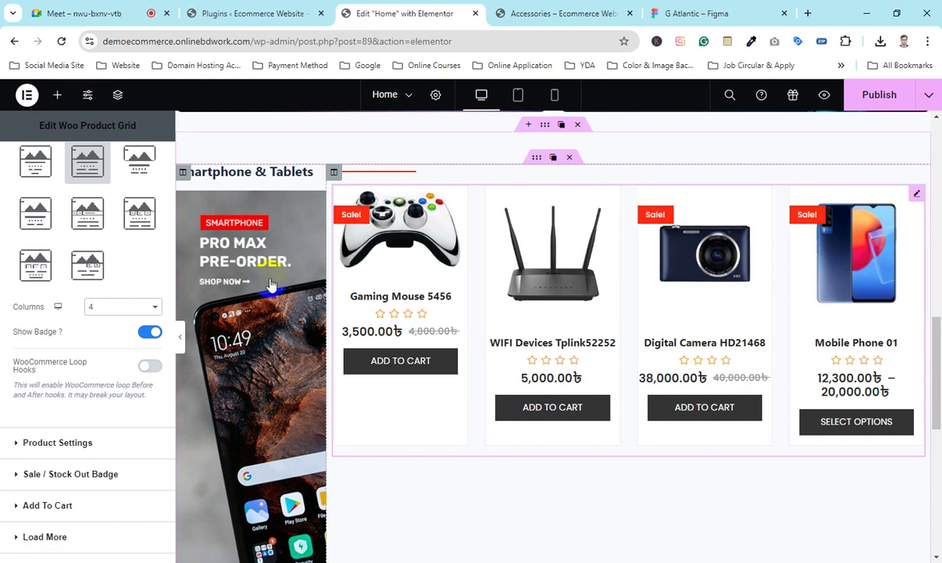
left_click(145, 334)
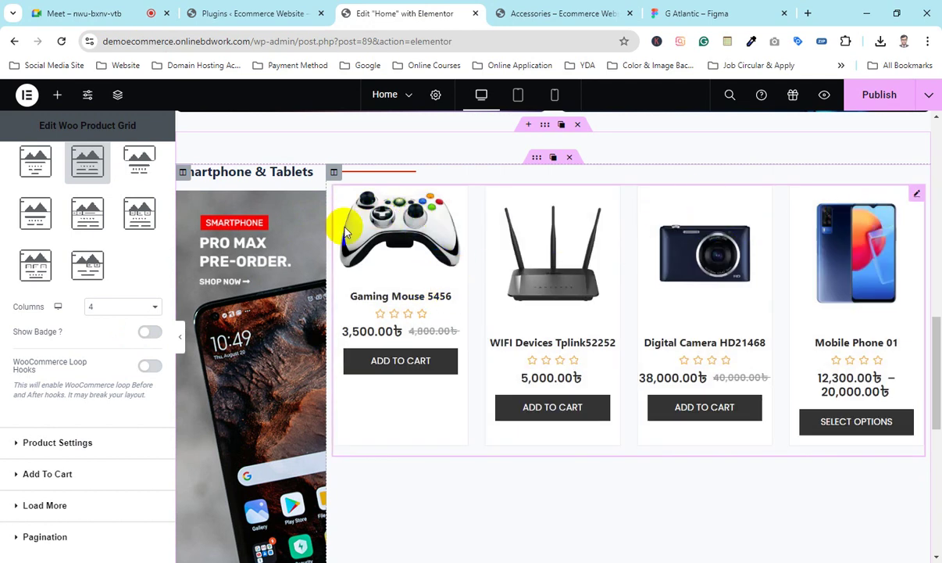
left_click(149, 333)
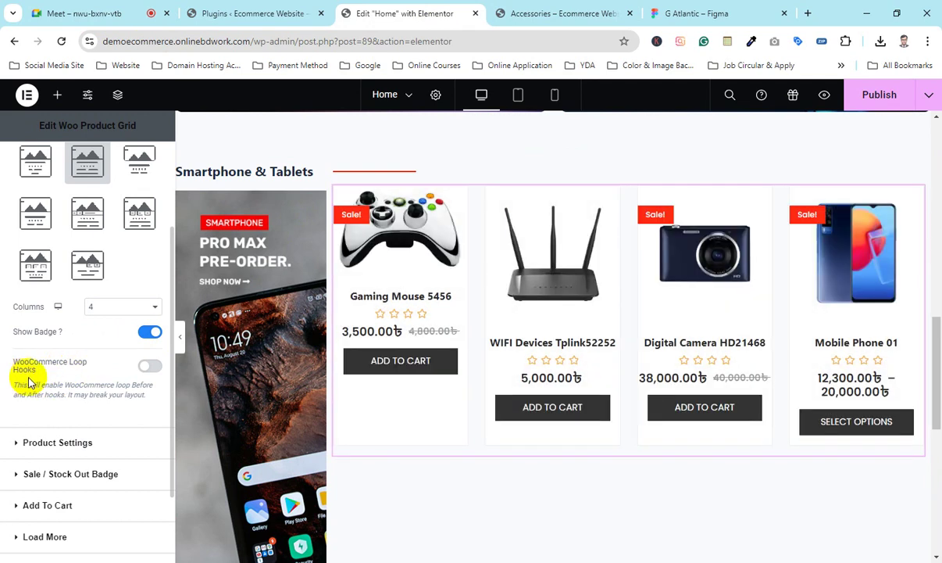
left_click(148, 367)
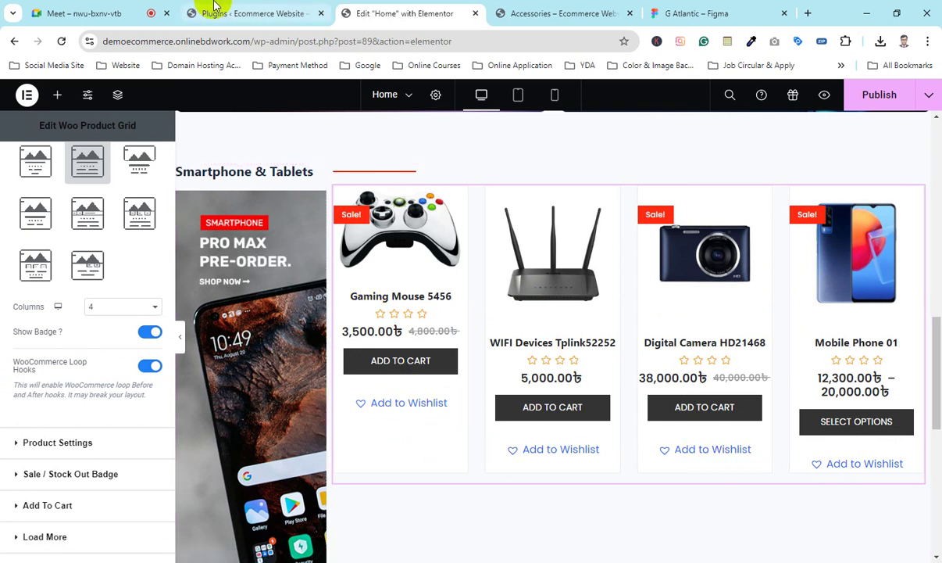
left_click(250, 13)
Step: Find and select the active TI WooCommerce Wishlist 2.8.2 entry, then go back to the editor
scroll(316, 386, "down", 3)
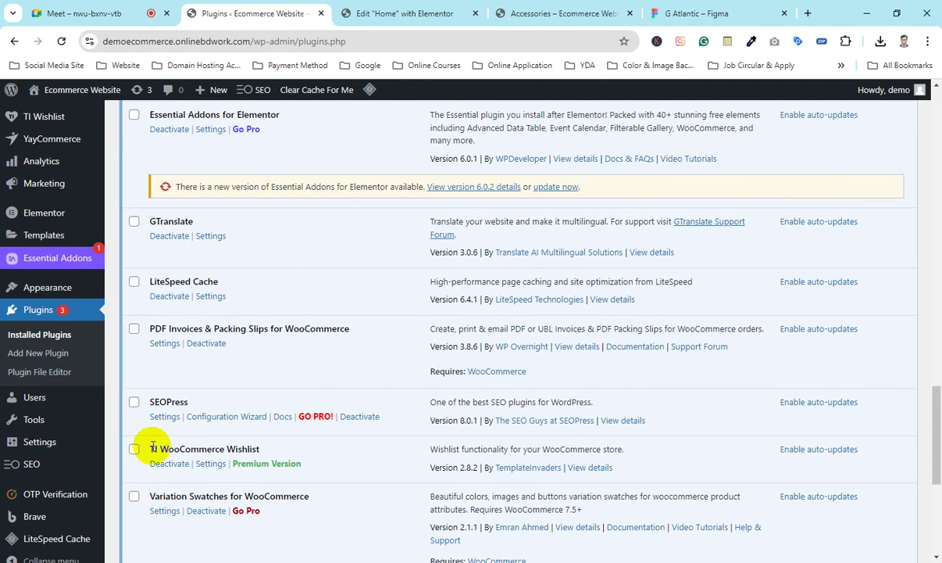
left_click_drag(257, 451, 152, 449)
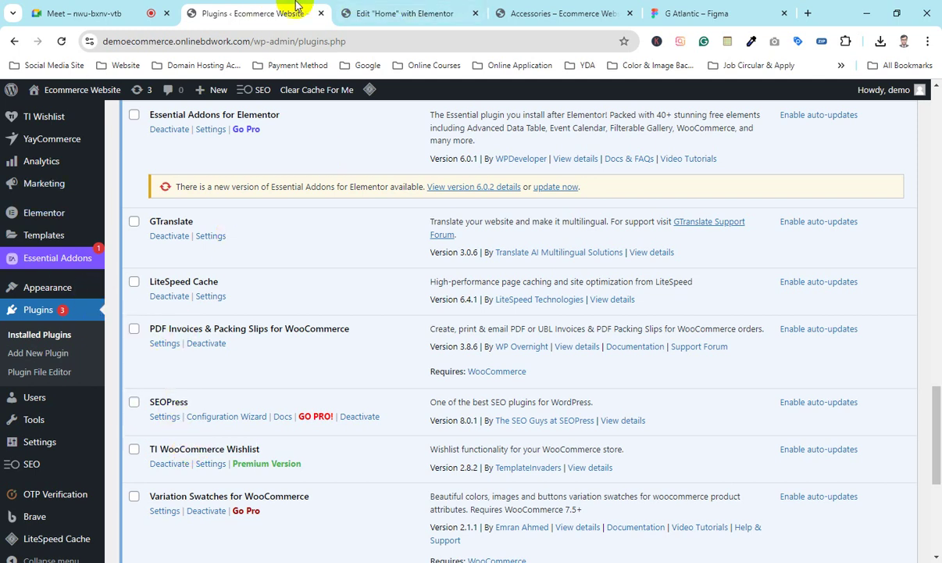
left_click(368, 11)
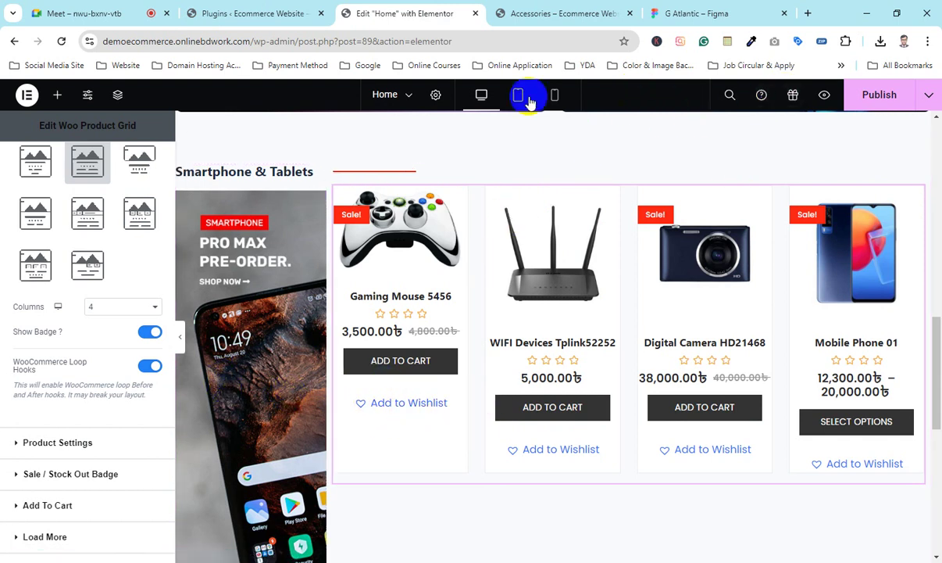
Step: Switch off WooCommerce Loop Hooks on the product grid to remove the wishlist links
left_click(557, 13)
scroll(706, 122, "up", 6)
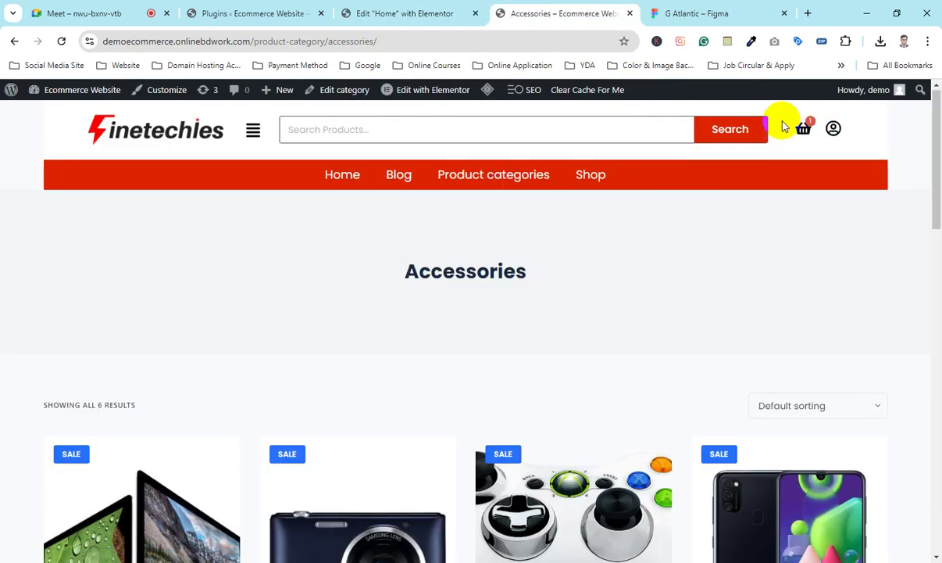
left_click(367, 11)
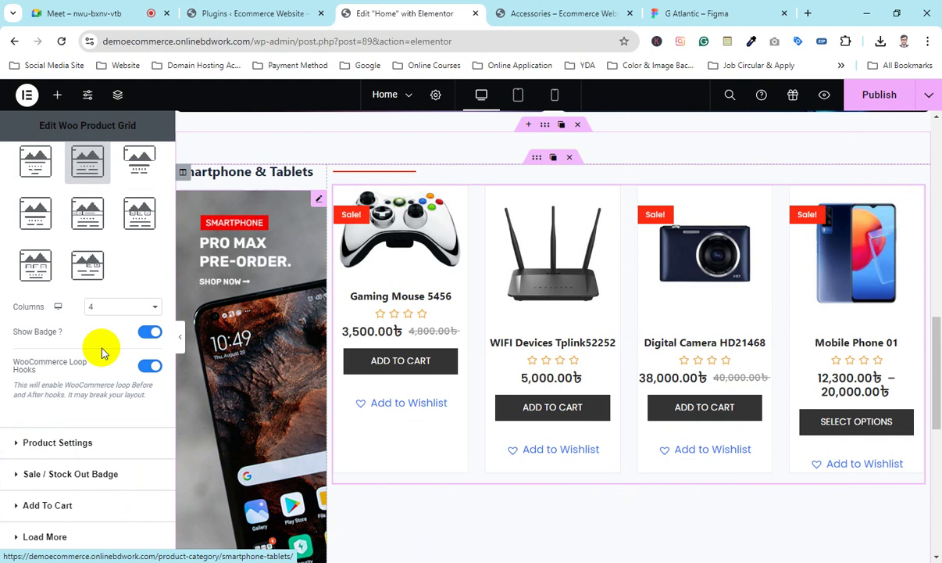
left_click(147, 367)
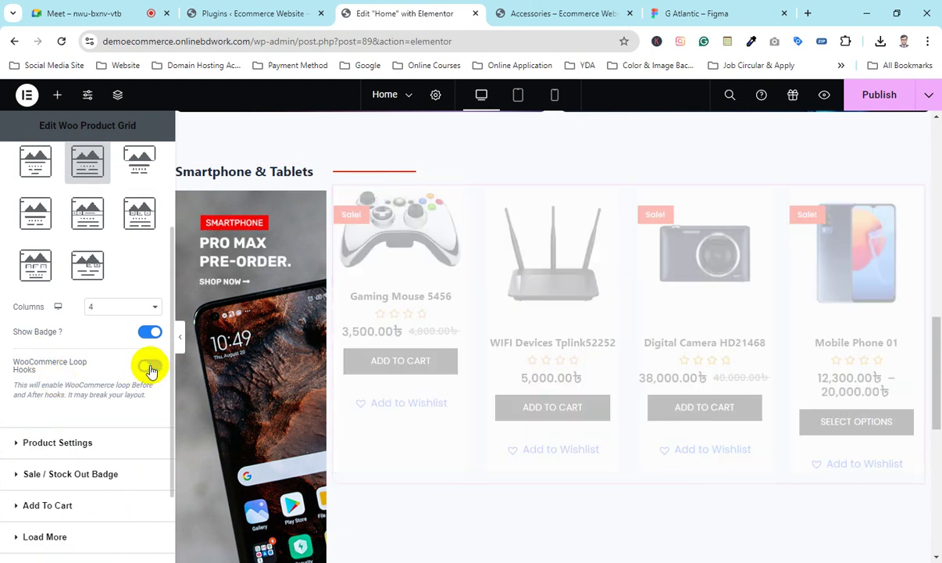
left_click(148, 365)
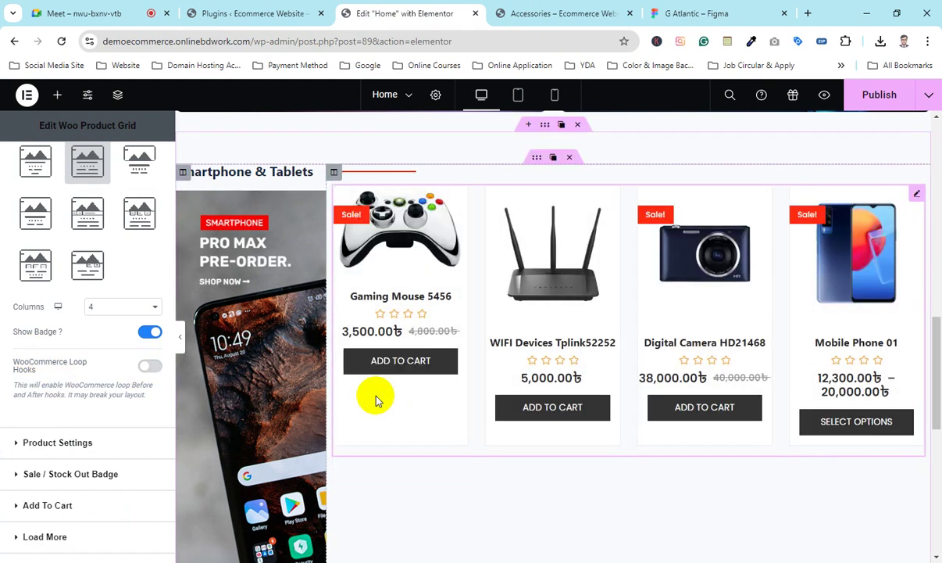
scroll(62, 388, "down", 2)
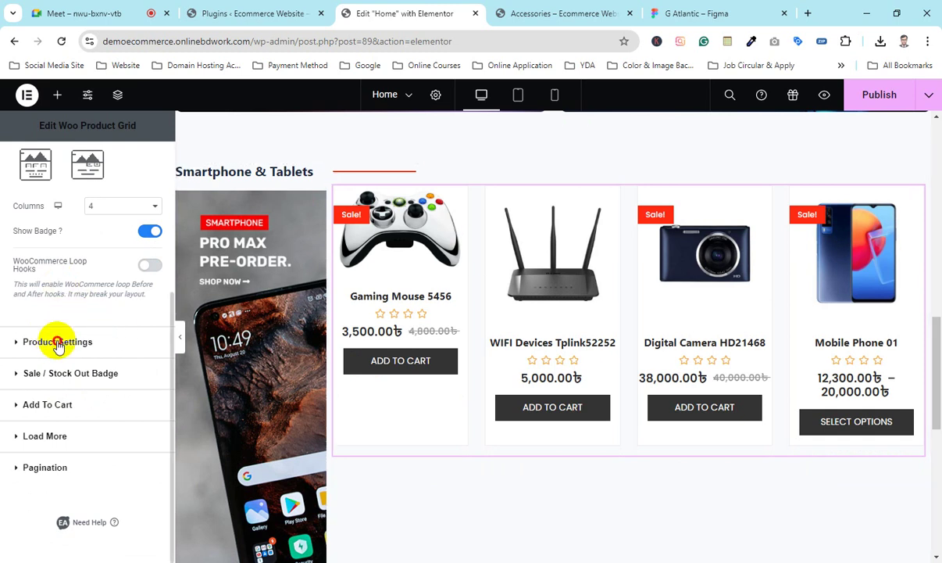
Step: Set the grid's Filter By to Featured Products, which shows 'No posts found!'
left_click(57, 342)
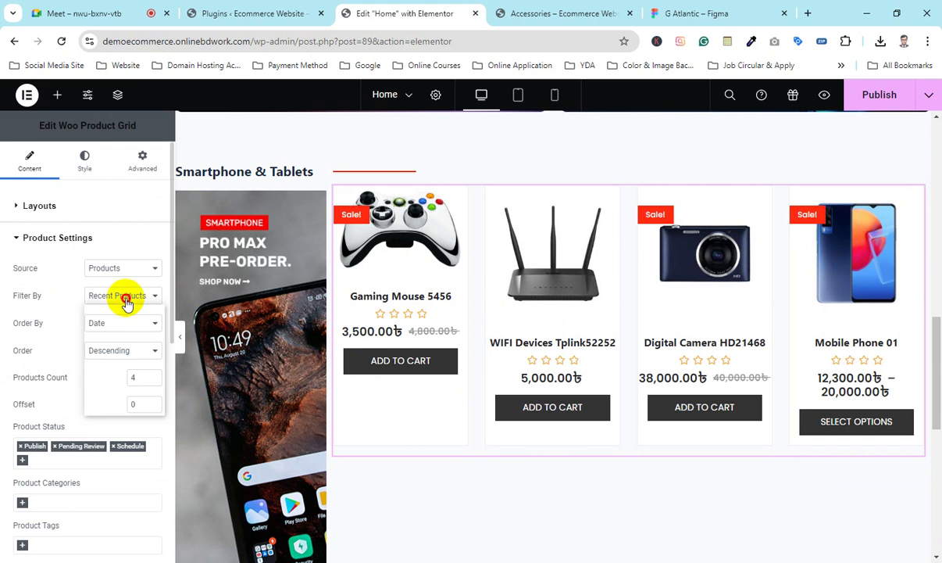
left_click(127, 304)
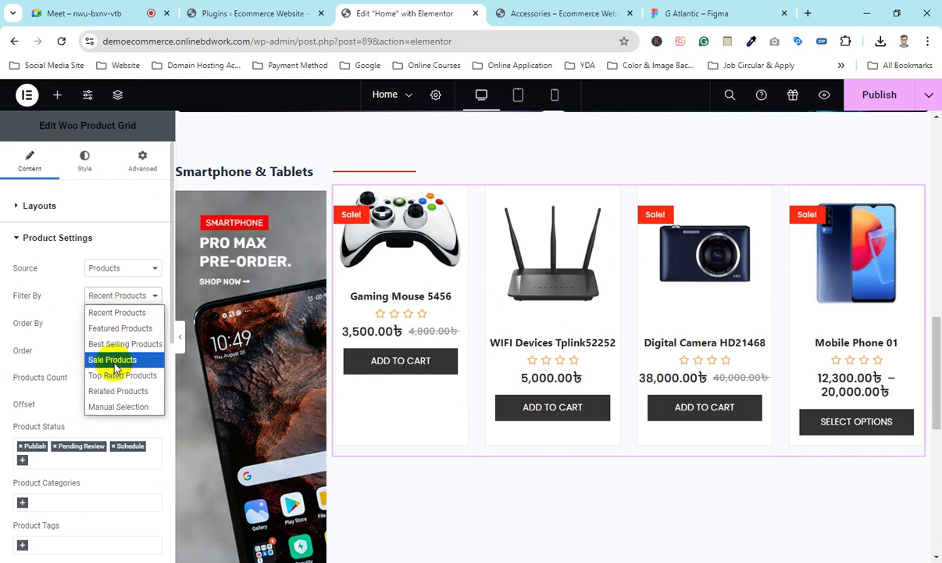
left_click(125, 407)
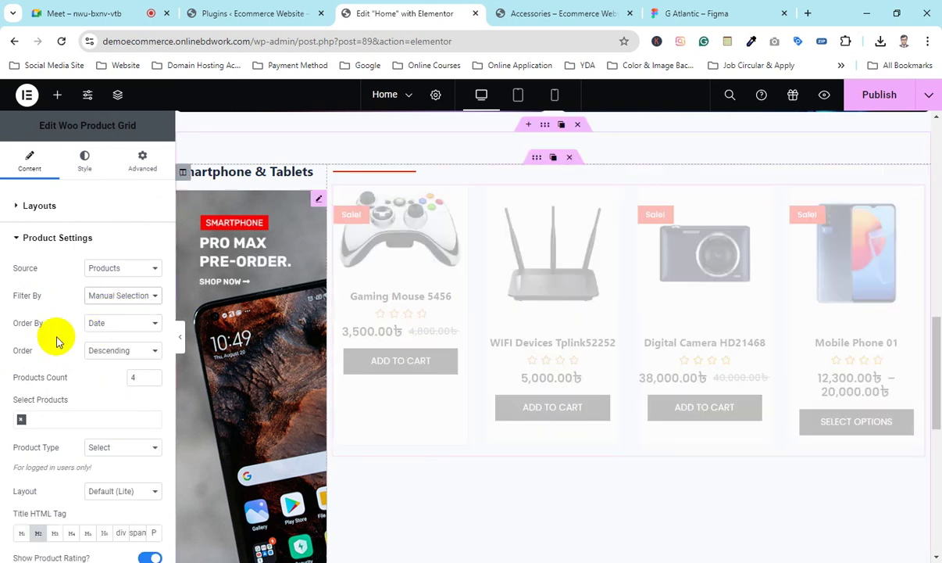
left_click(113, 305)
left_click(110, 325)
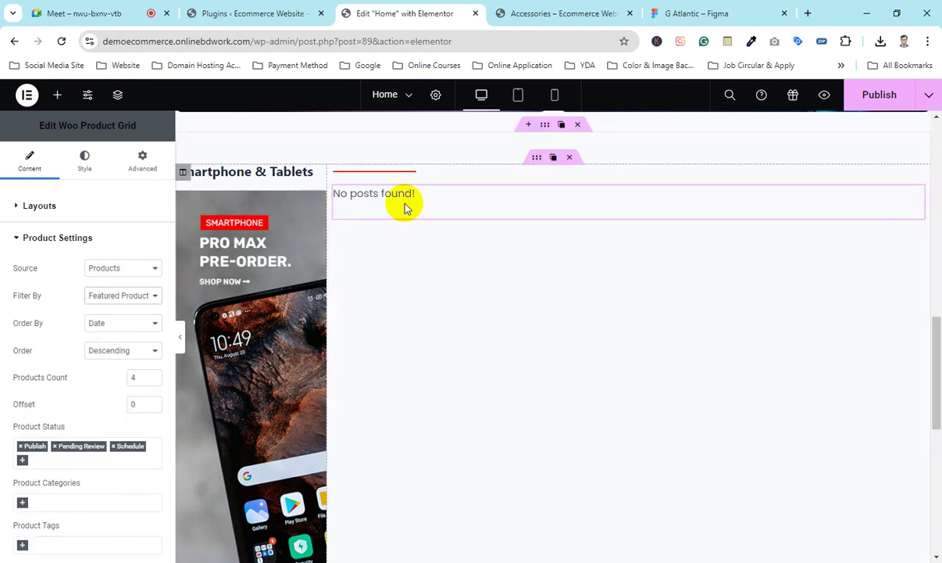
Step: Star Gaming Mouse 5456 as featured in the Products > All Products list
left_click(275, 6)
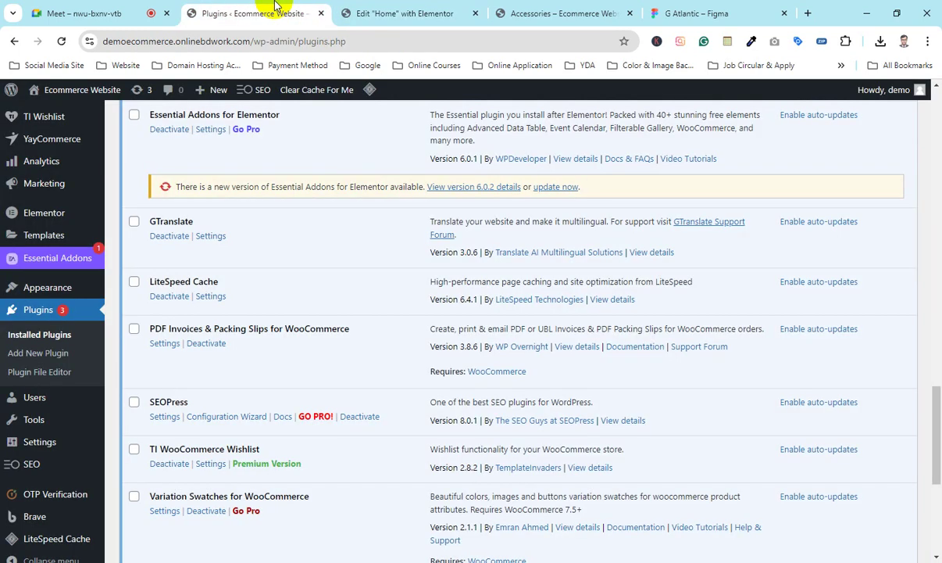
scroll(57, 401, "up", 1)
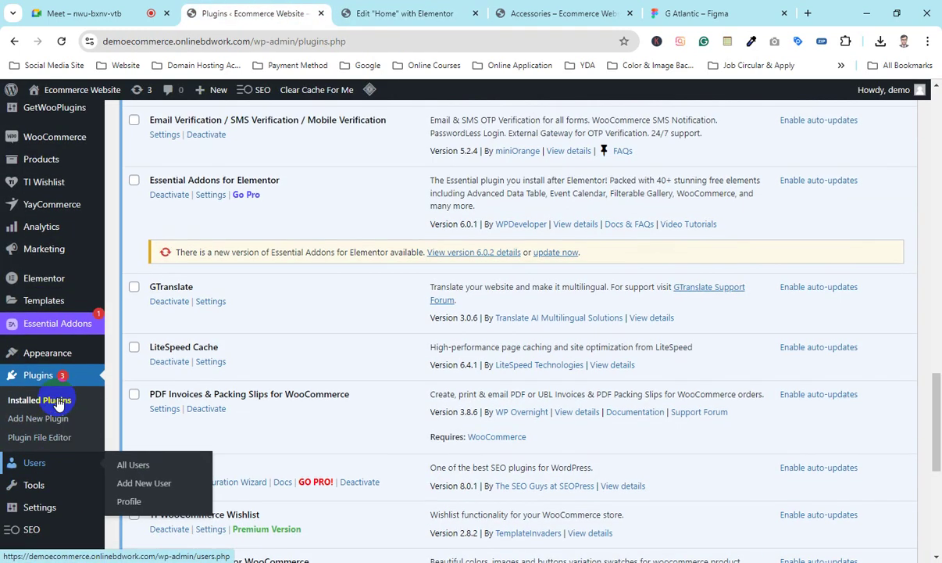
mouse_move(42, 292)
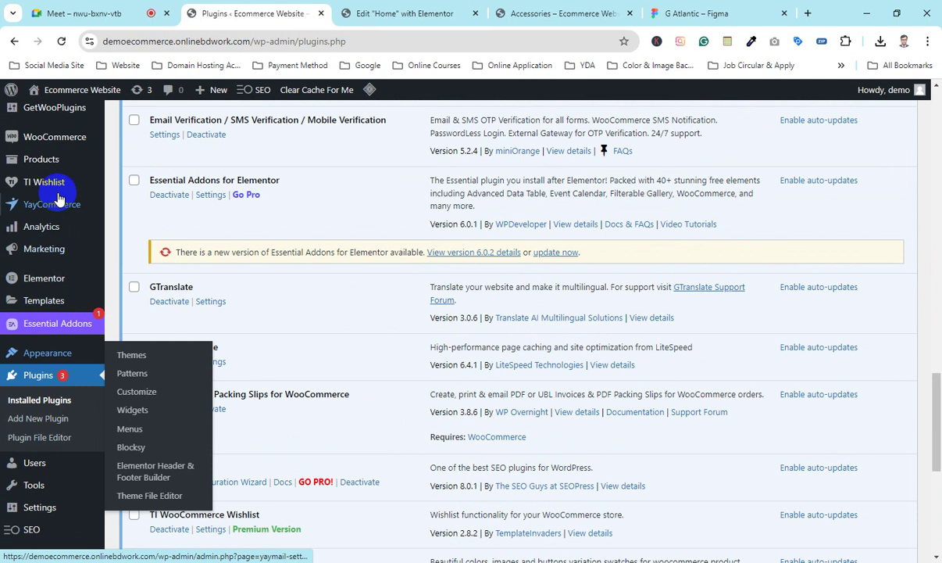
scroll(32, 258, "up", 1)
mouse_move(31, 225)
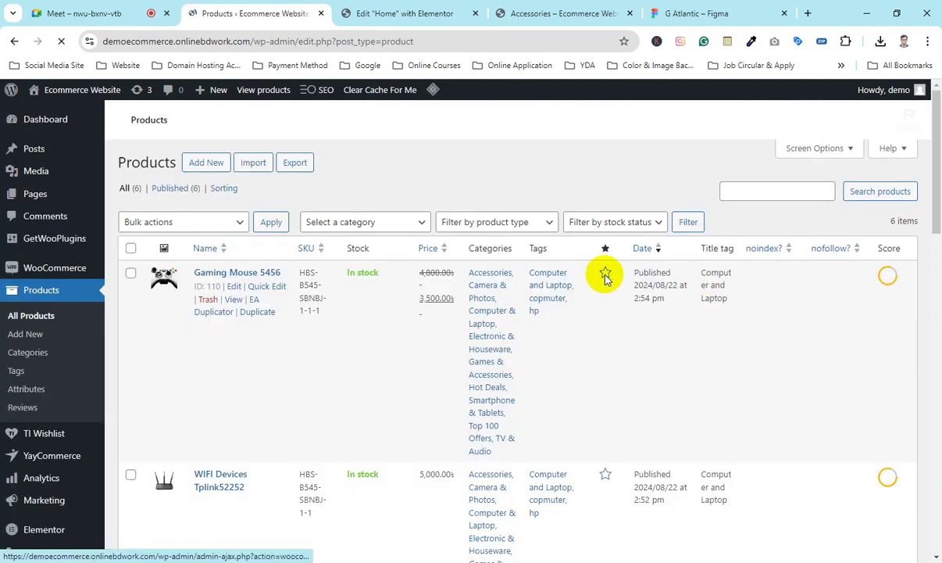
scroll(610, 326, "down", 6)
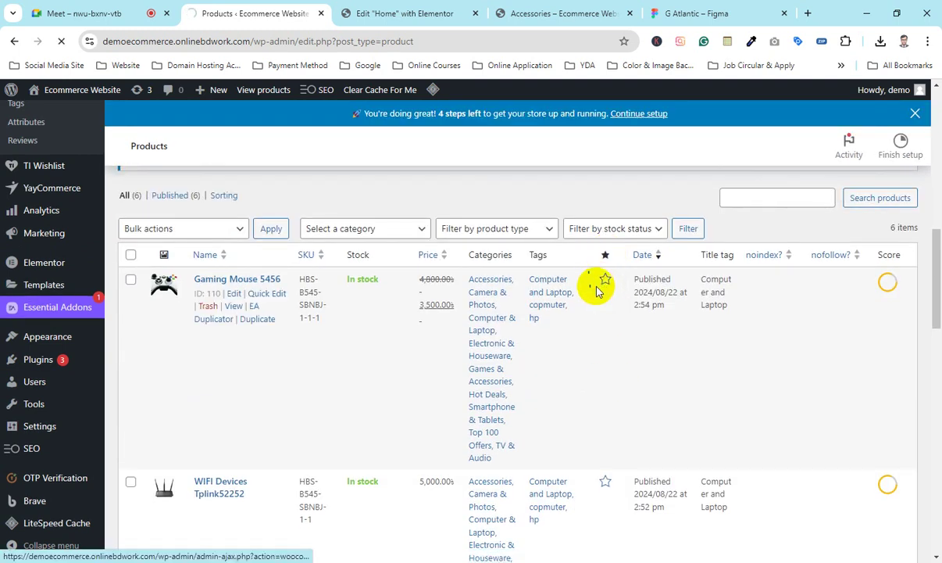
left_click(605, 289)
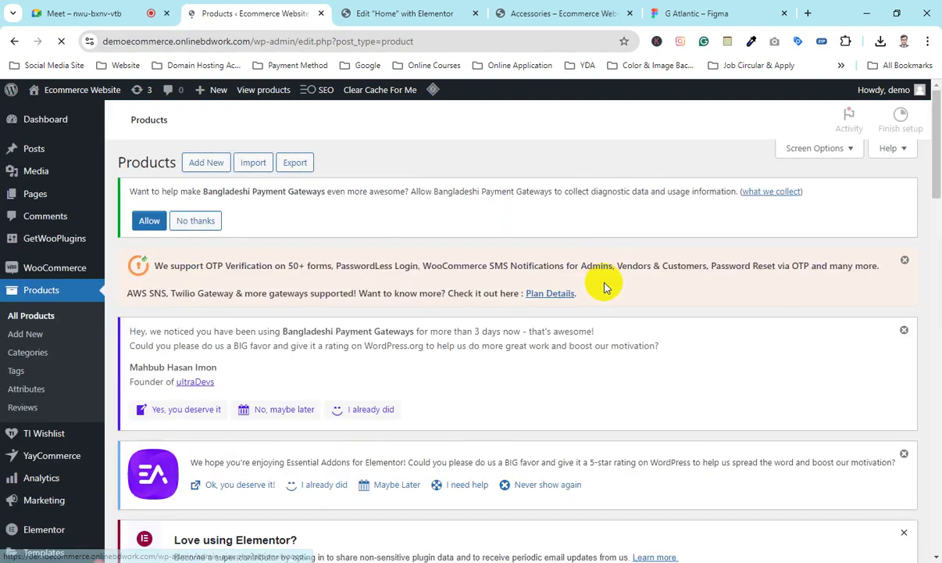
scroll(603, 281, "down", 3)
scroll(606, 284, "down", 2)
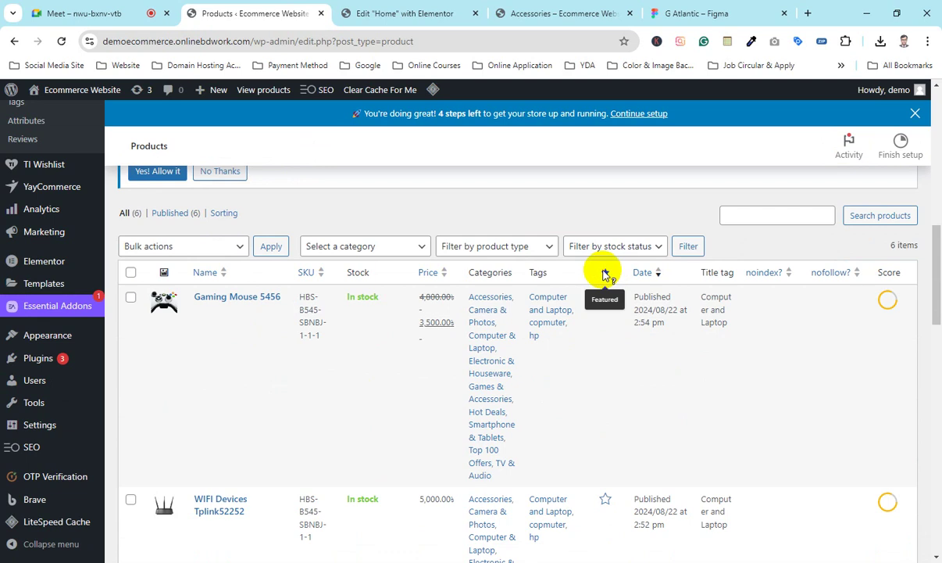
Step: Reselect Featured Products in Filter By so the grid refreshes to show Gaming Mouse 5456
left_click(408, 13)
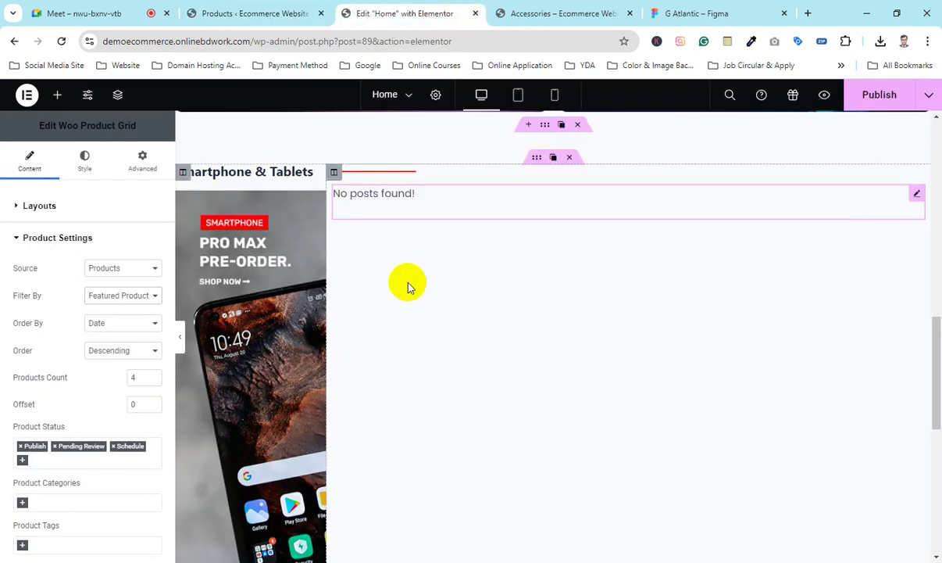
left_click(124, 296)
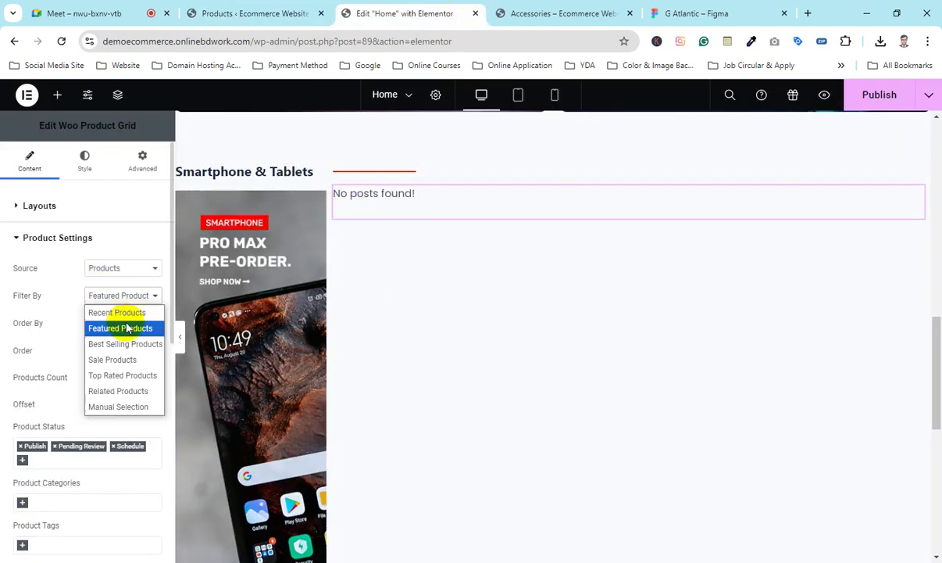
left_click(117, 311)
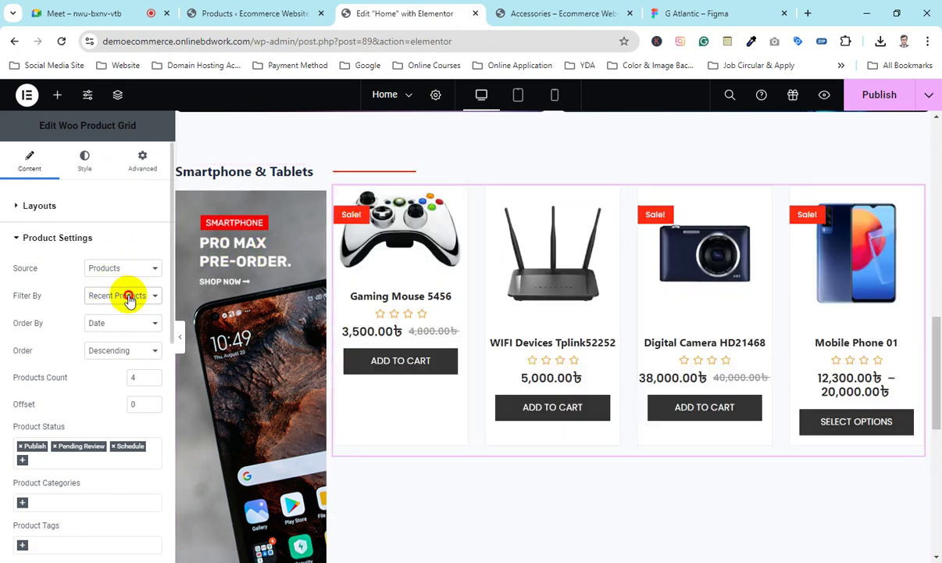
left_click(129, 298)
left_click(119, 328)
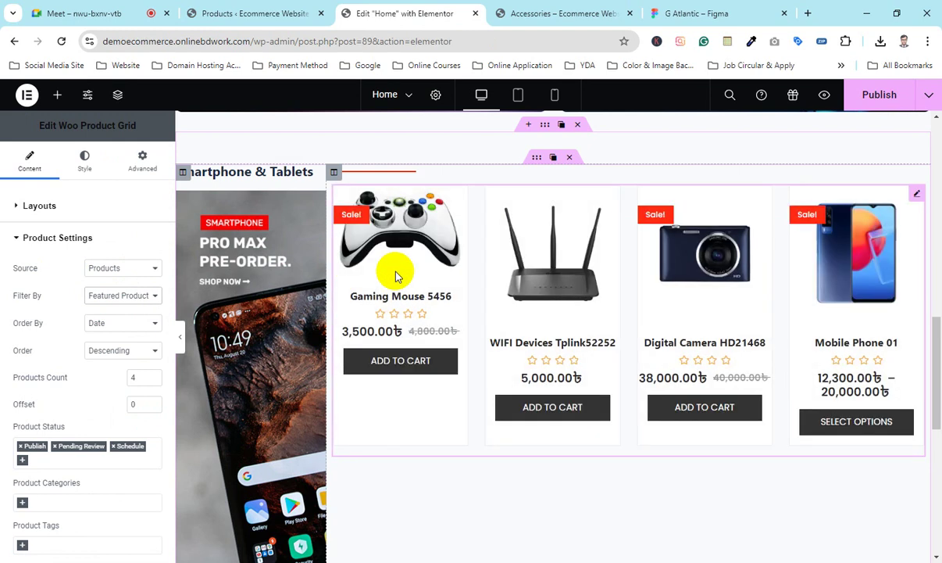
Step: Change Filter By to Best Selling Products, showing four cards starting with Computer And Laptop
left_click(241, 9)
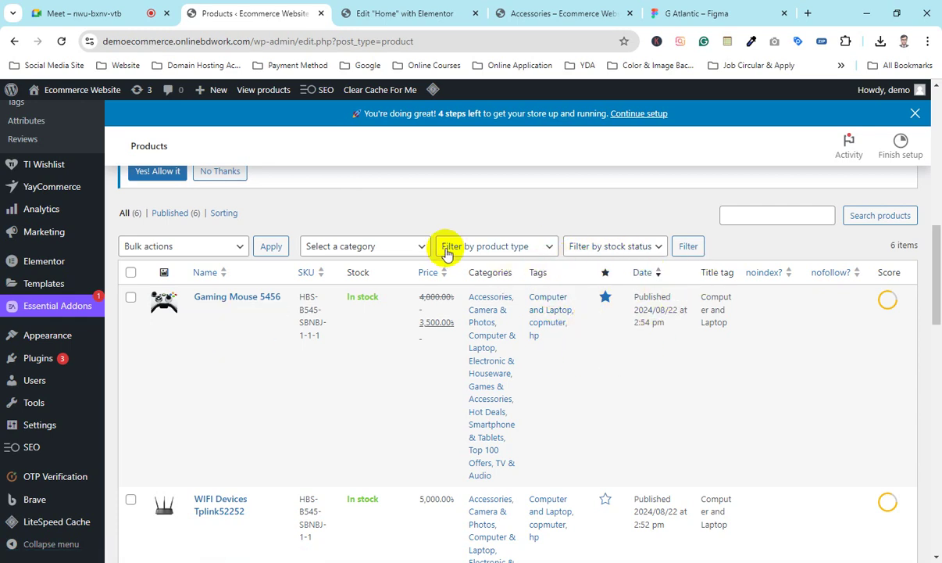
left_click(402, 13)
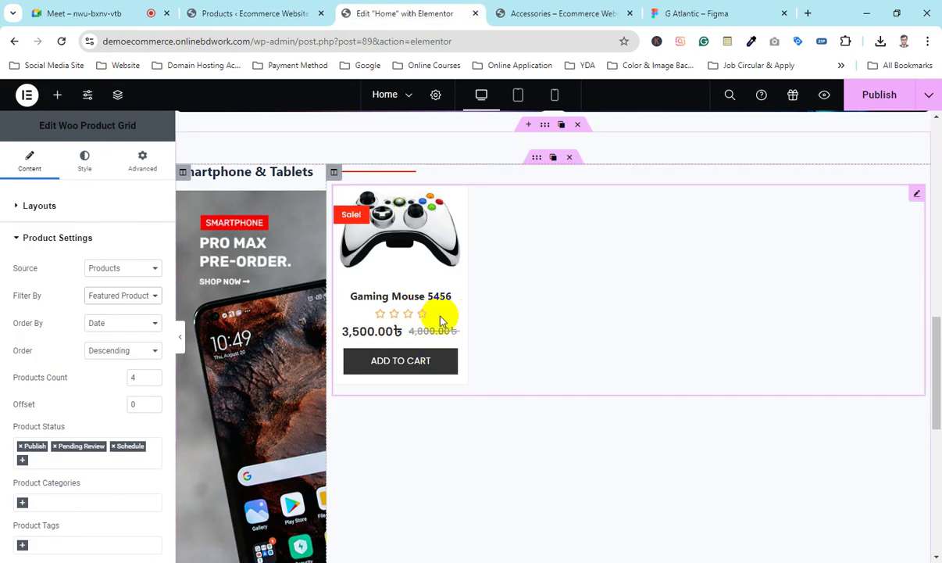
left_click(123, 298)
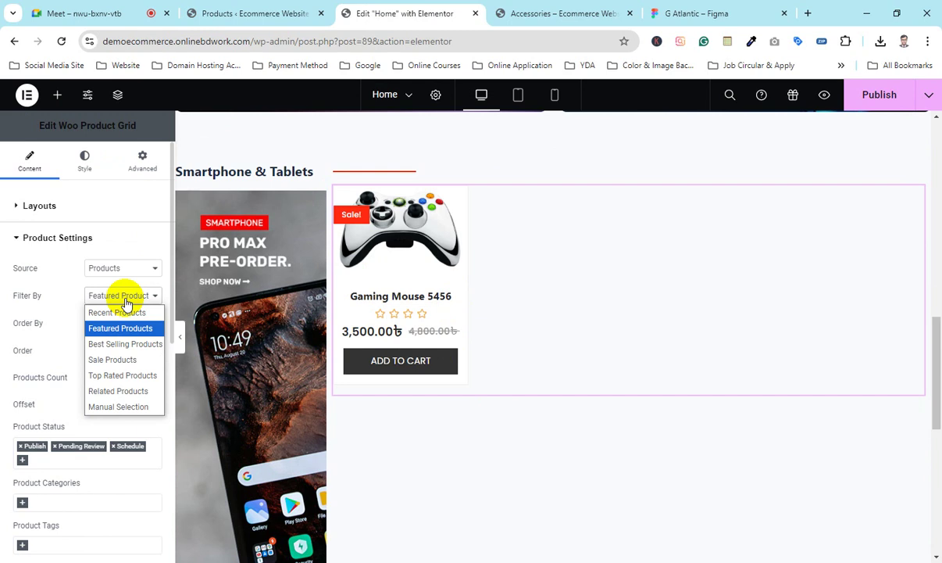
left_click(110, 348)
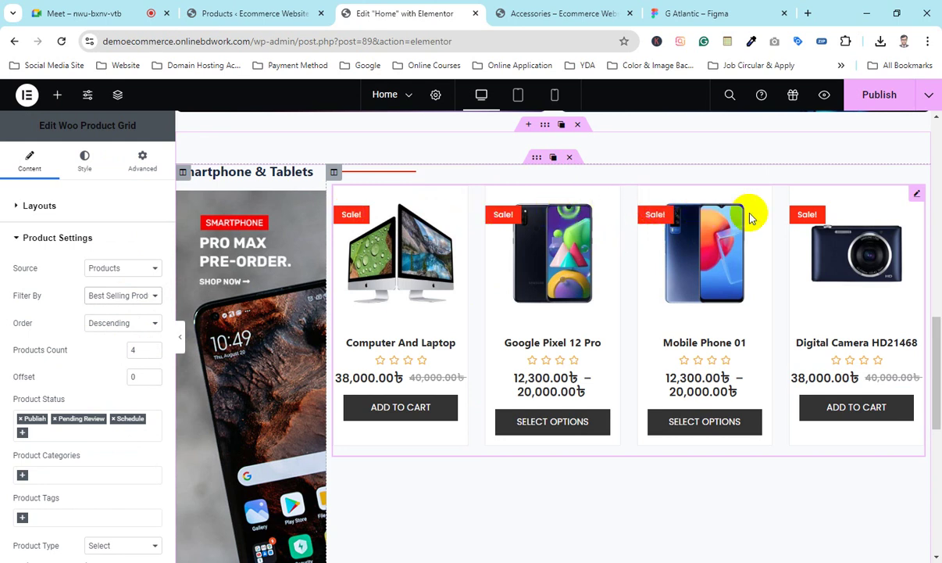
left_click(309, 13)
Step: Set Filter By to Sale Products, listing Gaming Mouse 5456, Digital Camera HD21468, Mobile Phone 01, and Google Pixel 12 Pro
scroll(429, 344, "down", 5)
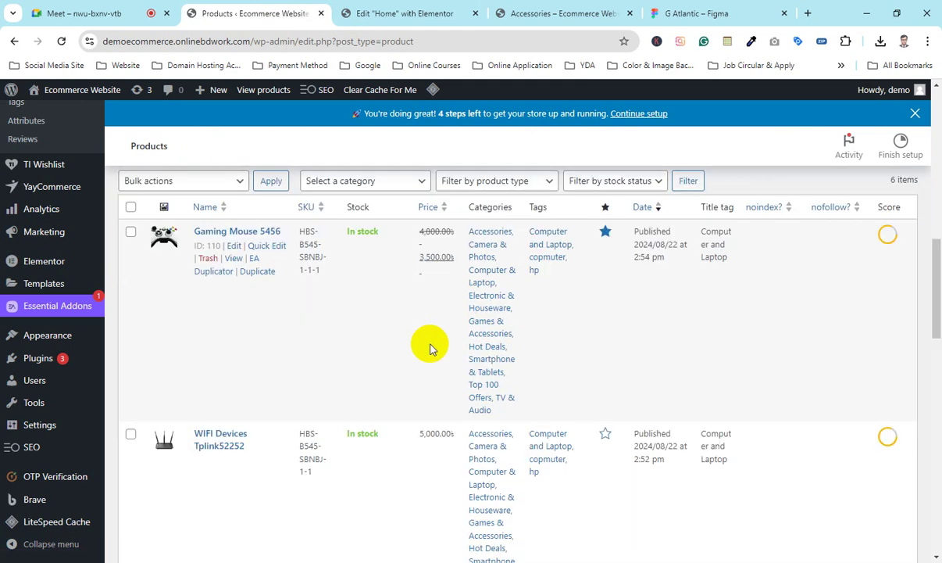
scroll(493, 359, "up", 5)
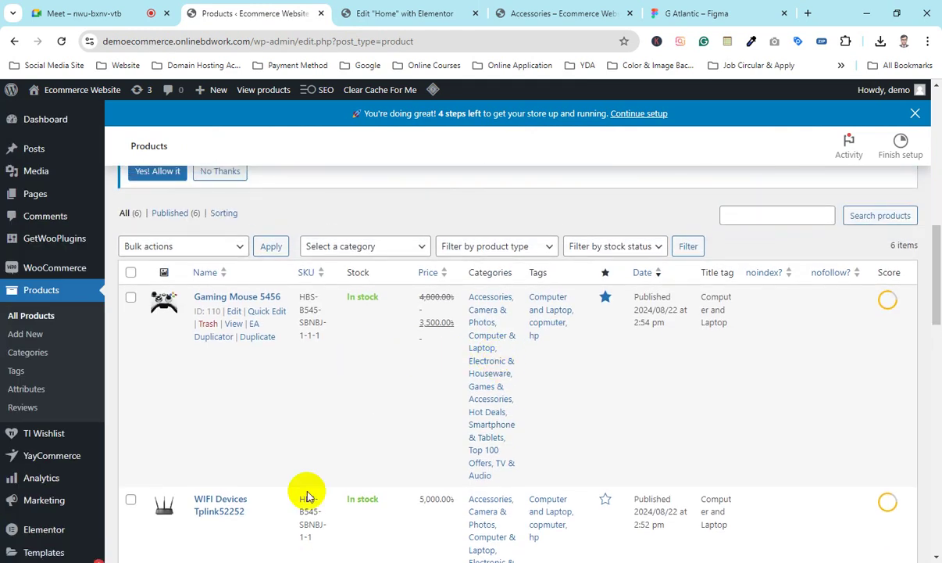
scroll(329, 441, "down", 3)
left_click(345, 9)
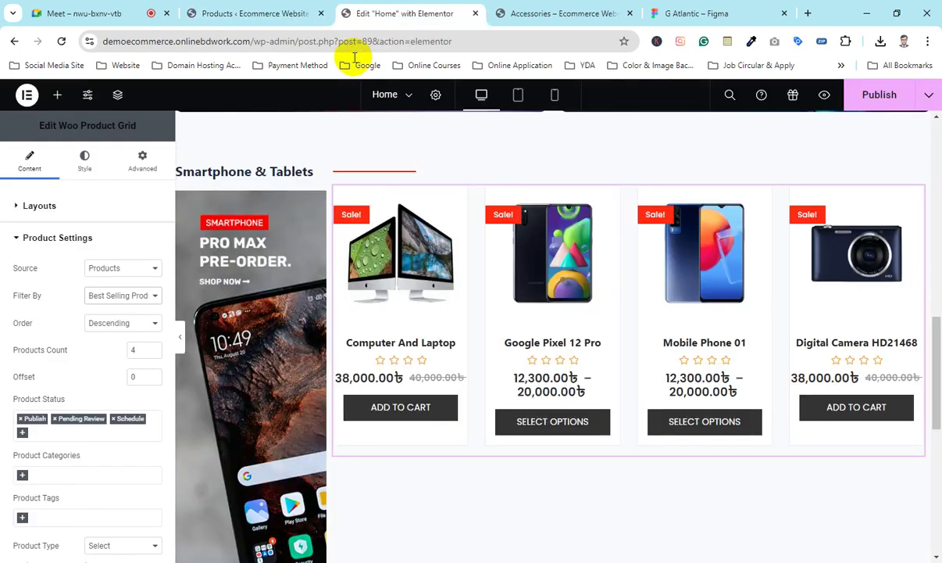
left_click(125, 297)
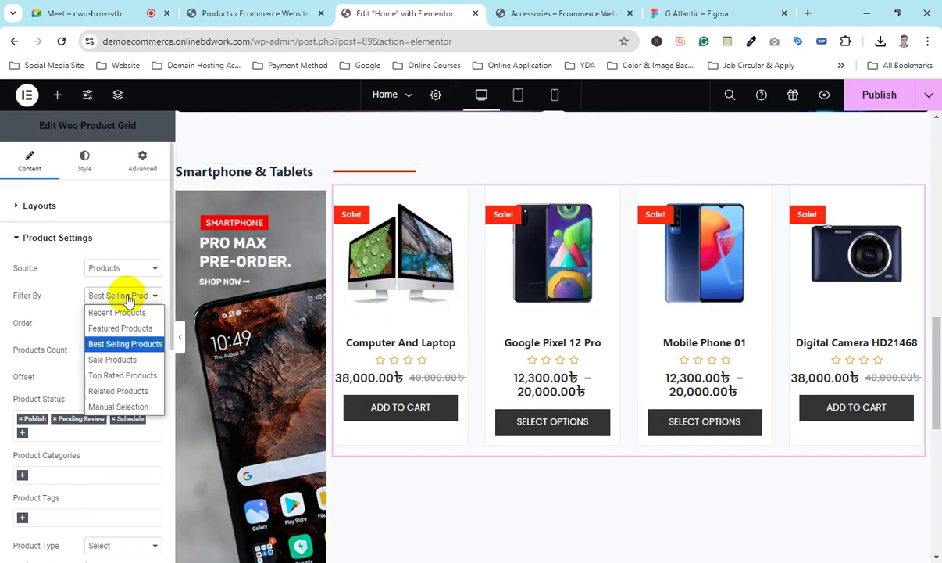
left_click(125, 361)
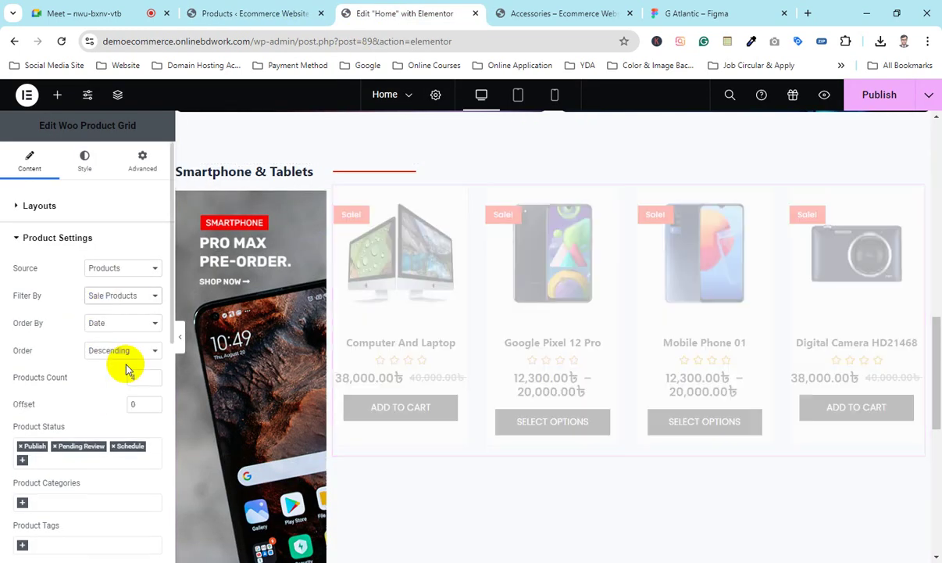
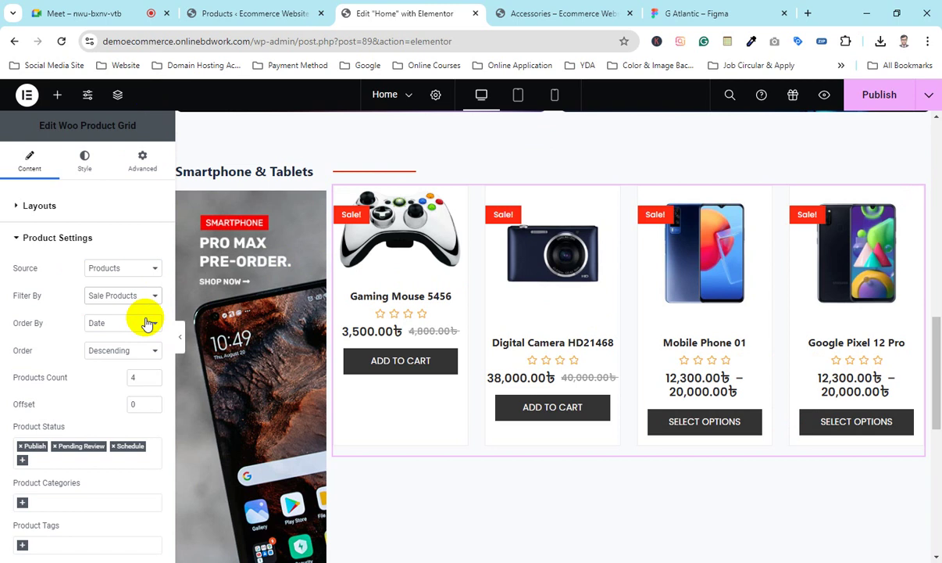
Step: Change the grid's Filter By to Top Rated Products, then Related Products, leaving 'No posts found!'
left_click(127, 300)
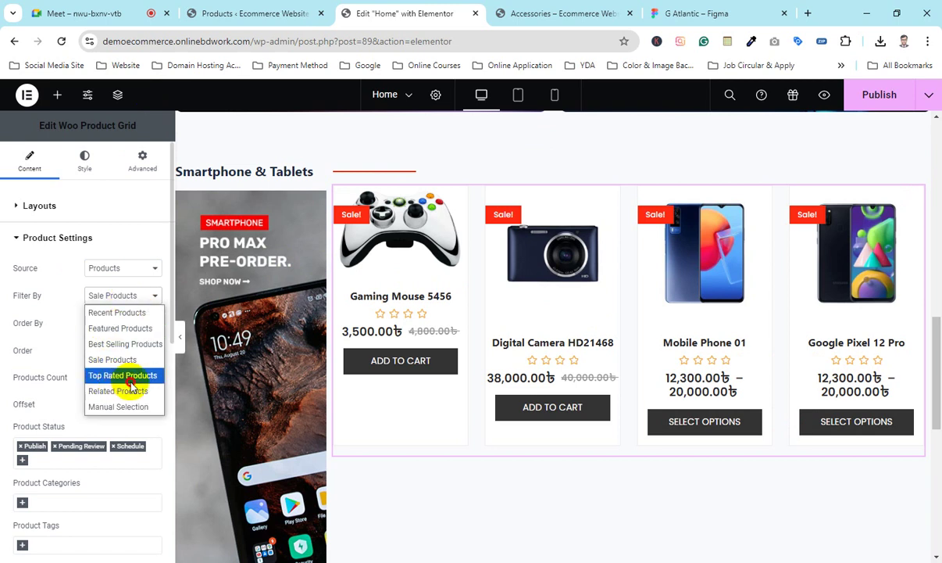
left_click(125, 376)
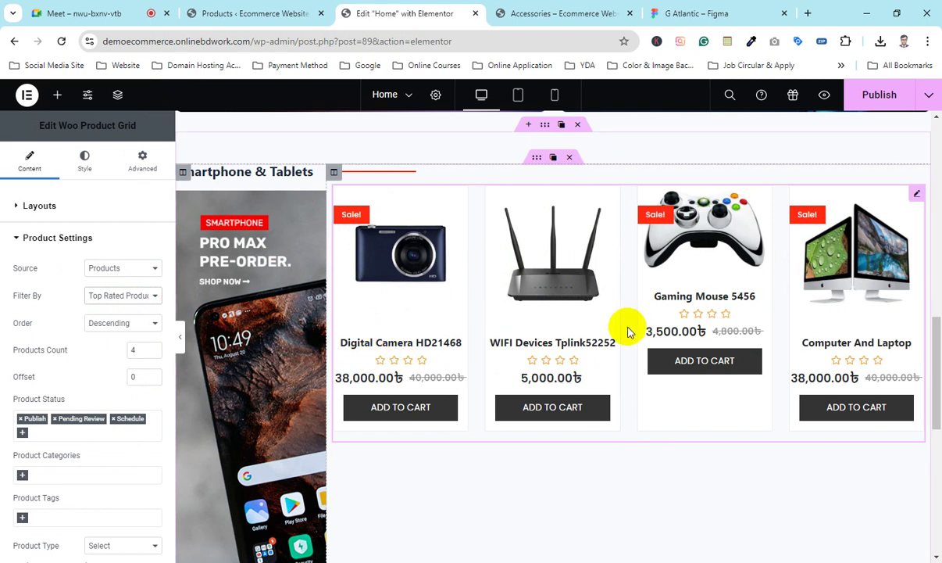
left_click(117, 295)
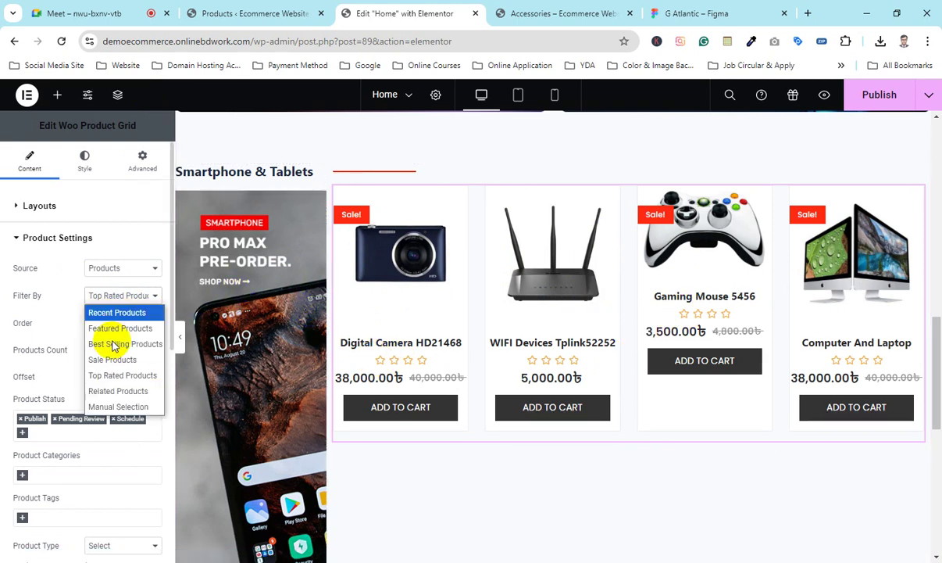
left_click(127, 400)
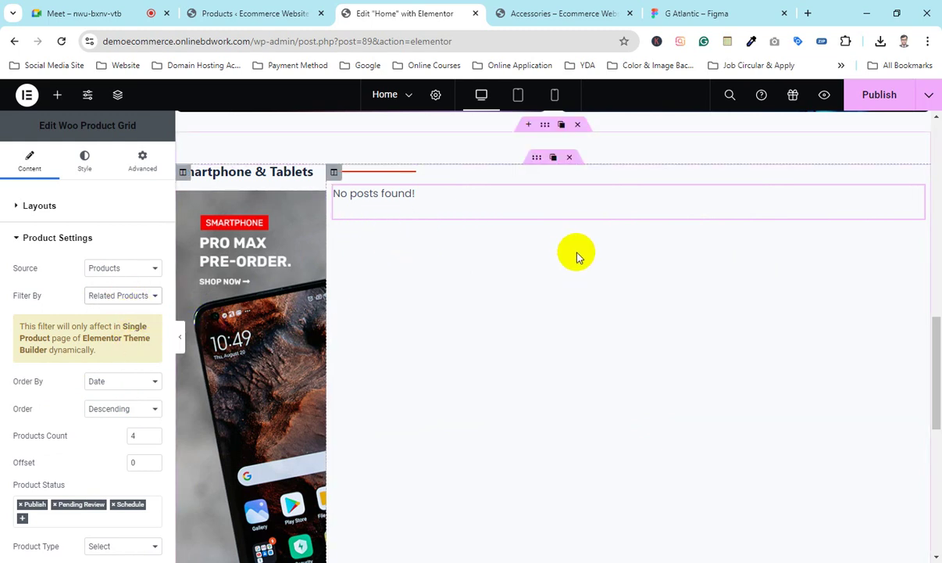
Step: From All Products, open Gaming Mouse 5456 for editing and scroll to its Product data box
left_click(249, 13)
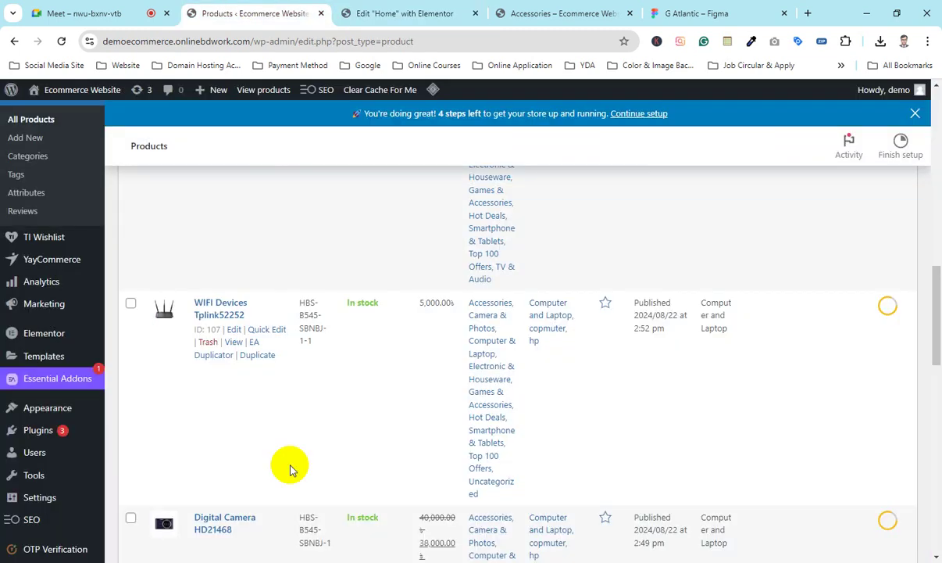
scroll(297, 437, "up", 2)
scroll(245, 445, "up", 3)
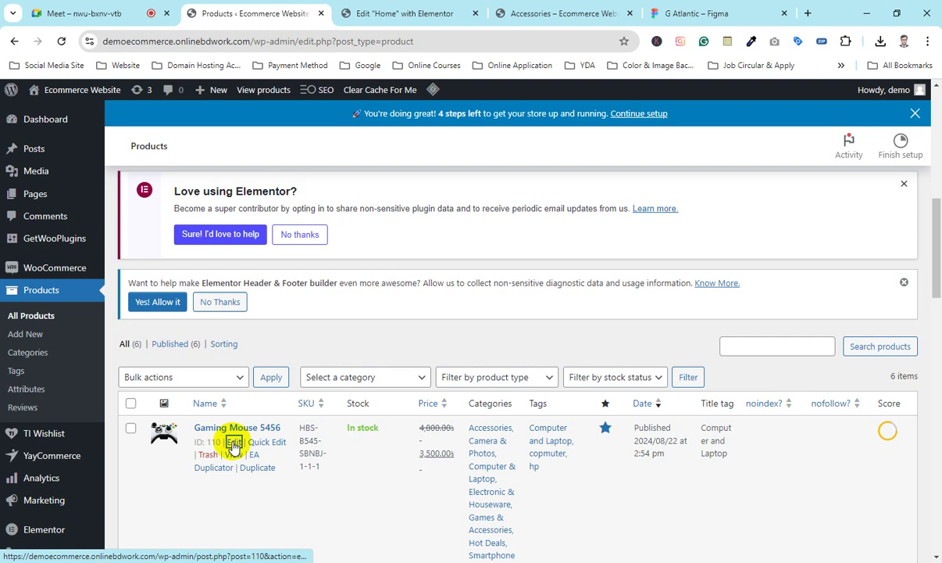
left_click(232, 443)
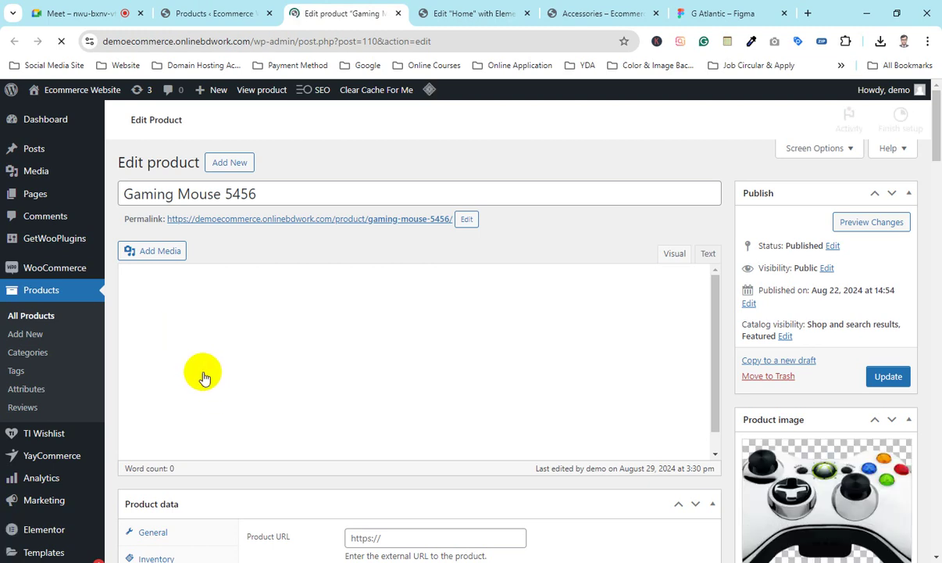
scroll(203, 373, "down", 5)
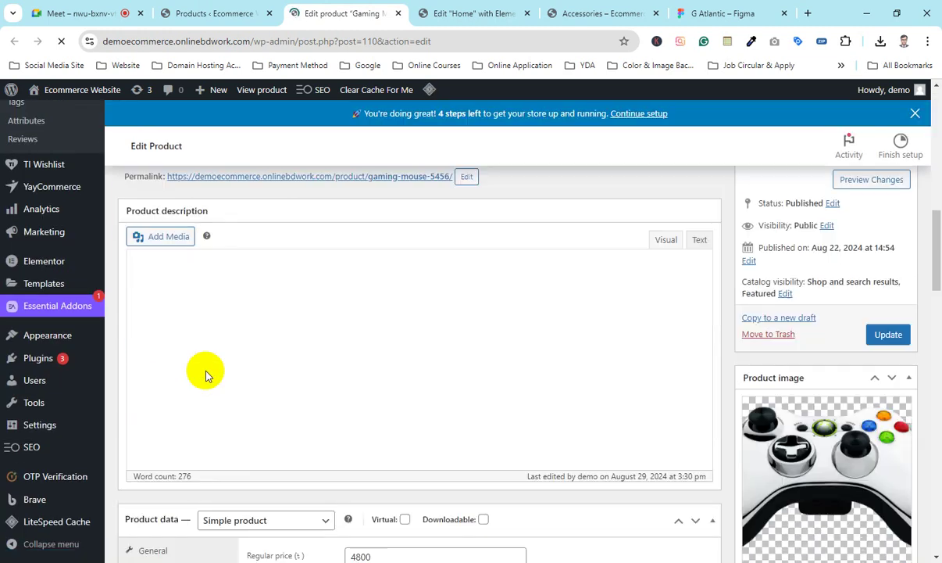
scroll(205, 372, "down", 5)
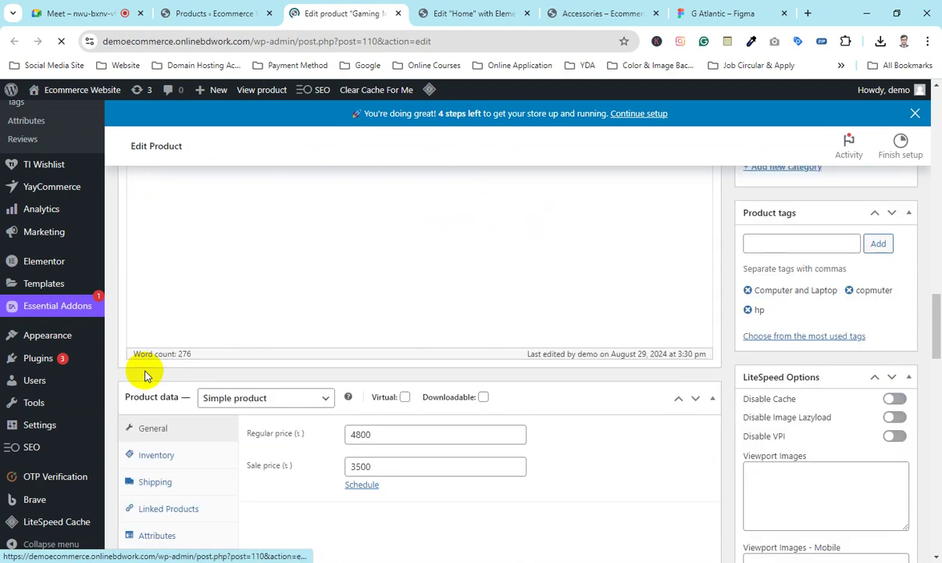
scroll(203, 367, "down", 5)
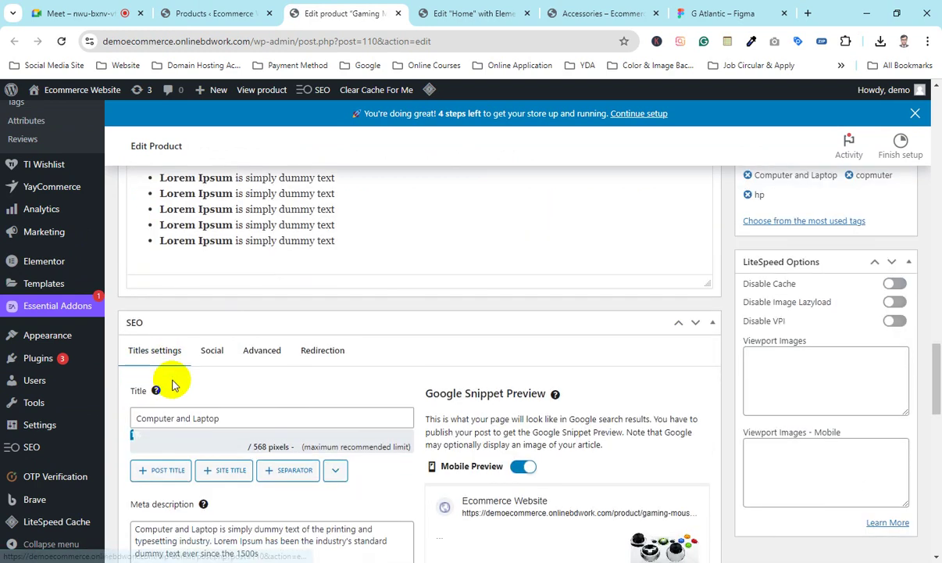
scroll(172, 381, "up", 3)
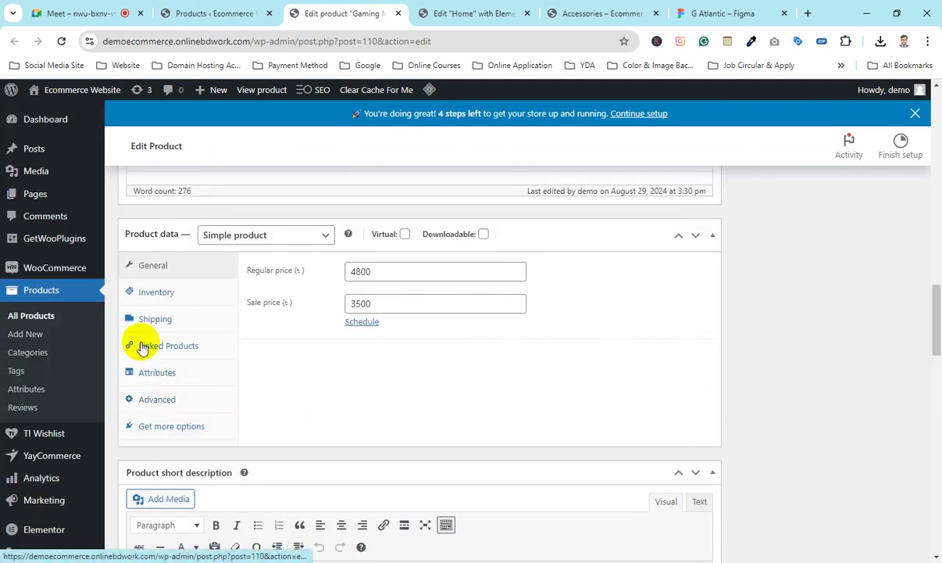
Step: In Linked Products, add WIFI Devices Tplink52252 as an upsell, copying its name from the product list
left_click(172, 354)
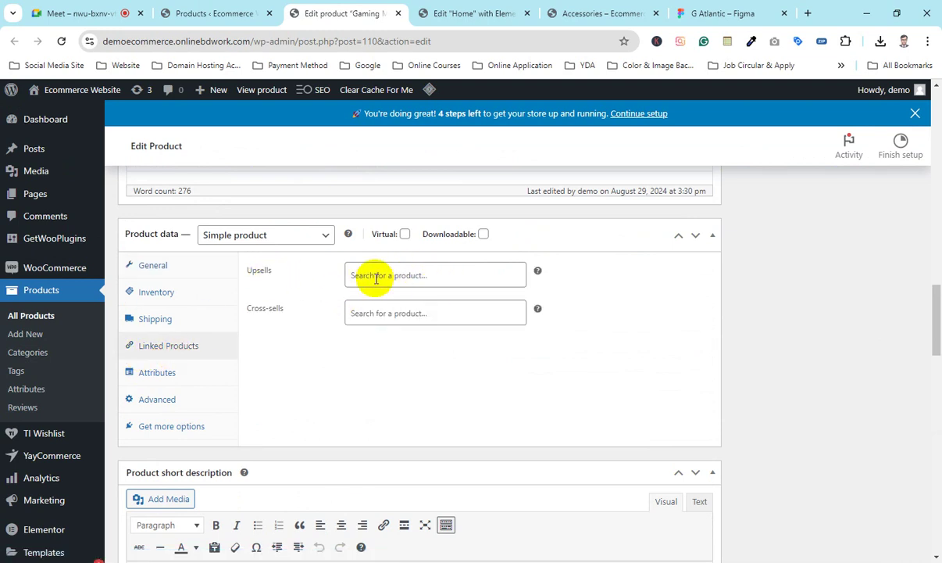
left_click(420, 280)
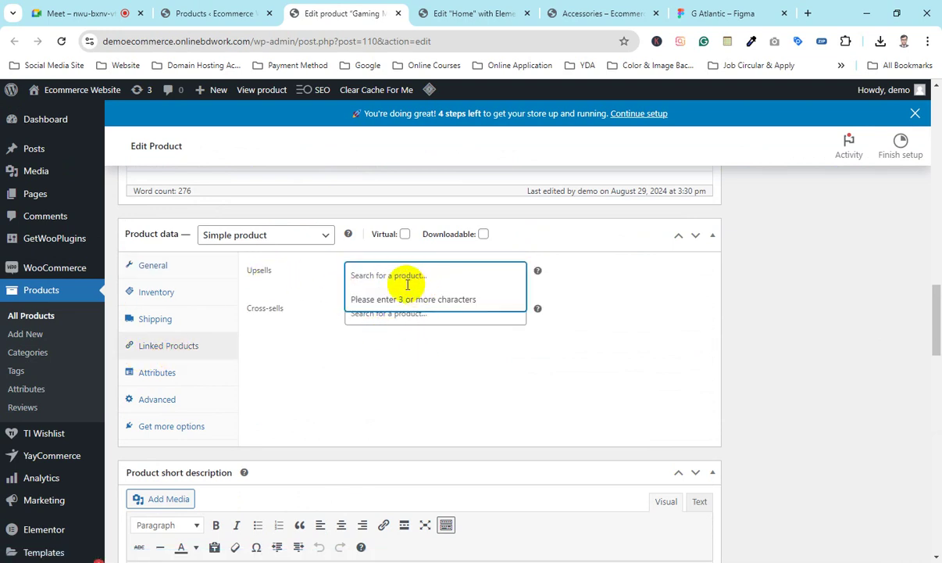
left_click(189, 11)
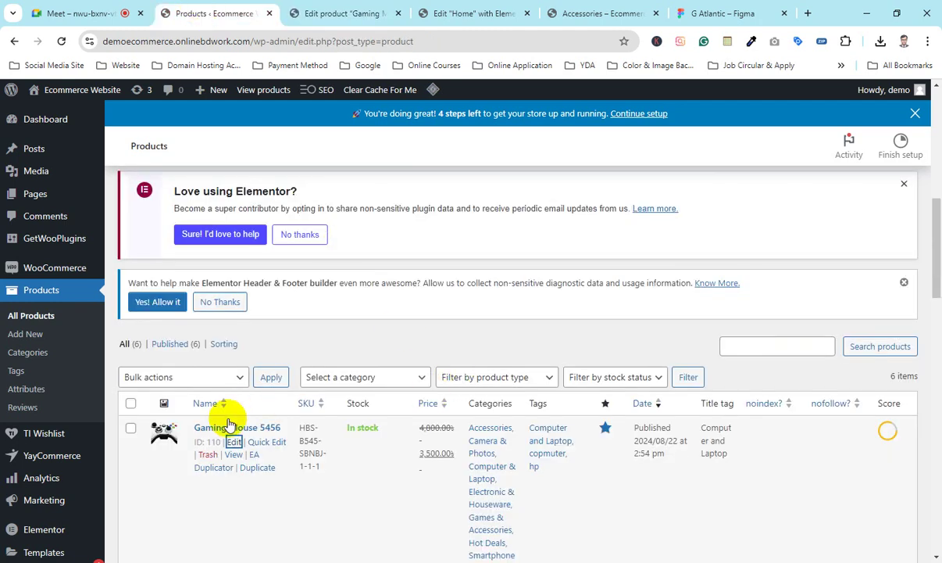
scroll(229, 423, "down", 3)
left_click_drag(189, 437, 247, 444)
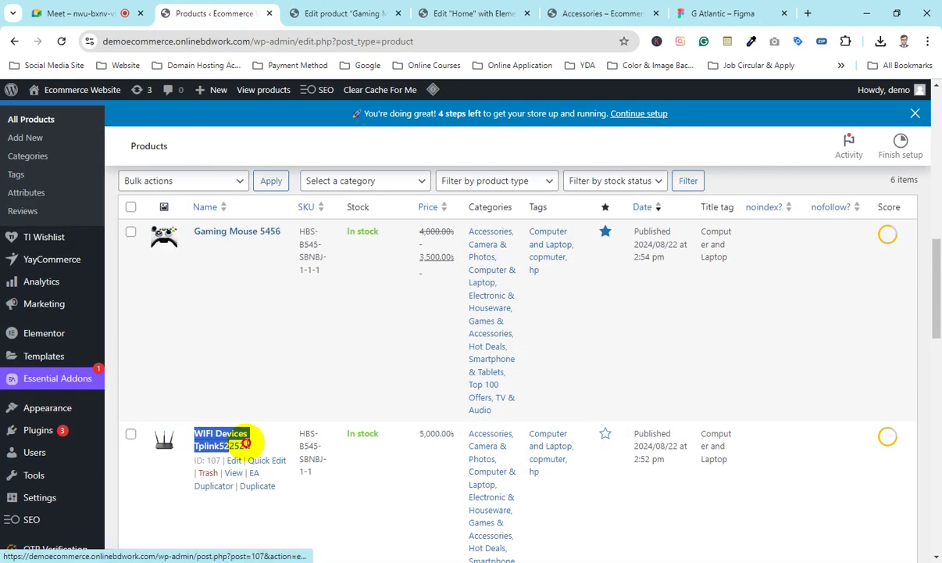
left_click(358, 12)
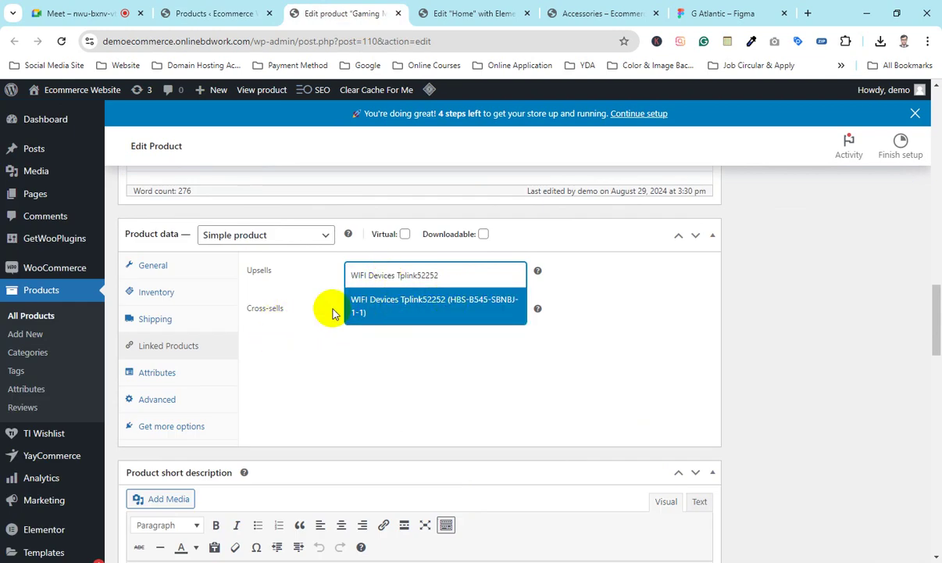
left_click(366, 311)
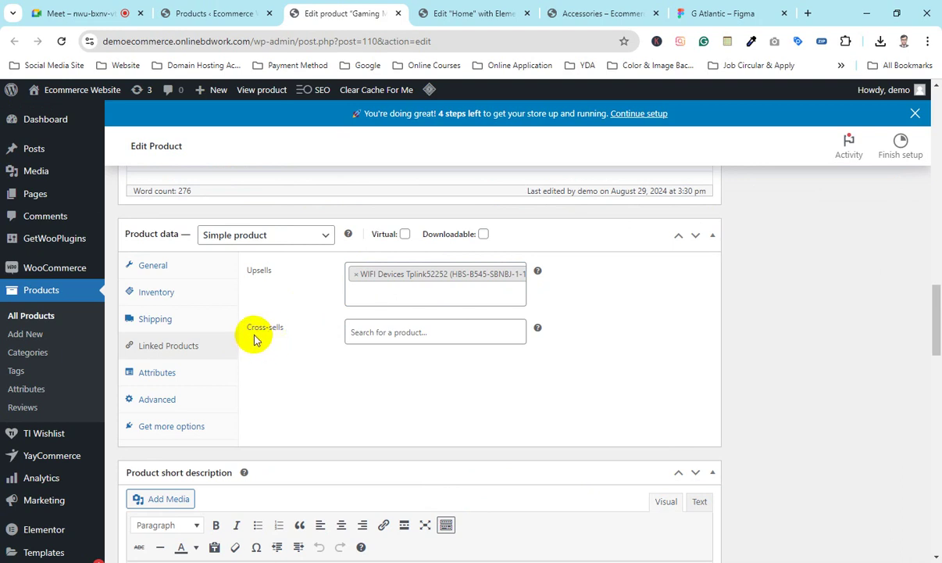
Step: Add WIFI Devices Tplink52252 as a cross-sell and update the Gaming Mouse 5456 product
left_click(397, 331)
type("WIFI Devices Tplink52252")
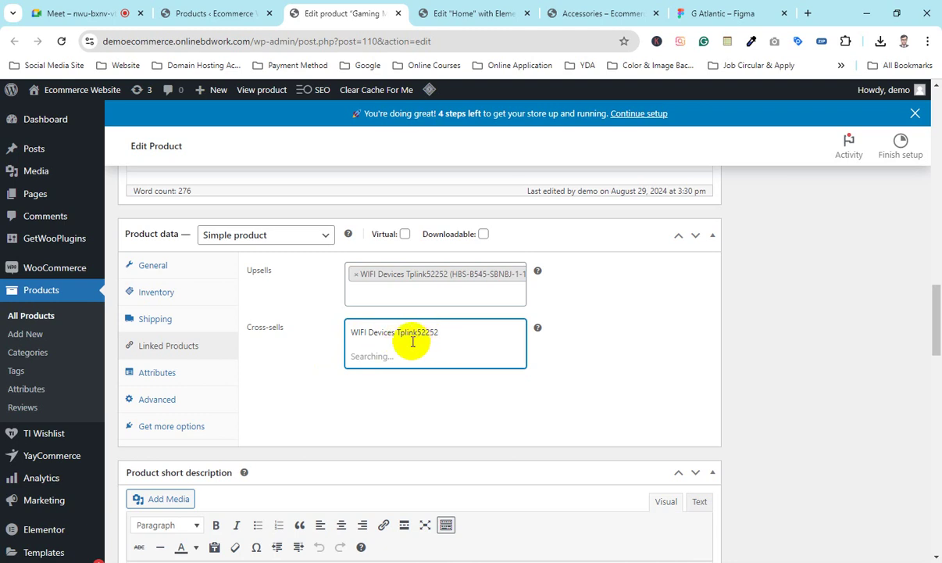
left_click(388, 353)
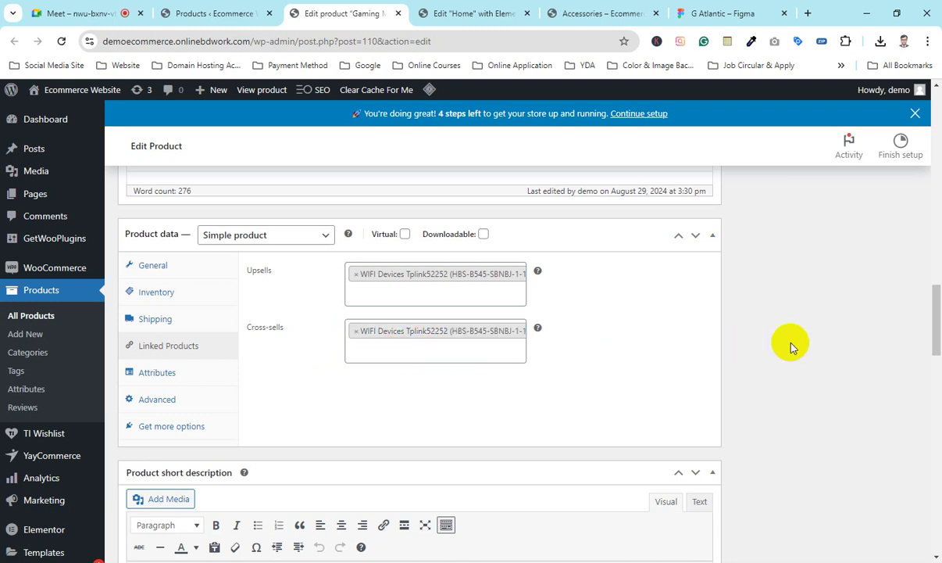
scroll(789, 342, "up", 10)
scroll(899, 429, "down", 3)
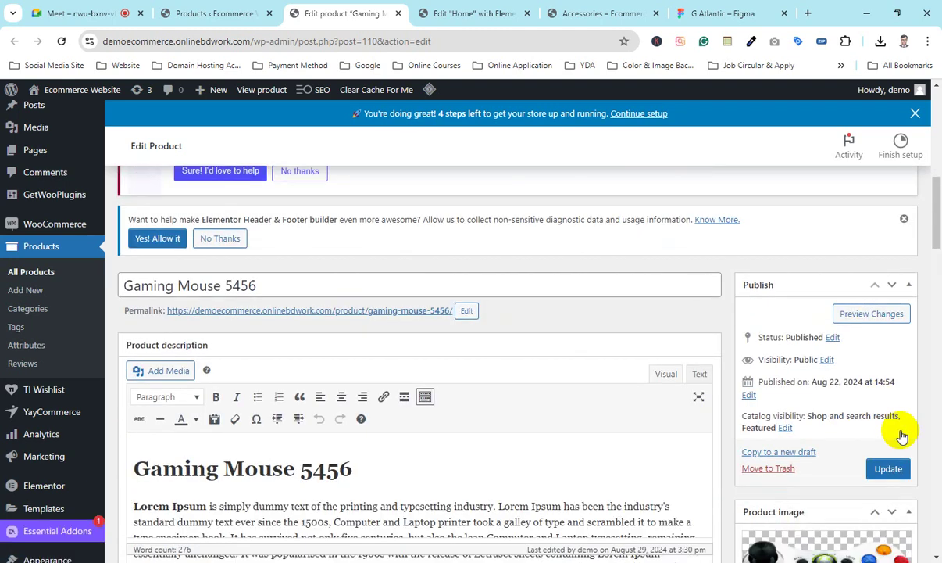
left_click(878, 319)
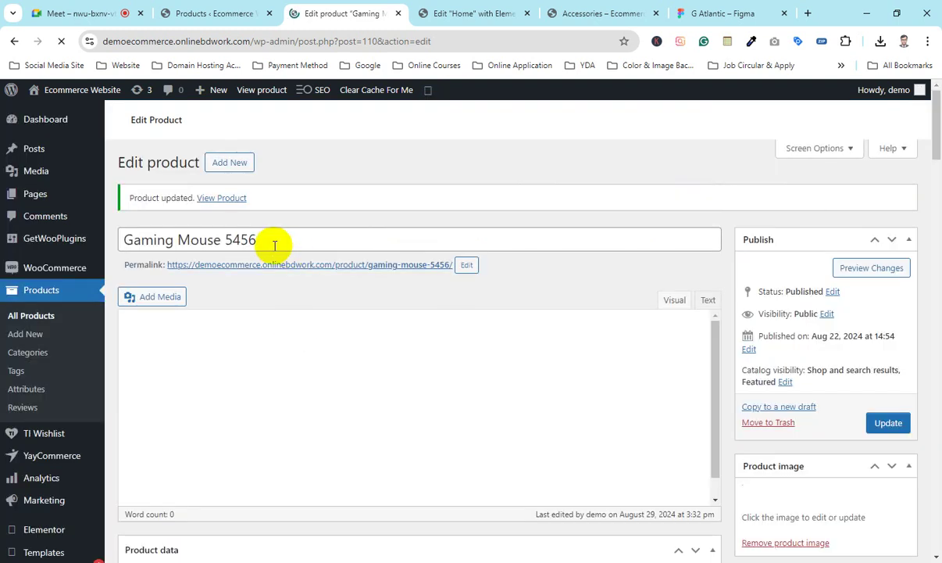
Step: Switch between the product edit page and the Elementor homepage editor, ending in Elementor
left_click(479, 7)
left_click(395, 8)
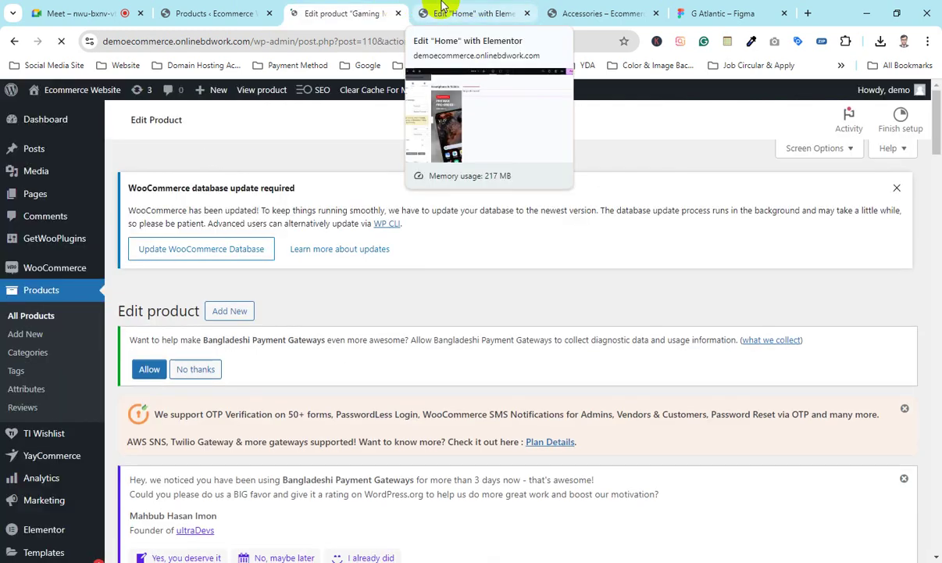
left_click(440, 6)
left_click(376, 6)
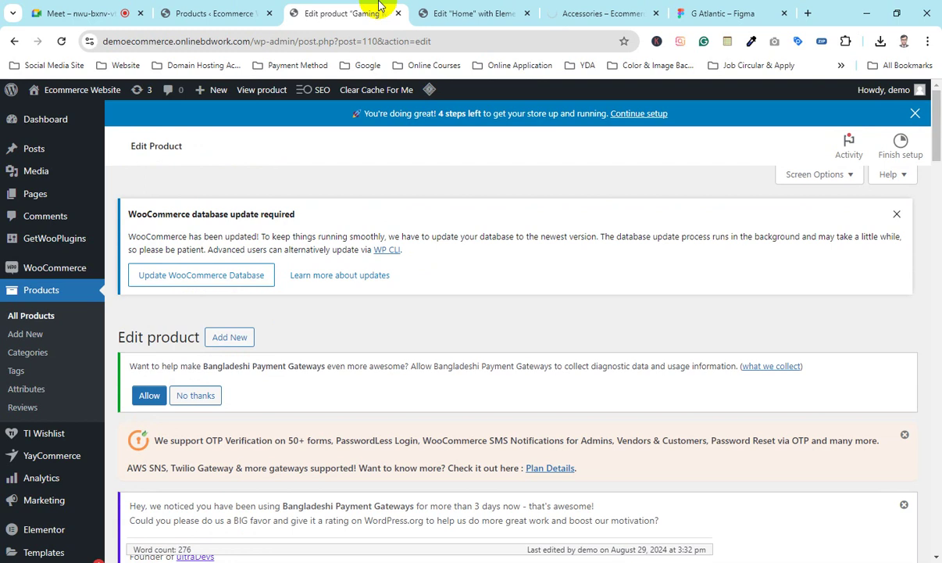
left_click(448, 9)
left_click(109, 296)
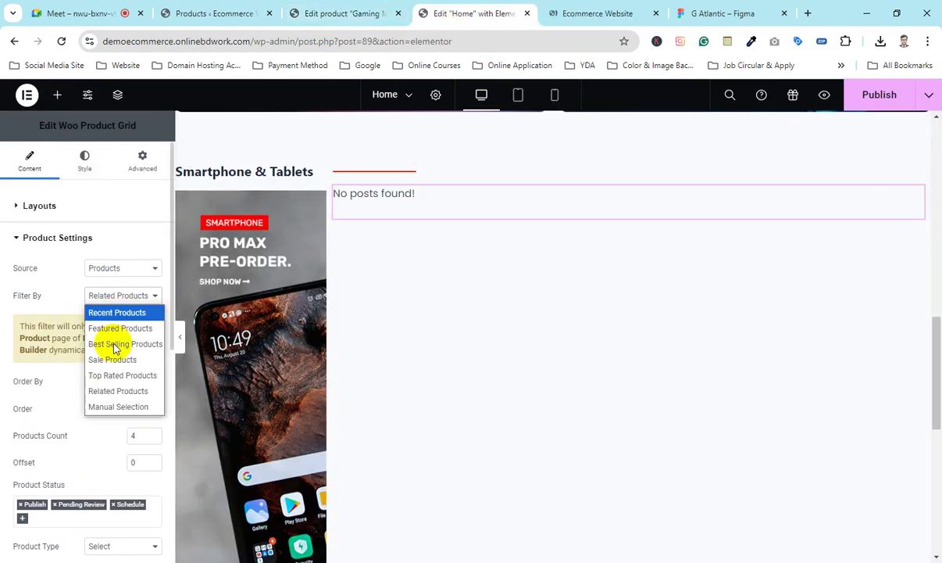
left_click(119, 408)
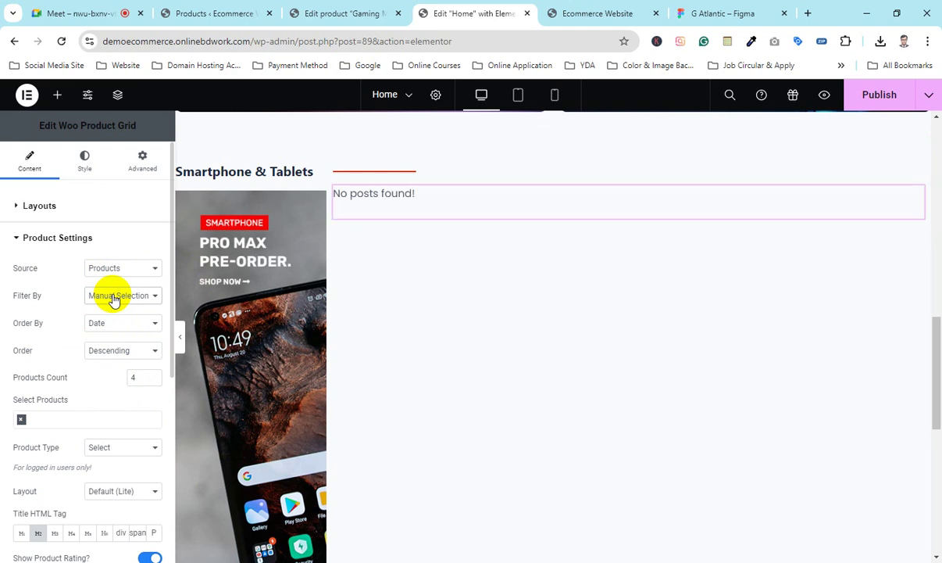
left_click(113, 298)
left_click(115, 389)
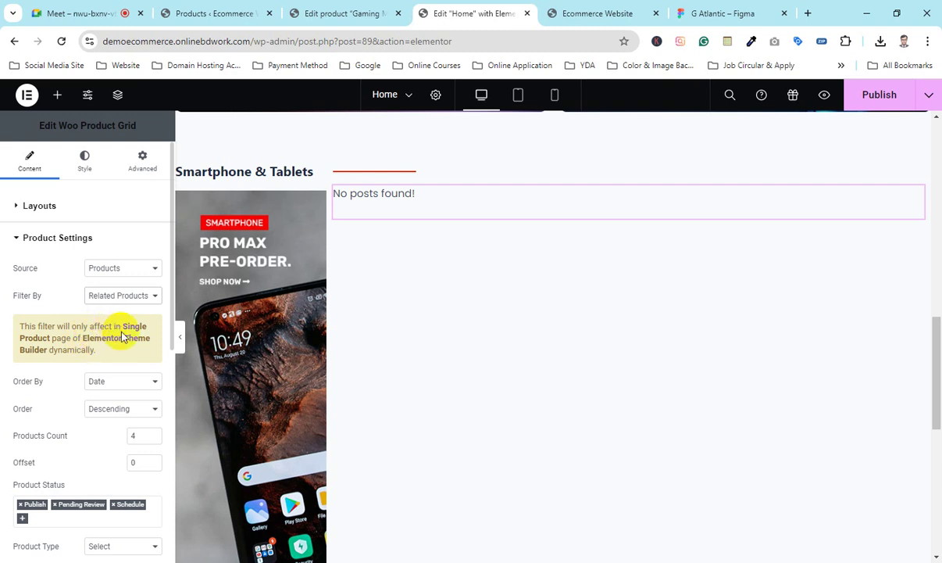
left_click(596, 14)
Step: Open the Smartphone & Tablets category page on the live site
scroll(368, 328, "down", 2)
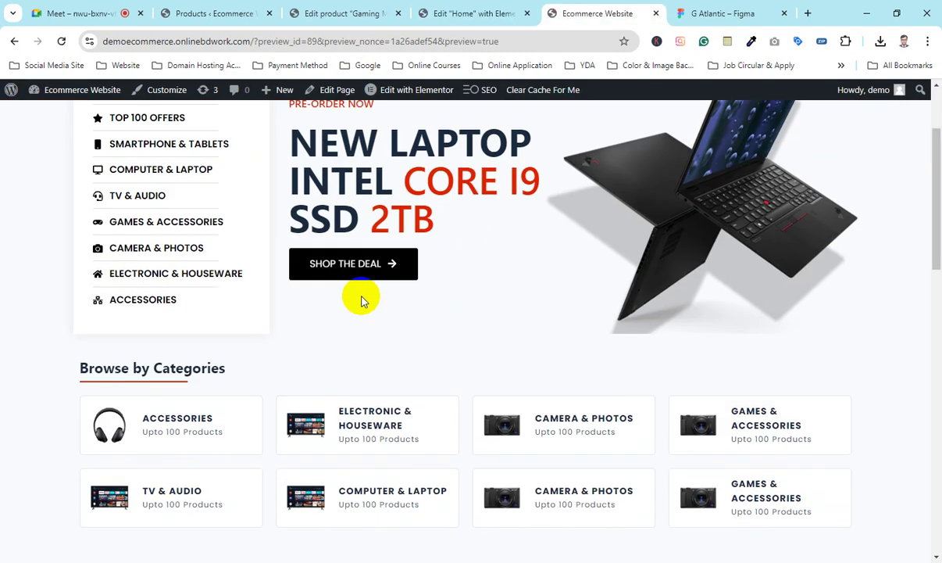
scroll(361, 305, "down", 5)
left_click(172, 370)
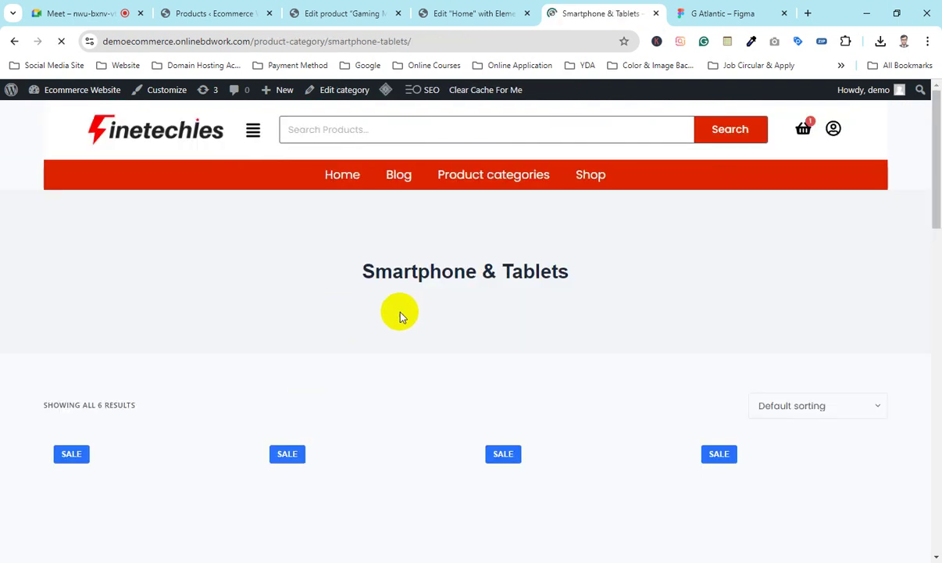
left_click_drag(260, 270, 727, 258)
scroll(732, 258, "down", 15)
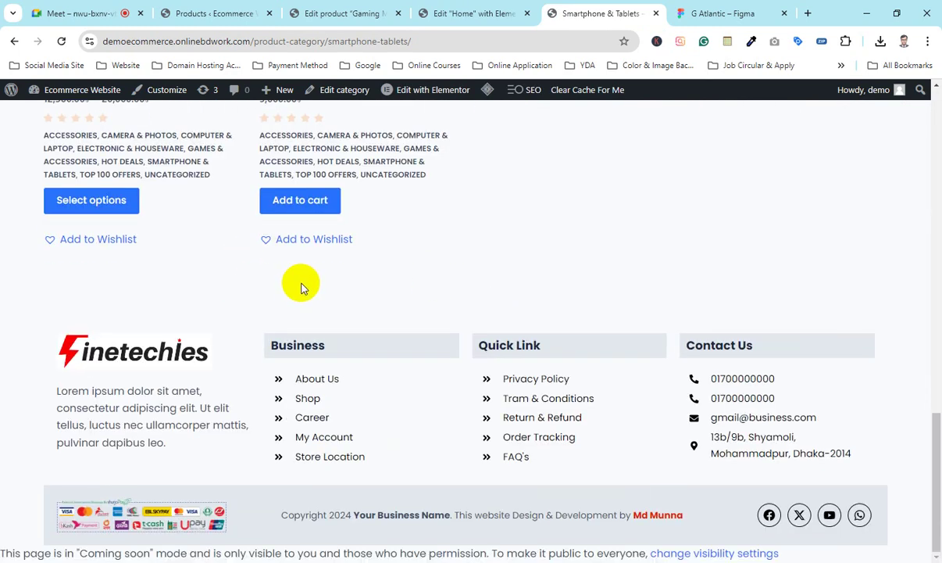
scroll(303, 288, "up", 3)
Step: Open the WIFI Devices Tplink52252 product page and scroll through it
left_click(346, 232)
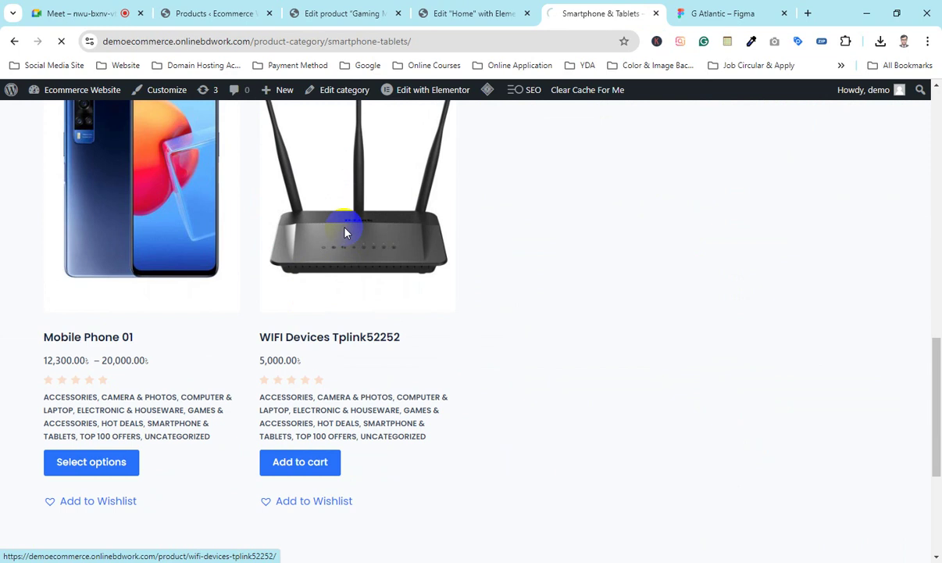
scroll(344, 258, "up", 7)
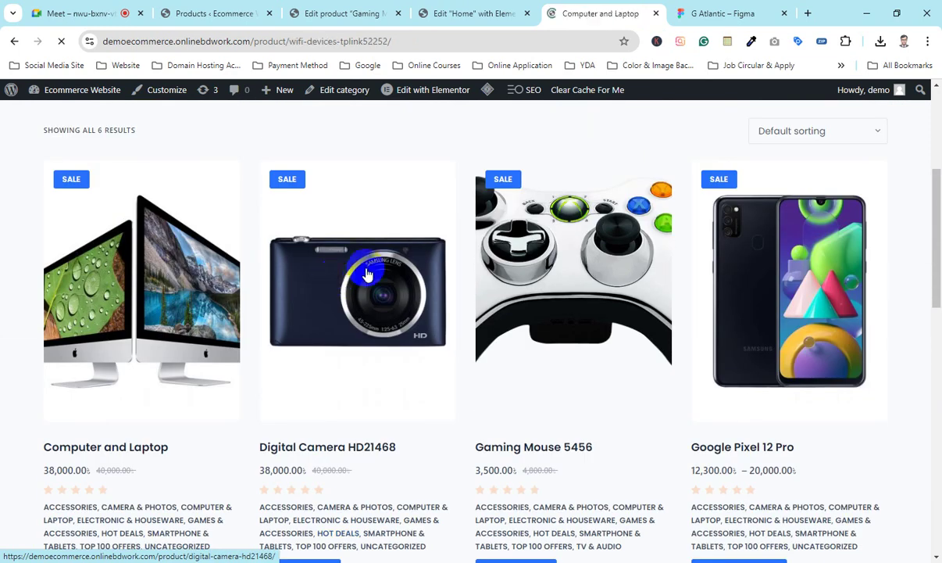
scroll(435, 280, "down", 5)
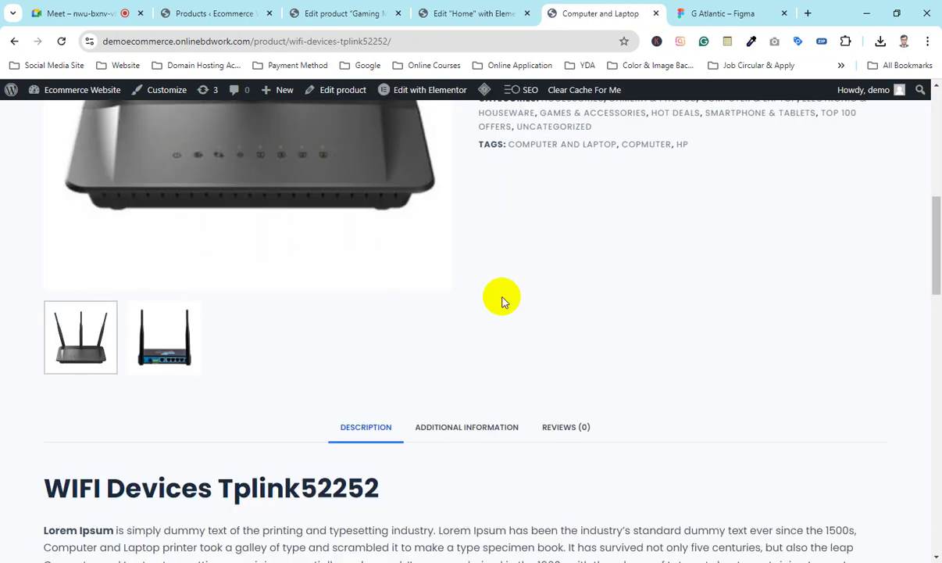
scroll(466, 351, "up", 4)
scroll(399, 269, "down", 8)
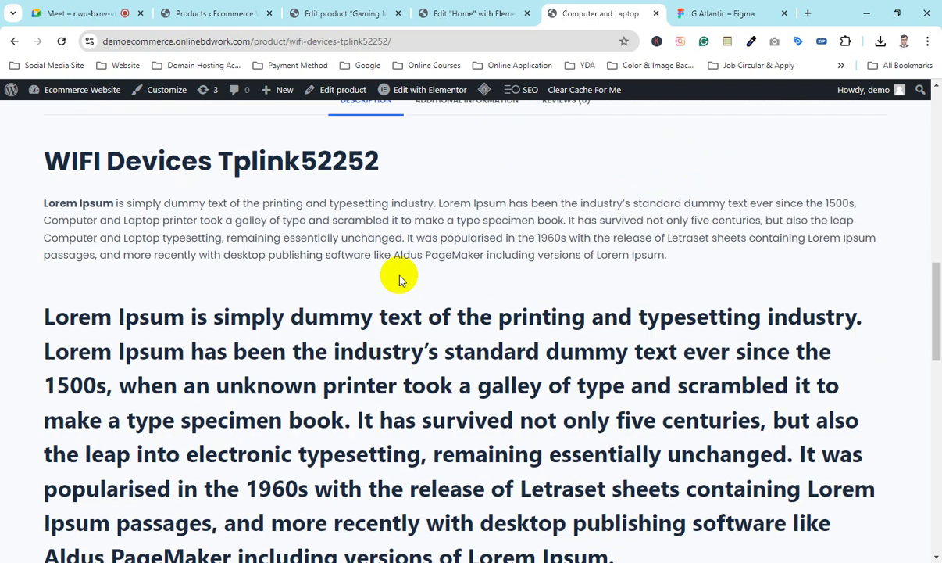
scroll(399, 279, "down", 8)
scroll(194, 326, "up", 3)
Step: Review its four related products with sale badges, then return to the Home editor
left_click_drag(40, 242, 238, 248)
left_click(42, 205)
scroll(341, 317, "down", 5)
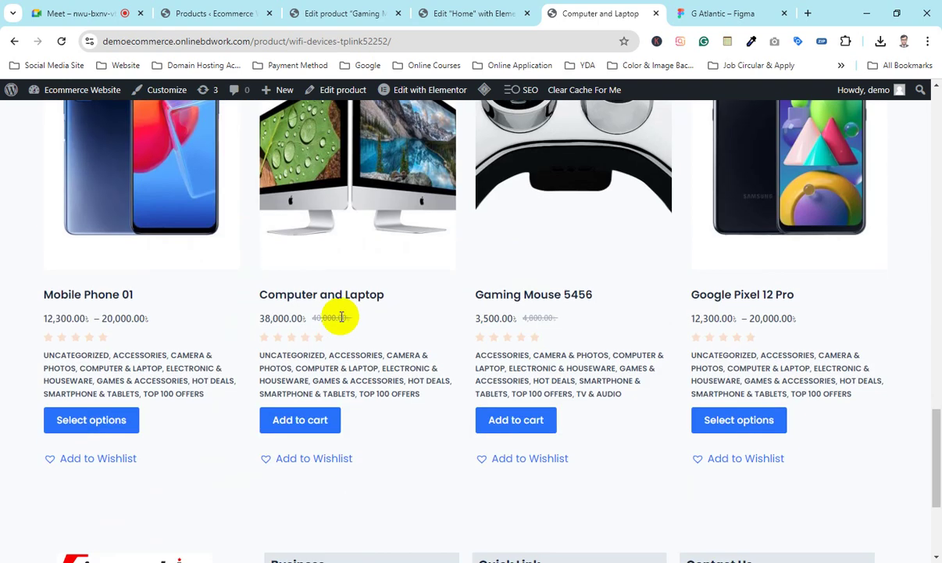
scroll(450, 344, "down", 3)
scroll(452, 345, "up", 6)
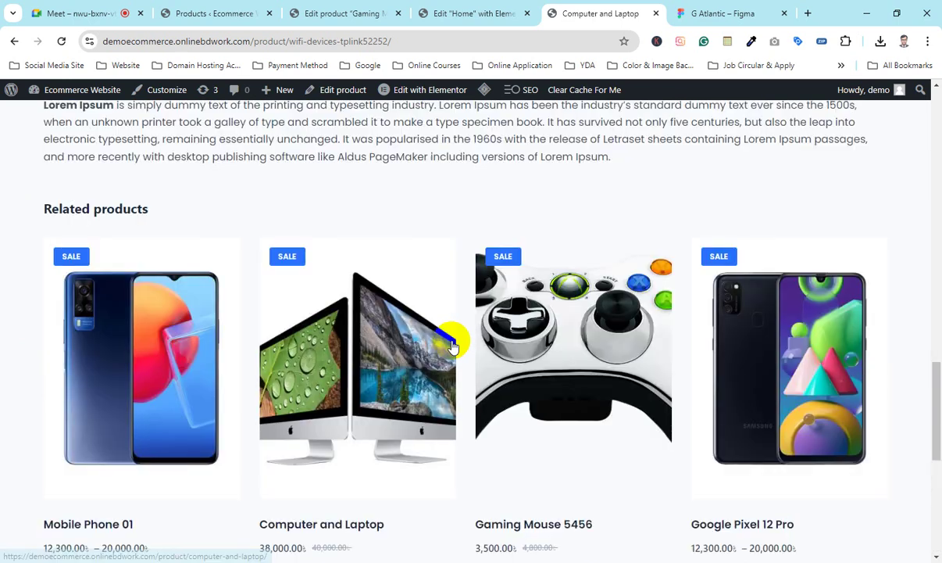
scroll(452, 345, "up", 5)
left_click(426, 11)
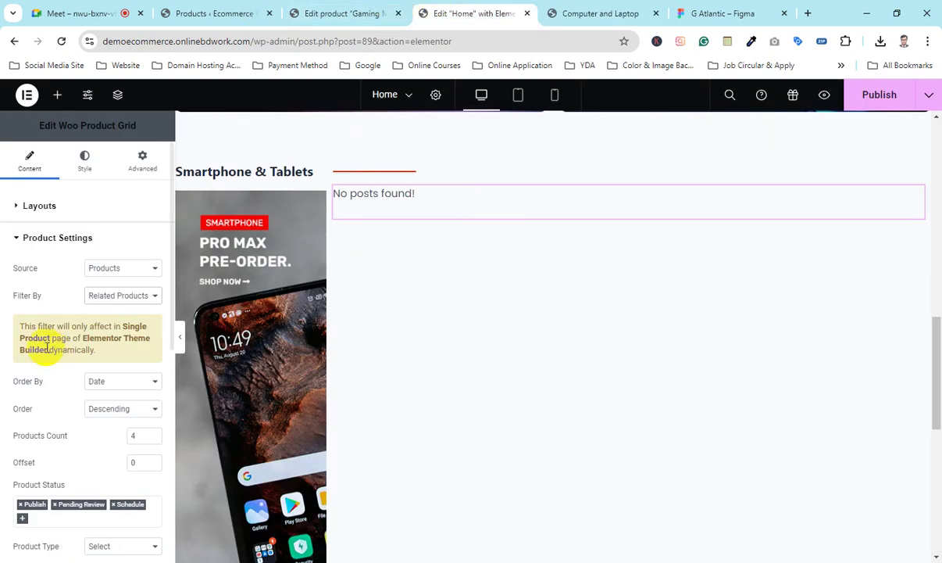
Step: Set Filter By to Recent Products, keeping the order by date, descending
left_click(94, 297)
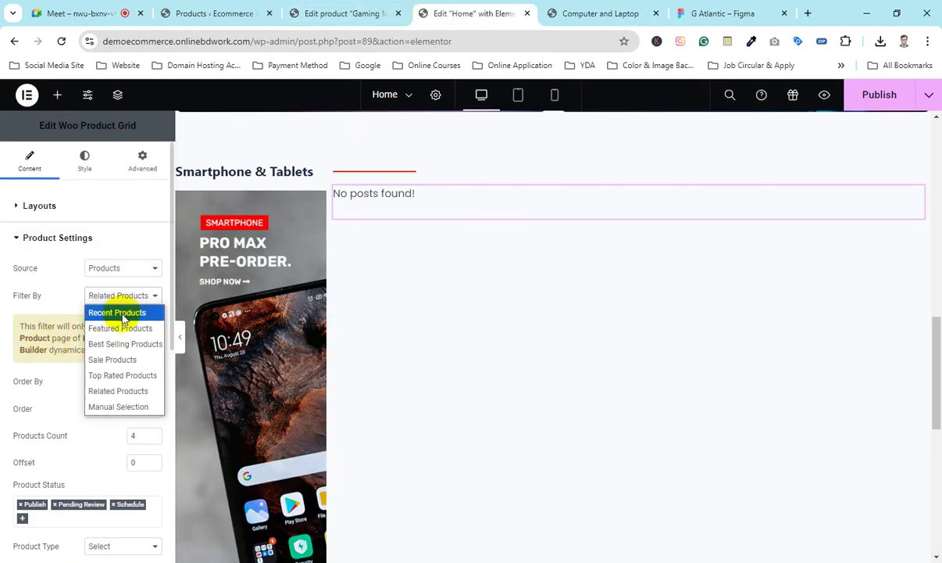
left_click(125, 314)
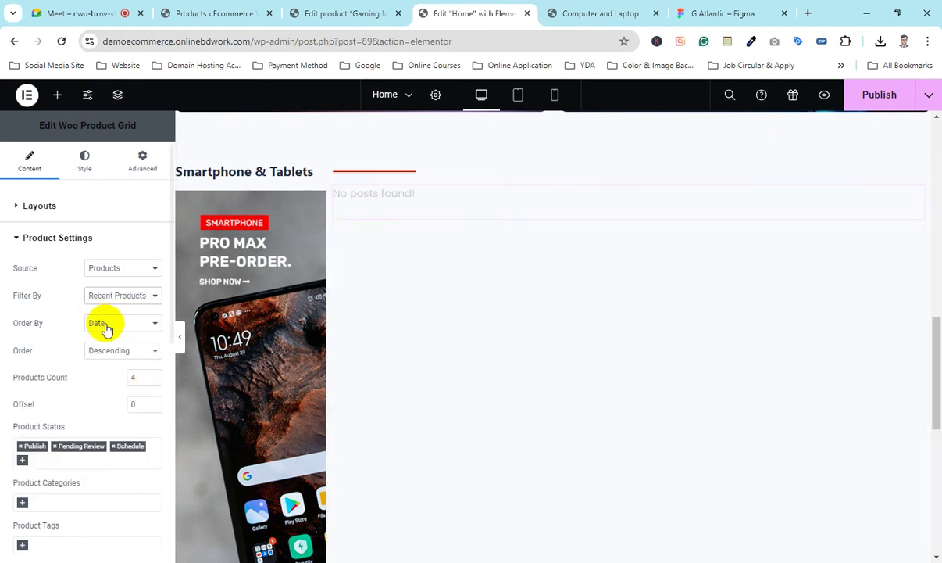
left_click(122, 325)
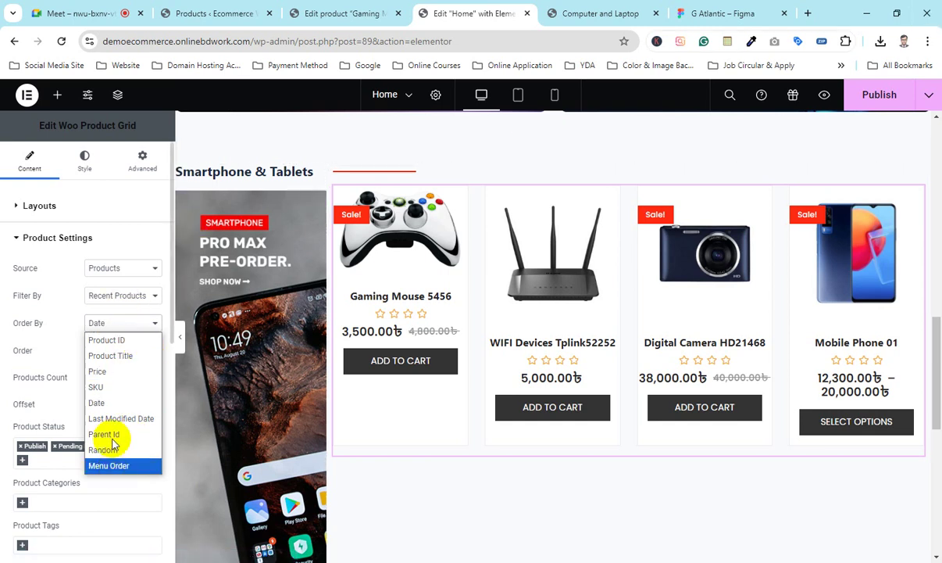
left_click(74, 325)
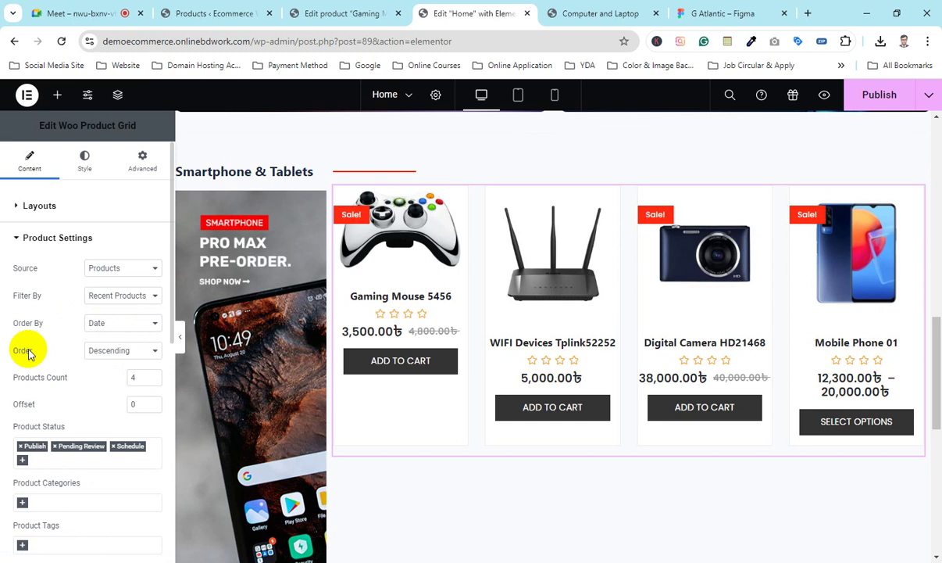
left_click(149, 349)
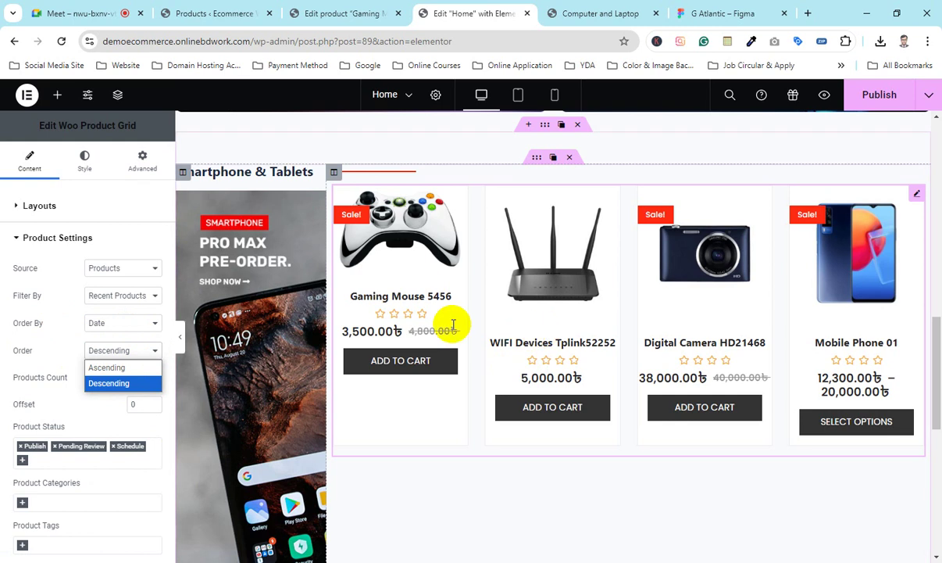
left_click(72, 360)
Step: Limit the grid's Product Categories to Smartphone & Tablets, leaving product status unchanged
scroll(78, 377, "down", 3)
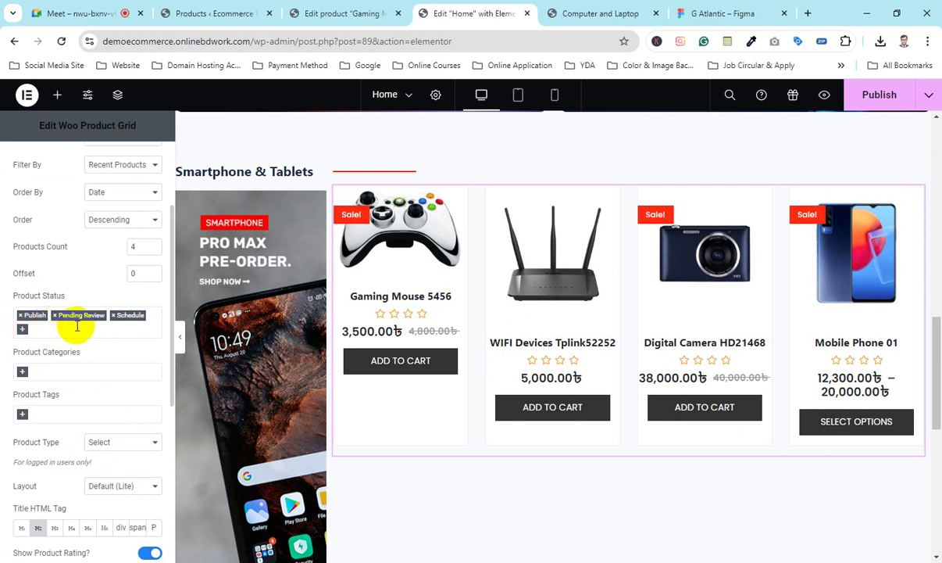
left_click(78, 329)
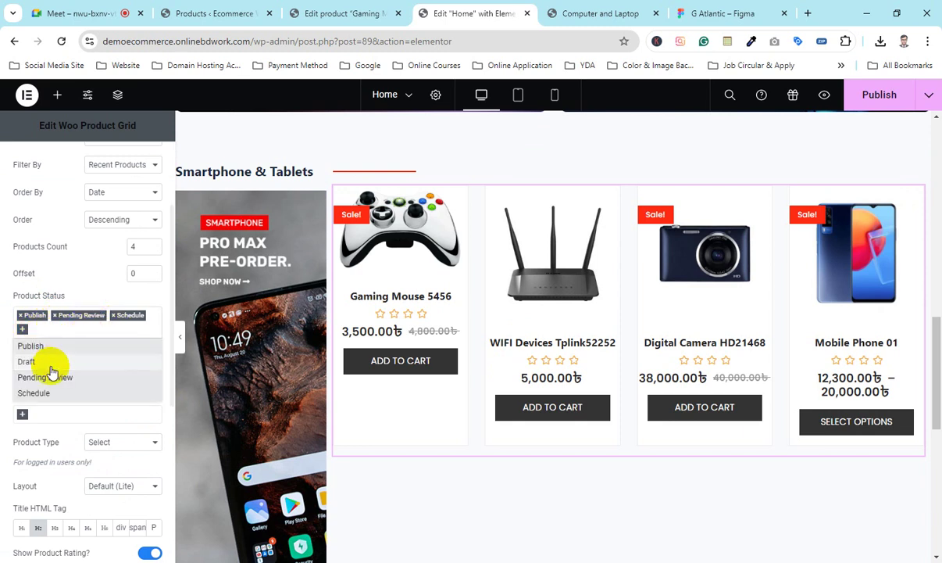
left_click(2, 353)
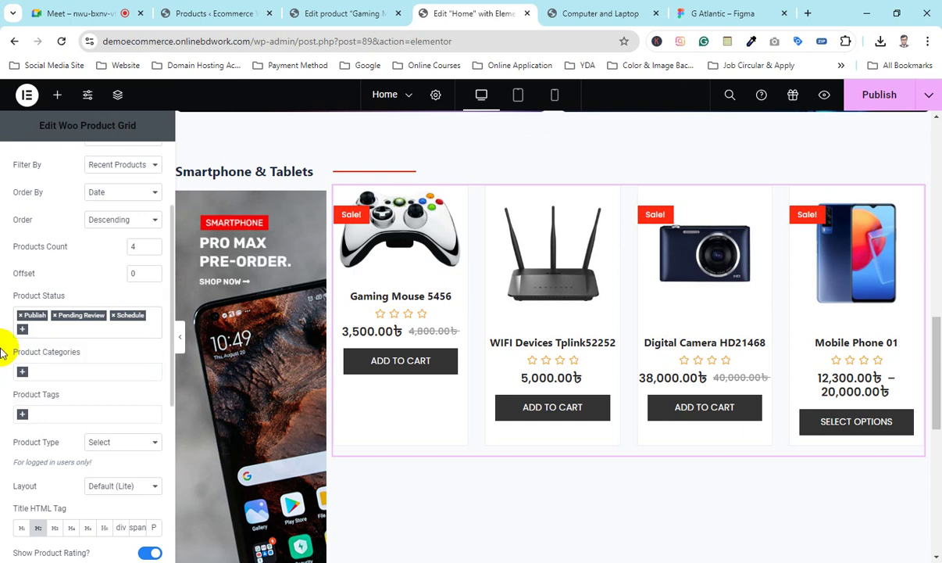
left_click(70, 372)
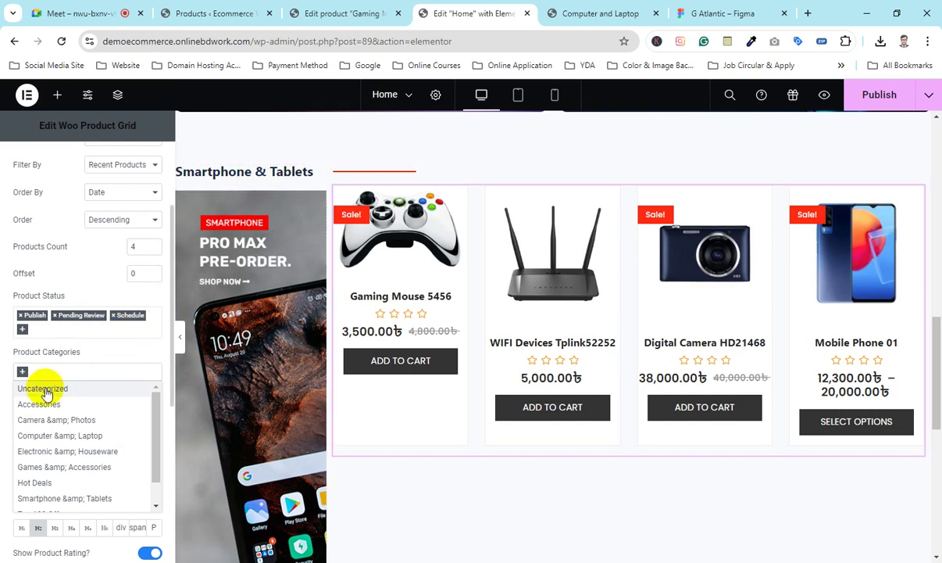
scroll(69, 459, "down", 2)
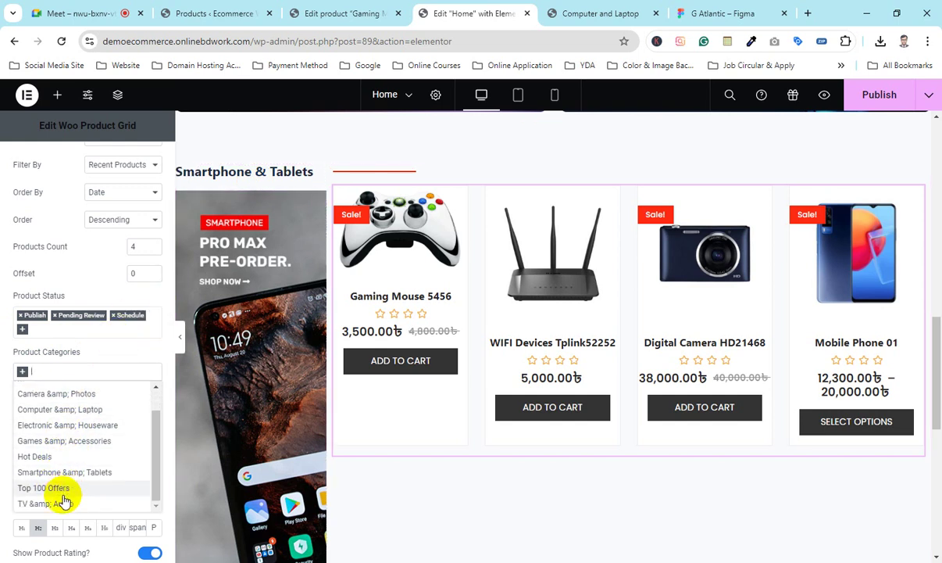
left_click(66, 472)
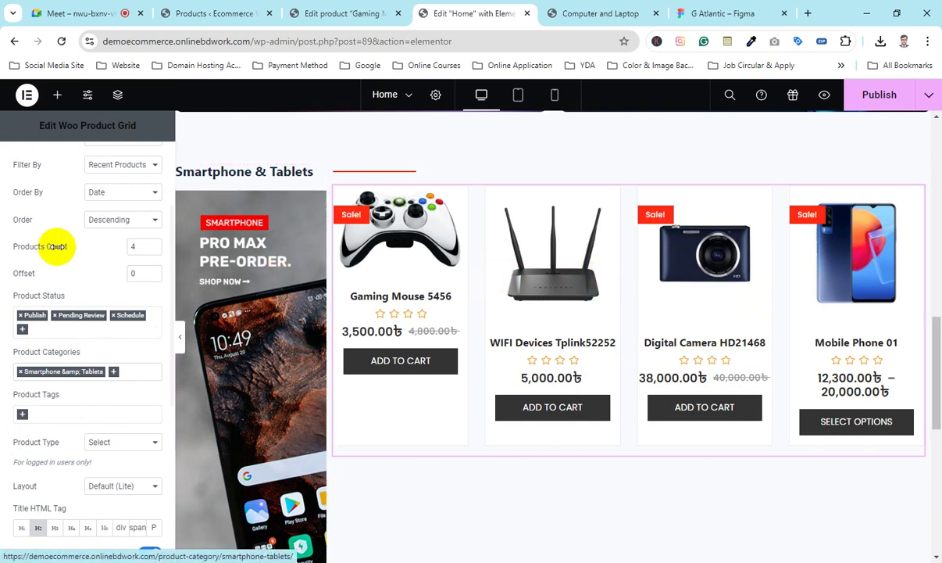
Step: Raise Products Count from 4 to 6 with the spinner, then enter 8
left_click(154, 245)
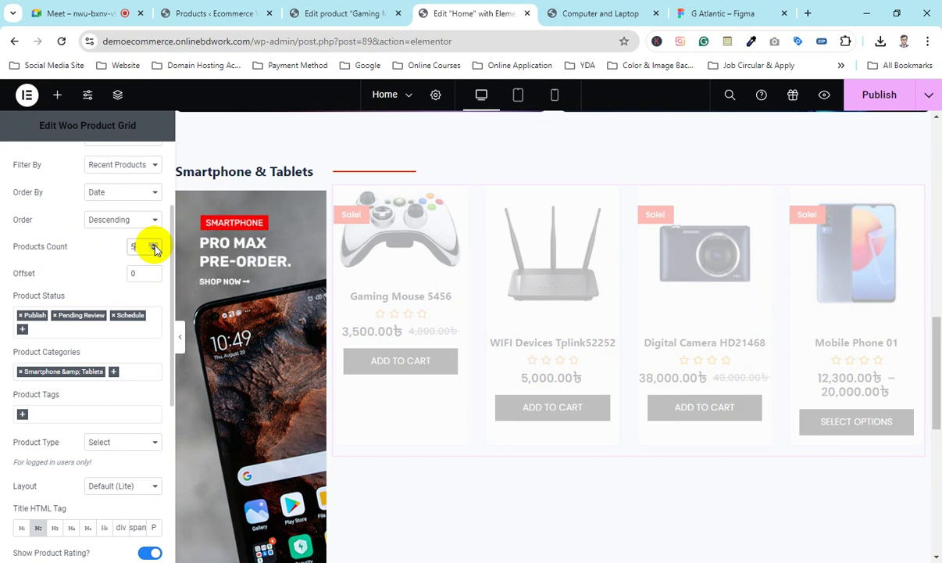
scroll(435, 311, "down", 3)
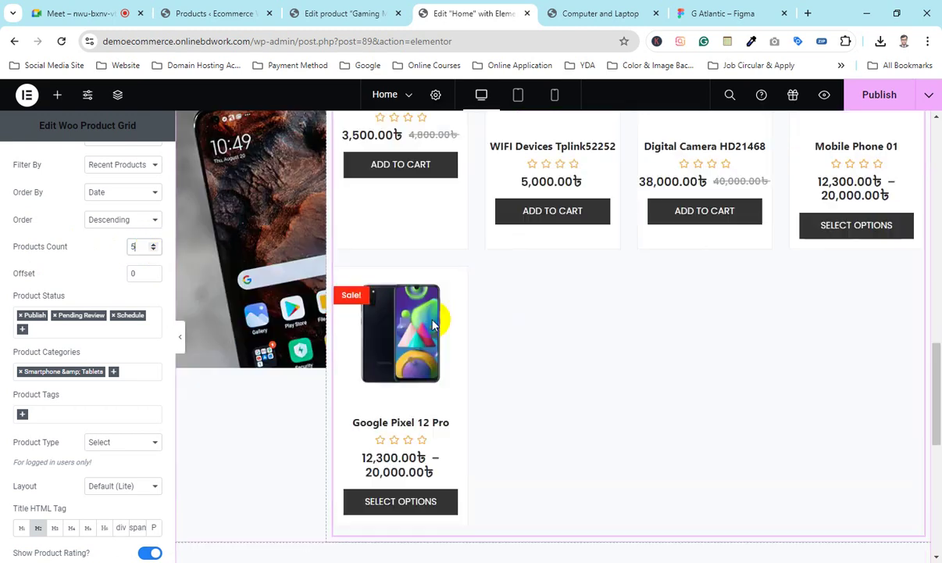
left_click(154, 245)
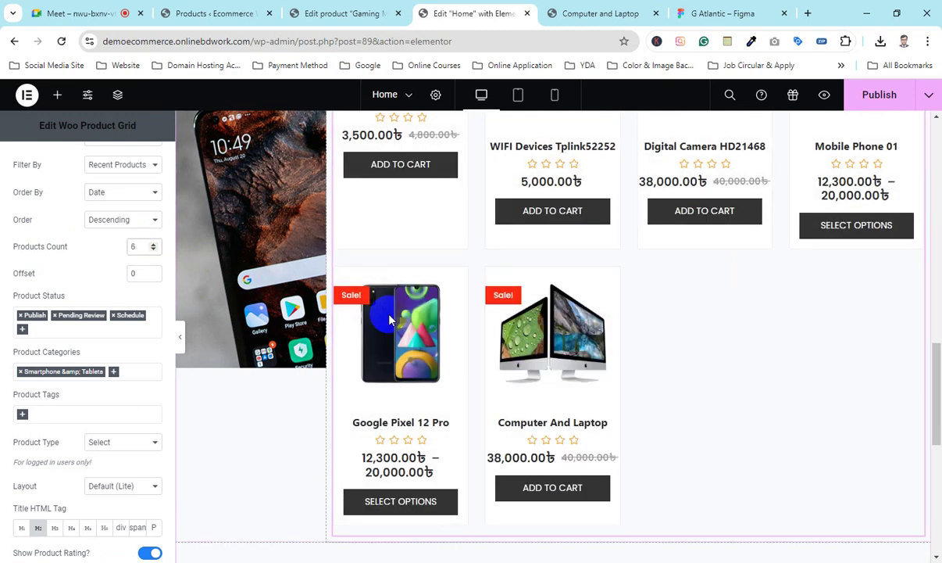
scroll(485, 351, "up", 3)
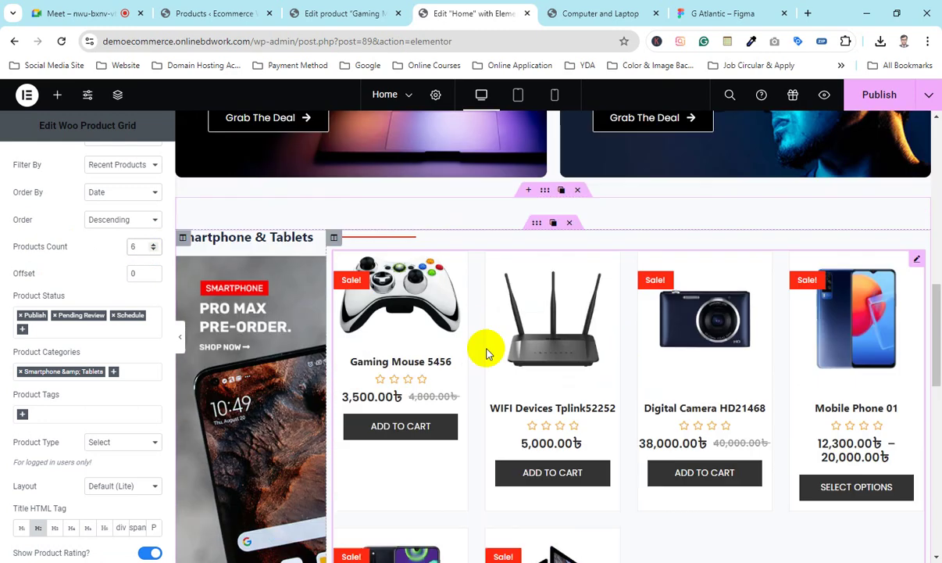
scroll(437, 340, "down", 2)
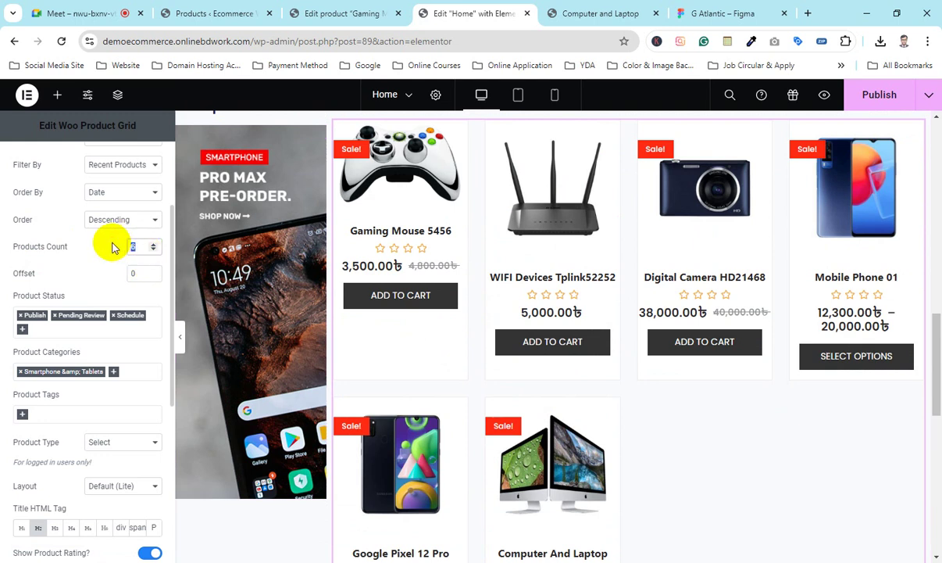
type("8")
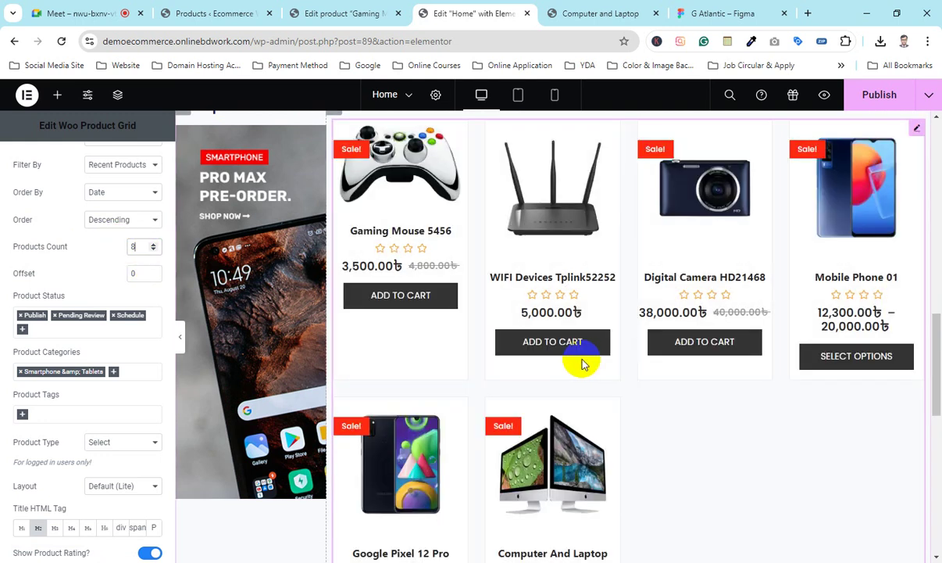
scroll(625, 364, "down", 3)
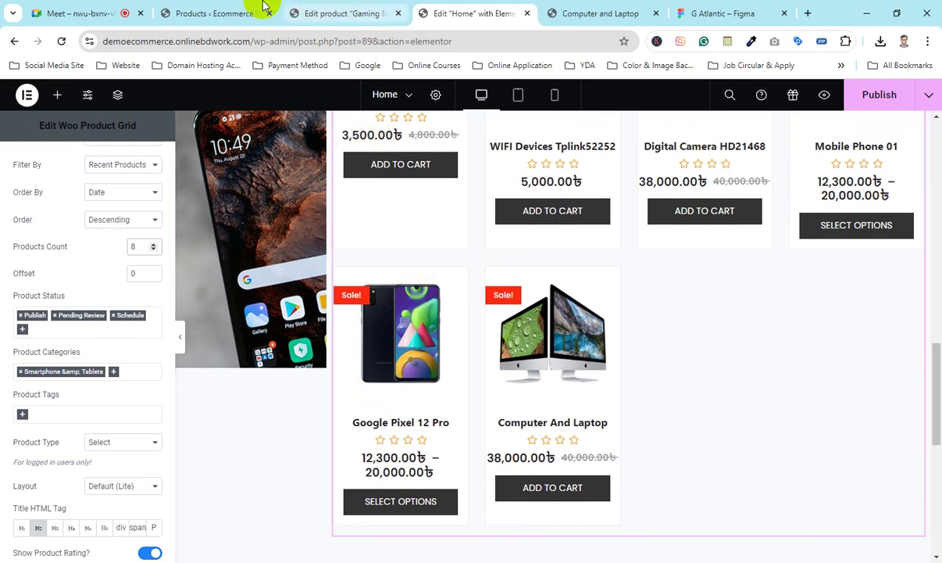
Step: Check the store's Products list, then return to the Home page editor
left_click(261, 12)
scroll(296, 356, "down", 5)
scroll(297, 356, "down", 5)
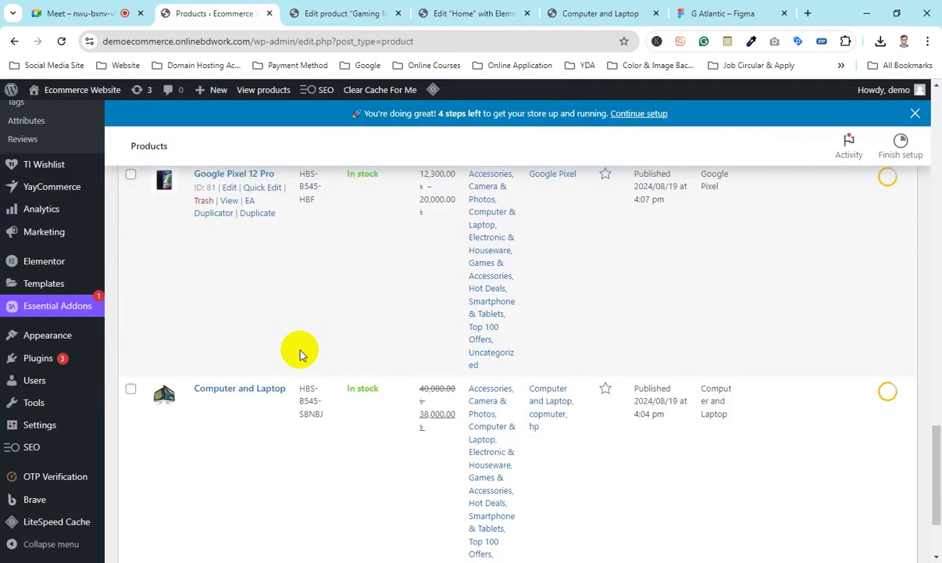
scroll(301, 351, "up", 5)
left_click(473, 13)
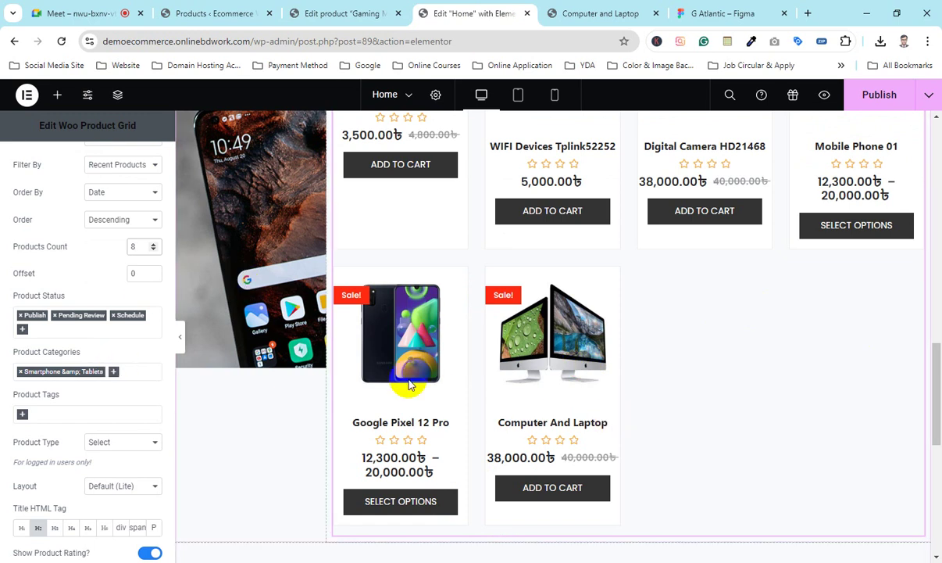
scroll(43, 312, "down", 2)
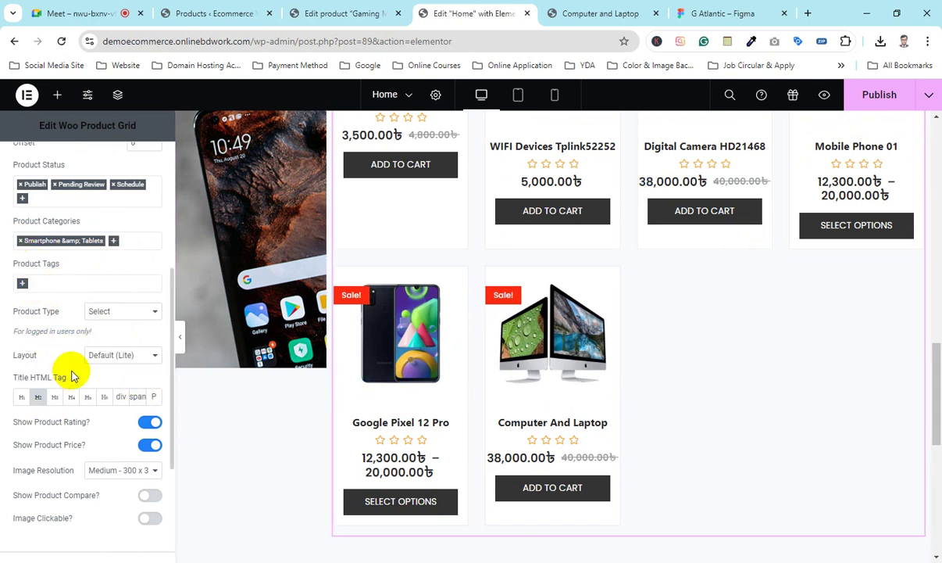
left_click(121, 313)
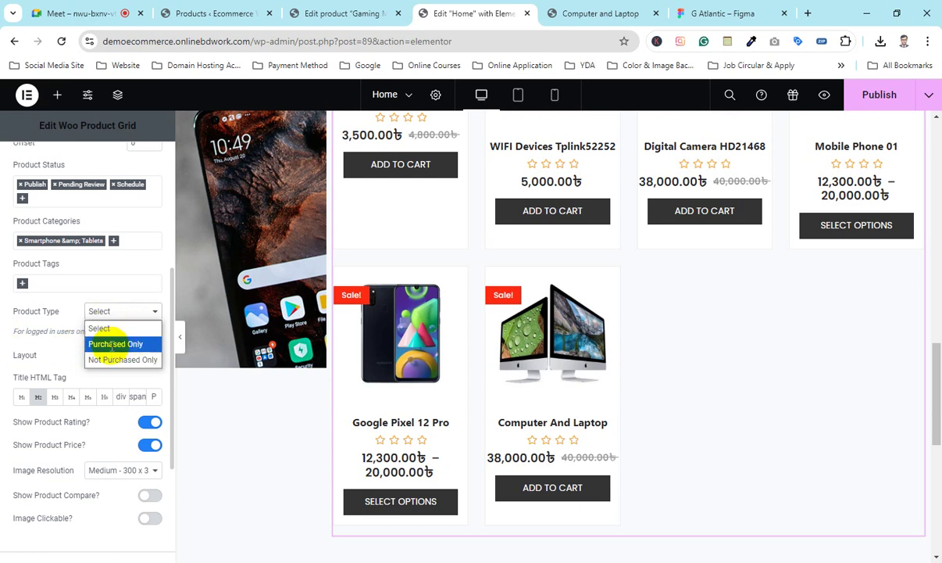
left_click(115, 344)
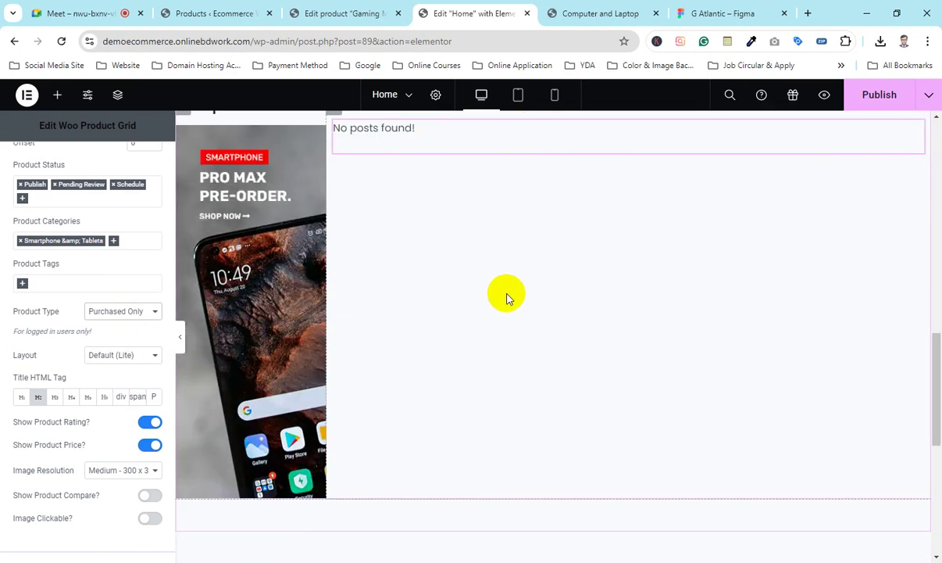
left_click(220, 286)
left_click(131, 311)
left_click(112, 324)
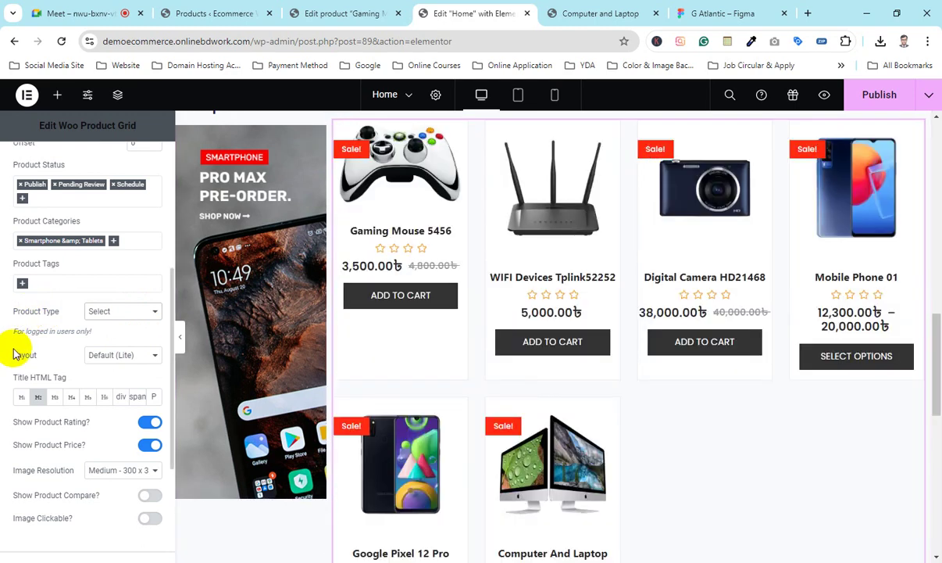
Step: Keep the Default layout and H2 titles after trying H3 and H4, and turn off star ratings
left_click(145, 358)
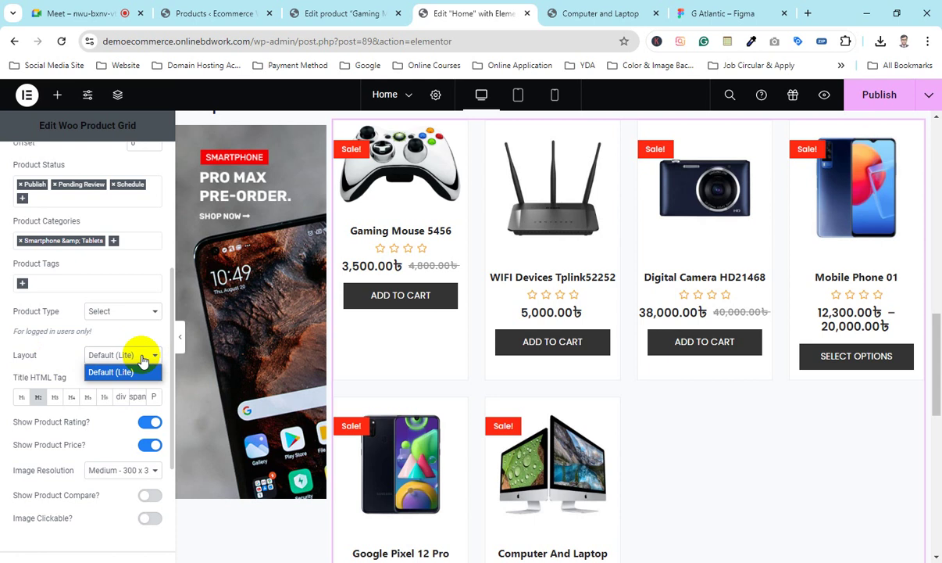
left_click(54, 370)
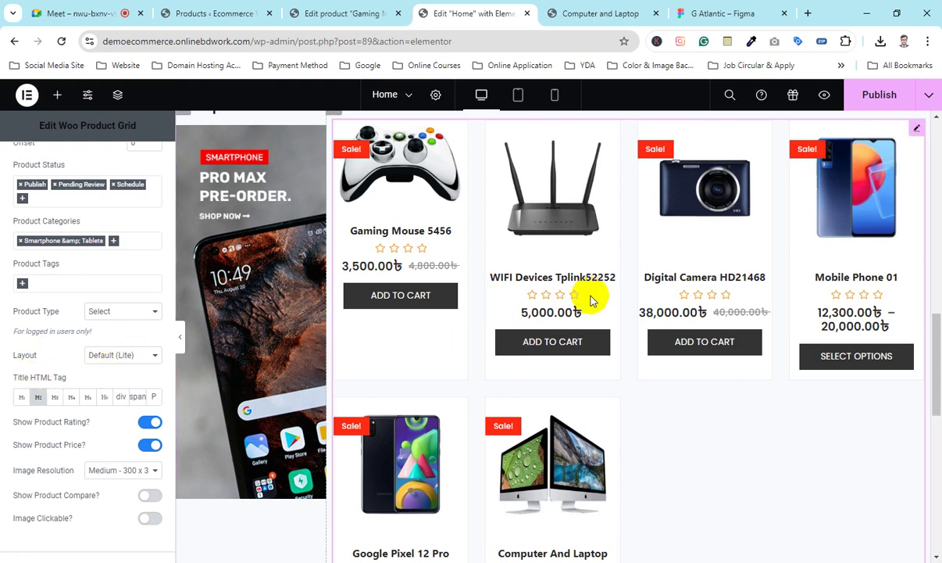
left_click(55, 400)
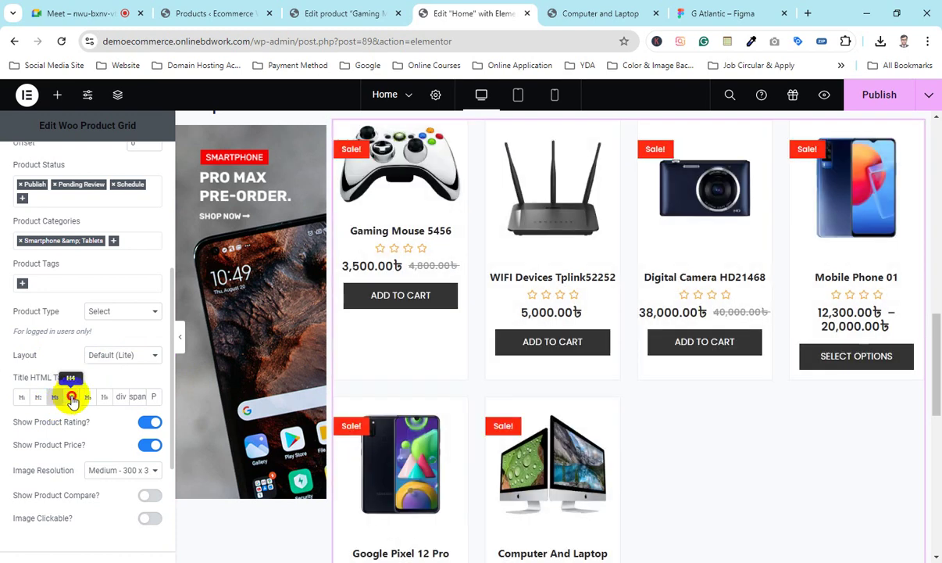
left_click(72, 399)
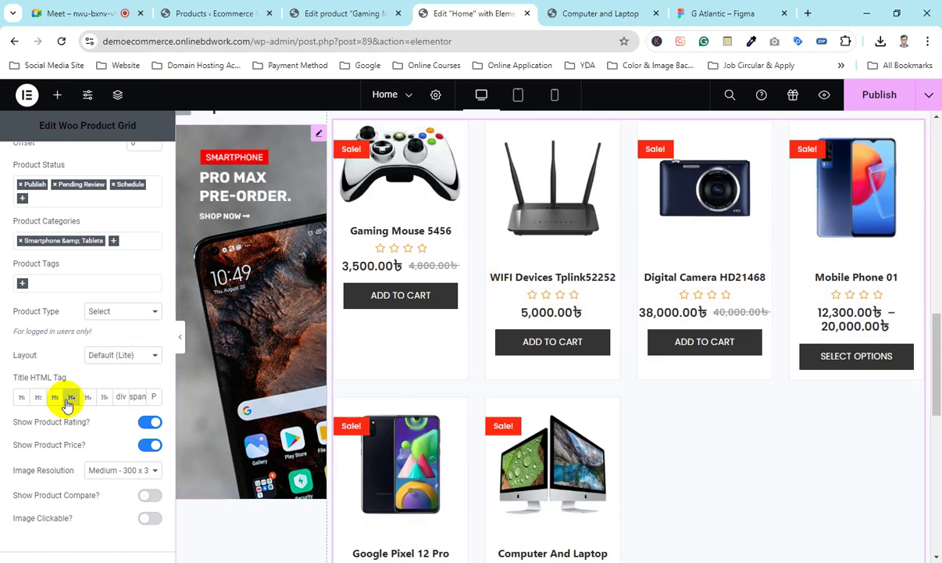
left_click(38, 399)
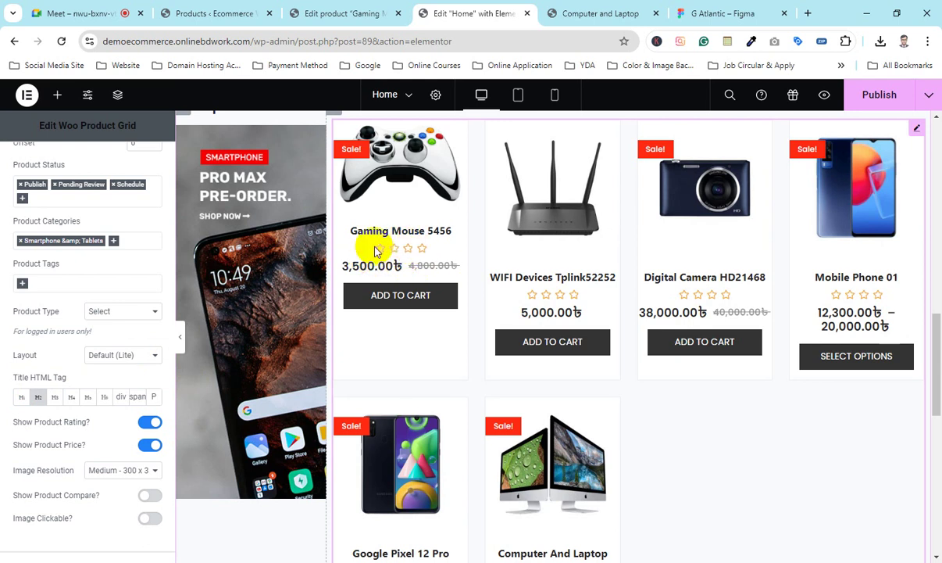
left_click(149, 424)
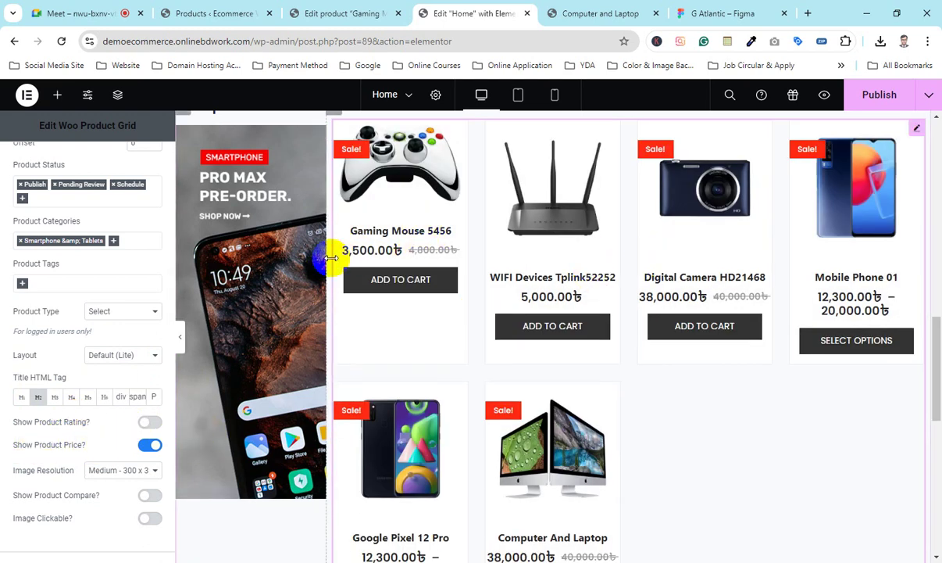
Step: Keep product prices shown and set the image resolution to Full
left_click(147, 445)
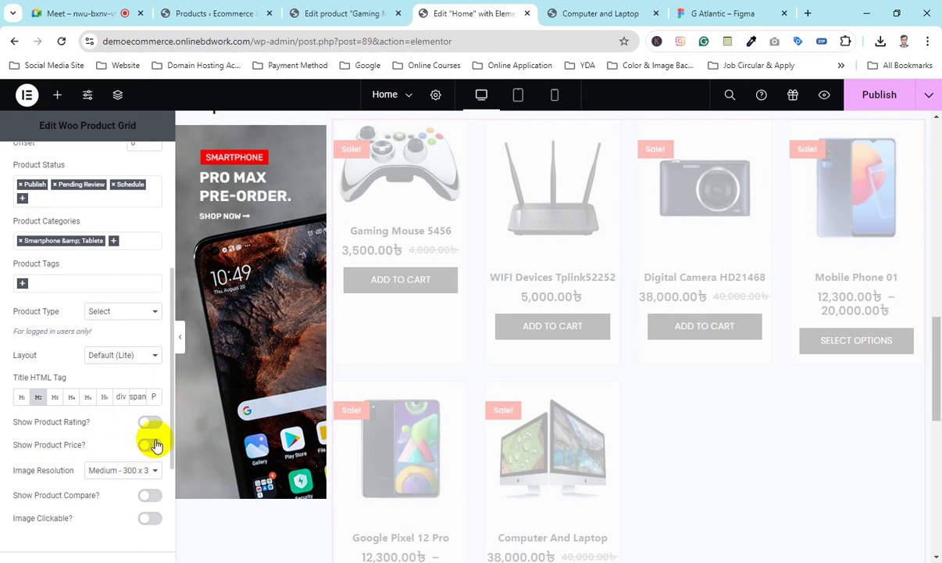
left_click(148, 445)
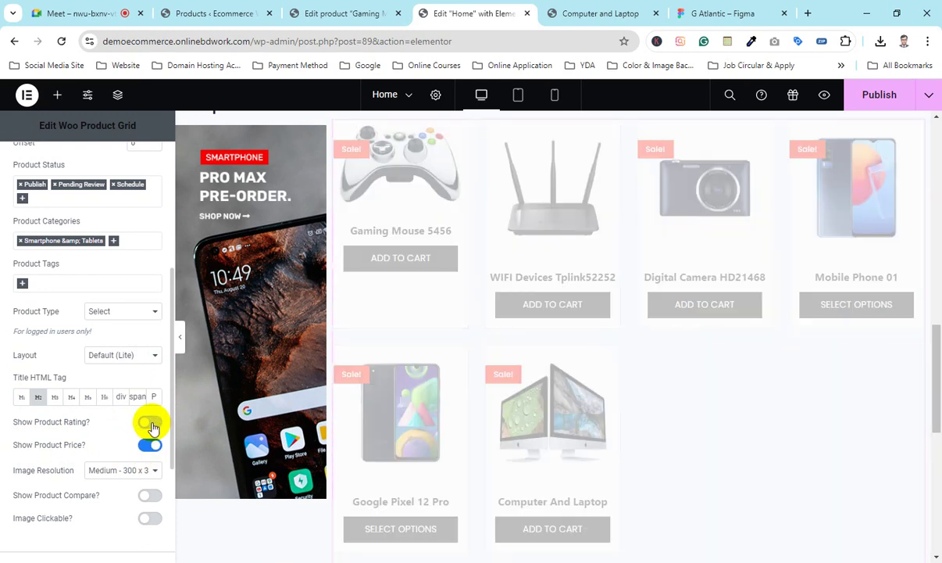
scroll(109, 418, "down", 1)
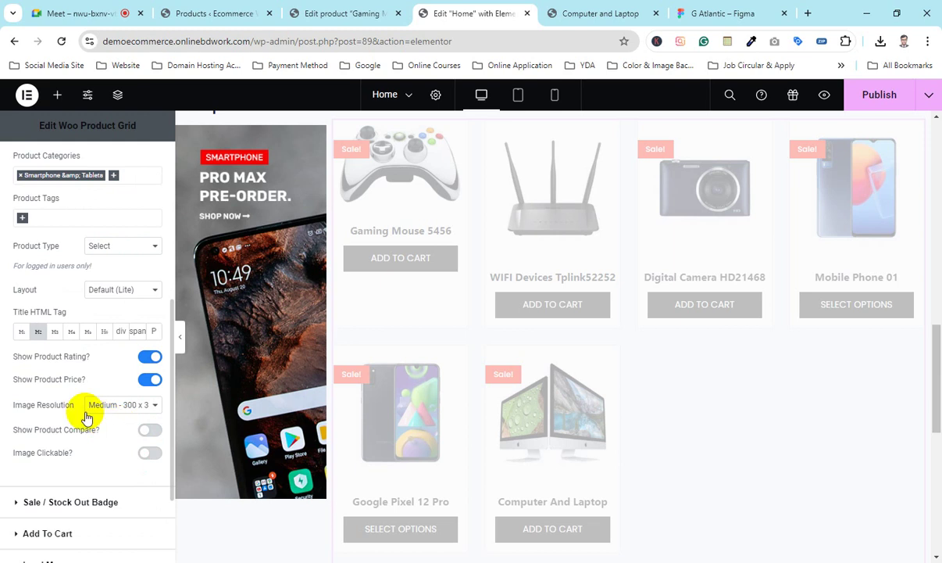
left_click(128, 405)
left_click(97, 387)
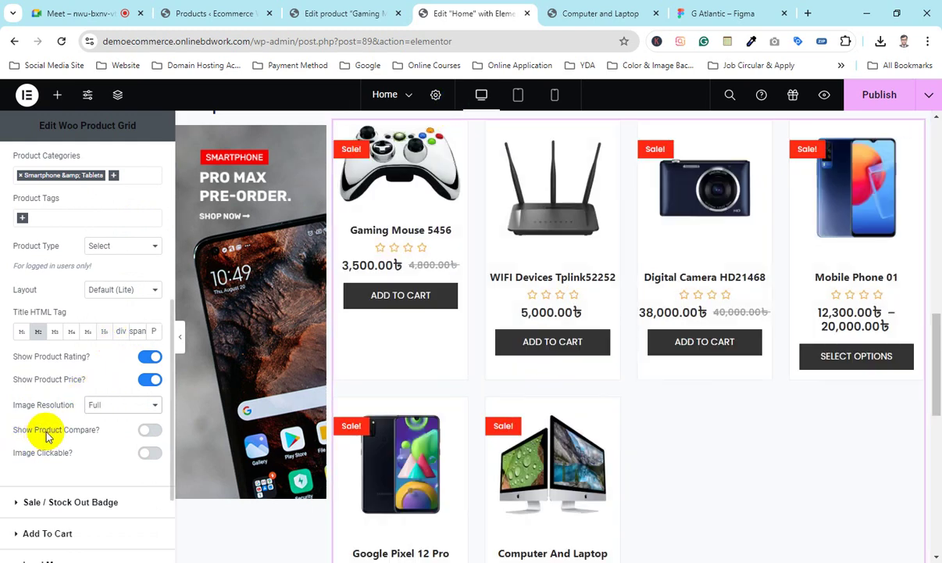
Step: Try compare buttons, turn them back off, and switch to the WIFI Devices Tplink52252 page
left_click(150, 431)
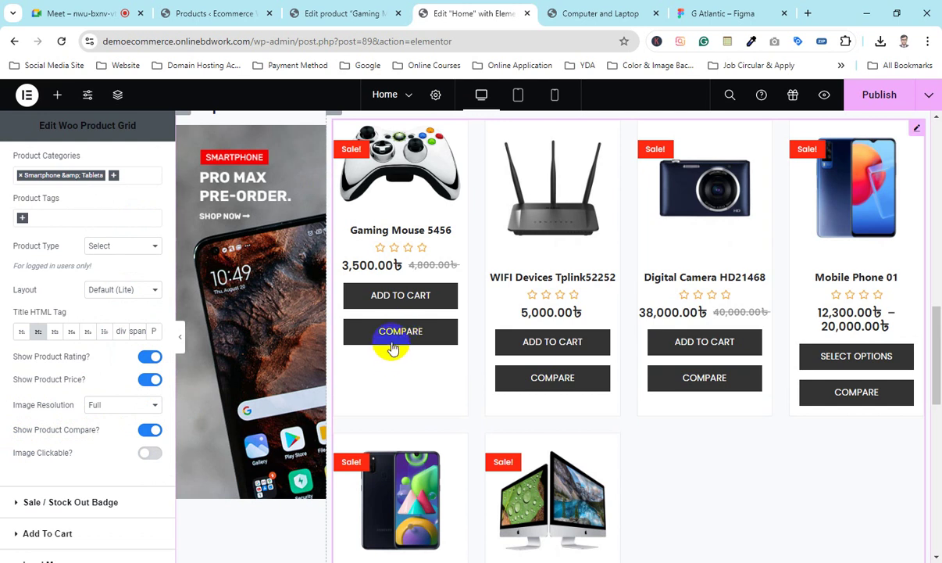
left_click(150, 432)
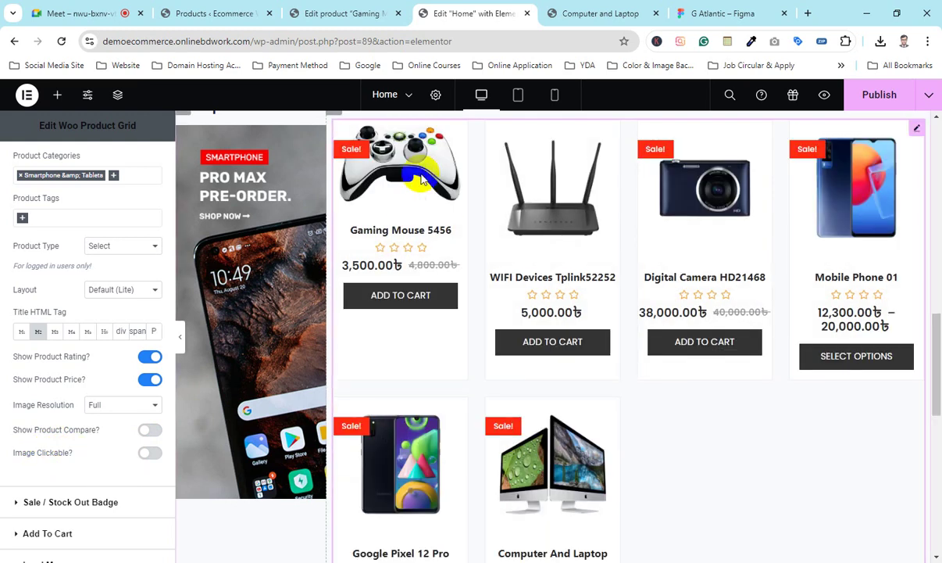
key("ctrl+Tab")
Step: Publish the homepage and check the Smartphone & Tablets cards with star ratings in the preview
scroll(309, 357, "up", 10)
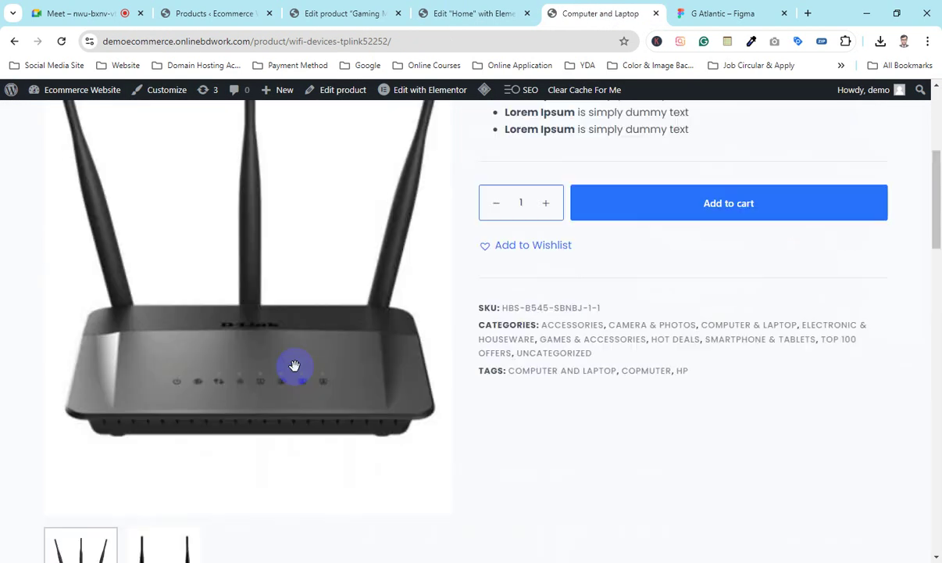
left_click(14, 40)
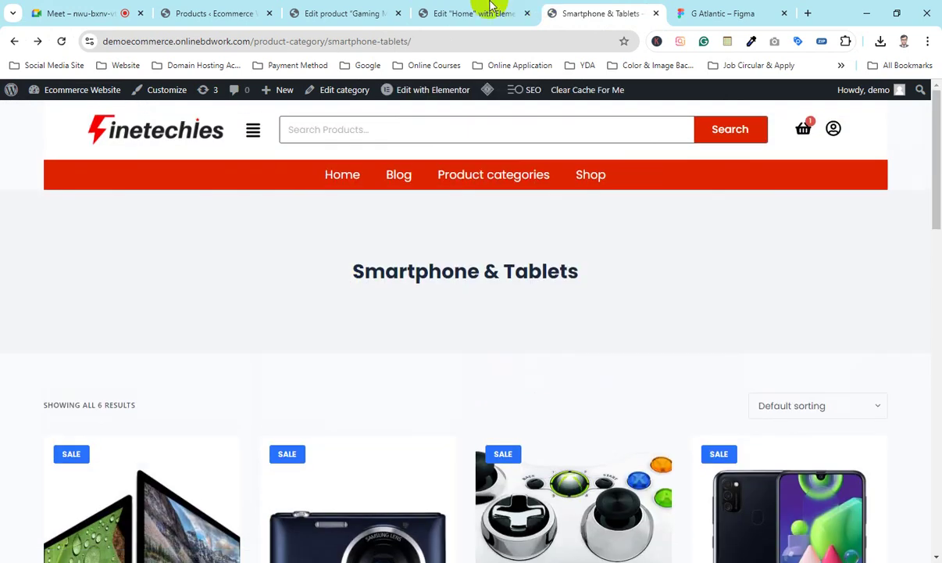
left_click(490, 8)
left_click(891, 102)
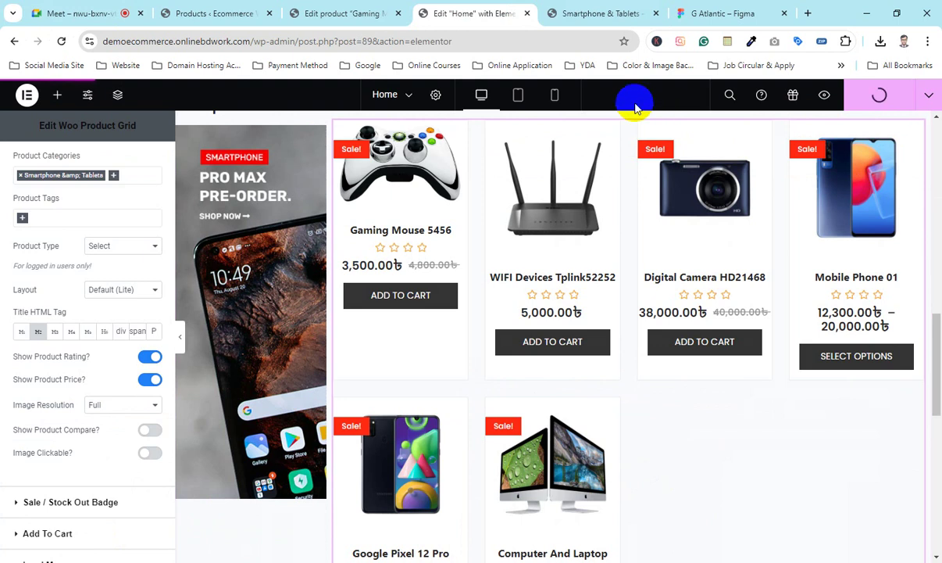
left_click(602, 12)
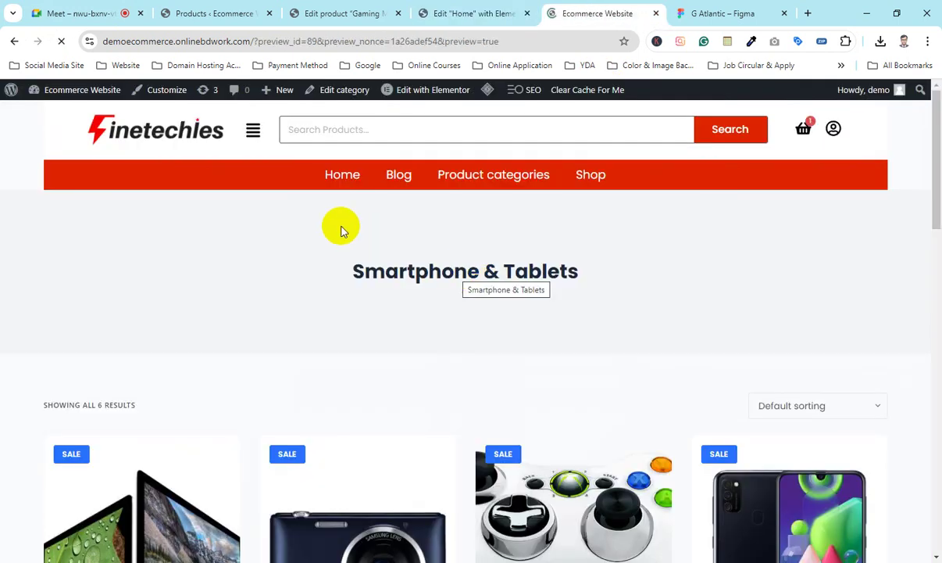
scroll(344, 261, "down", 10)
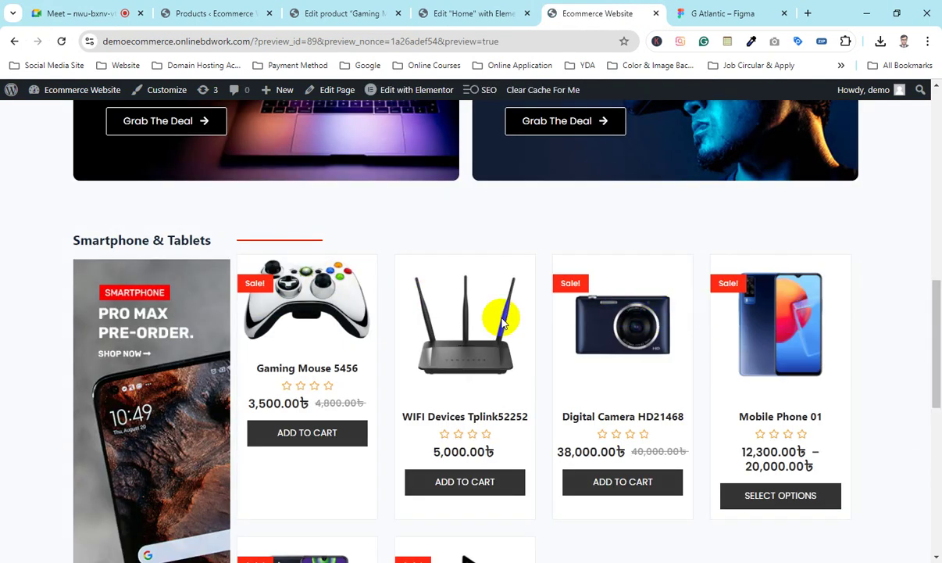
left_click(434, 11)
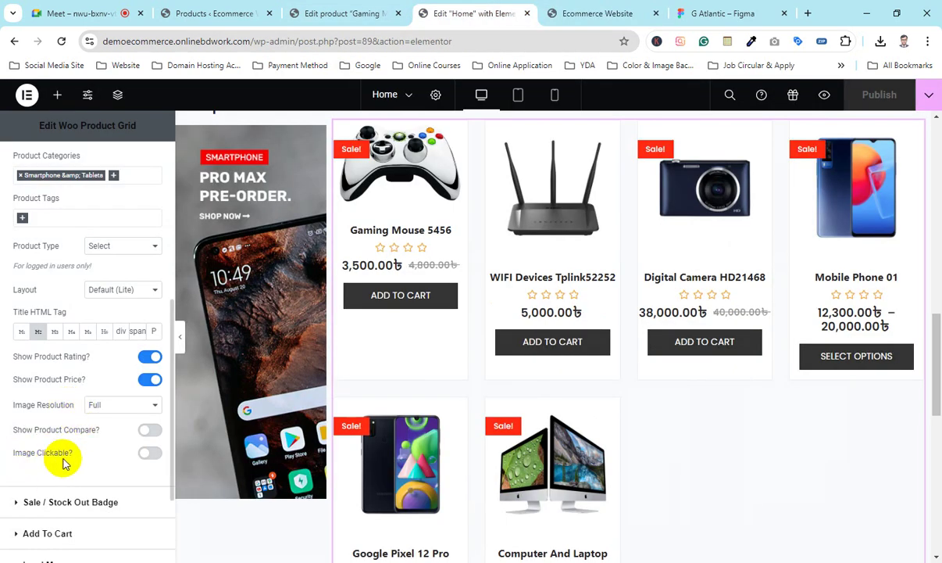
Step: Turn on Image Clickable, publish, and check the homepage preview
left_click(148, 453)
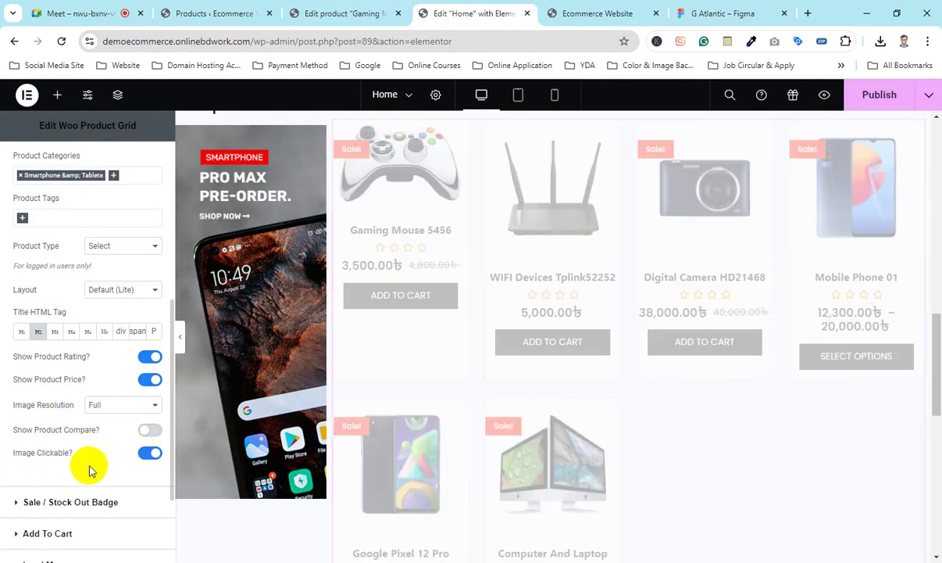
left_click(871, 100)
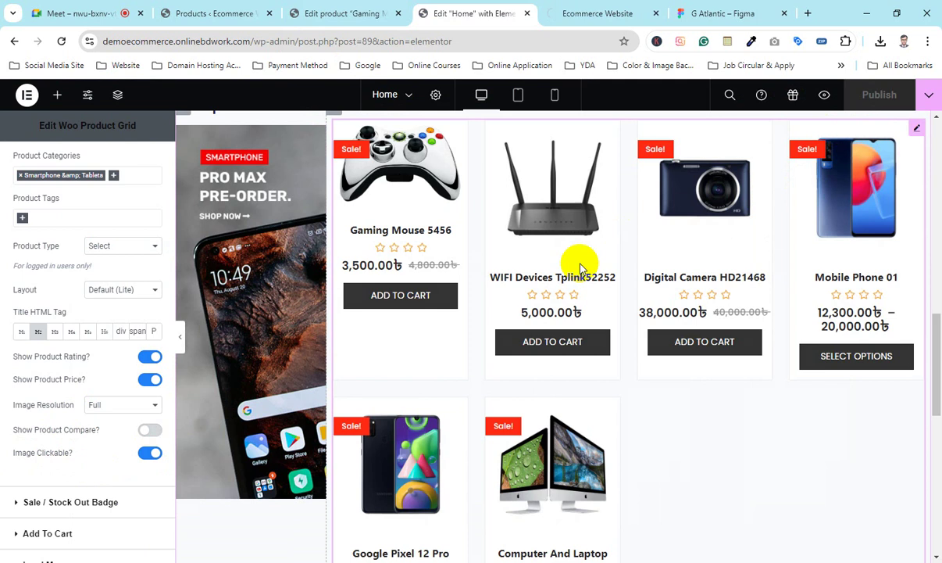
key("ctrl+Tab")
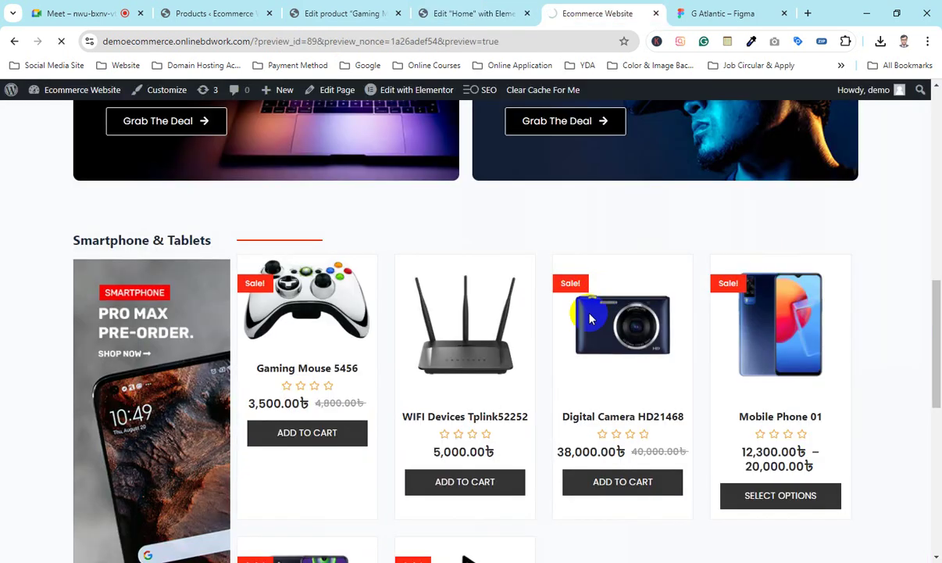
scroll(358, 281, "down", 10)
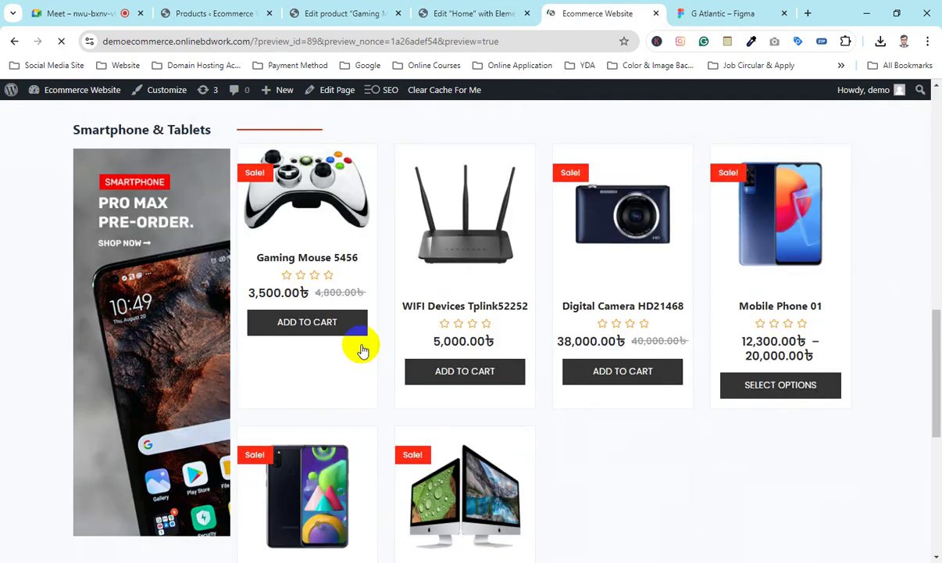
scroll(311, 291, "up", 2)
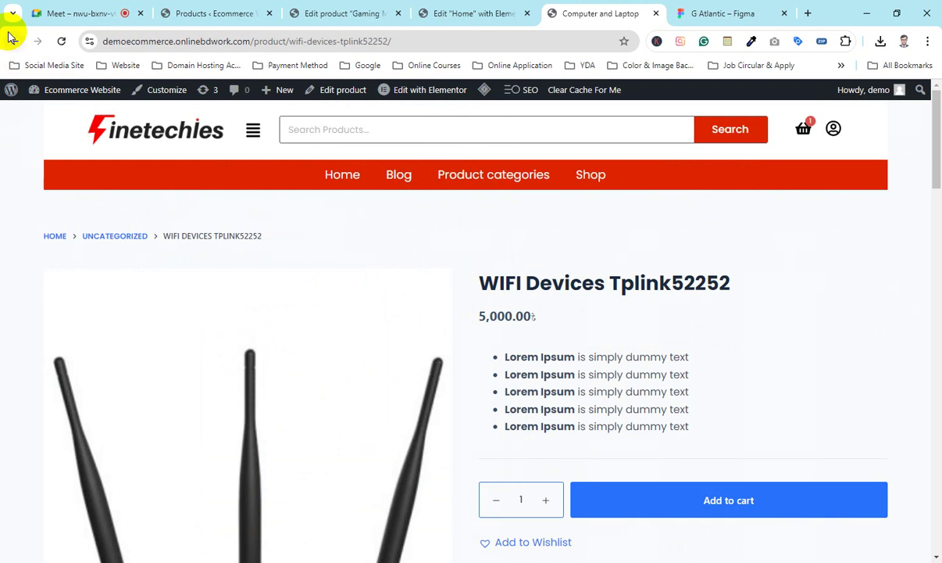
Step: Back in the editor, expand the Sale / Stock Out Badge settings
left_click(456, 14)
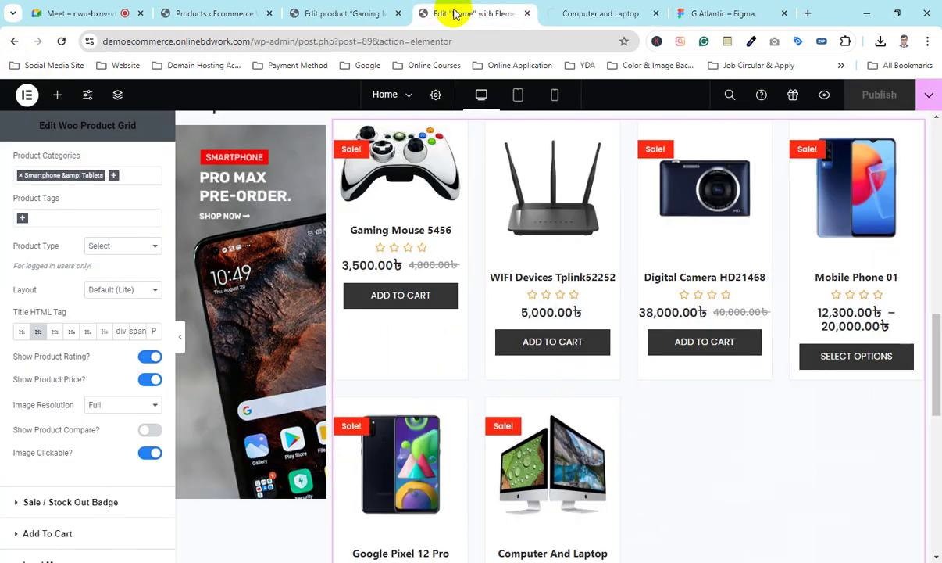
scroll(109, 390, "down", 2)
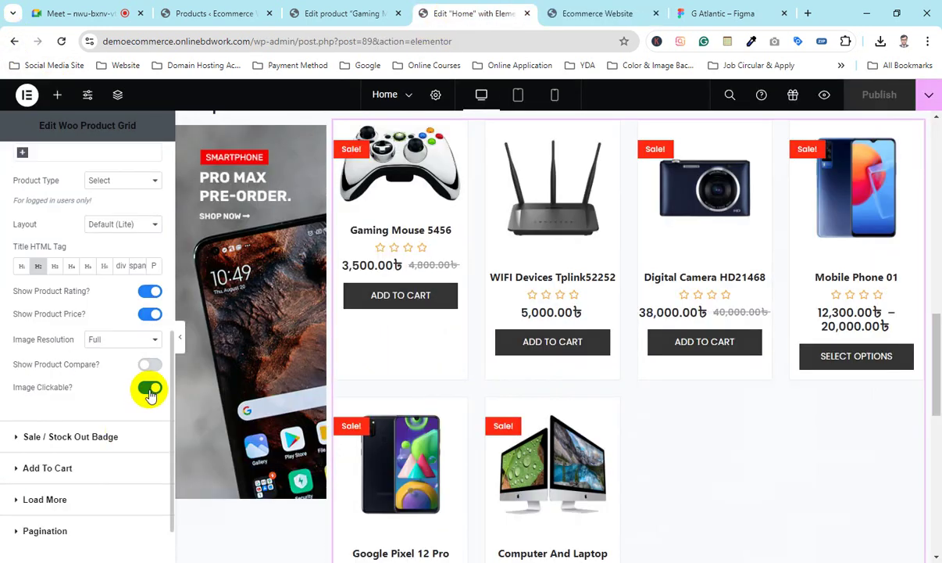
left_click(67, 438)
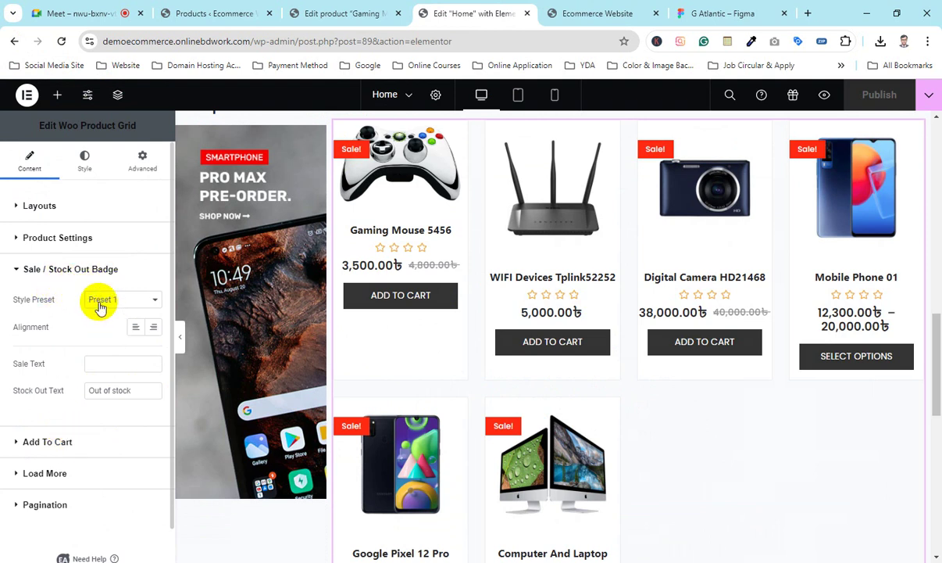
Step: Review the Gaming Mouse product's SKU and stock status under Inventory, then return to Elementor
left_click(328, 13)
scroll(385, 354, "down", 15)
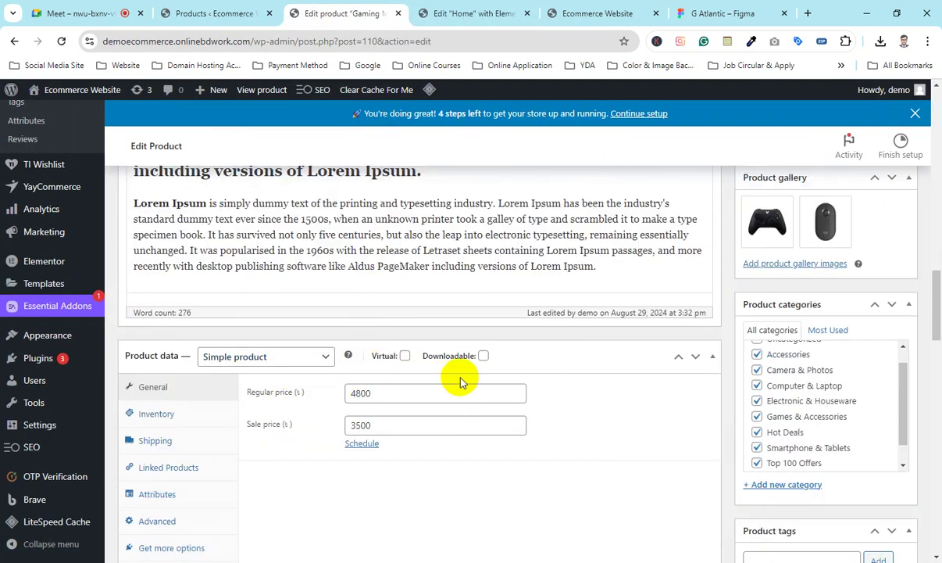
scroll(485, 383, "down", 4)
scroll(527, 375, "up", 3)
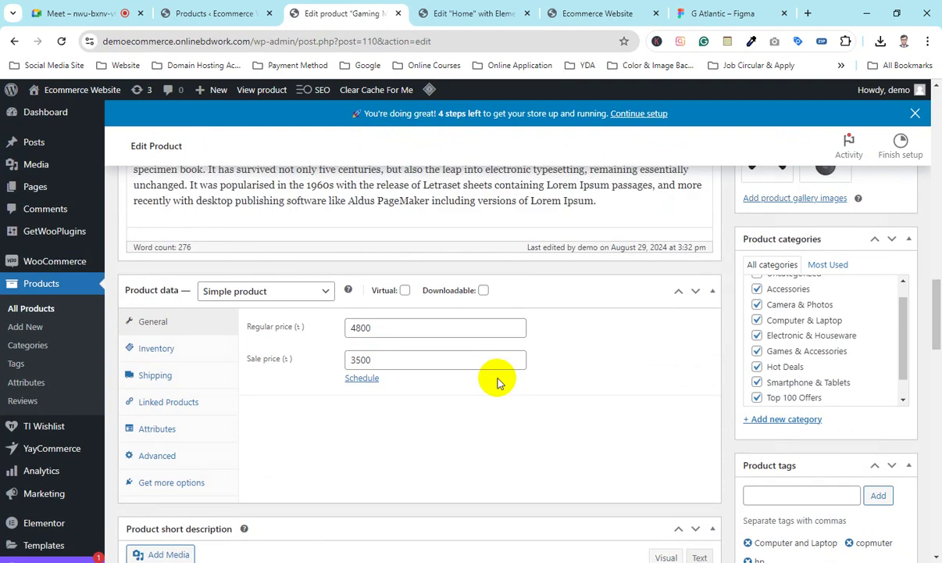
left_click(165, 350)
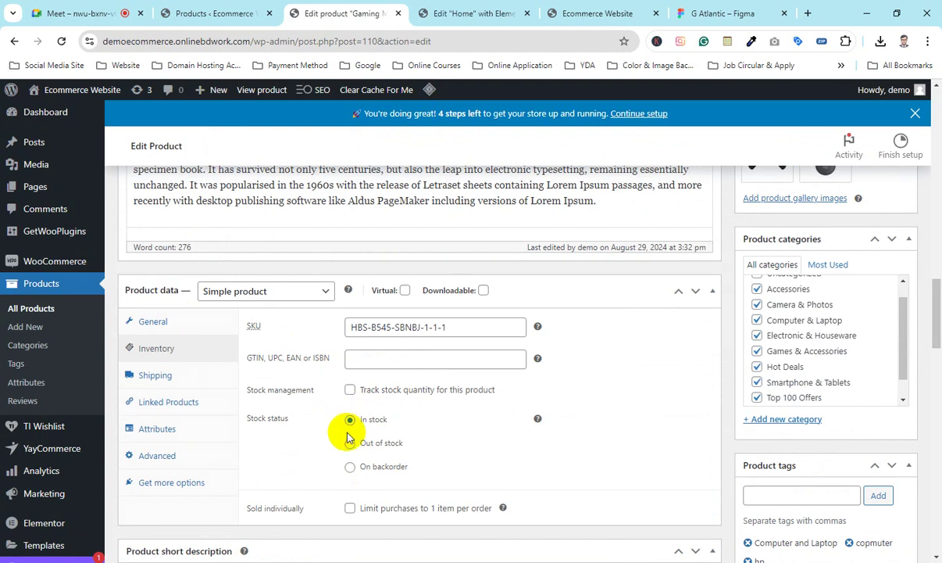
left_click(443, 6)
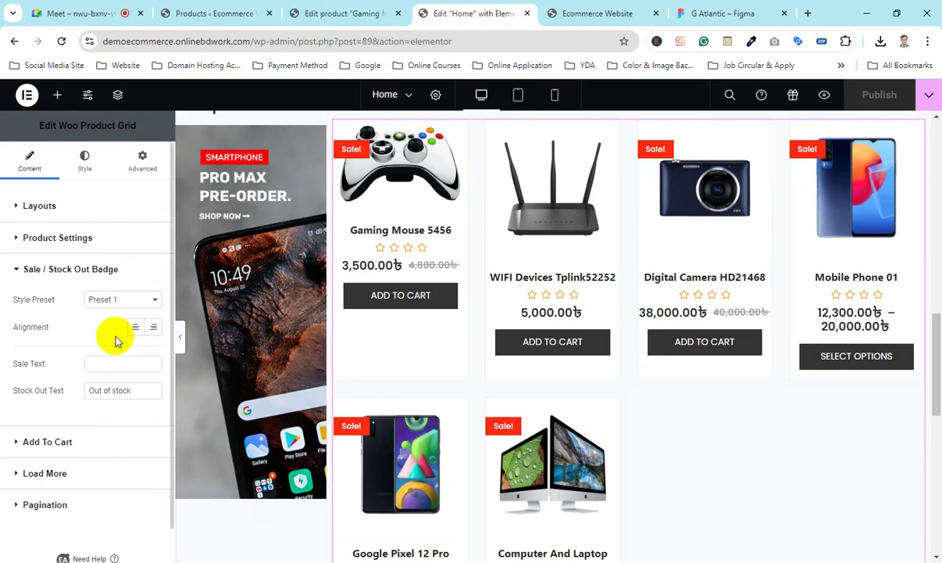
left_click(125, 301)
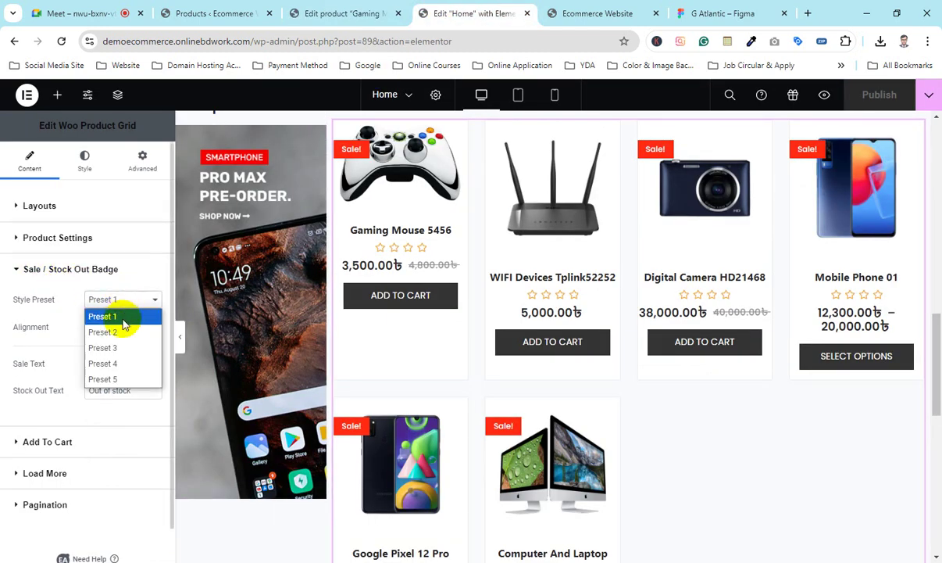
left_click(62, 306)
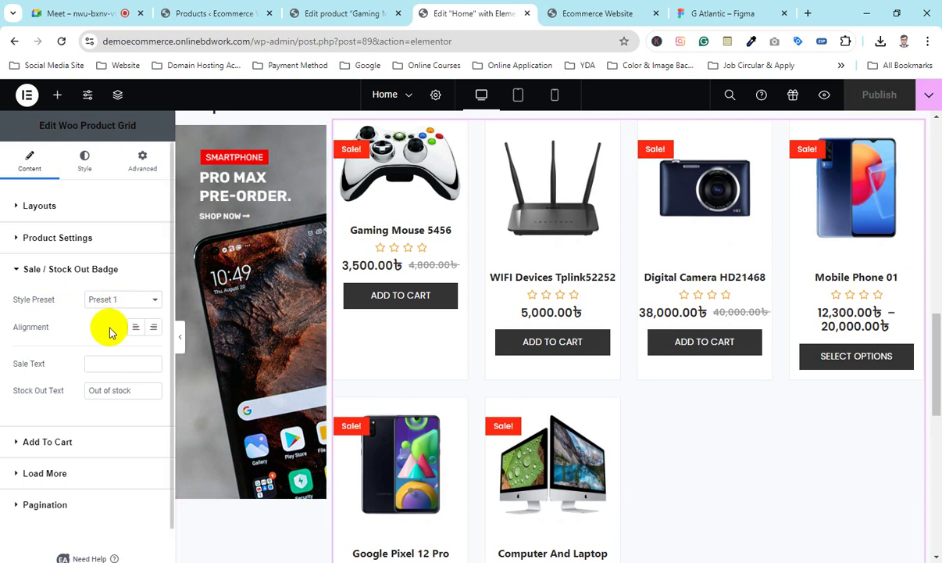
left_click_drag(127, 390, 74, 390)
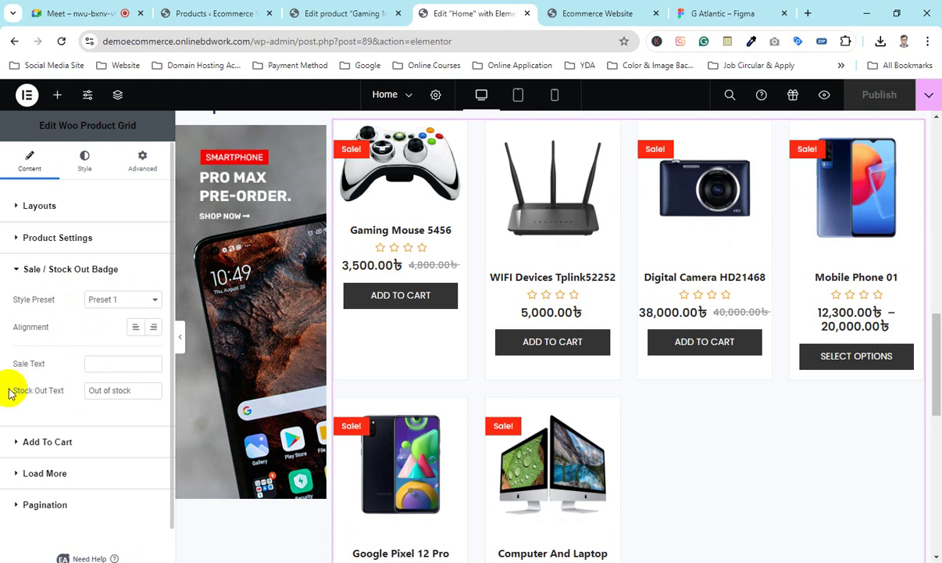
left_click_drag(10, 389, 66, 396)
left_click_drag(143, 391, 10, 387)
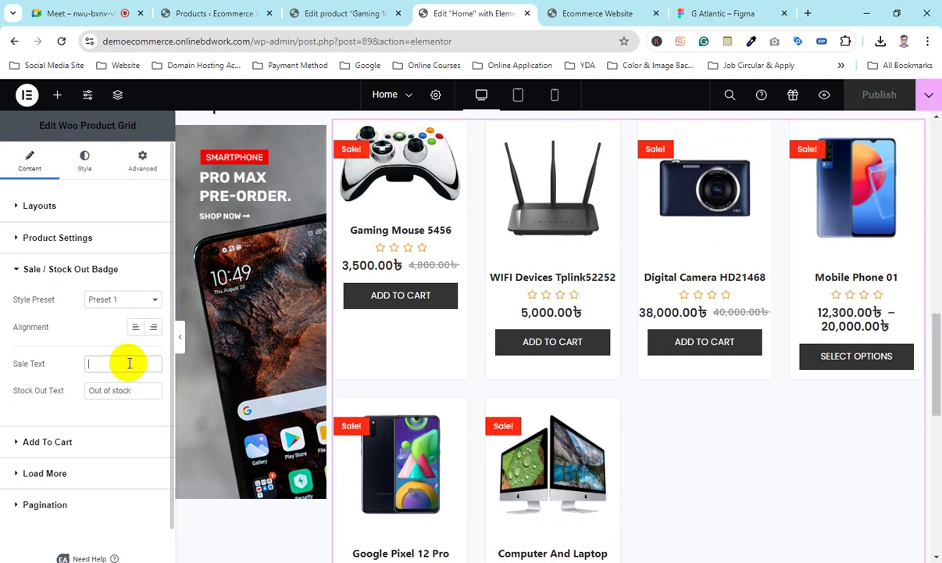
type("S")
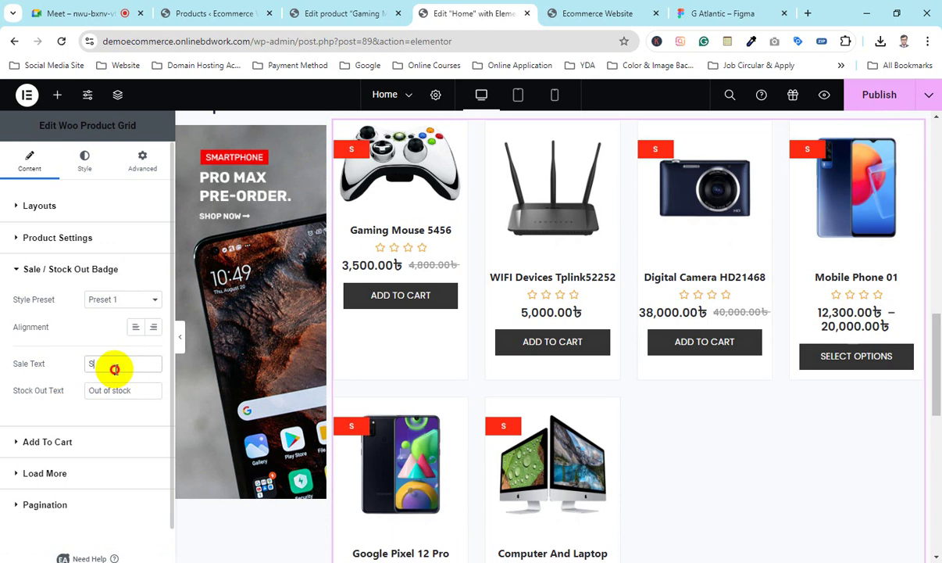
left_click_drag(114, 369, 35, 380)
left_click_drag(134, 387, 4, 395)
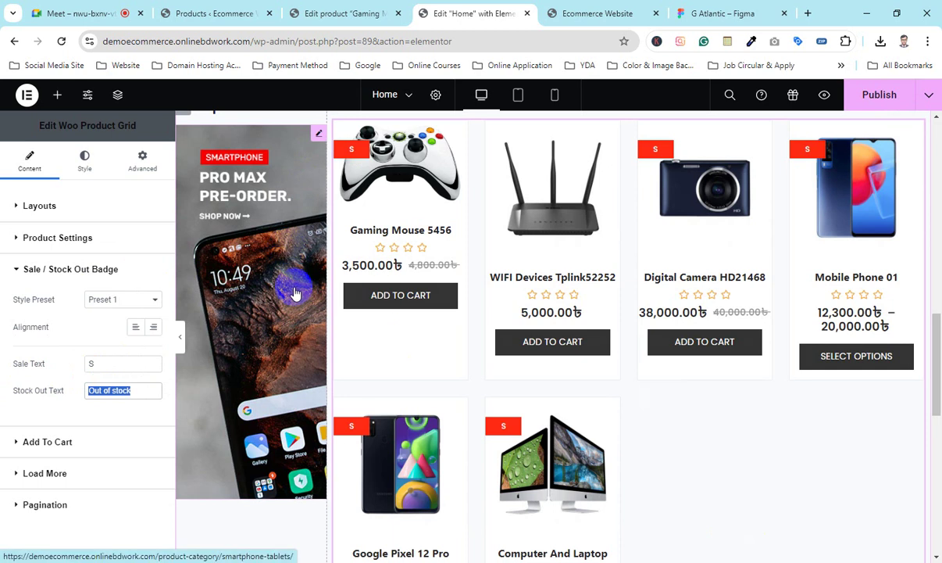
left_click_drag(94, 362, 24, 364)
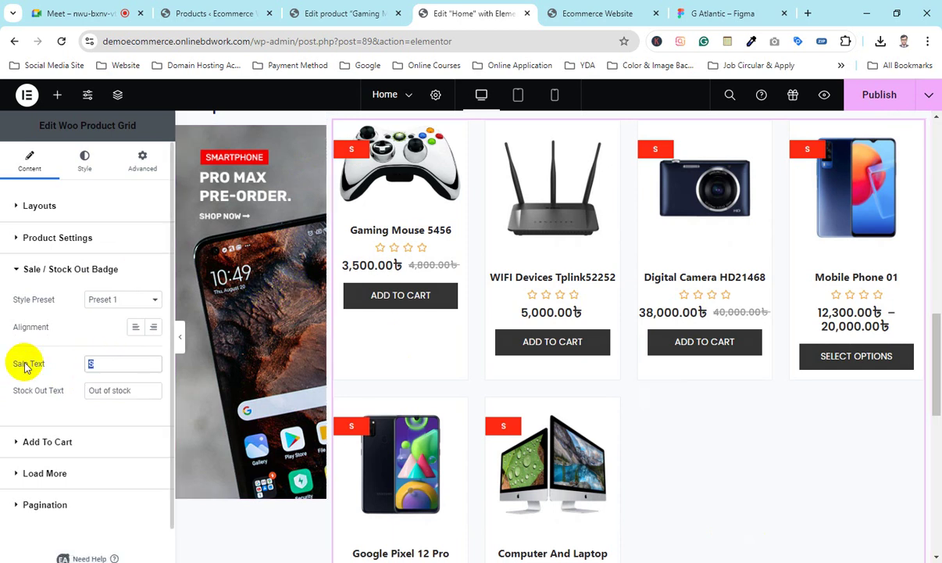
key("BackSpace")
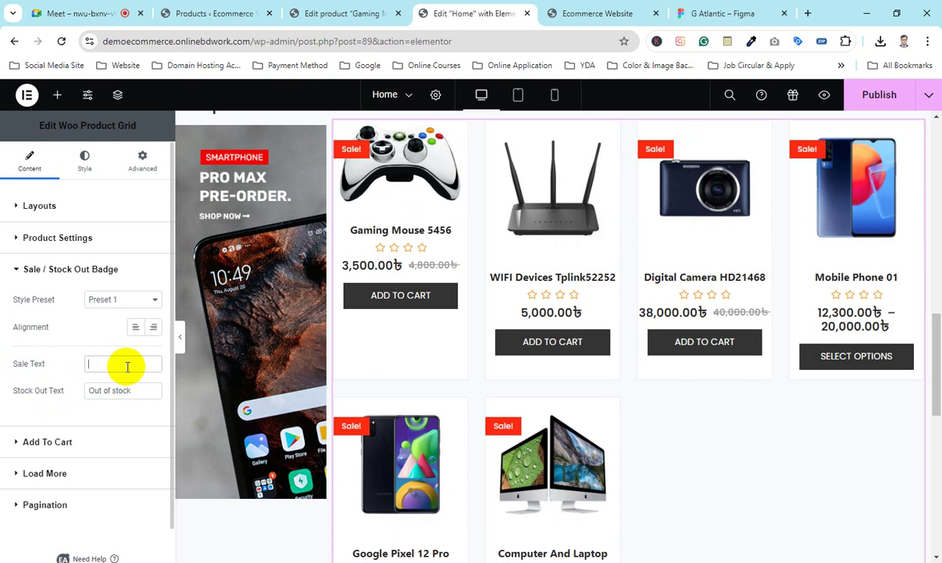
type("Of")
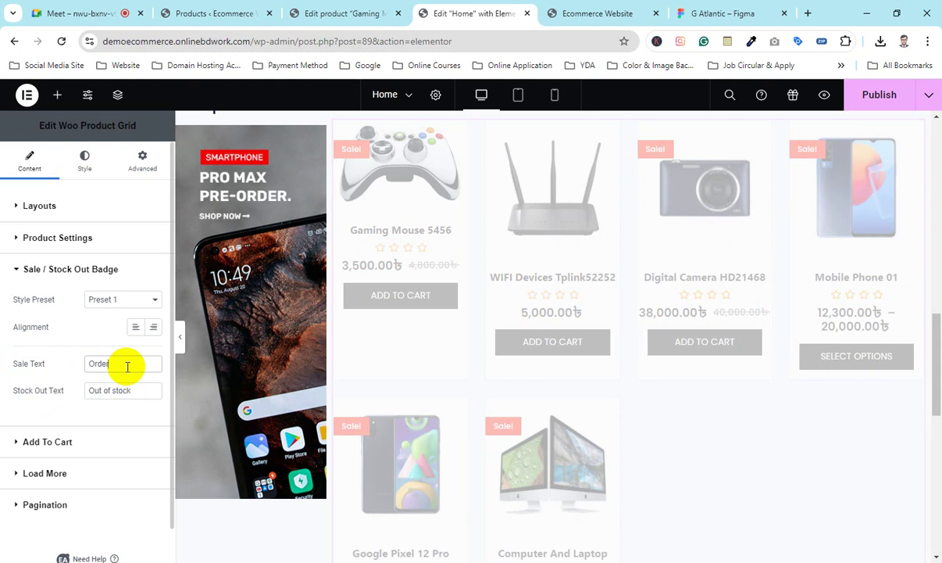
left_click_drag(127, 366, 3, 371)
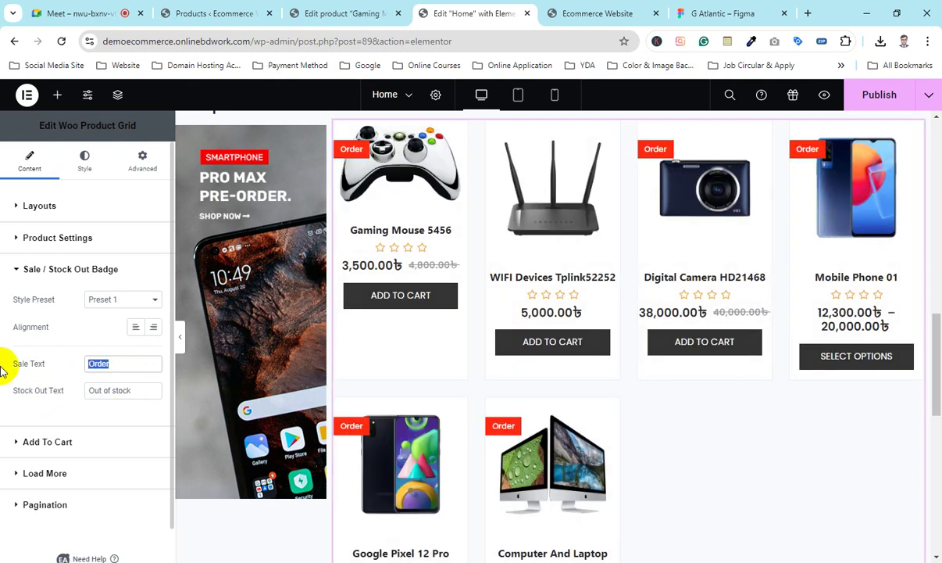
key("BackSpace")
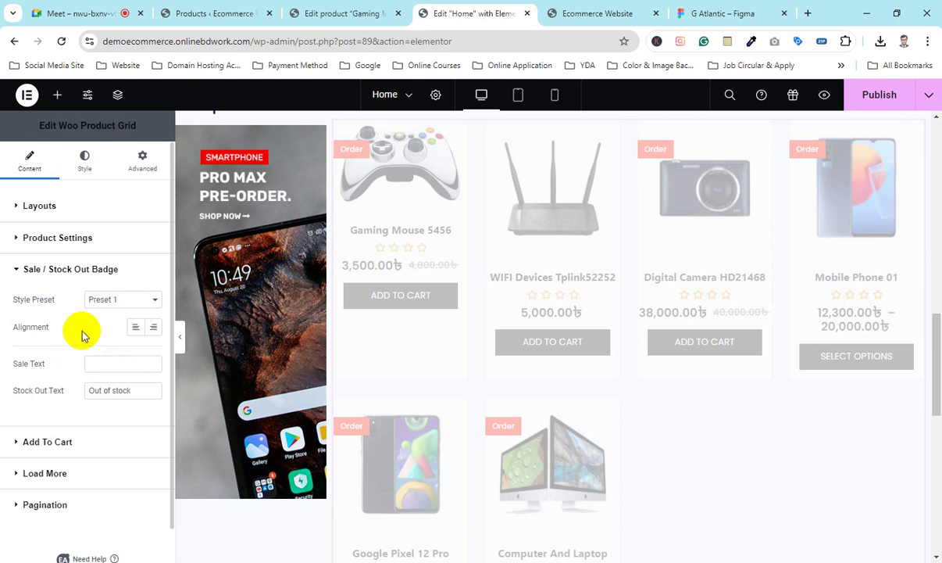
Step: Preview the sale badge Style Presets 2, 3, 4 and 5 on the product grid
left_click(119, 297)
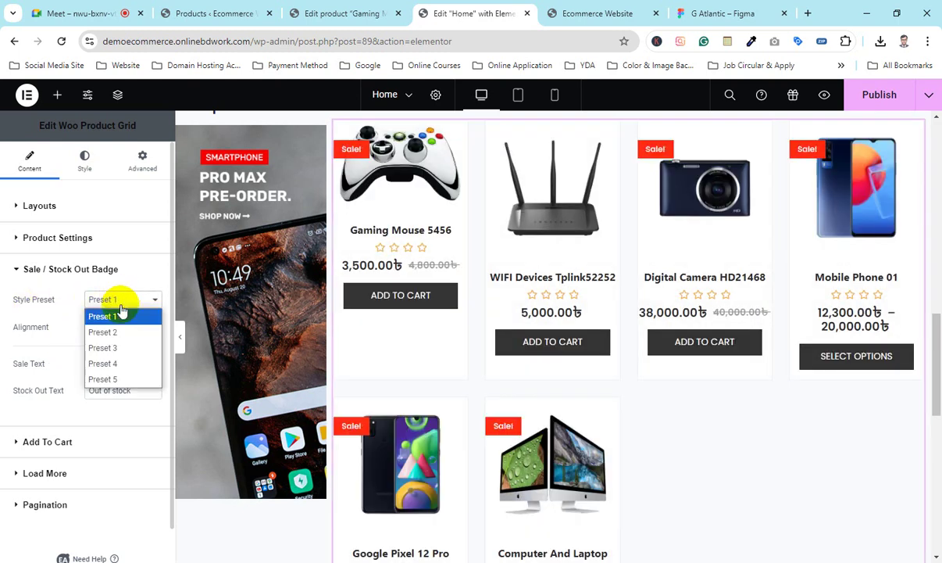
left_click(117, 333)
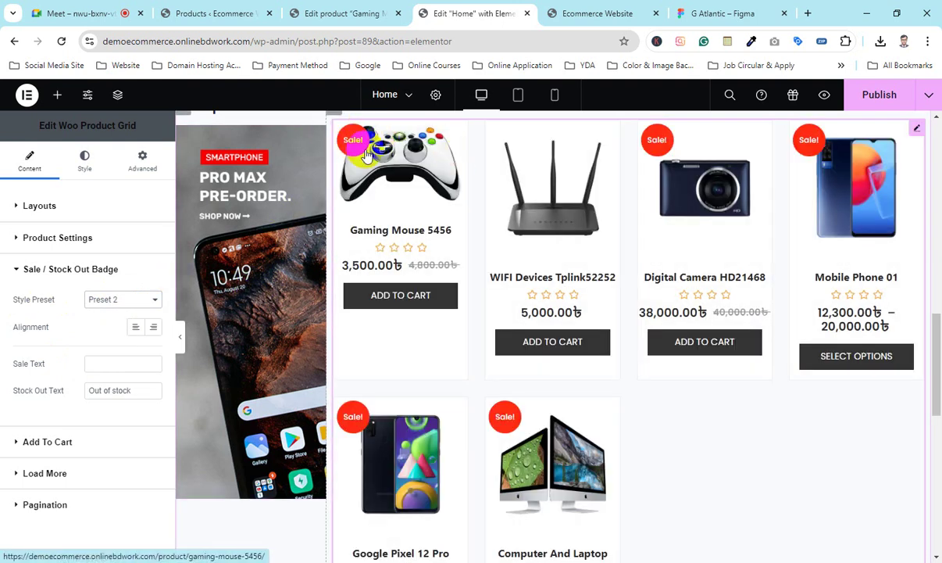
left_click(137, 305)
left_click(95, 346)
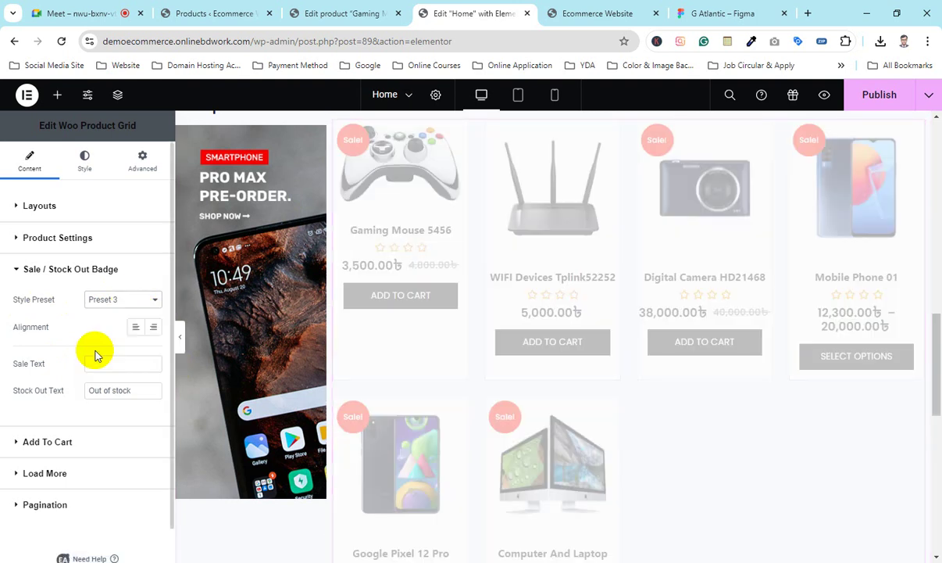
left_click(119, 305)
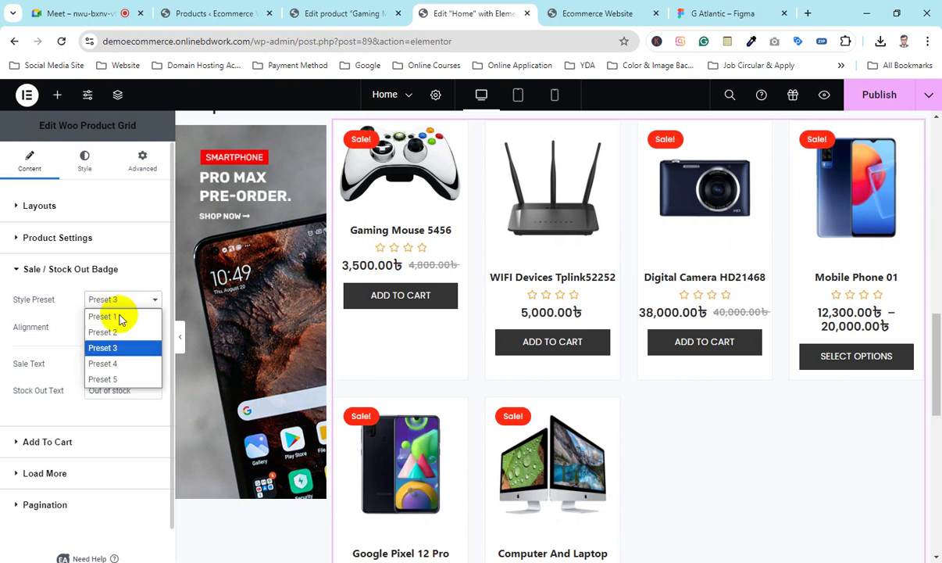
left_click(114, 365)
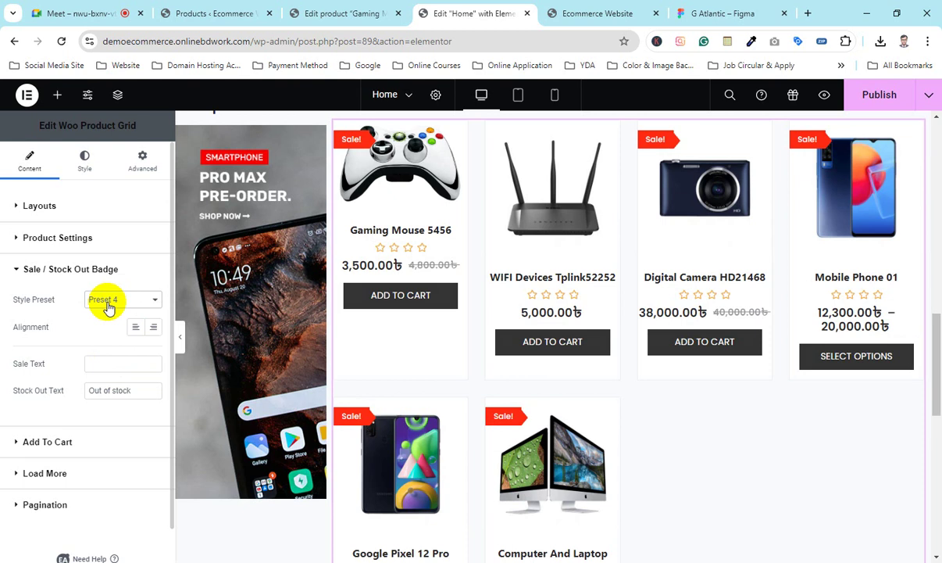
left_click(110, 300)
left_click(104, 375)
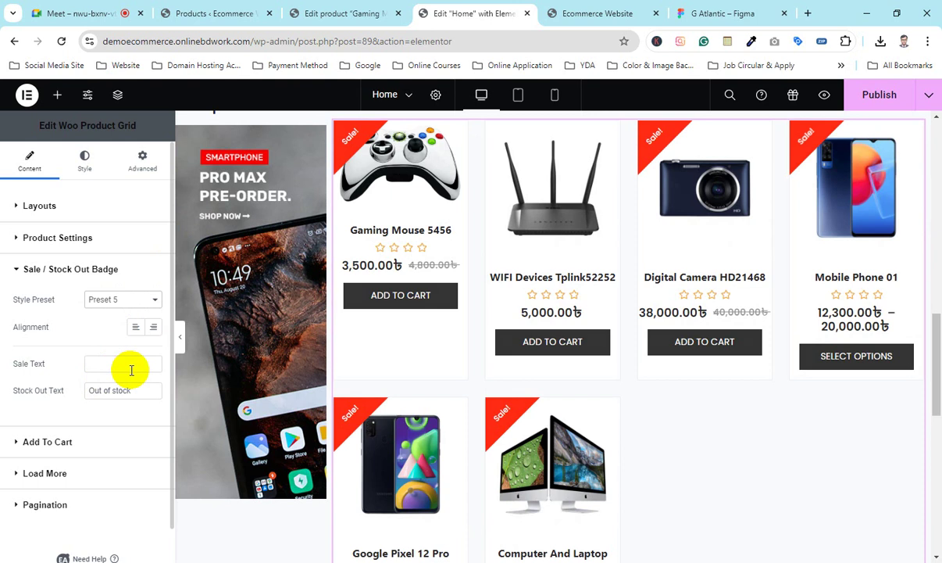
Step: Settle on the Preset 4 ribbon badge, testing right alignment before keeping it left
left_click(119, 301)
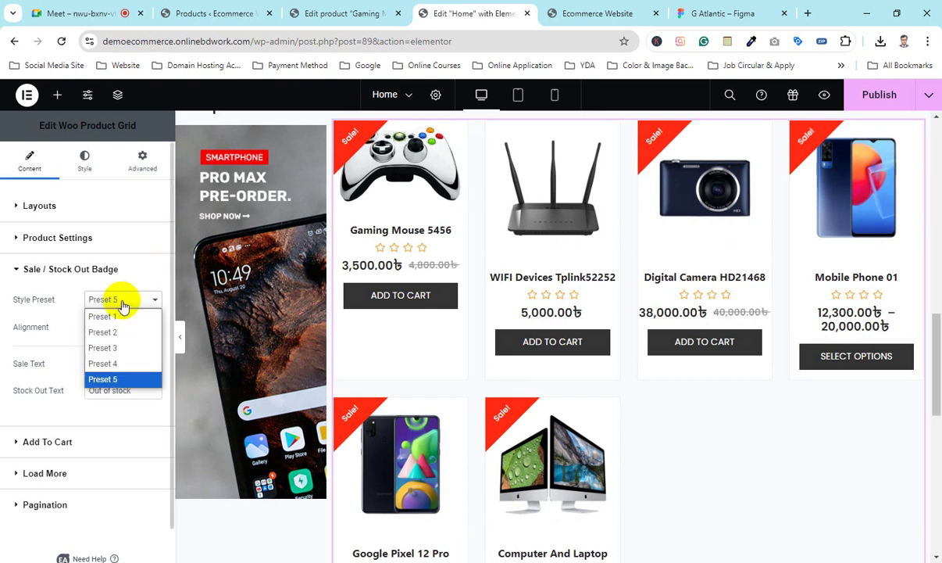
left_click(110, 364)
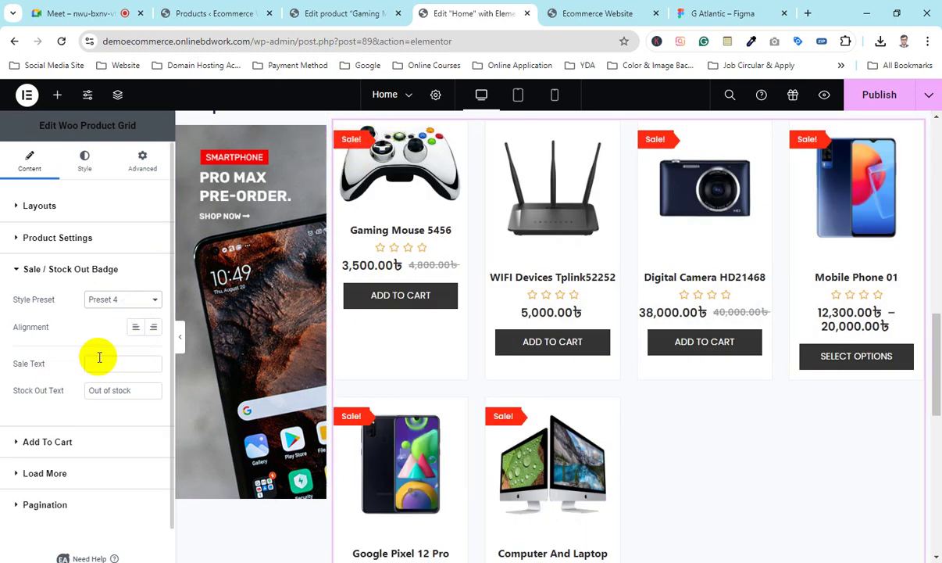
left_click(151, 329)
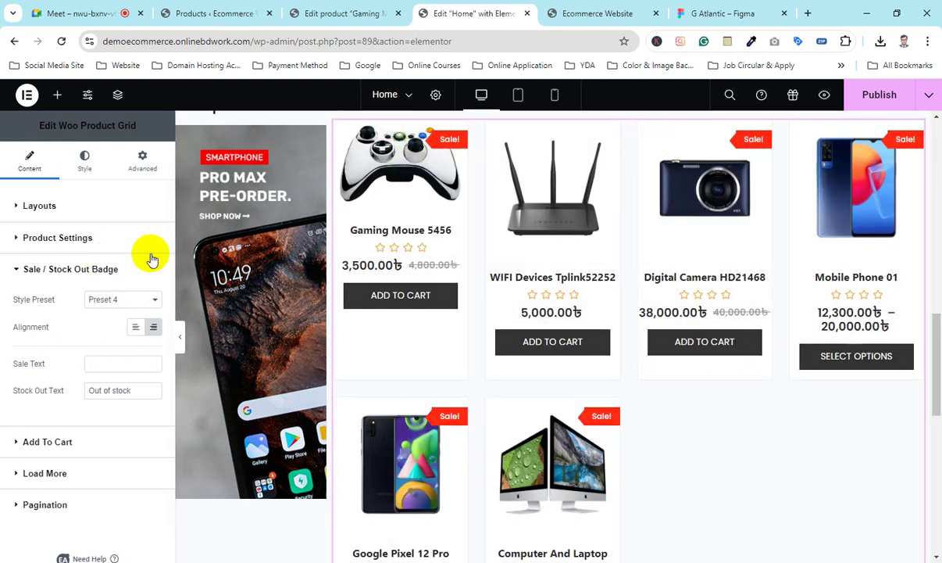
left_click(135, 329)
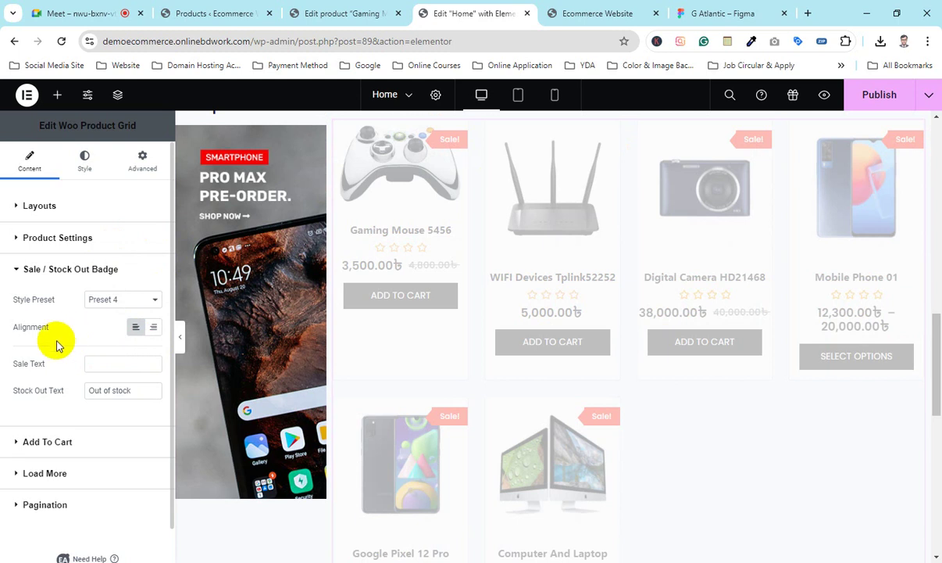
scroll(62, 356, "down", 1)
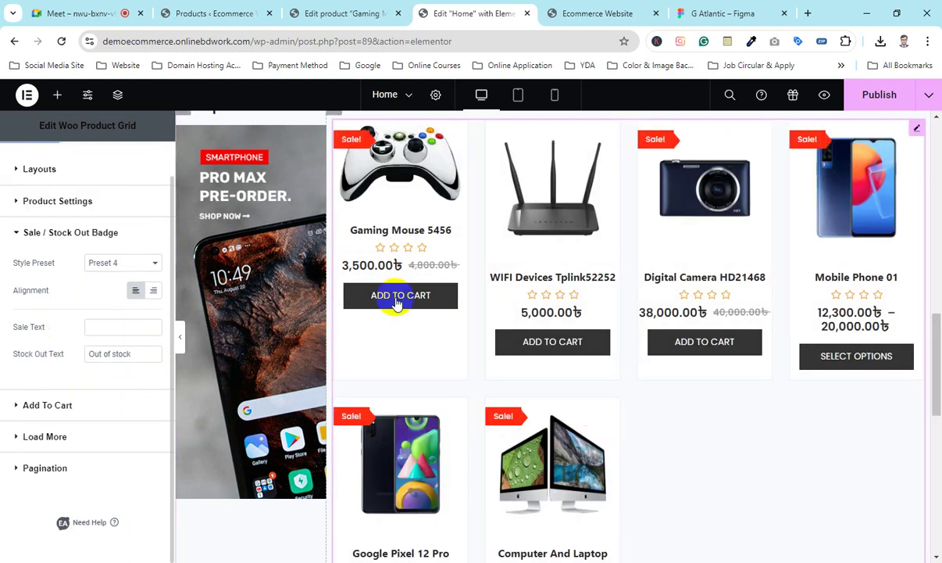
Step: Enable custom add-to-cart text and change the simple product button from 'Order Now' to 'Buy Now'
left_click(47, 405)
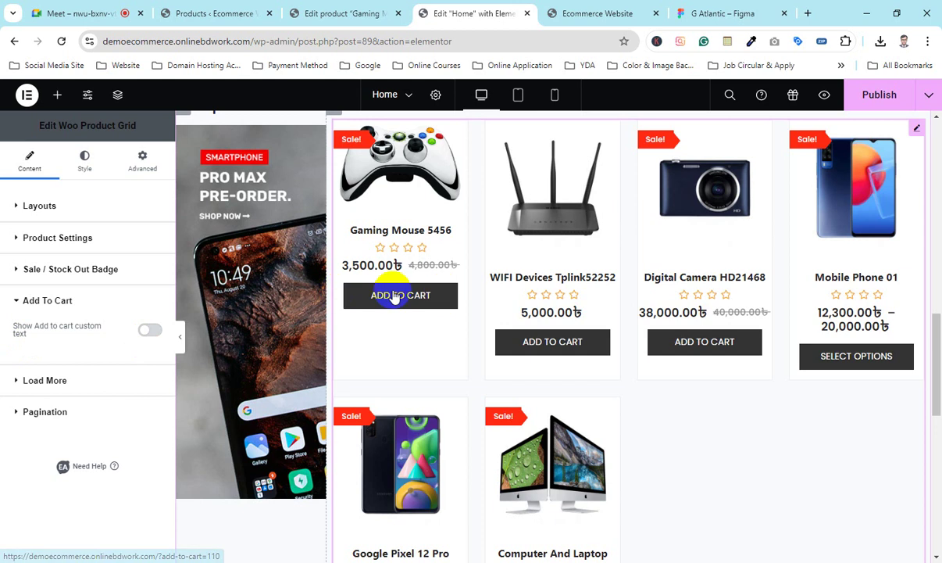
left_click(149, 331)
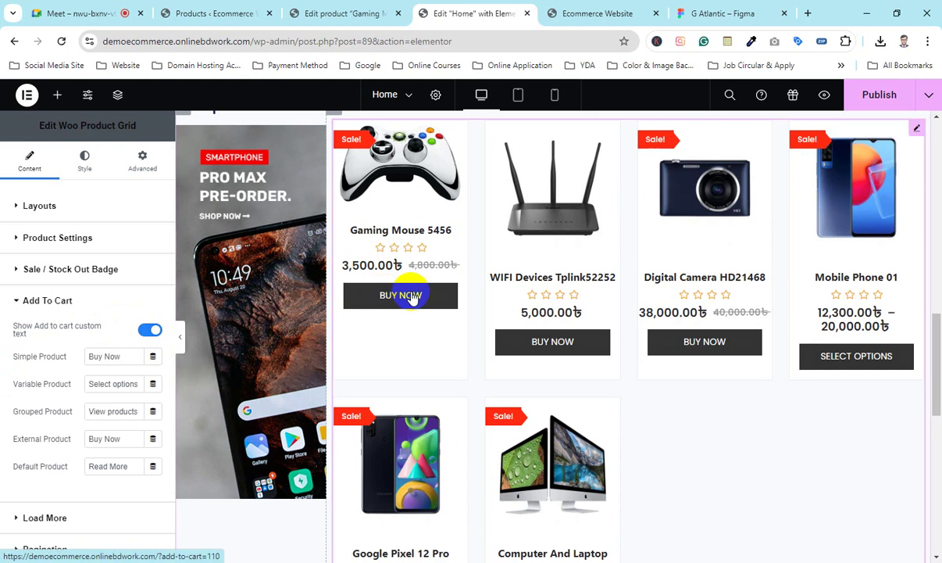
left_click_drag(145, 357, 33, 358)
key("ctrl+c")
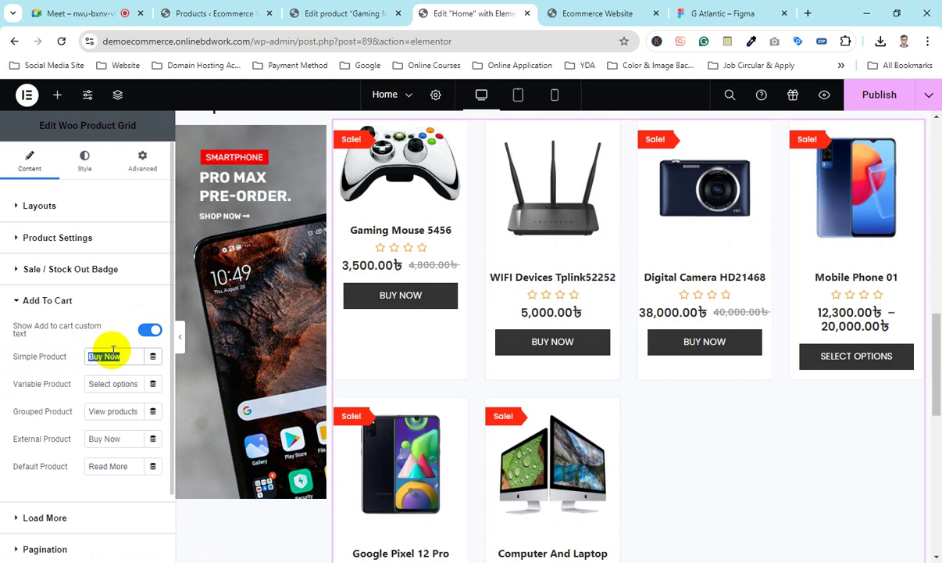
type("Order")
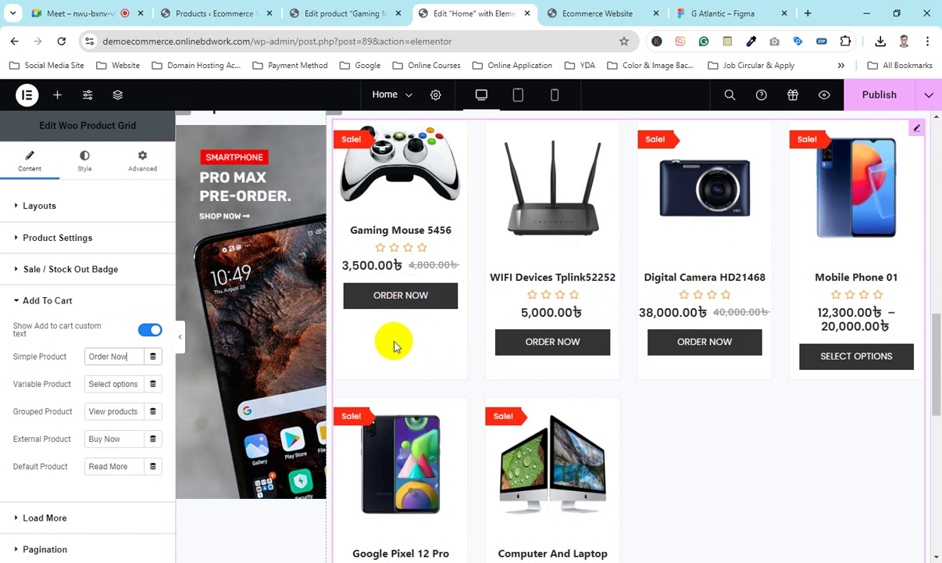
triple_click(118, 357)
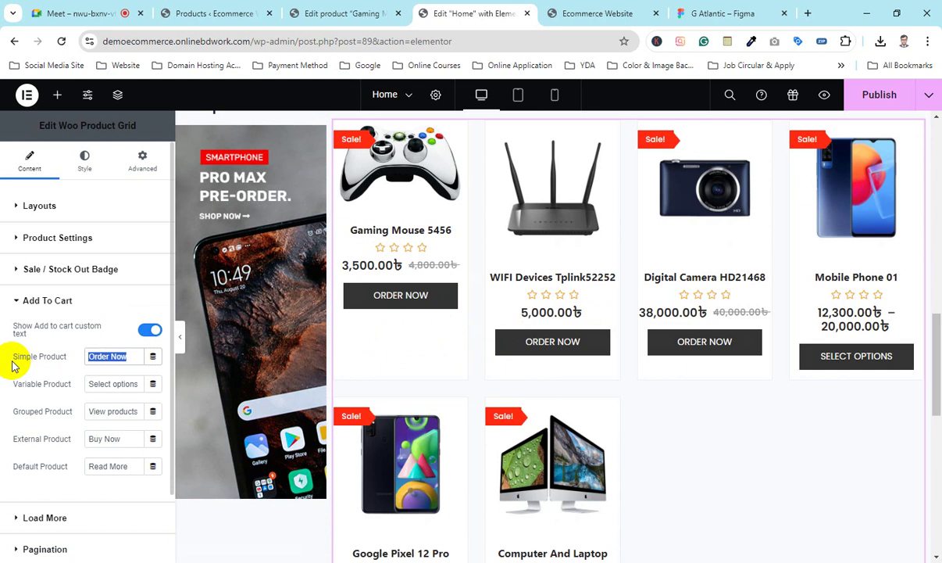
key("ctrl+v")
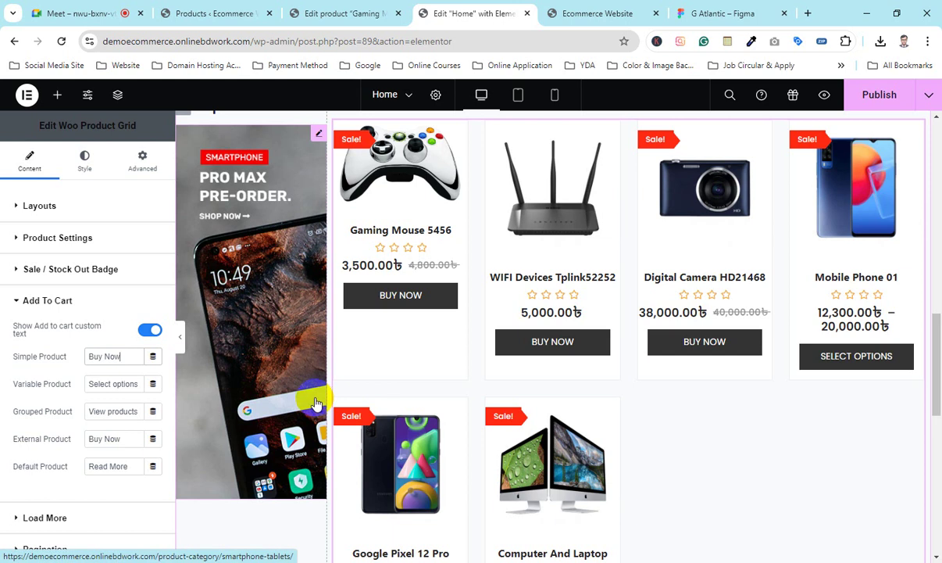
left_click(91, 384)
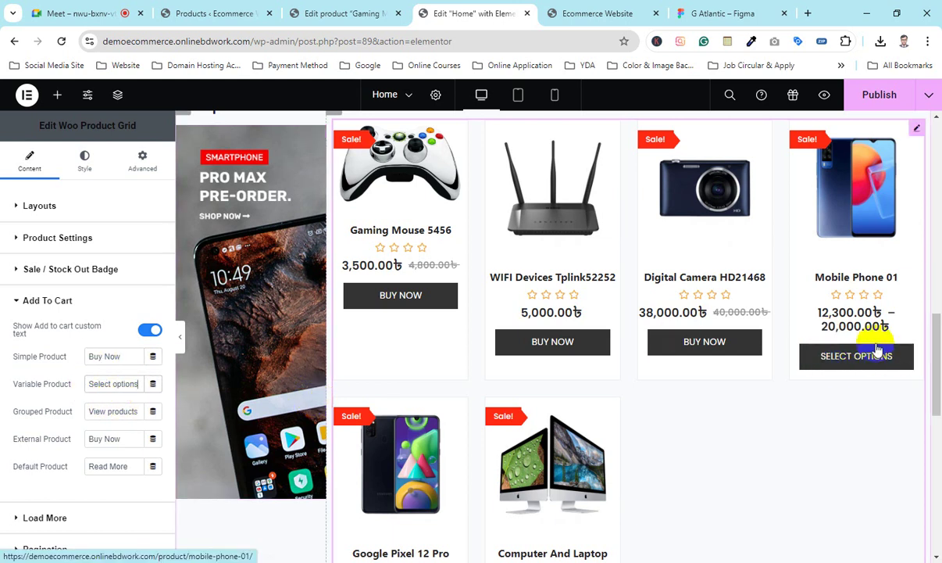
left_click_drag(136, 384, 63, 385)
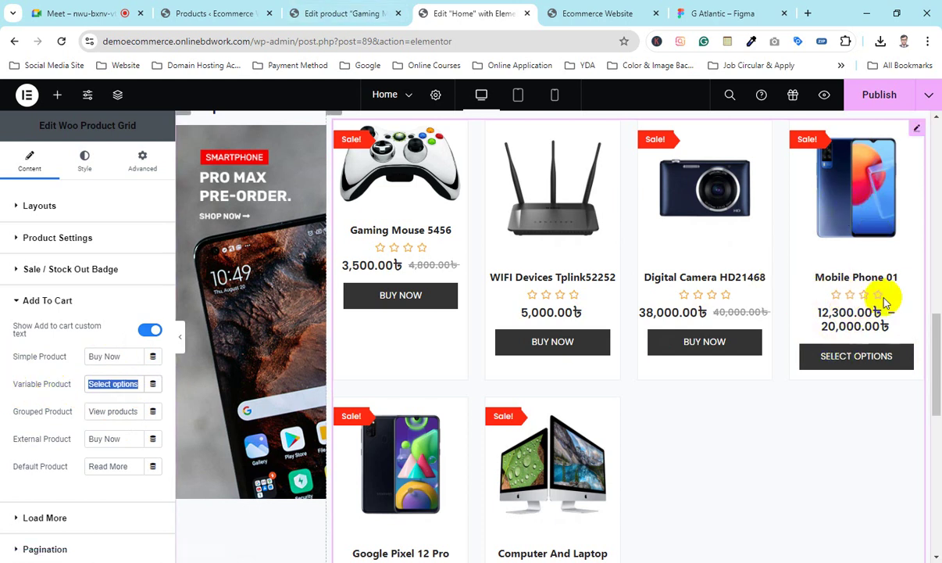
left_click(131, 385)
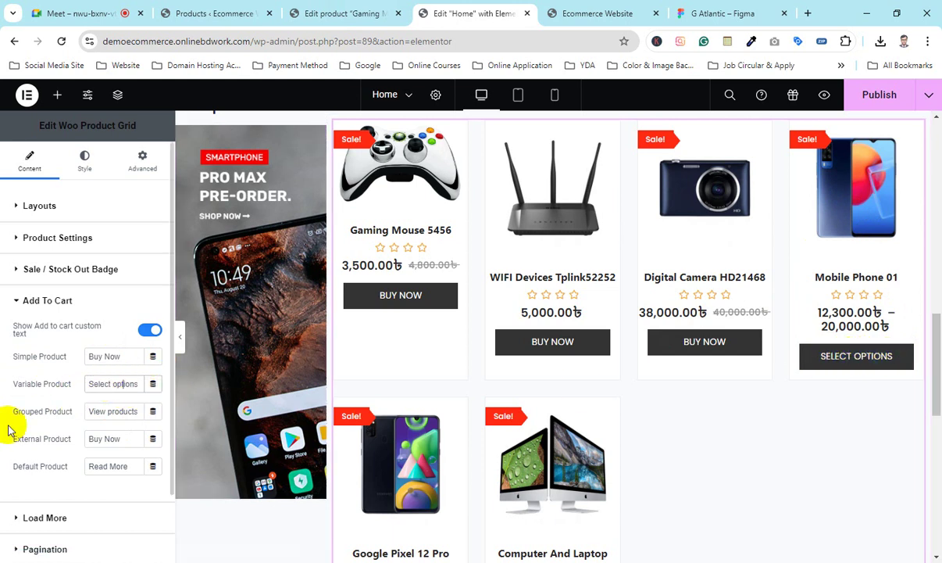
key("ctrl+shift+Tab")
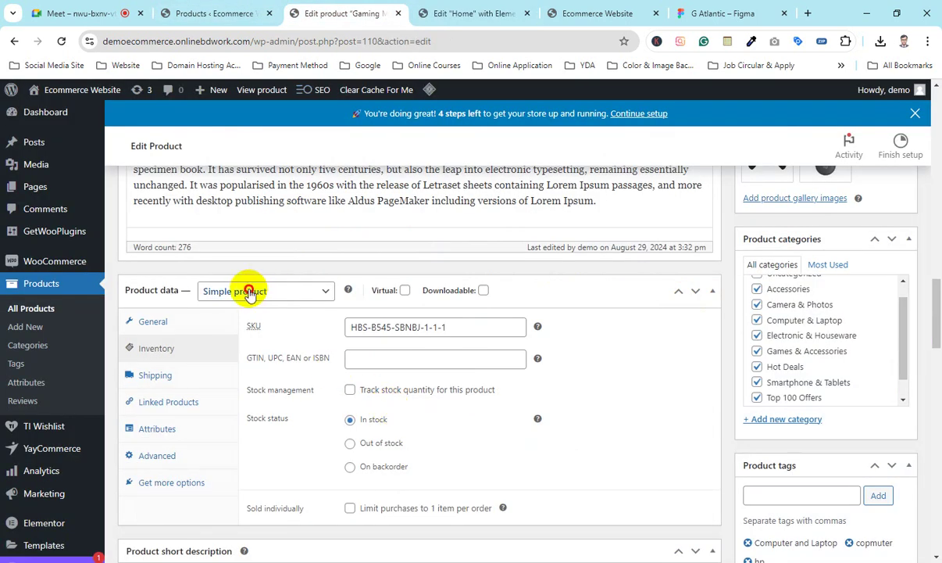
Step: Look through the Product data type list and leave the product as Simple product
left_click(248, 290)
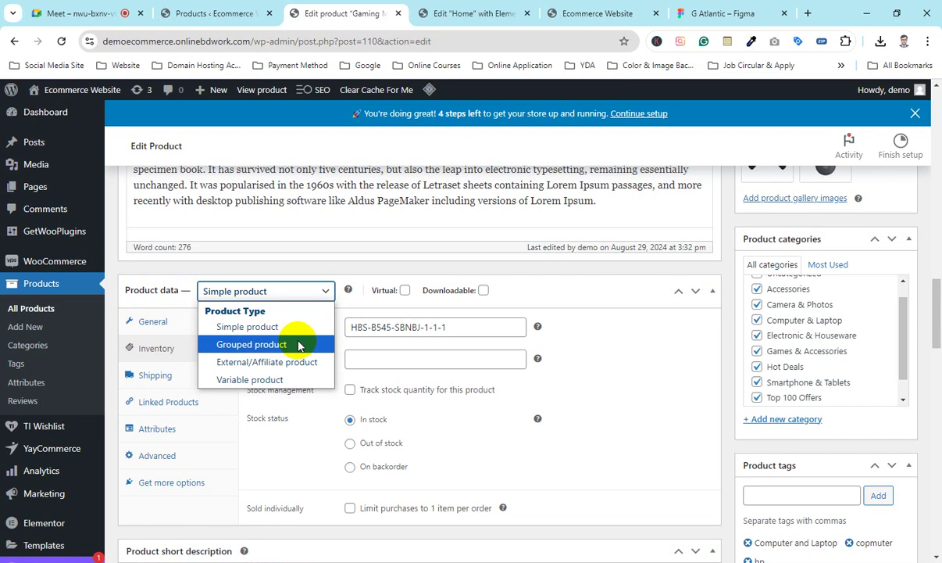
left_click(426, 14)
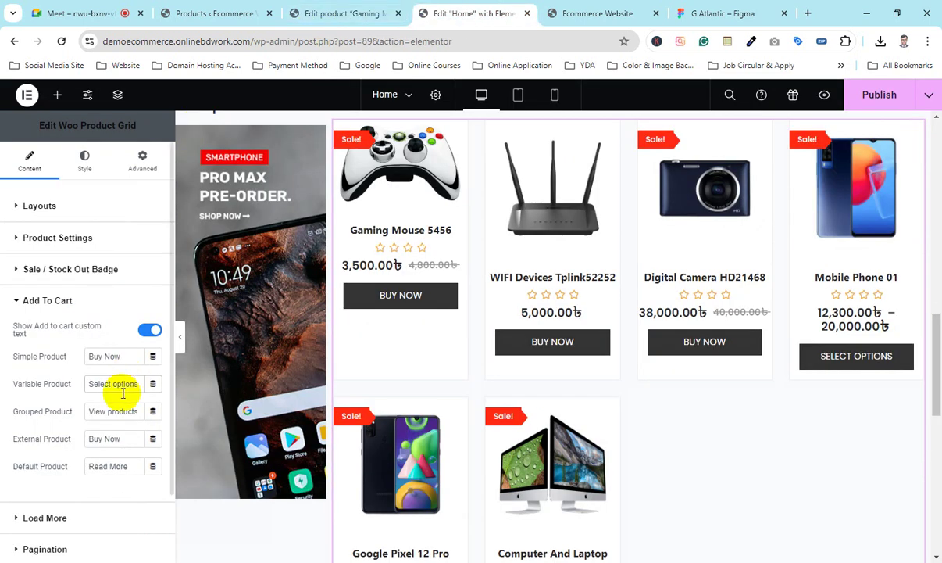
left_click_drag(10, 412, 103, 411)
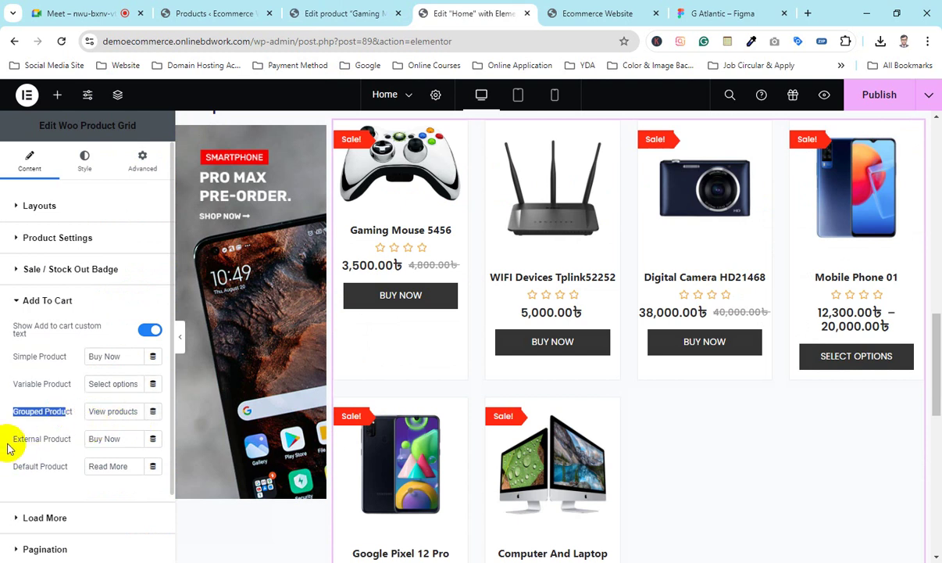
left_click(309, 12)
left_click(258, 291)
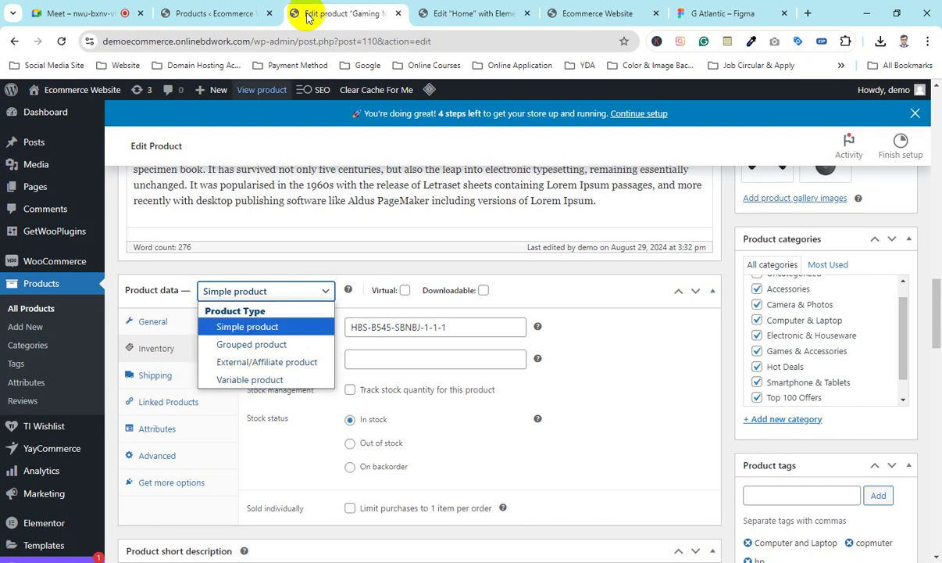
left_click(469, 13)
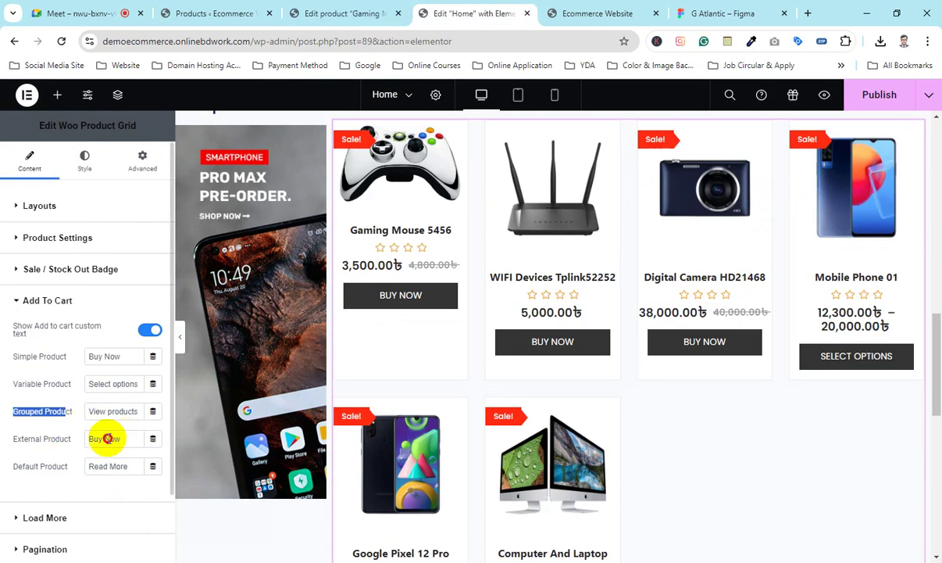
Step: Review the external 'Buy Now' and default 'Read More' button texts in the editor
triple_click(105, 438)
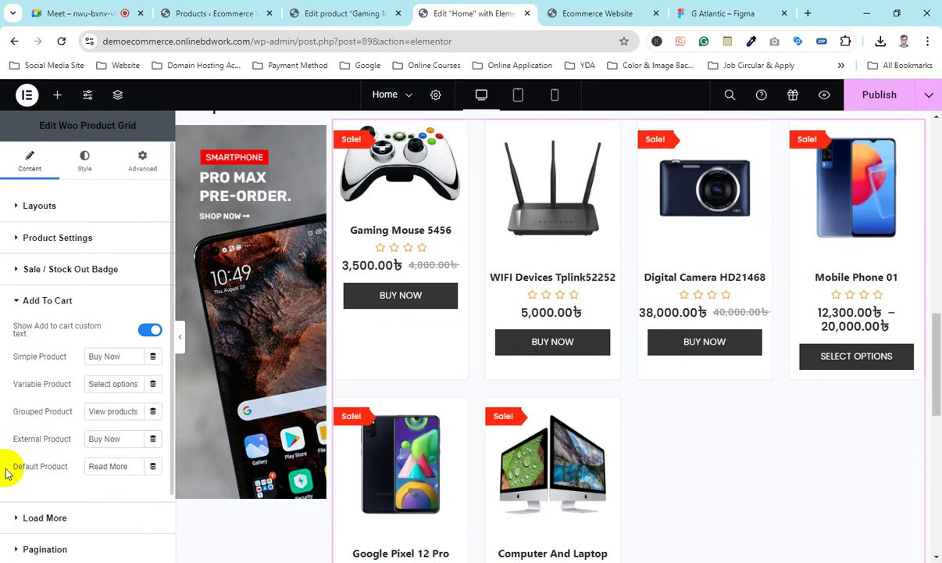
triple_click(127, 466)
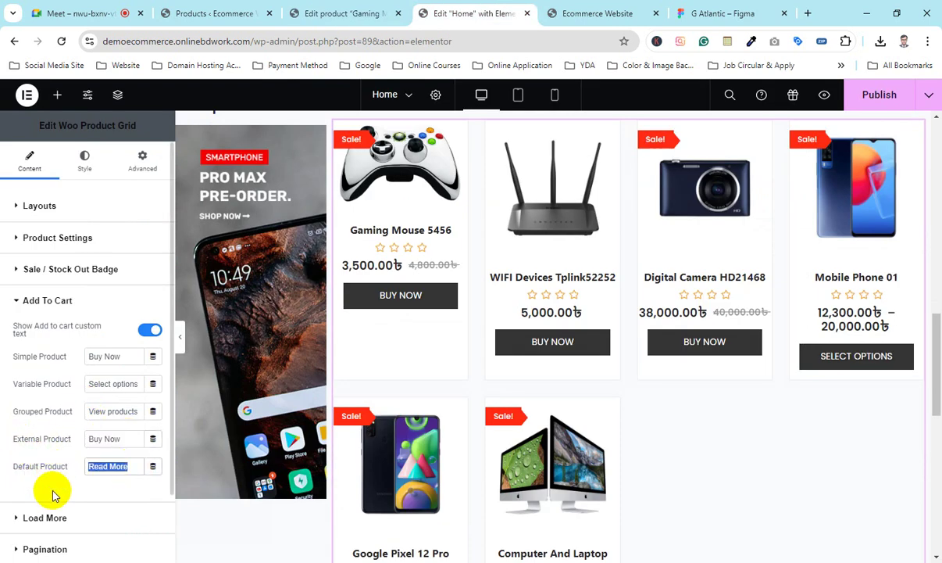
left_click(18, 448)
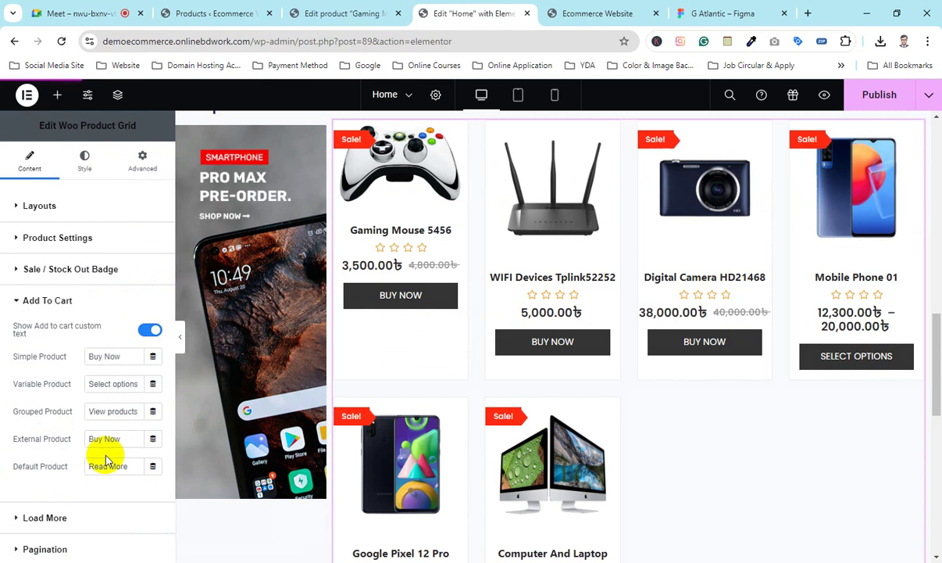
scroll(276, 317, "down", 4)
scroll(151, 382, "down", 2)
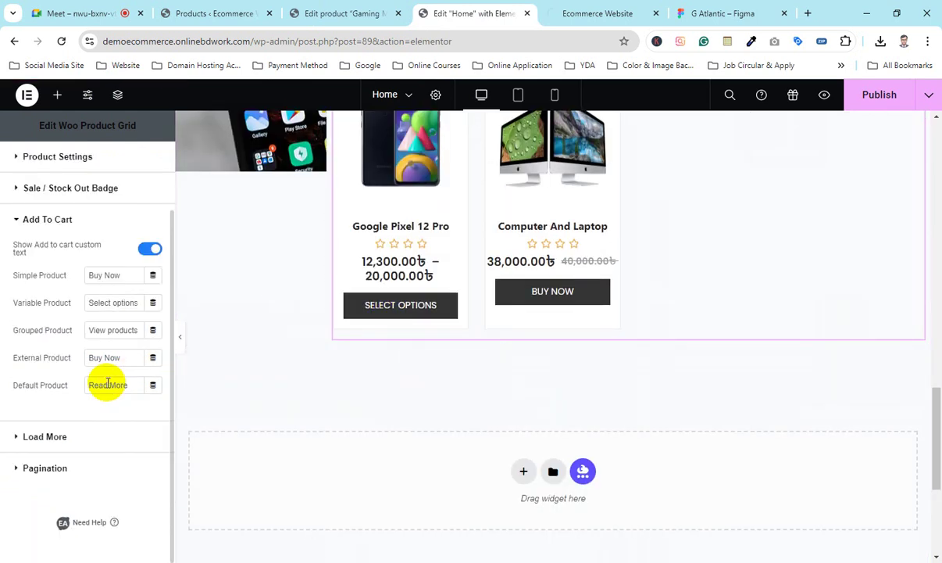
Step: Expand Load More and preview the Button load-more mode on the grid
left_click(39, 437)
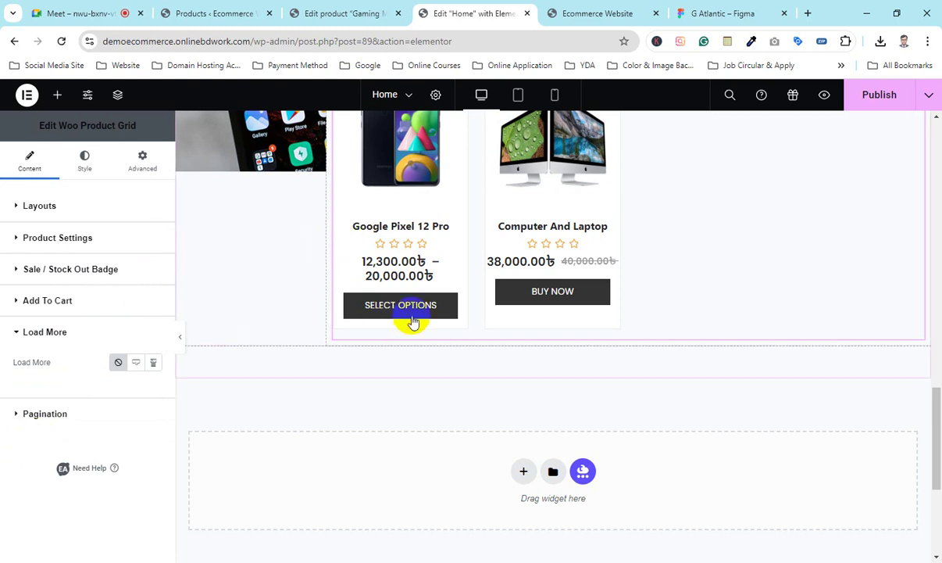
scroll(673, 371, "up", 3)
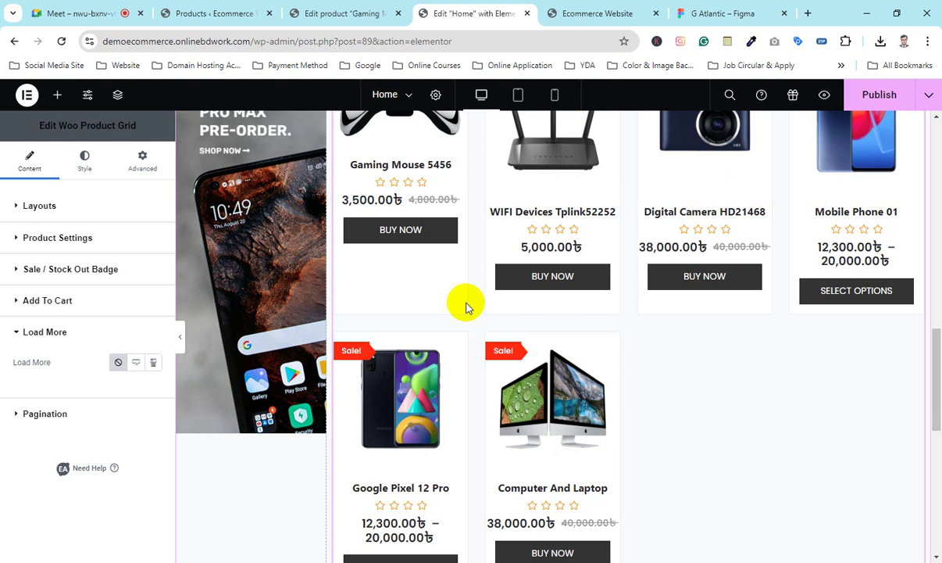
left_click(136, 363)
scroll(515, 383, "down", 4)
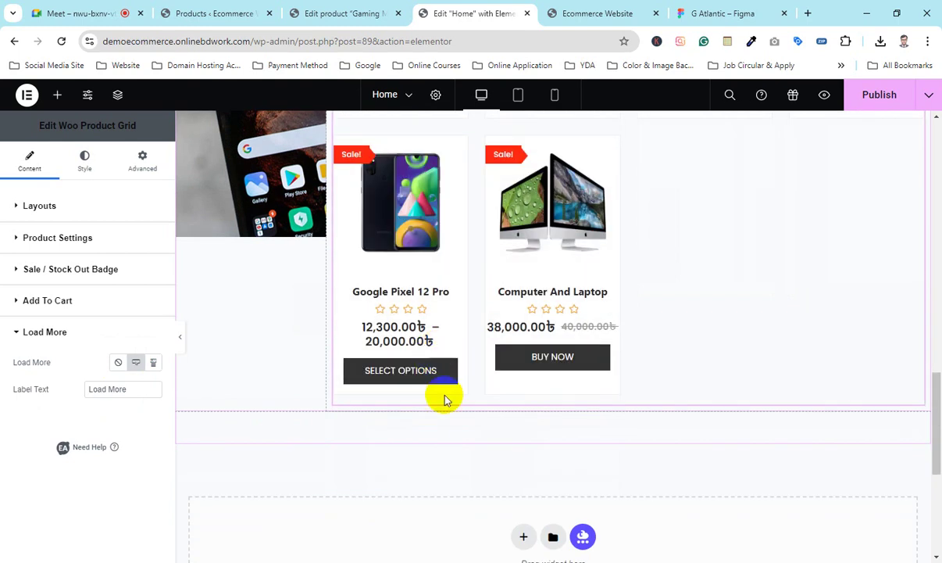
scroll(528, 402, "up", 3)
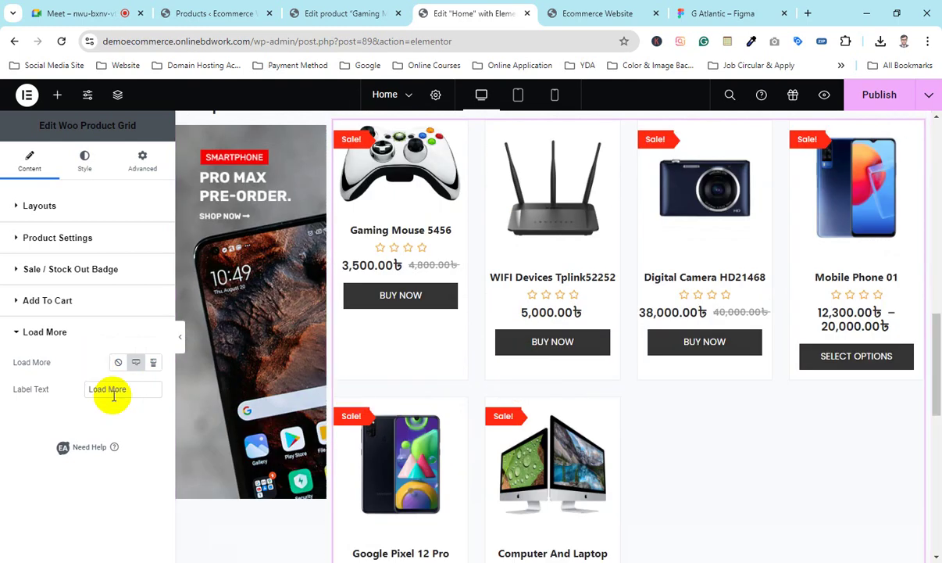
scroll(551, 361, "down", 3)
scroll(524, 372, "up", 2)
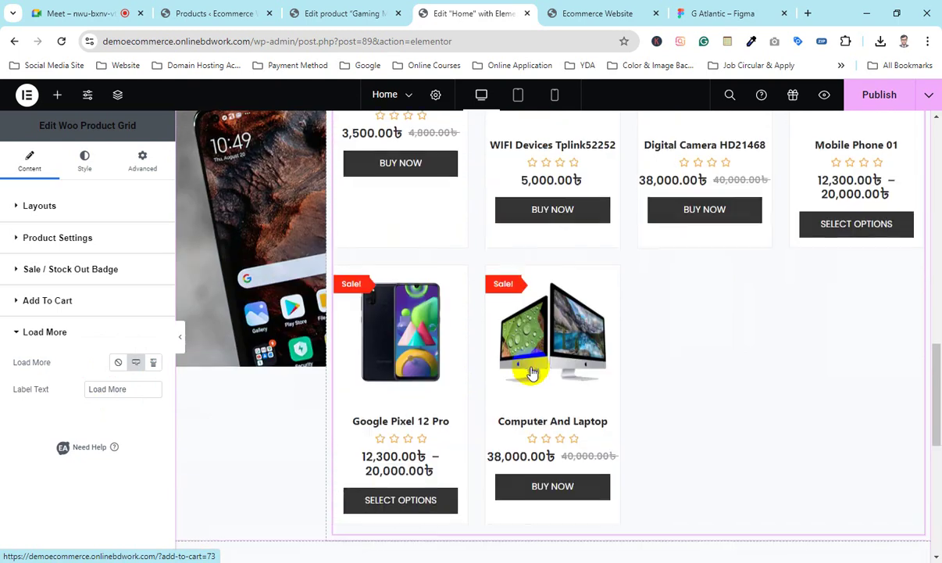
scroll(529, 370, "up", 2)
scroll(526, 362, "down", 4)
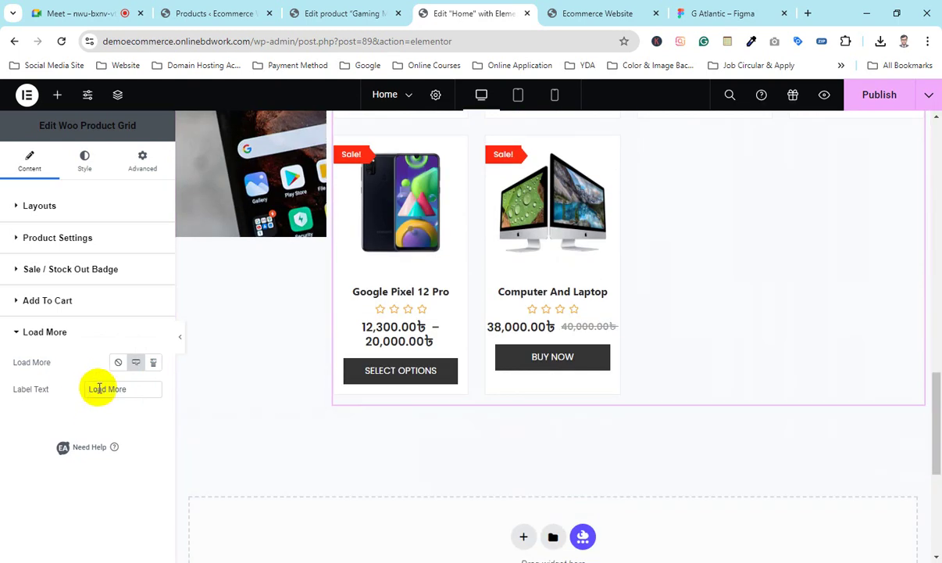
Step: Try Infinity Scroll, set Load More back to Disable, and expand Pagination
left_click_drag(130, 389, 19, 423)
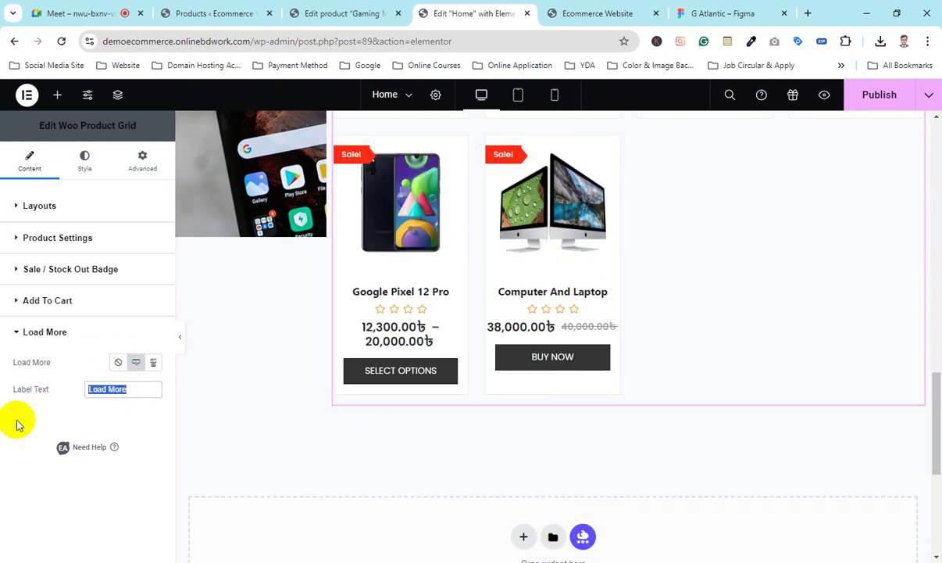
left_click(155, 364)
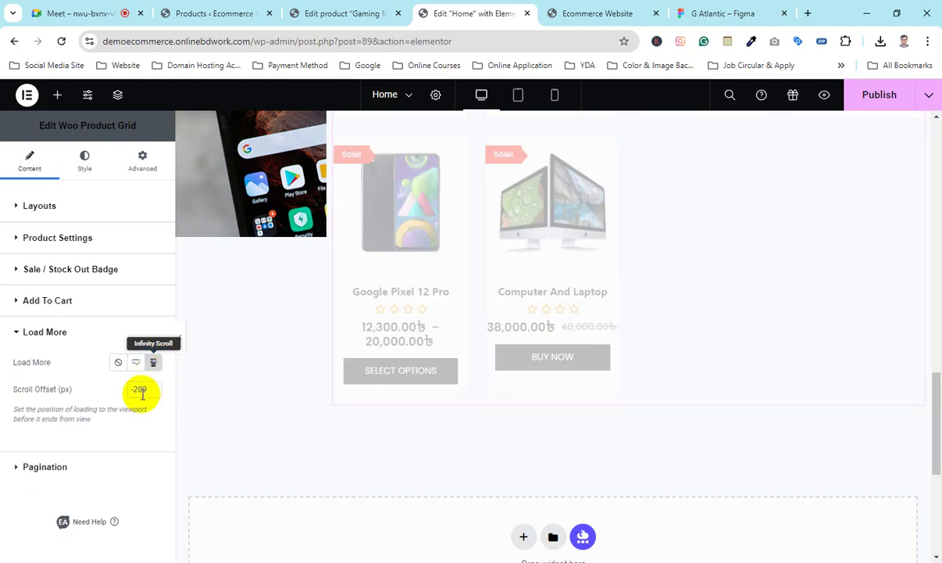
scroll(651, 371, "up", 3)
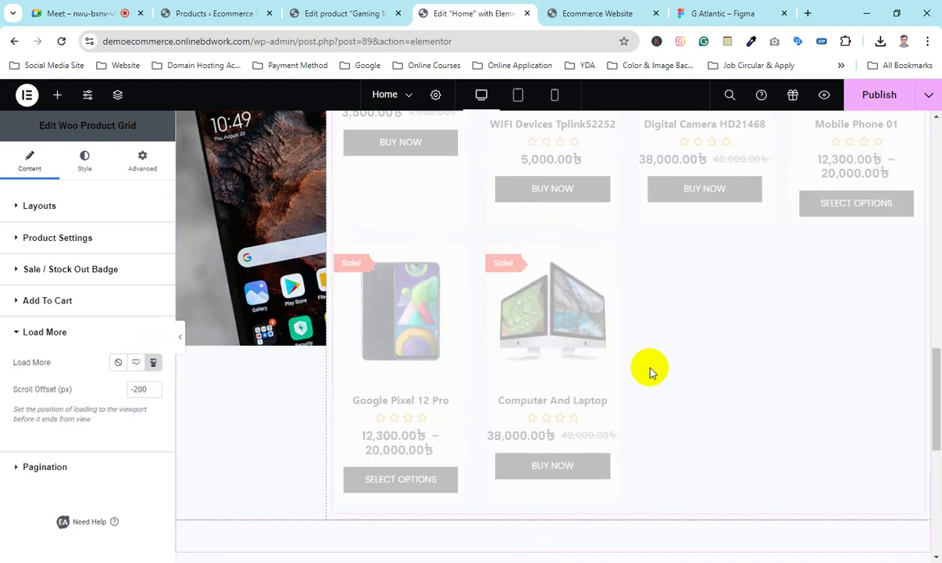
scroll(625, 356, "down", 5)
scroll(629, 344, "up", 6)
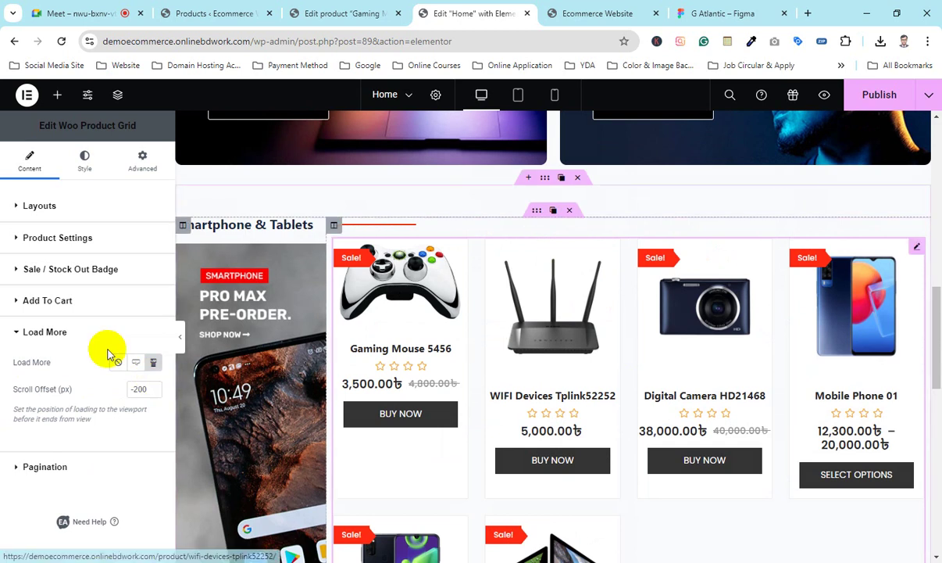
left_click(118, 362)
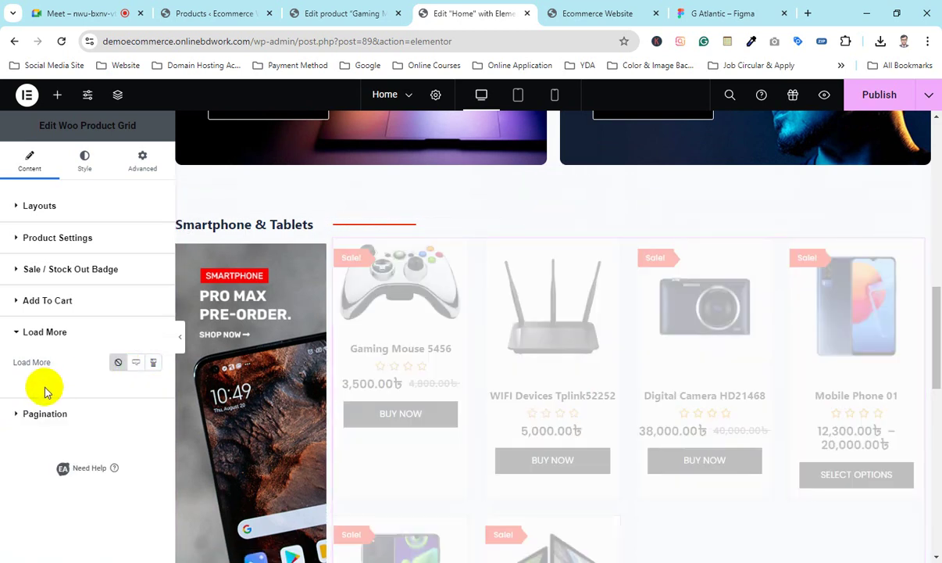
left_click(47, 413)
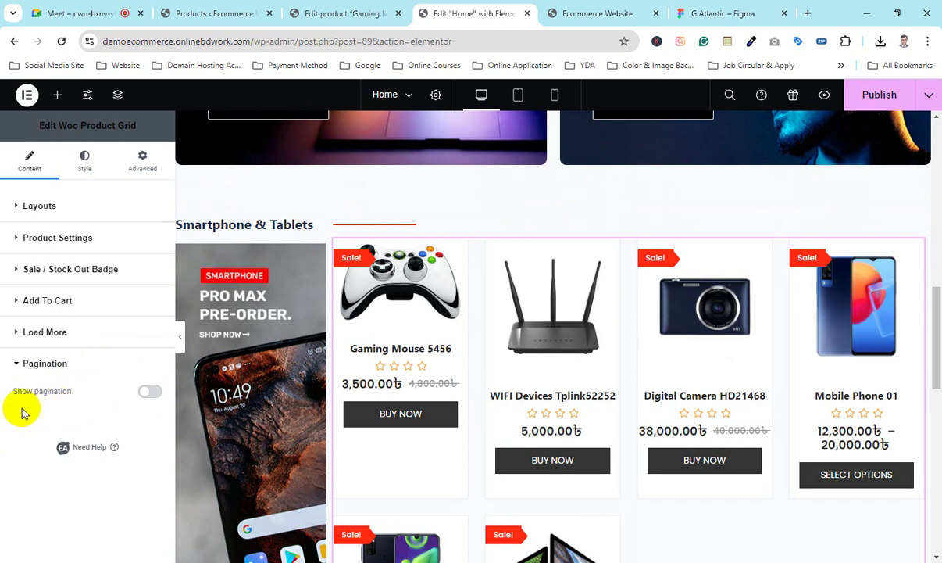
Step: Turn on pagination for the Smartphone & Tablets product grid
left_click(145, 391)
scroll(521, 374, "down", 5)
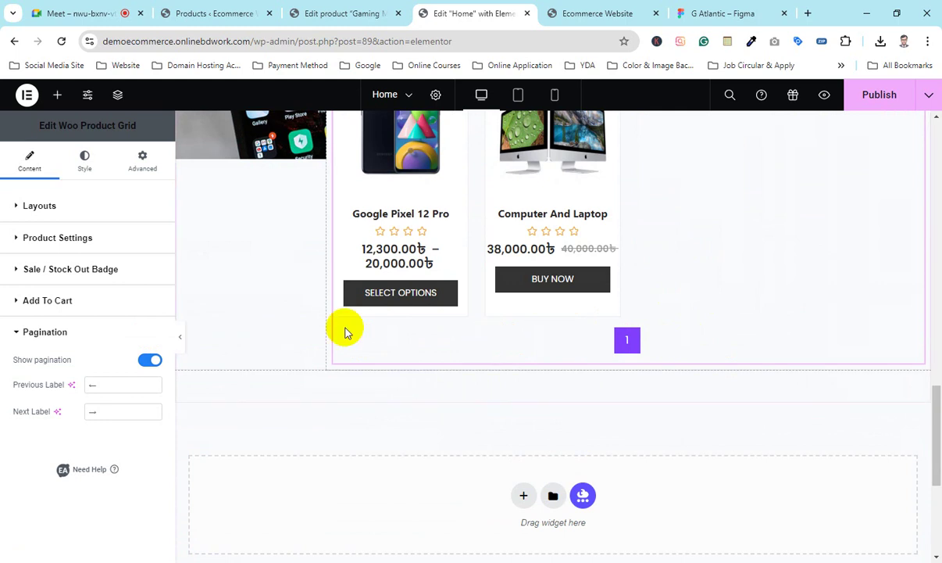
scroll(547, 293, "up", 3)
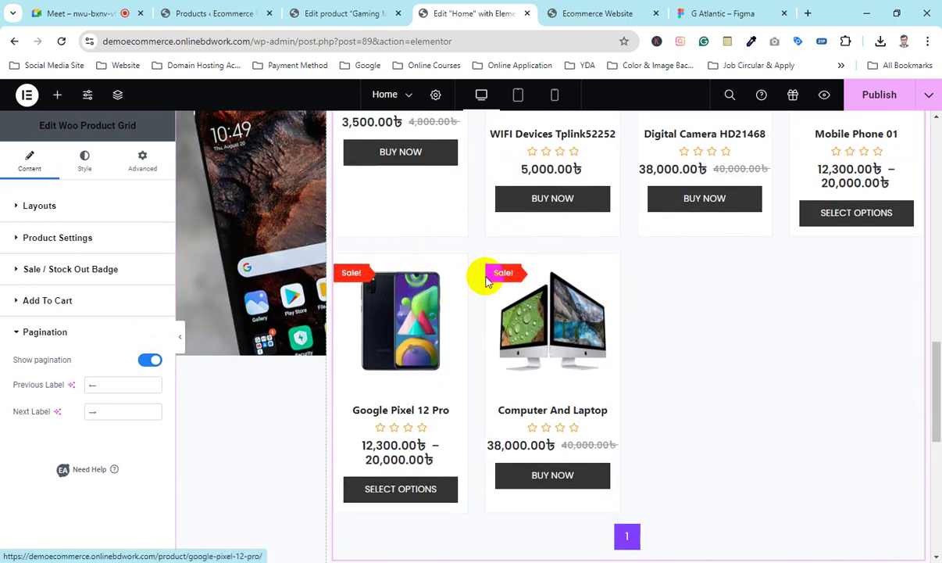
scroll(486, 280, "up", 3)
Step: Set Products Count to 4 in the product query settings, giving two pages
left_click(39, 205)
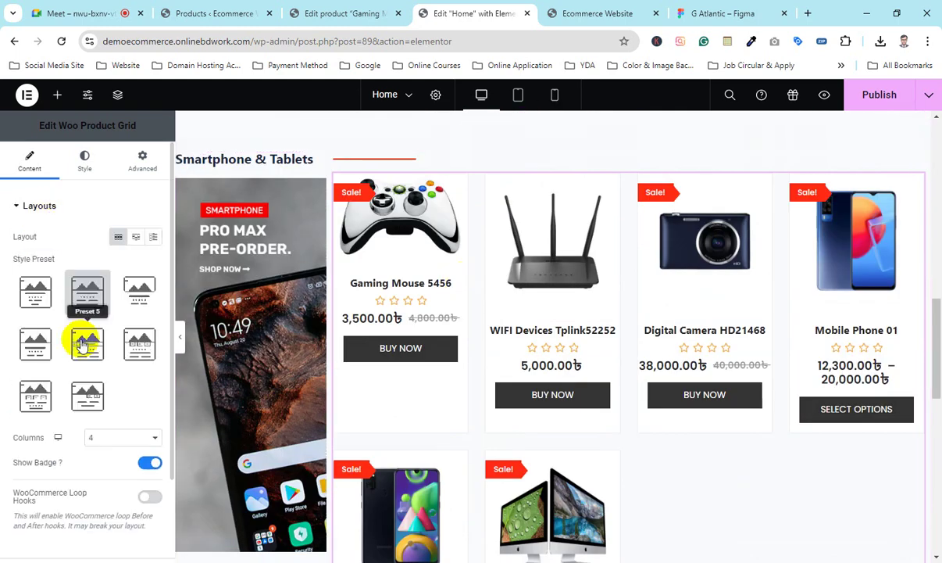
scroll(55, 463, "down", 2)
left_click(60, 444)
scroll(72, 440, "down", 4)
scroll(70, 418, "up", 2)
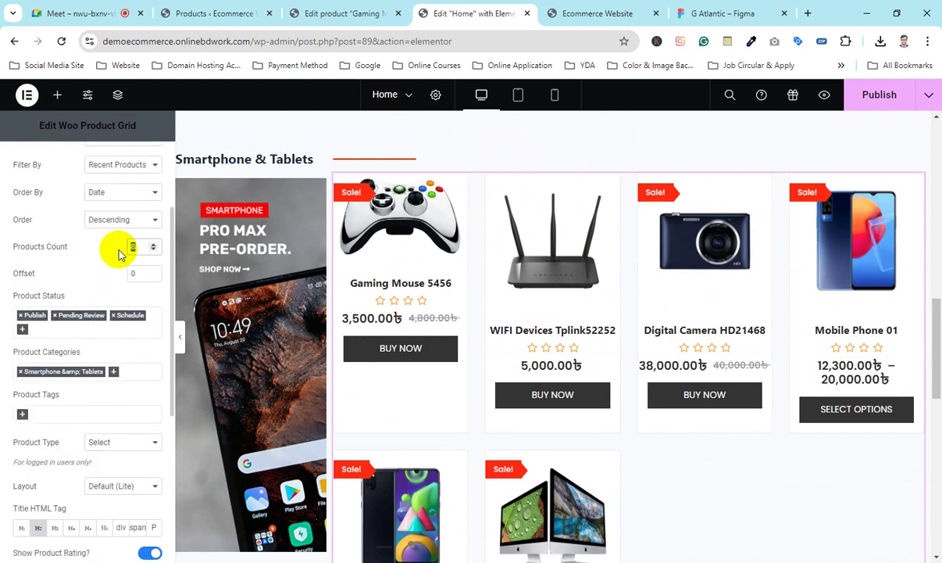
type("4")
scroll(636, 305, "down", 3)
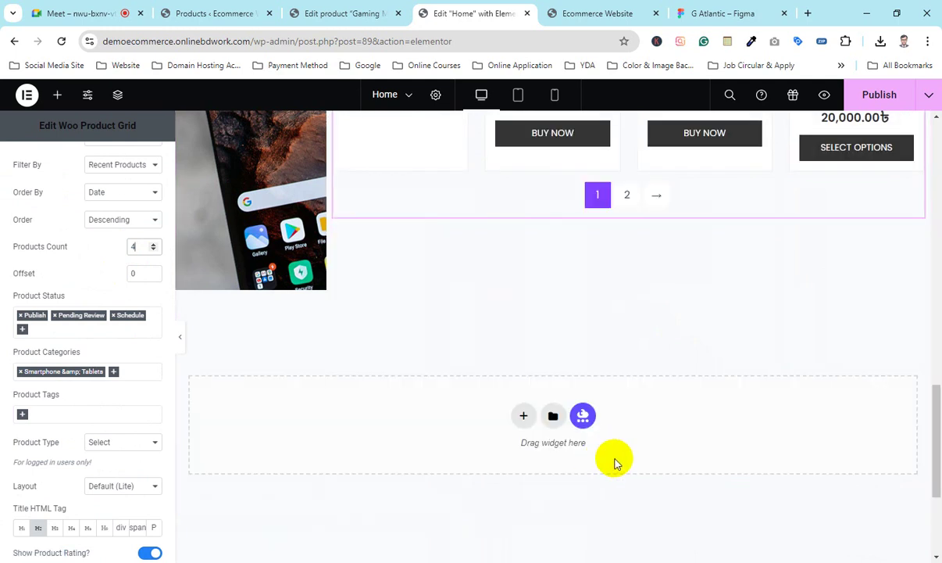
scroll(609, 352, "up", 2)
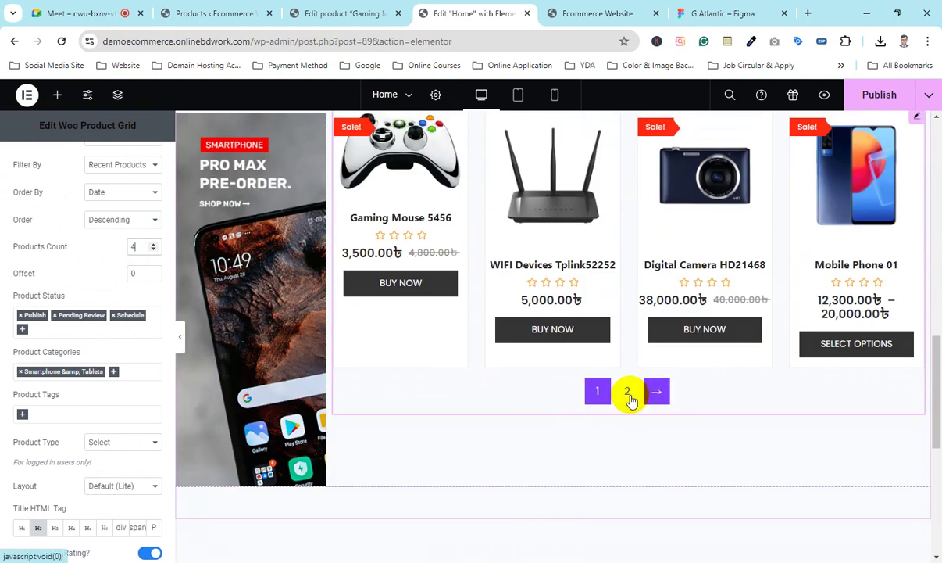
scroll(41, 368, "down", 4)
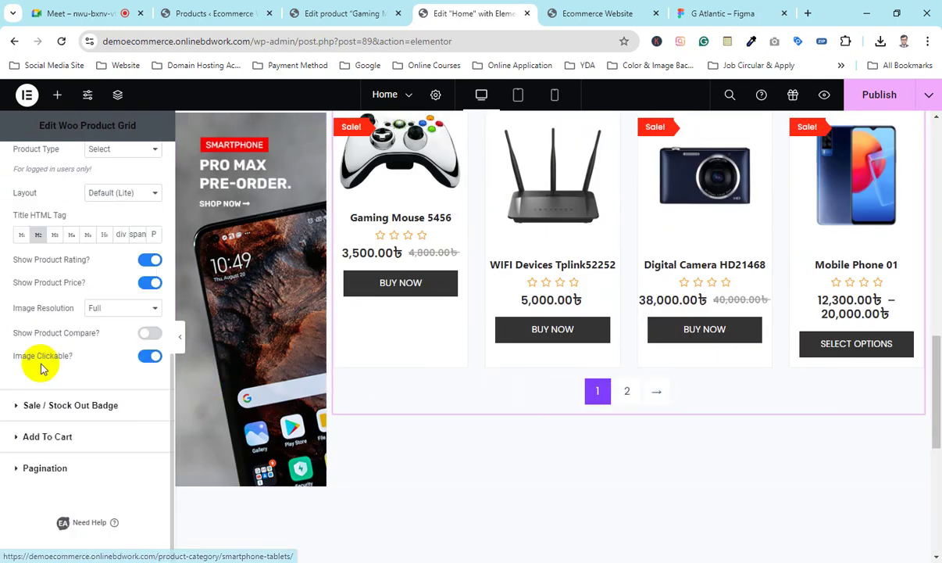
left_click(70, 437)
left_click(53, 468)
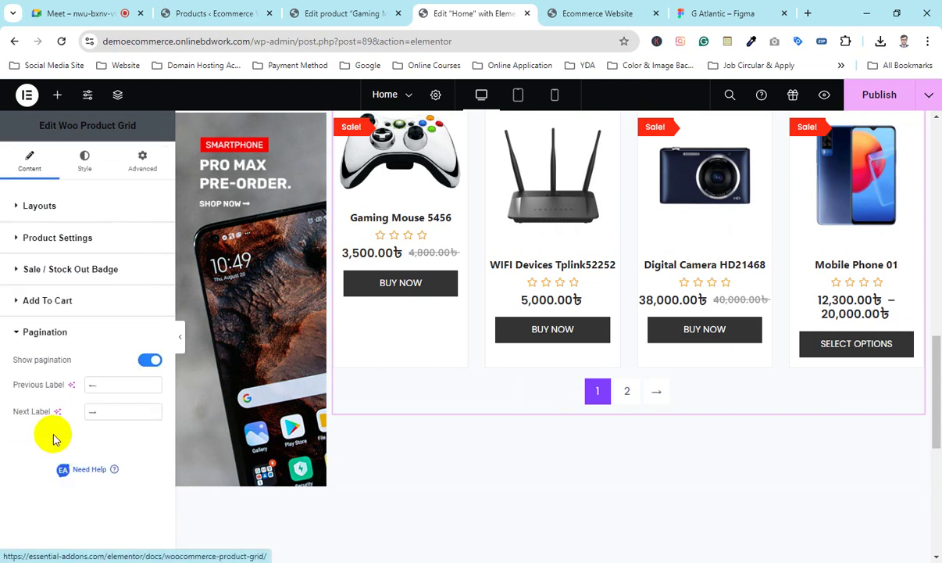
left_click(67, 301)
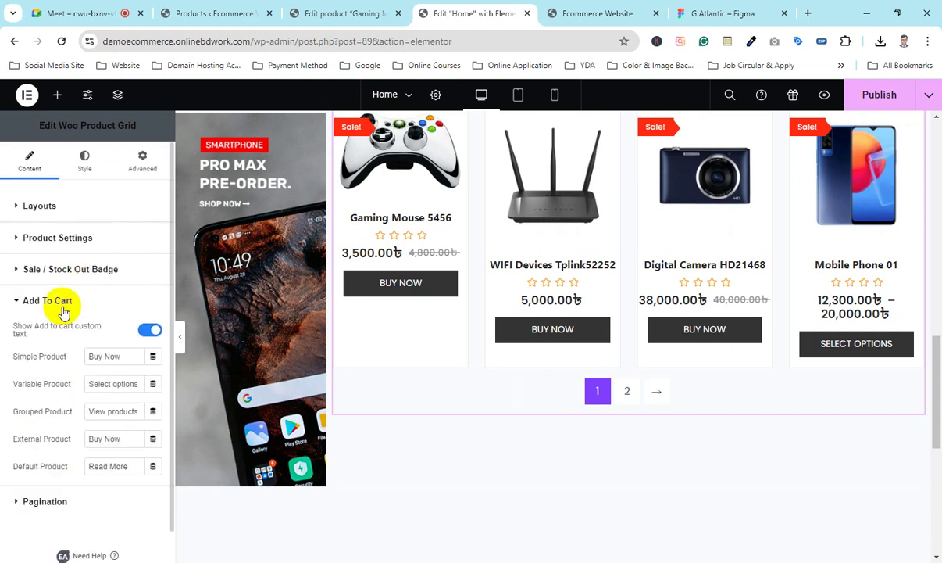
left_click(68, 501)
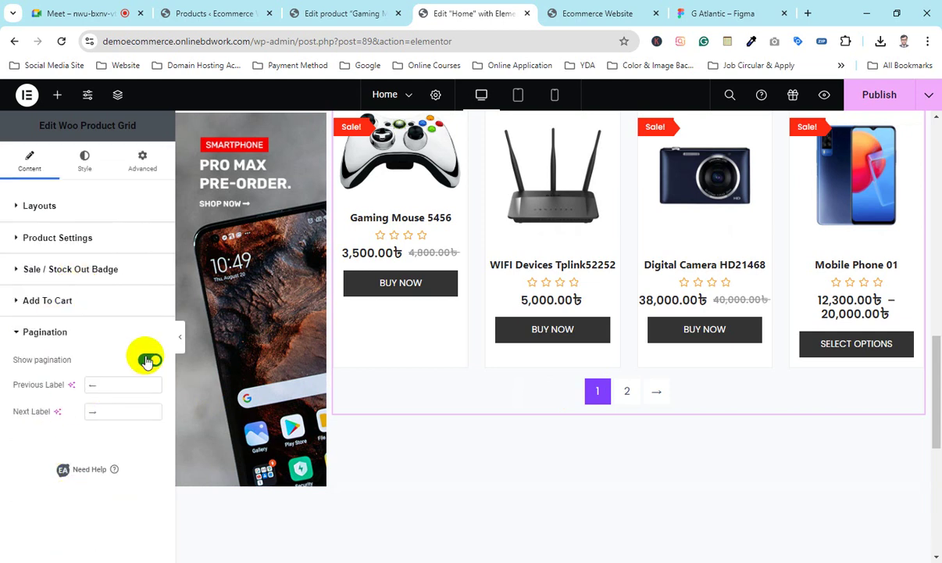
left_click(148, 360)
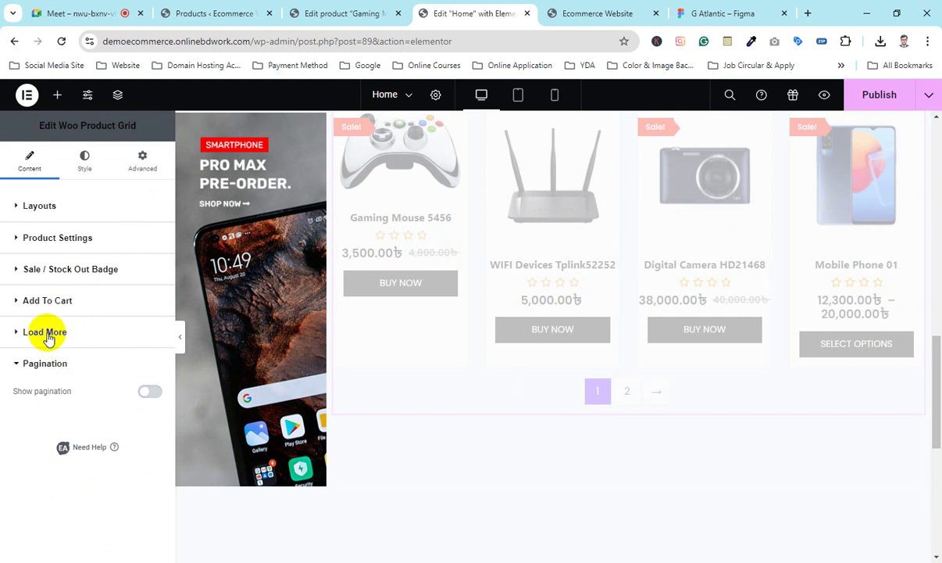
left_click(47, 333)
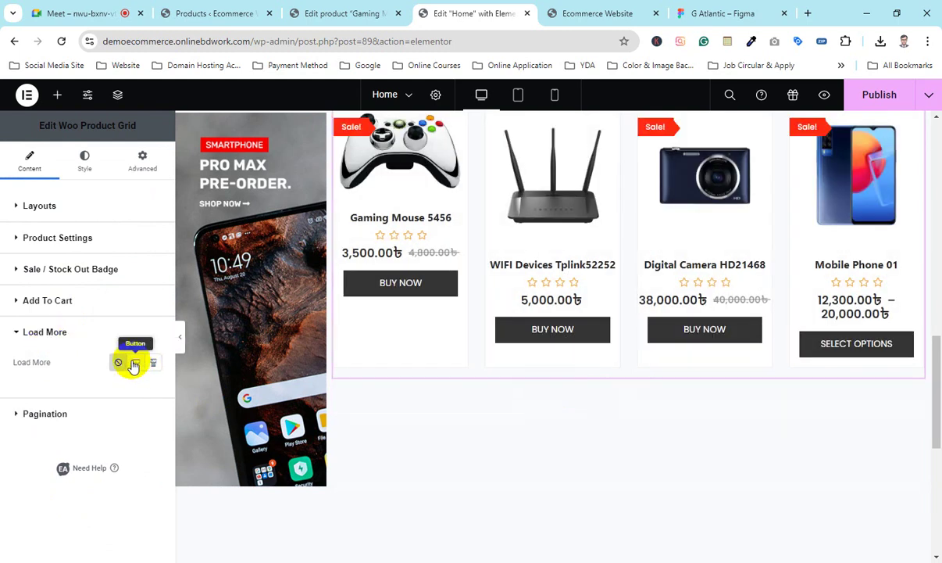
left_click(136, 362)
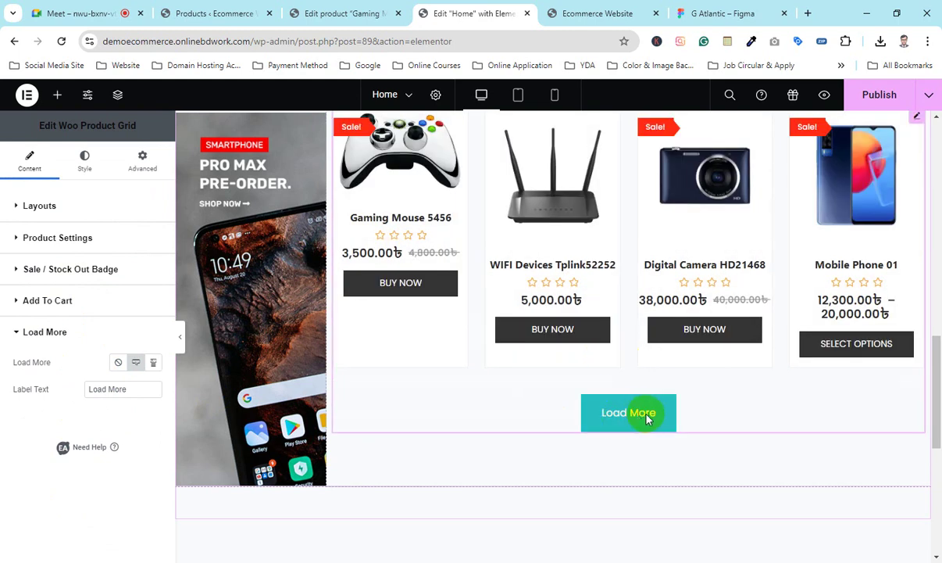
left_click(629, 414)
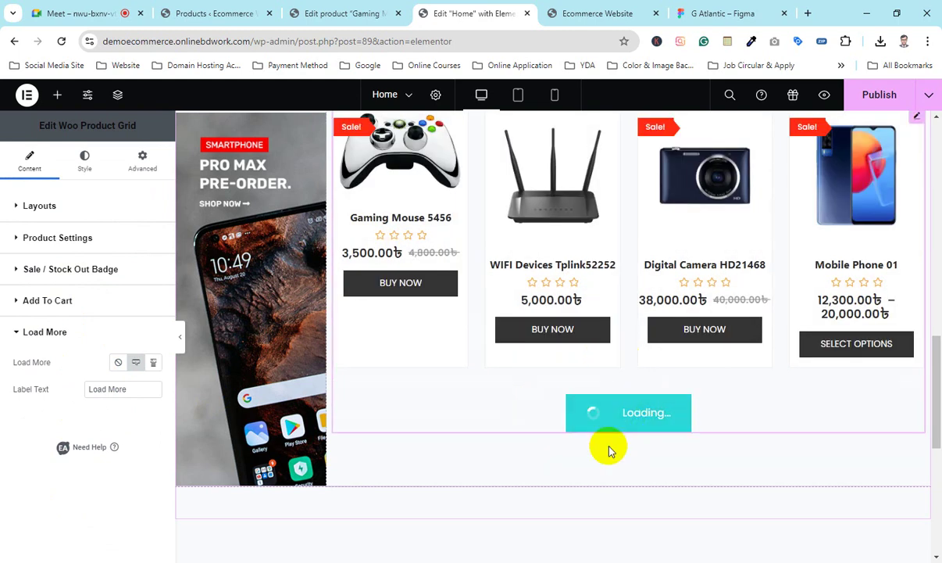
scroll(538, 320, "down", 3)
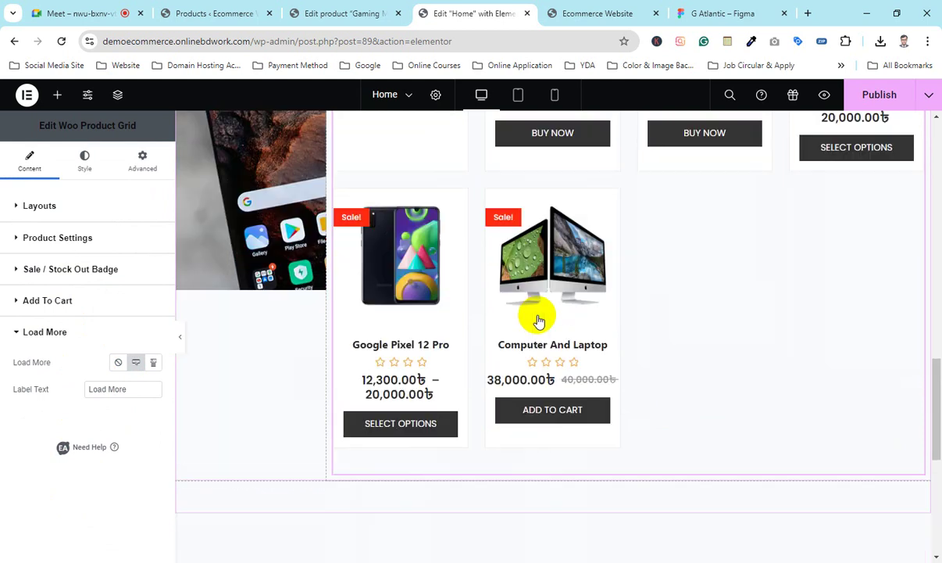
left_click(154, 363)
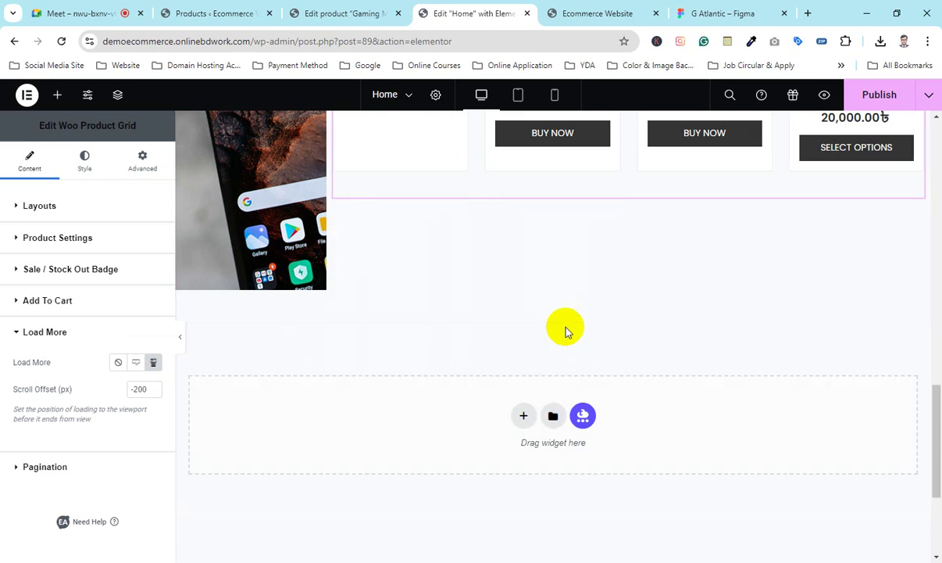
scroll(555, 301, "down", 5)
scroll(583, 337, "up", 3)
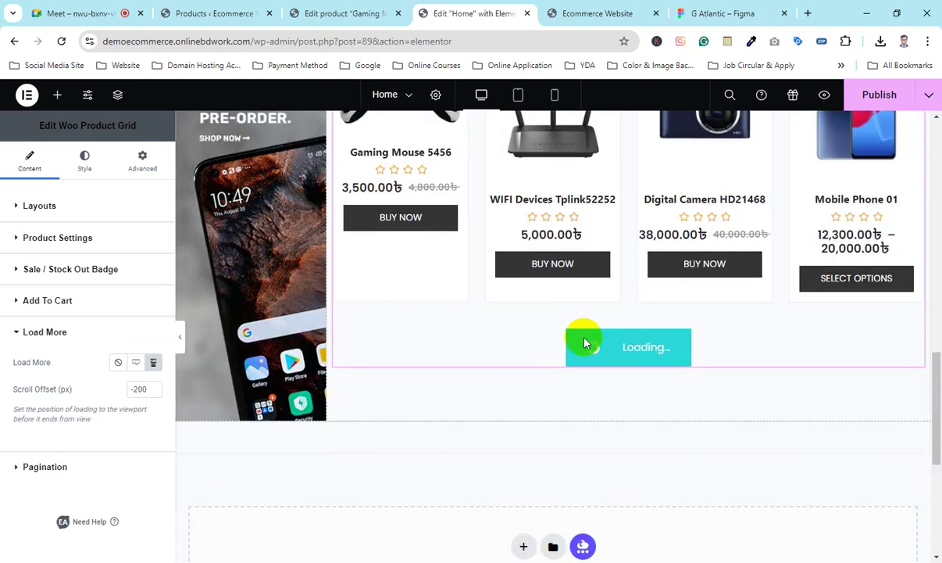
scroll(625, 340, "up", 5)
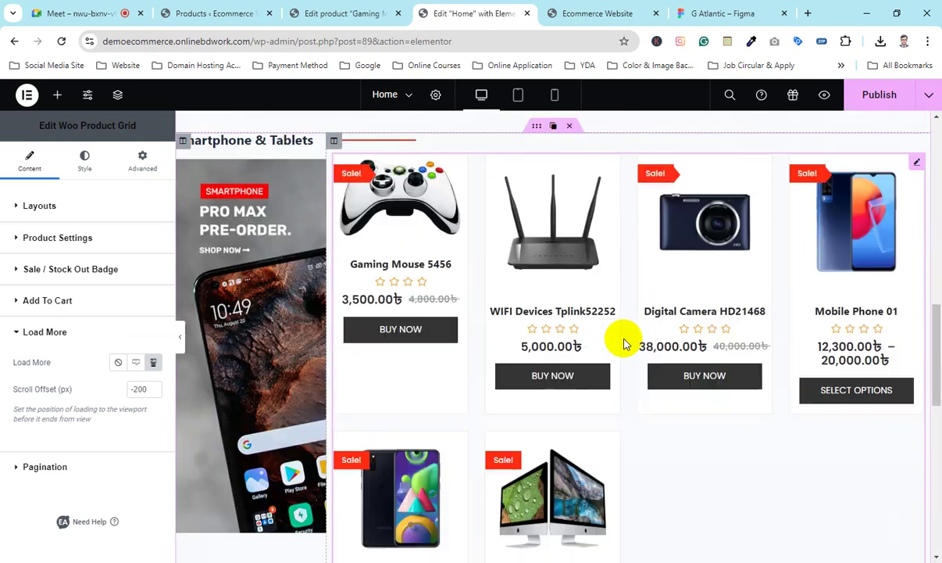
scroll(625, 344, "down", 10)
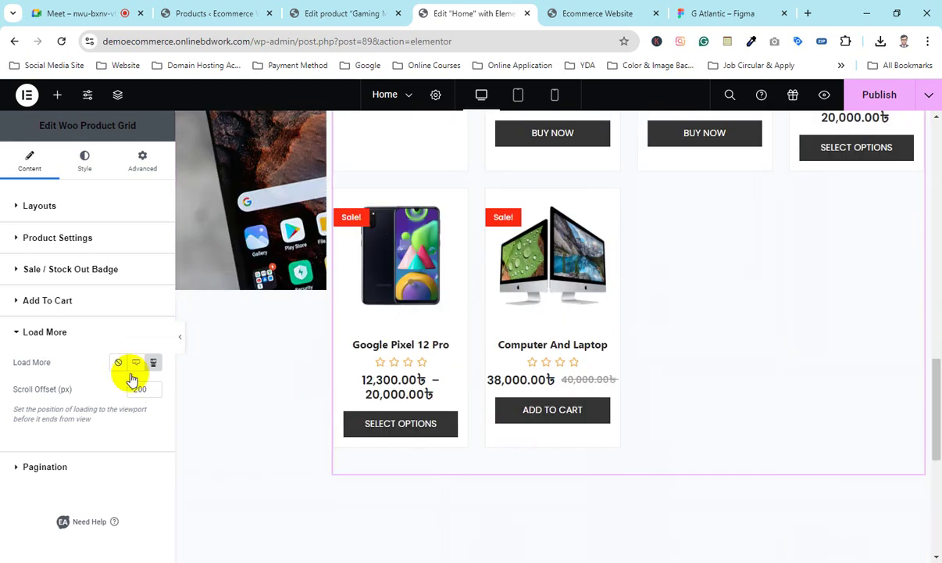
left_click(30, 465)
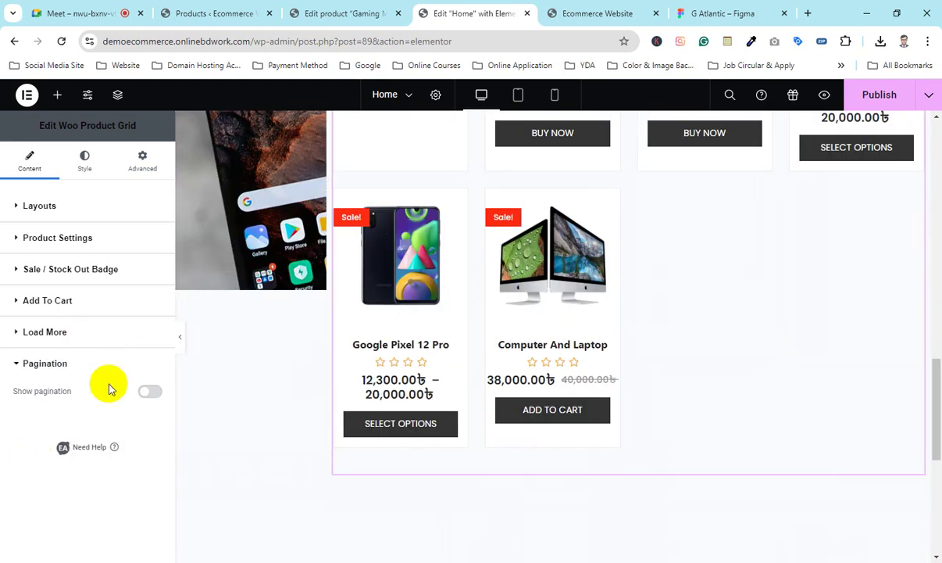
left_click(149, 393)
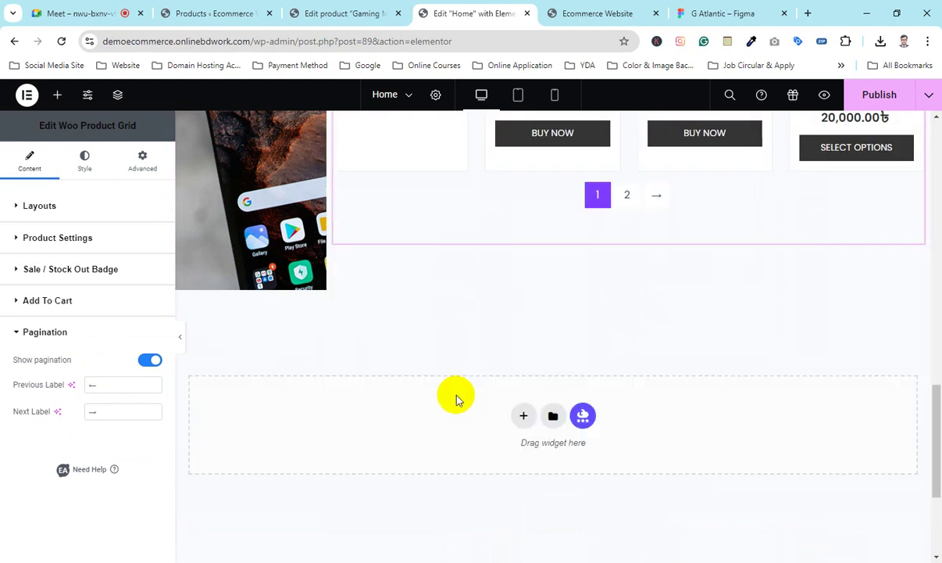
scroll(588, 286, "up", 2)
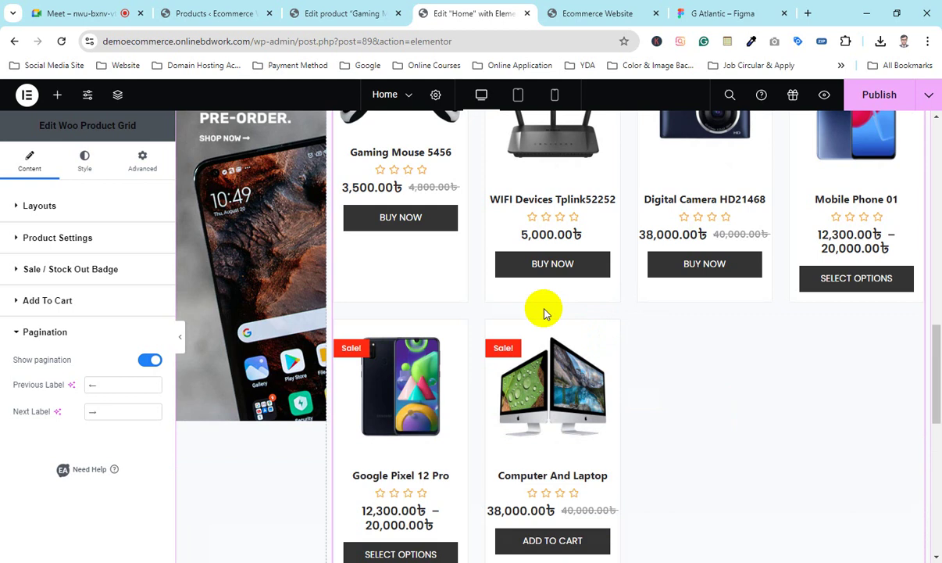
scroll(544, 312, "down", 2)
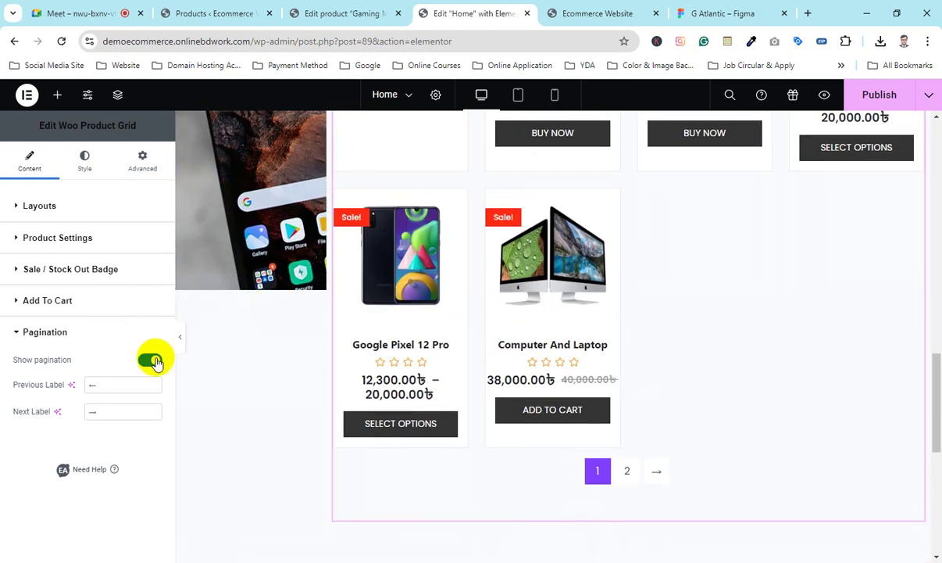
left_click(151, 360)
left_click(80, 332)
left_click(119, 362)
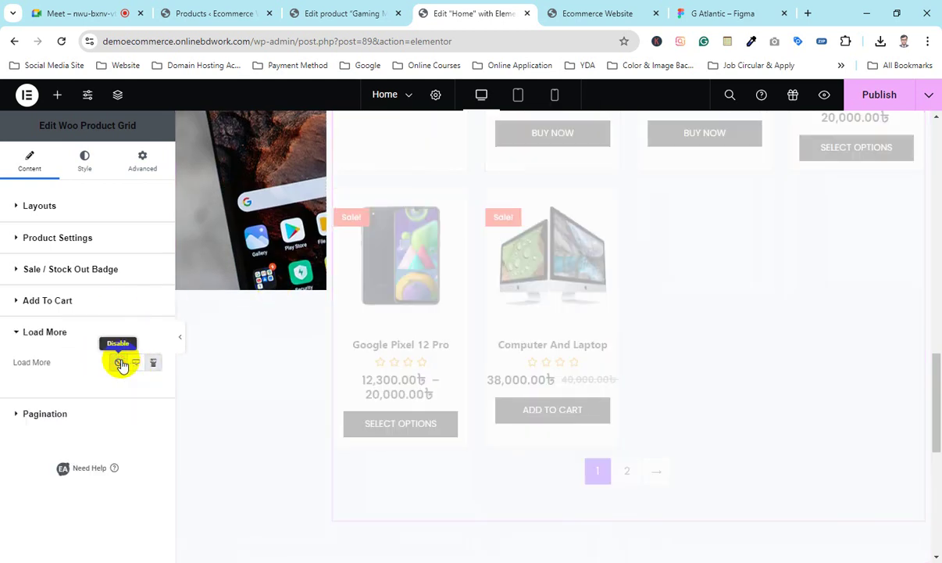
left_click(72, 332)
left_click(77, 364)
left_click(151, 391)
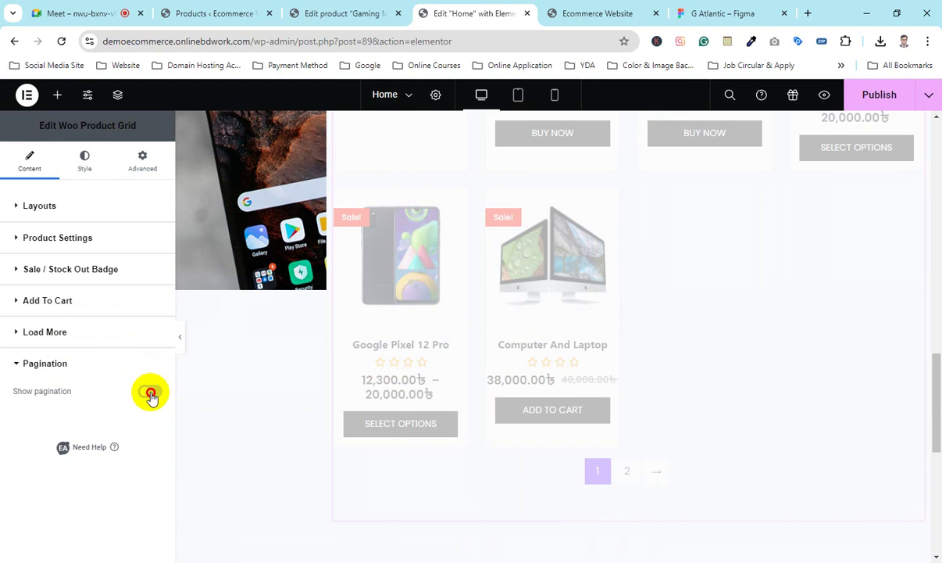
scroll(444, 336, "up", 2)
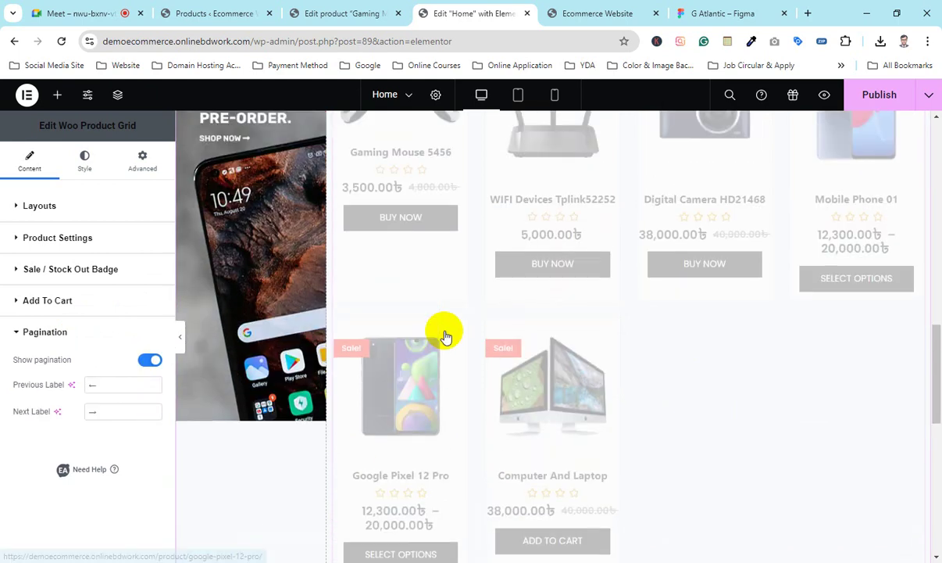
Step: Check on the ongoing Google Meet call
left_click(72, 14)
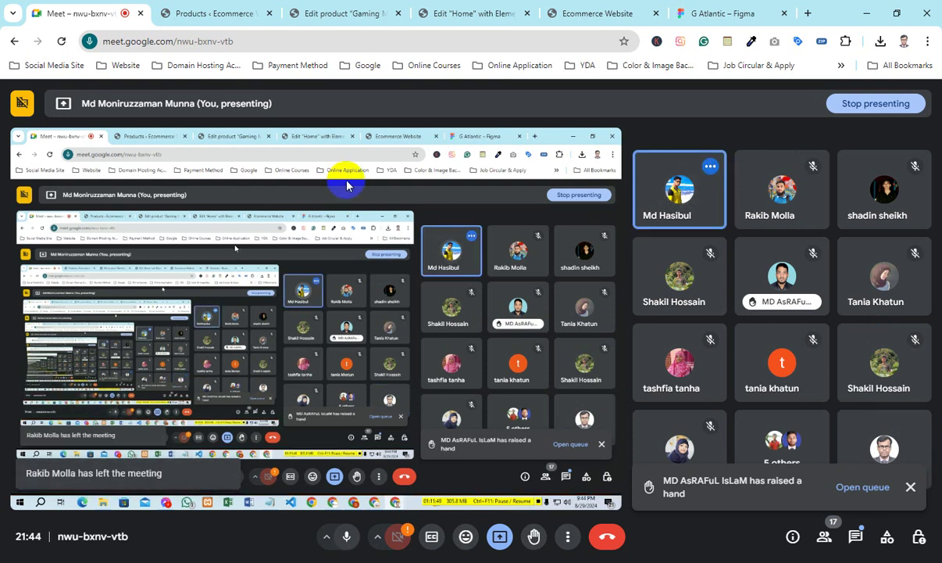
left_click(362, 8)
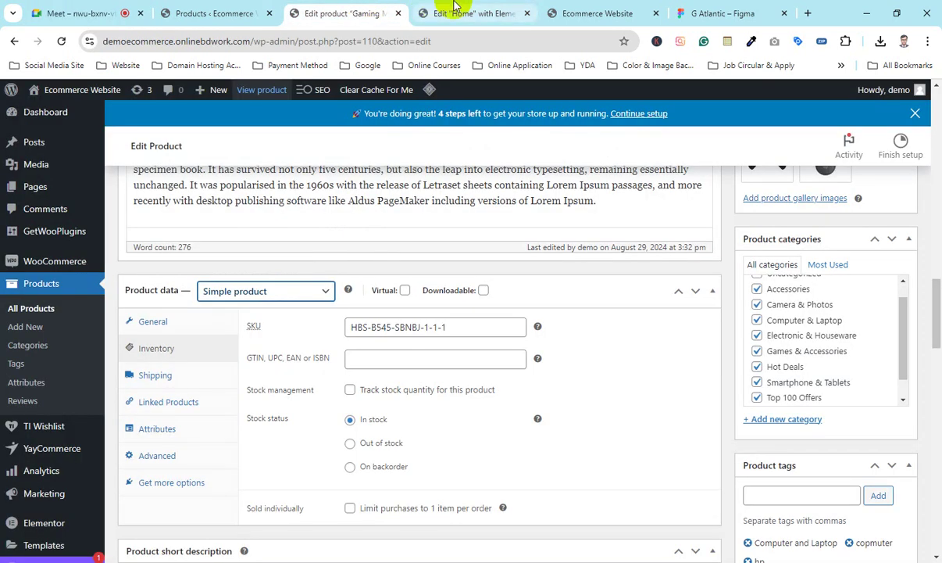
left_click(448, 7)
scroll(489, 344, "up", 3)
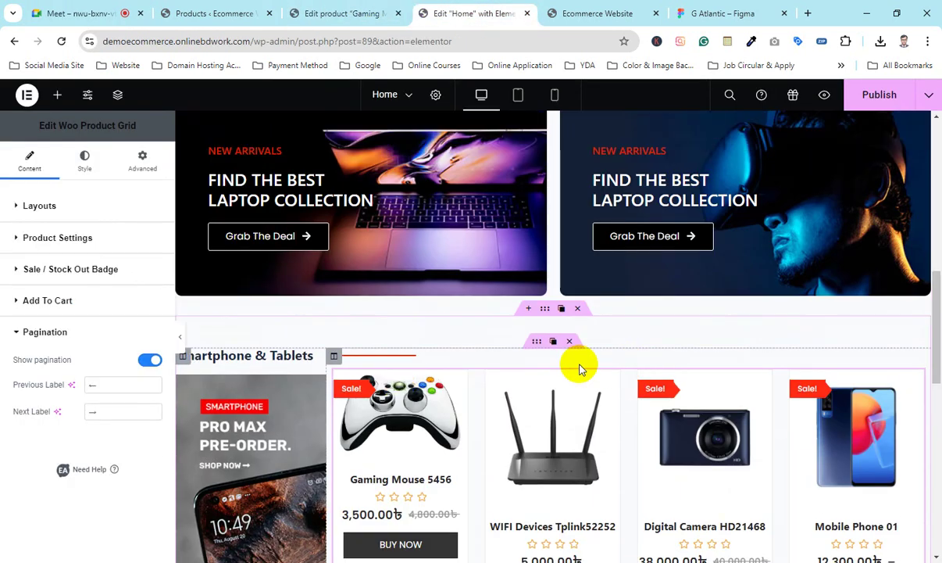
scroll(554, 354, "down", 1)
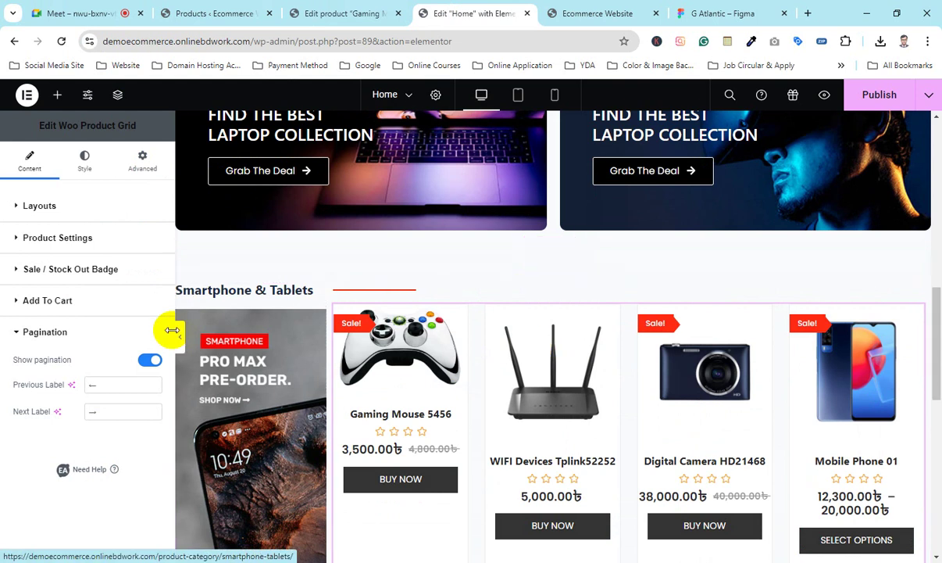
left_click(92, 160)
scroll(126, 321, "down", 5)
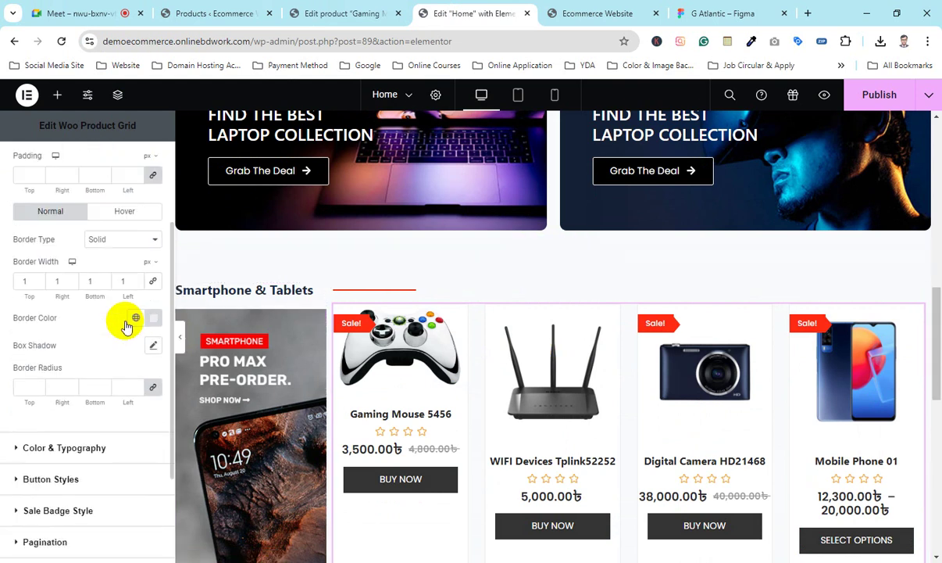
scroll(410, 369, "down", 3)
scroll(459, 330, "up", 1)
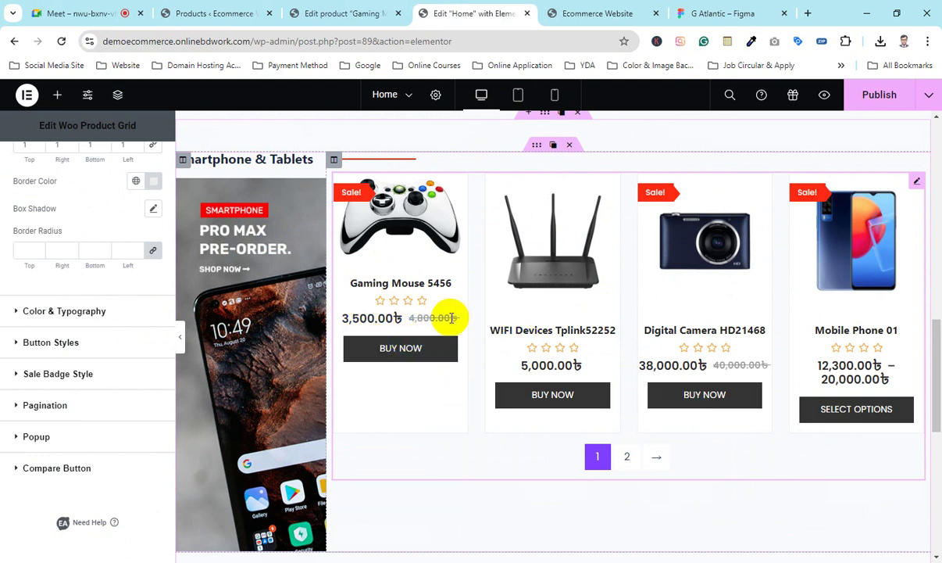
scroll(393, 290, "down", 4)
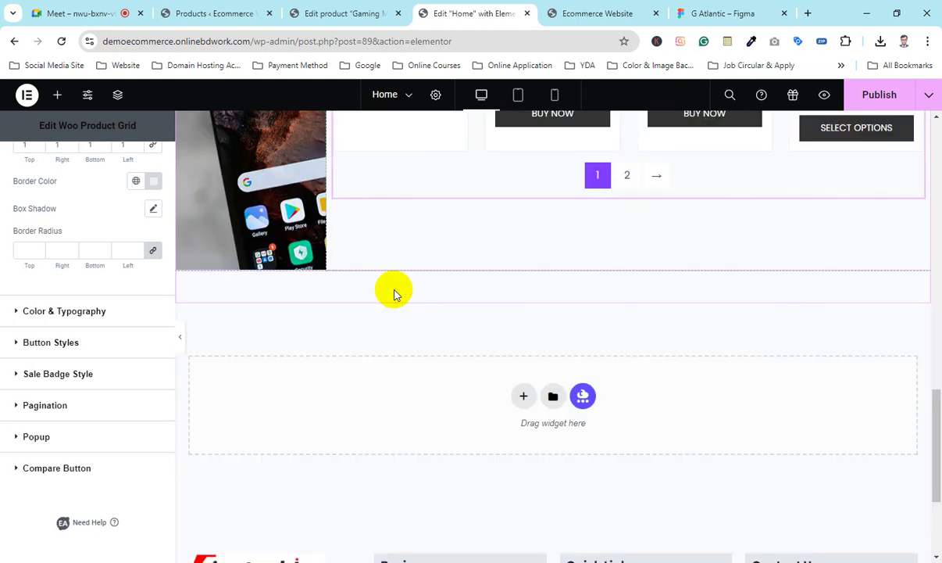
scroll(431, 329, "up", 8)
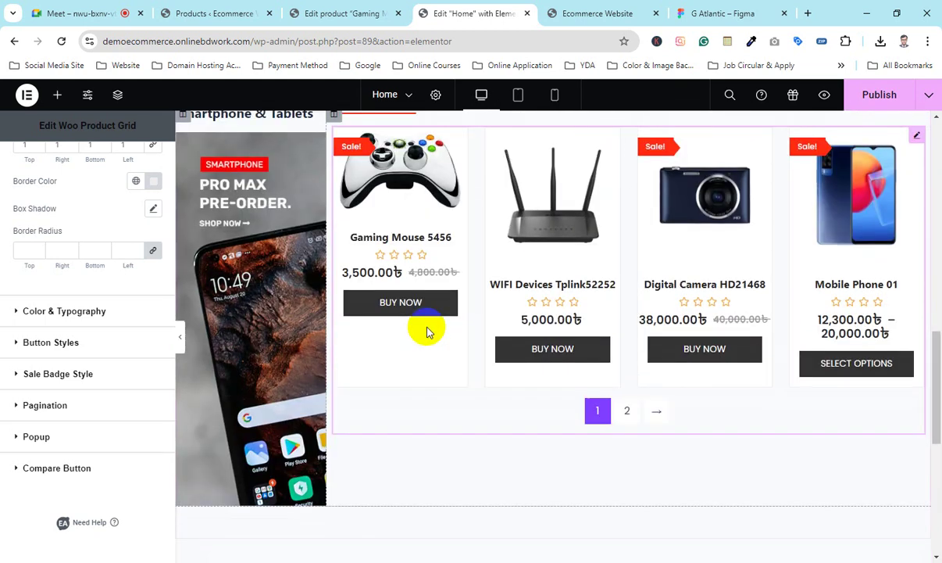
left_click(125, 13)
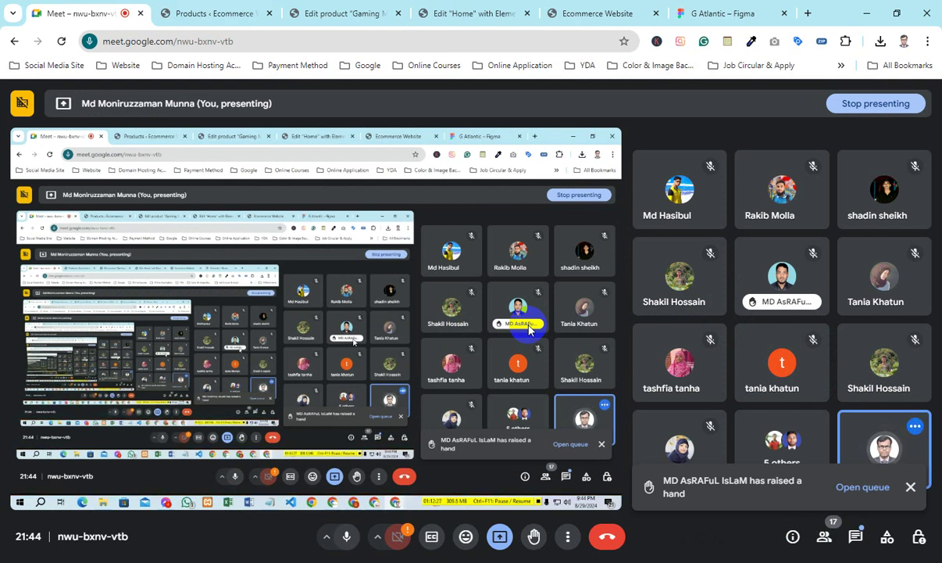
Step: Open a new blank browser tab
left_click(808, 13)
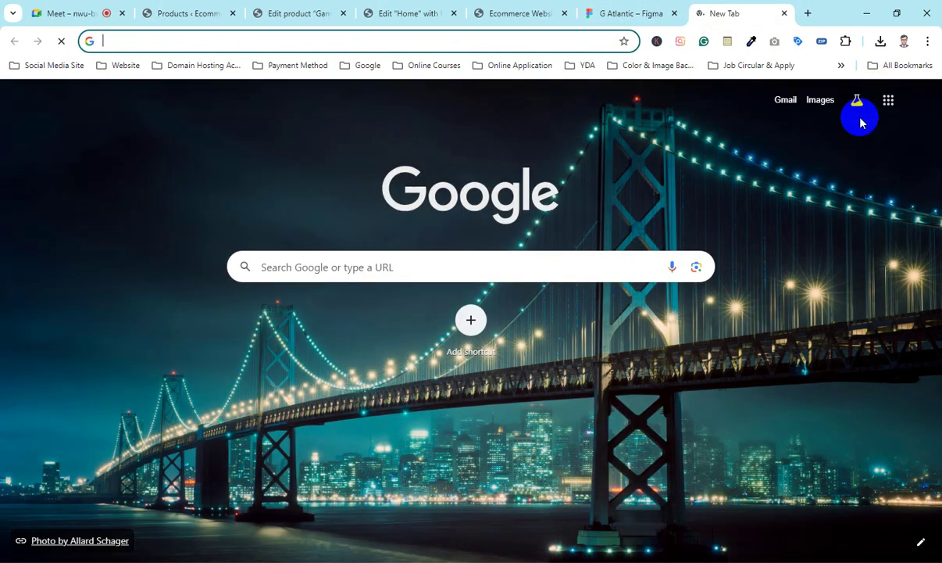
Step: Go to Google Drive via the apps grid and open the Kalukhali Attendence card under Suggested
left_click(892, 107)
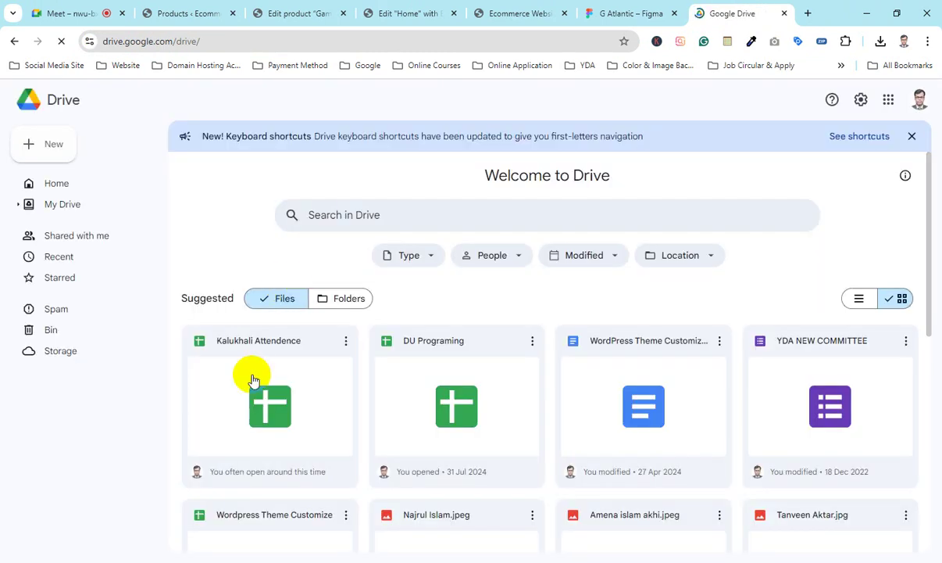
left_click(252, 378)
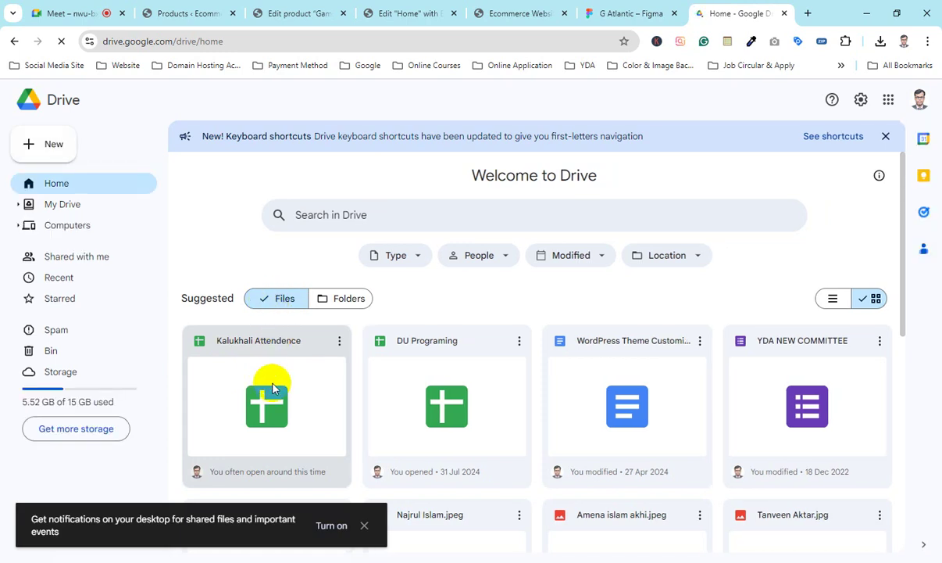
double_click(272, 388)
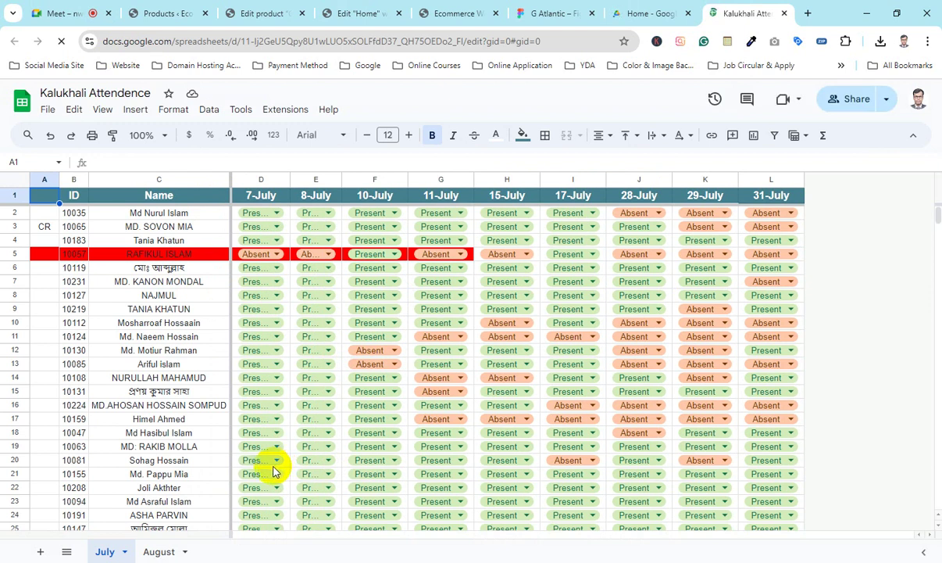
Step: On the August sheet, insert a new column Q right of the 28-August column
left_click(162, 552)
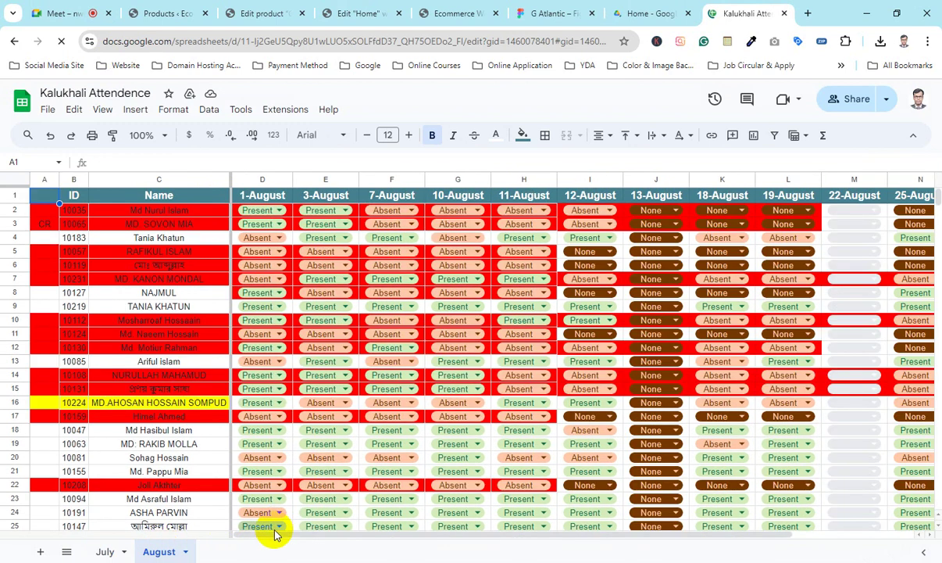
left_click_drag(275, 534, 397, 534)
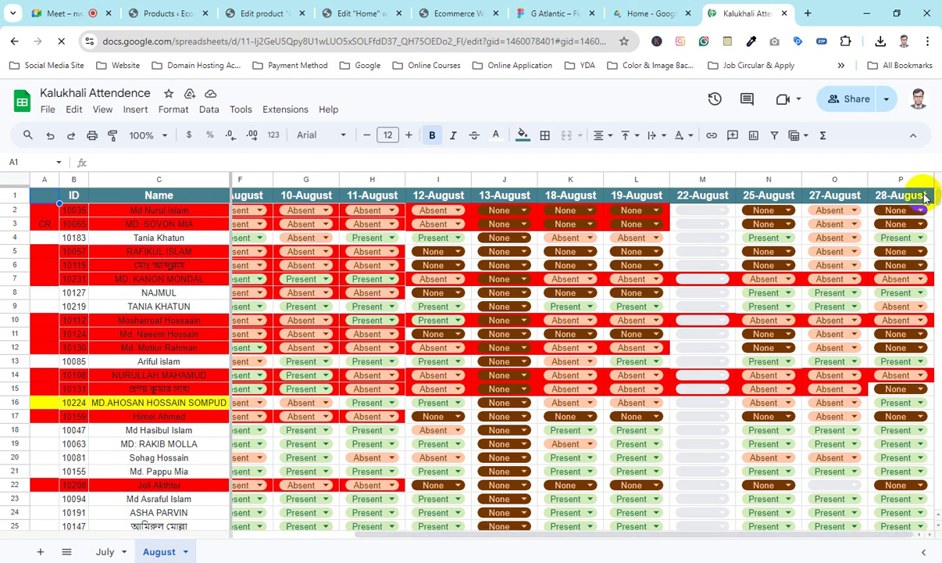
left_click(898, 182)
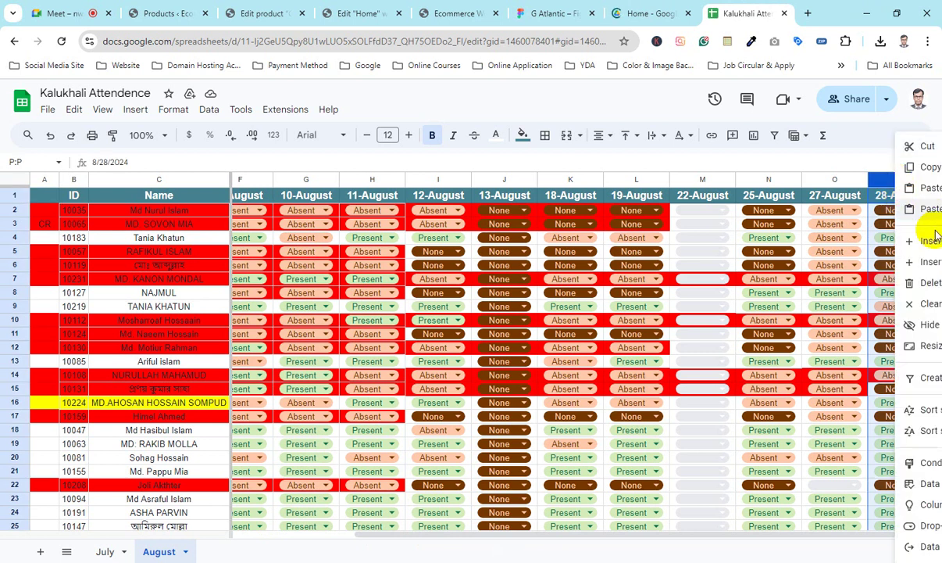
left_click(906, 261)
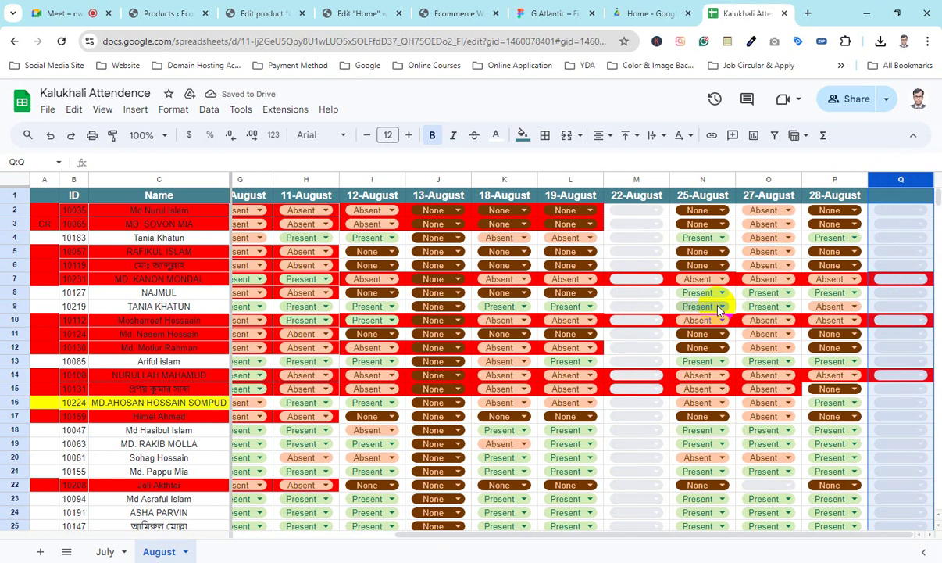
Step: Set Q2 to None and fill it down to Q32
left_click(897, 211)
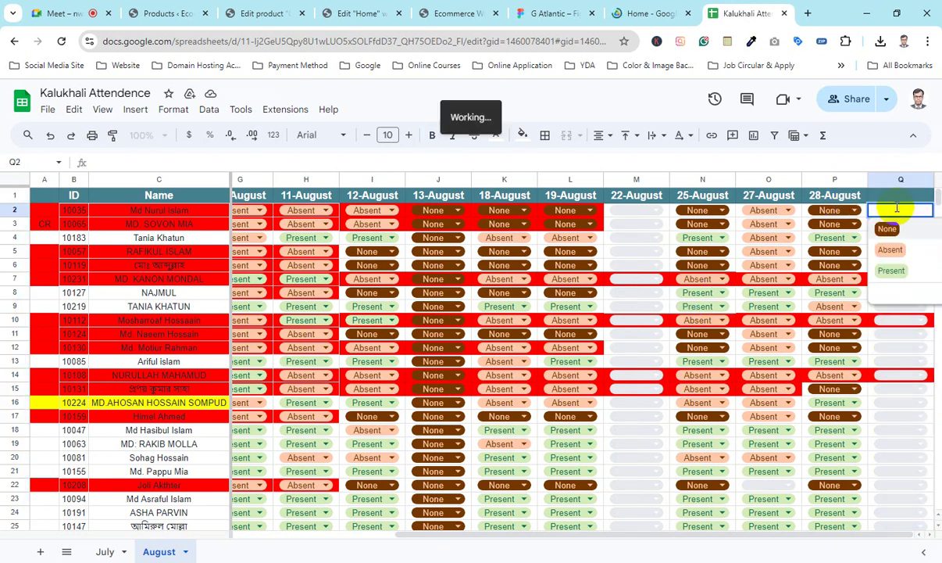
left_click(898, 224)
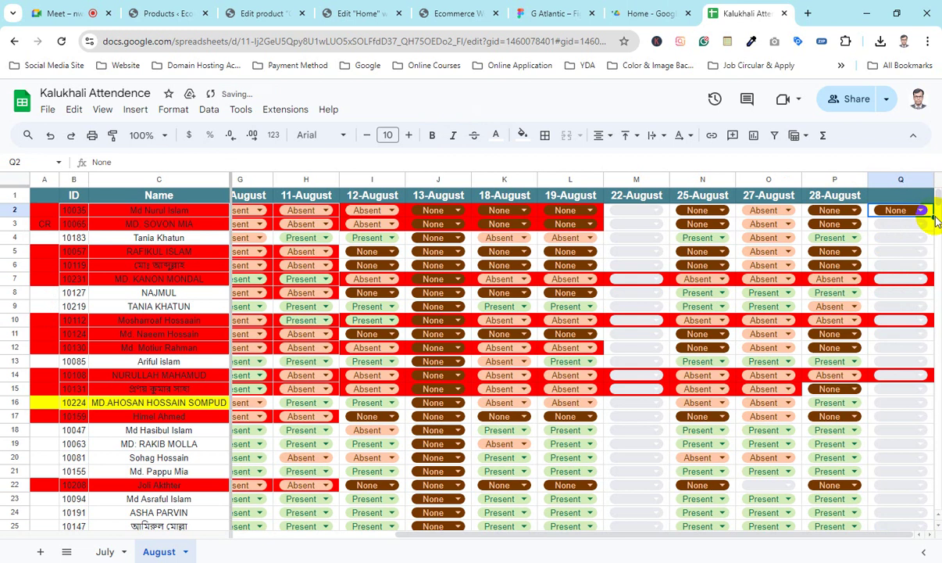
left_click_drag(931, 215, 901, 496)
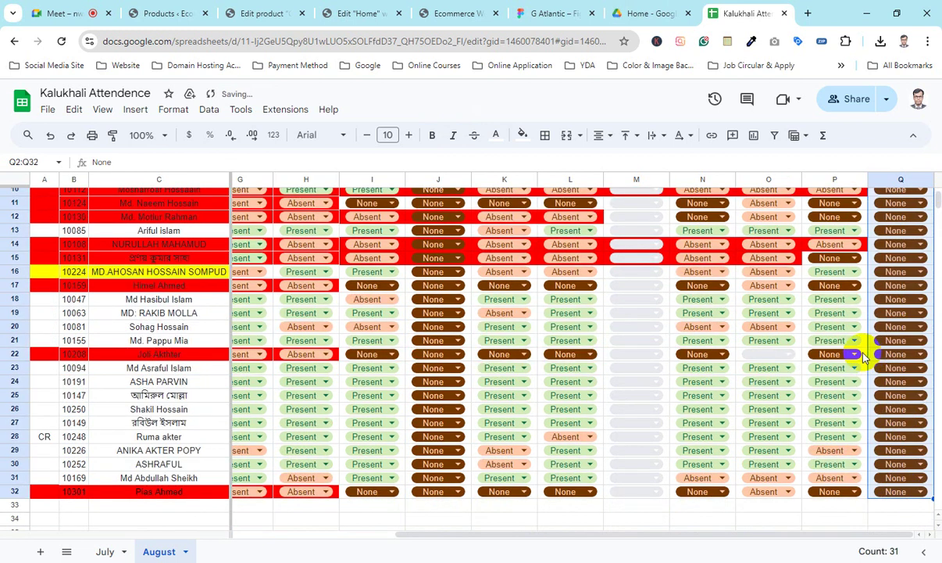
scroll(865, 355, "up", 3)
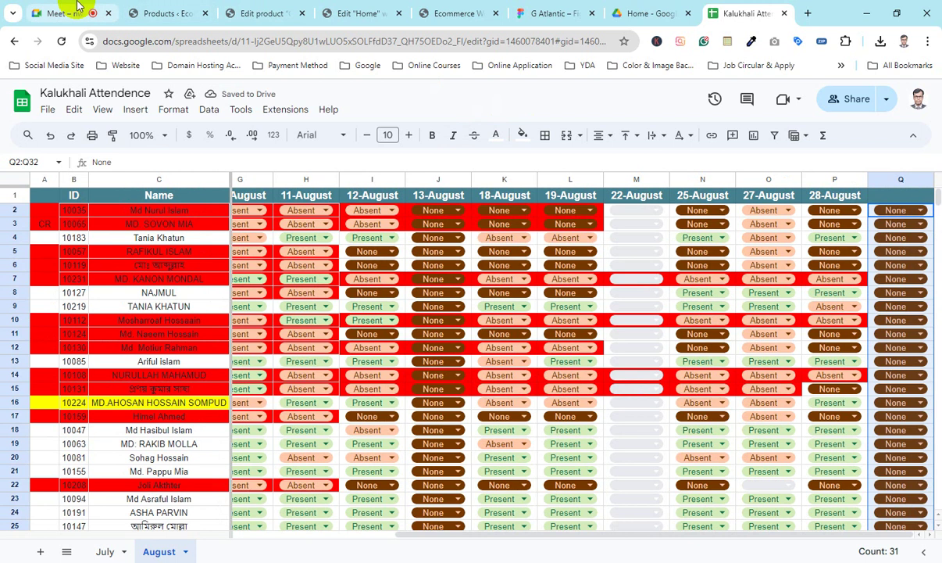
left_click(78, 8)
Step: Glance at the Google Meet call, then come back to the attendance spreadsheet
left_click(758, 11)
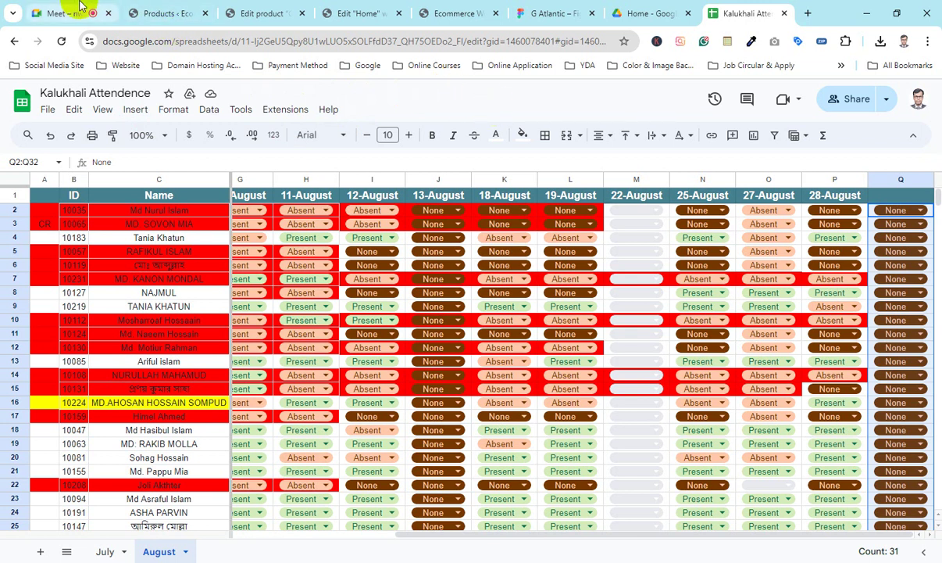
left_click(79, 6)
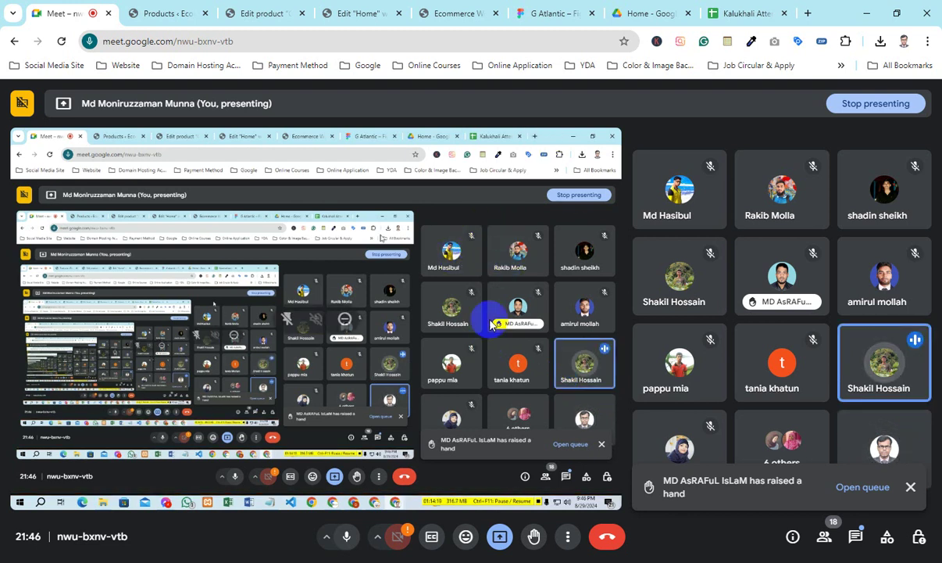
left_click(740, 14)
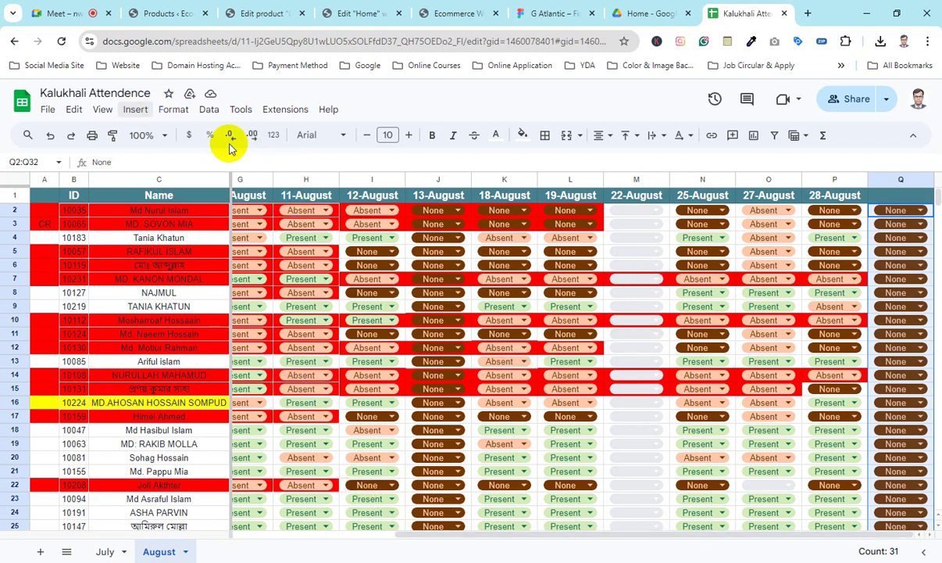
Step: Zoom the sheet to 150% and bring column Q into view
left_click(148, 136)
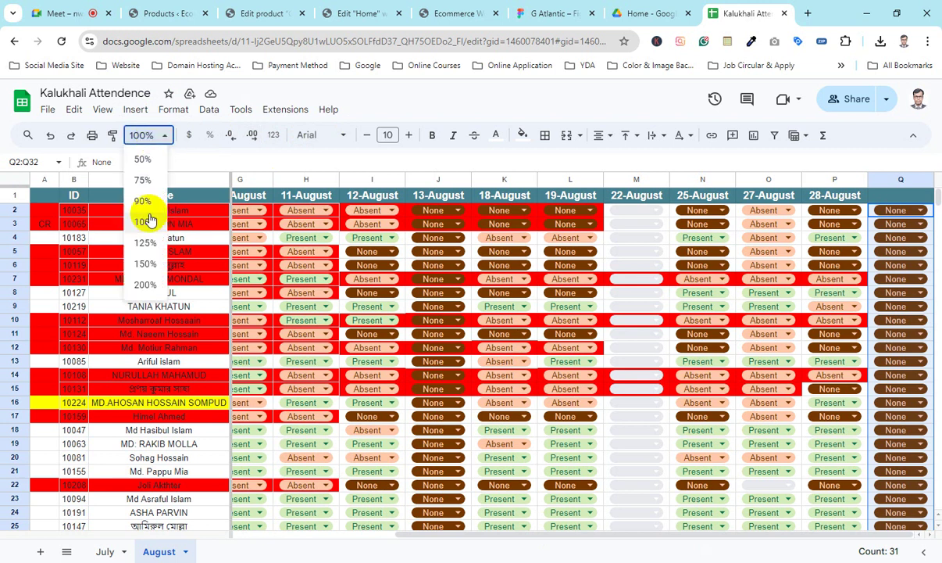
left_click(145, 263)
left_click_drag(503, 538, 826, 534)
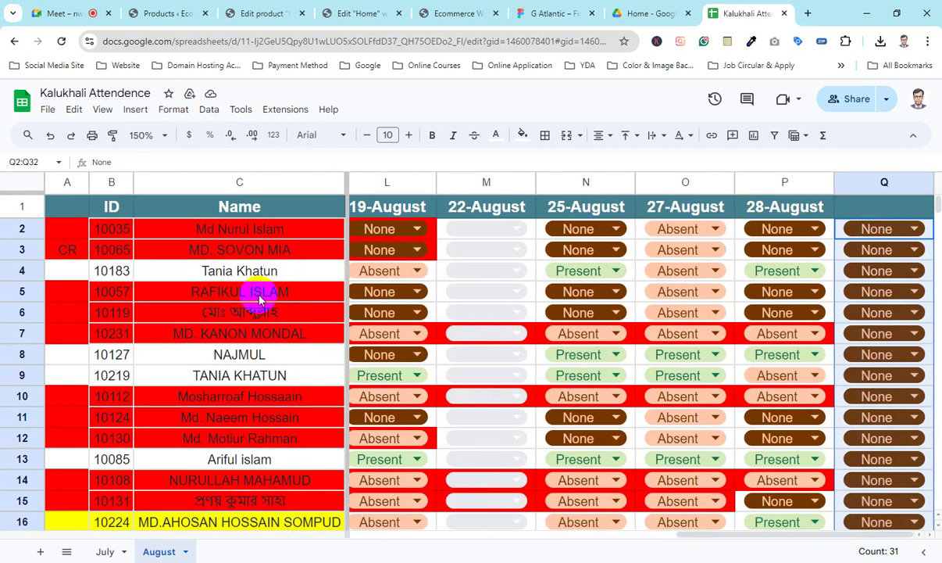
Step: Mark Q4, Q8 and Q9 as Present using their dropdown chips
left_click(109, 271)
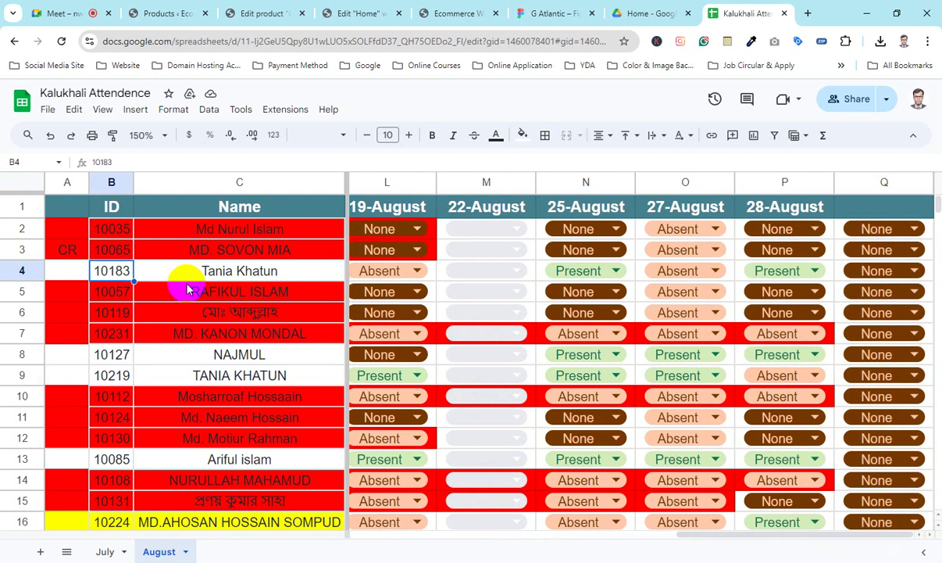
left_click(903, 270)
left_click(858, 330)
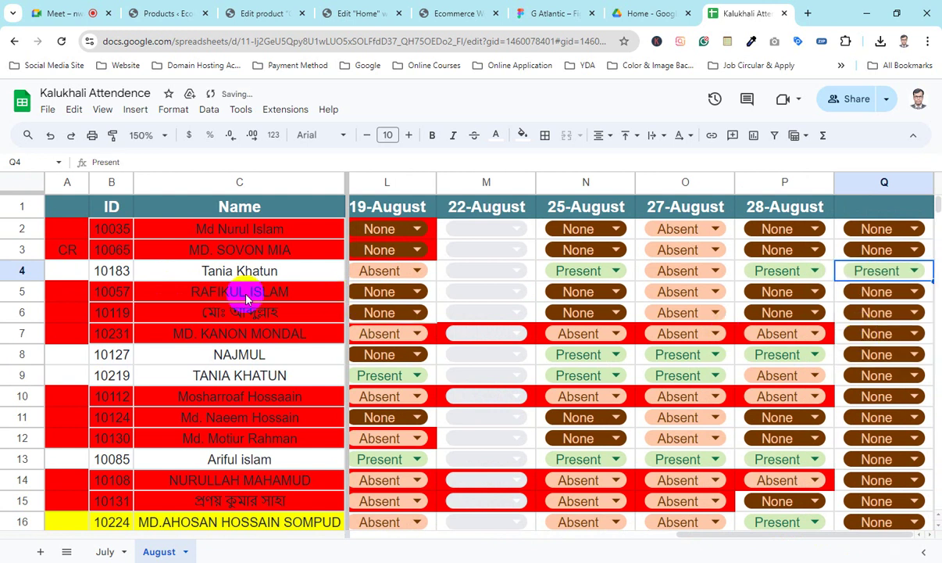
left_click(111, 355)
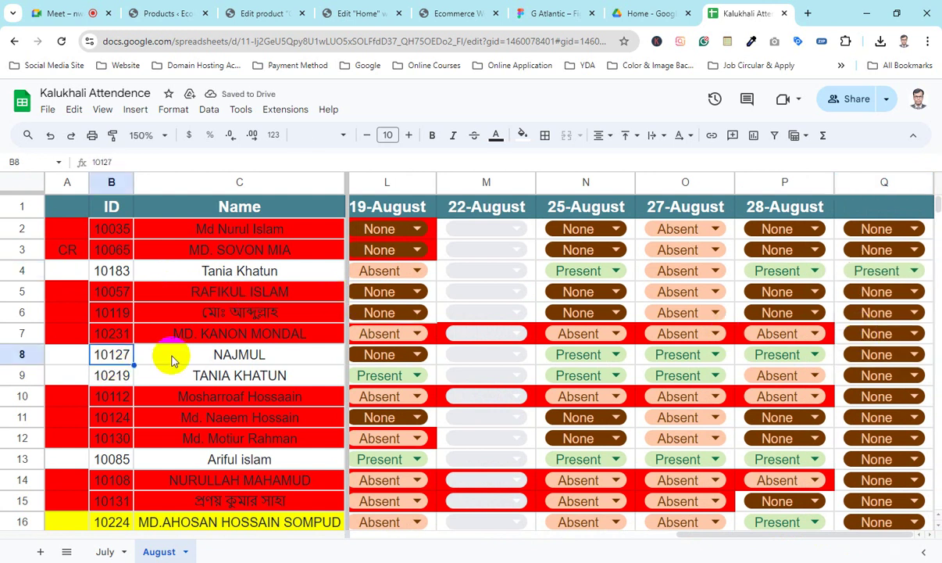
left_click(863, 356)
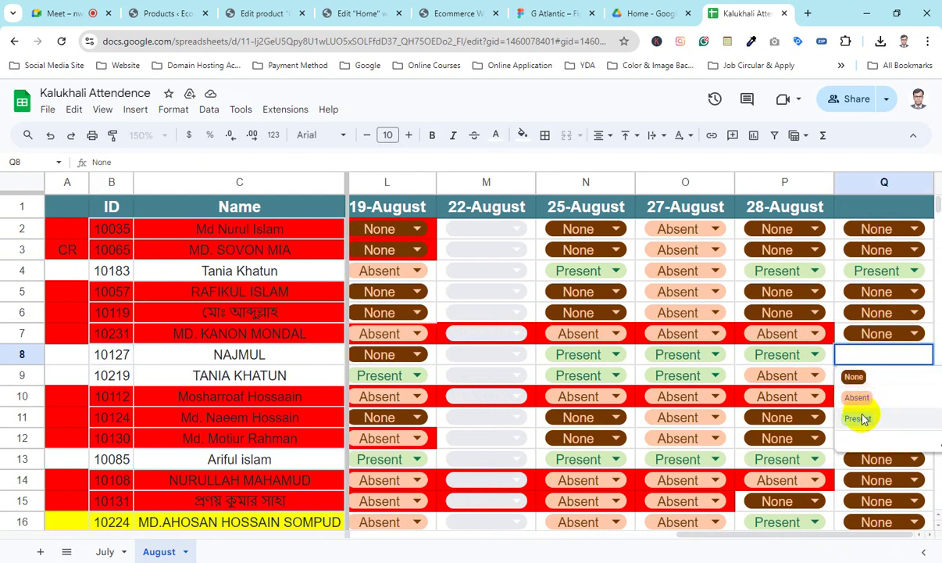
left_click(860, 415)
left_click(111, 378)
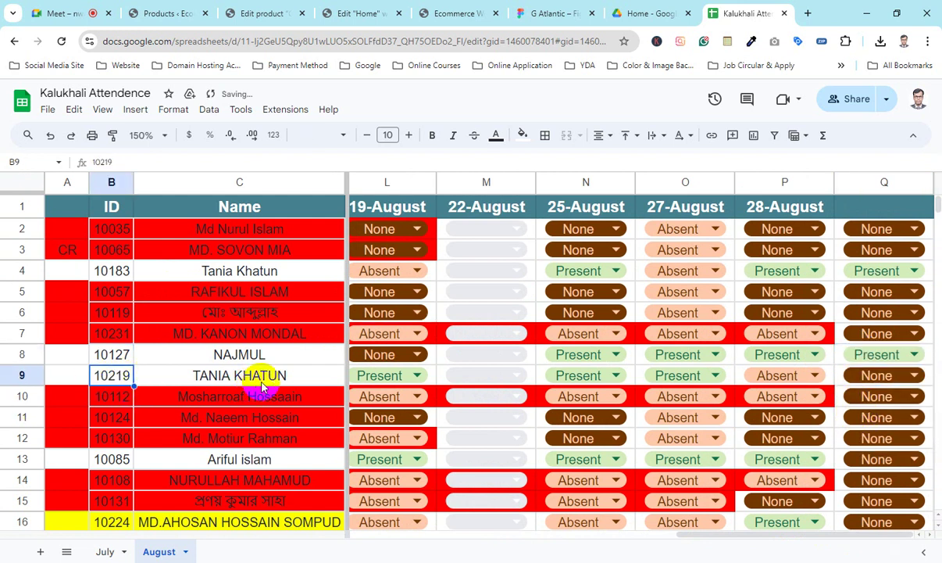
left_click(885, 377)
left_click(863, 441)
scroll(500, 394, "down", 2)
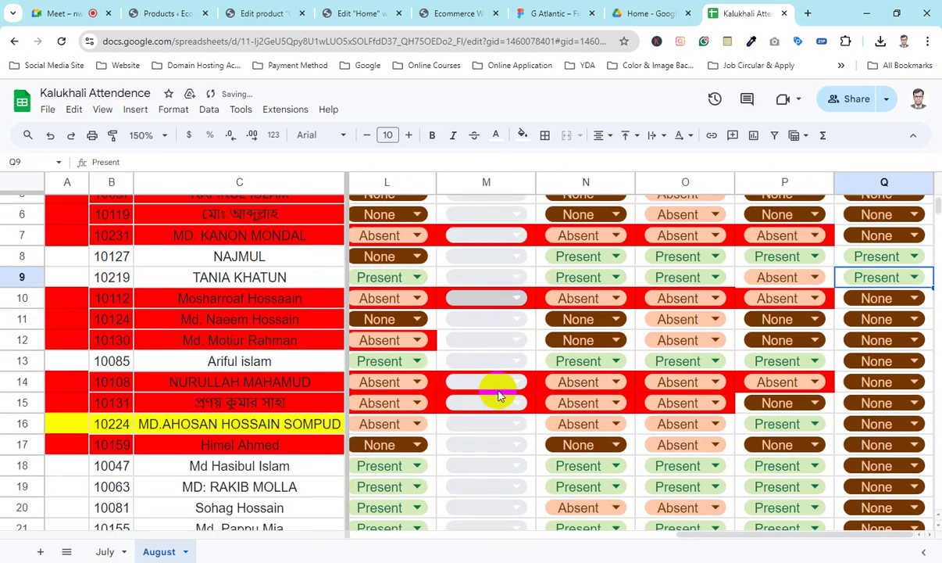
left_click(102, 361)
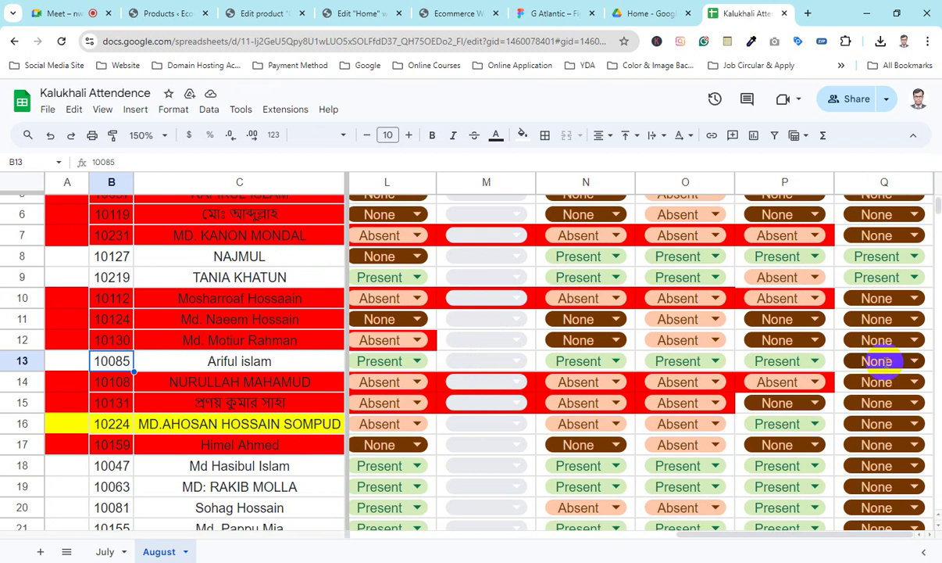
Step: Mark Q13 and Q16 as Absent
left_click(881, 360)
left_click(856, 400)
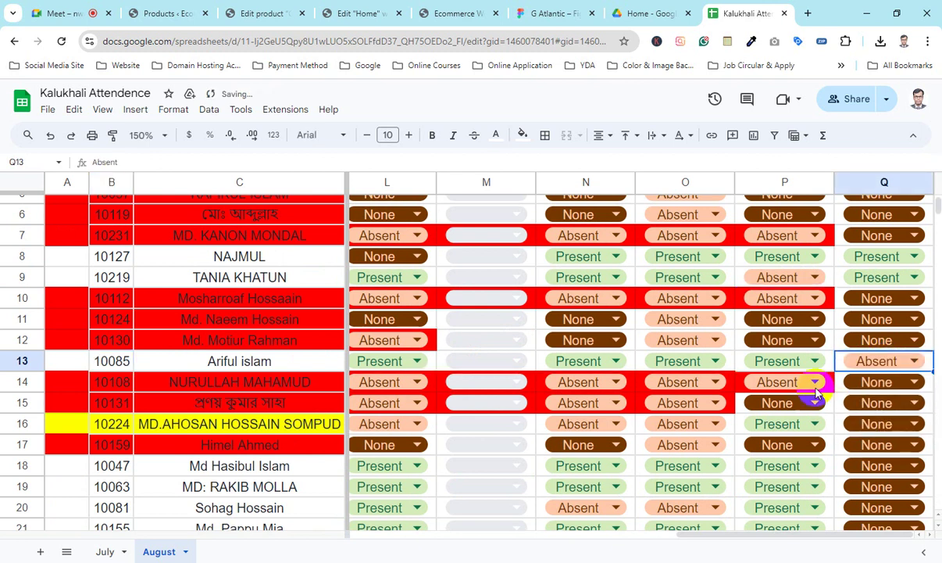
left_click(118, 464)
left_click(116, 425)
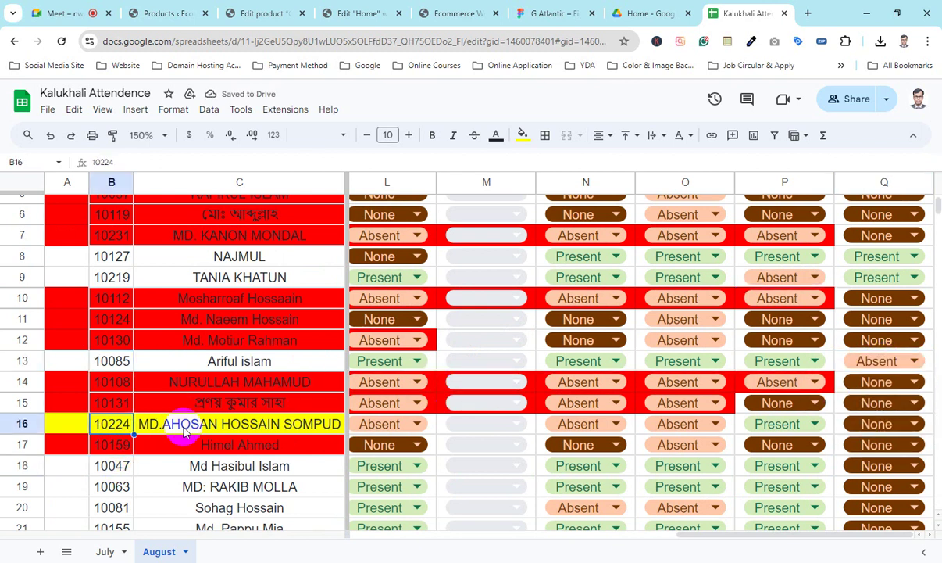
left_click(877, 423)
left_click(866, 468)
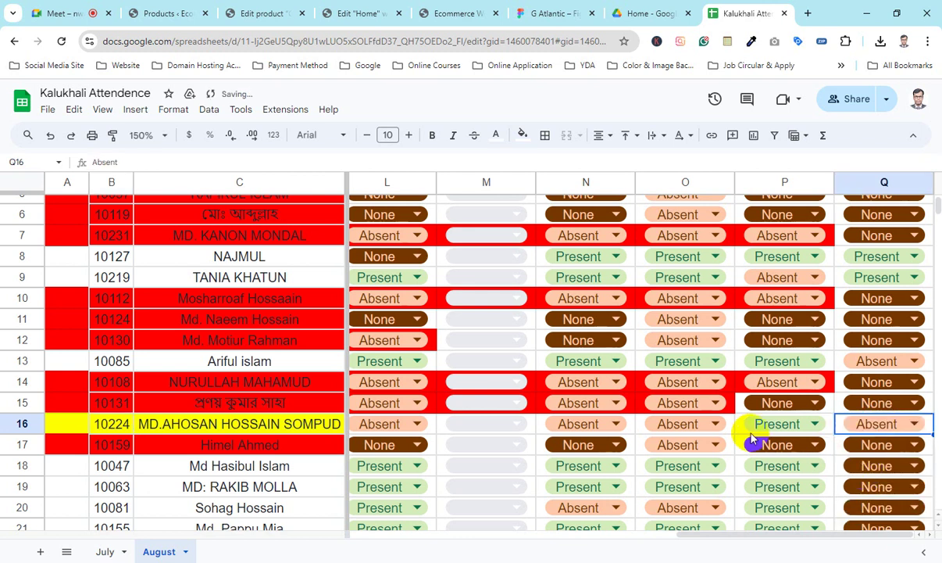
Step: Mark Q18 and Q19 as Present
scroll(747, 430, "down", 2)
left_click(129, 371)
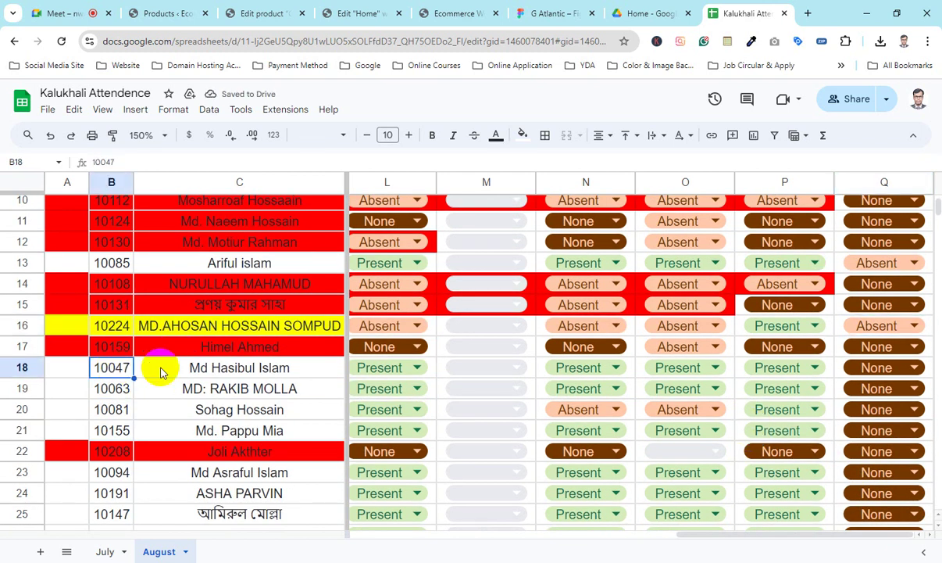
left_click(867, 368)
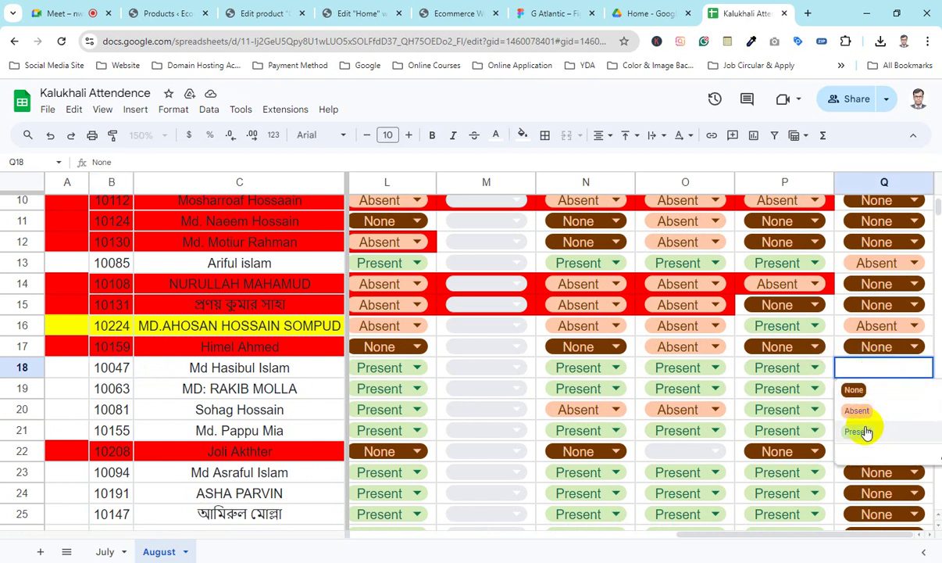
left_click(864, 431)
left_click(125, 388)
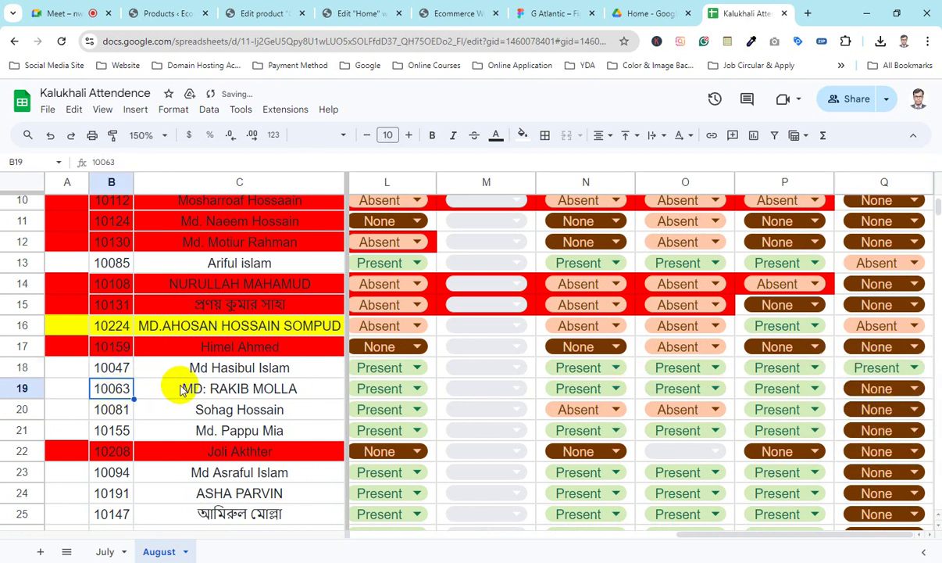
left_click(891, 393)
left_click(865, 452)
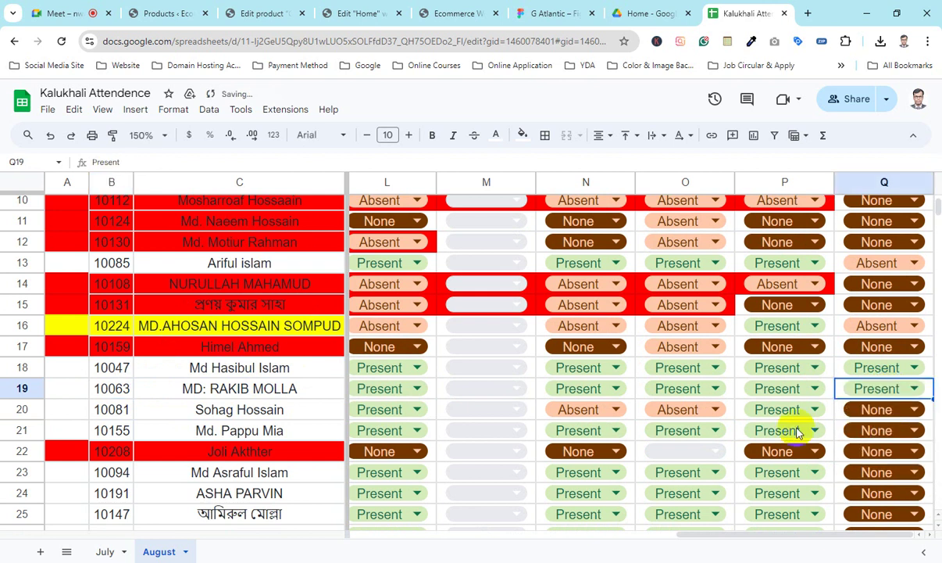
Step: Mark Q20 Absent and Q21 Present
left_click(107, 416)
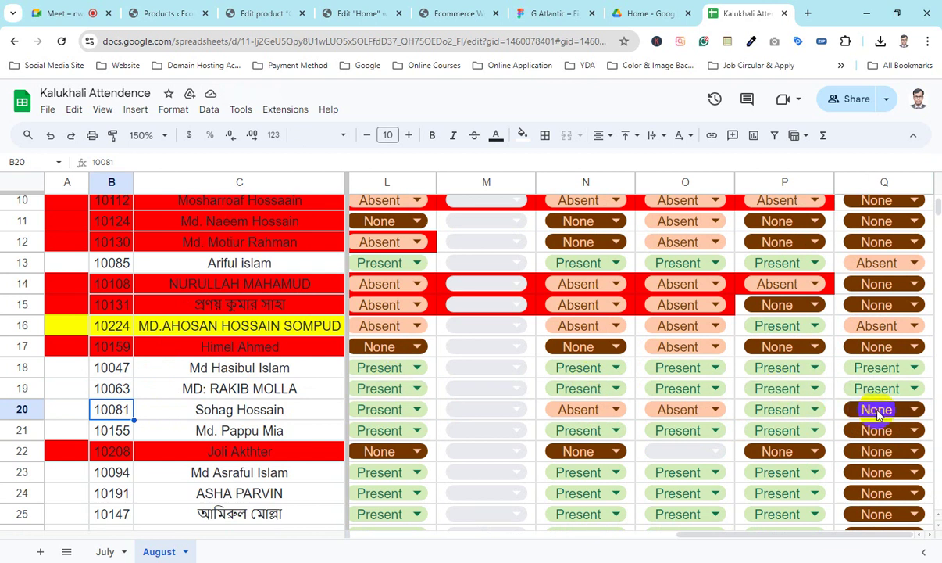
left_click(877, 410)
left_click(859, 448)
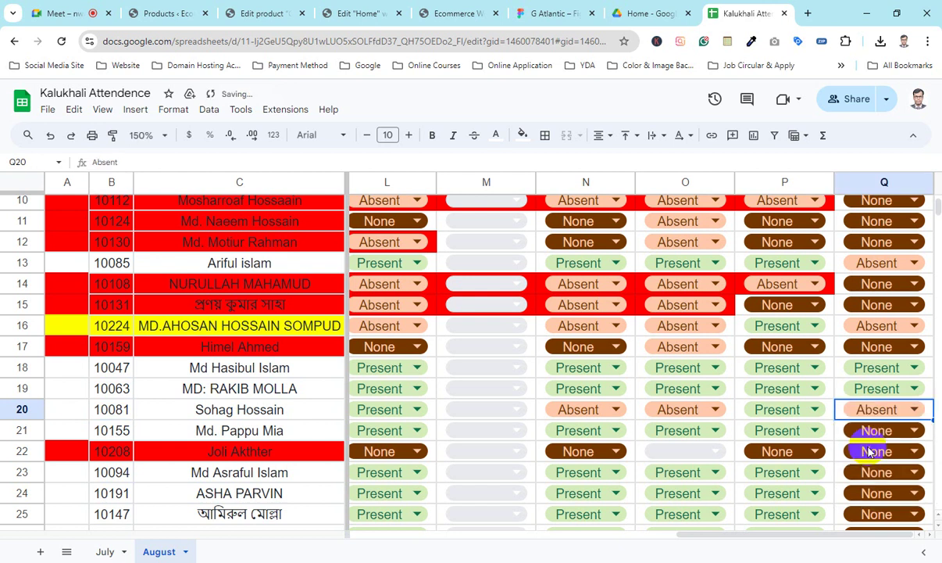
left_click(129, 436)
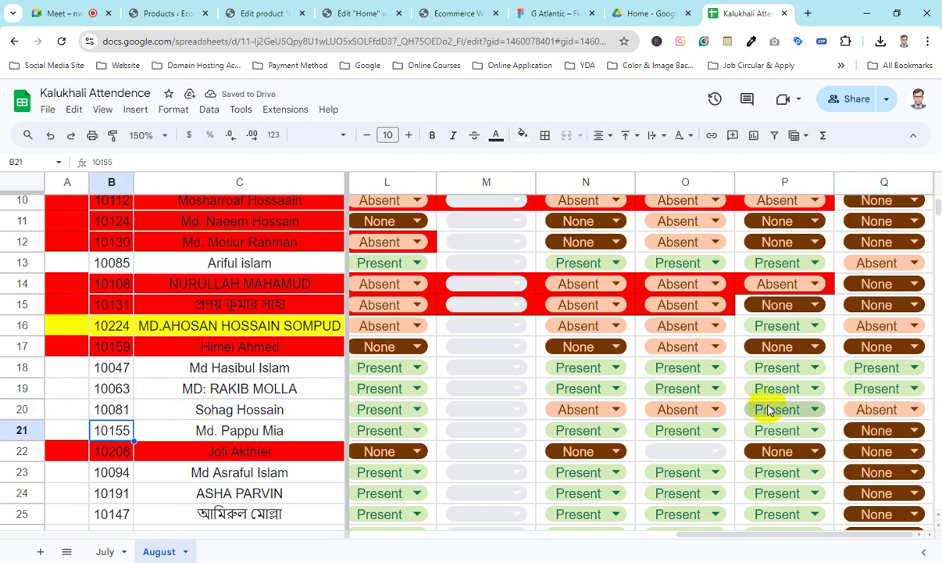
left_click(891, 430)
left_click(867, 492)
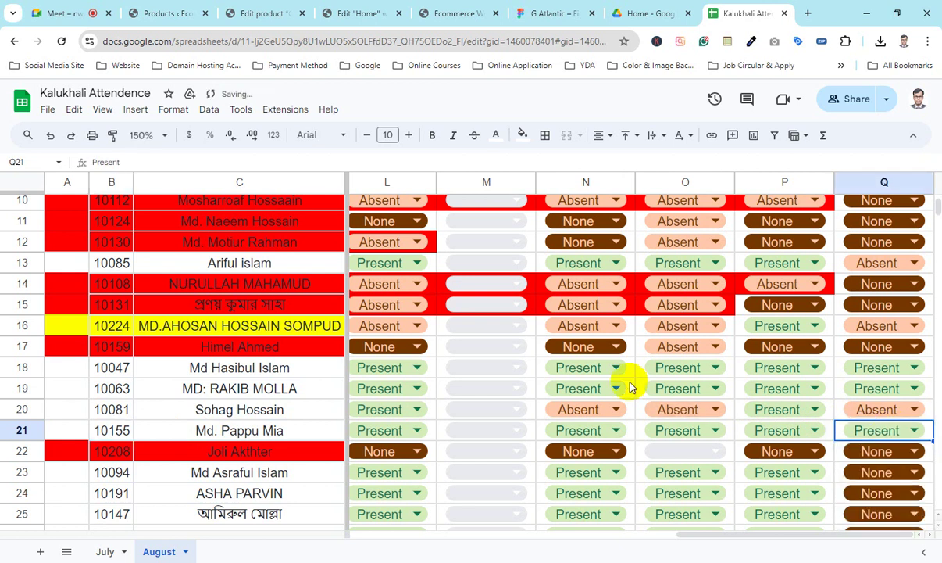
Step: Mark Q23 Absent and Q24 Present
scroll(656, 379, "down", 3)
left_click(110, 276)
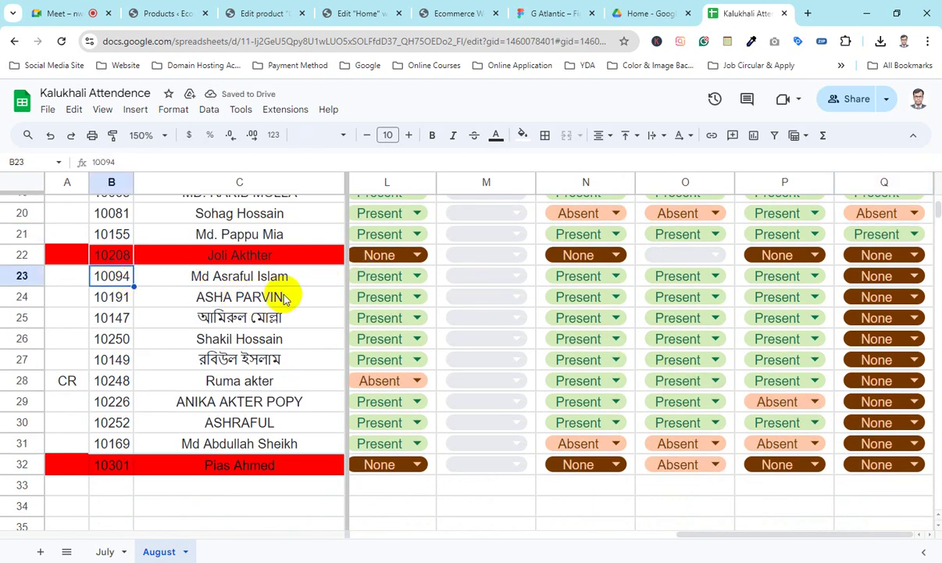
left_click(867, 281)
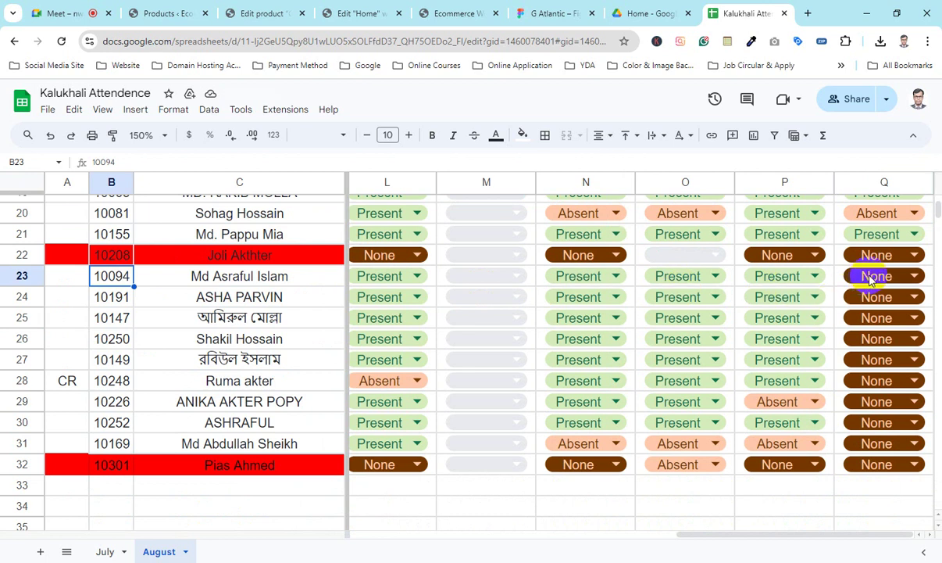
left_click(869, 278)
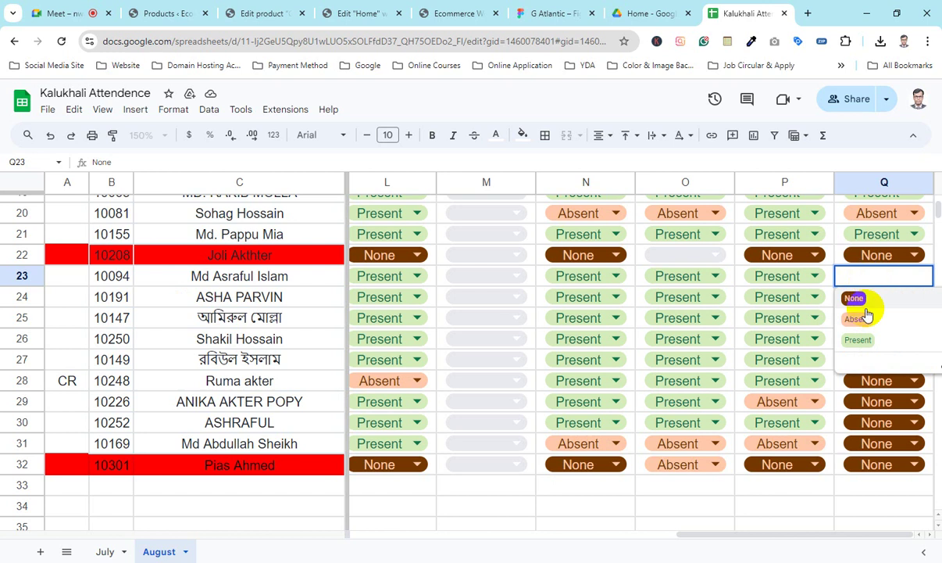
left_click(865, 316)
left_click(119, 299)
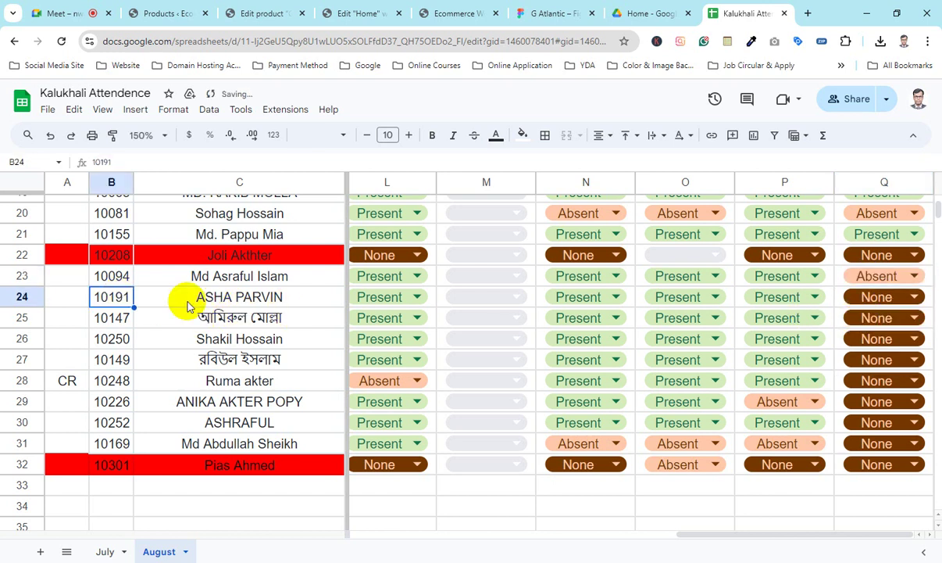
left_click(919, 307)
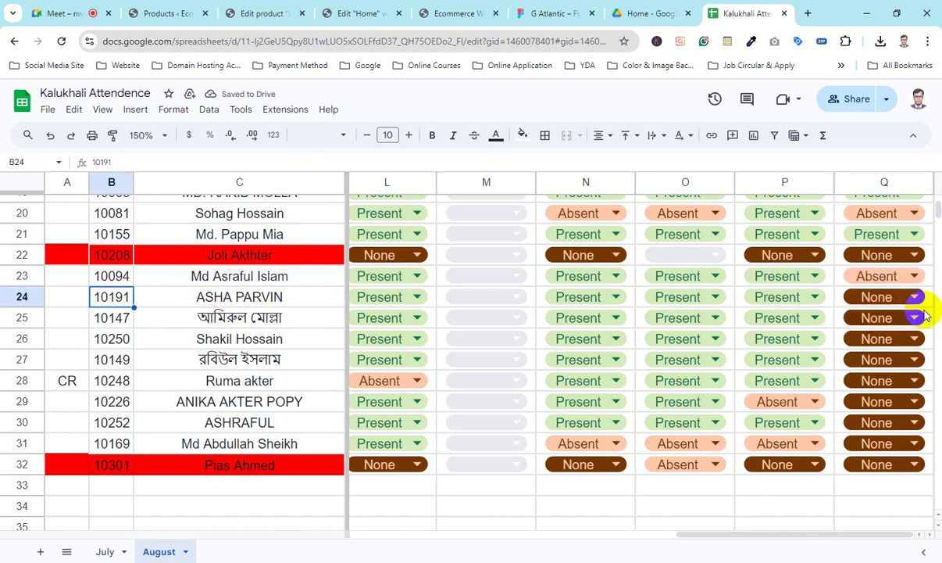
left_click(887, 301)
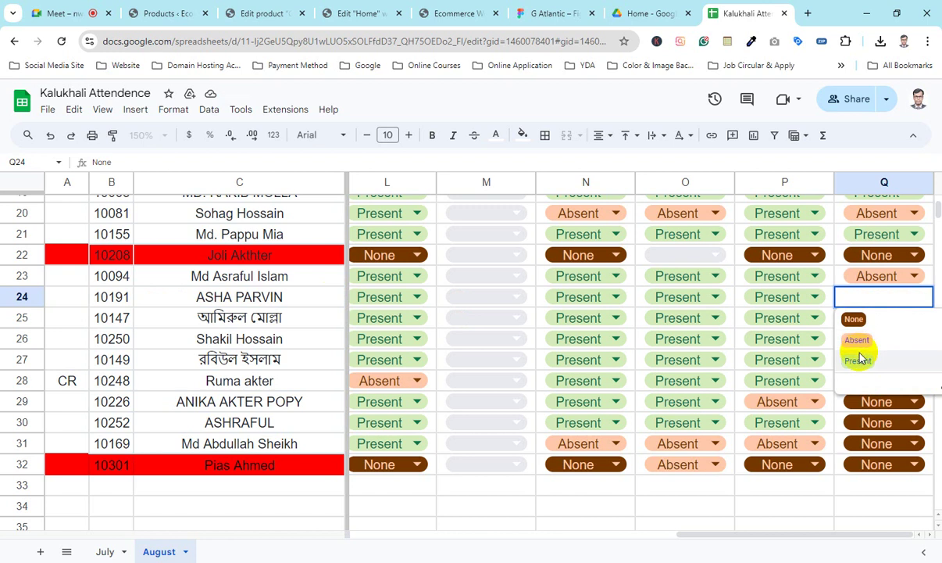
left_click(858, 358)
Step: Mark Q25 Present and set Q26 to Present after first choosing Absent
left_click(113, 317)
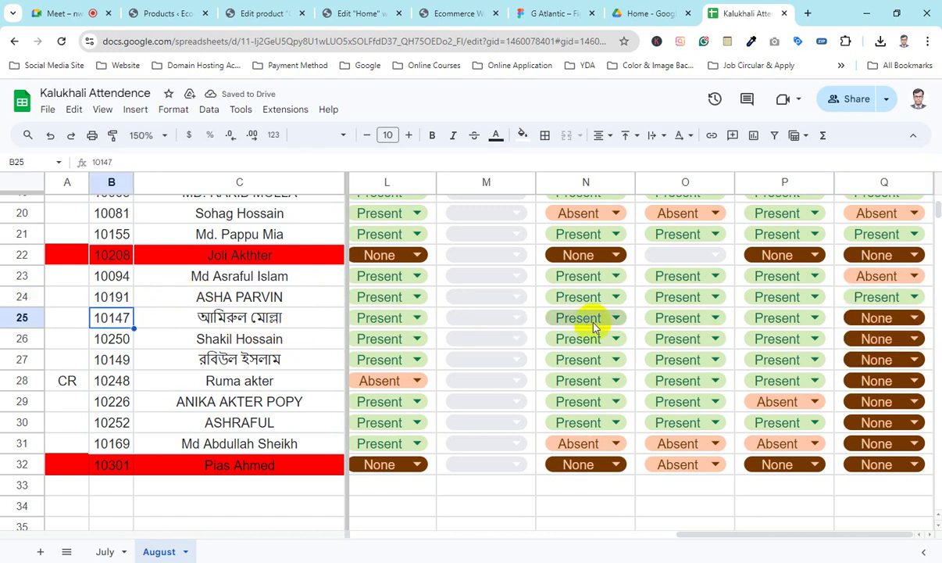
left_click(887, 320)
left_click(868, 381)
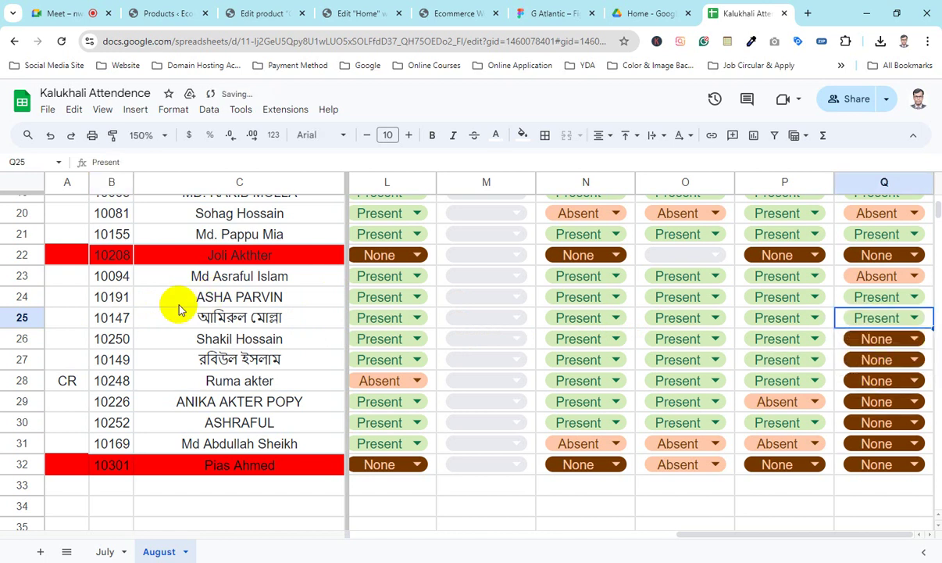
left_click(121, 338)
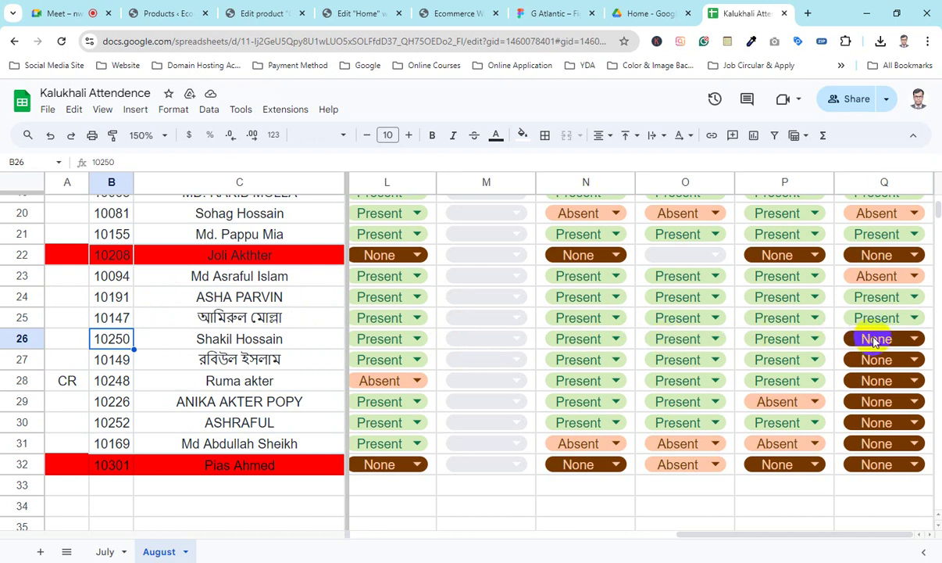
left_click(874, 337)
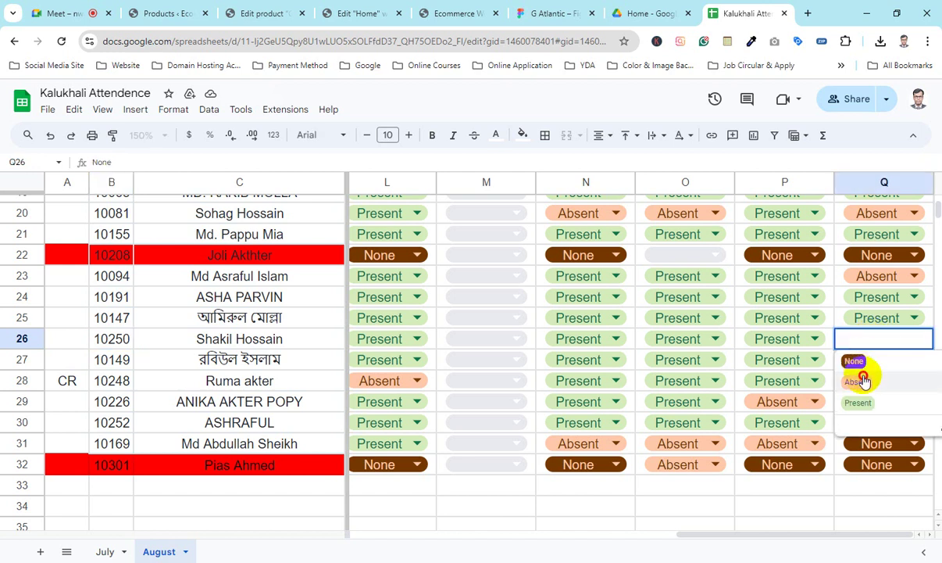
left_click(863, 379)
left_click(116, 359)
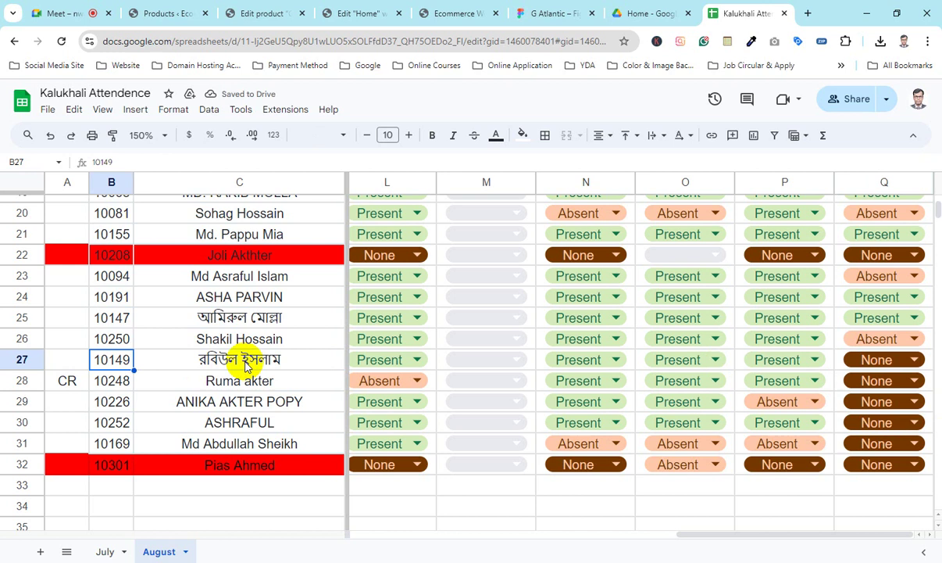
left_click(891, 348)
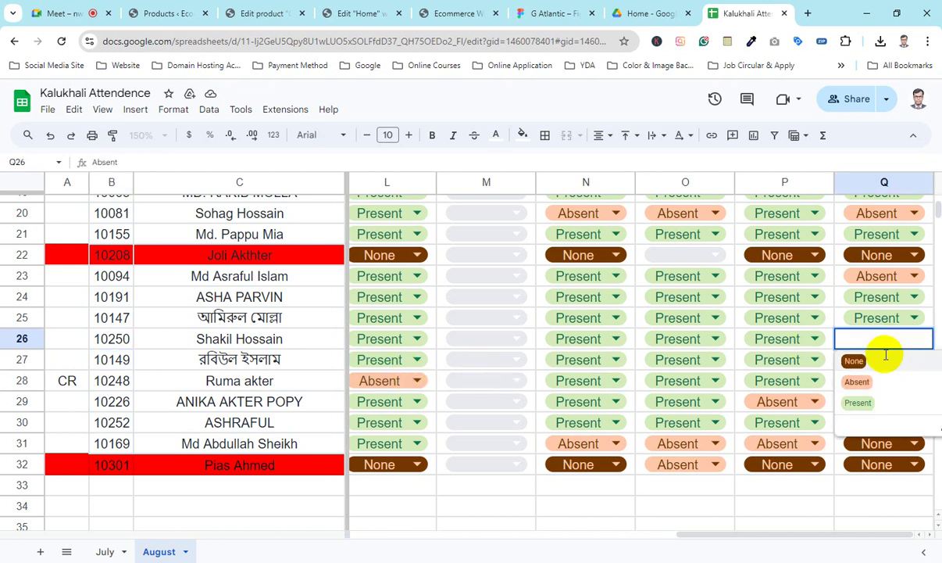
left_click(874, 400)
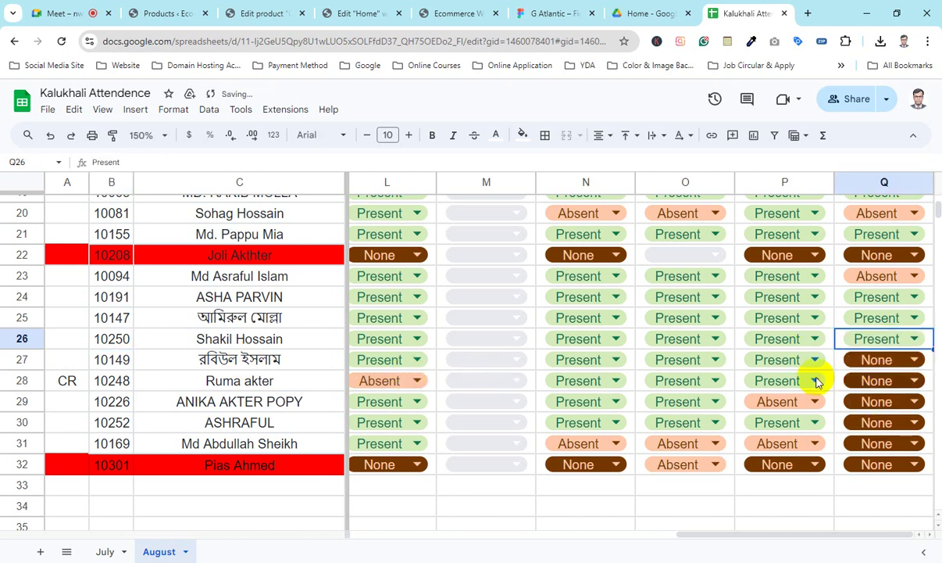
Step: Mark Q27 and Q28 as Present
left_click(110, 361)
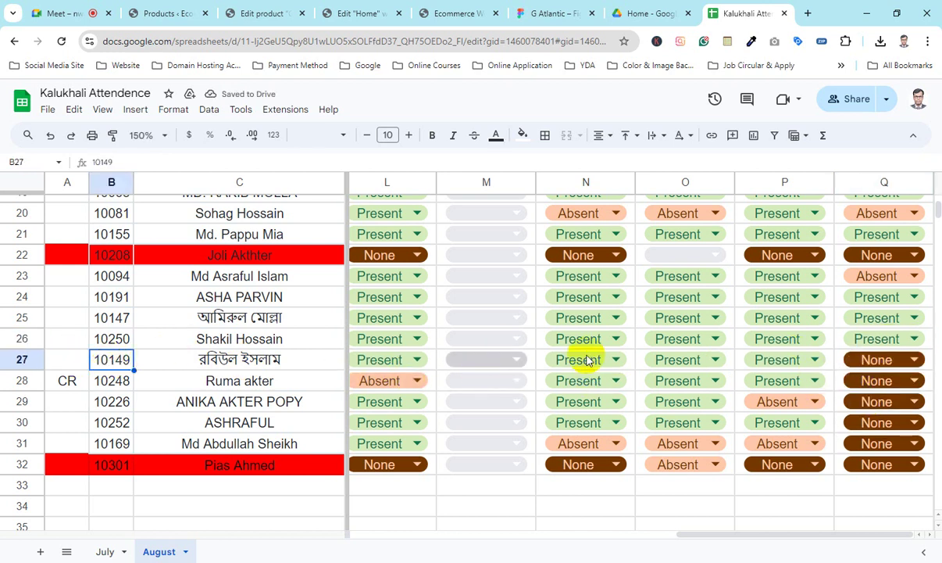
left_click(906, 359)
left_click(861, 420)
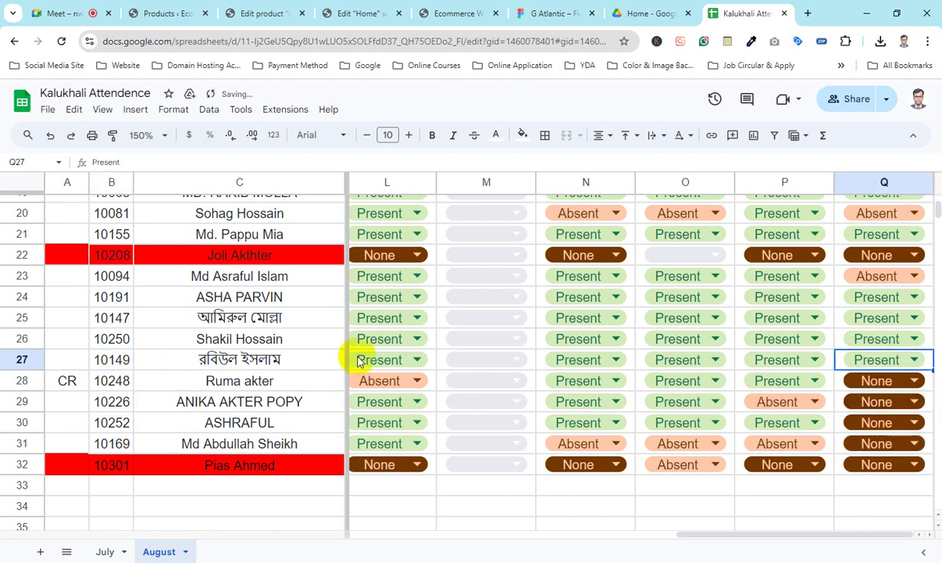
left_click(93, 380)
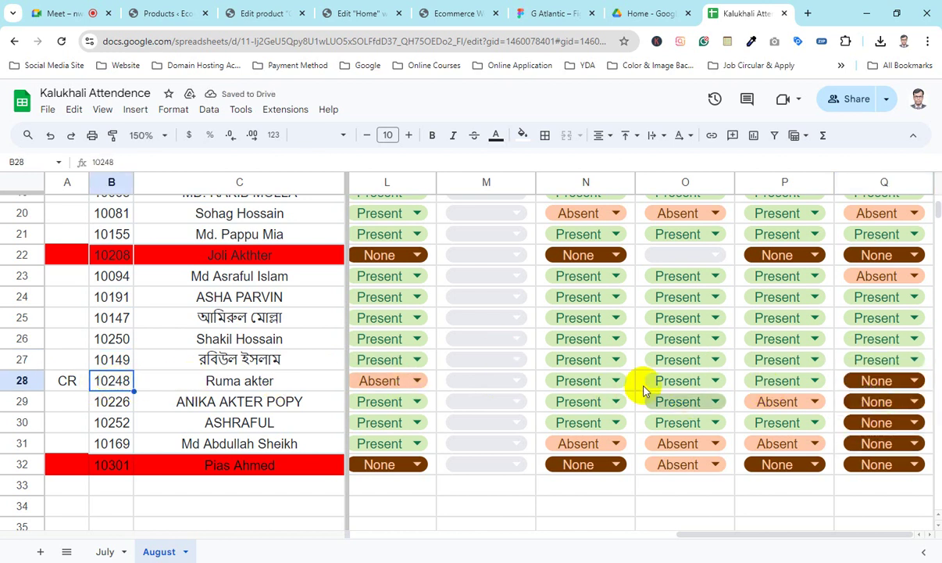
left_click(889, 385)
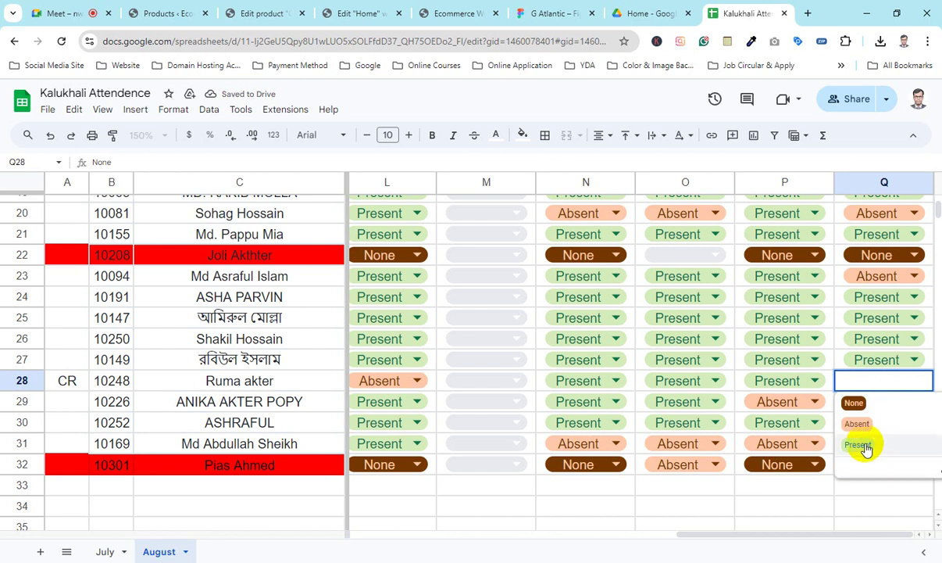
left_click(863, 445)
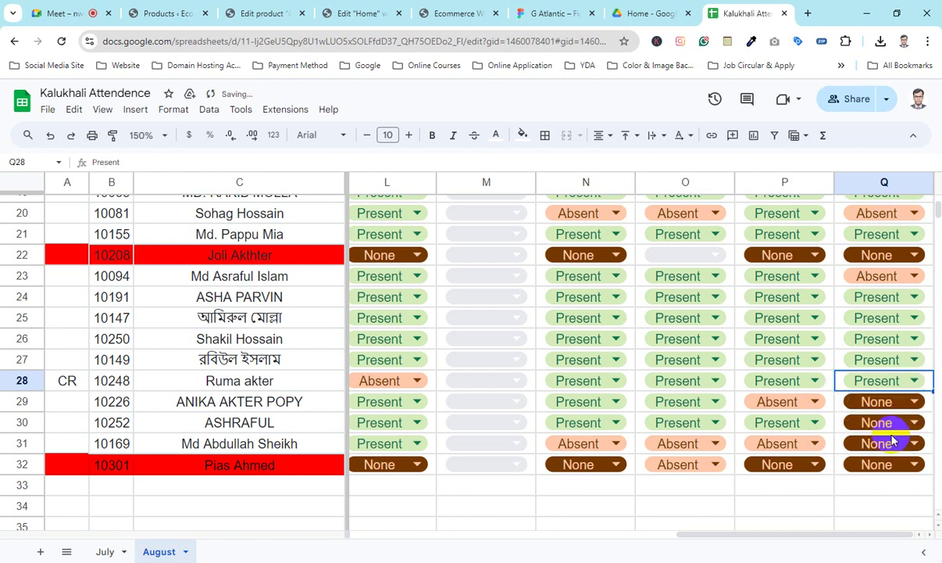
left_click(115, 401)
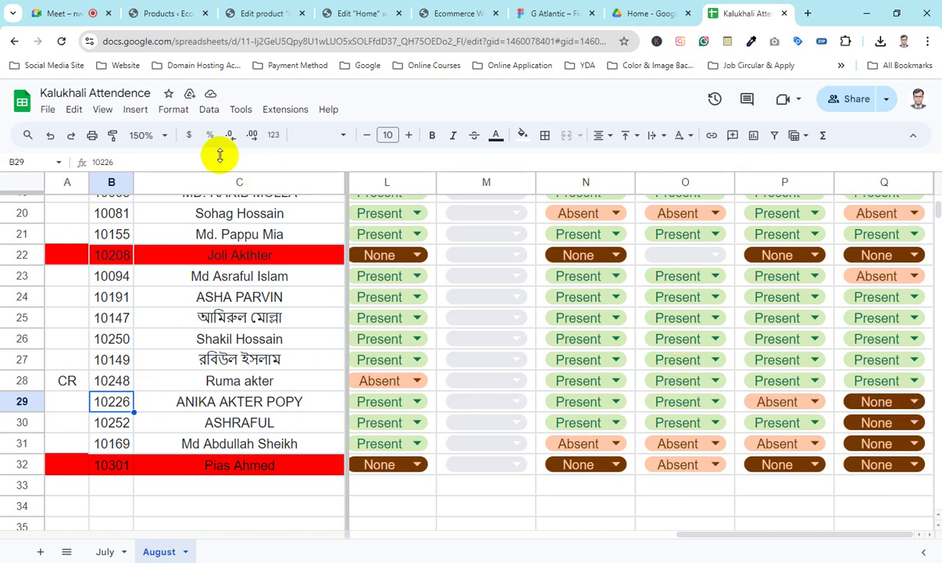
Step: After a quick look at the Meet call, mark Q29 as Absent
left_click(63, 11)
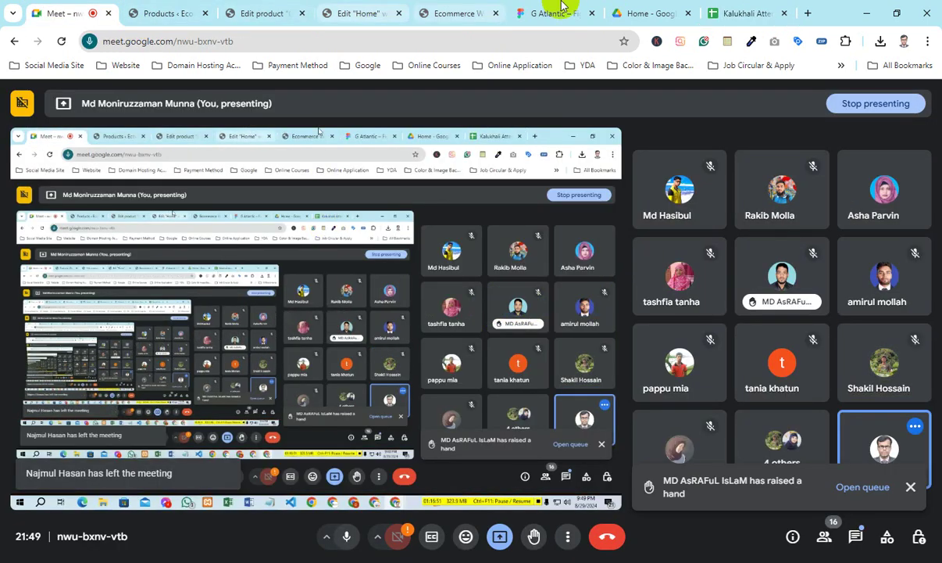
left_click(735, 13)
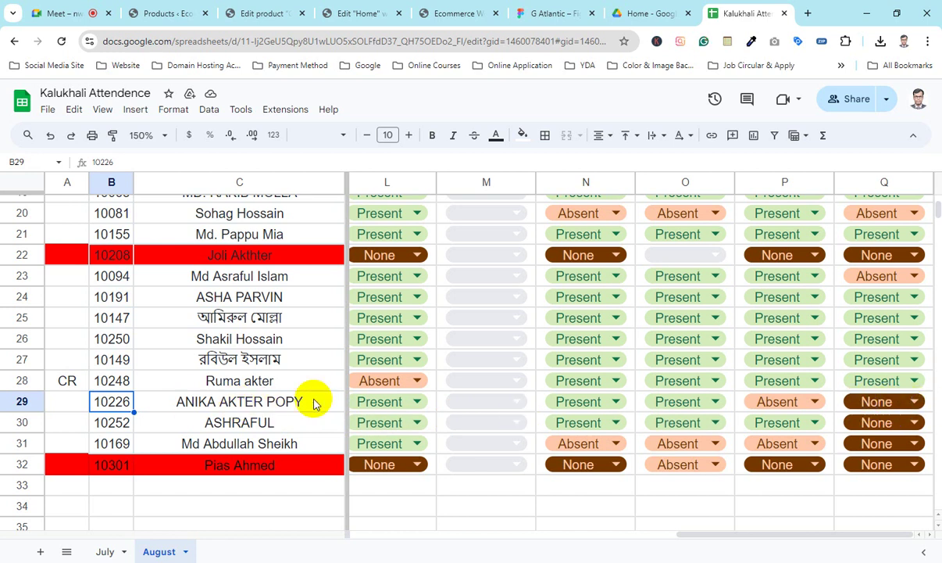
left_click(877, 401)
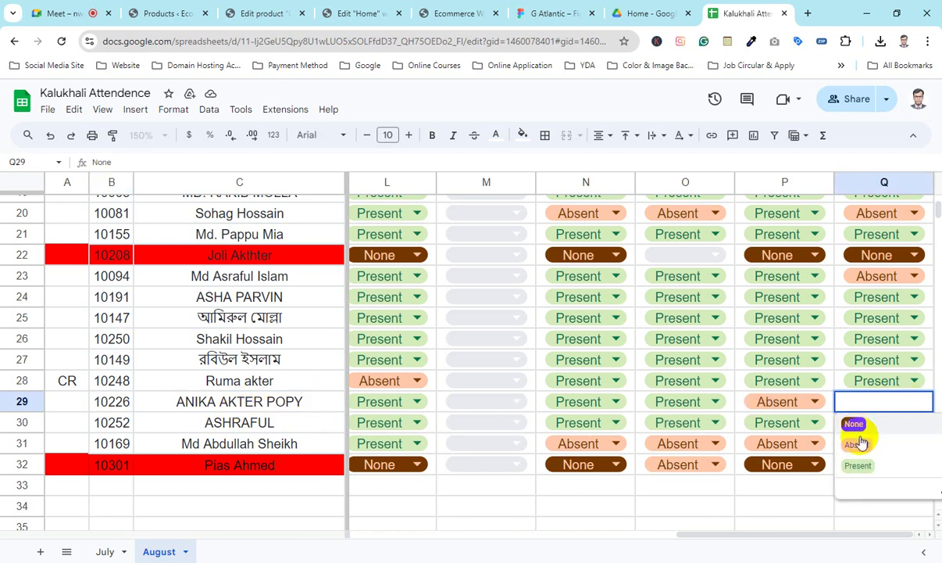
left_click(860, 443)
Step: Mark Q30 Present and Q31 Absent, then select row 31
left_click(114, 422)
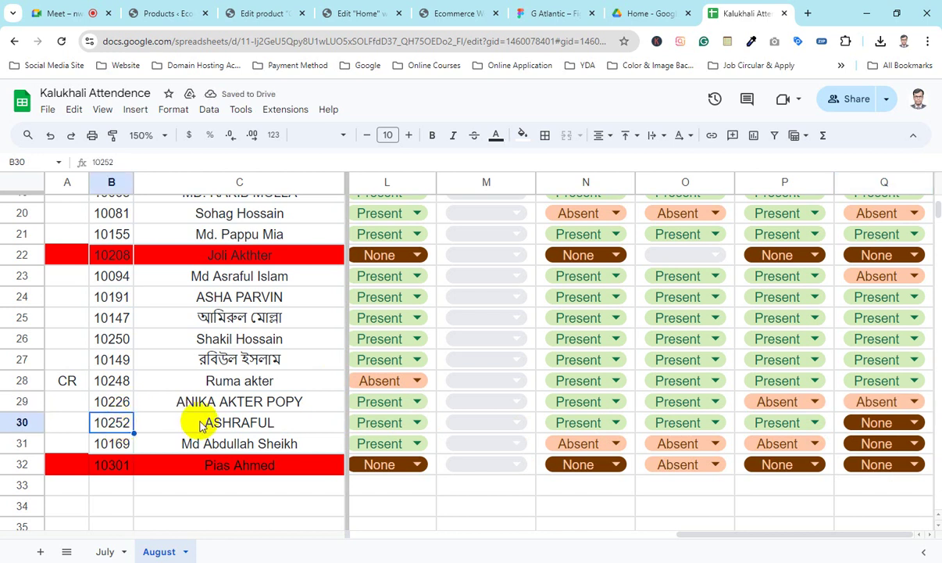
left_click(870, 422)
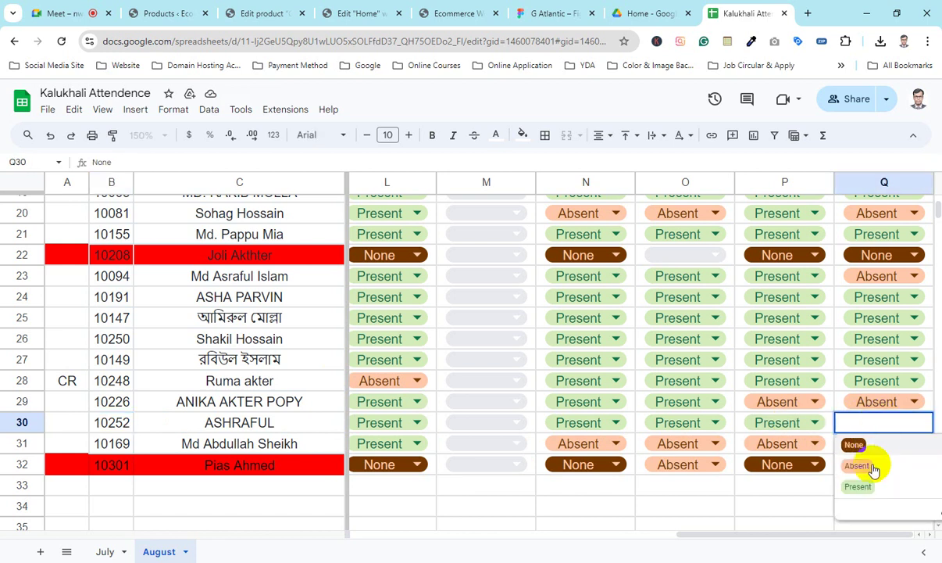
left_click(869, 482)
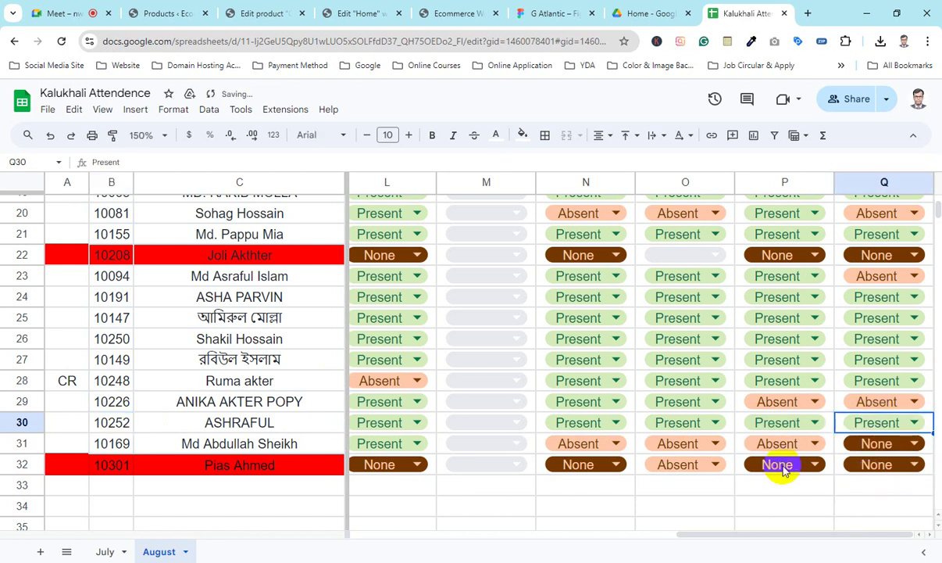
left_click(99, 443)
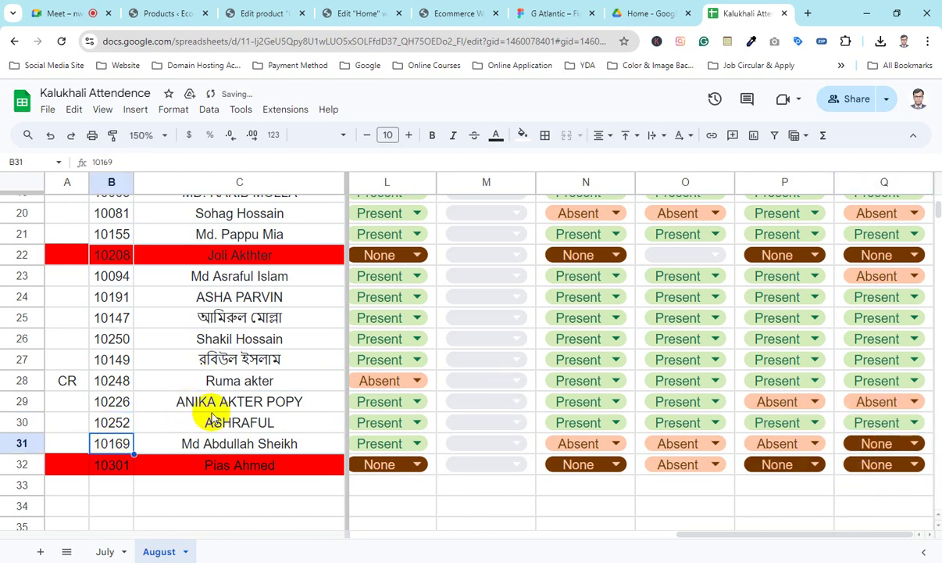
left_click(894, 443)
left_click(860, 401)
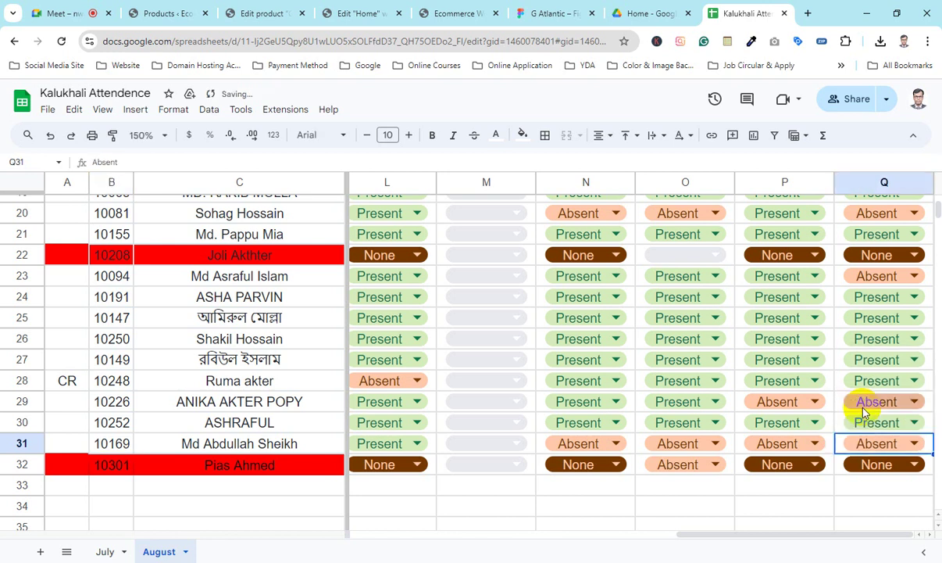
left_click(21, 442)
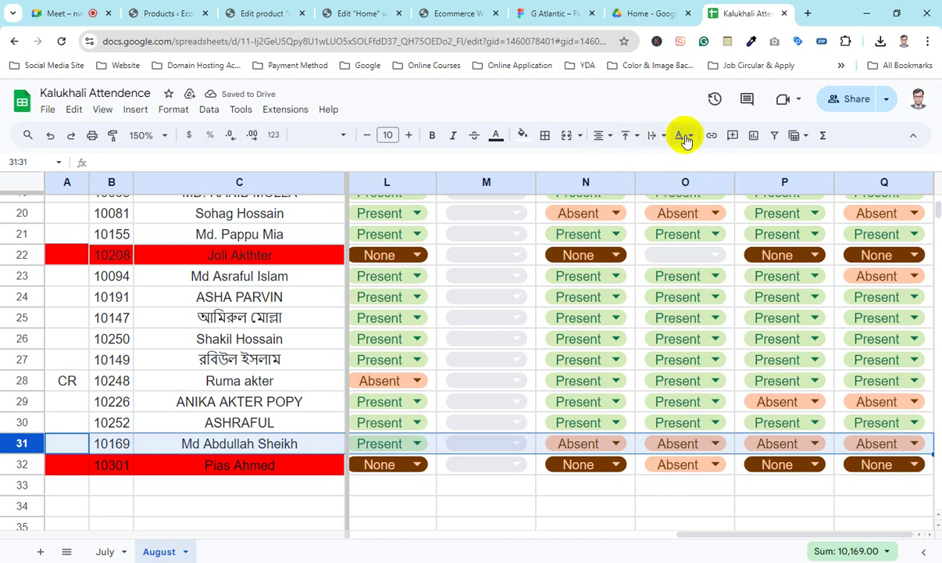
Step: Fill row 31 red, review the sheet, and switch back to the Google Meet call
left_click(522, 135)
left_click(540, 195)
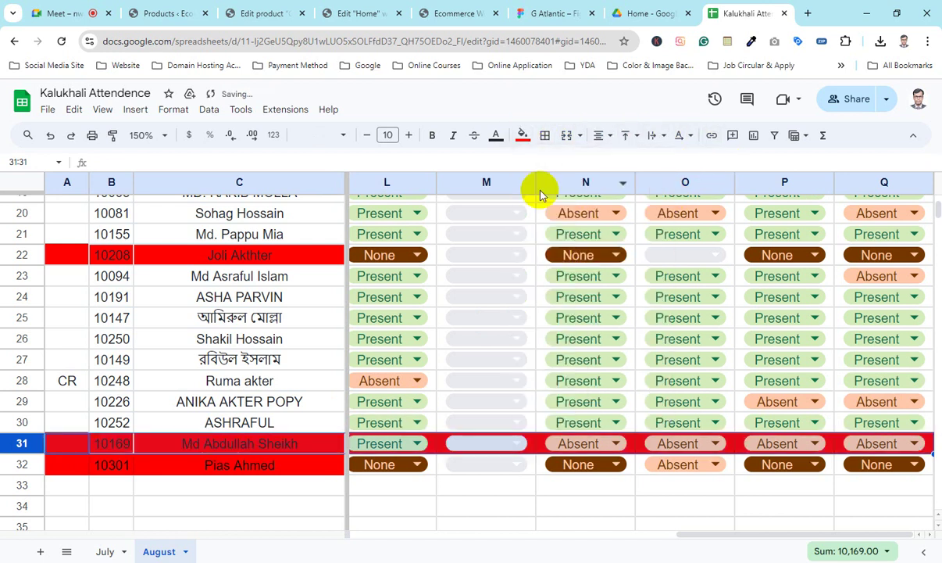
scroll(257, 375, "up", 5)
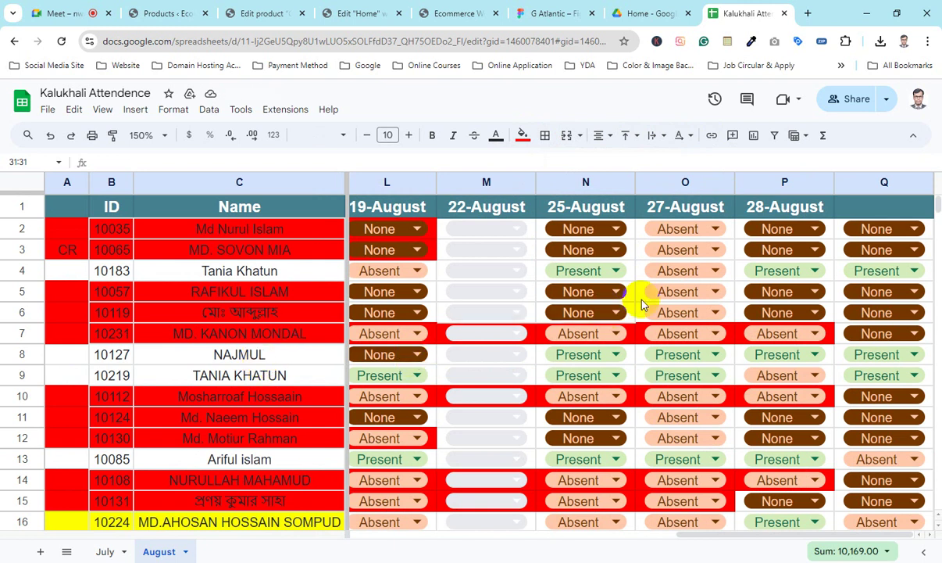
scroll(641, 302, "down", 2)
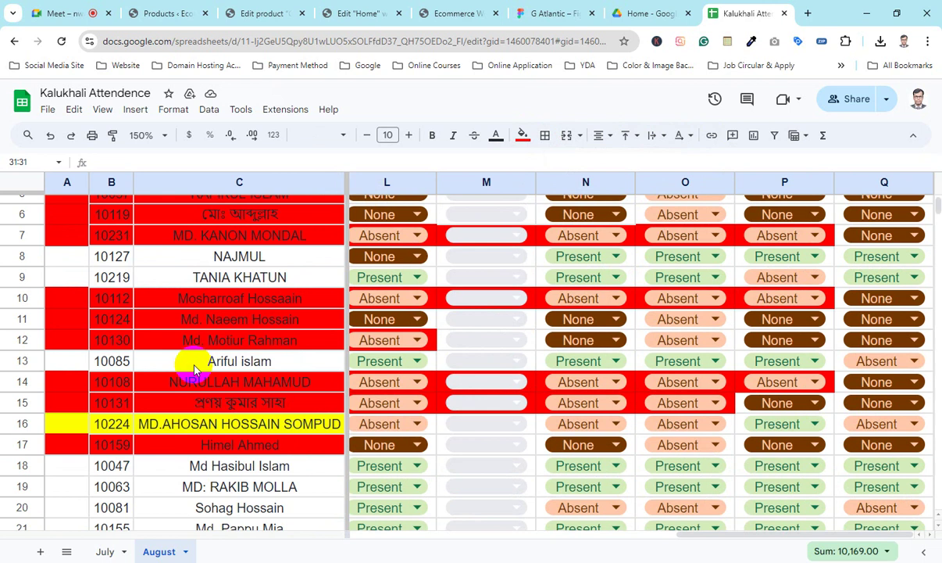
scroll(195, 367, "up", 2)
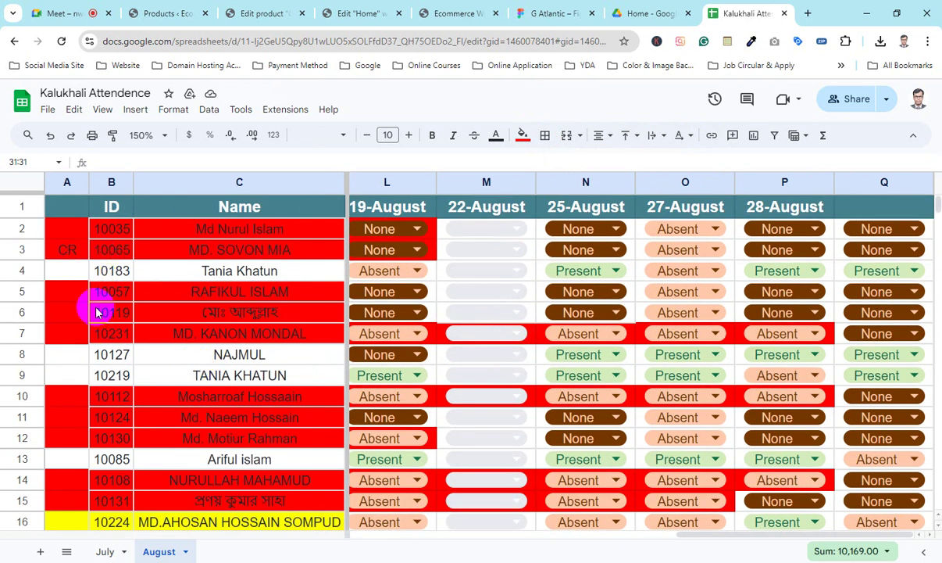
scroll(101, 376, "down", 2)
scroll(110, 379, "down", 2)
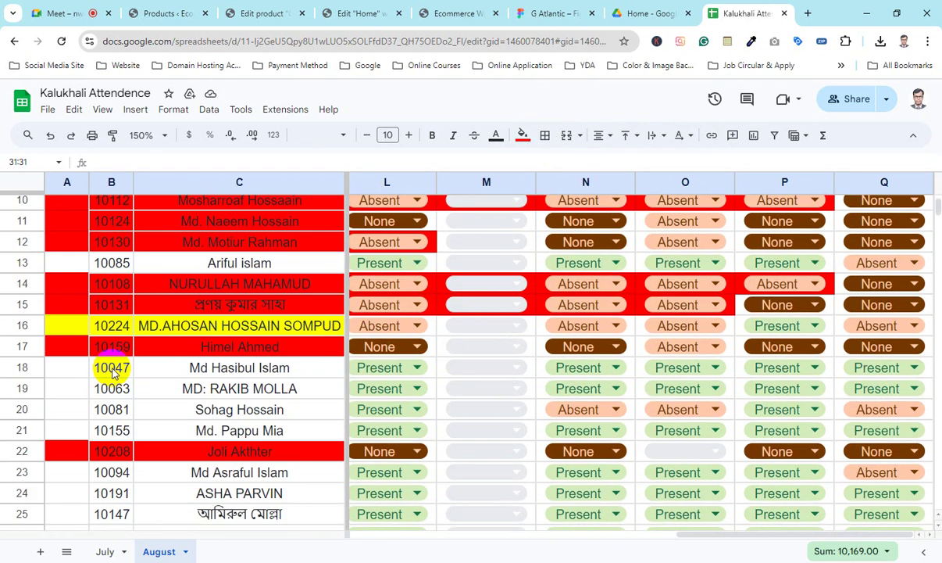
scroll(113, 410, "down", 2)
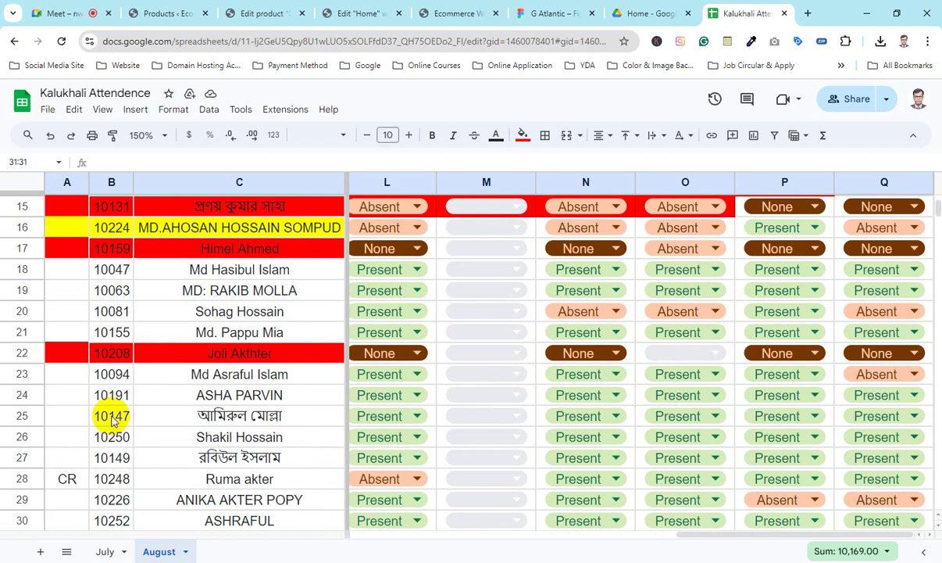
left_click(113, 441)
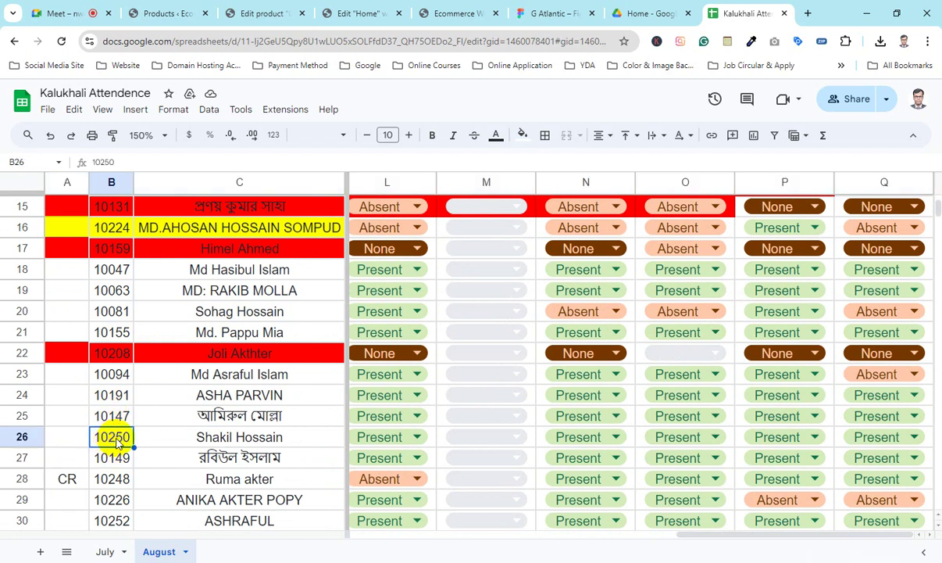
left_click(71, 13)
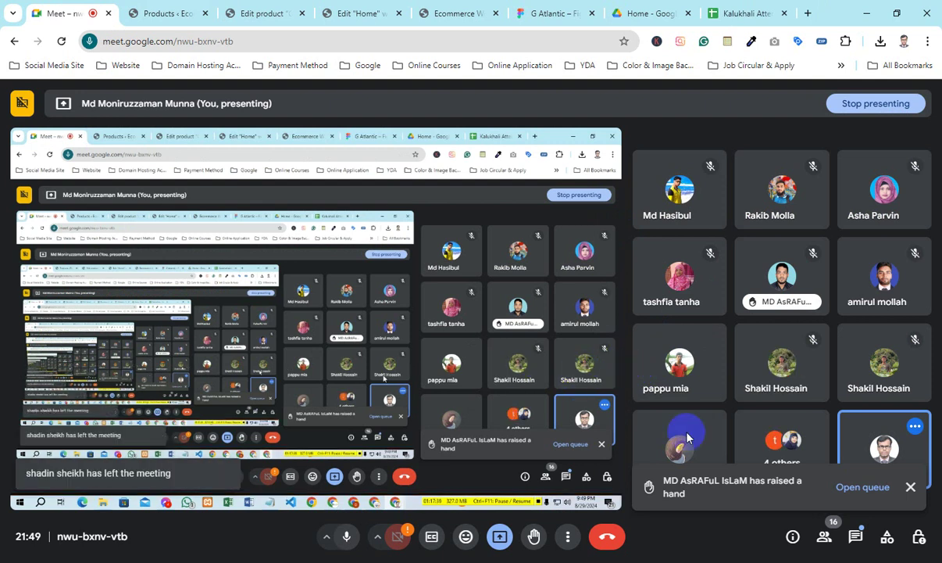
Step: Close the raised-hand notification and stop presenting your screen in Meet
left_click(912, 486)
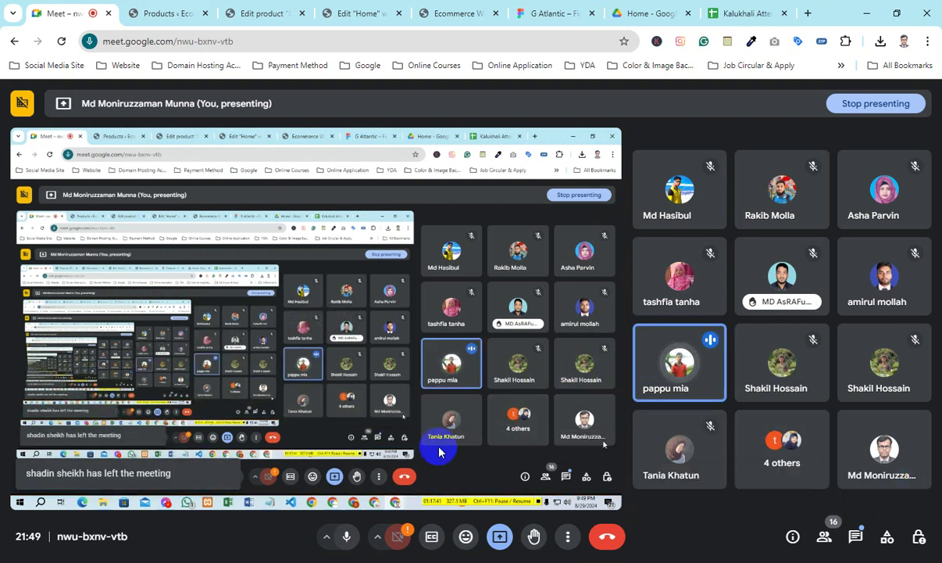
left_click(500, 537)
left_click(530, 494)
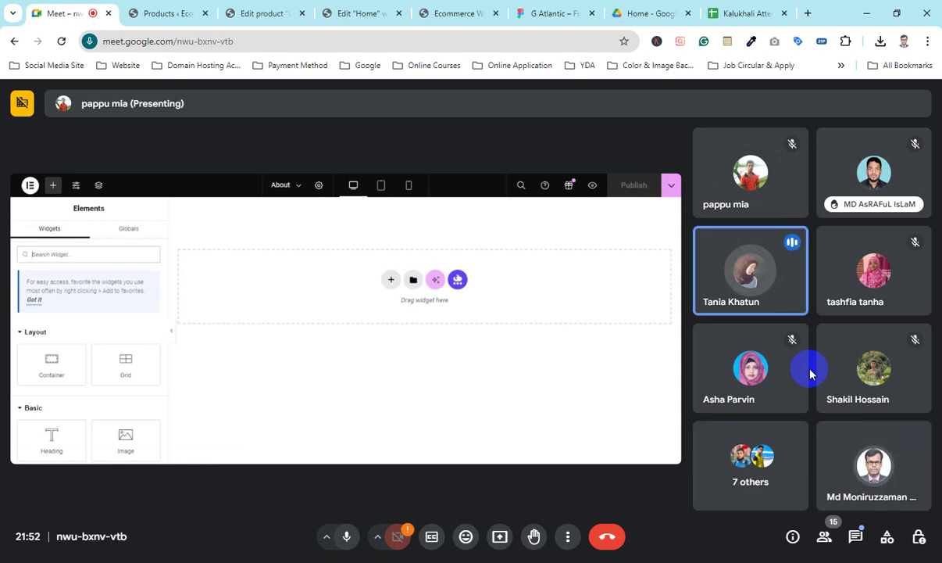
mouse_move(756, 361)
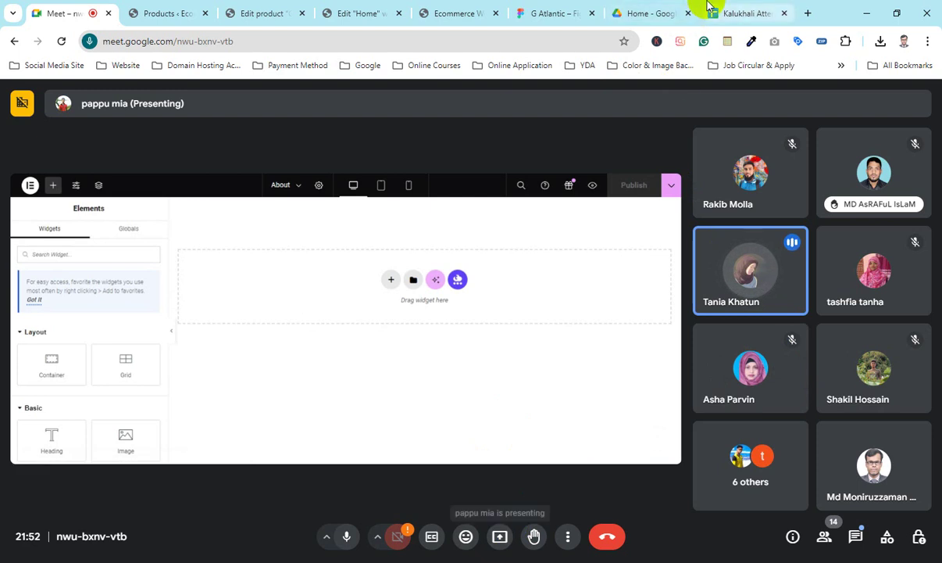
Step: Switch P9 on the August sheet from Absent to Present, then return to Meet
left_click(742, 14)
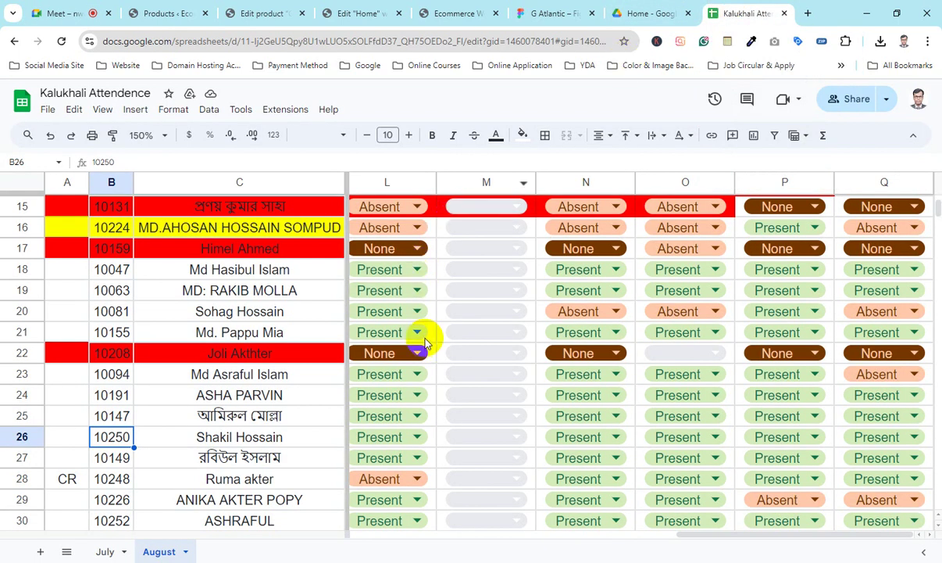
scroll(211, 393, "down", 2)
scroll(212, 391, "up", 6)
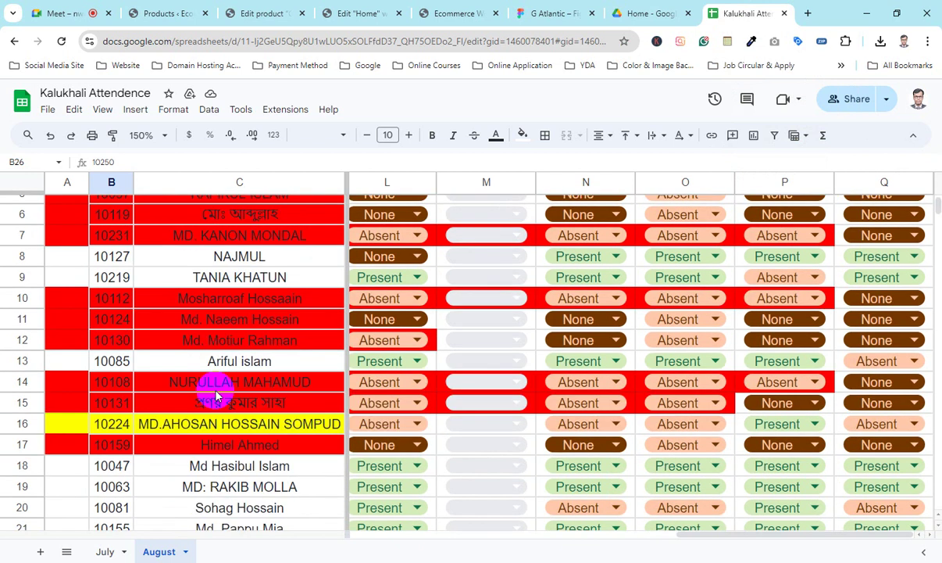
left_click(112, 277)
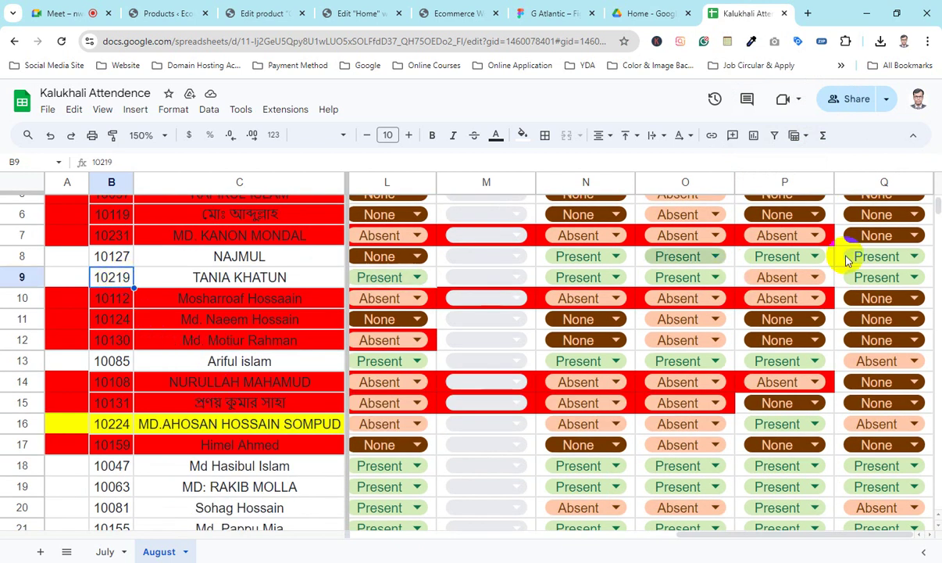
left_click(778, 277)
left_click(756, 343)
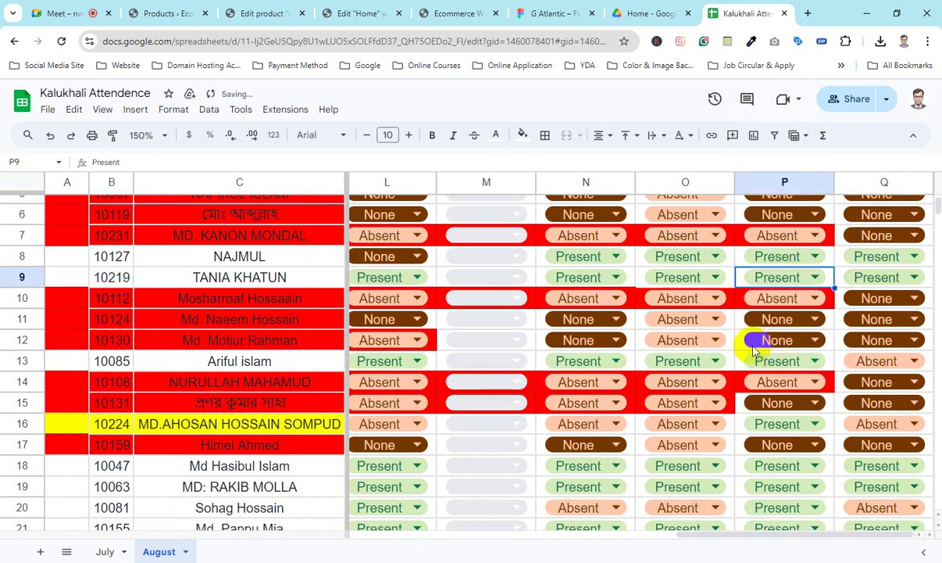
left_click(93, 8)
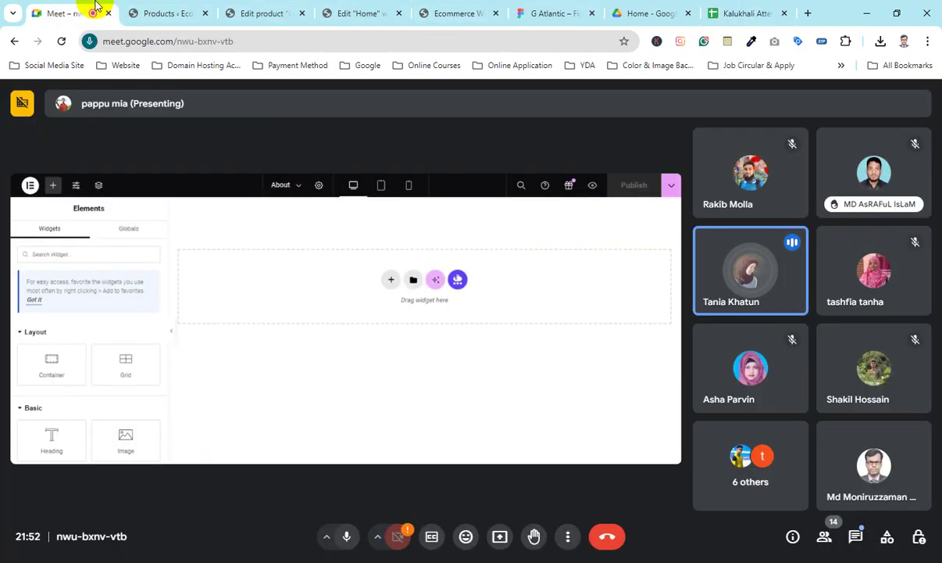